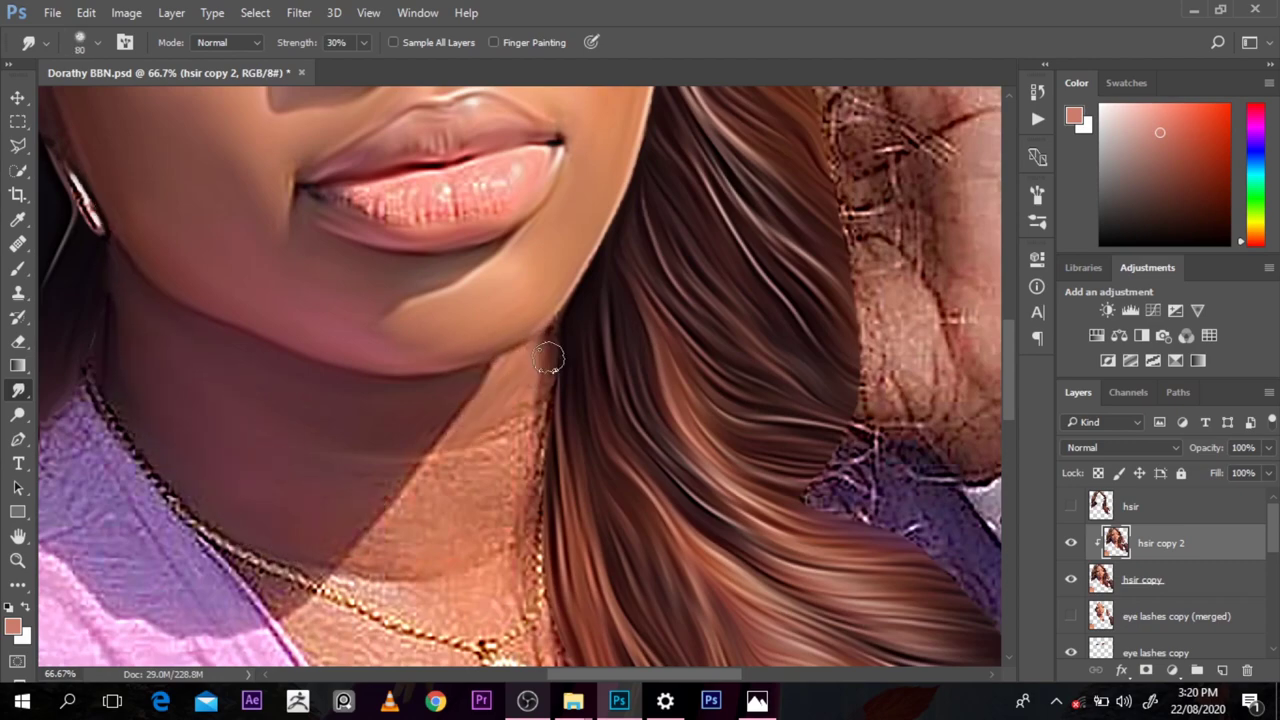
Step: Smooth the neck skin beneath the chin on the hsir copy 2 layer with the Smudge tool at 30% strength
left_click_drag(548, 357, 403, 489)
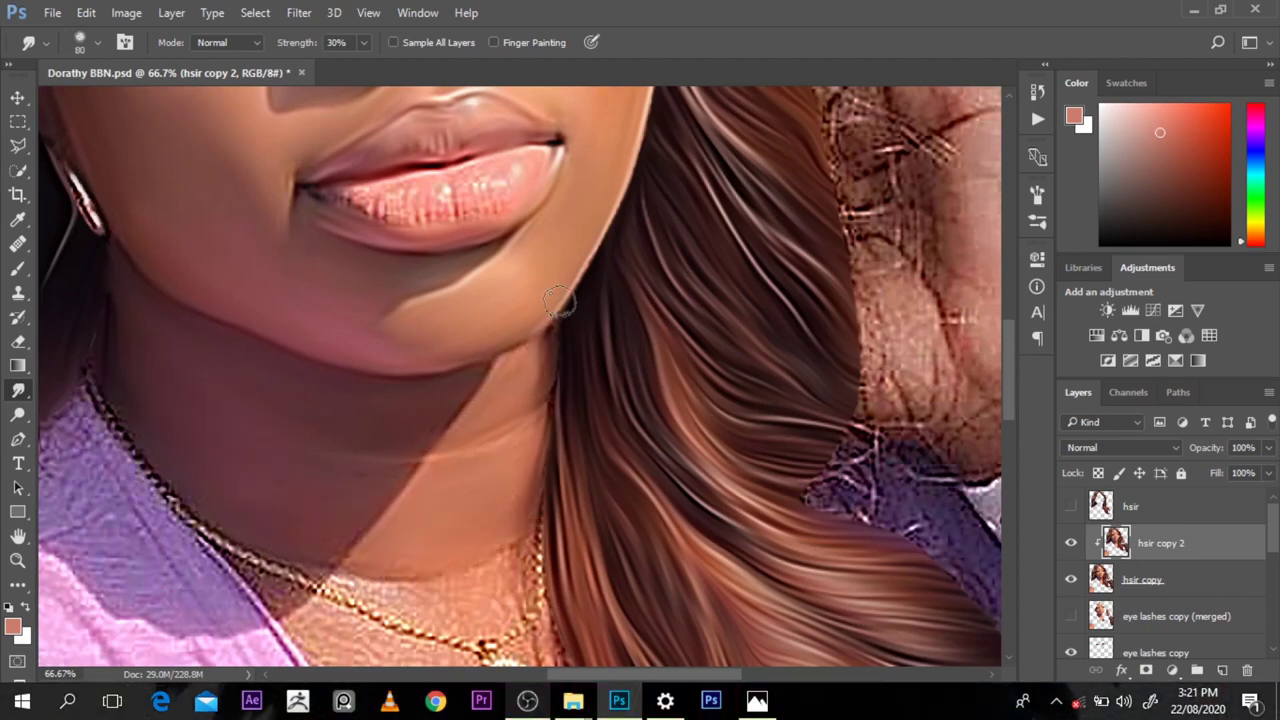
scroll(382, 593, "down", 5)
key("bracketright")
key("bracketright")
mouse_move(515, 270)
left_mouse_down()
mouse_move(406, 397)
mouse_move(546, 481)
left_mouse_up()
key("bracketright")
key("bracketright")
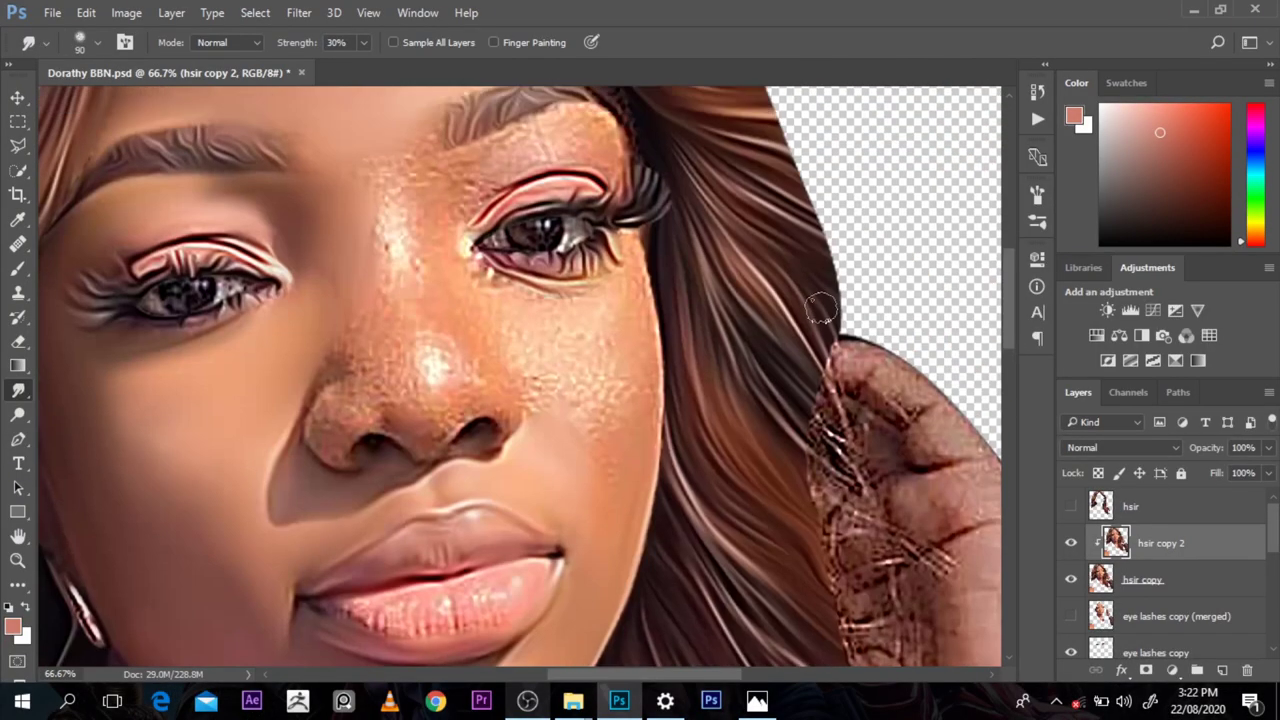
Step: Smudge the skin of the cheek below the eye and around the nose until the texture is smooth
mouse_move(520, 285)
left_mouse_down()
mouse_move(580, 419)
mouse_move(608, 405)
left_mouse_up()
key("bracketleft")
key("bracketleft")
key("bracketleft")
key("bracketleft")
mouse_move(330, 400)
left_mouse_down()
mouse_move(331, 460)
mouse_move(353, 383)
mouse_move(416, 411)
mouse_move(442, 462)
left_mouse_up()
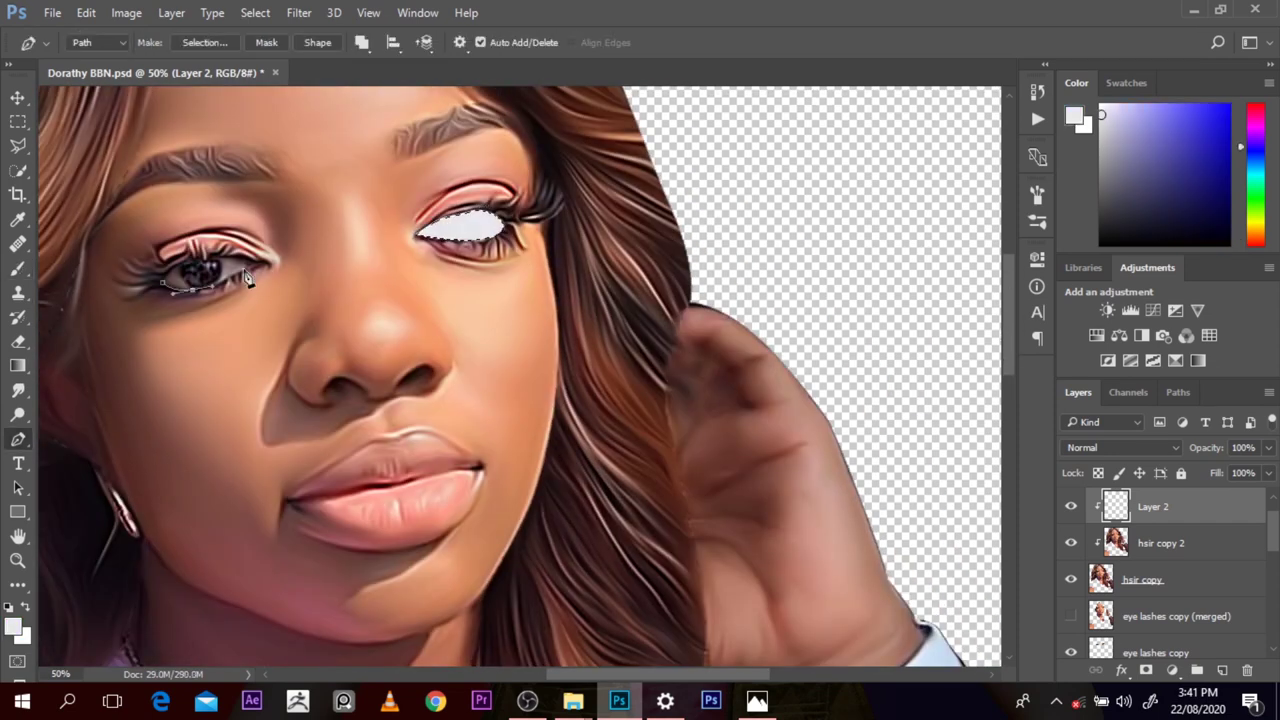
key("b")
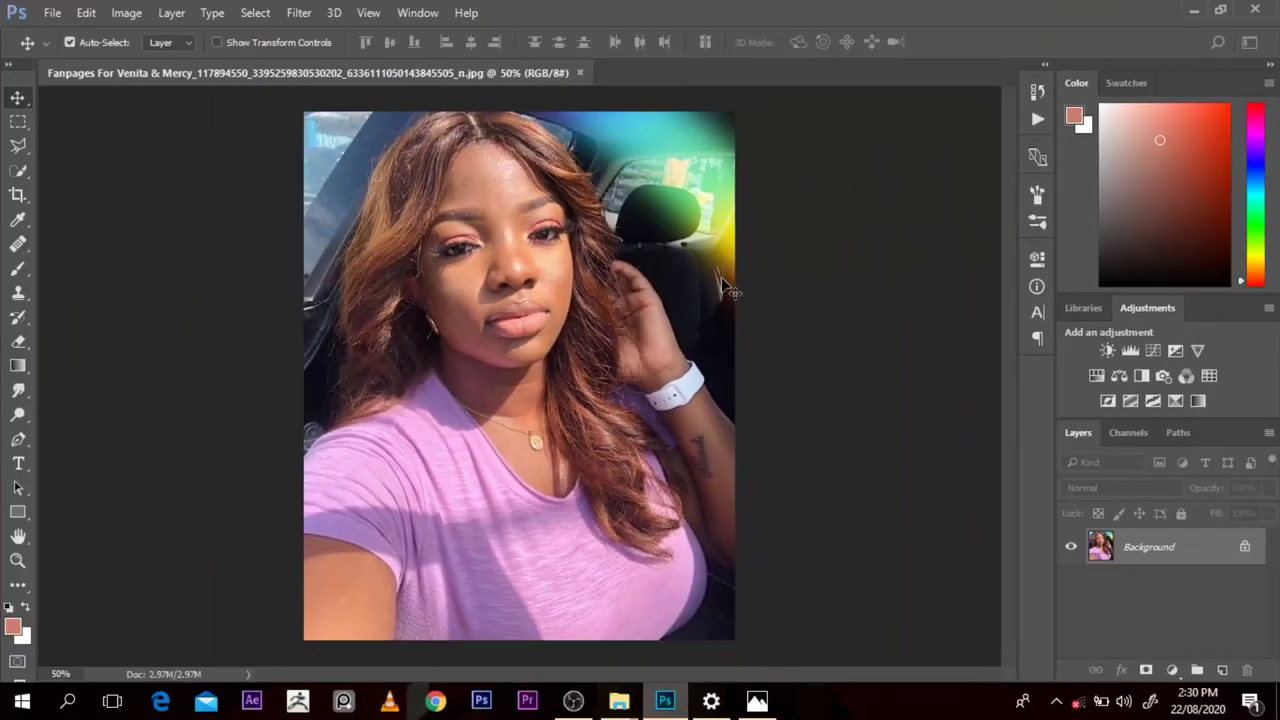
Step: Start a Pen path just outside the photo beside the woman's shoulder
key("p")
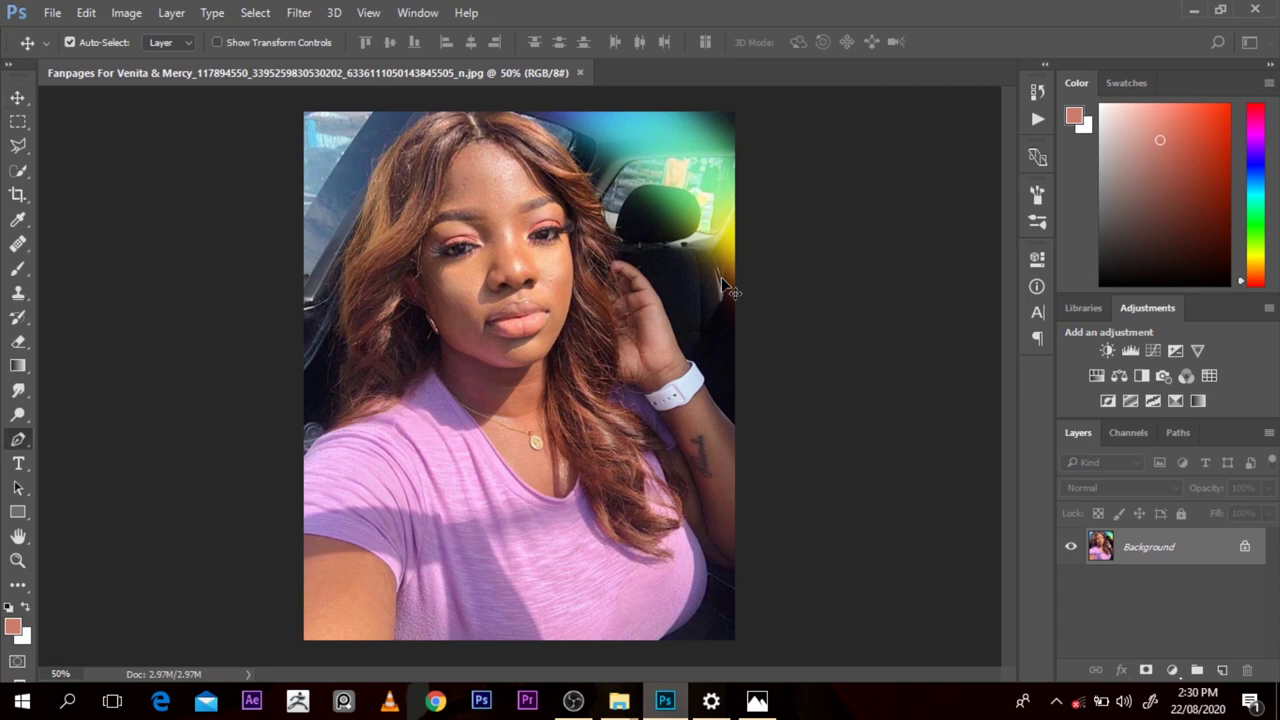
left_click(491, 207, "ctrl")
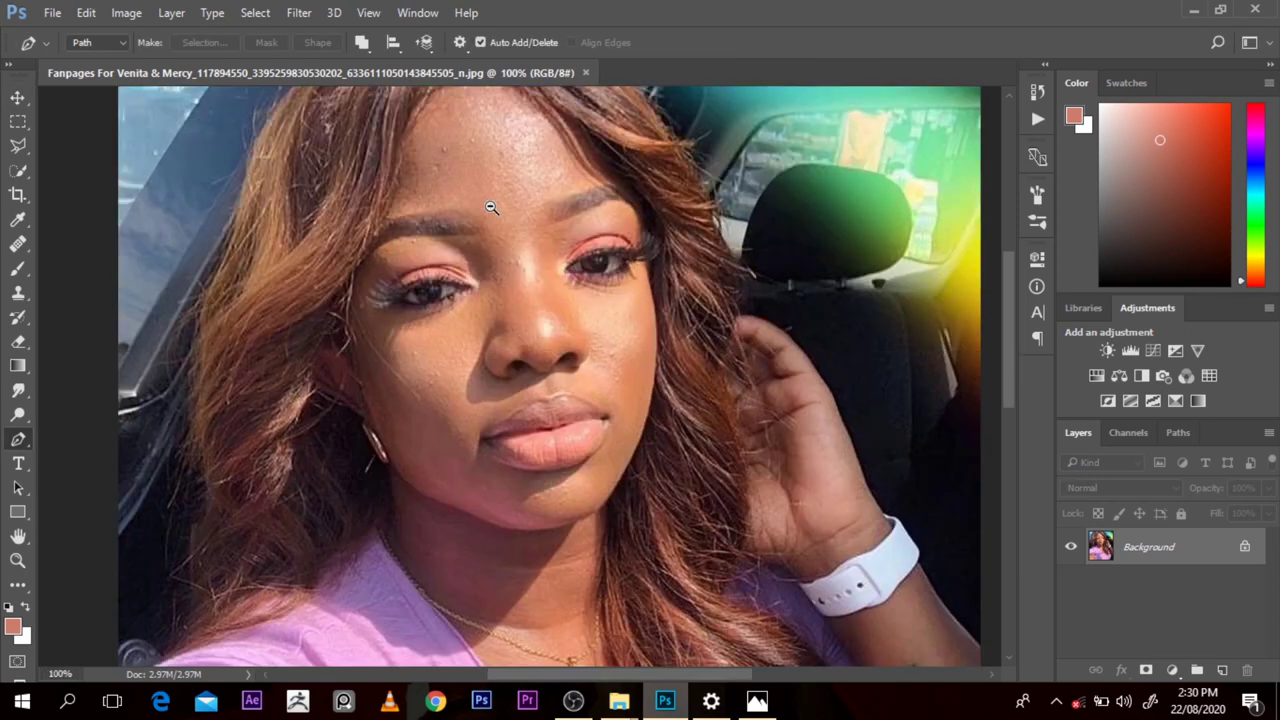
left_click(491, 207, "ctrl+alt")
left_click(489, 210, "ctrl+alt")
left_click(483, 216, "ctrl+alt")
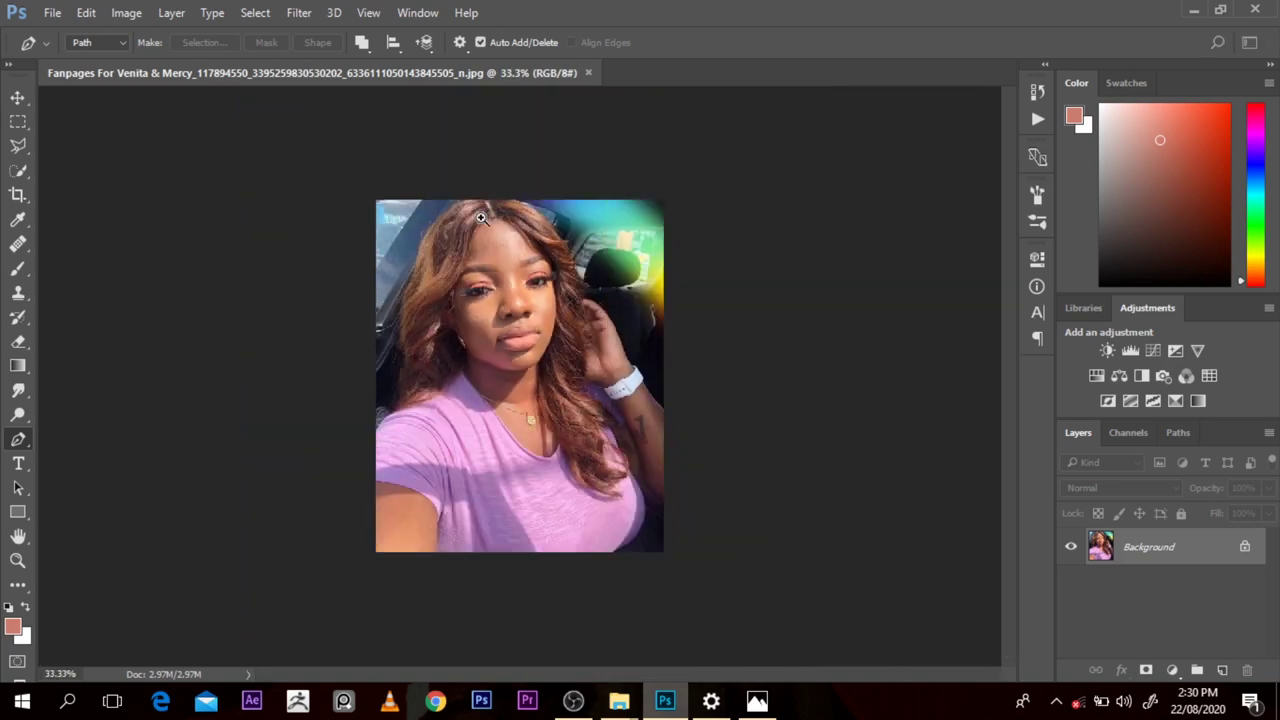
left_click_drag(481, 218, 459, 226)
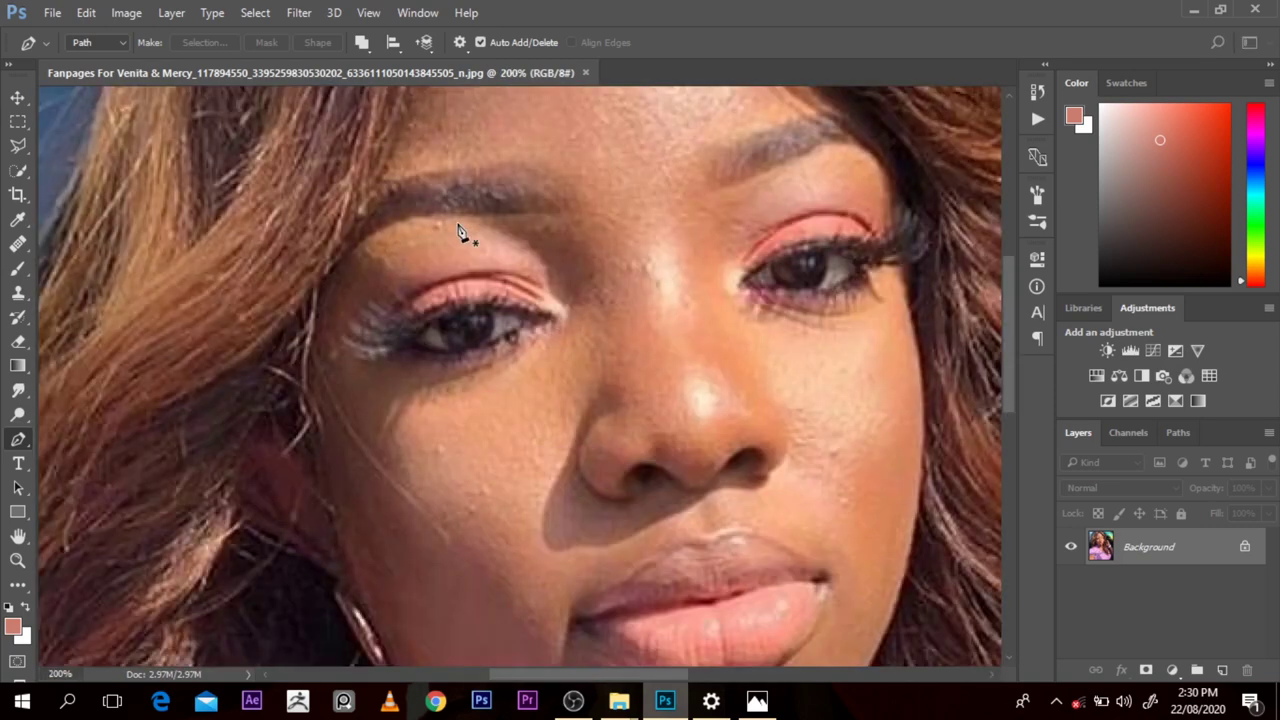
left_click(480, 224, "ctrl+alt")
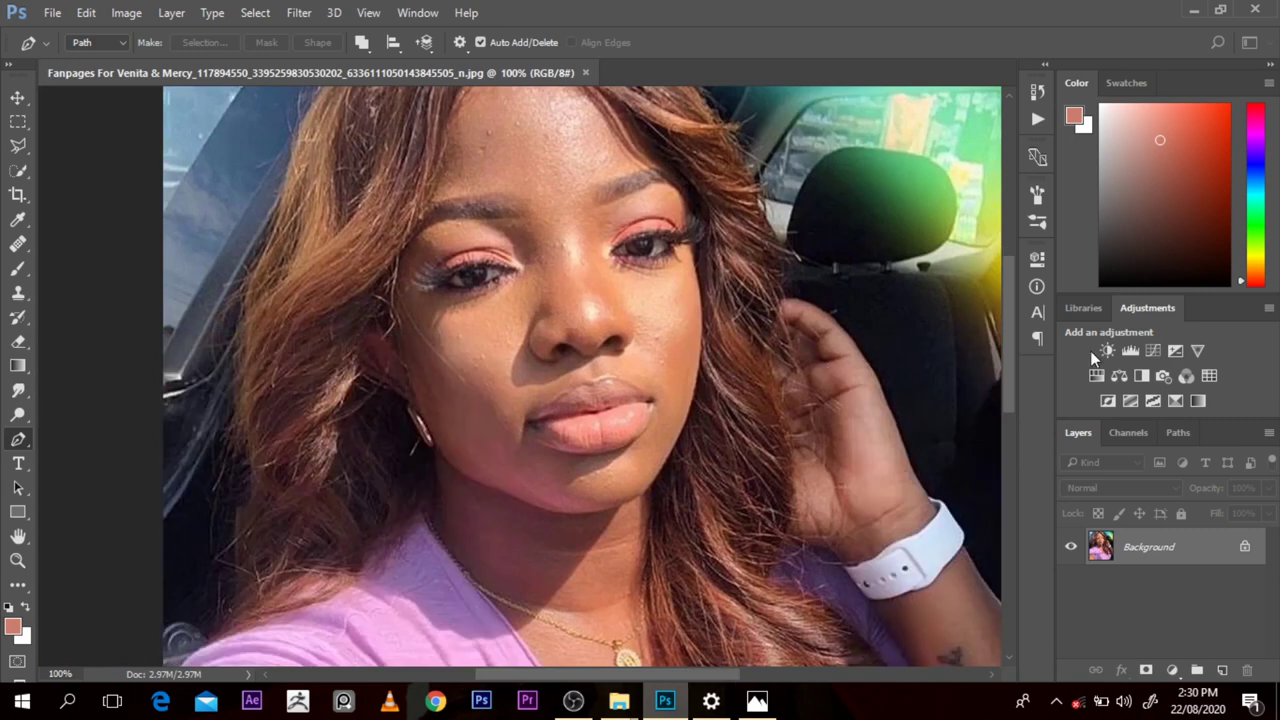
left_click_drag(1009, 369, 1012, 393)
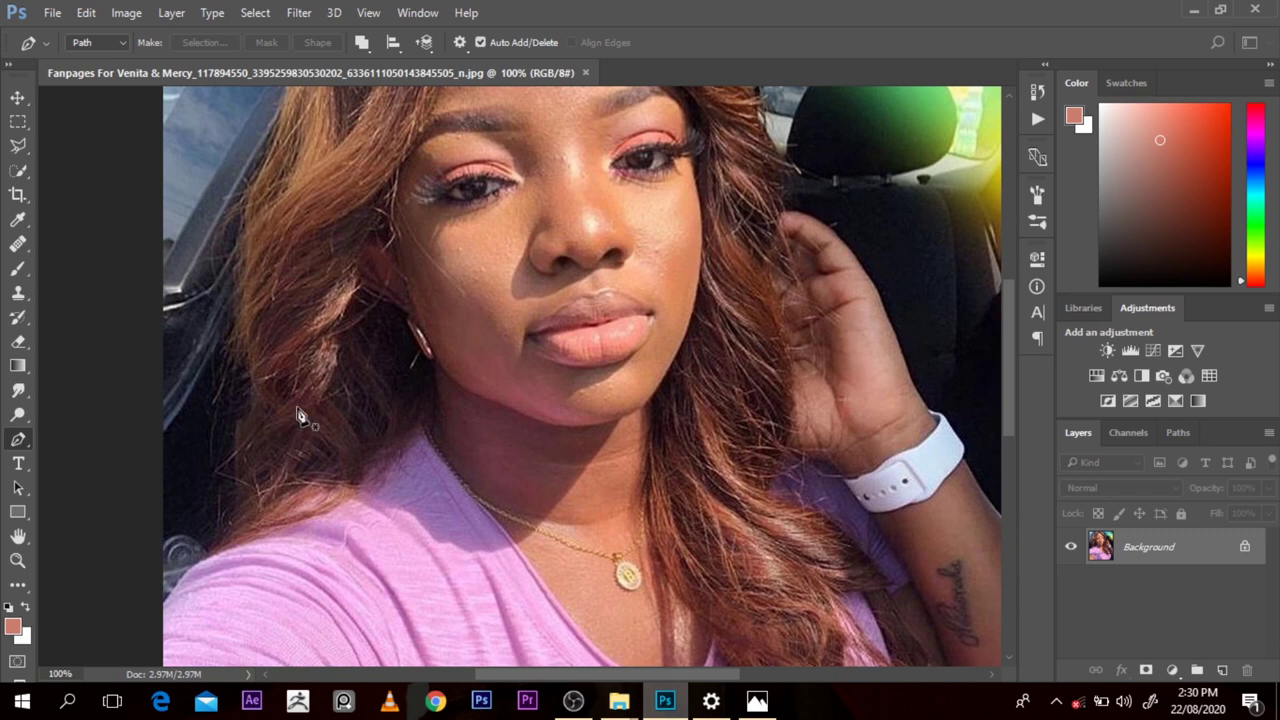
left_click(330, 388, "ctrl+alt")
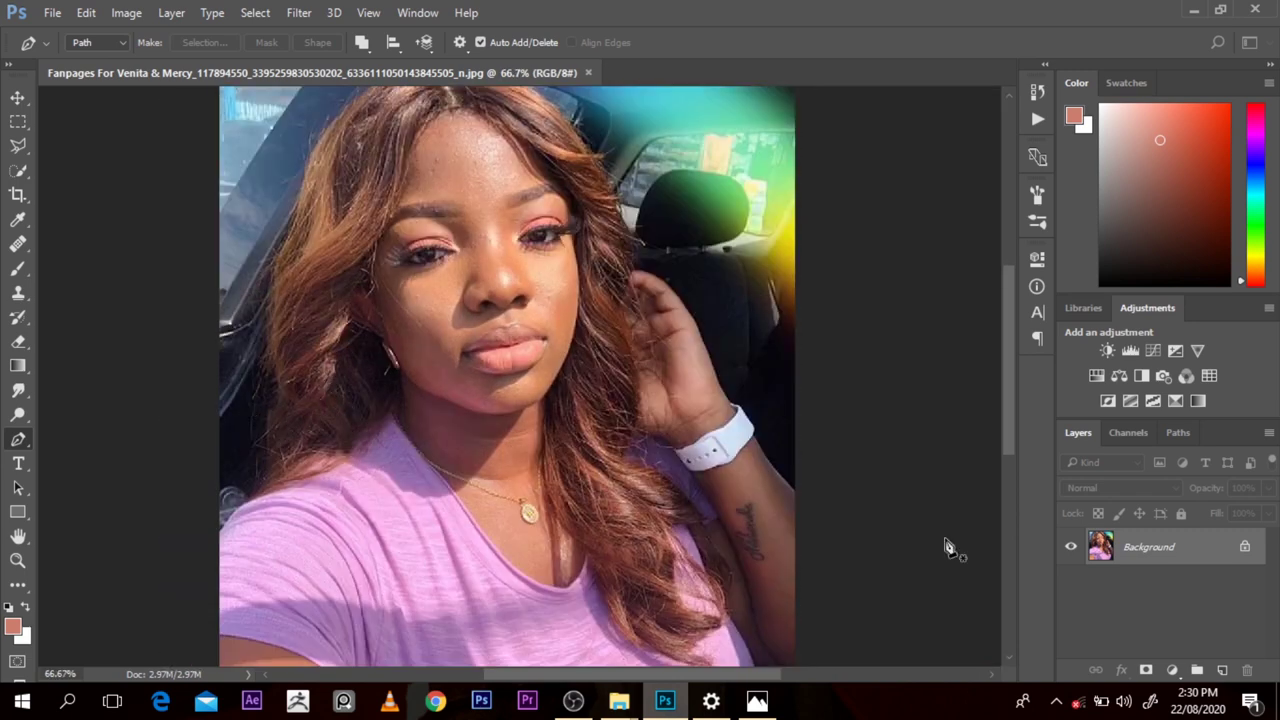
left_click_drag(1001, 429, 1006, 417)
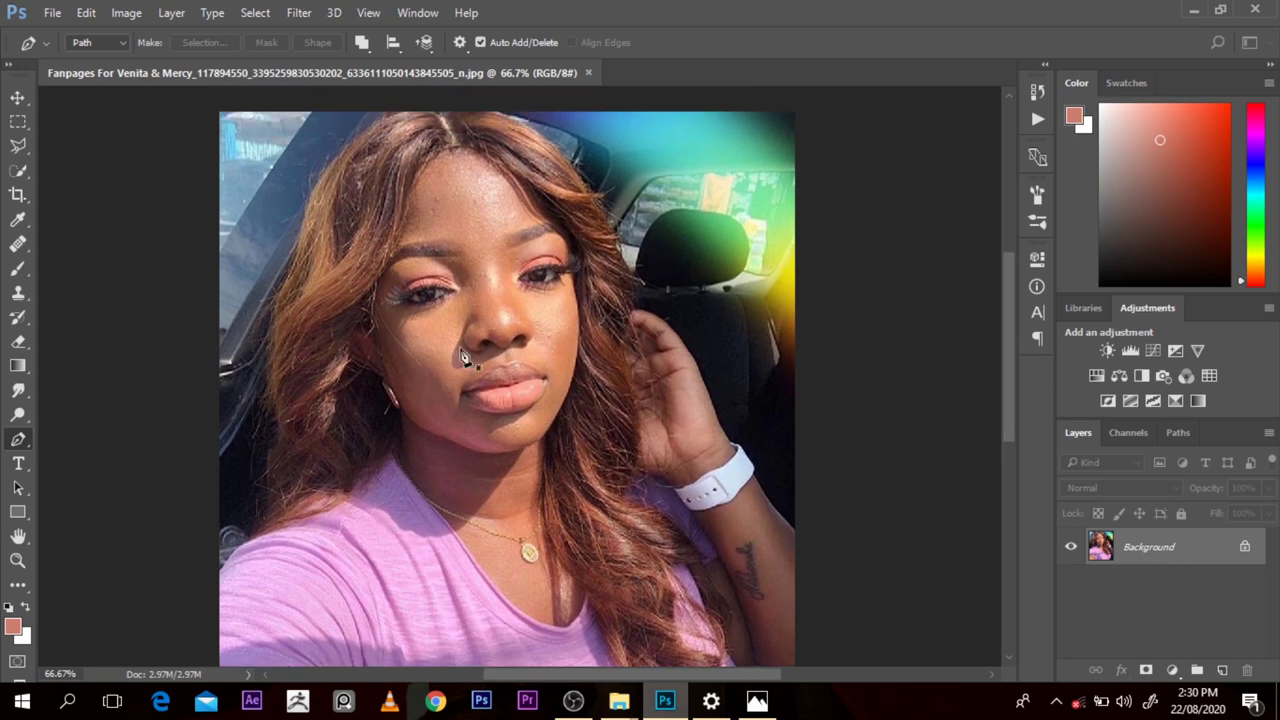
left_click(198, 590)
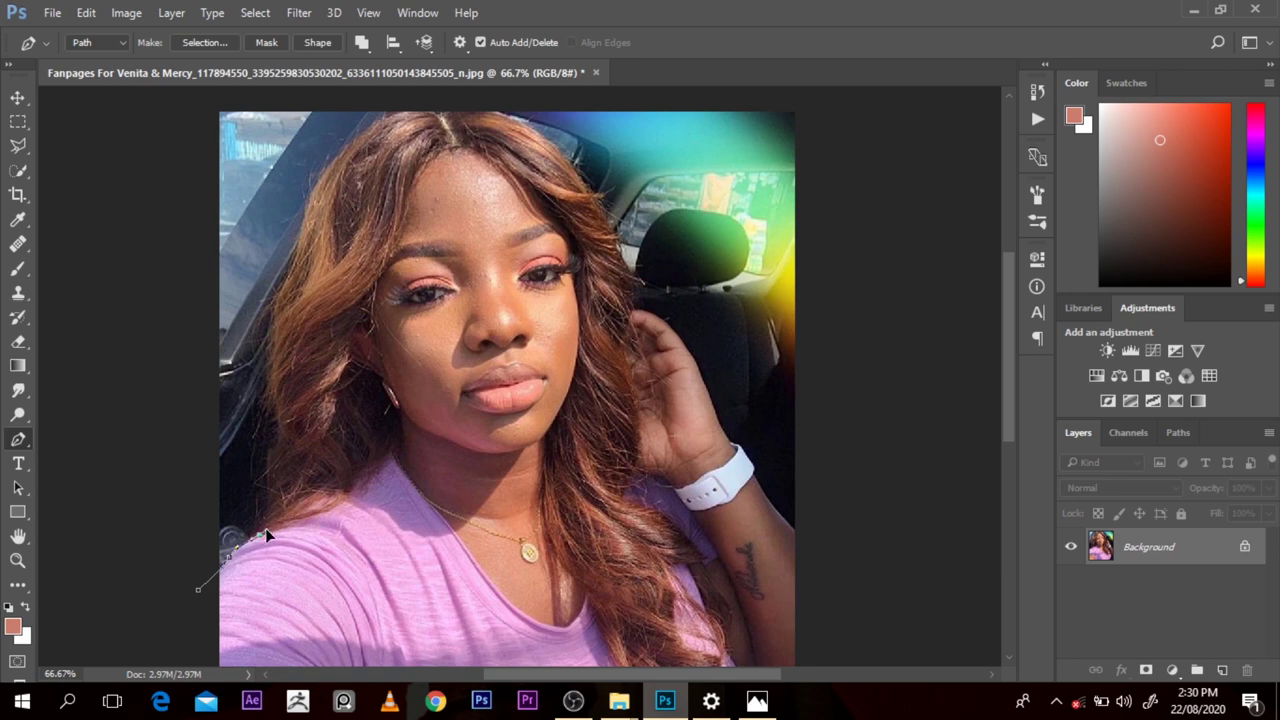
Step: Check the photo's pixel dimensions and resolution in the Image Size settings without changing them
left_click(124, 15)
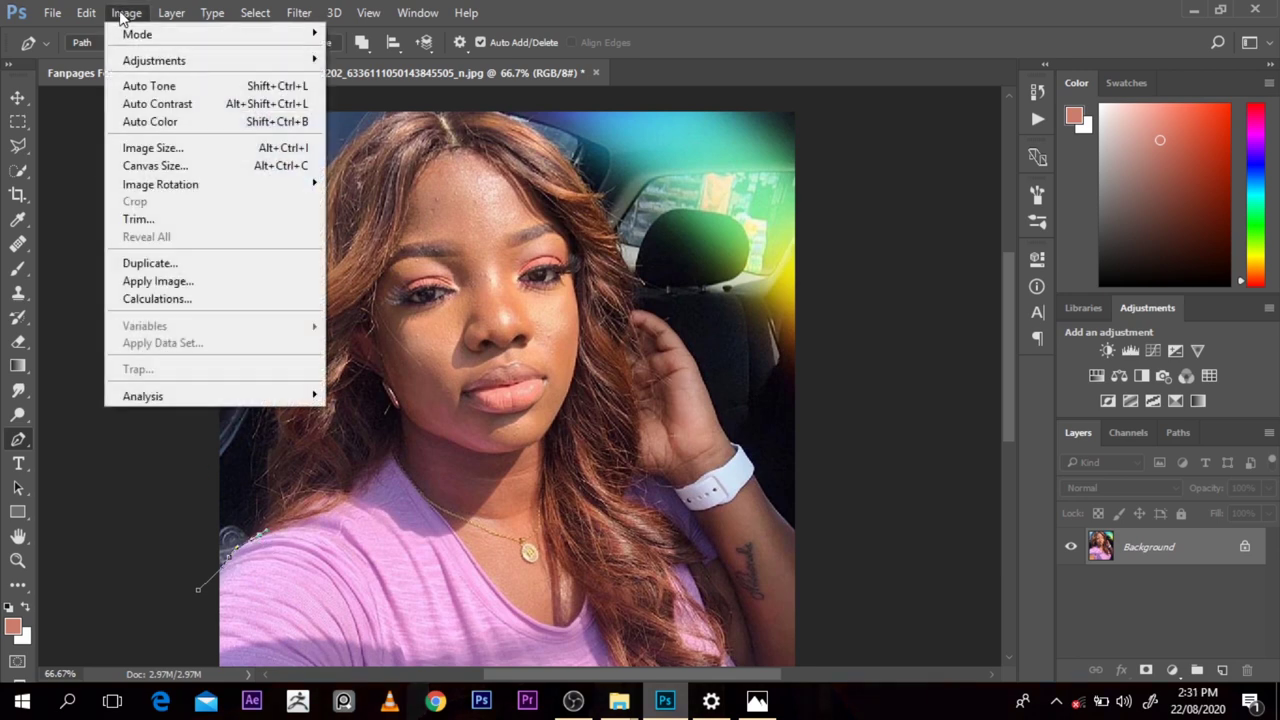
left_click(250, 148)
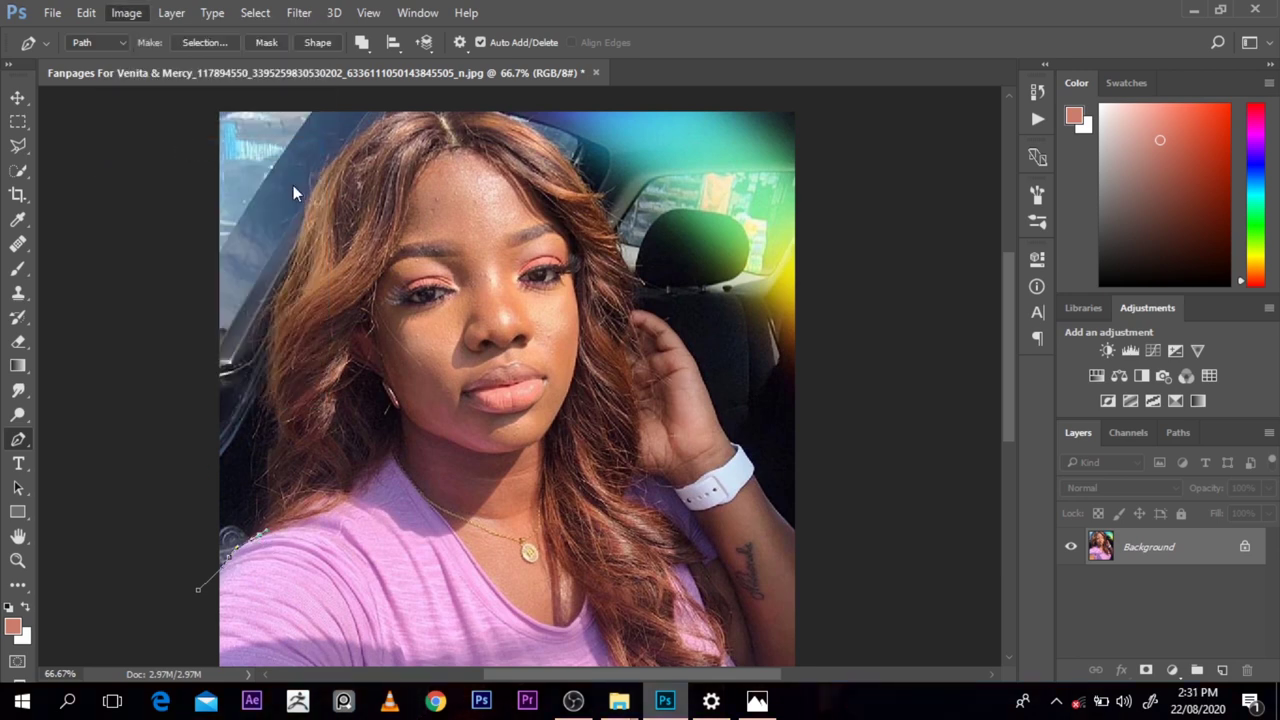
key("ctrl+alt+i")
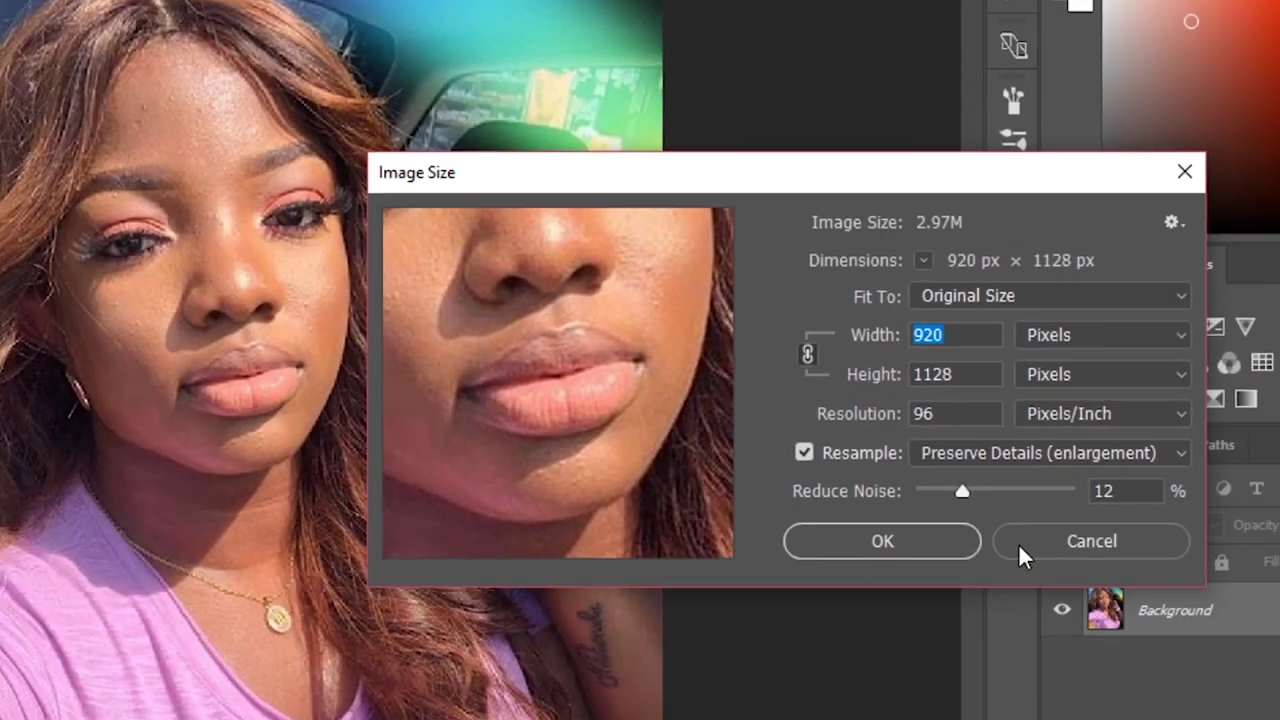
left_click(1020, 546)
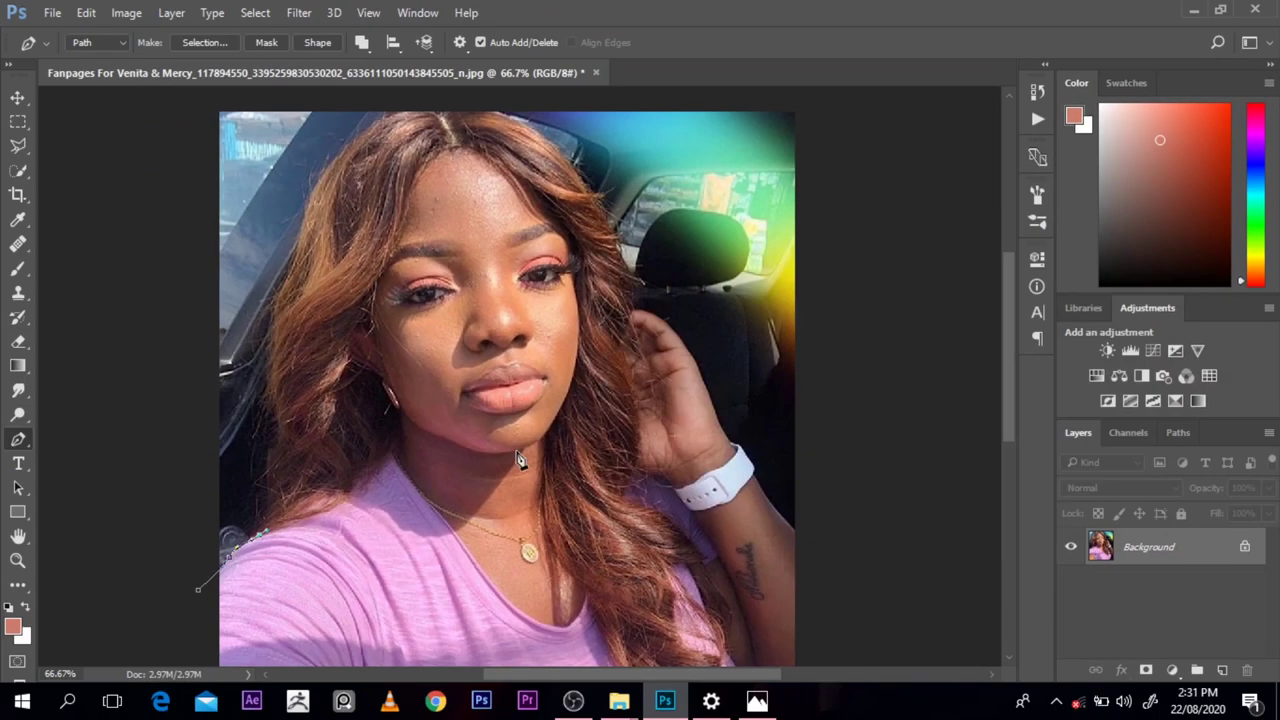
Step: Examine the detail and sharpness of the eyes and eyebrows up close and at a smaller magnification
left_click(510, 248, "ctrl")
left_click(510, 248, "ctrl")
left_click(510, 248, "ctrl")
left_click(510, 248, "ctrl")
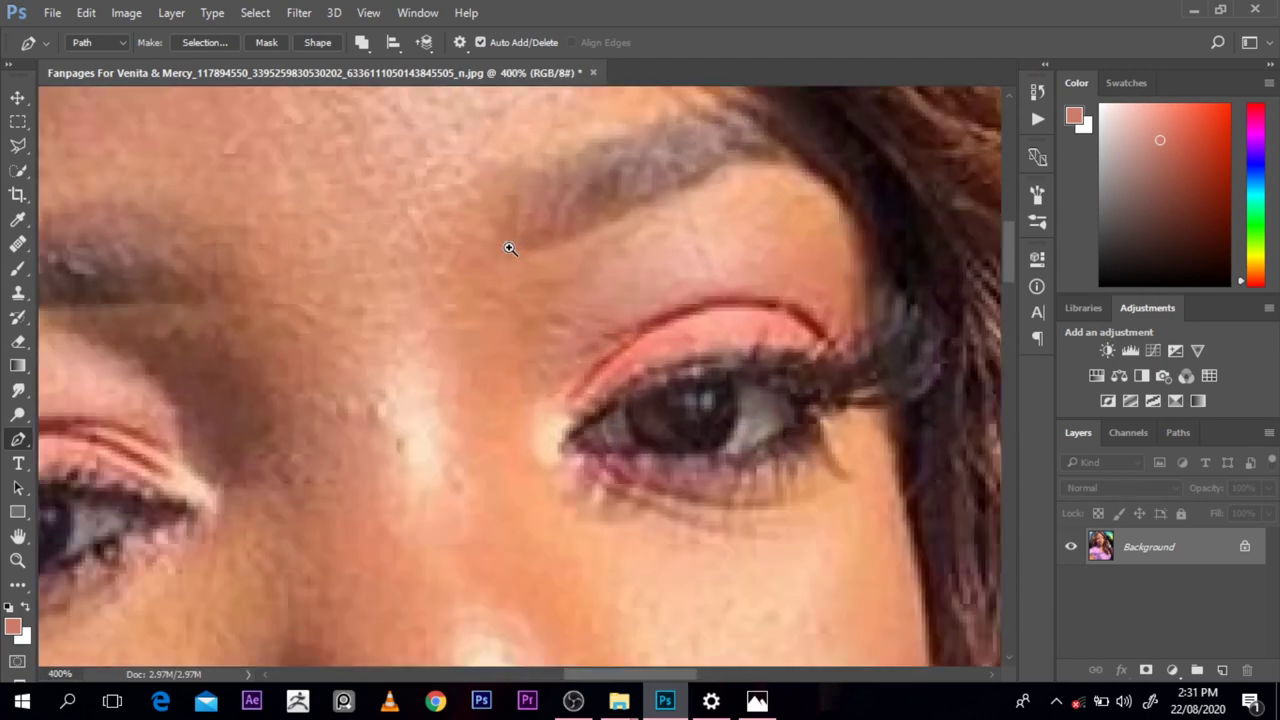
left_click(662, 310, "ctrl+alt")
left_click(662, 310, "ctrl+alt")
left_click(662, 310, "ctrl+alt")
left_click(662, 310, "ctrl+alt")
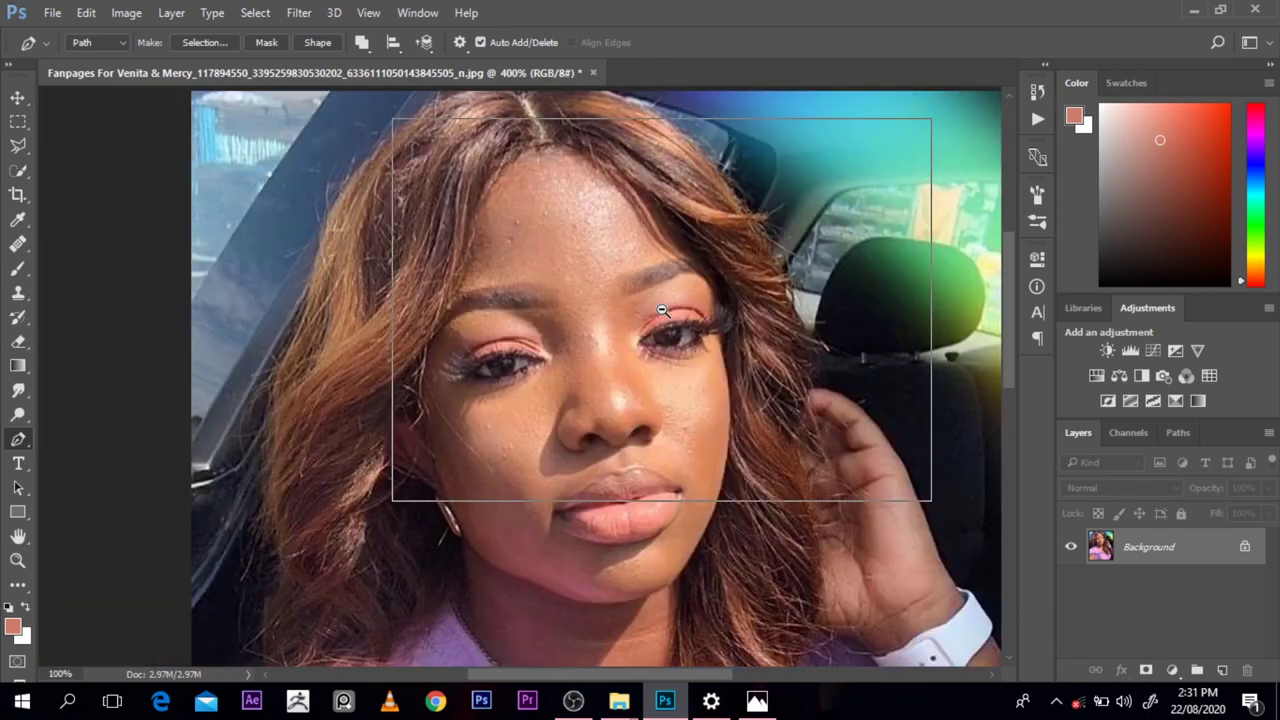
left_click(662, 310, "ctrl+alt")
left_click(662, 310, "ctrl+alt")
left_click(662, 310, "ctrl")
left_click(662, 310, "ctrl")
left_click(662, 310, "ctrl")
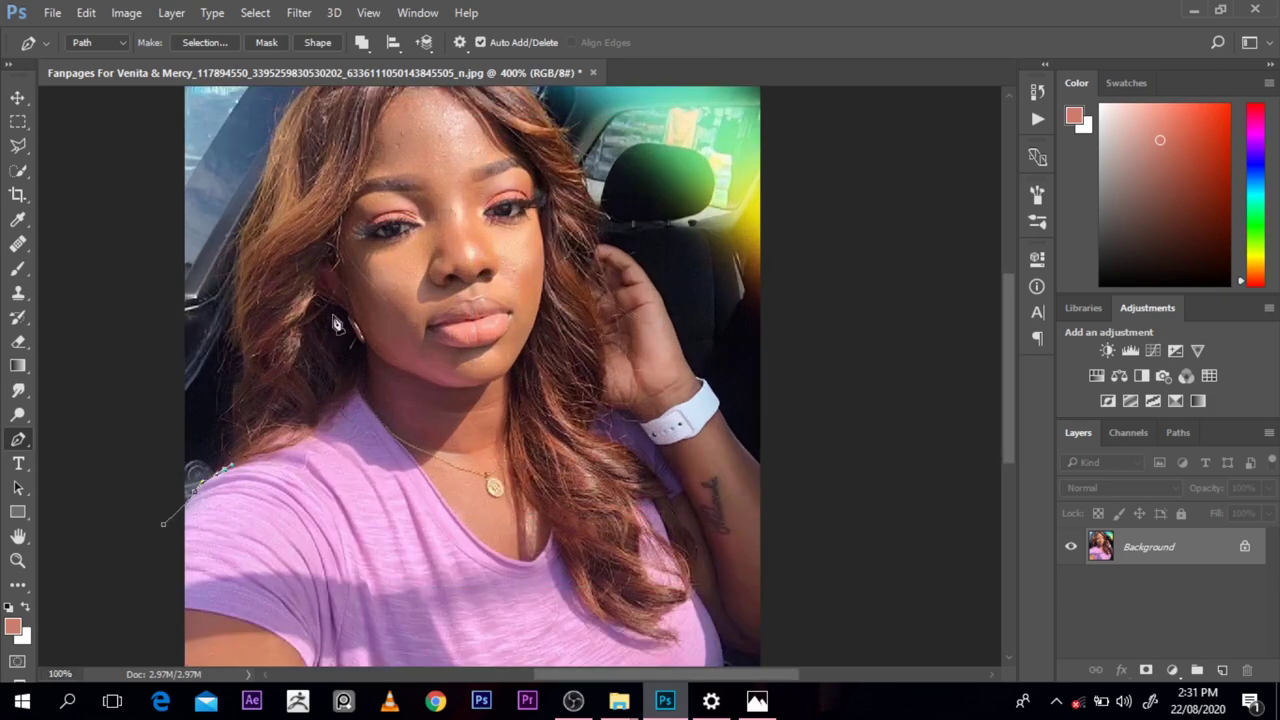
left_click(662, 310)
Step: Continue the Pen path from the shoulder up the outer edge of the hair to the top of the head
left_click(227, 451, "ctrl+alt")
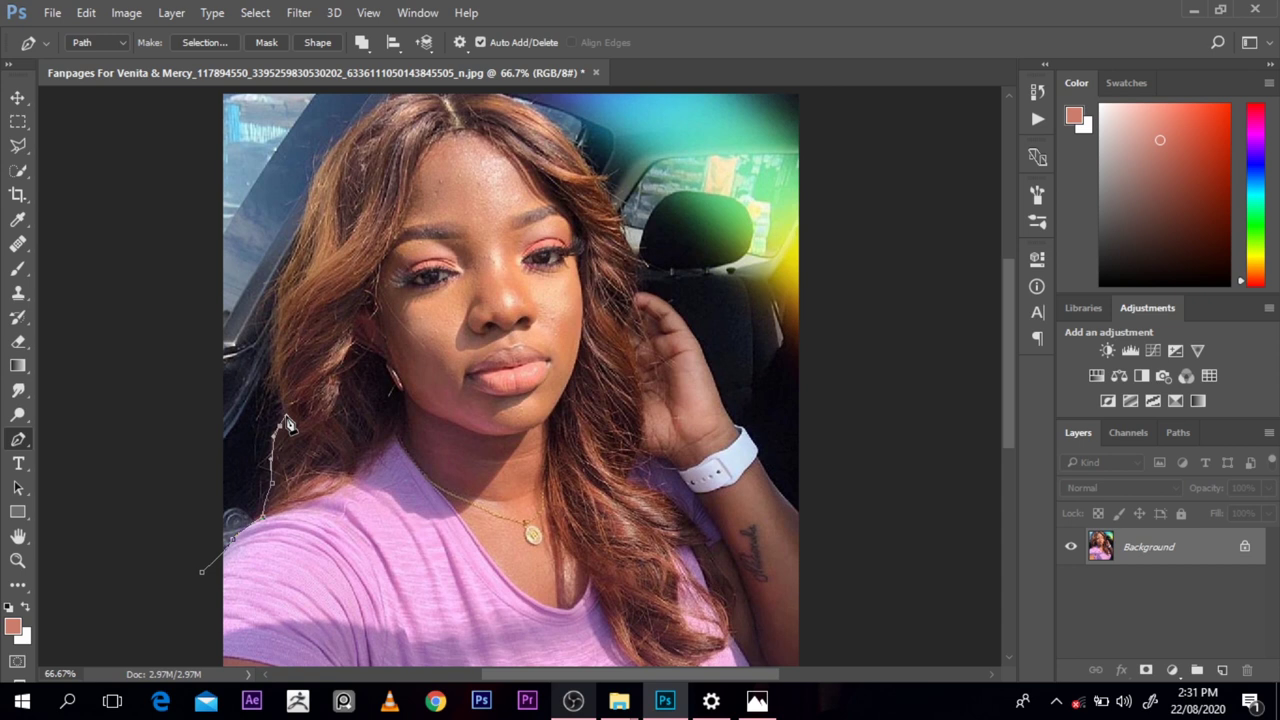
left_click(272, 335)
left_click(277, 296)
scroll(283, 401, "right", 2)
left_click_drag(1000, 416, 1002, 366)
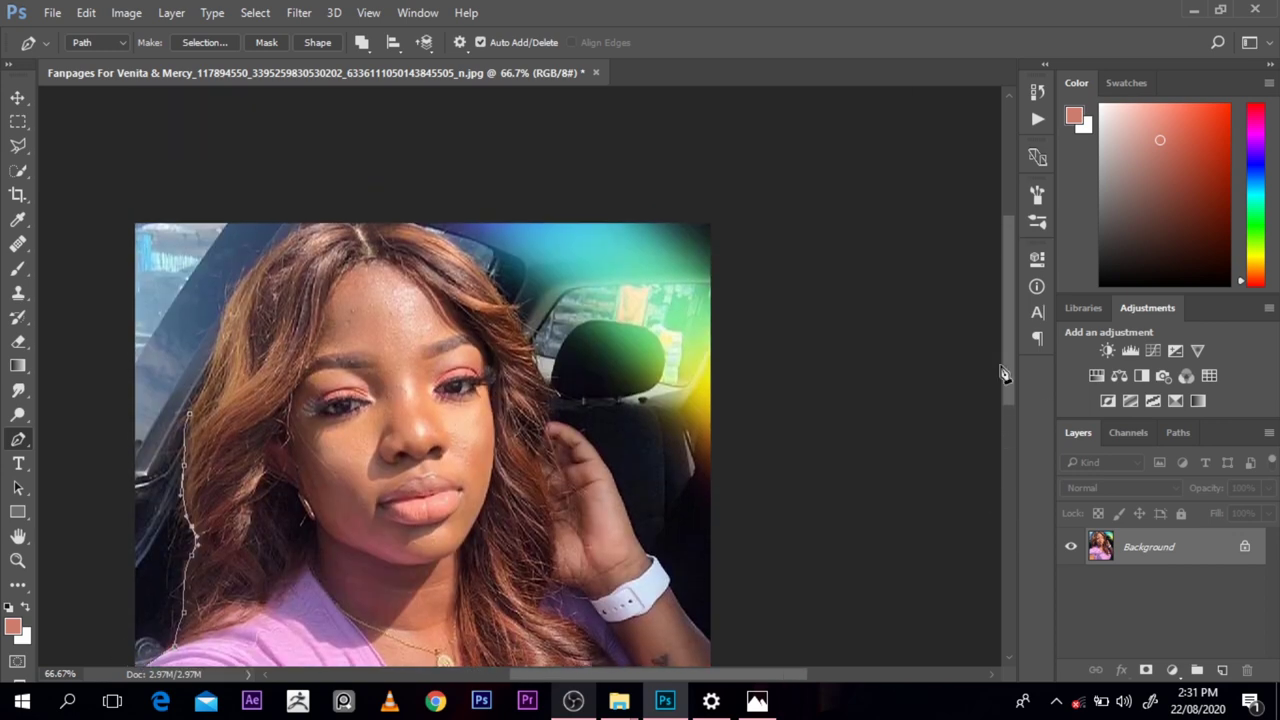
left_click_drag(204, 382, 210, 367)
left_click_drag(220, 318, 225, 305)
left_click_drag(285, 234, 316, 222)
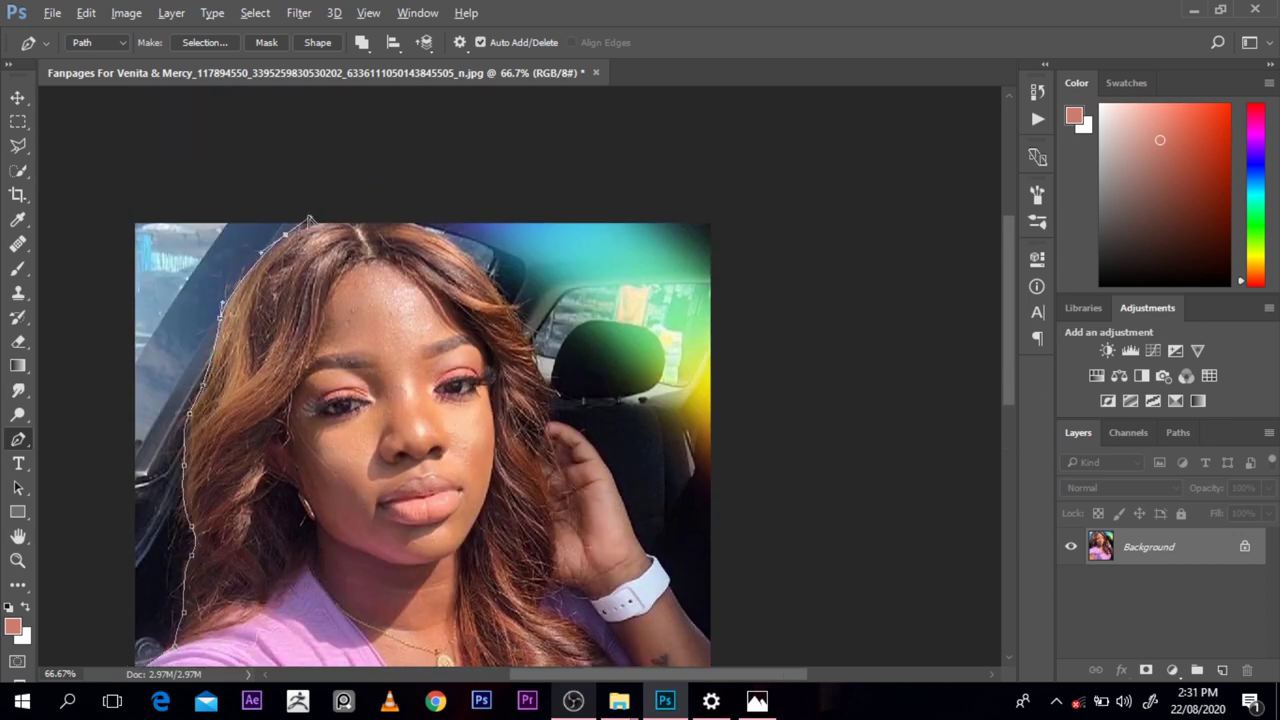
Step: Carry the Pen path over the crown and down the other side of the hair to the raised hand
left_click_drag(400, 217, 416, 224)
mouse_move(497, 291)
left_mouse_down()
mouse_move(543, 349)
mouse_move(509, 307)
left_mouse_up()
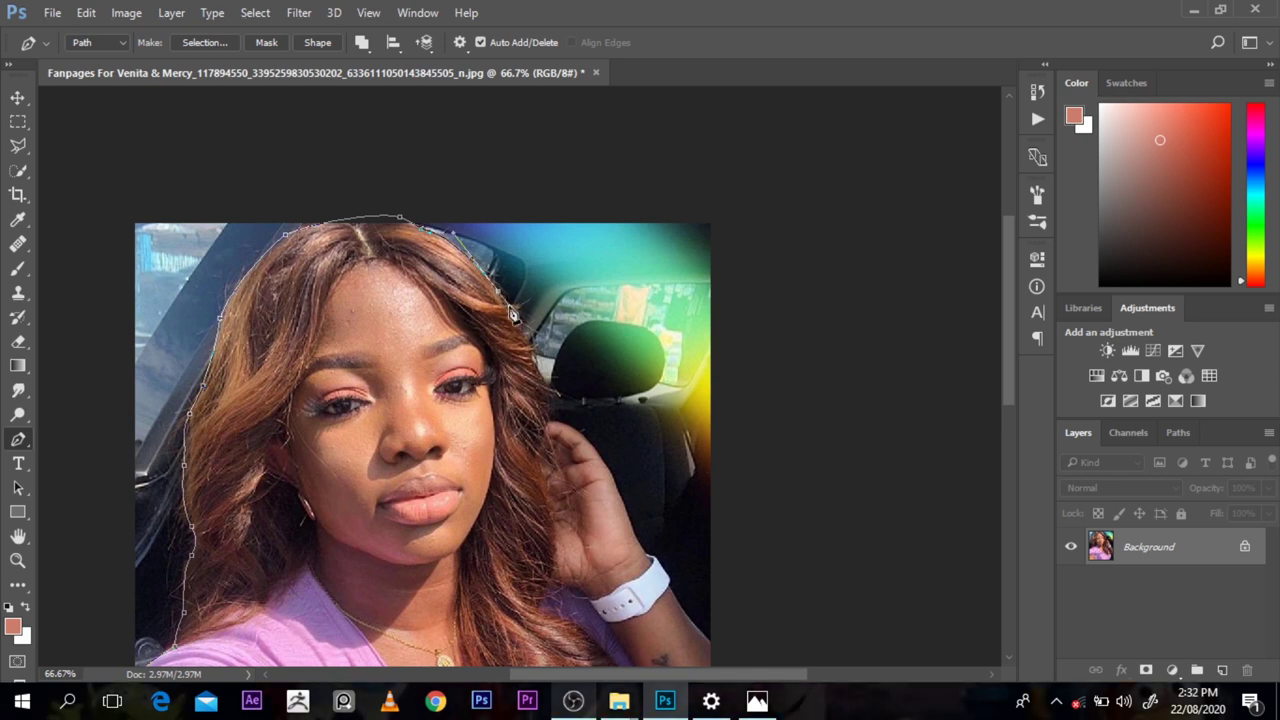
left_click(555, 405)
Step: Trace the Pen path along the raised fingers and the back of the hand to the wrist
left_click_drag(577, 433, 592, 446)
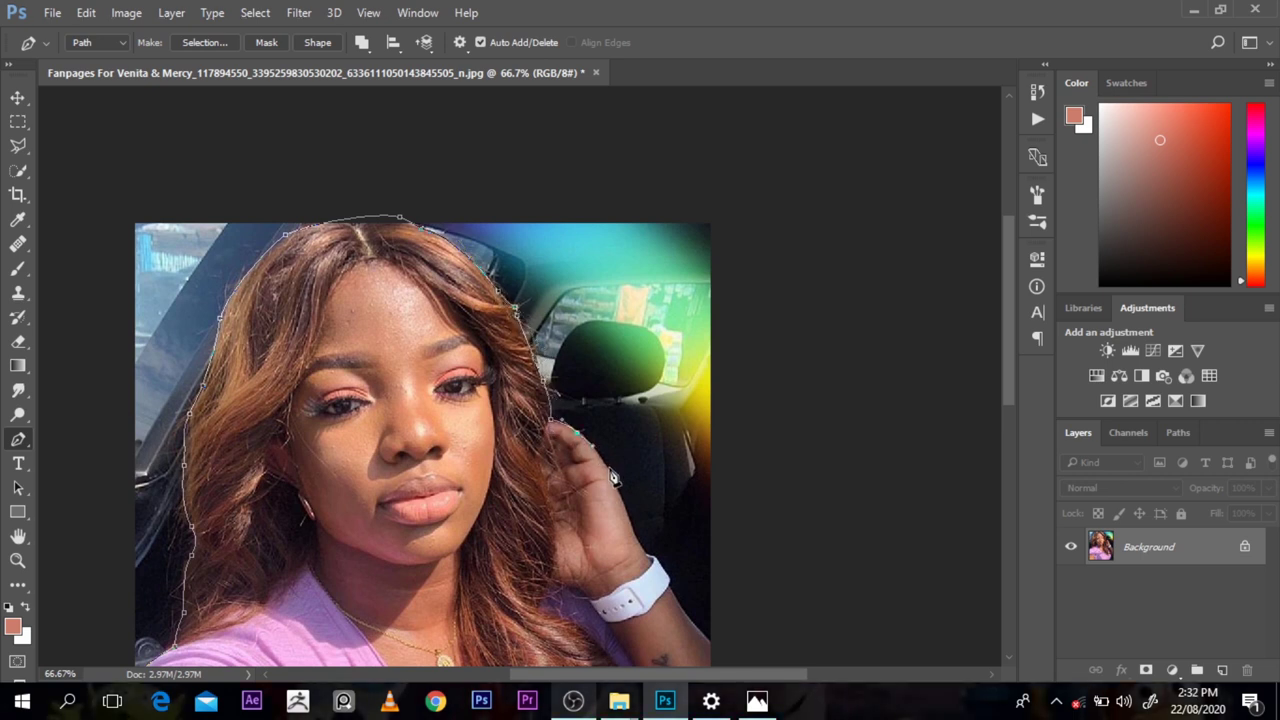
left_click(632, 533)
key("ctrl+z")
left_click_drag(635, 538, 637, 549)
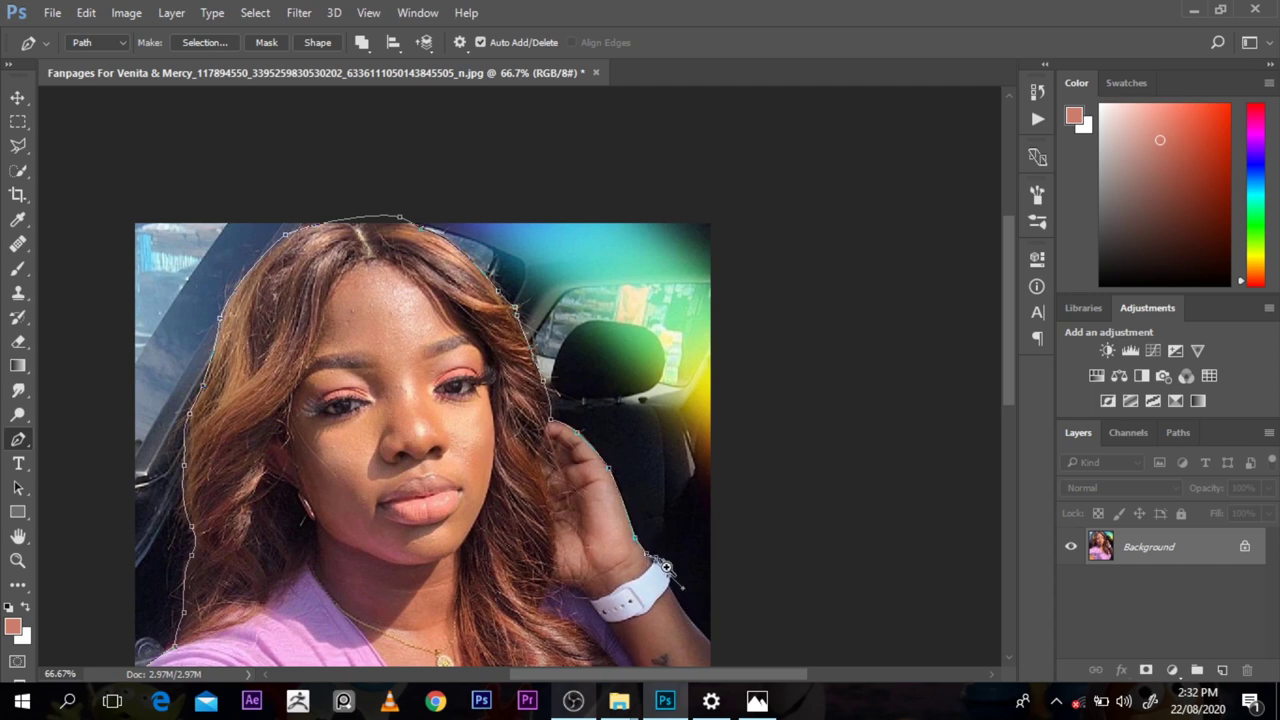
Step: Trace the Pen path around the white watch and along the forearm to the photo's edge
scroll(665, 567, "up", 3)
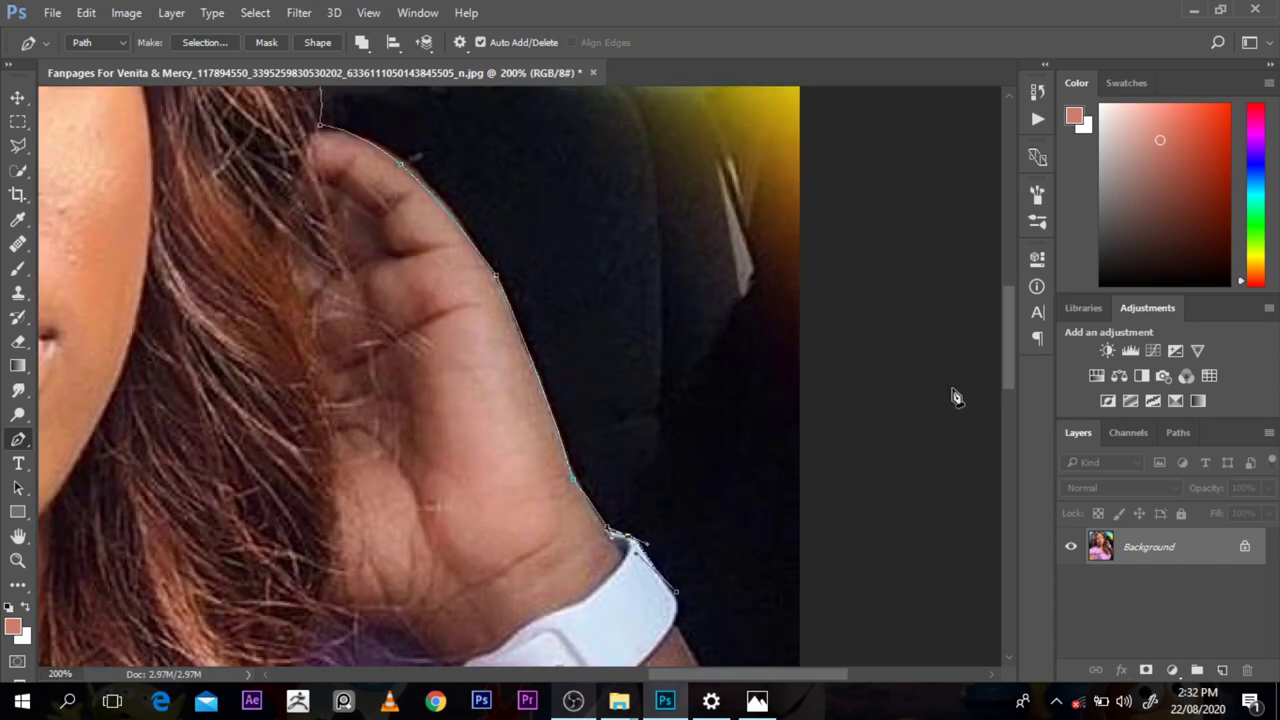
scroll(955, 397, "down", 3)
left_click_drag(680, 420, 680, 453)
left_click_drag(804, 620, 831, 633)
scroll(868, 626, "down", 1)
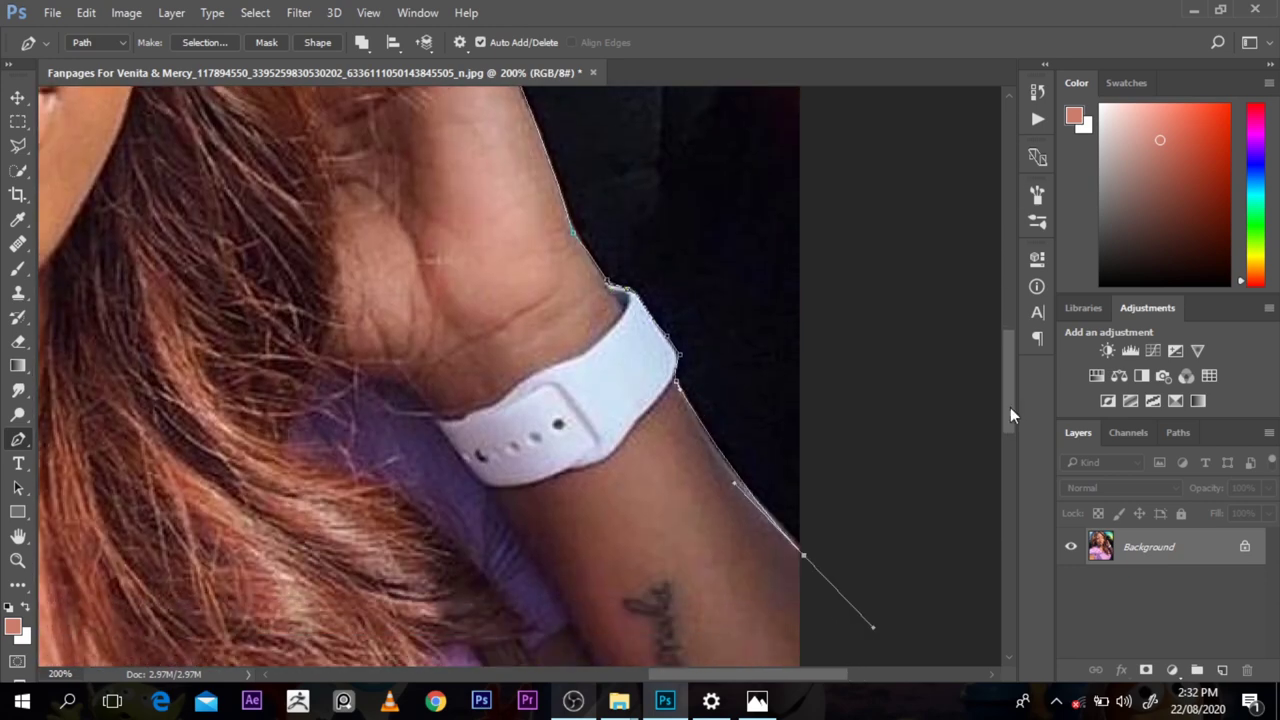
Step: Route the Pen path outside the photo past the forearm and back in below the elbow
left_click_drag(1010, 408, 1010, 496)
scroll(940, 446, "down", 3)
left_click_drag(758, 583, 736, 586)
left_click(738, 570)
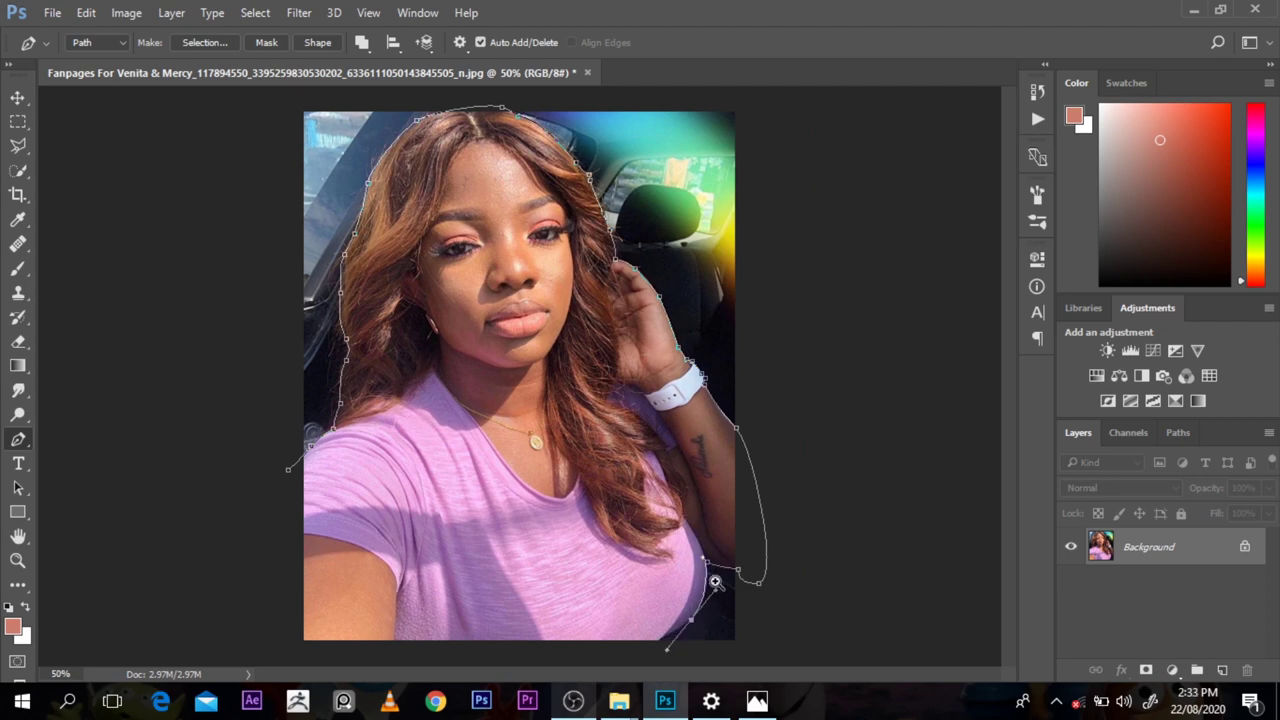
Step: Trace the Pen path down the curved side of the purple shirt towards the photo's lower edge
scroll(711, 577, "up", 2)
left_click(700, 535)
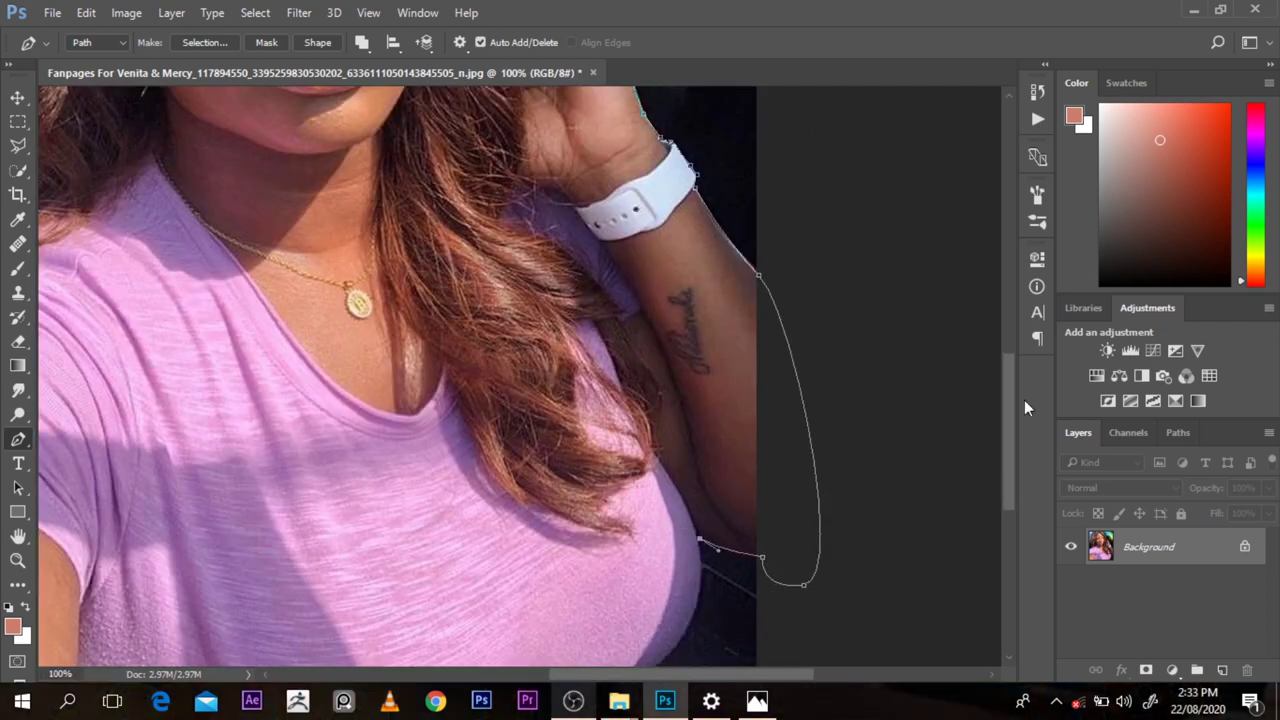
scroll(640, 600, "down", 2)
left_click_drag(623, 549, 519, 606)
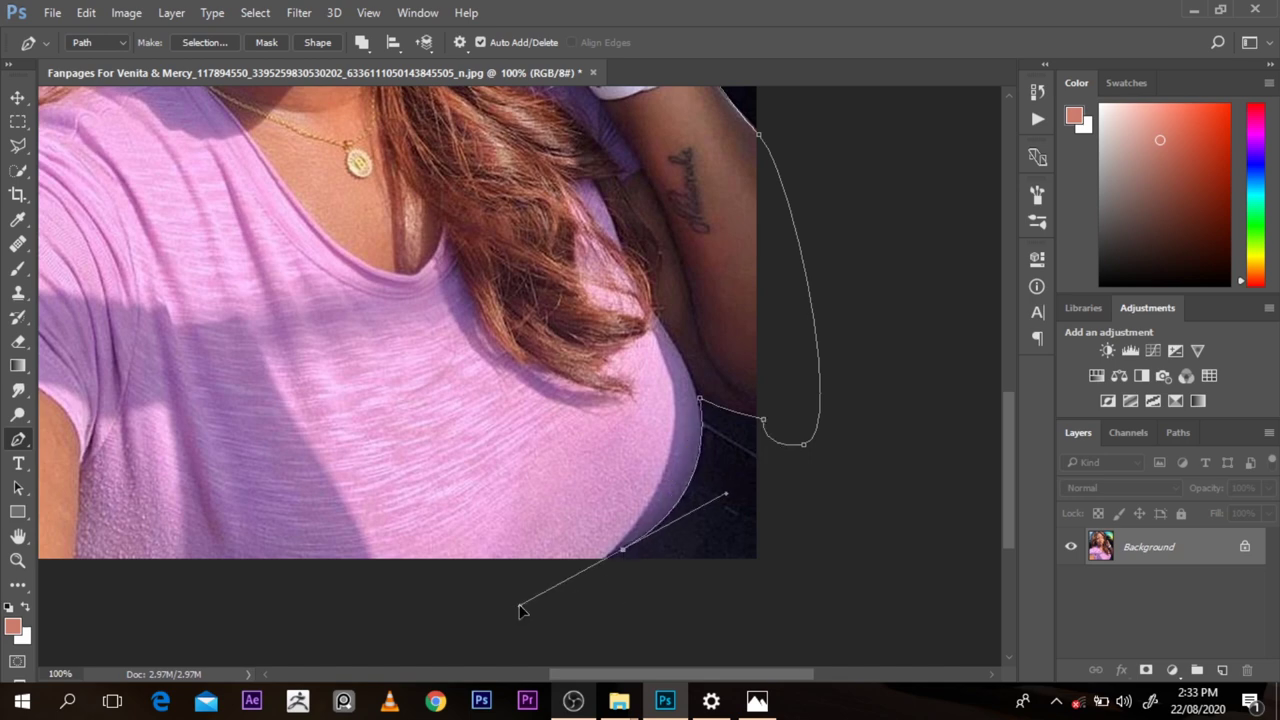
Step: Finish the Pen path around the outside of the photo's lower corner and turn it into a selection
scroll(594, 580, "down", 2)
left_click(331, 658)
left_click(262, 655)
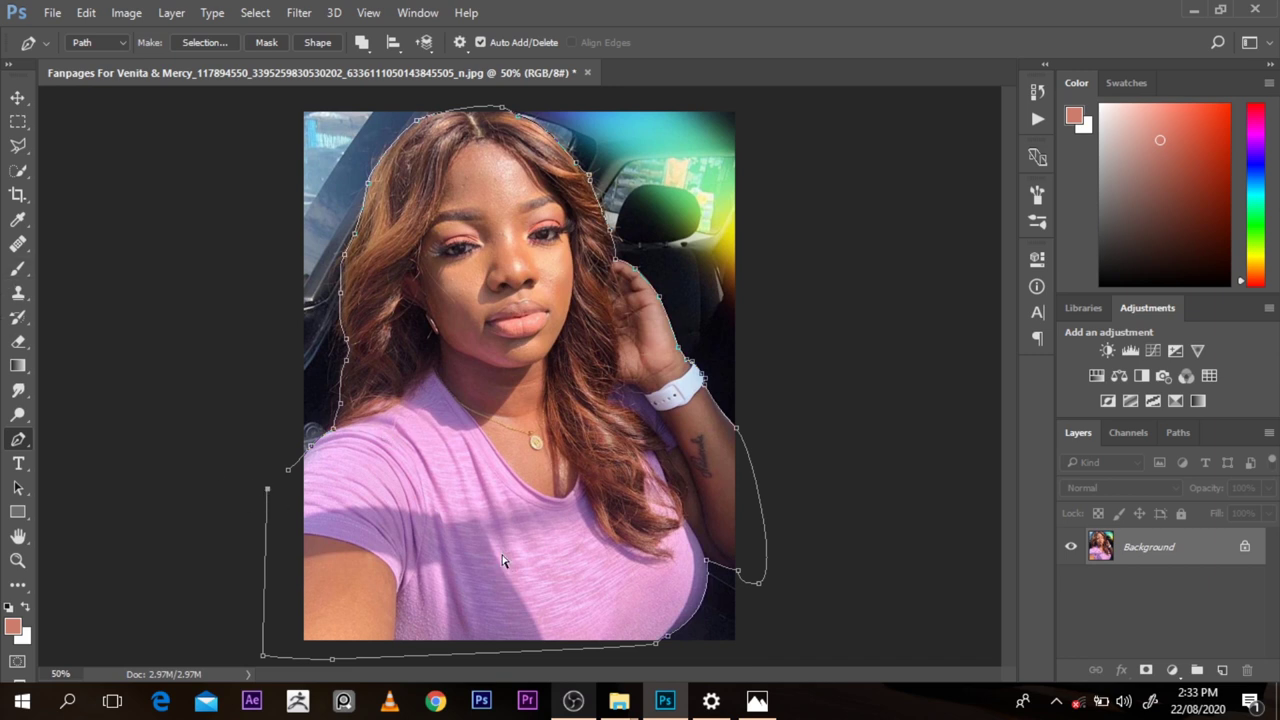
key("ctrl+Return")
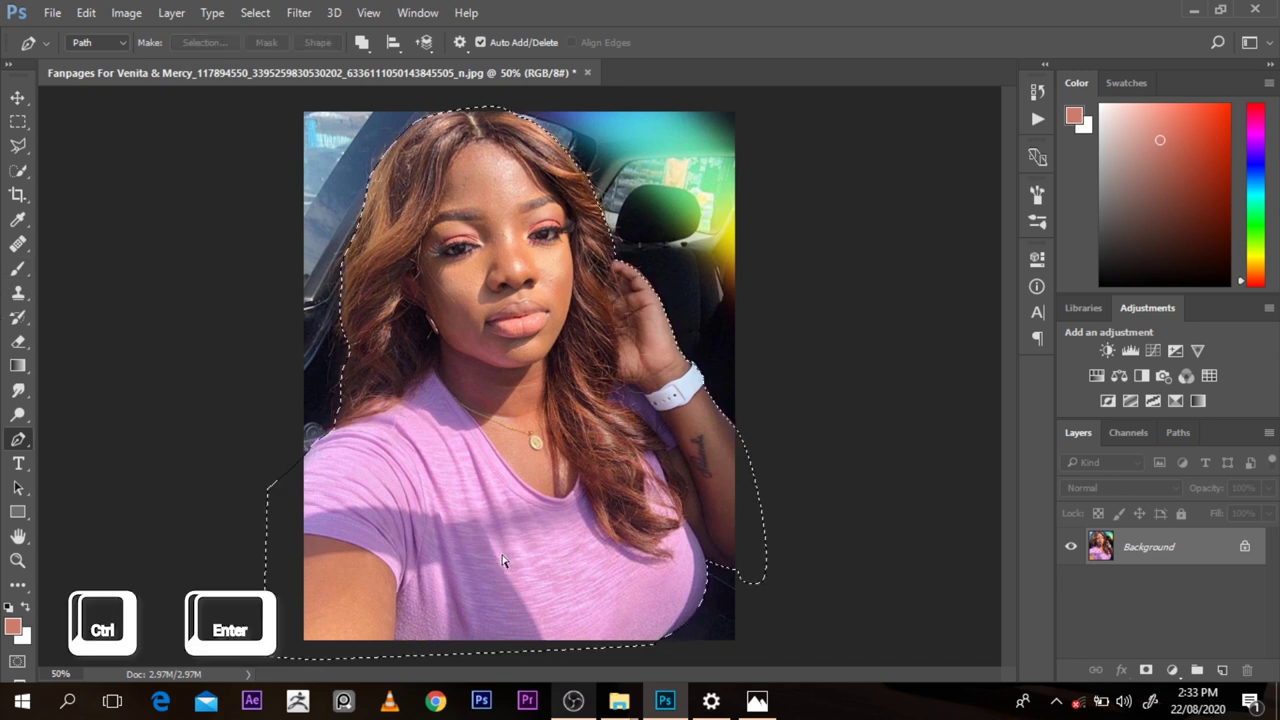
Step: Copy the selected woman onto a new layer and toggle the Background layer's visibility to check the cutout
key("ctrl+j")
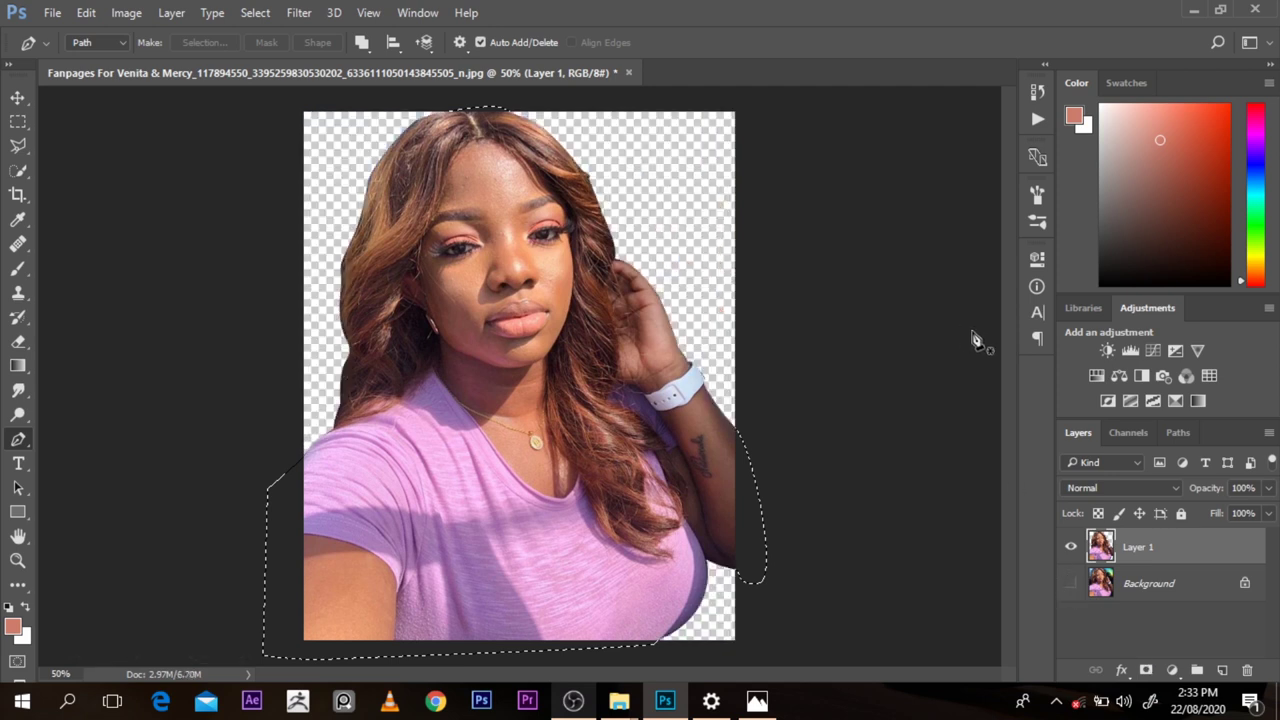
left_click(1070, 584)
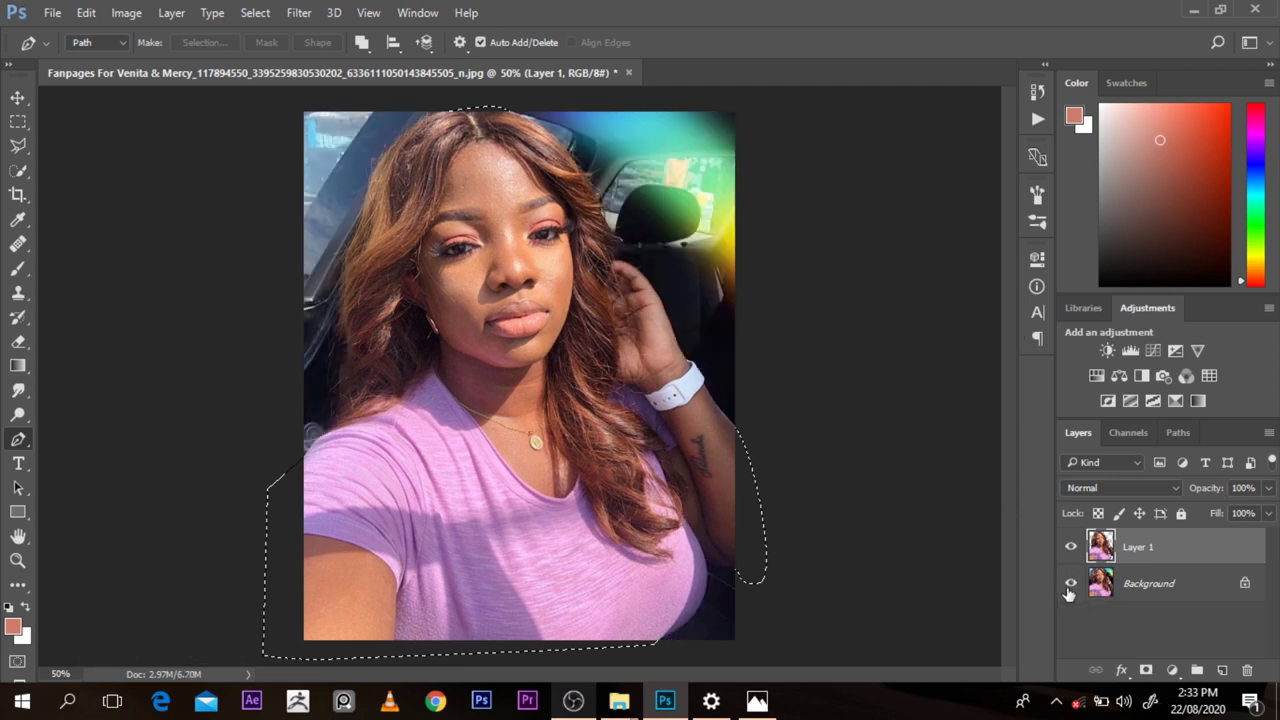
Step: Hide the Background layer and duplicate the cutout layer of the woman
left_click(1070, 584)
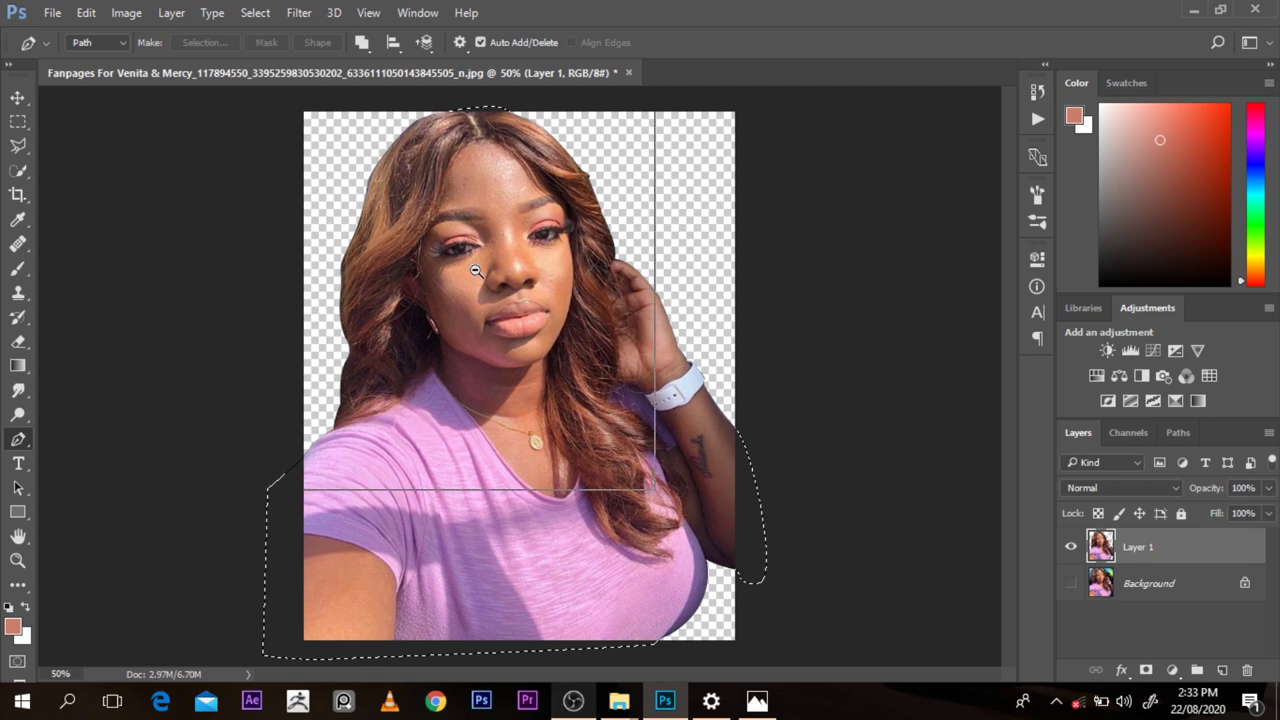
key("ctrl+minus")
key("ctrl+minus")
key("ctrl+minus")
key("ctrl+plus")
key("ctrl+plus")
key("ctrl+plus")
key("ctrl+plus")
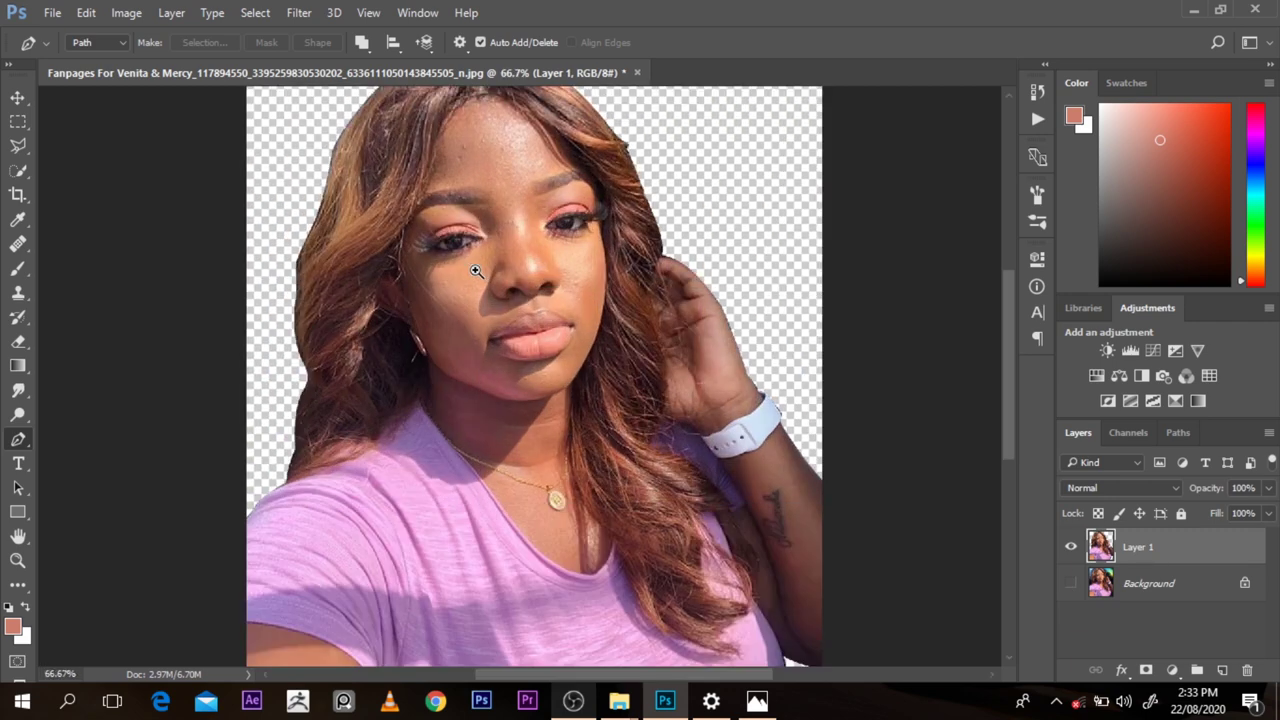
key("ctrl+minus")
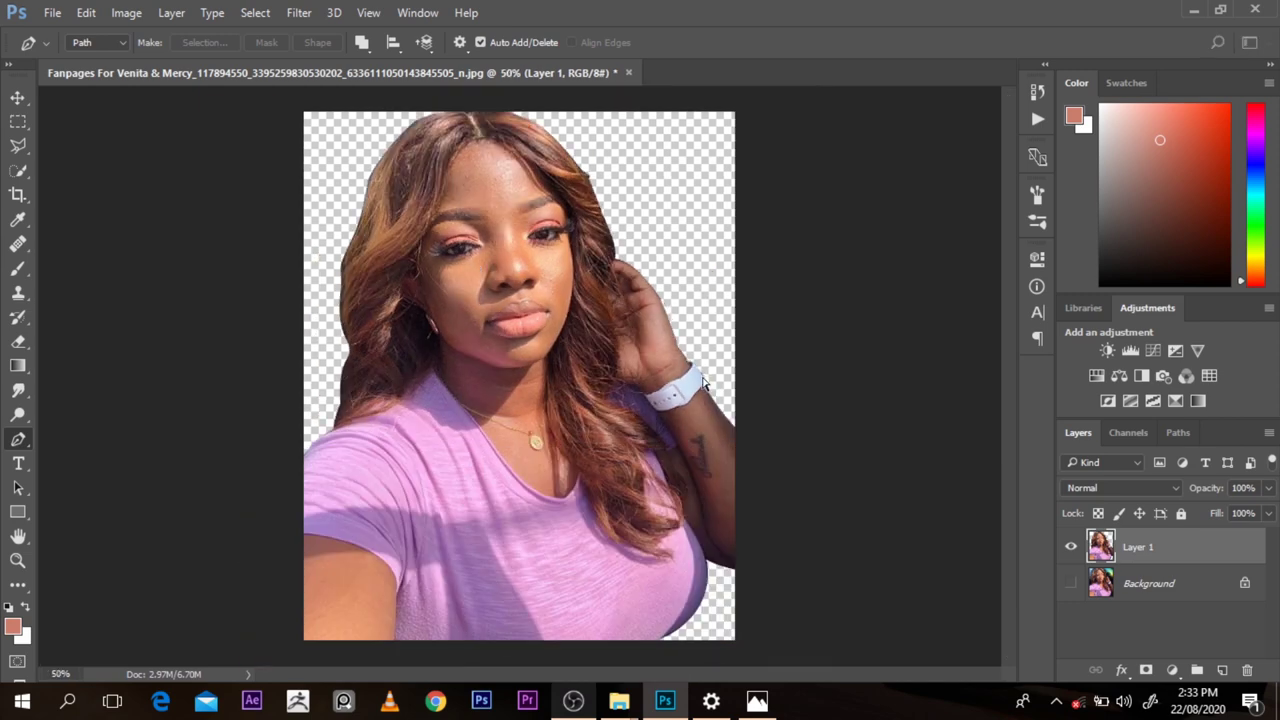
key("ctrl+j")
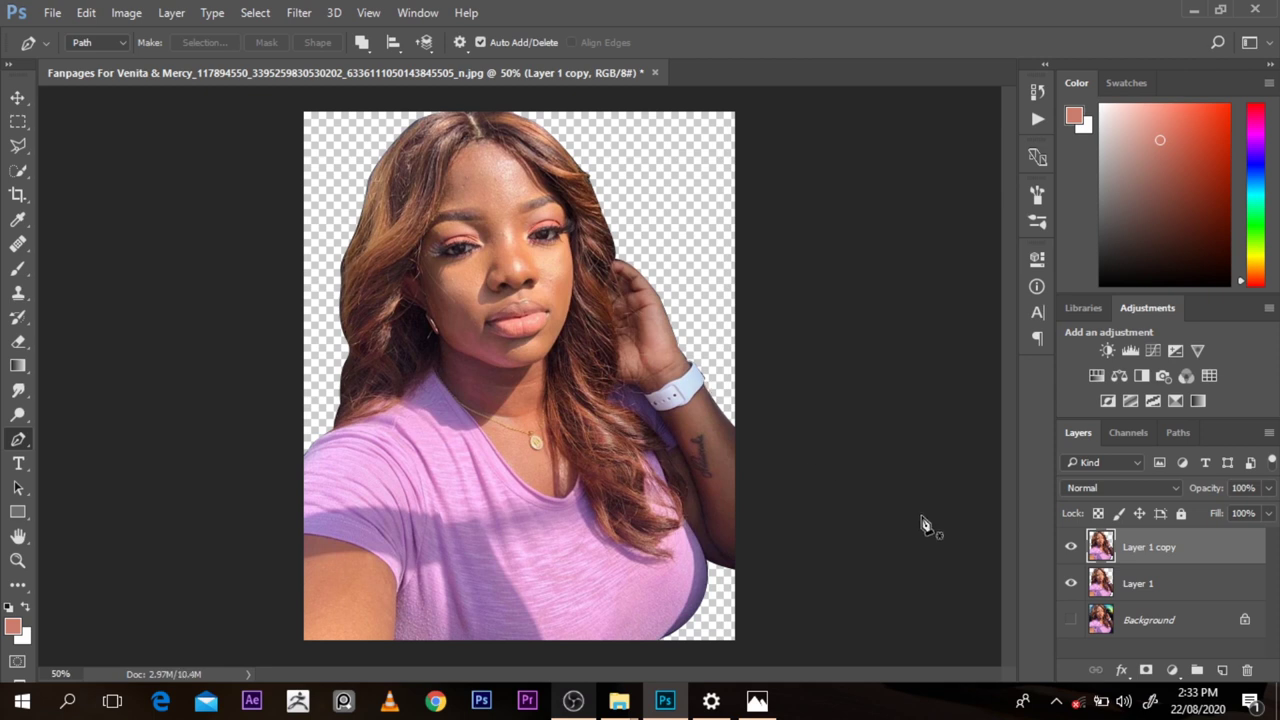
left_click(1165, 490)
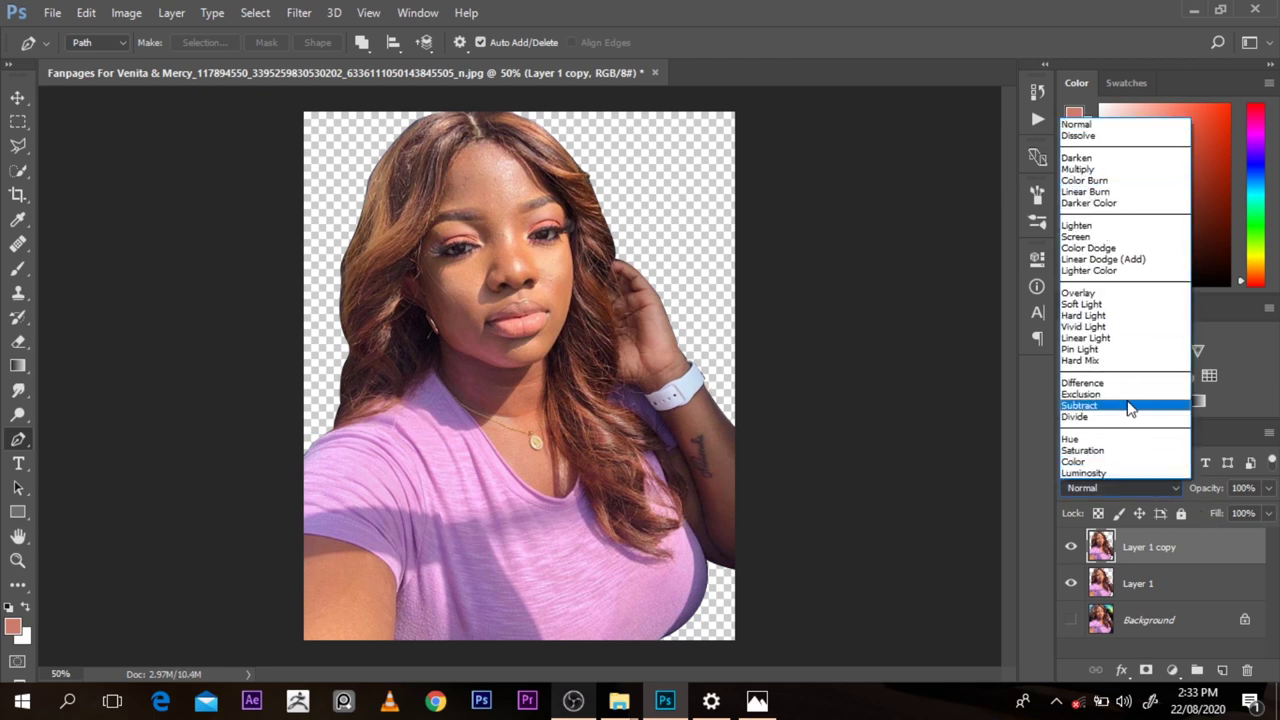
left_click(1166, 548)
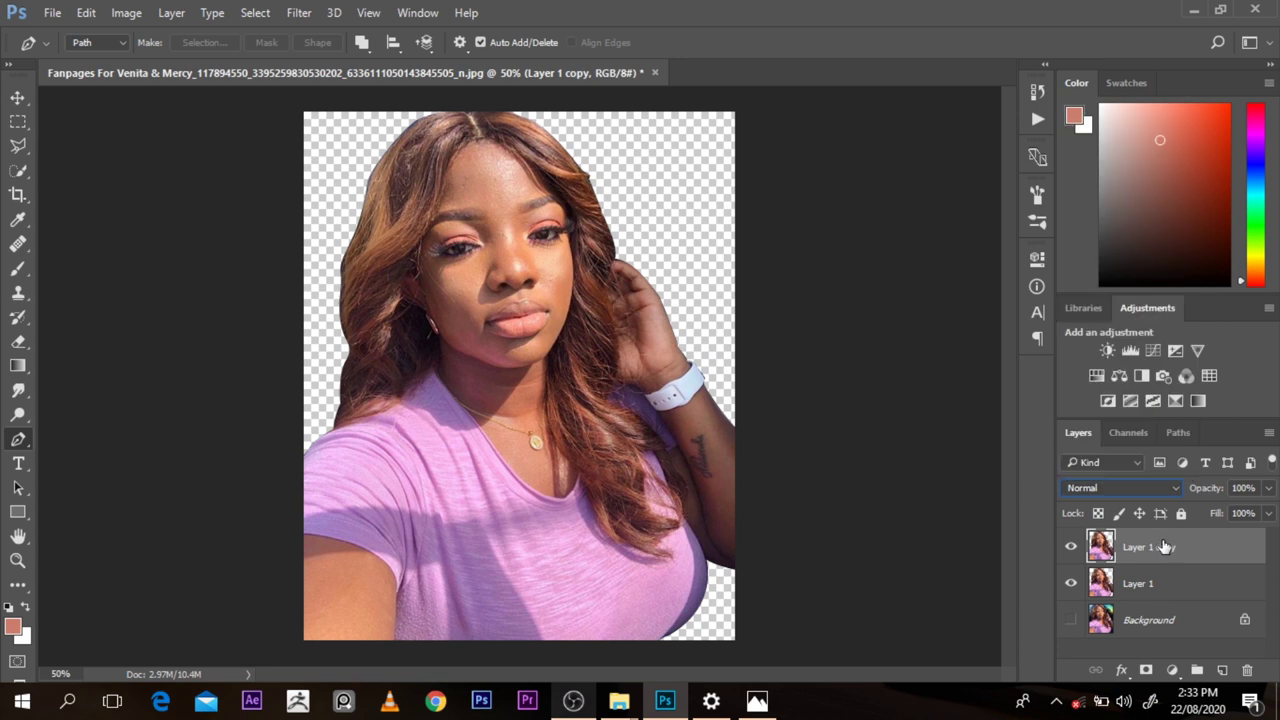
left_click(1071, 550)
left_click(1118, 488)
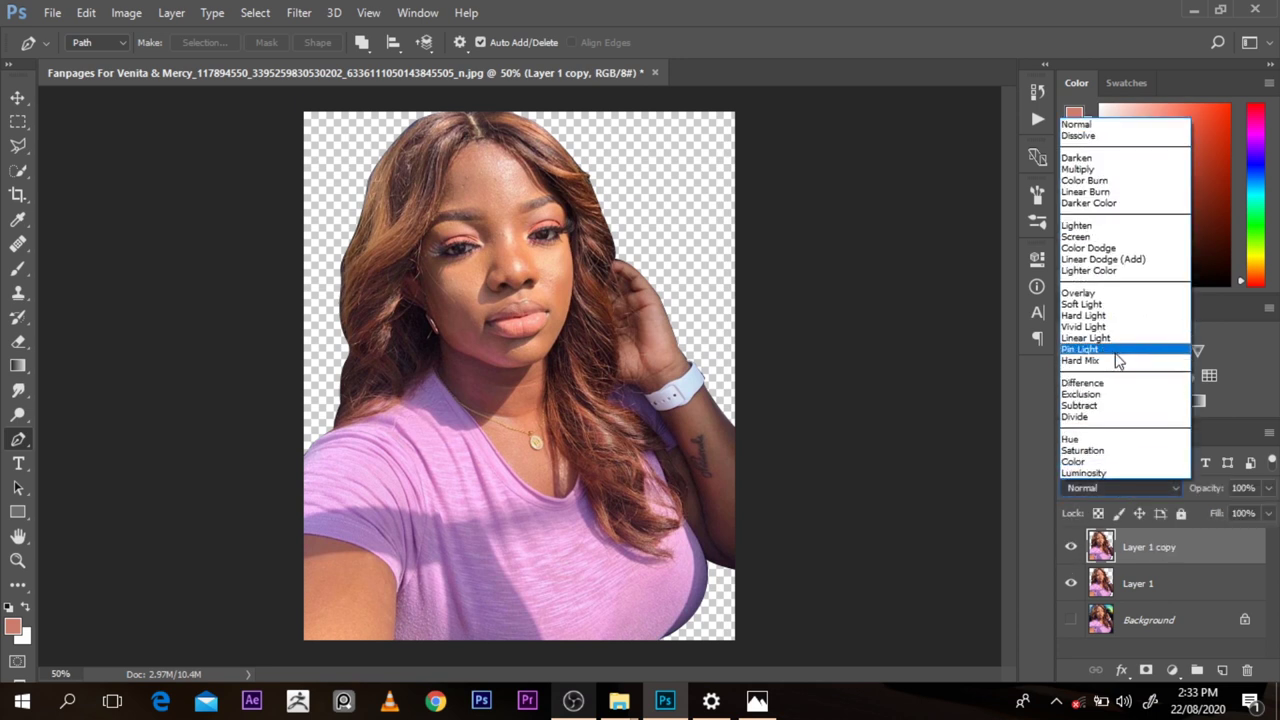
left_click(1150, 578)
Step: Apply Shadows/Highlights to the duplicate layer with shadows at 7% and highlights at 4%, and compare it with the layer hidden
left_click(126, 12)
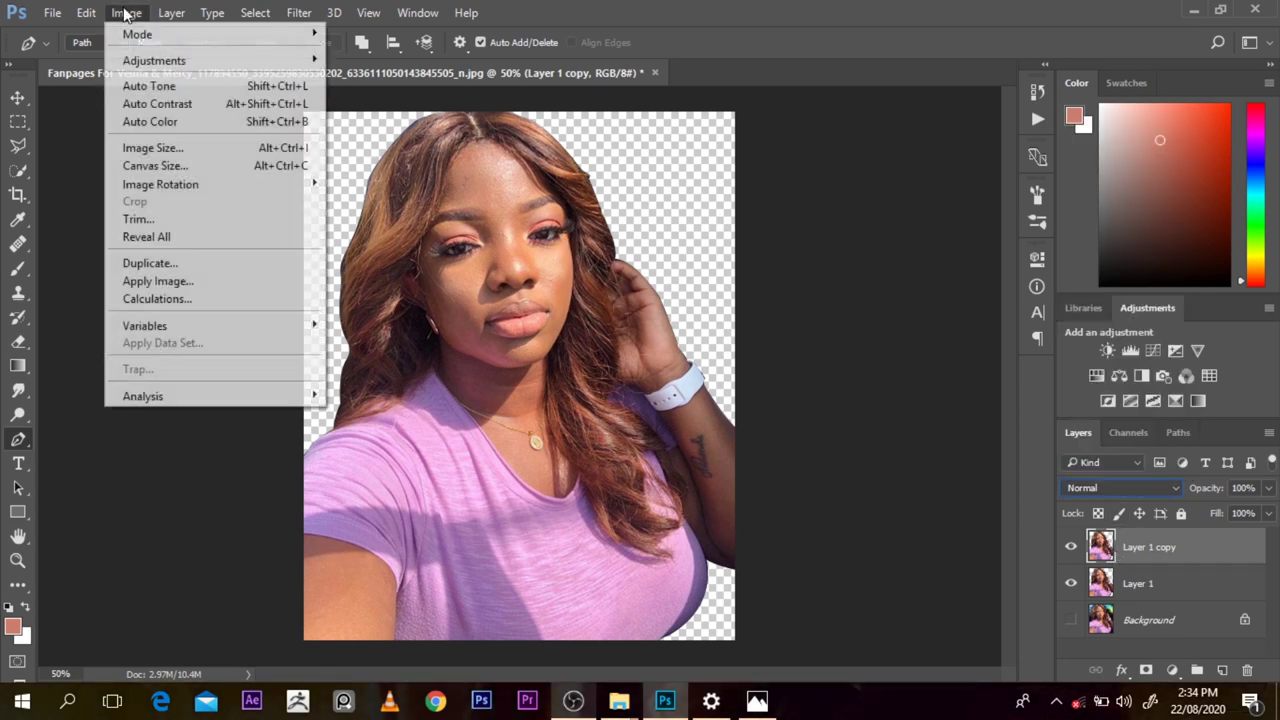
mouse_move(152, 60)
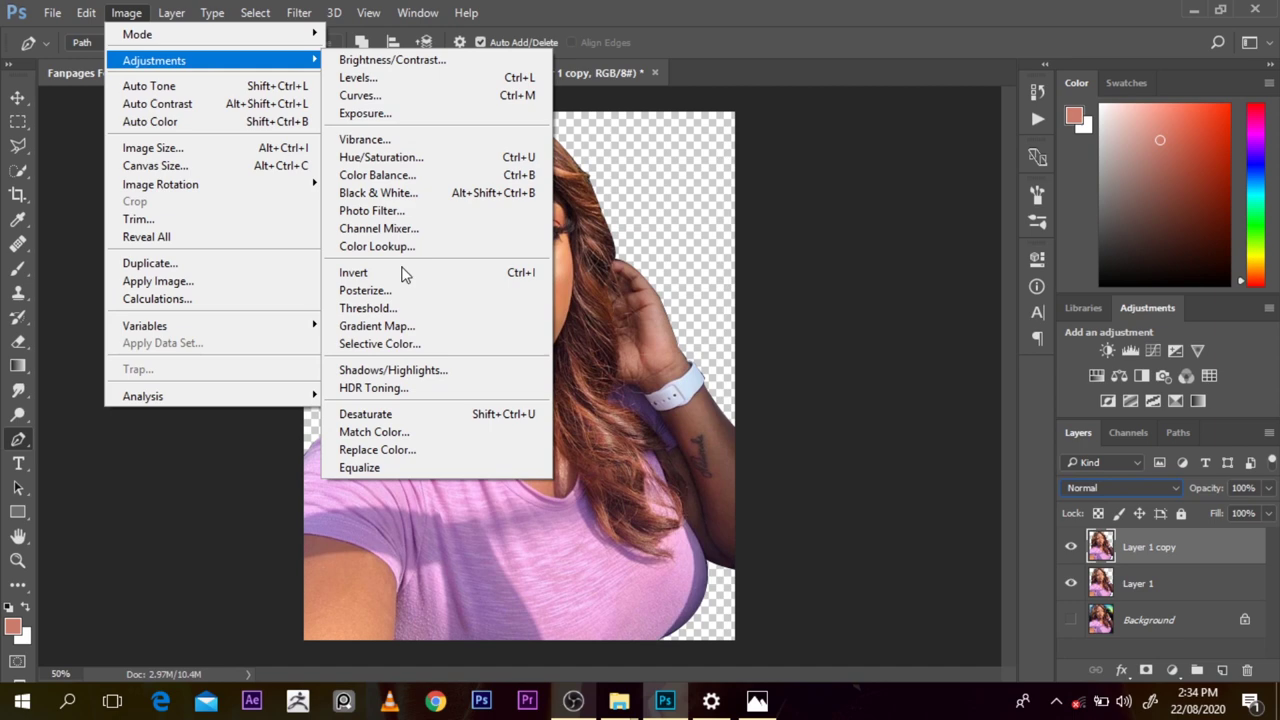
left_click(391, 369)
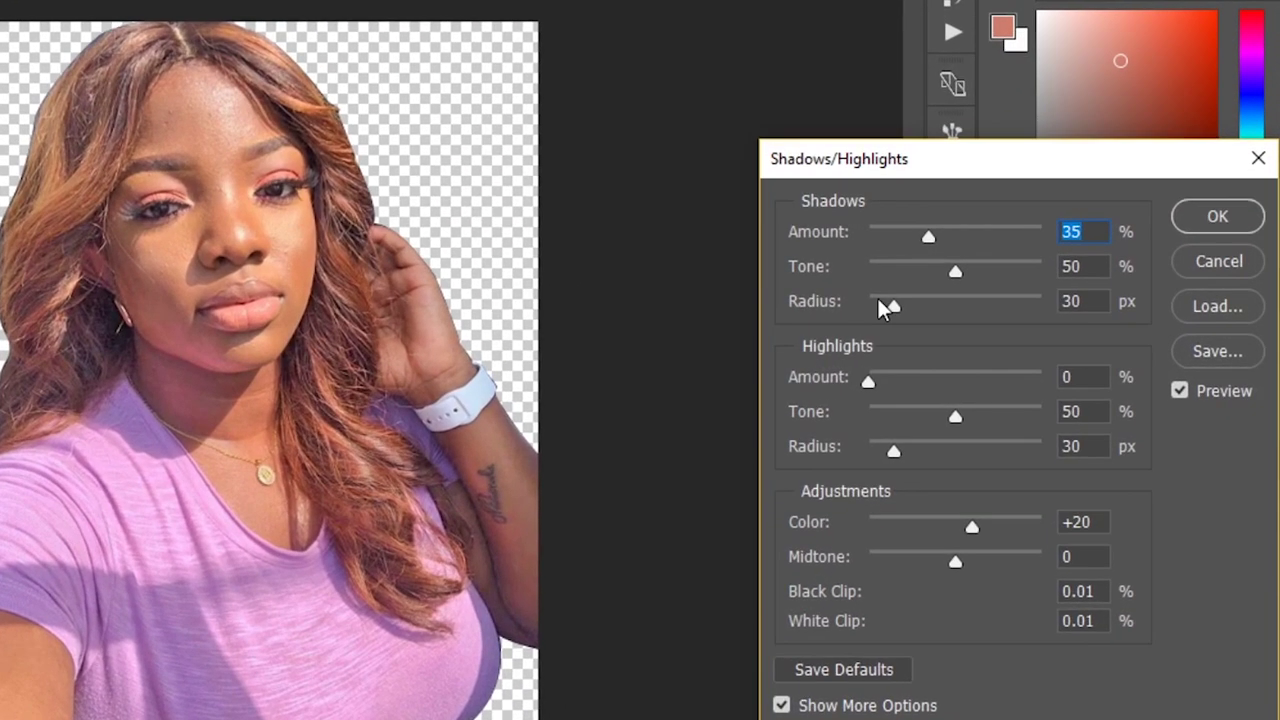
left_click_drag(908, 229, 875, 248)
left_click_drag(872, 239, 881, 244)
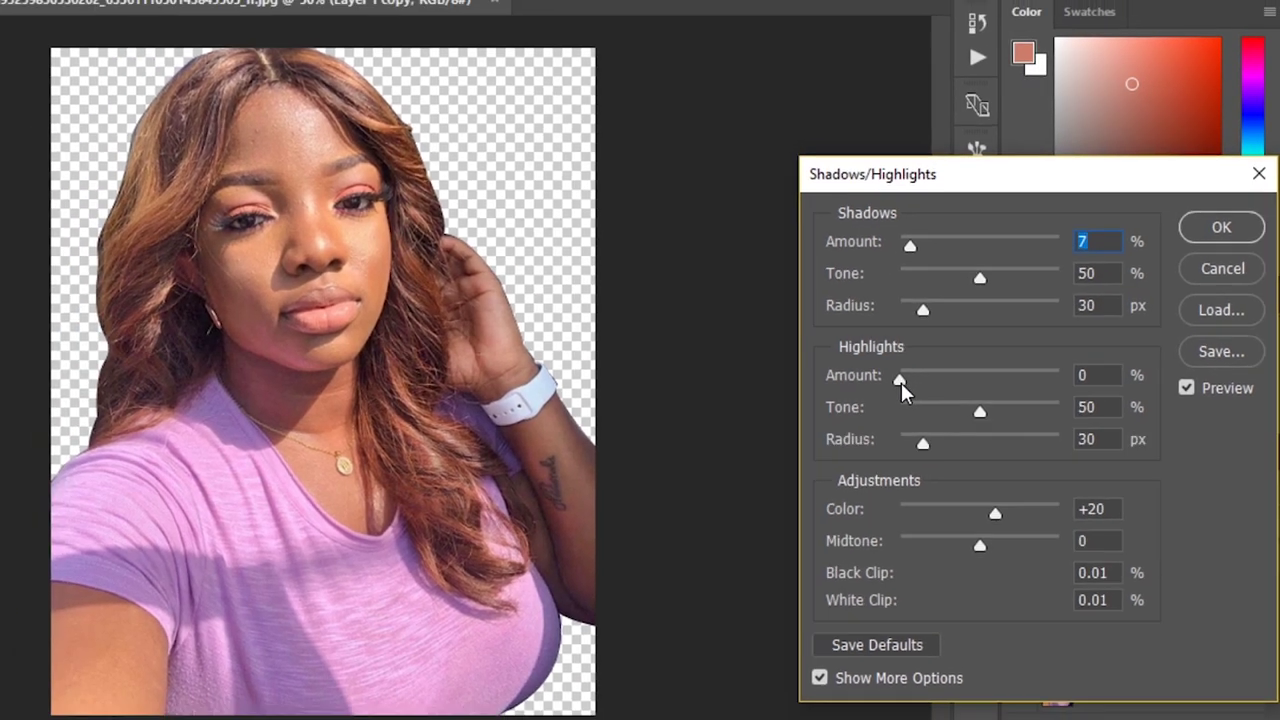
left_click_drag(901, 382, 906, 382)
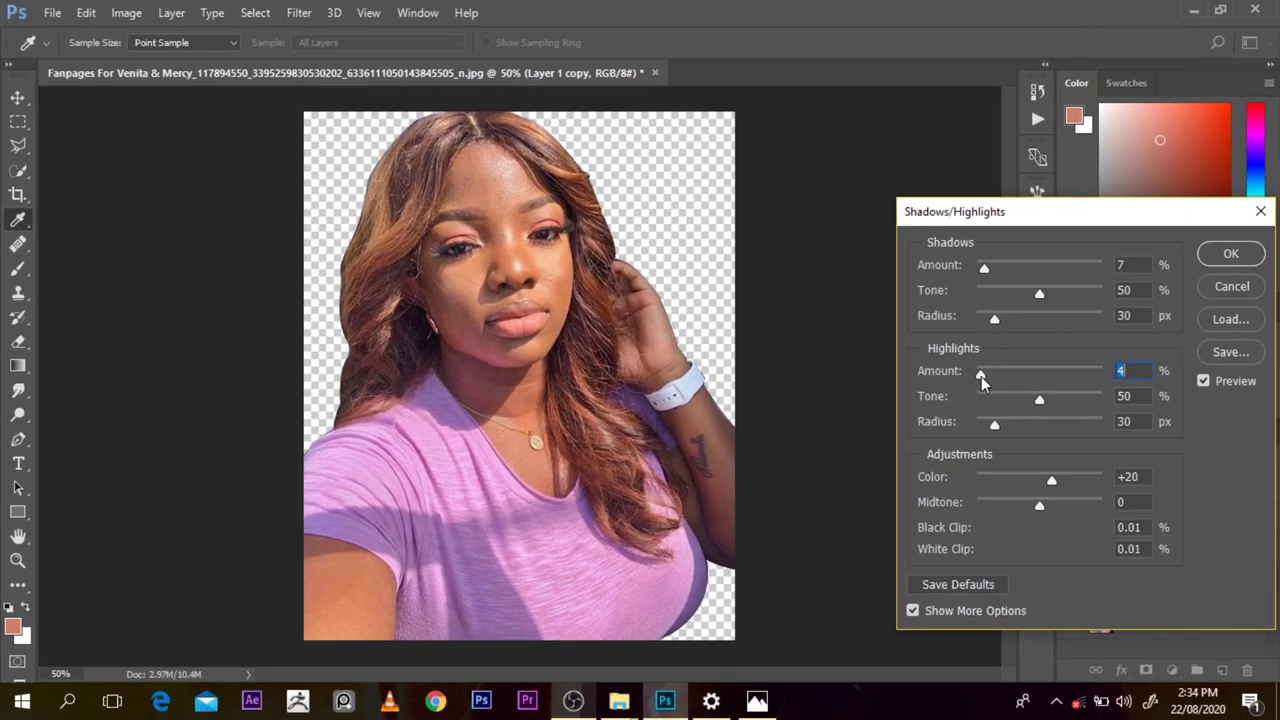
left_click(1217, 253)
key("p")
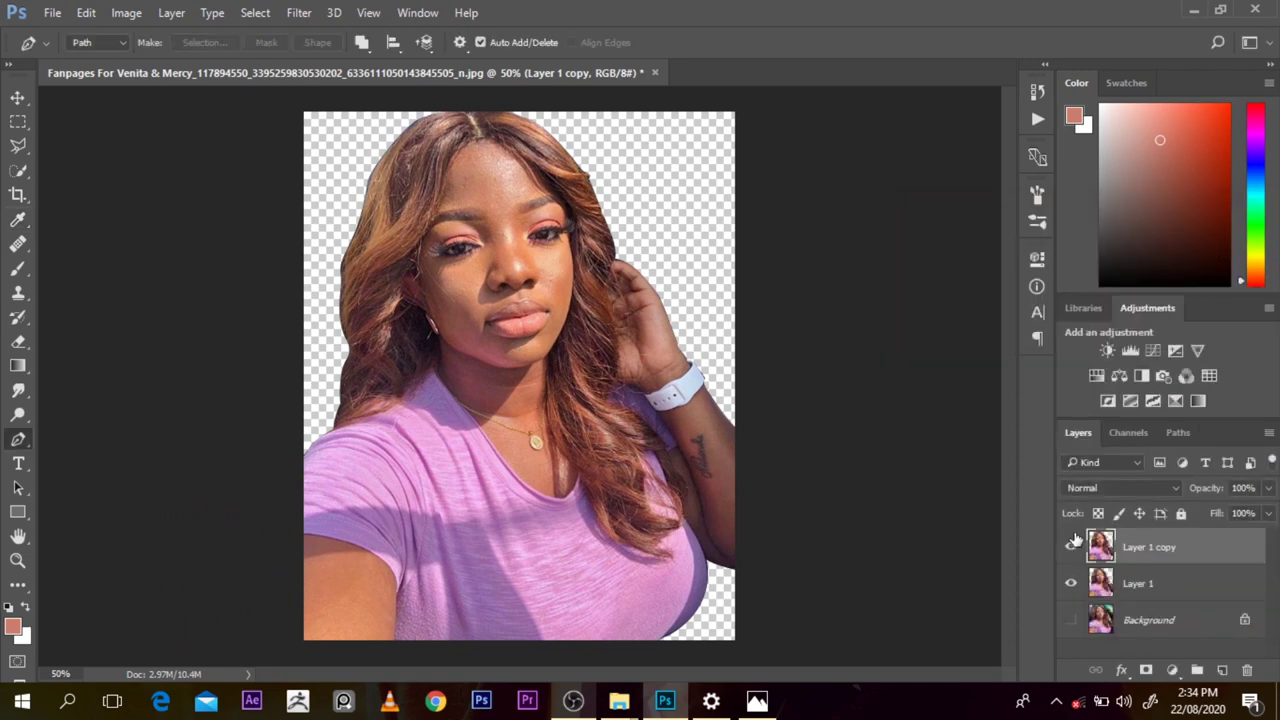
left_click(1071, 547)
left_click(1071, 547)
Step: Set the duplicate cutout layer's blend mode to Vivid Light
key("v")
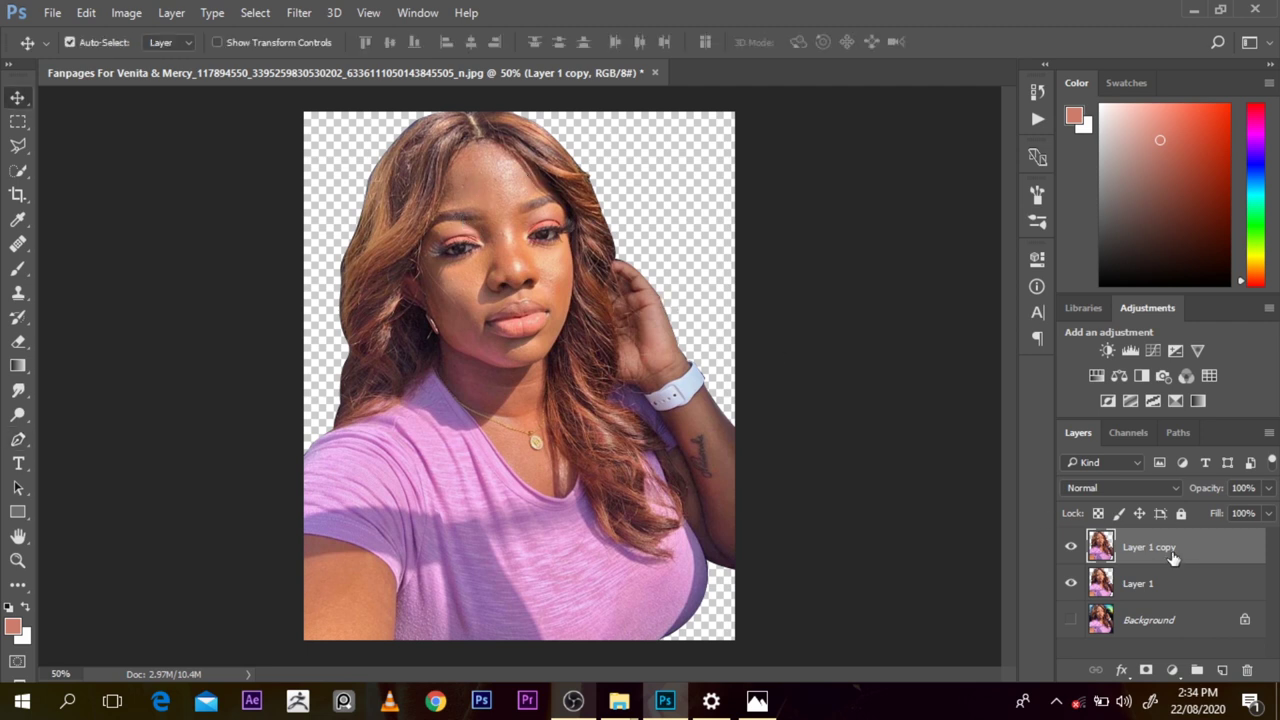
key("ctrl")
left_click(1115, 489)
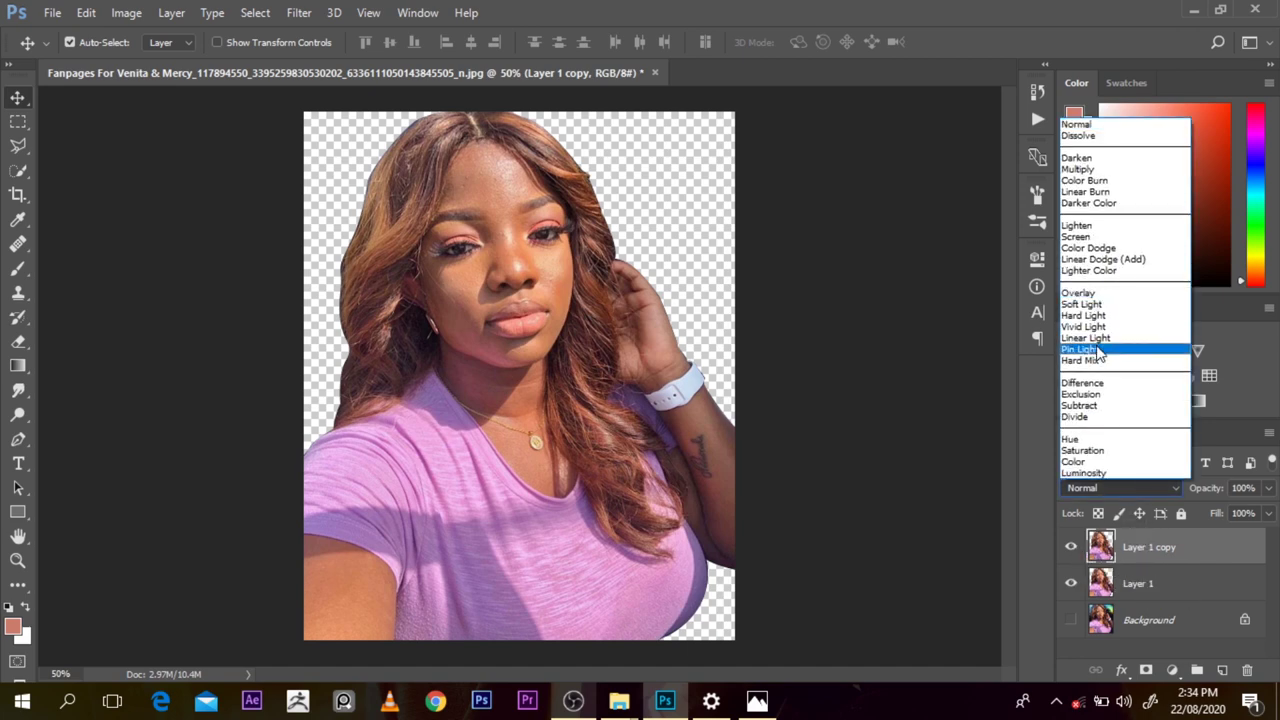
left_click(1092, 326)
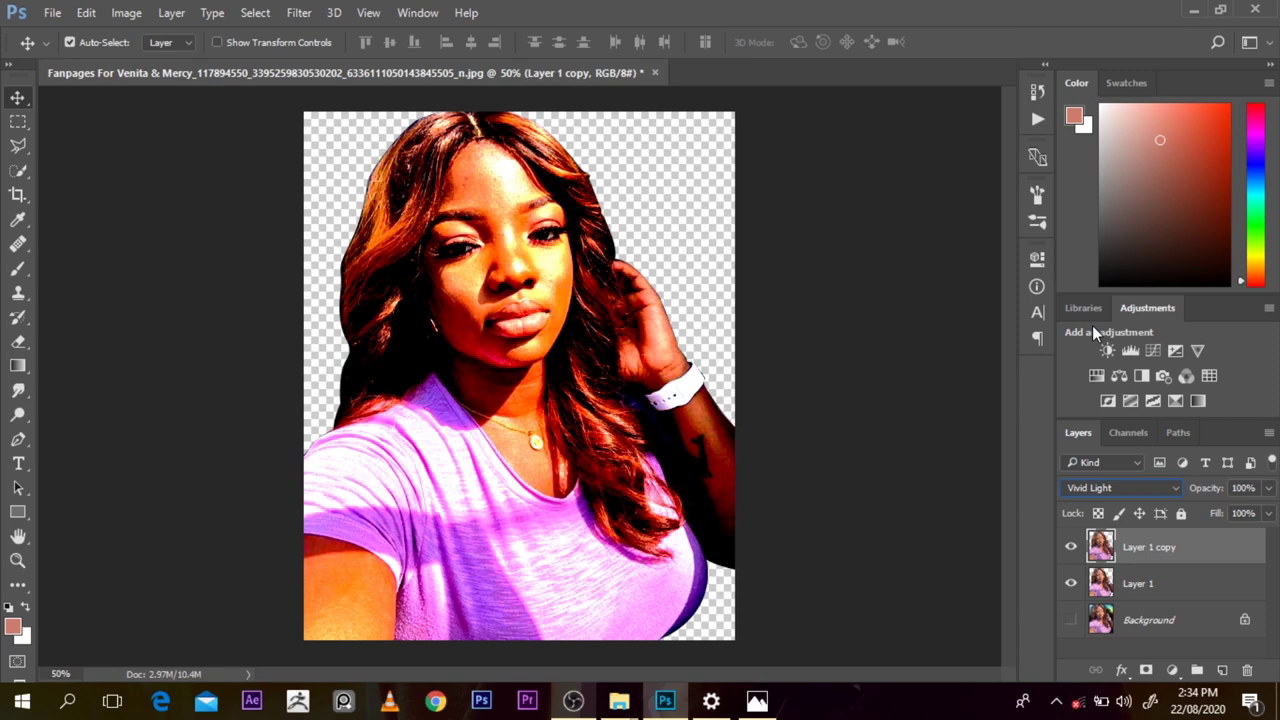
Step: Sharpen the duplicate layer with a High Pass filter at a radius of 2.5 pixels
left_click(299, 12)
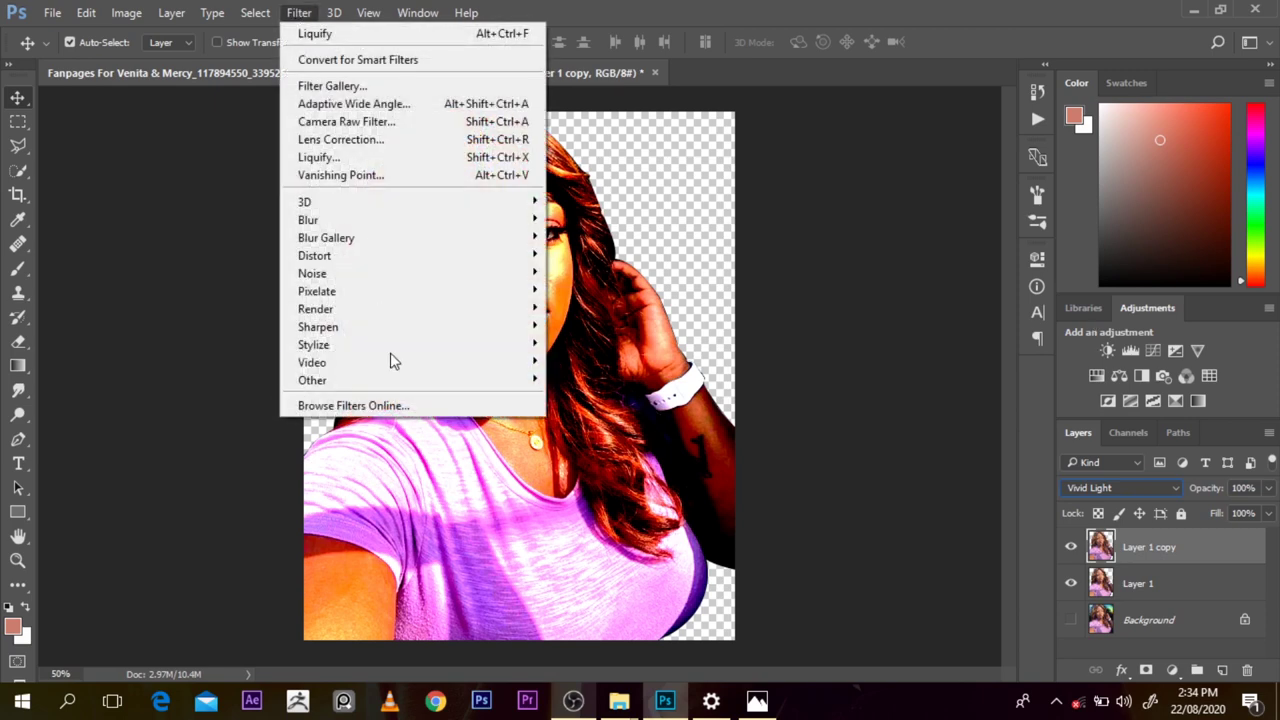
mouse_move(391, 381)
left_click(240, 396)
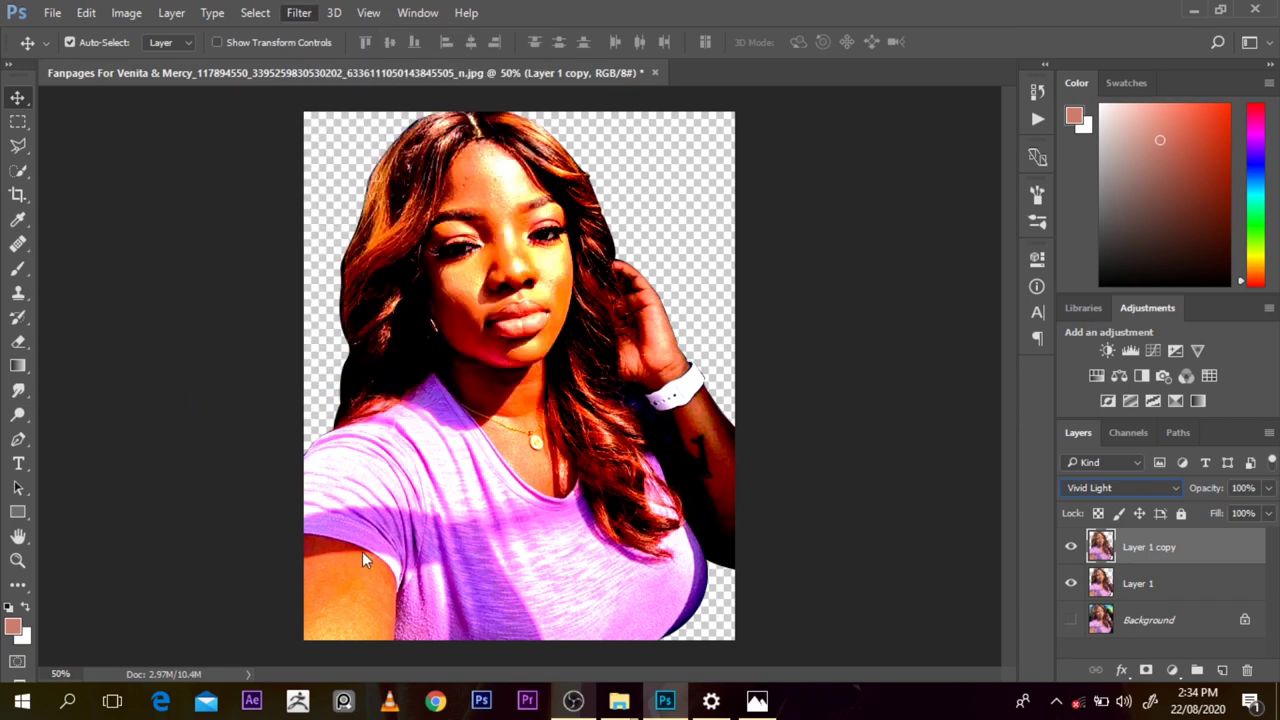
left_click_drag(549, 128, 949, 174)
left_click(930, 456)
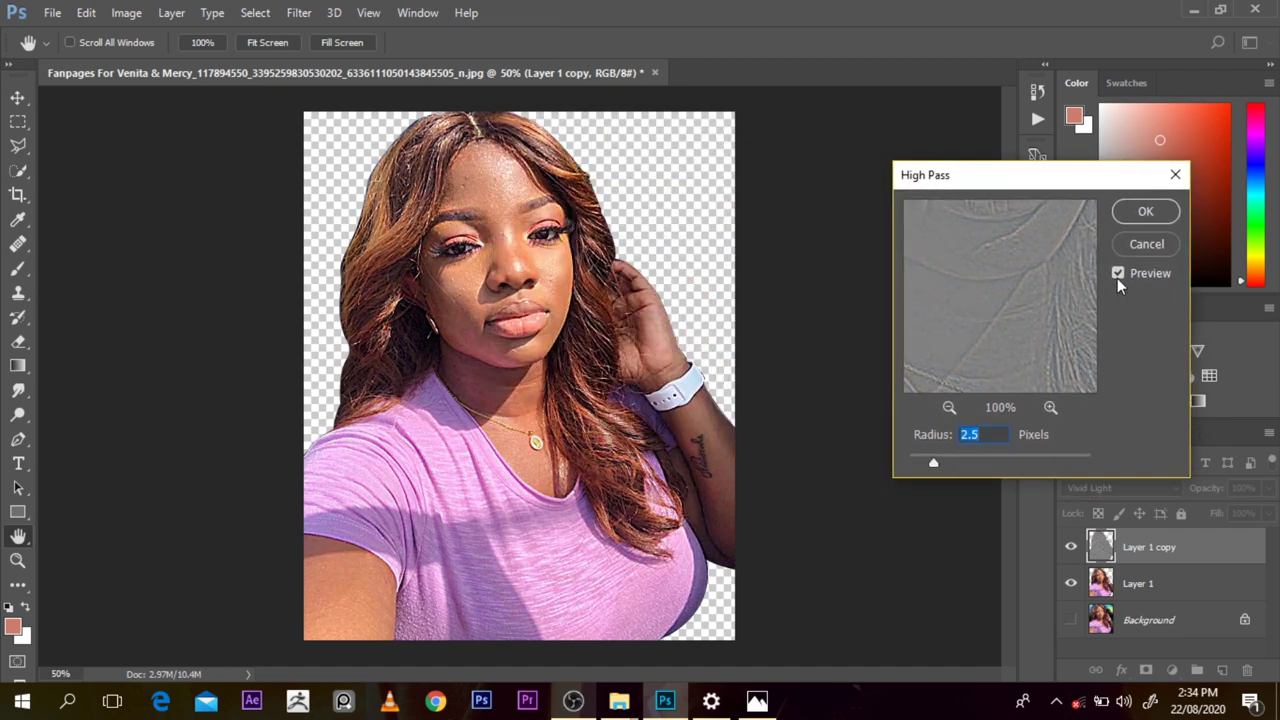
left_click(1146, 208)
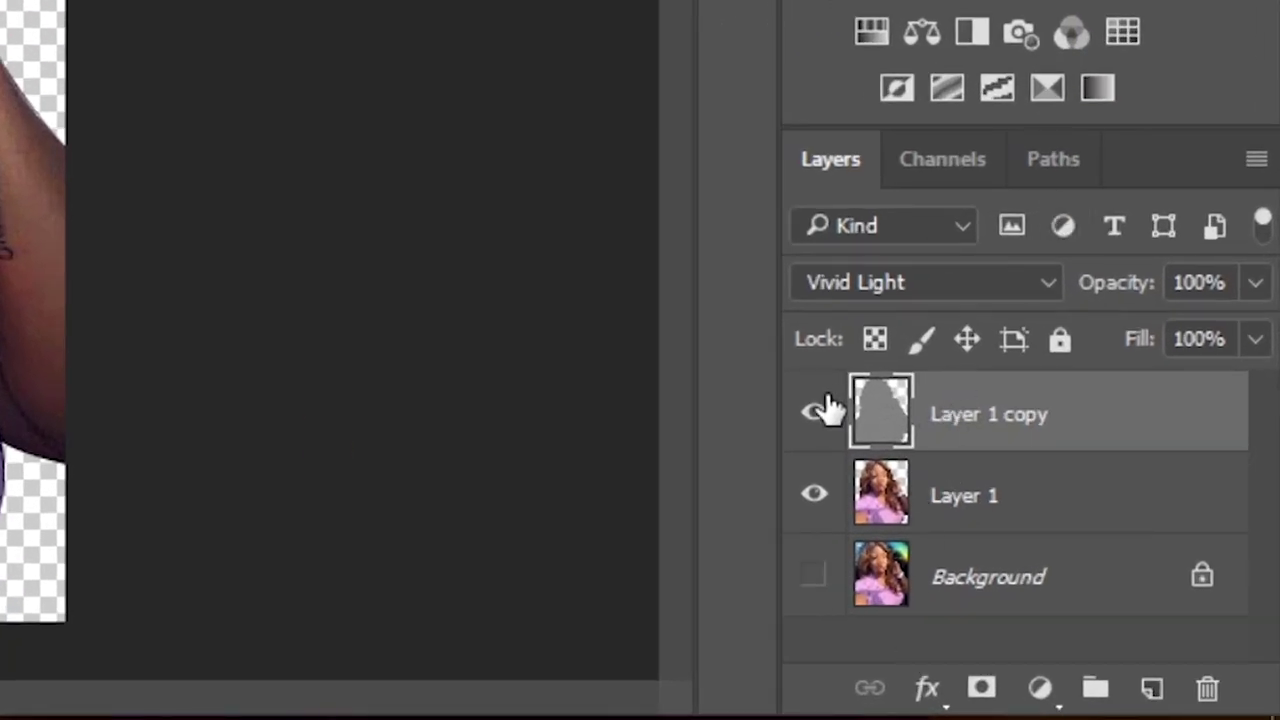
Step: Merge the High Pass layer down into Layer 1 and toggle the Background layer's visibility to check the result
left_click(975, 497)
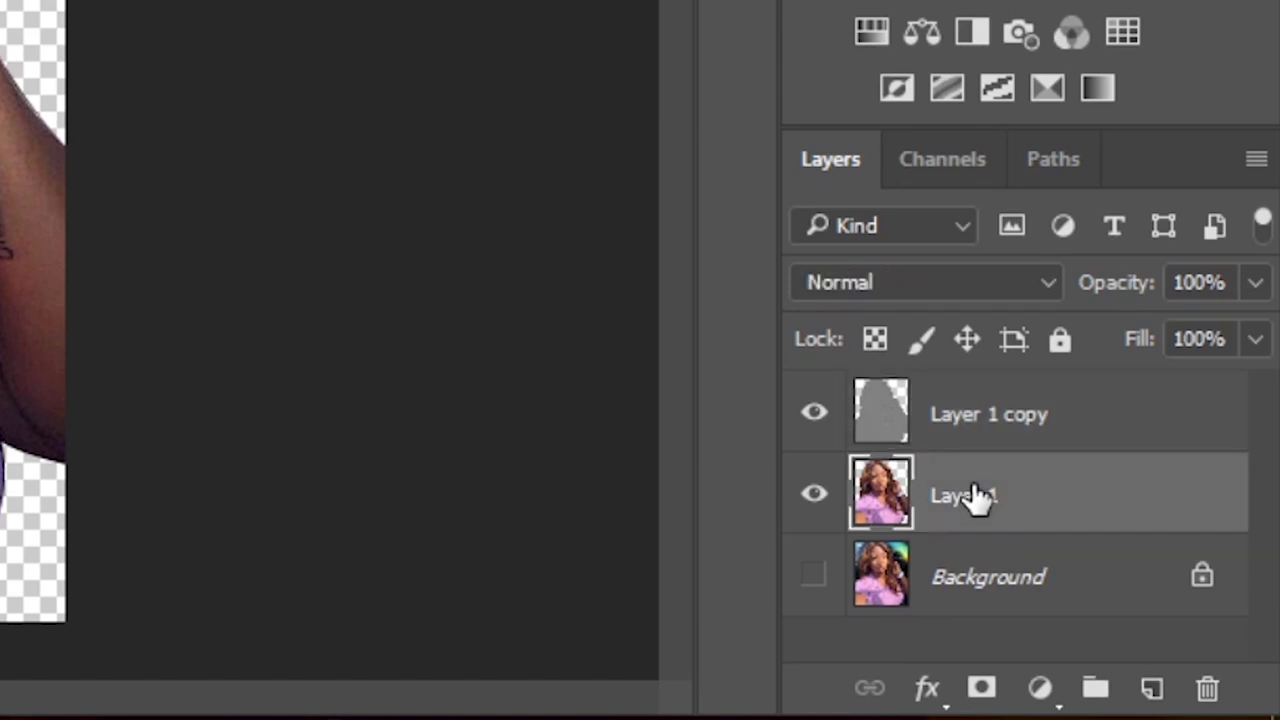
left_click(987, 421)
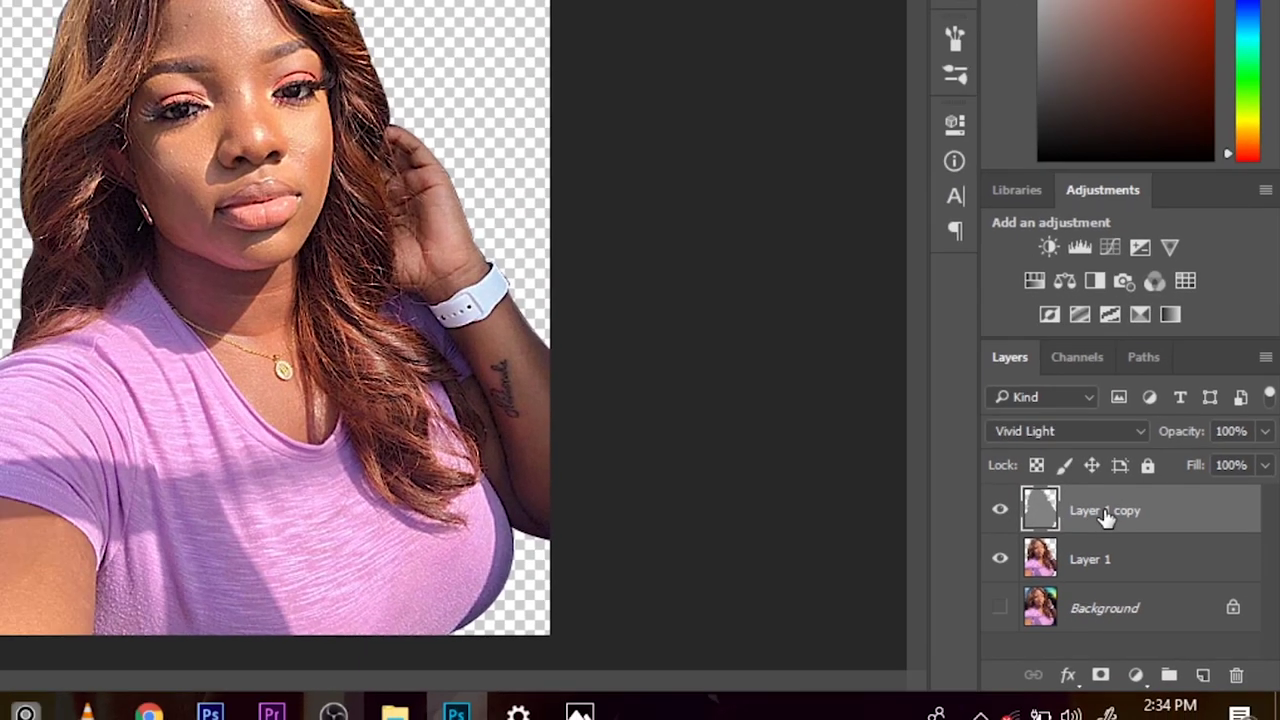
key("ctrl+e")
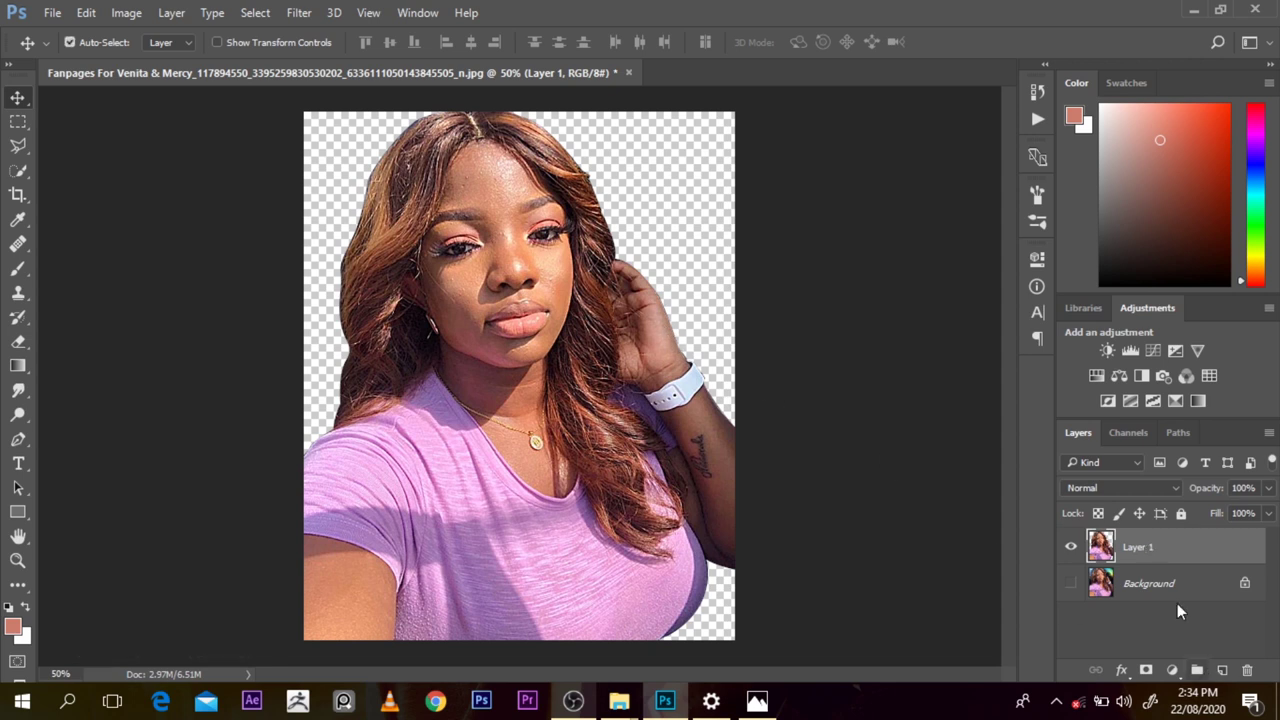
left_click(1073, 594)
left_click(1073, 594)
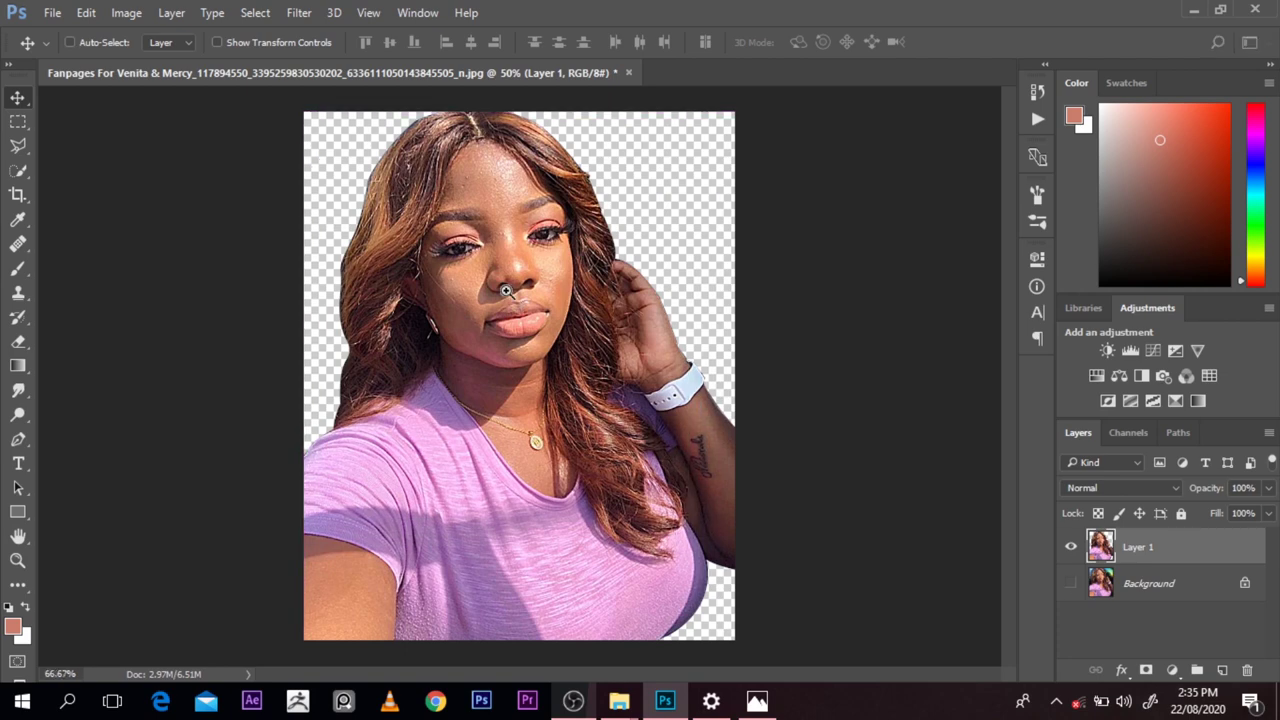
Step: Examine the sharpened cutout from the hair and face down to the lower shirt
scroll(506, 290, "up", 2)
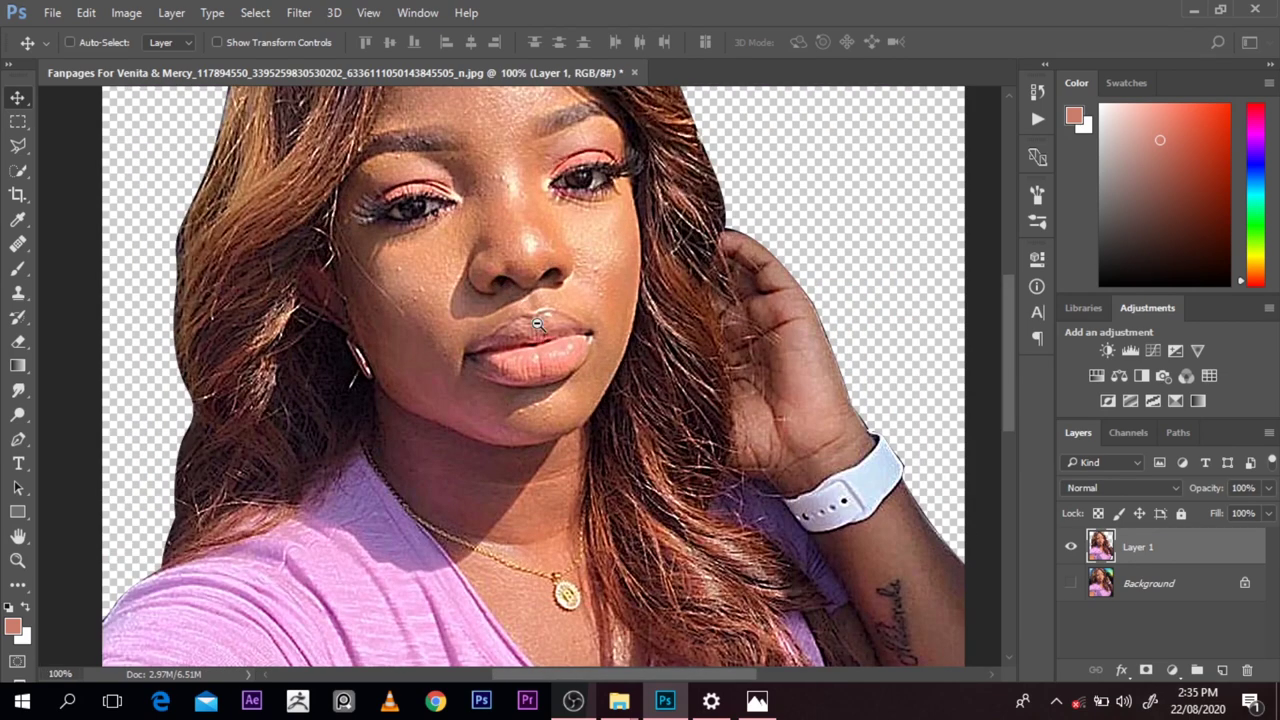
scroll(537, 323, "down", 1)
key("p")
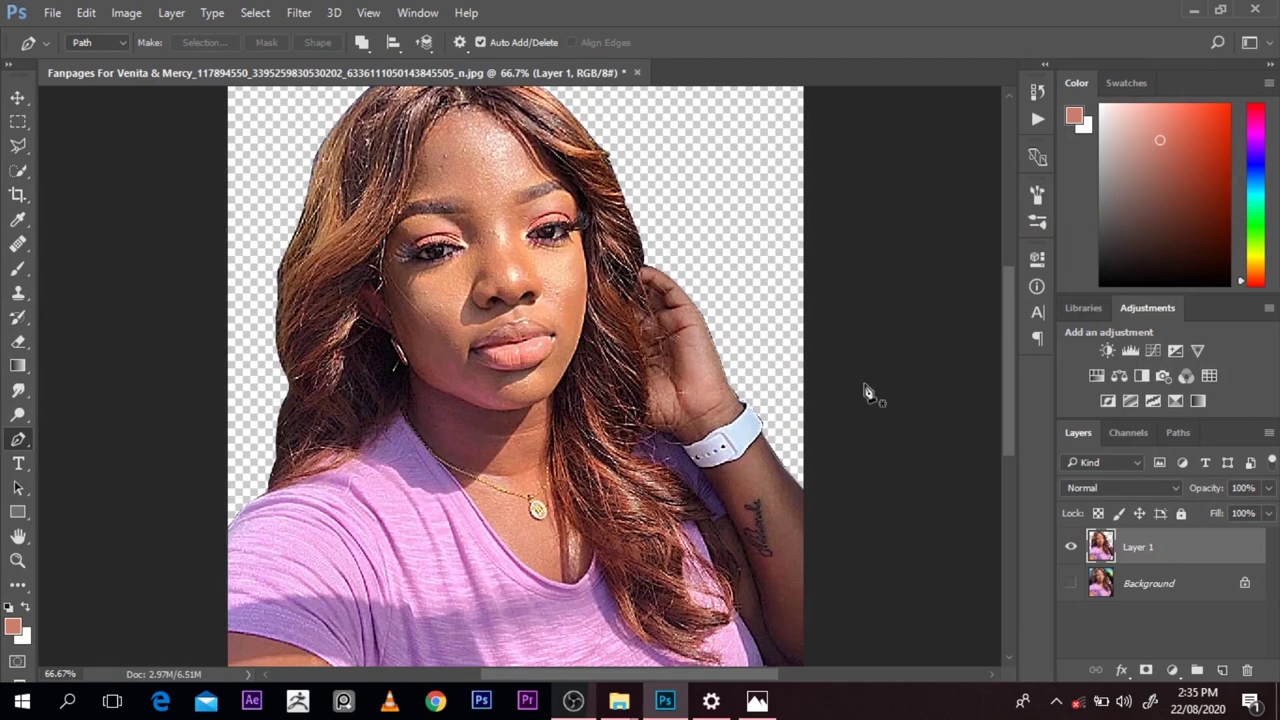
left_click_drag(1005, 430, 1006, 414)
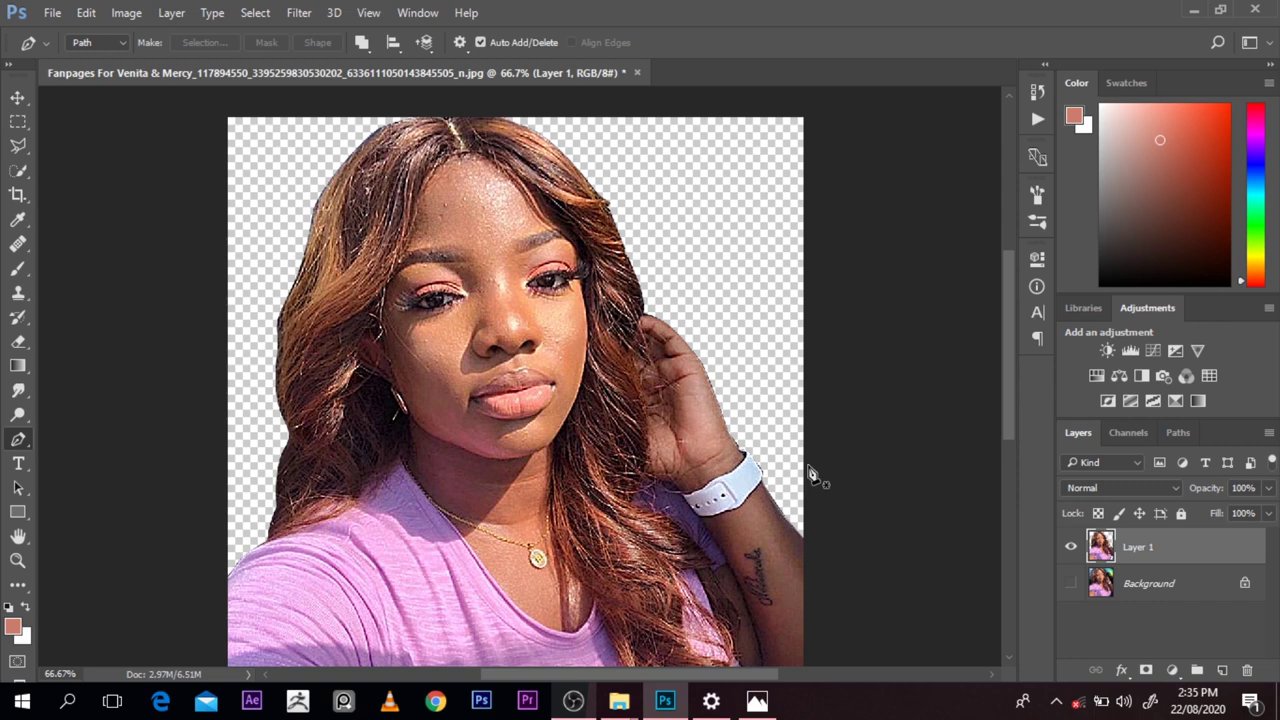
left_click_drag(1012, 413, 1015, 465)
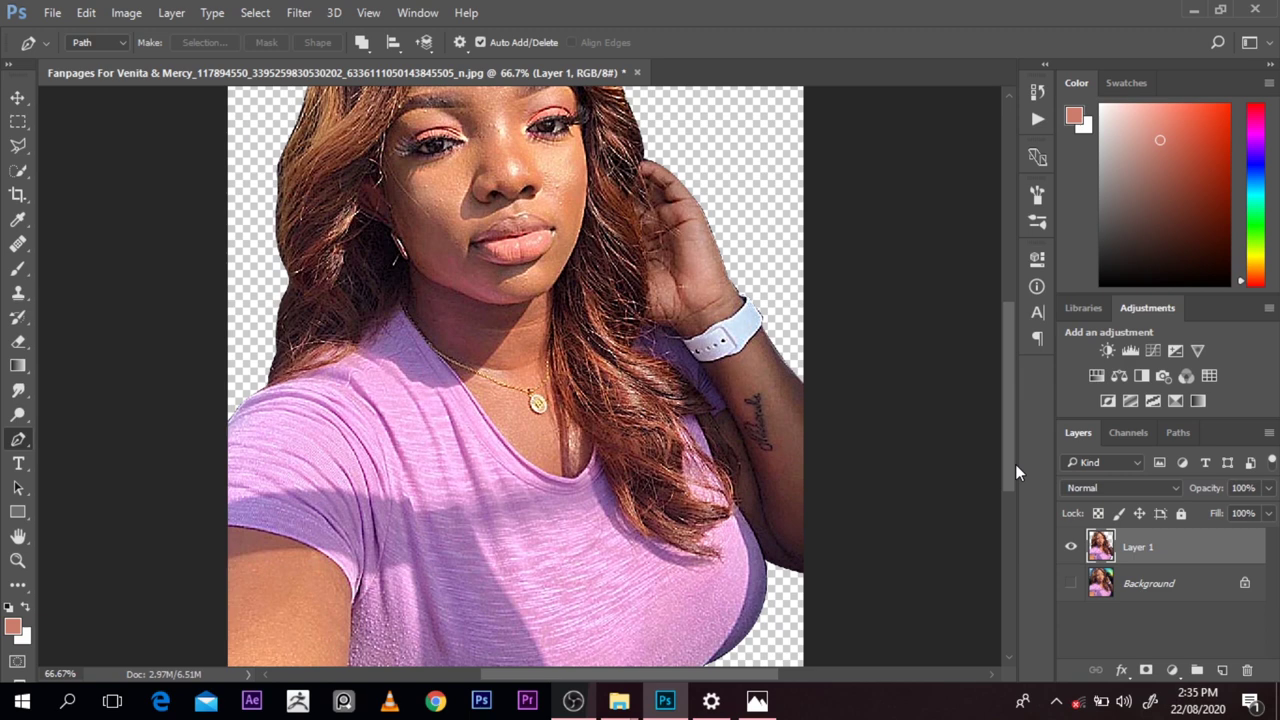
left_click(738, 367, "ctrl+alt")
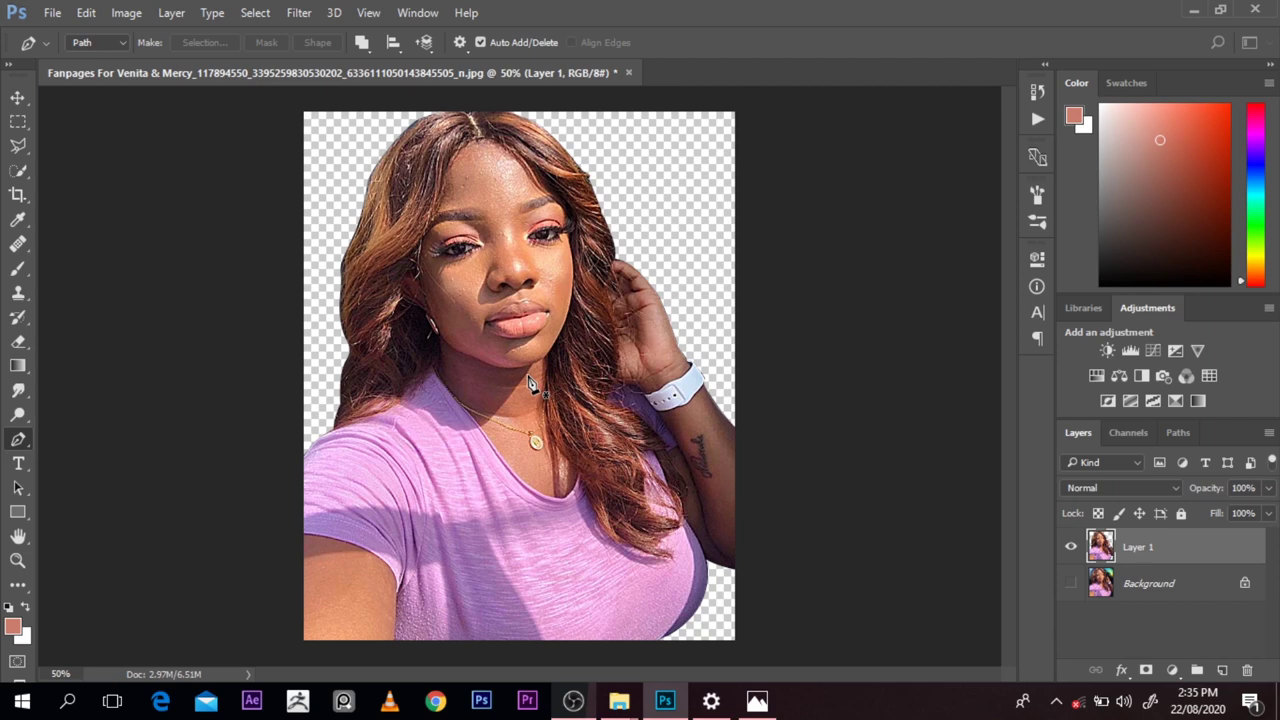
Step: Start a Pen path outside the shoulder and trace the shirt's upper edge beneath the hair up to the collar point
key("ctrl+plus")
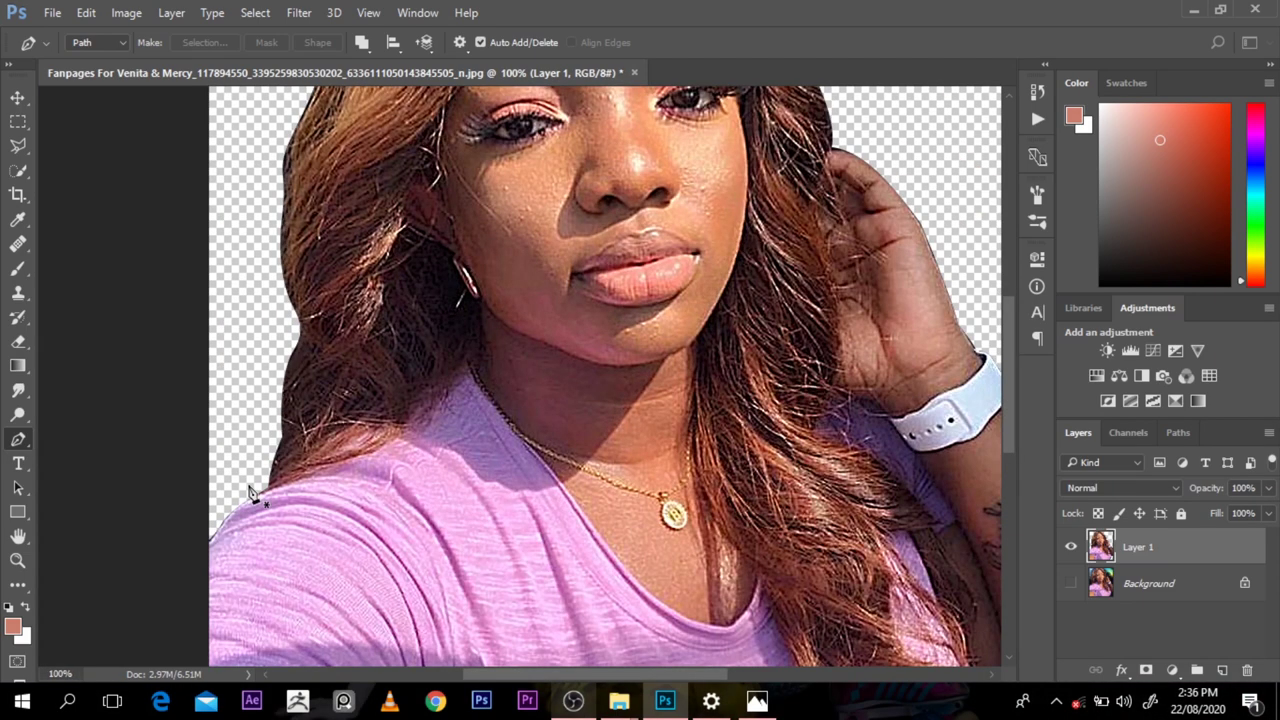
left_click(248, 485)
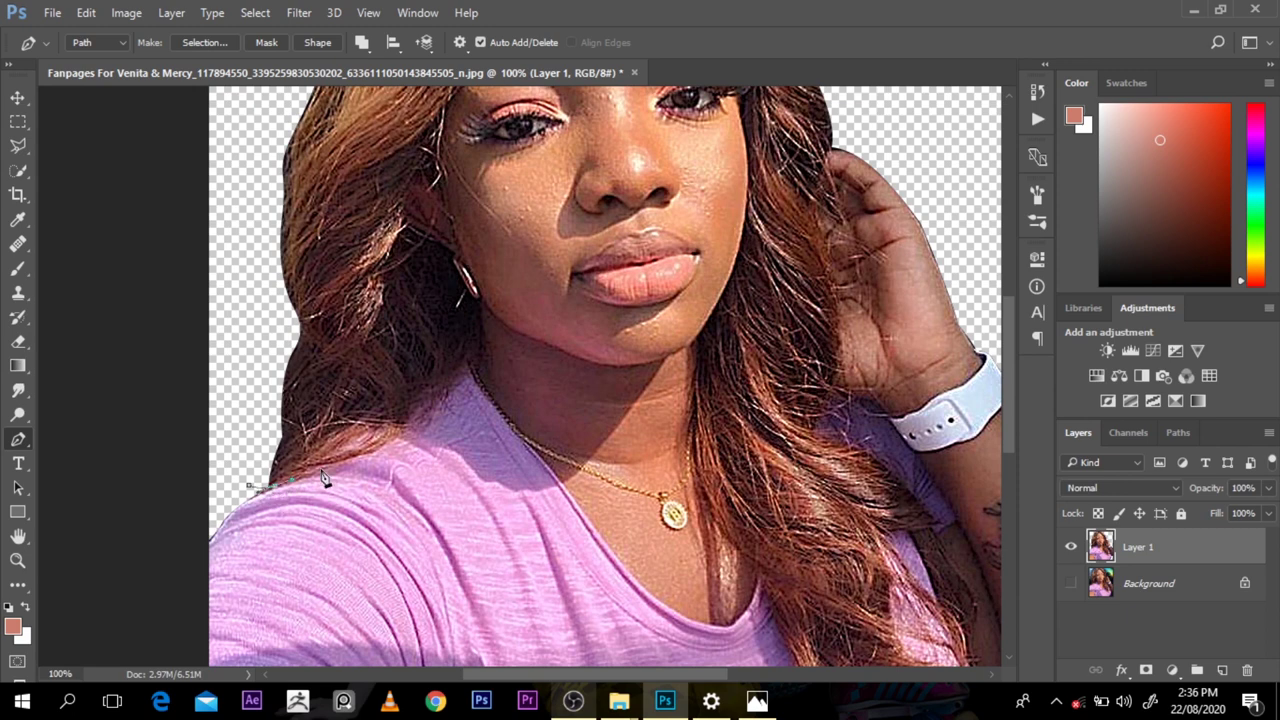
left_click_drag(322, 469, 346, 460)
left_click_drag(401, 429, 442, 390)
left_click(468, 367)
Step: Continue the Pen path down the shirt's neckline and around its lowest curve to where the hair meets it
left_click(500, 427)
left_click(545, 463)
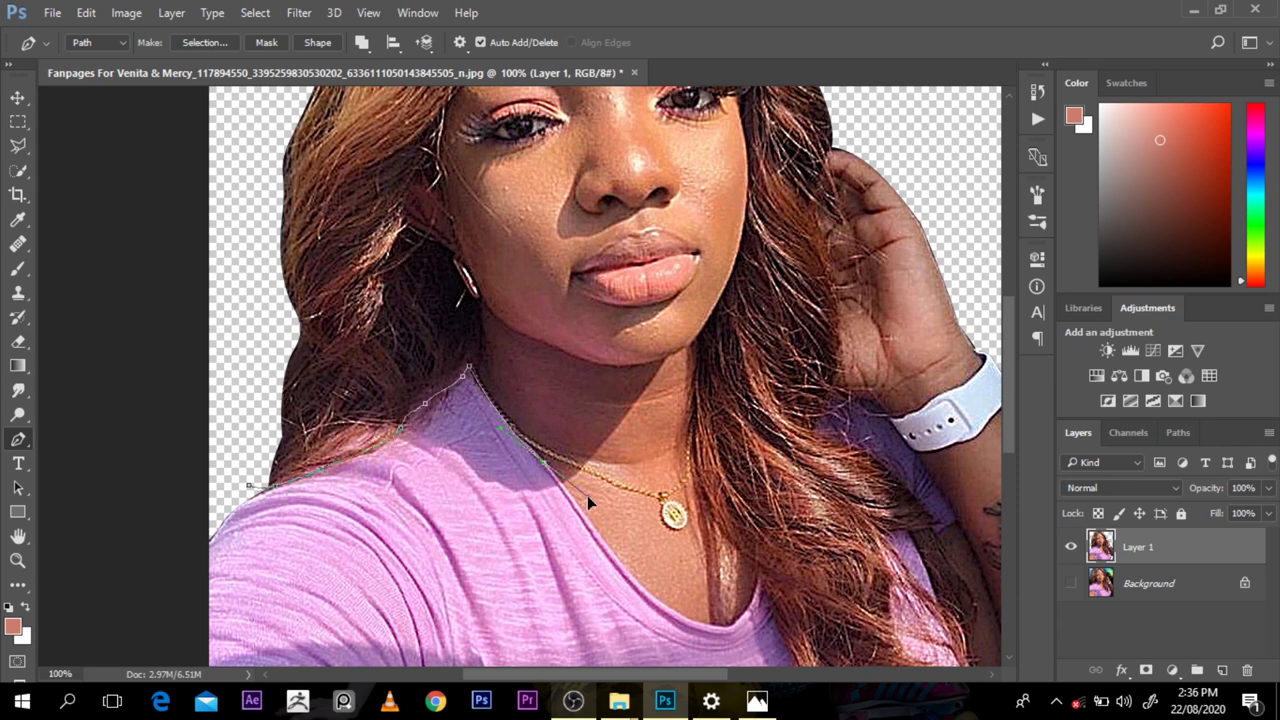
left_click(701, 622)
mouse_move(757, 585)
left_mouse_down()
mouse_move(764, 530)
mouse_move(758, 582)
left_mouse_up()
left_click(759, 574)
Step: Trace the Pen path along the shirt's border with the hanging hair down to the hair tips
left_click_drag(722, 674, 772, 674)
left_click_drag(1008, 399, 1008, 472)
left_click_drag(602, 382, 607, 388)
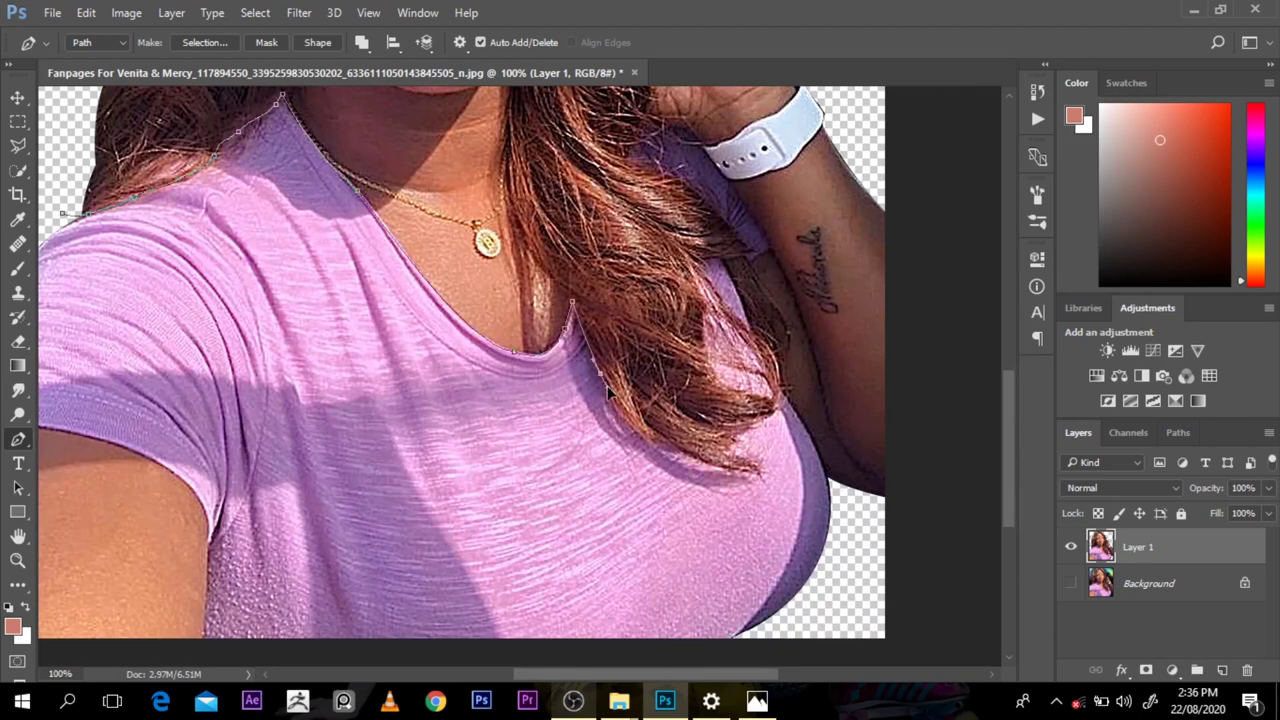
left_click_drag(654, 442, 685, 452)
left_click(670, 445)
left_click_drag(782, 471, 803, 472)
left_click(758, 472, "alt")
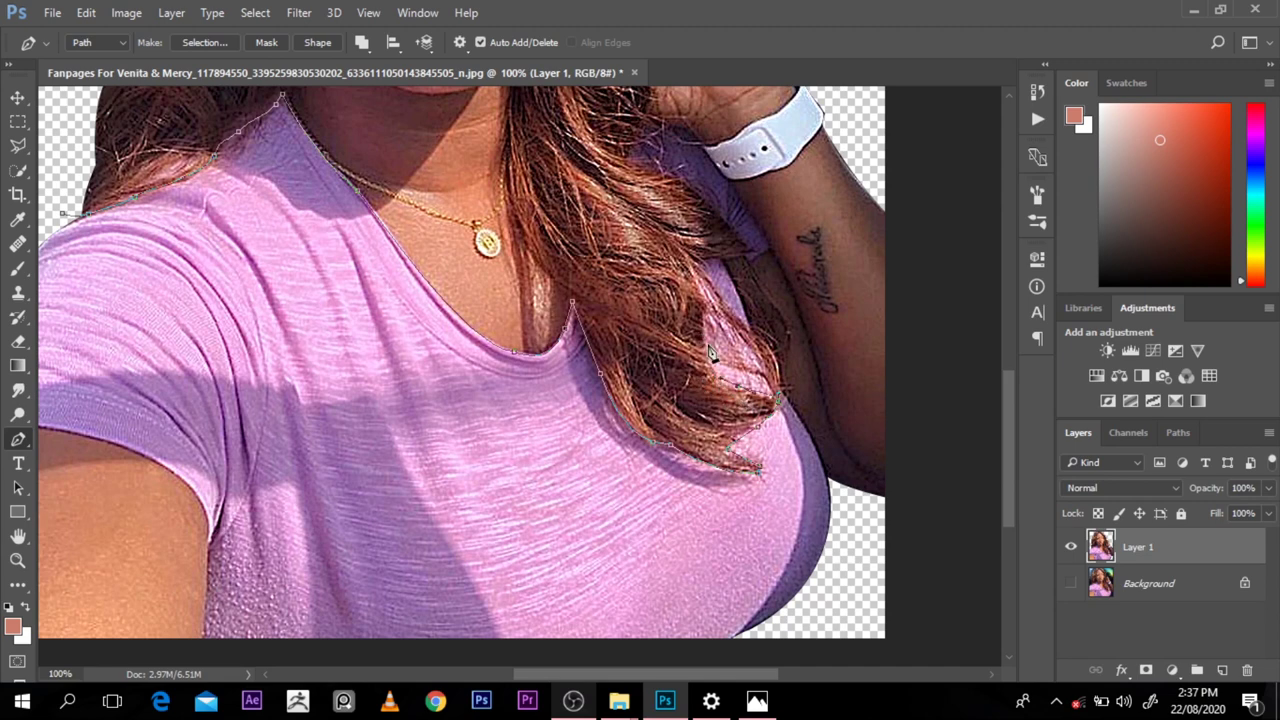
Step: Trace the Pen path around the small purple shirt gap between the hair tips and out to the loose strands over the arm
left_click(707, 320)
left_click_drag(776, 386, 780, 402)
left_click(717, 257)
left_click_drag(746, 318, 750, 326)
left_click_drag(785, 369, 786, 378)
left_click(791, 330)
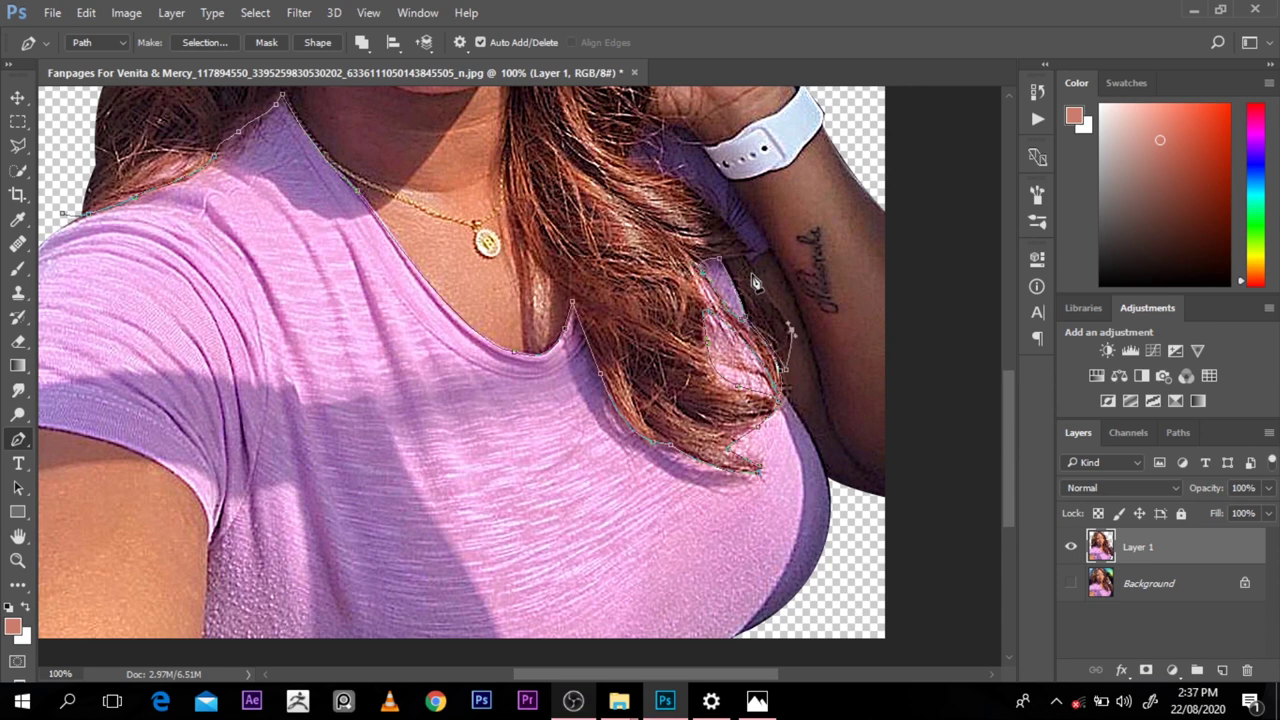
Step: Continue the Pen path up the hair's edge past the sleeve and the raised hand to just beyond the fingertips
left_click_drag(750, 266, 718, 213)
scroll(970, 360, "up", 3)
left_click_drag(670, 366, 646, 357)
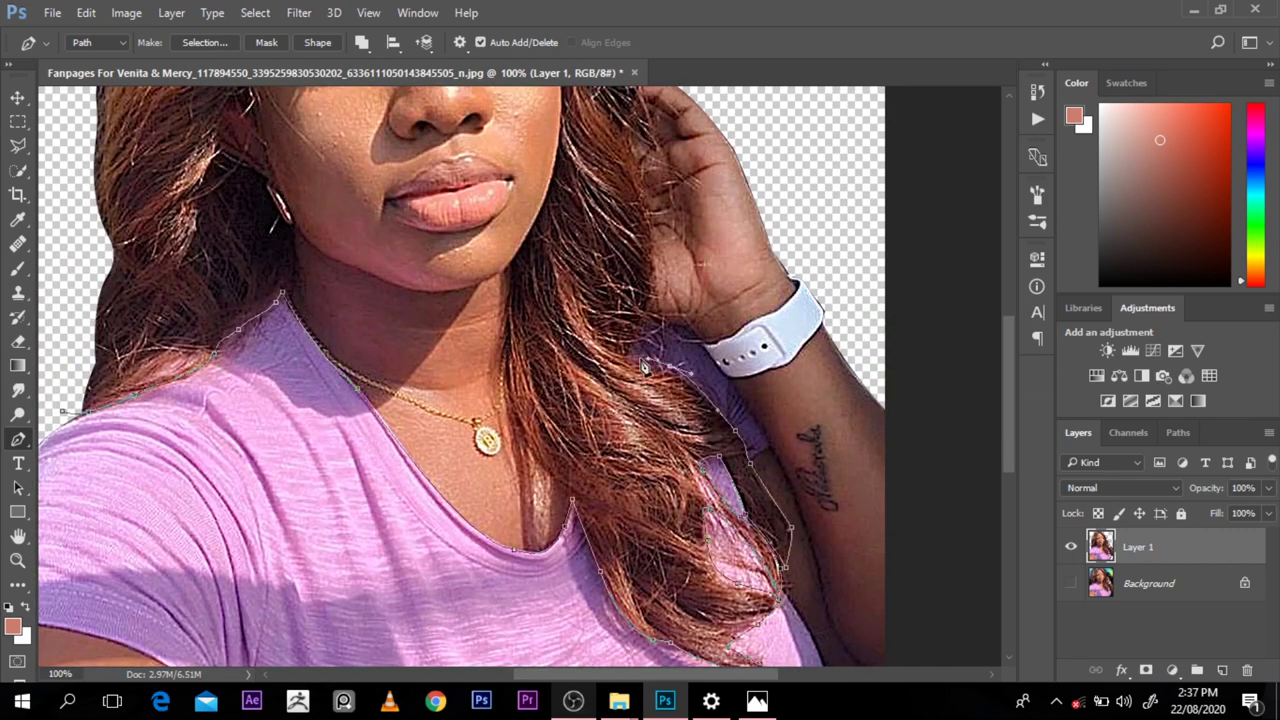
left_click(630, 353)
left_click_drag(657, 275, 653, 232)
scroll(986, 390, "up", 5)
left_click(631, 322)
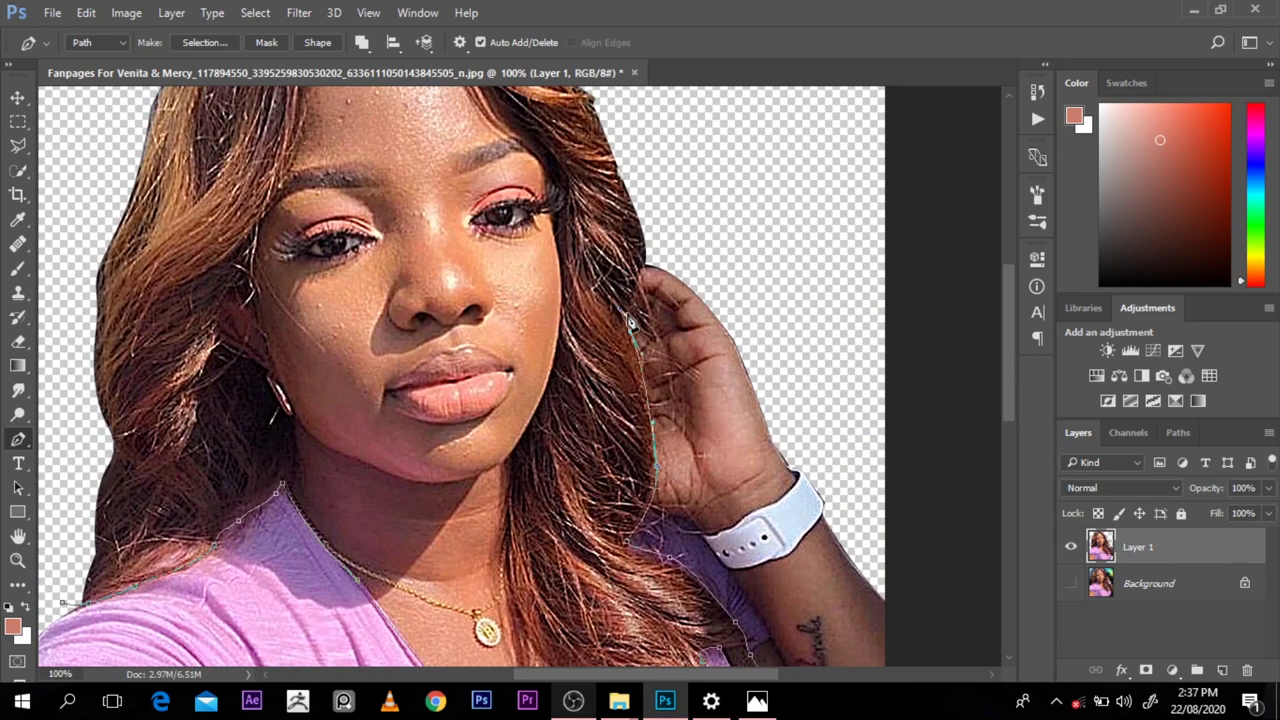
left_click(656, 248)
Step: Close the path loosely around the head at the shoulder and copy the enclosed hair and face to a new layer
key("ctrl+minus")
key("ctrl+minus")
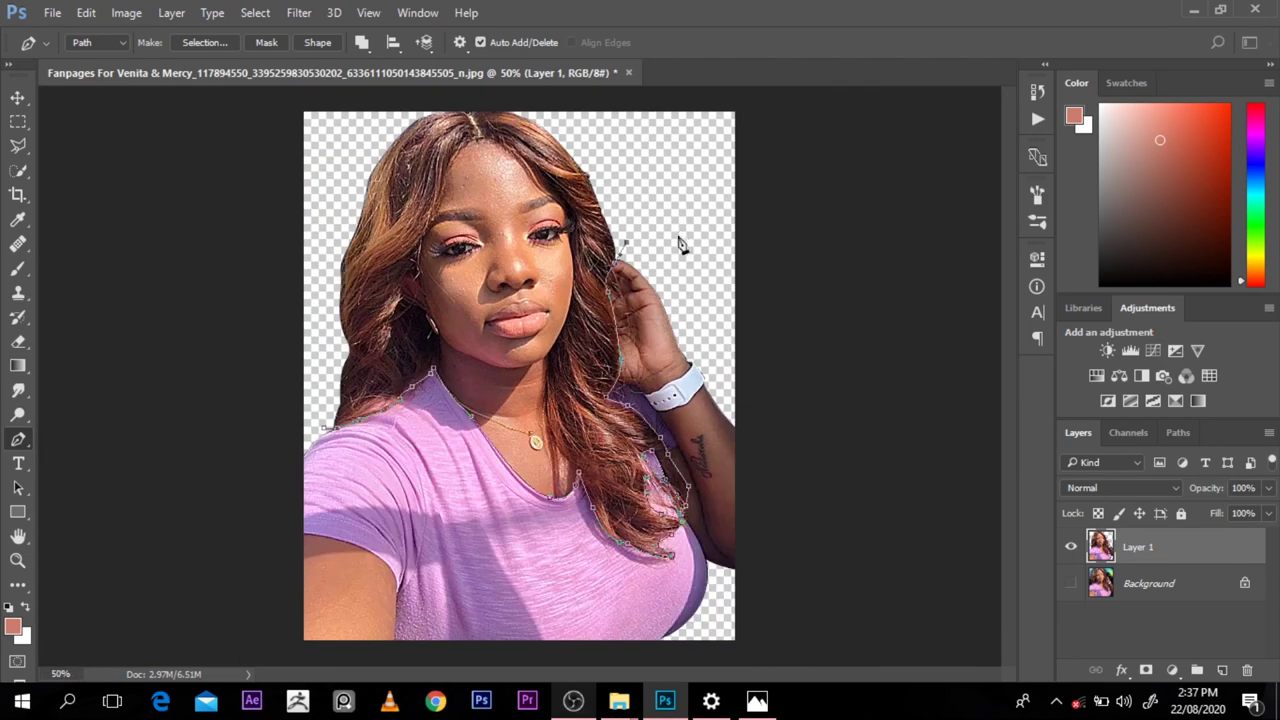
left_click(571, 117)
left_click_drag(470, 101, 432, 89)
left_click_drag(311, 250, 311, 286)
left_click(324, 427)
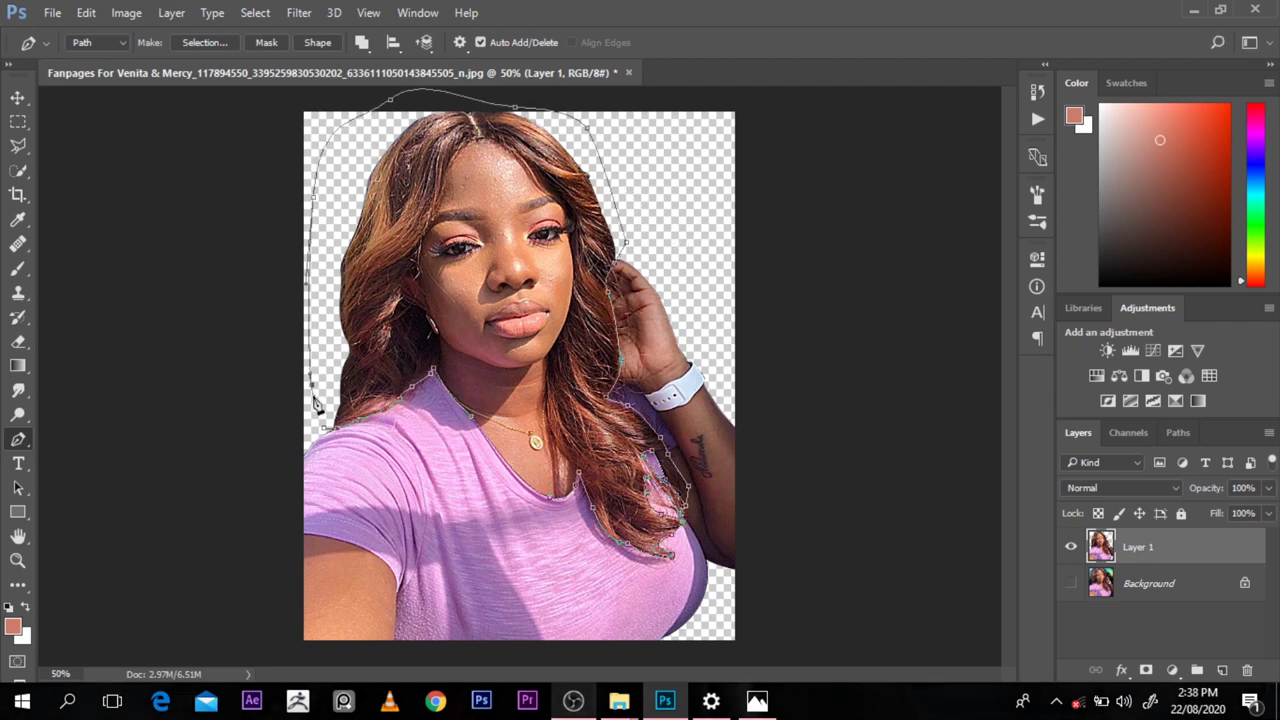
key("ctrl+Return")
key("ctrl+j")
Step: Start a Pen path for the raised arm at the sleeve edge, tracing the shirt's side and continuing outside the canvas
scroll(676, 490, "up", 2)
left_click(683, 403)
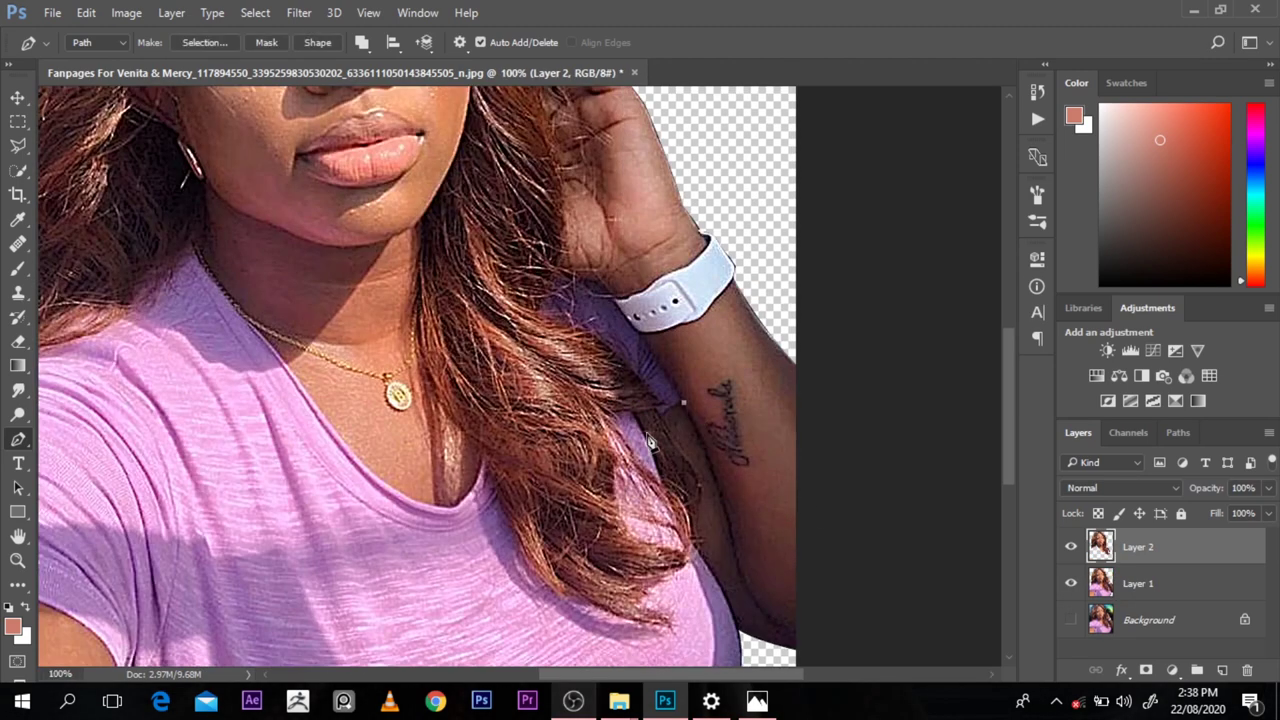
left_click(648, 425)
left_click(657, 470)
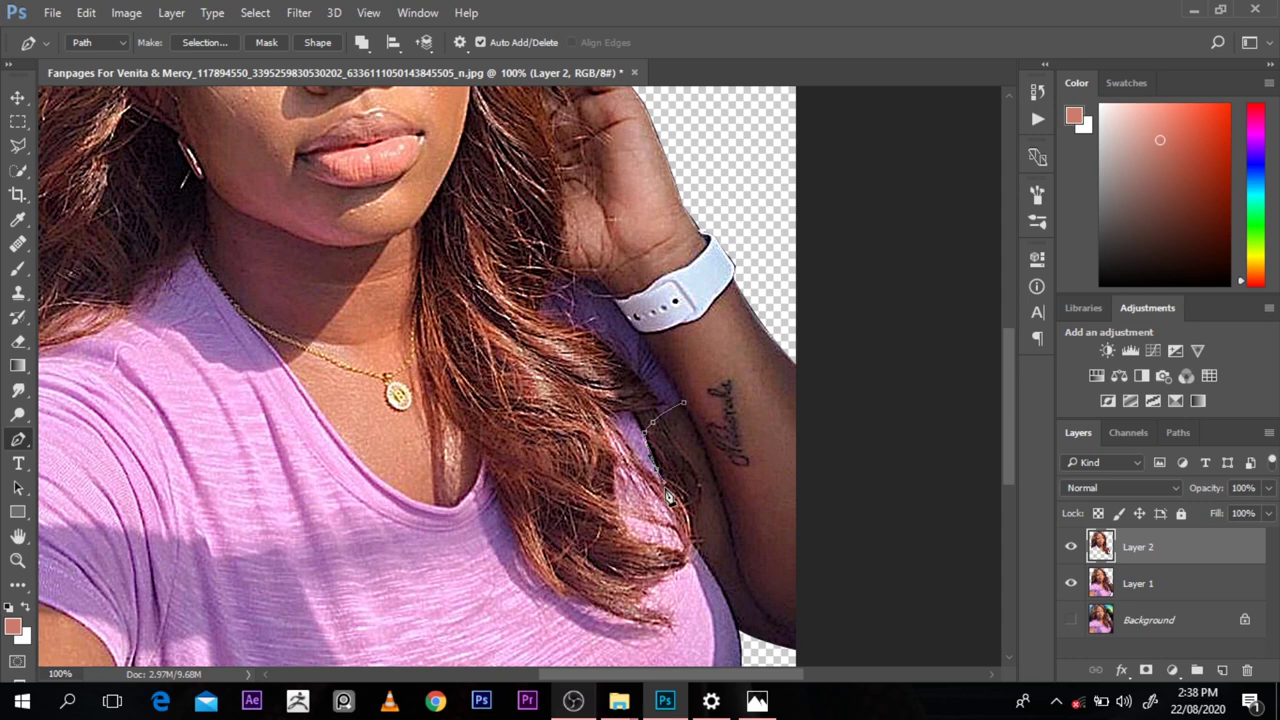
left_click(708, 566)
left_click(745, 655)
left_click(796, 662)
left_click_drag(866, 520, 851, 458)
left_click_drag(1006, 465, 1003, 411)
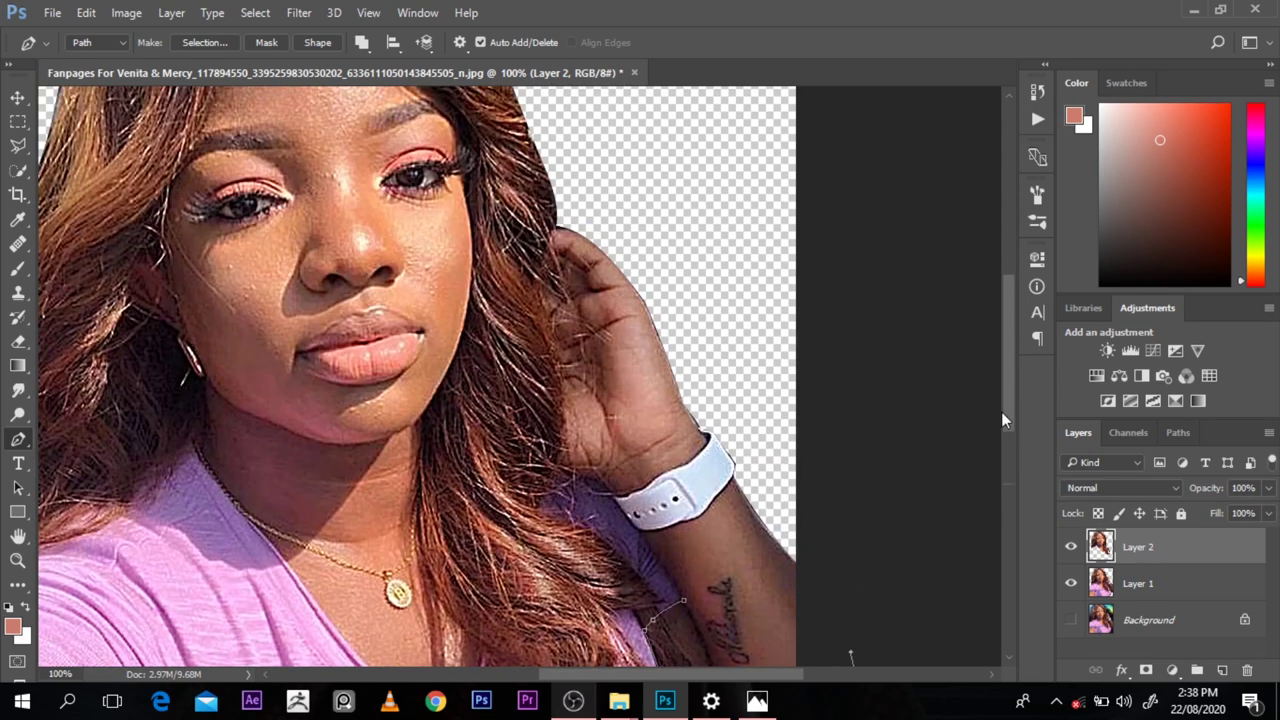
Step: Carry the arm path around outside the hand, down the hair's edge beside the palm, and close it at the sleeve
left_click_drag(923, 413, 877, 383)
left_click_drag(686, 240, 658, 211)
left_click_drag(547, 200, 526, 243)
left_click_drag(506, 364, 511, 382)
left_click_drag(563, 478, 643, 532)
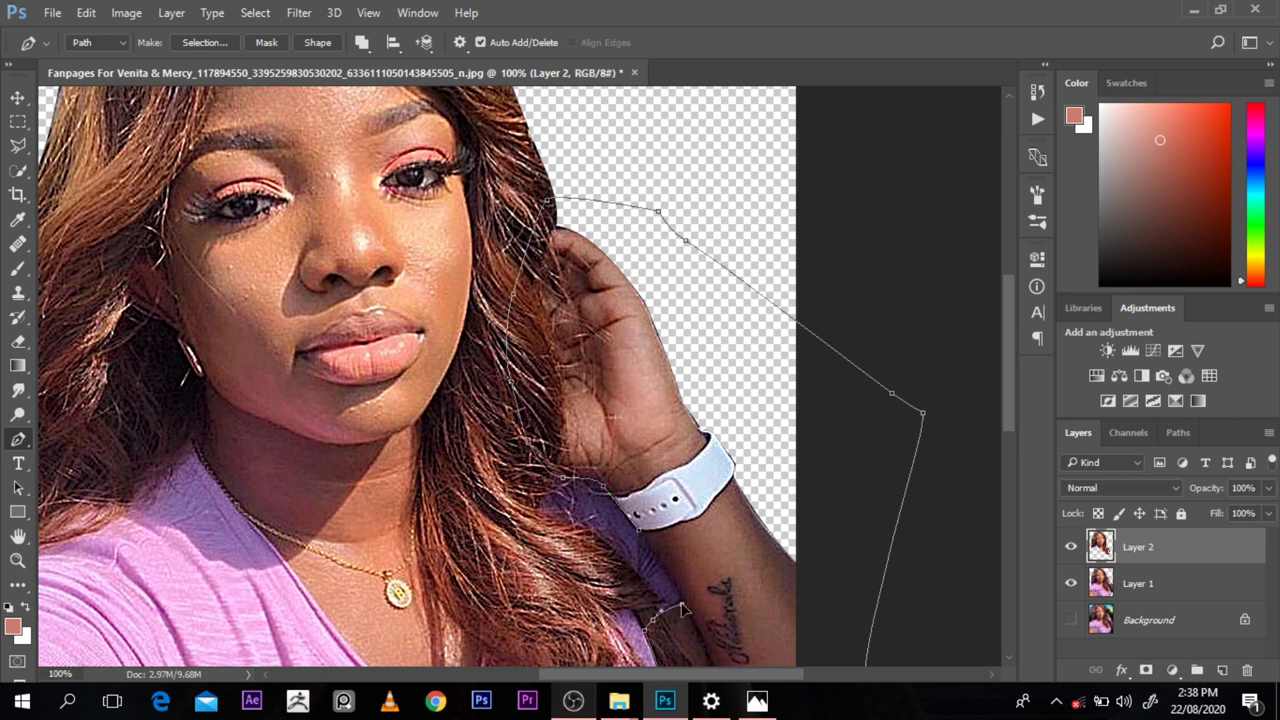
left_click_drag(682, 604, 687, 612)
Step: Convert the arm path to a selection and copy that area from Layer 1 to a new layer
key("ctrl+Return")
left_click(1139, 584)
key("ctrl+j")
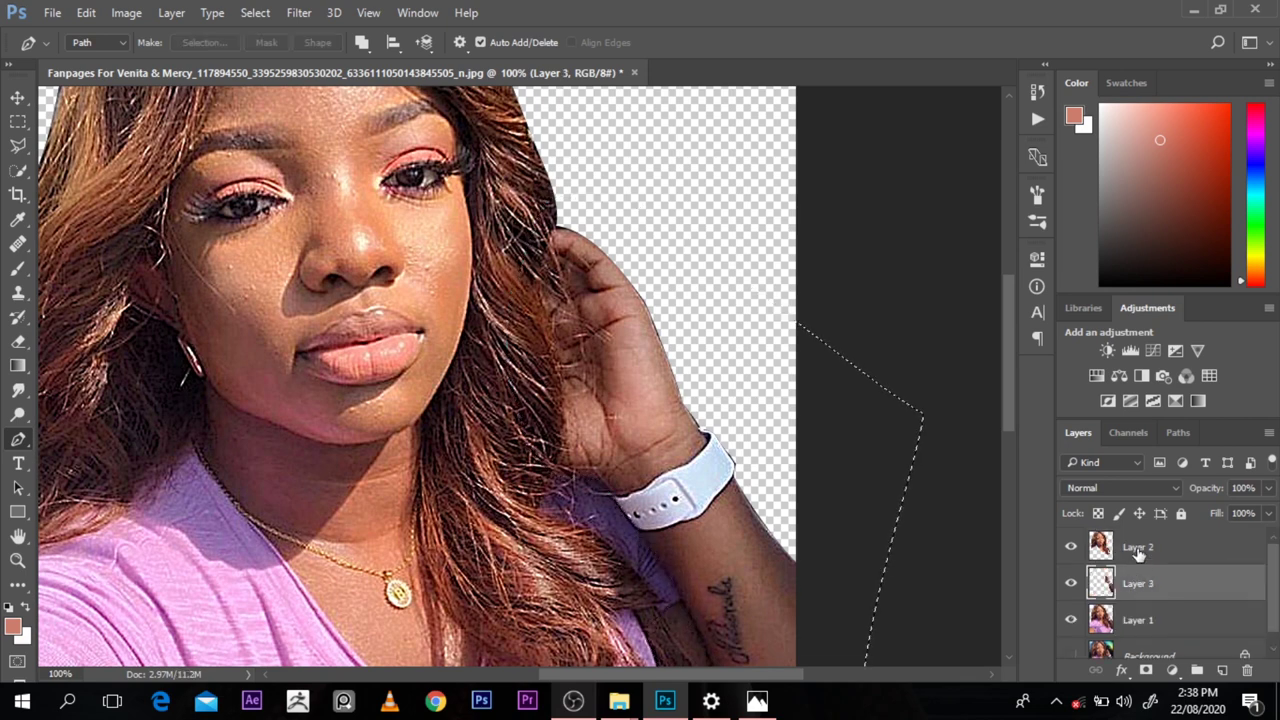
left_click(1138, 550, "shift")
left_click(1147, 582)
Step: Trace a new Pen path from the collar point along the neckline, up the neck and along the cheek to the eye
left_click_drag(1008, 418, 1007, 459)
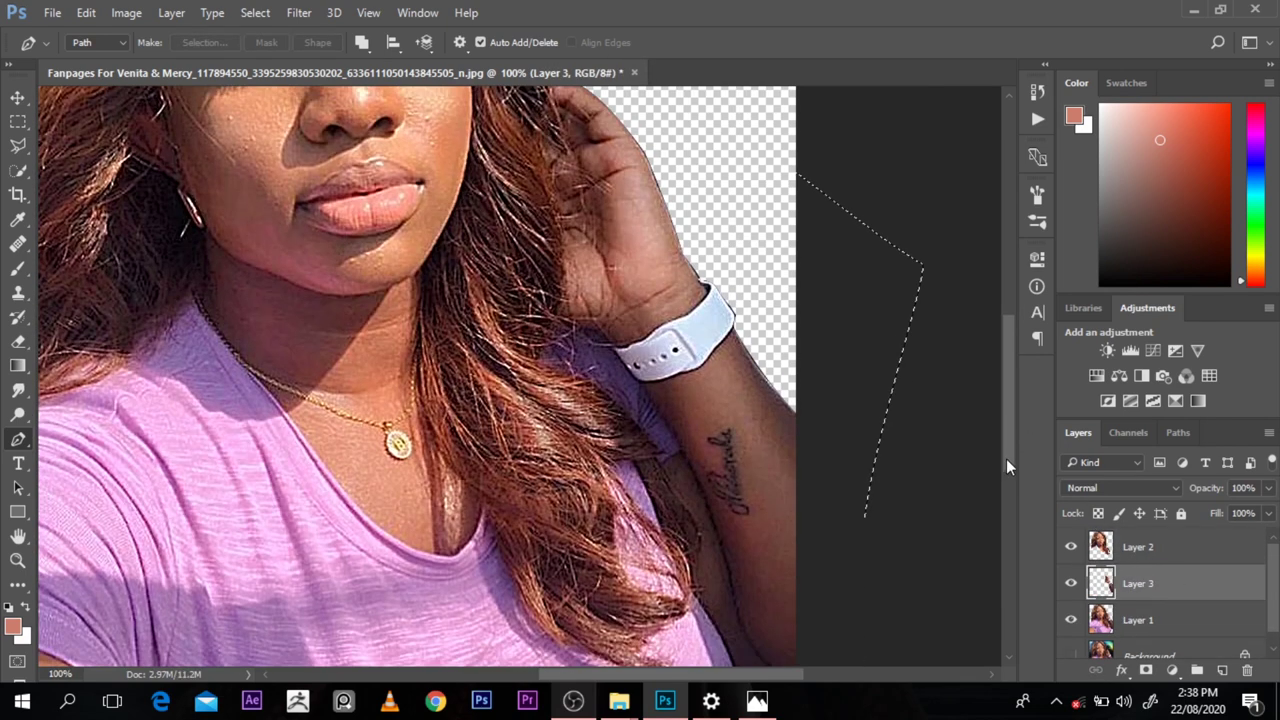
scroll(1006, 458, "left", 4)
left_click(410, 293)
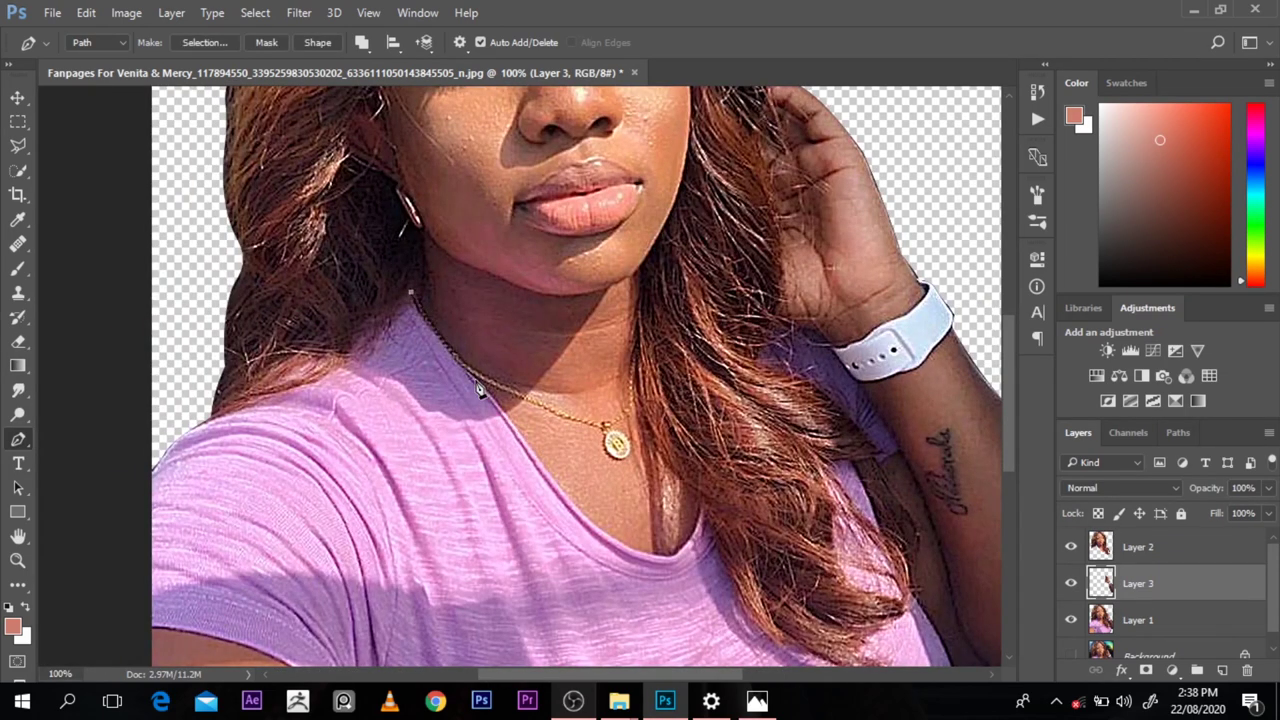
left_click_drag(663, 556, 694, 535)
left_click(702, 505)
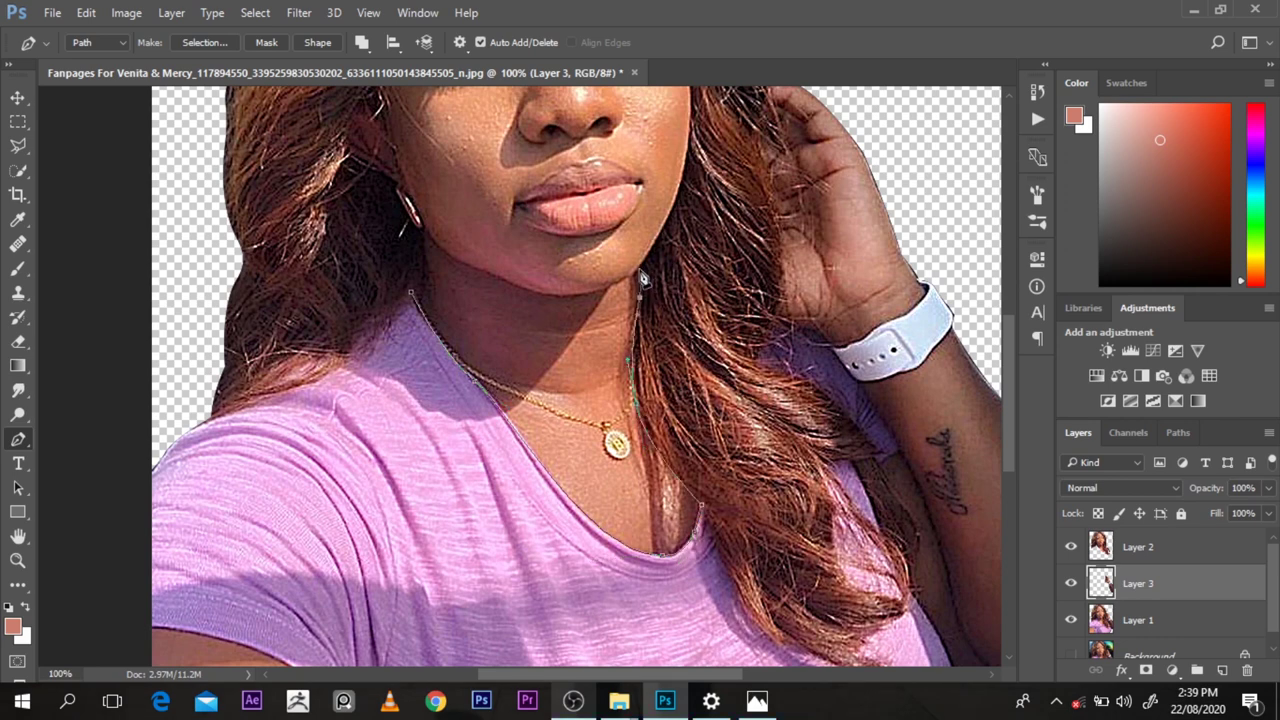
scroll(1012, 436, "up", 3)
left_click_drag(688, 352, 687, 219)
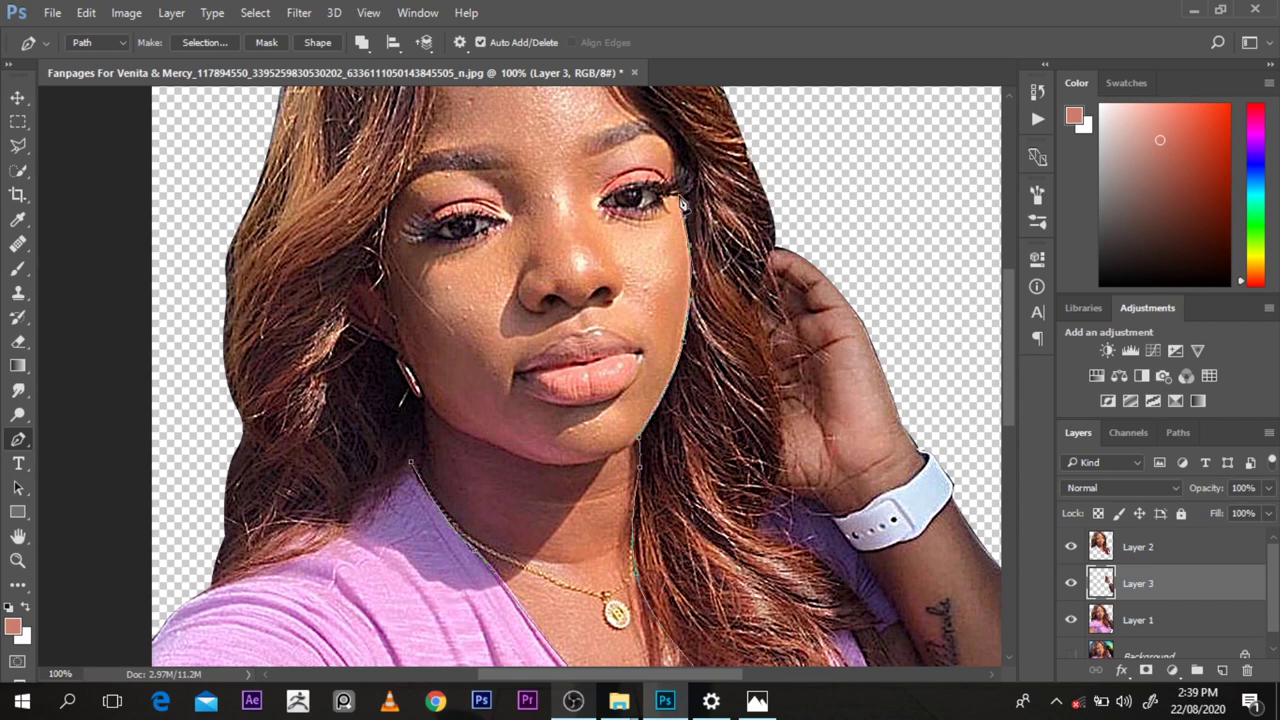
Step: Continue the face path over the forehead hairline and down the other side of the face towards the ear
scroll(1006, 380, "up", 3)
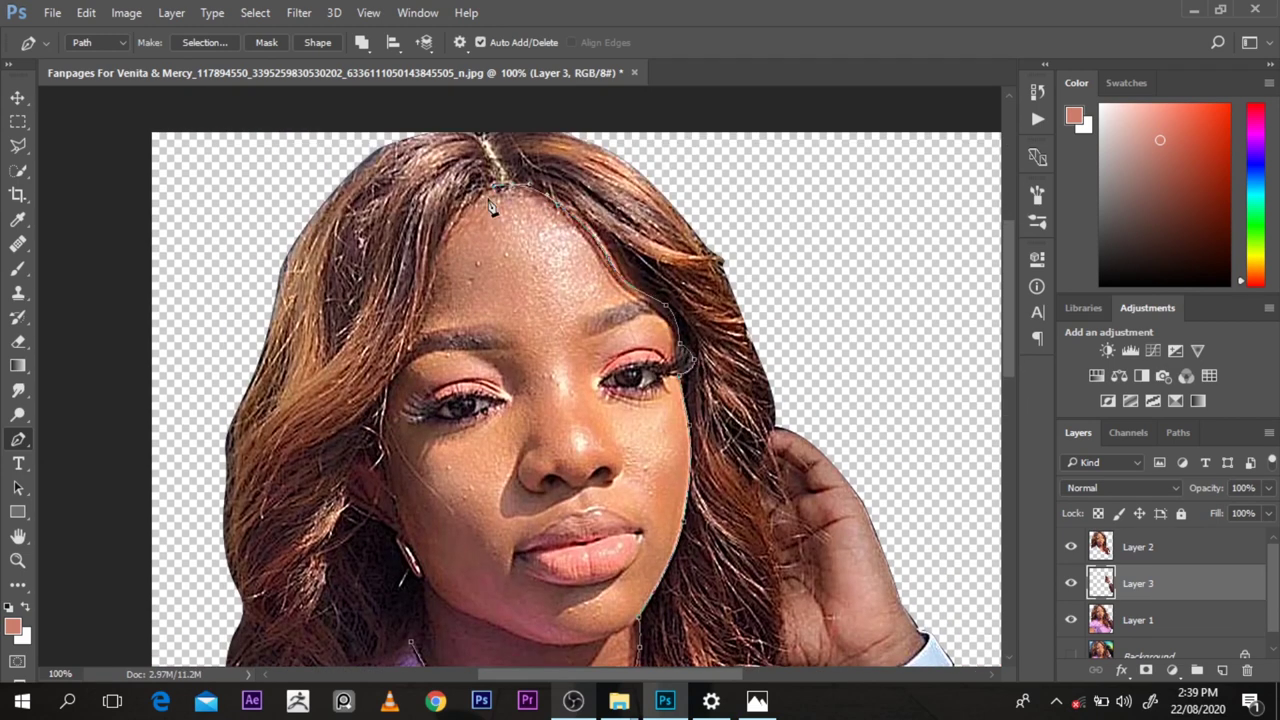
left_click_drag(466, 208, 457, 218)
left_click_drag(433, 273, 429, 295)
left_click_drag(416, 340, 409, 349)
left_click_drag(382, 410, 379, 516)
key("ctrl+z")
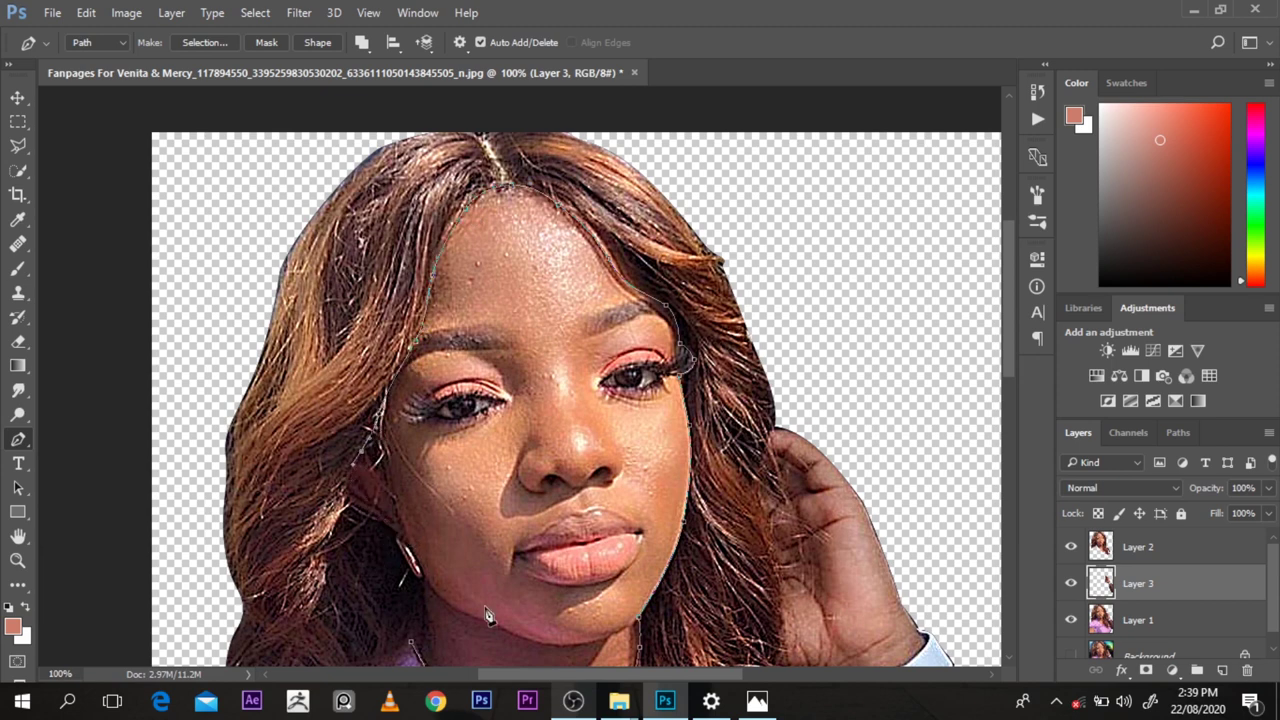
Step: Trace around the ear and earring, close the path at the collar, and copy the enclosed face and neck from Layer 2
scroll(408, 488, "down", 2)
scroll(423, 338, "up", 1)
left_click_drag(402, 287, 429, 309)
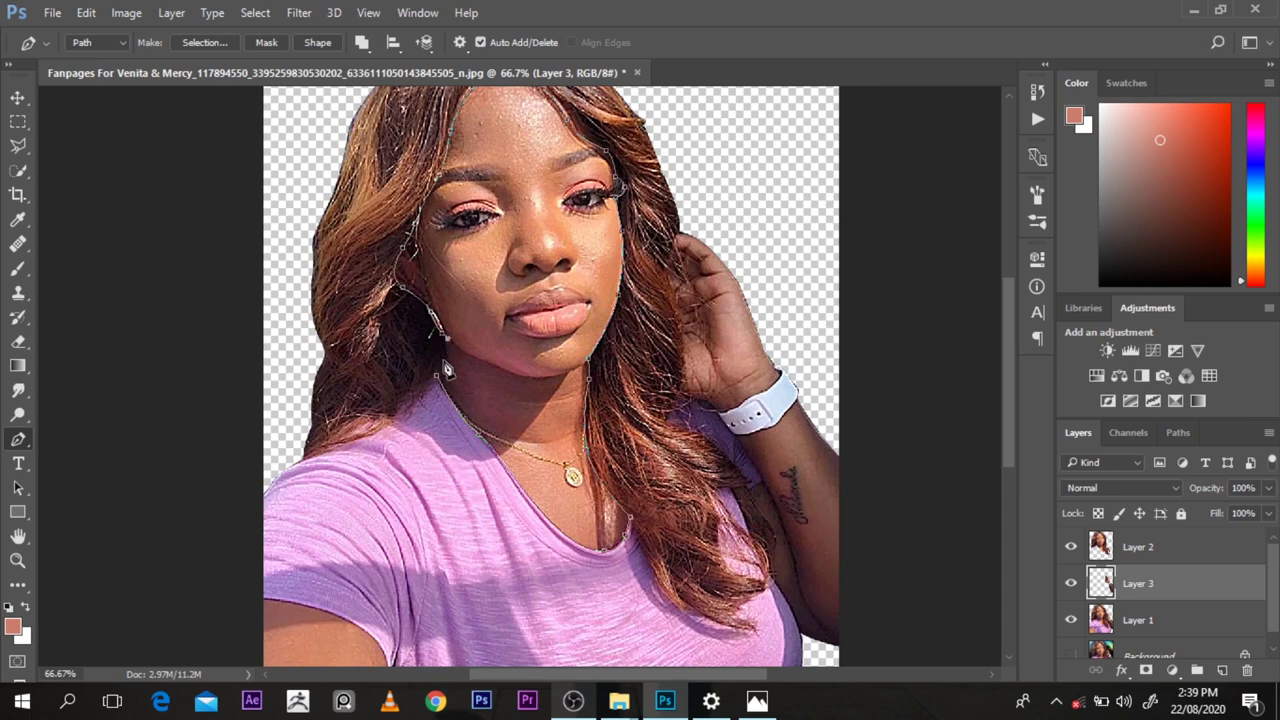
left_click(437, 376)
key("ctrl+Return")
left_click(1175, 550)
key("ctrl+j")
Step: Rename the copied face layer as "face"
double_click(1148, 548)
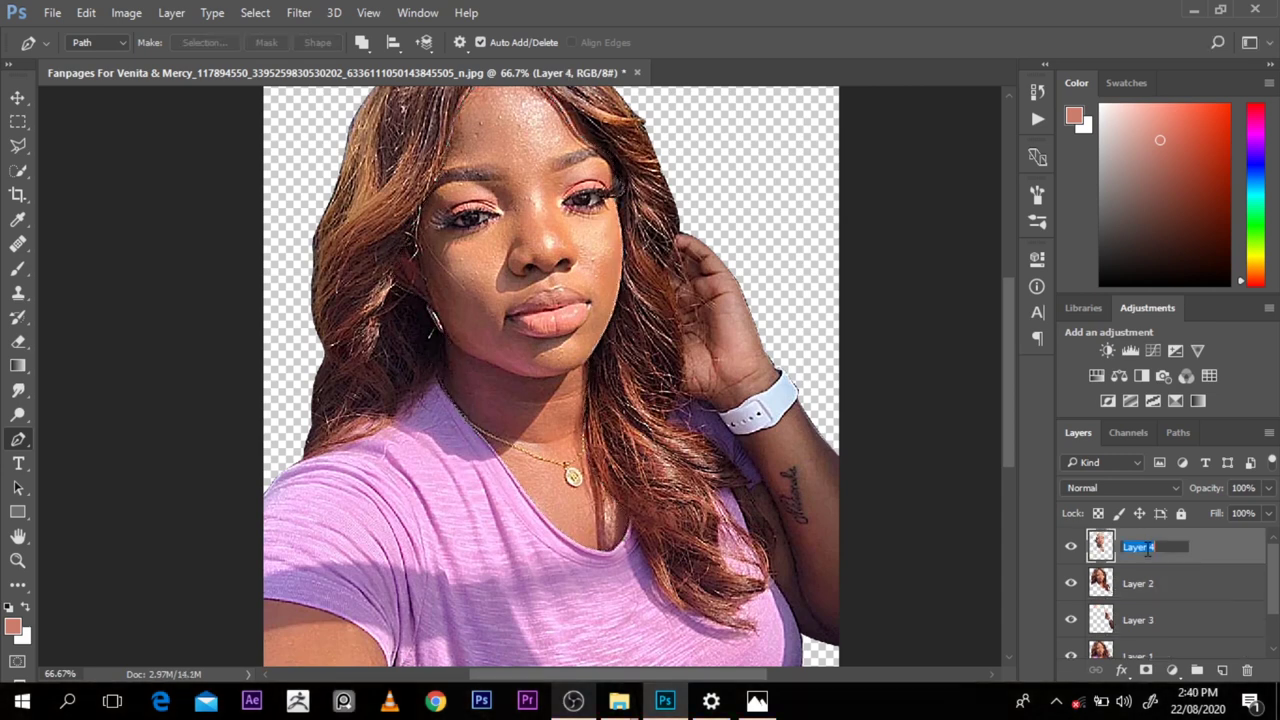
type("face\\")
key("BackSpace")
key("Return")
Step: Merge the arm layer, Layer 3, with the face layer and load a layer outline as a selection
left_click(1142, 583)
left_click(1145, 618)
left_click(1154, 557, "ctrl")
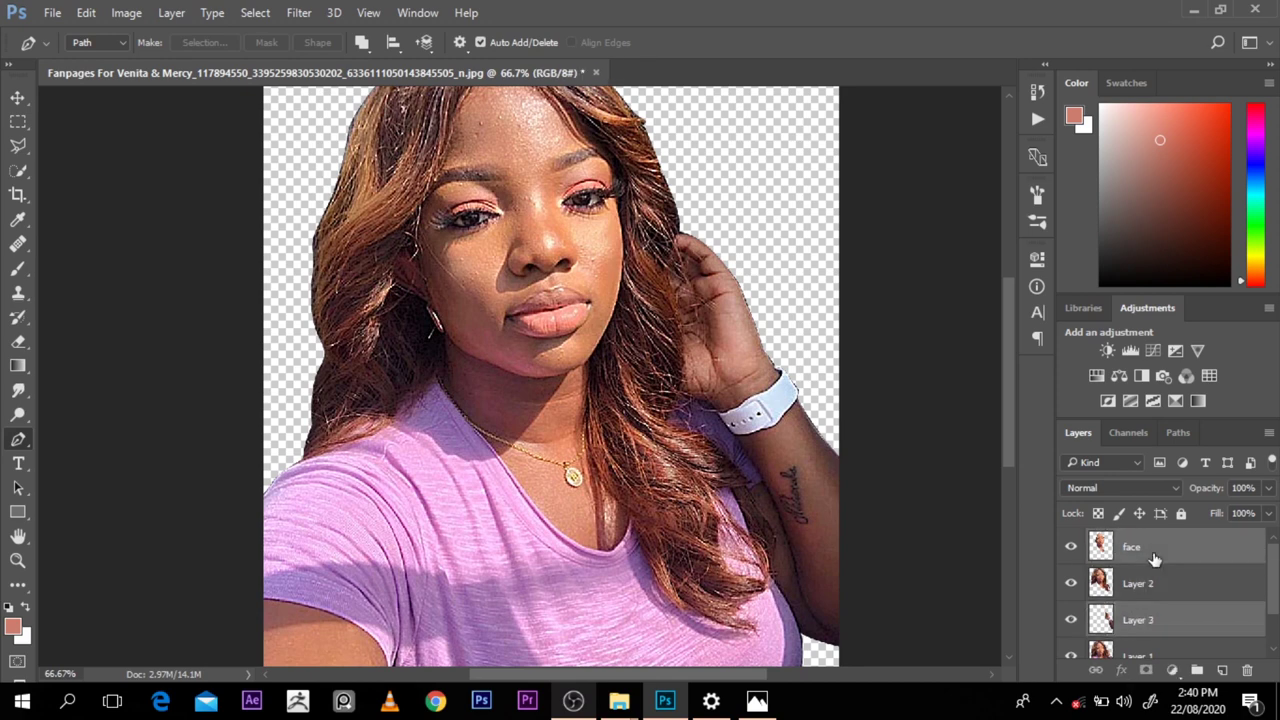
key("ctrl+e")
left_click(1103, 550, "ctrl")
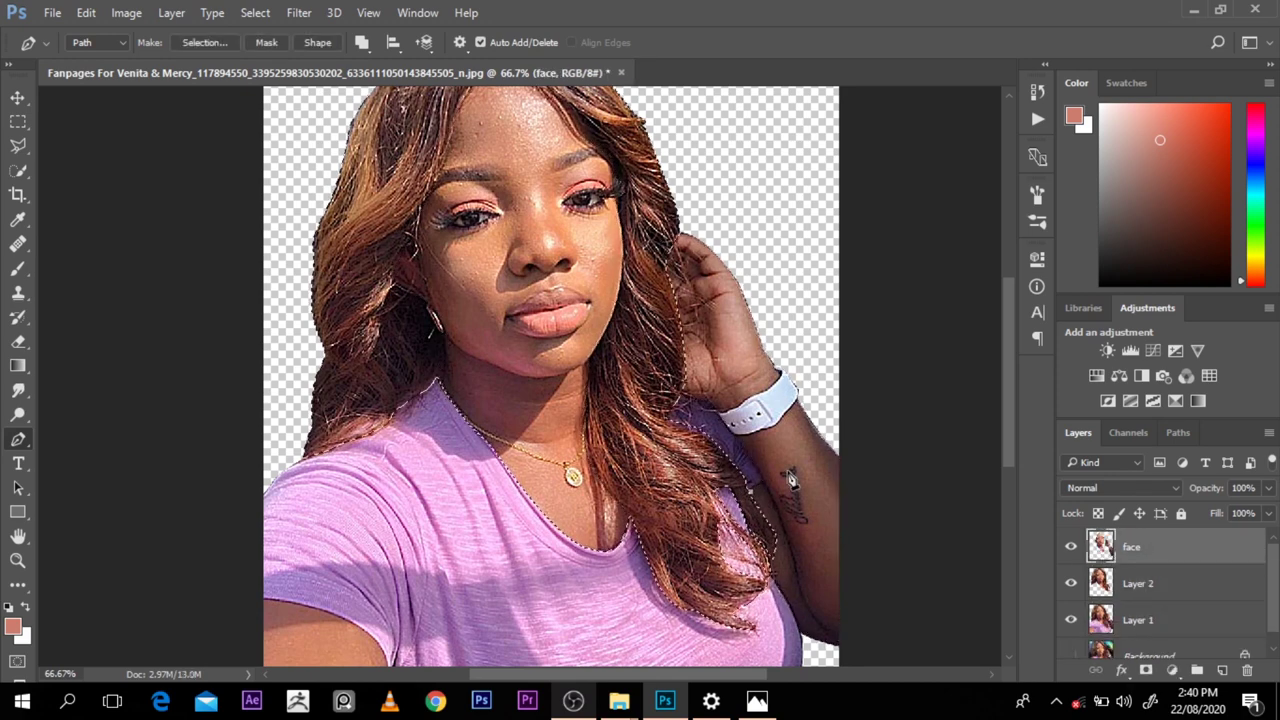
Step: Outline the area of loose hair strands between the sleeve and the arm, and delete it from the face layer
key("ctrl+d")
scroll(745, 505, "up", 1)
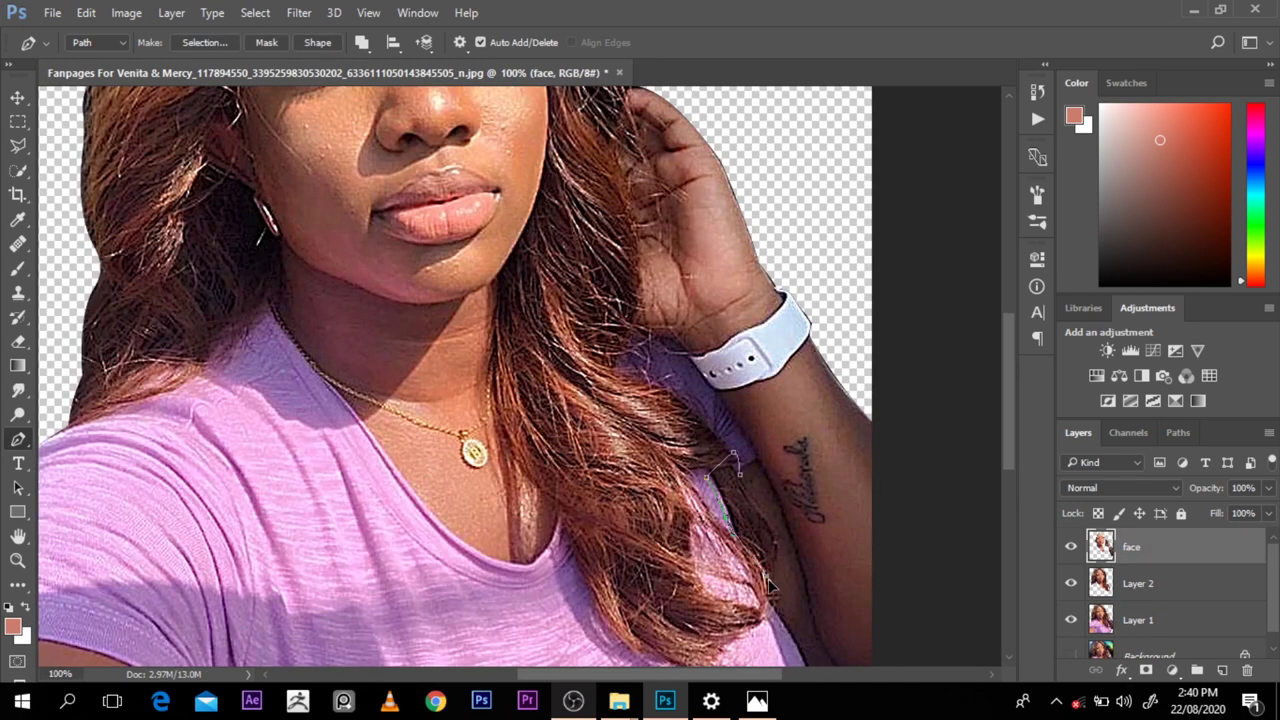
left_click(776, 536)
left_click(740, 475)
key("ctrl+Return")
key("Delete")
key("ctrl+d")
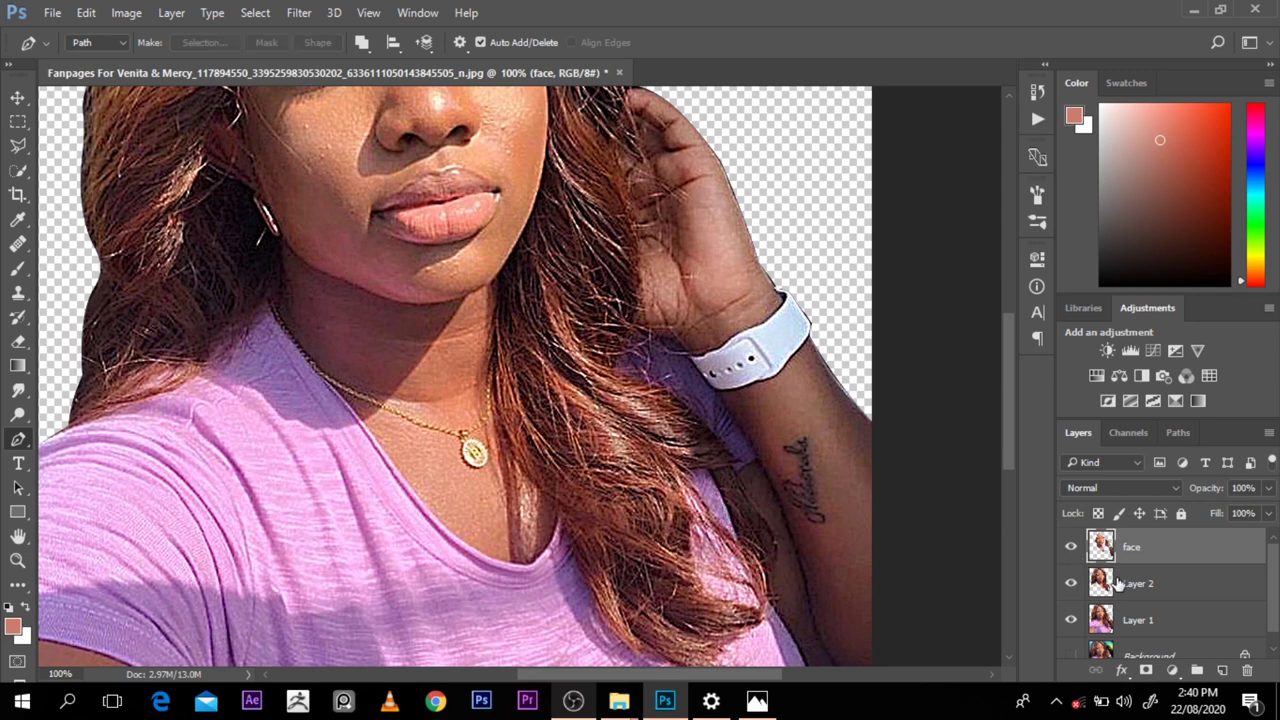
Step: Clear the face area from Layer 2 so that the layer holds only the hair
left_click(1136, 584)
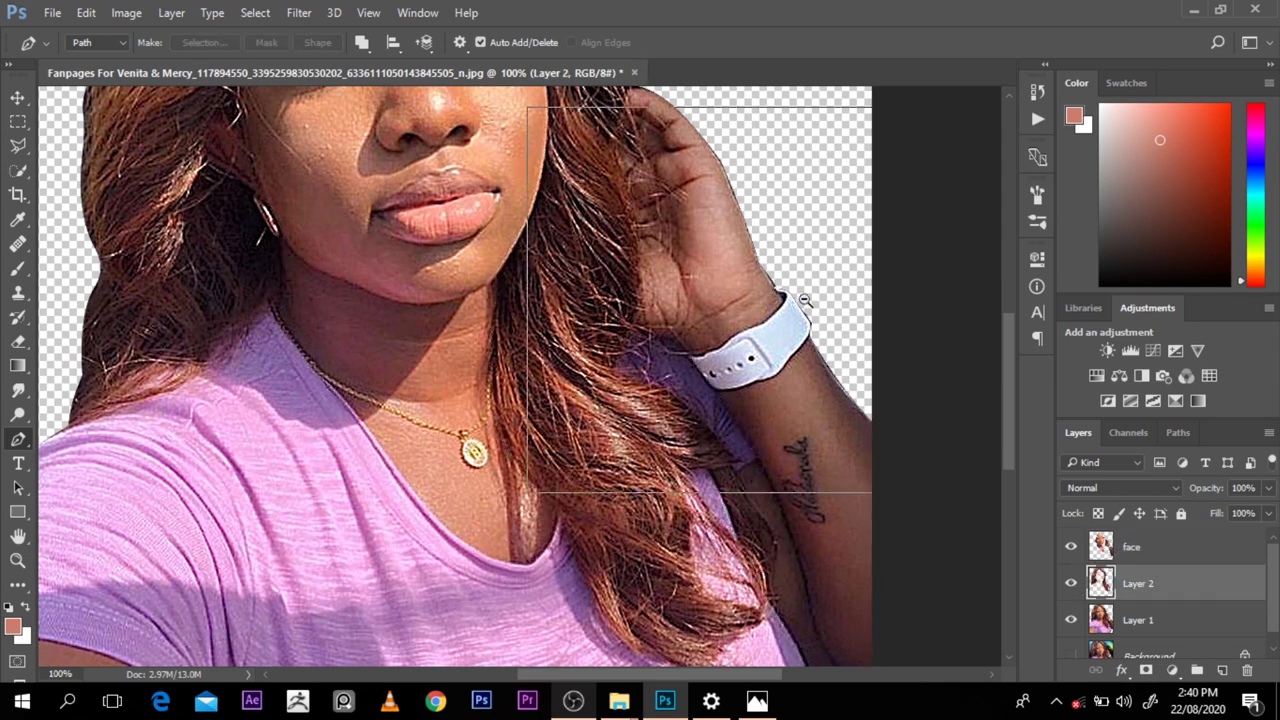
key("ctrl+minus")
key("ctrl+minus")
Step: Duplicate Layer 1 and delete the face and hair areas from the copy
left_click(1133, 626)
key("ctrl+j")
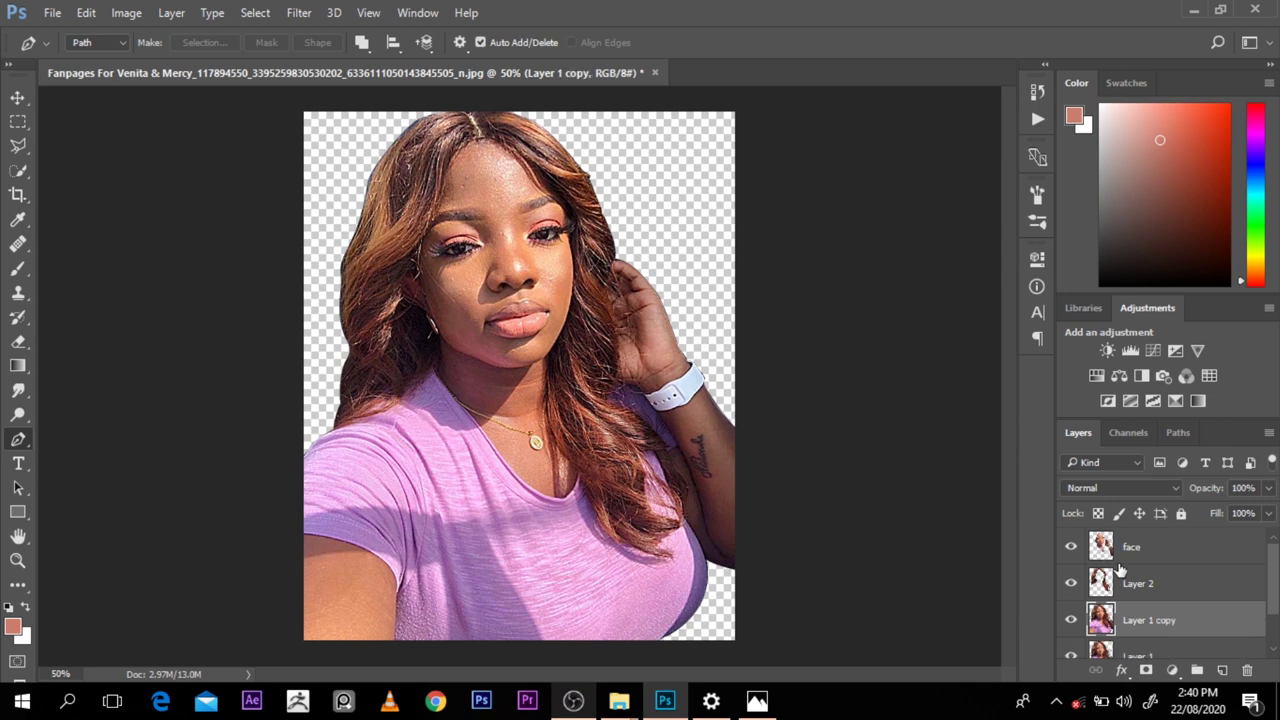
left_click(1100, 548, "ctrl")
key("Delete")
key("ctrl+d")
Step: Outline the lower arm beneath the sleeve hem with a Pen path and convert it to a selection
left_click(292, 531)
left_click_drag(328, 545, 345, 548)
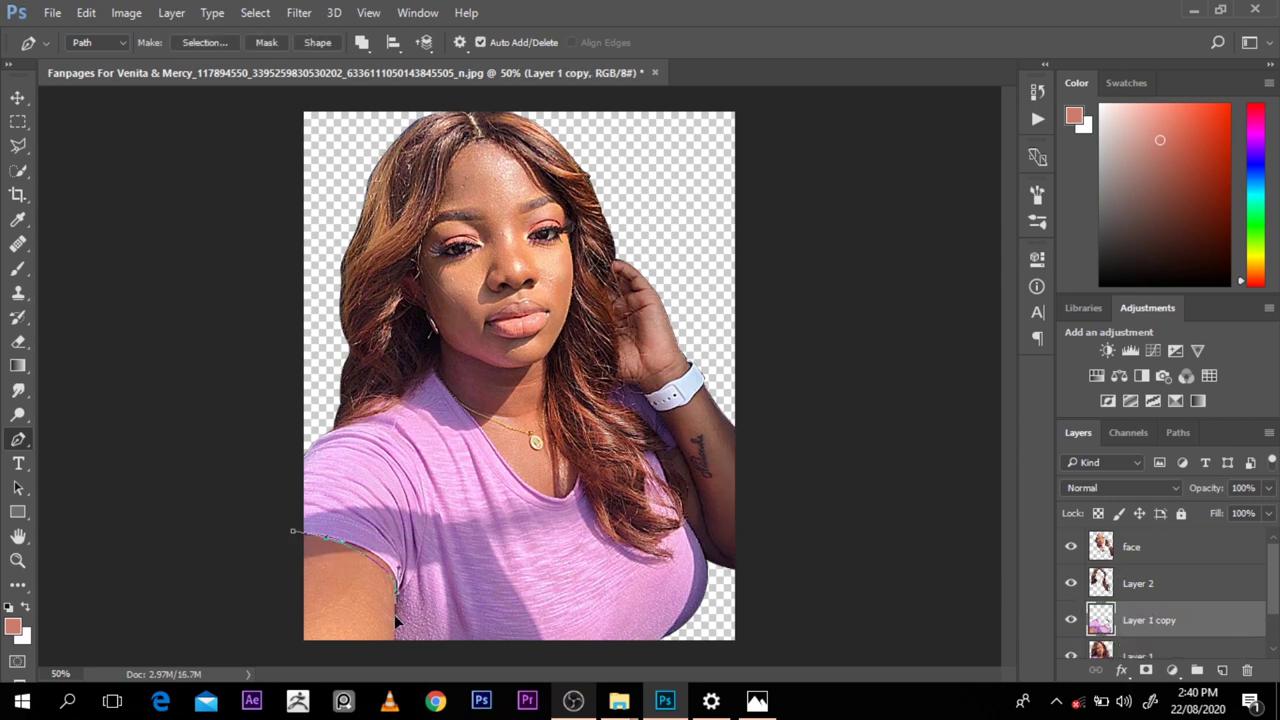
left_click(396, 655)
left_click(349, 665)
left_click(278, 655)
left_click(250, 530)
key("ctrl+Return")
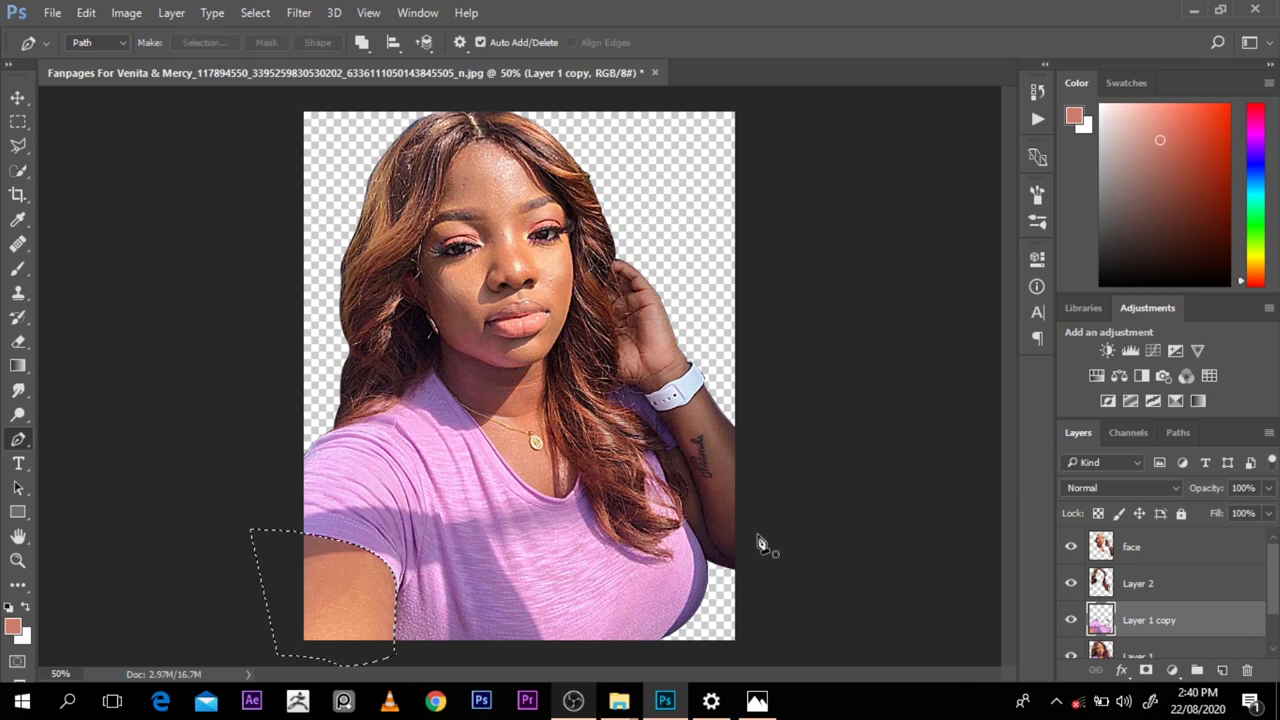
Step: Copy the selected arm to a new layer and merge it with the face layer
key("ctrl+j")
left_click(1174, 551, "ctrl")
key("ctrl+e")
left_click(1100, 550, "ctrl")
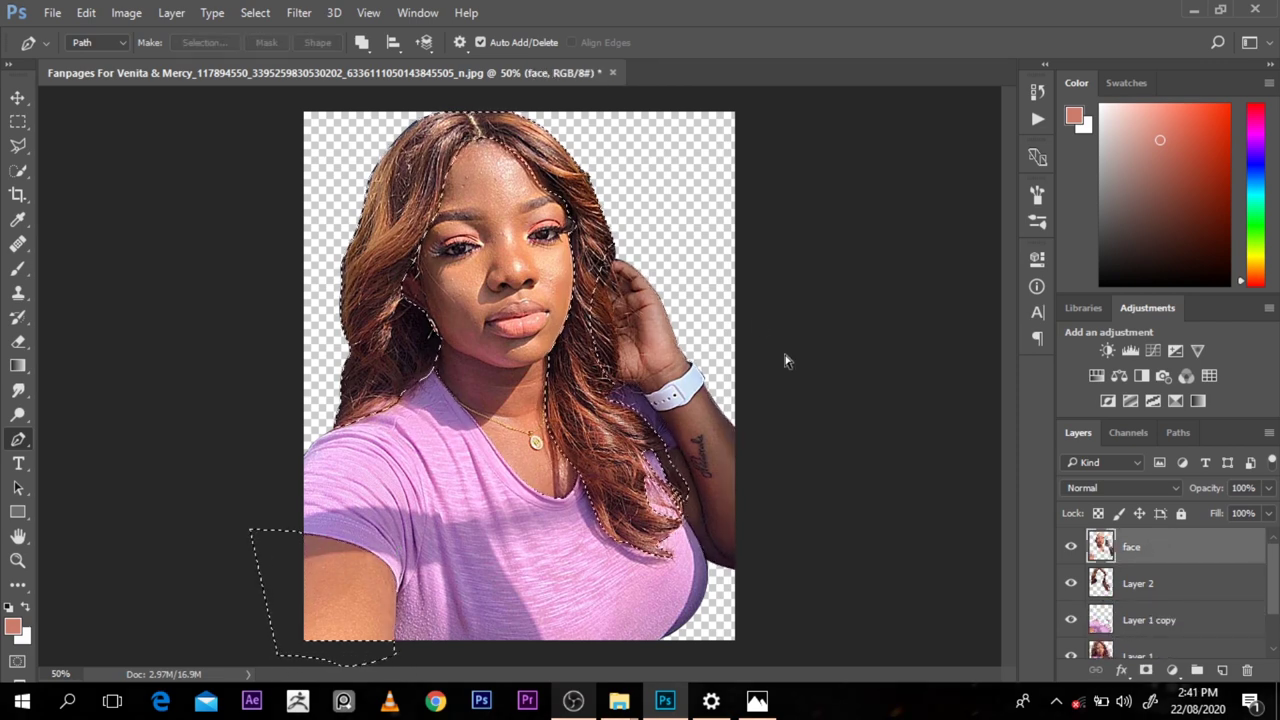
Step: Trace the strip of hair beside the raised hand with the Pen tool and copy it from Layer 1 to a new layer
left_click(566, 287, "ctrl")
left_click(566, 287, "ctrl")
left_click(1150, 652)
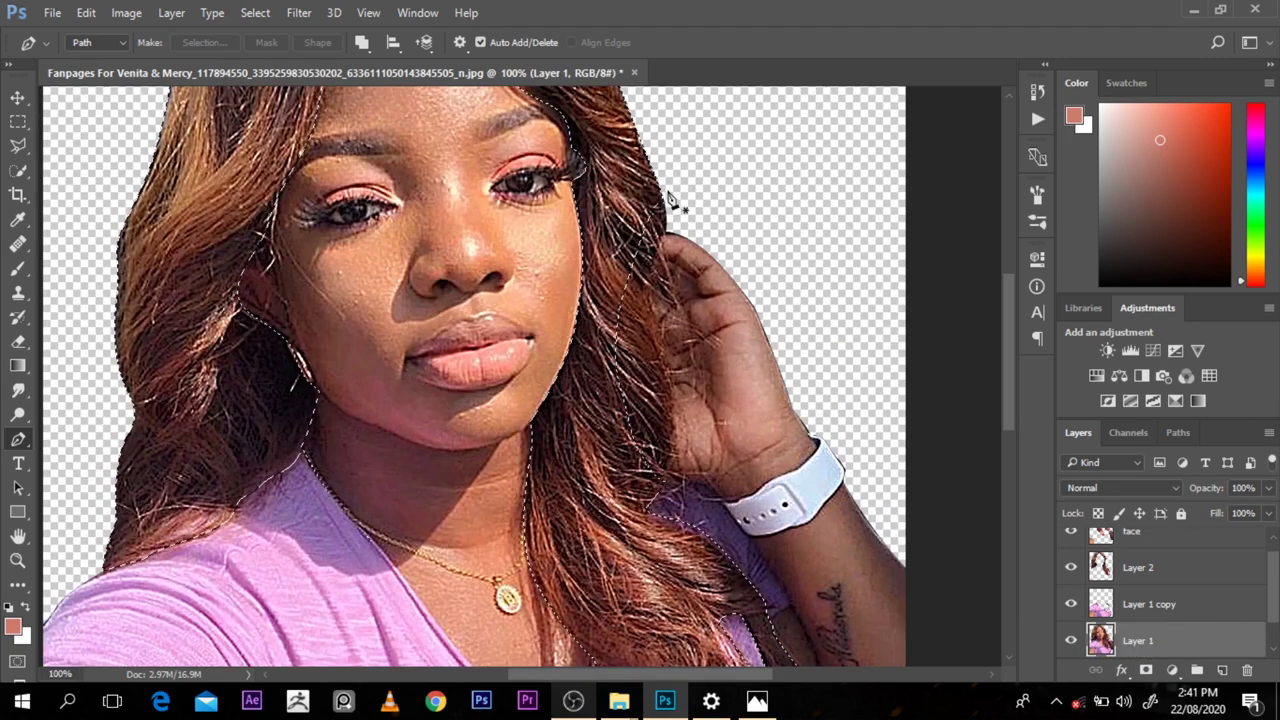
left_click(655, 166)
left_click_drag(682, 222, 668, 240)
left_click_drag(652, 303, 657, 332)
left_click_drag(675, 419, 679, 462)
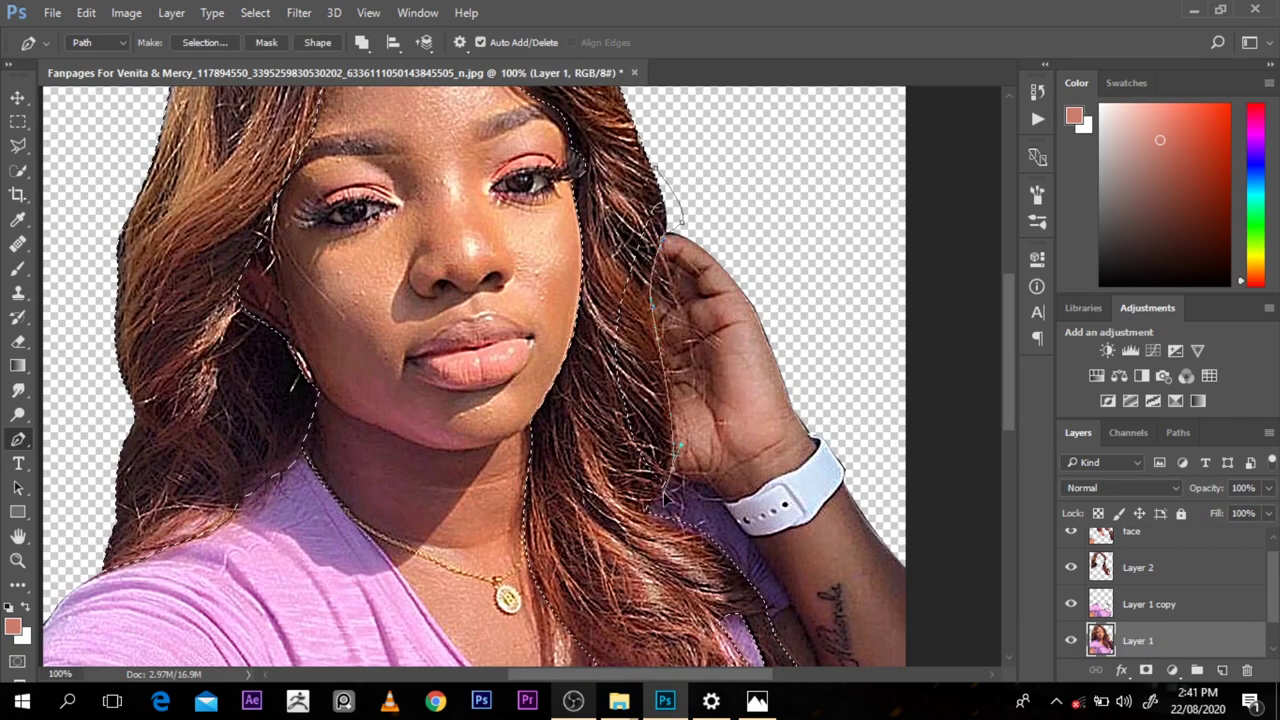
left_click(658, 498)
key("ctrl+j")
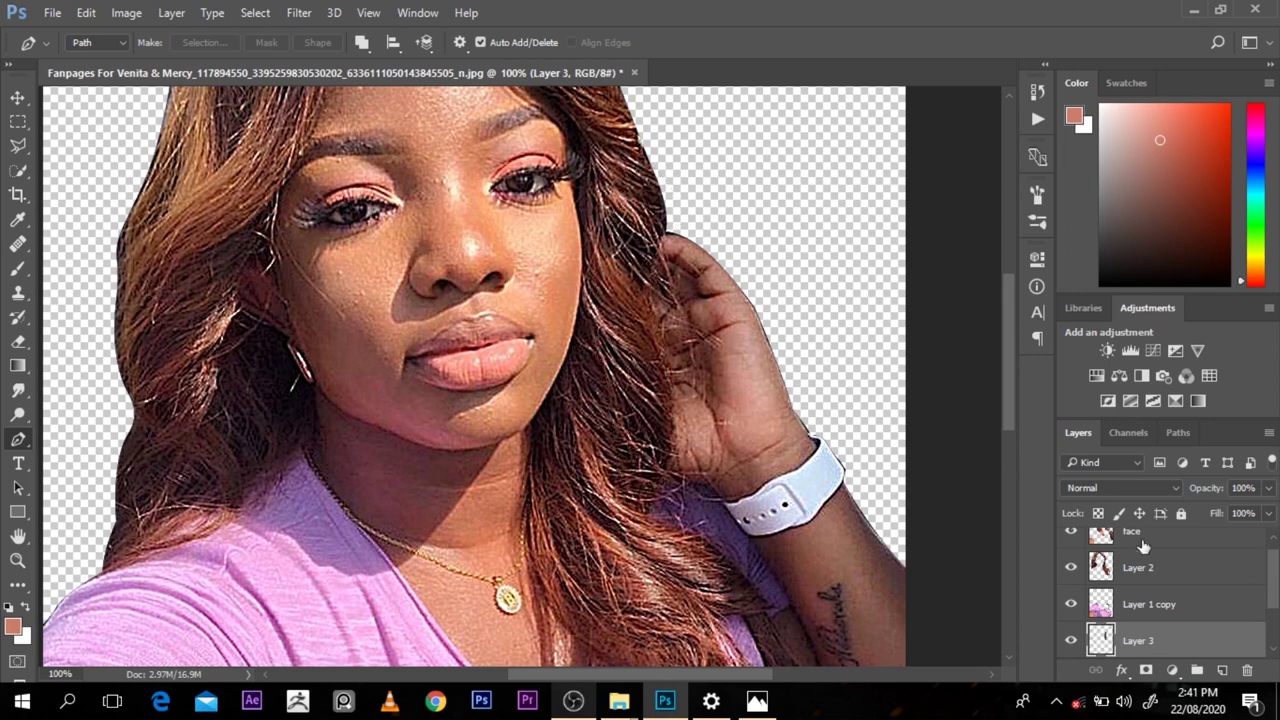
Step: Merge the copied hair strip with Layer 2 and load the merged hair's outline as a selection
left_click(1138, 566, "ctrl")
key("ctrl+e")
left_click(1101, 567, "ctrl")
scroll(1131, 553, "up", 1)
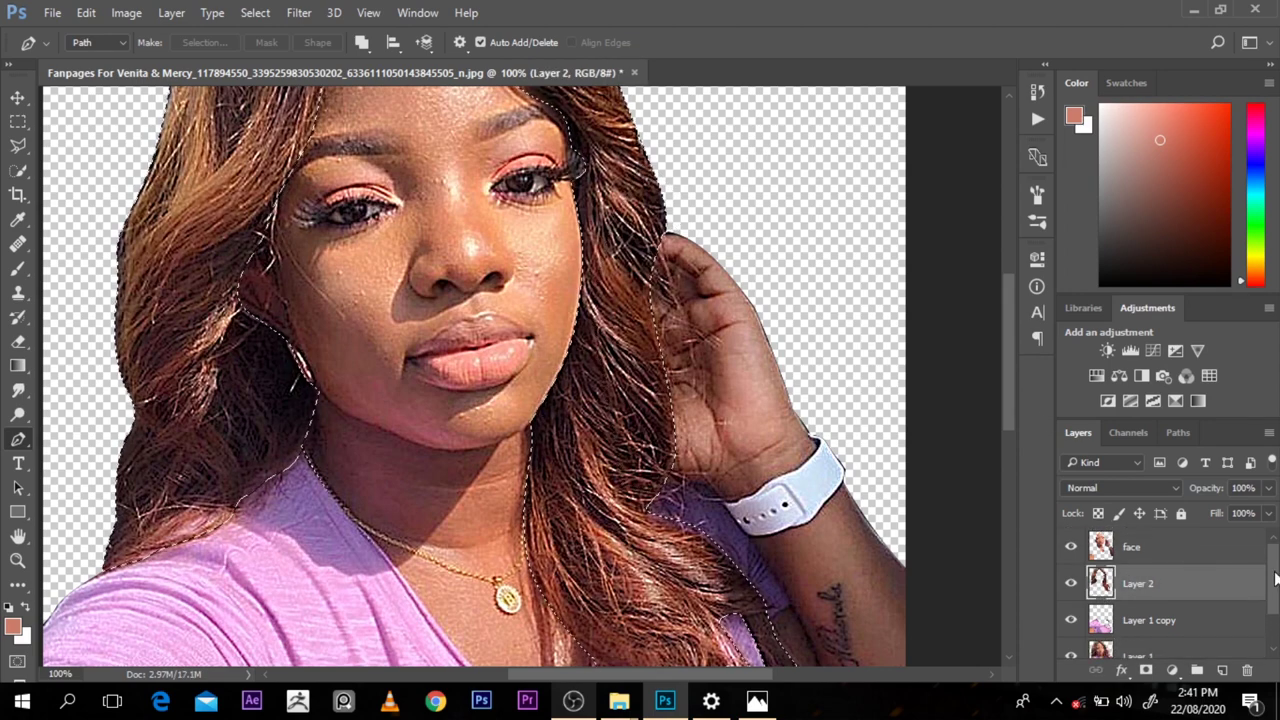
Step: Load the face layer's outline as a selection, delete that area from Layer 1 copy, and deselect
left_click(1130, 552)
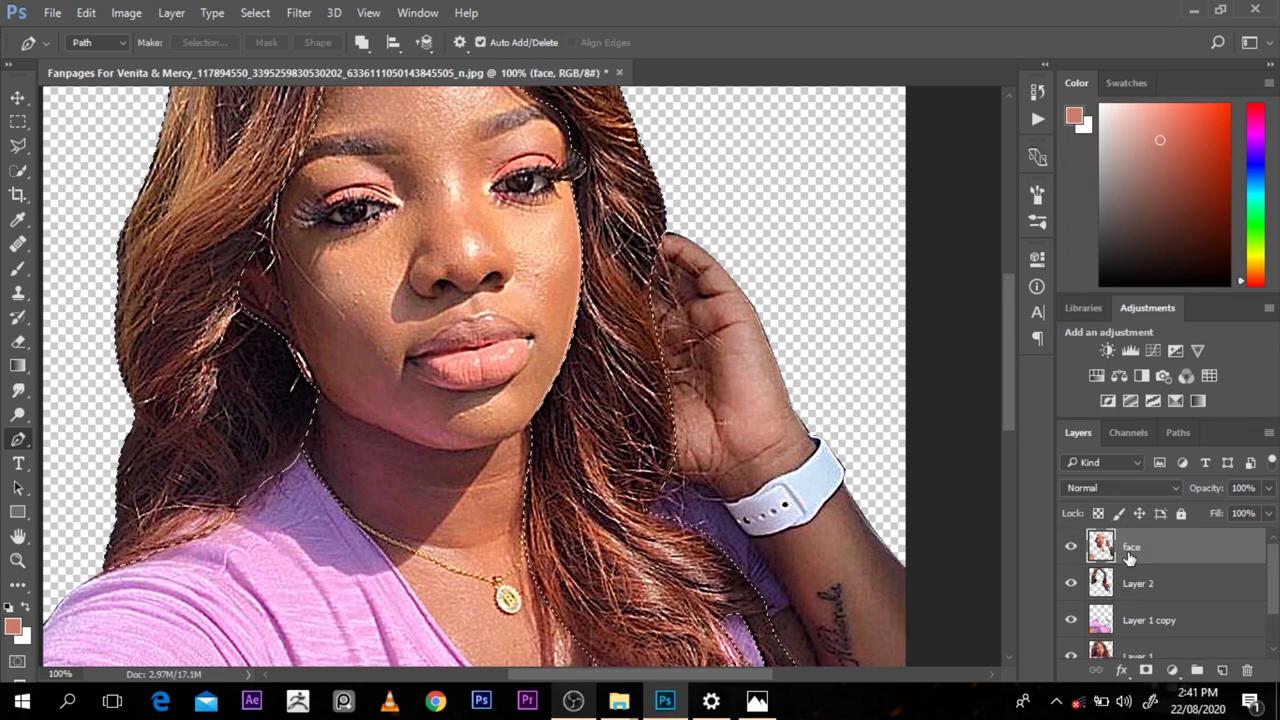
key("ctrl+d")
key("ctrl+minus")
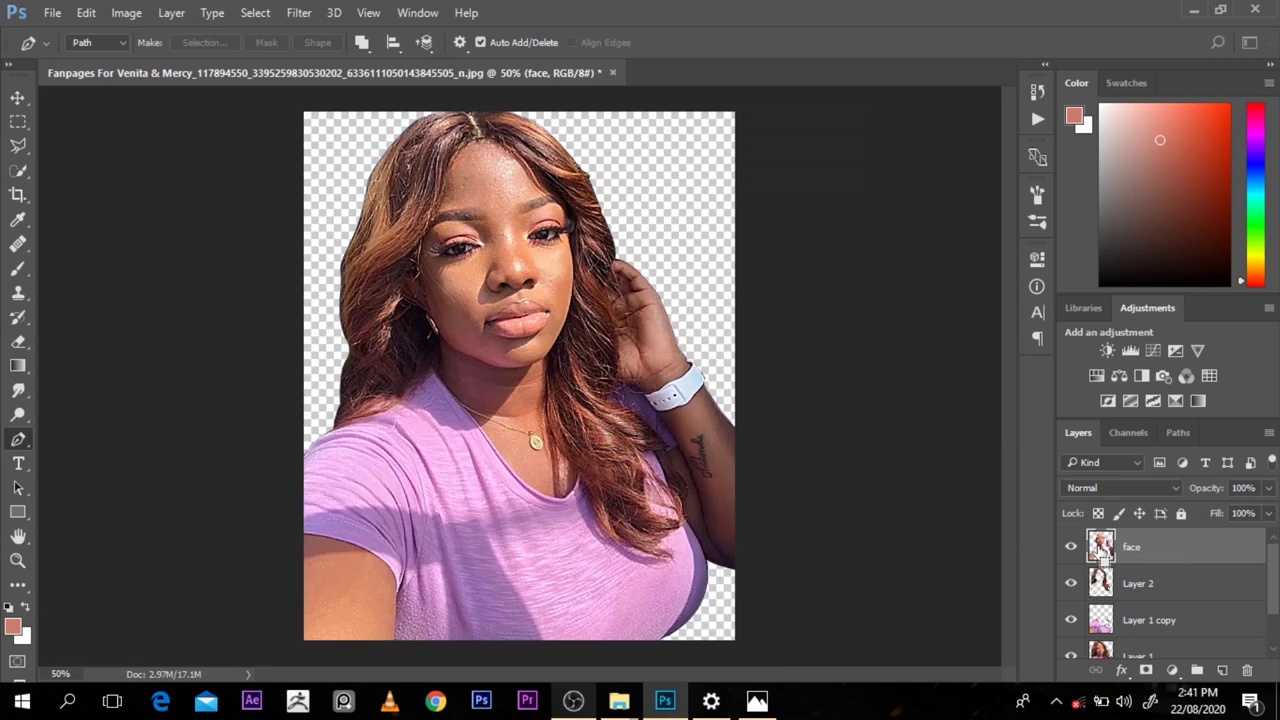
left_click(1100, 548, "ctrl")
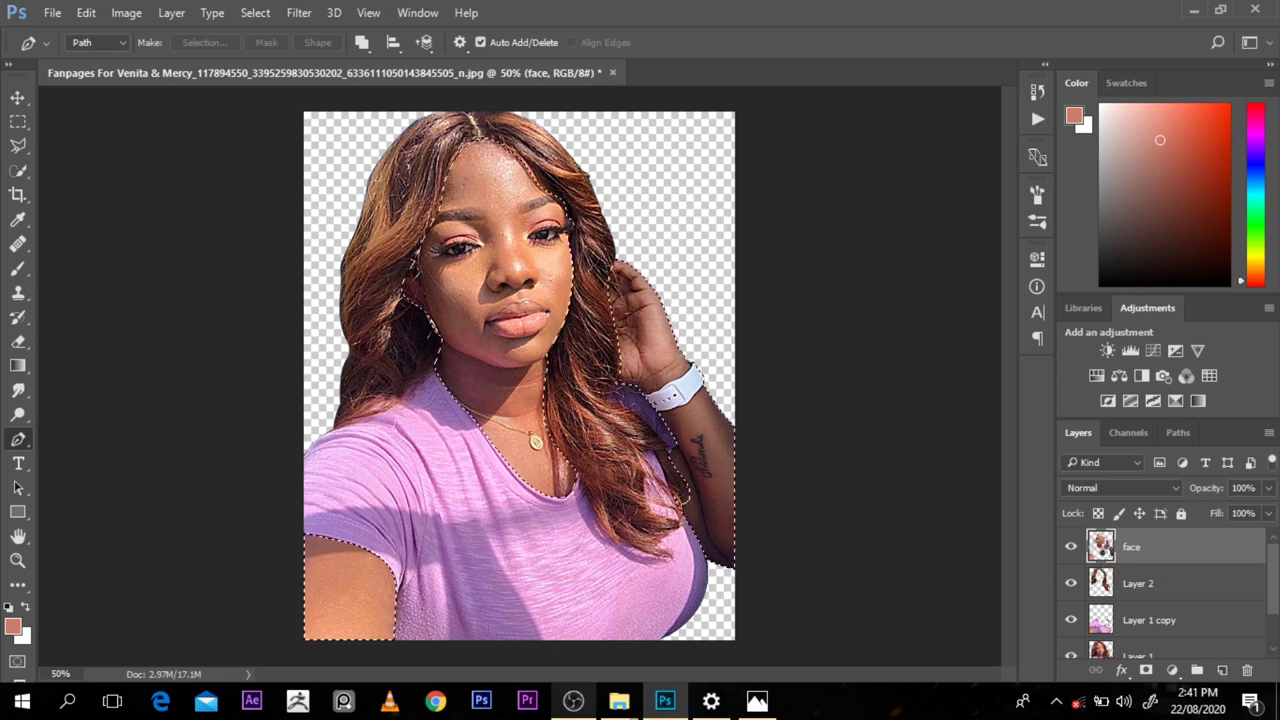
left_click(1142, 626)
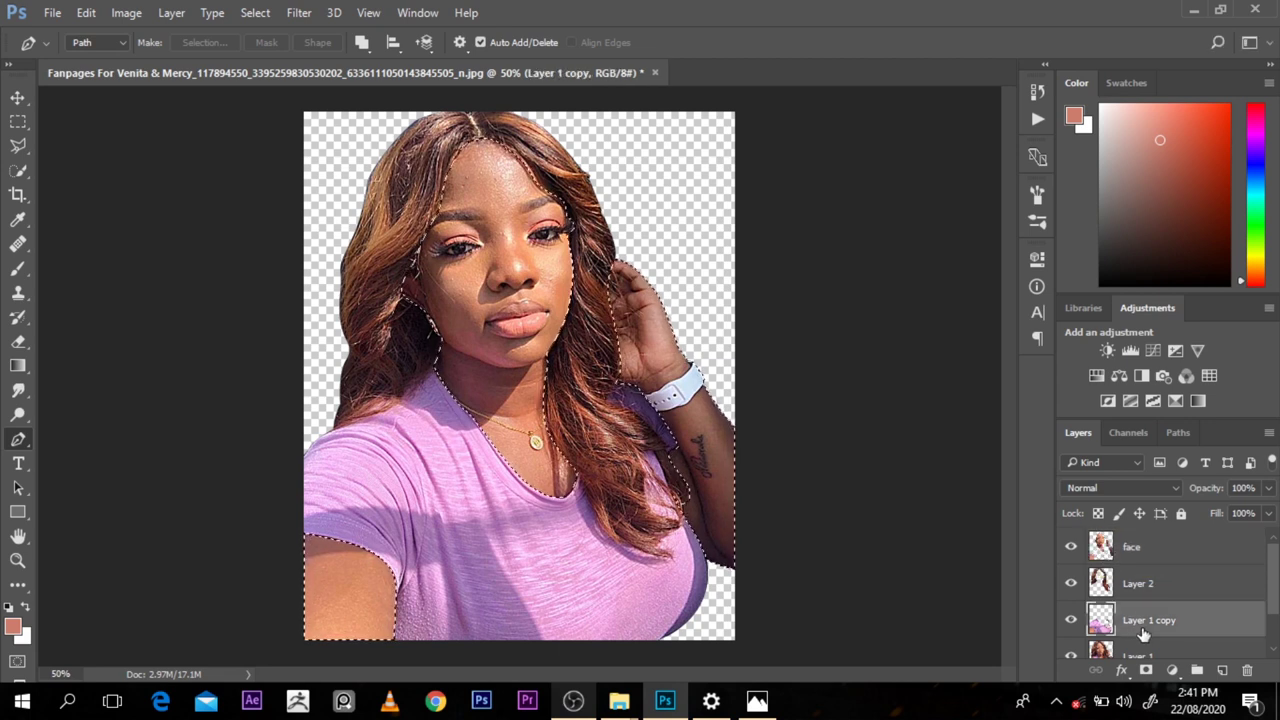
key("Delete")
key("ctrl+d")
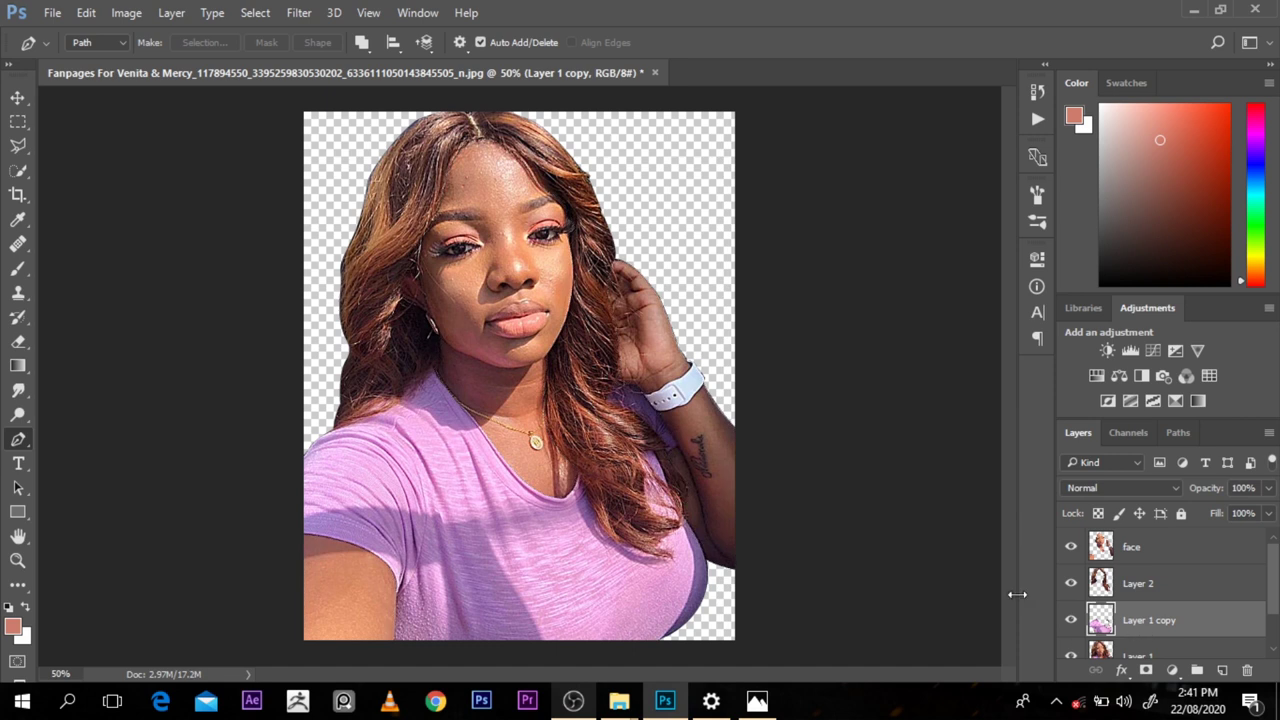
Step: Rename the face layer as "body"
left_click(645, 283, "alt")
left_click(645, 283, "alt")
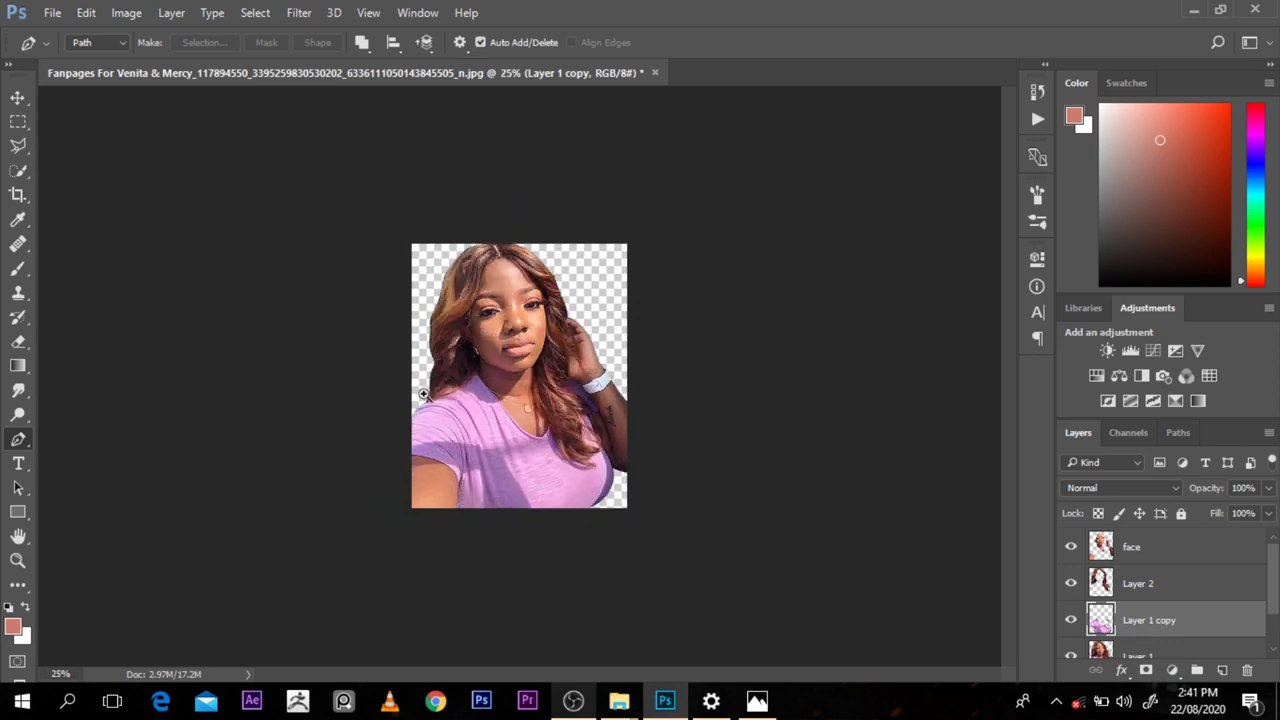
left_click(424, 394, "ctrl")
scroll(570, 375, "up", 2)
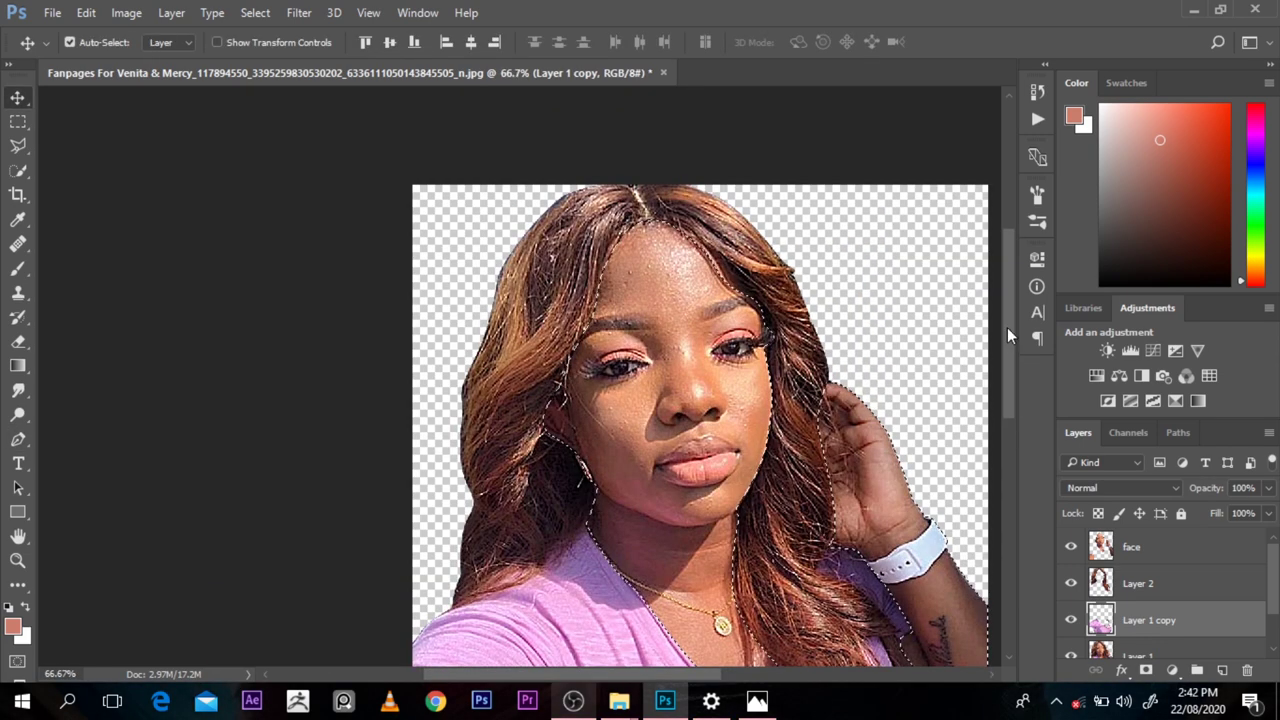
left_click_drag(1007, 328, 1012, 401)
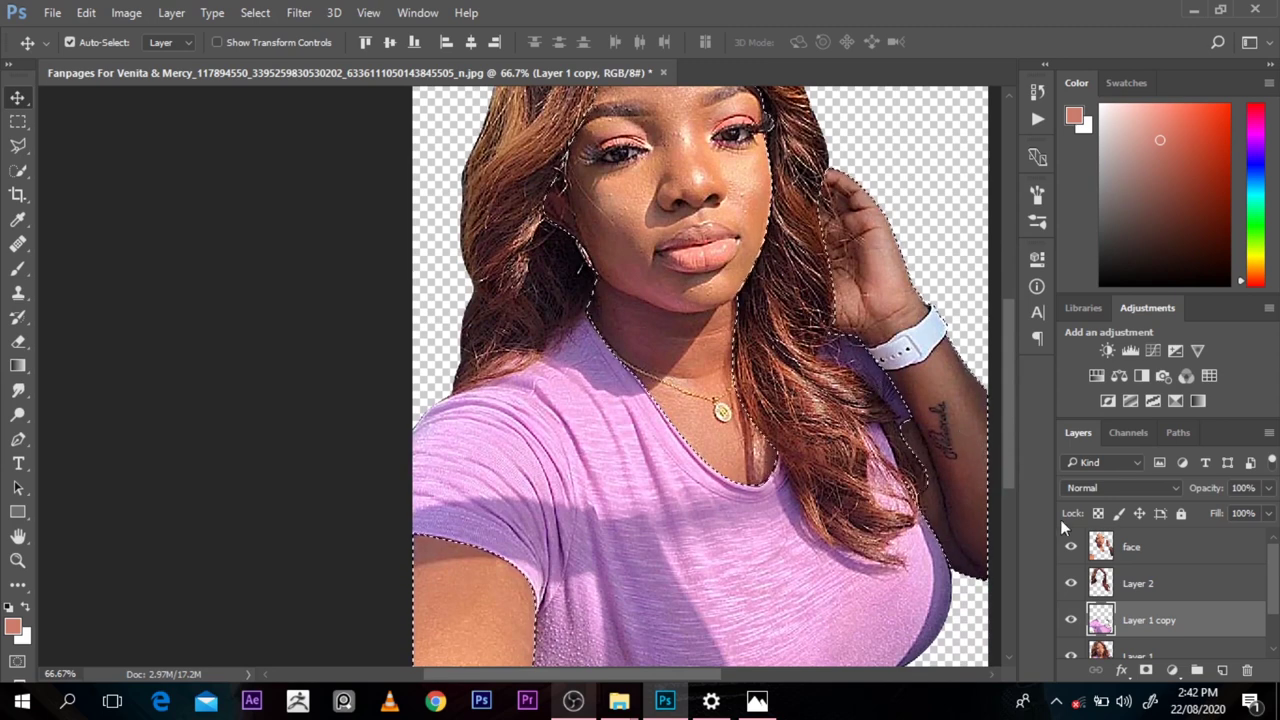
left_click(1155, 552)
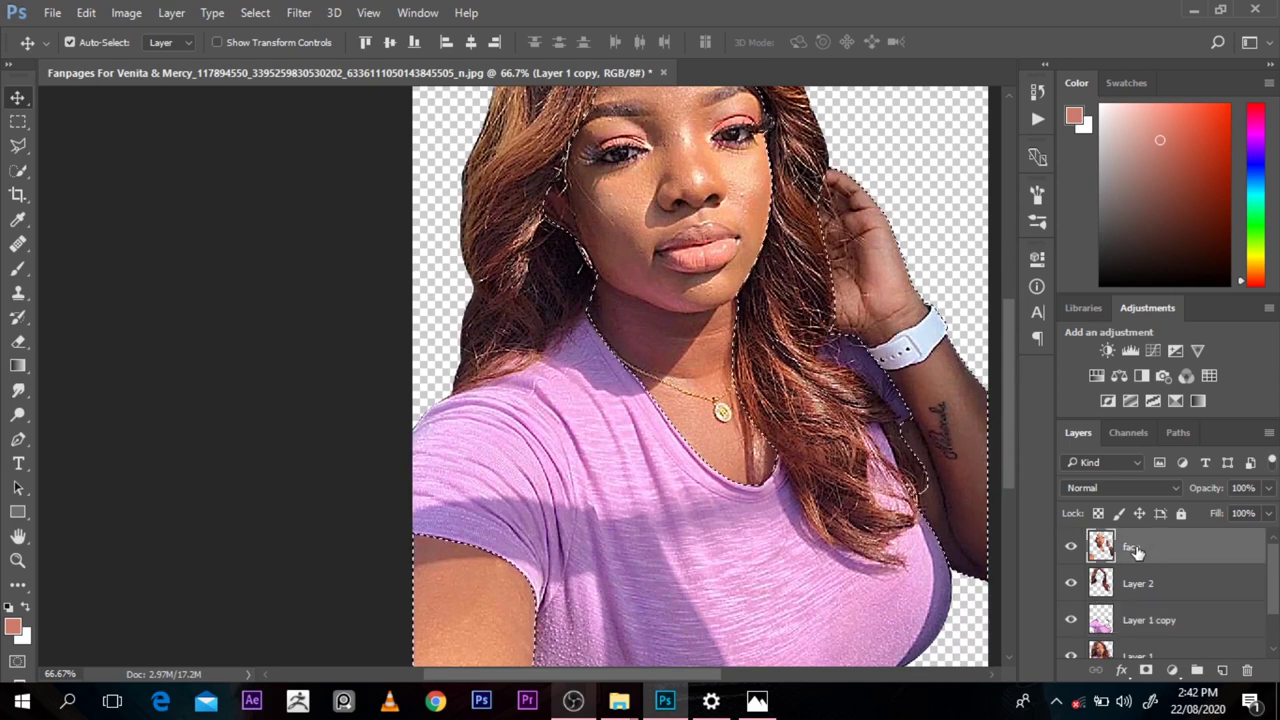
double_click(1135, 552)
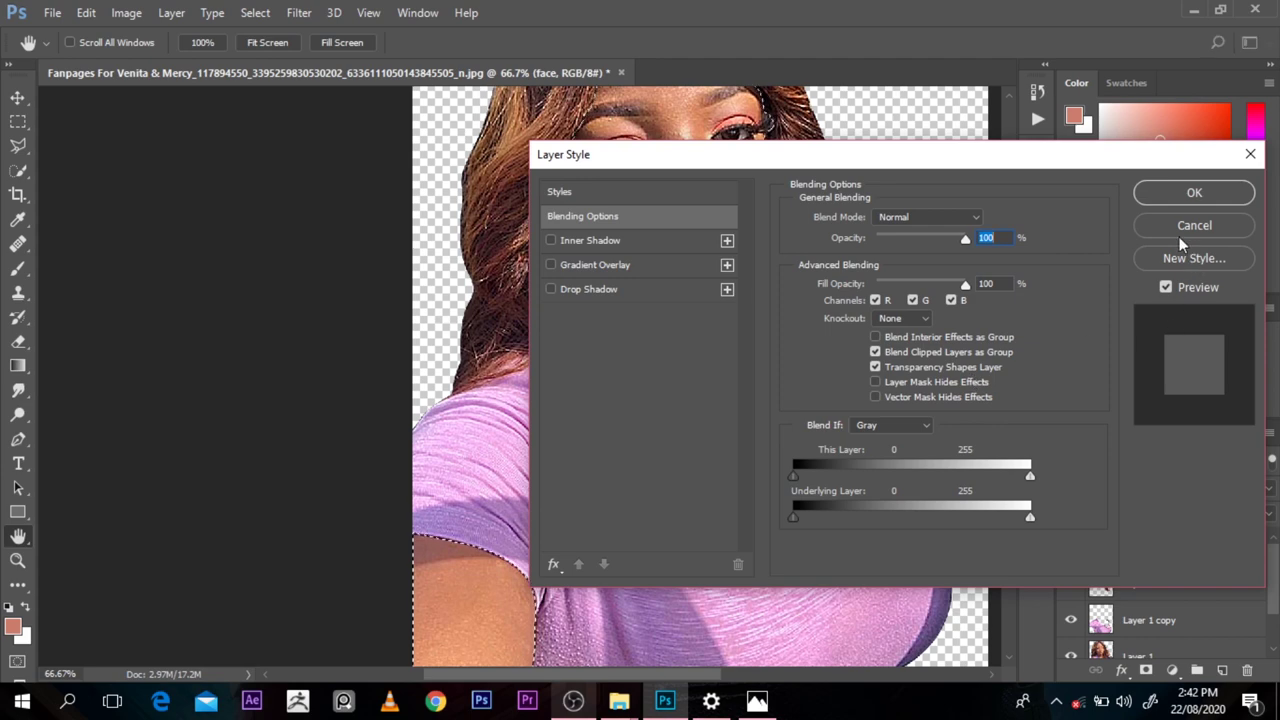
left_click(1194, 225)
double_click(1140, 546)
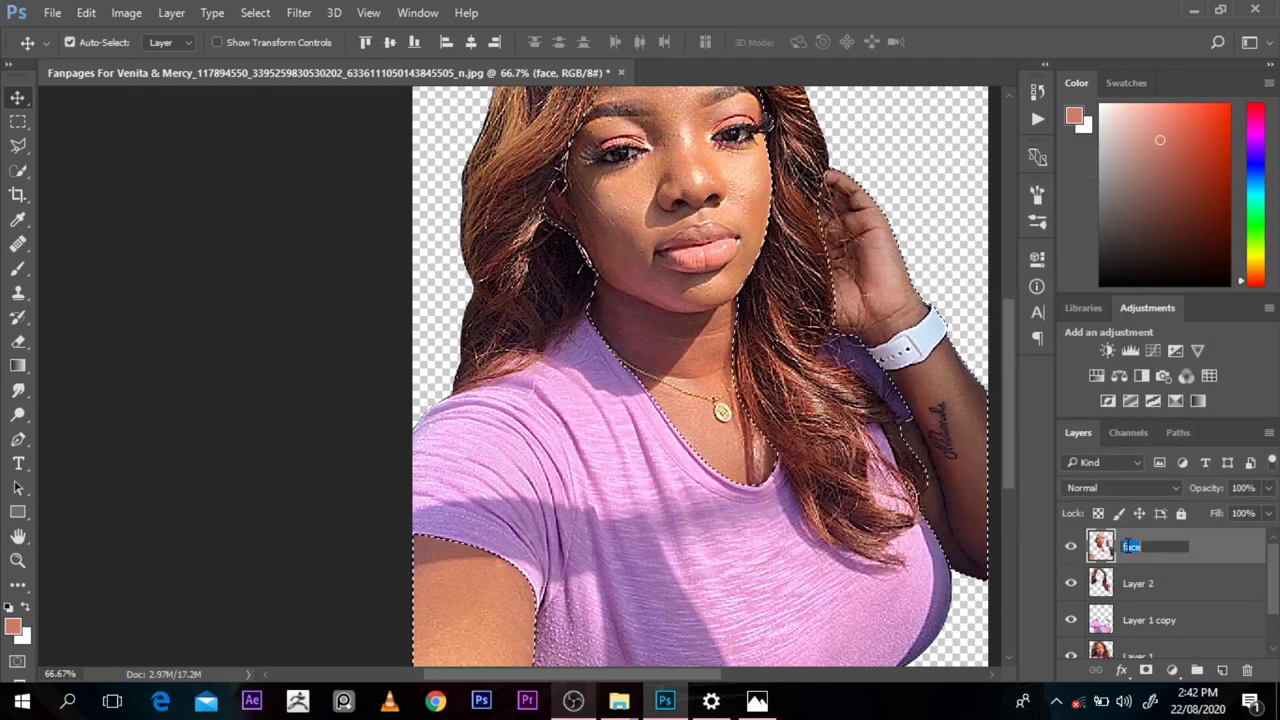
type("body")
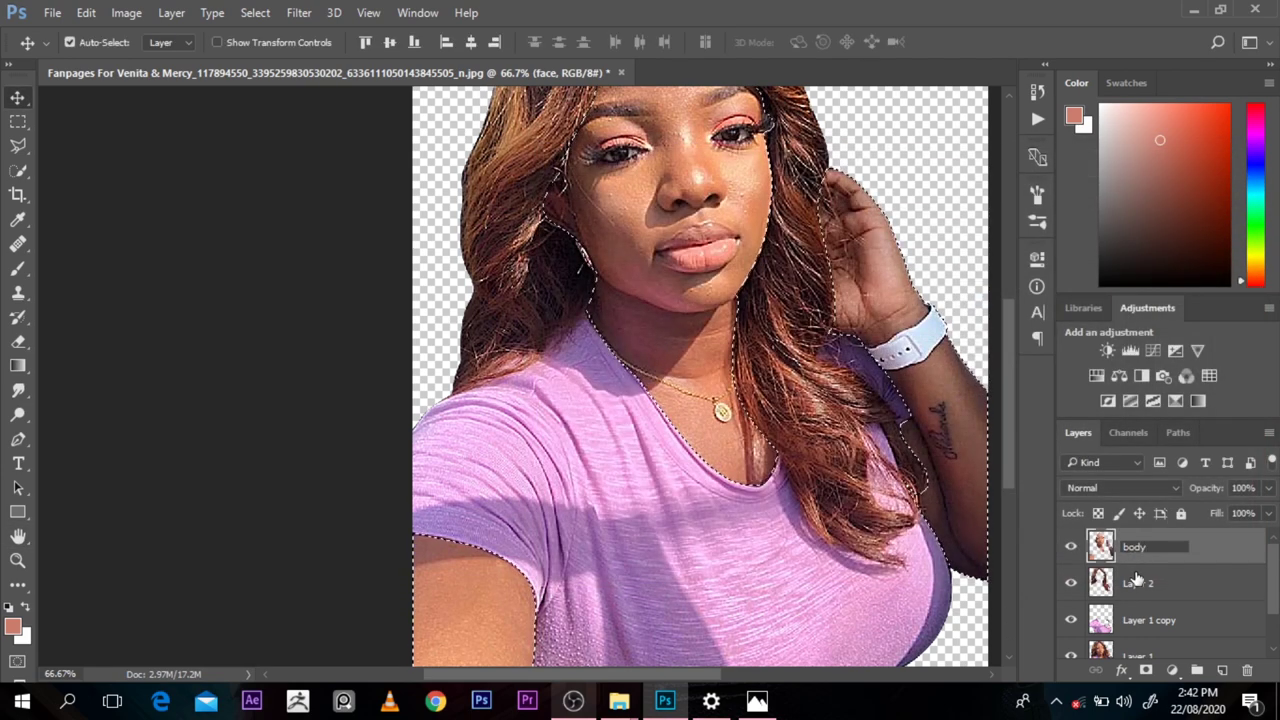
Step: Load the outline of the hair on Layer 2 as a selection and rename the layer as "hsir"
left_click(1137, 585)
double_click(1137, 585)
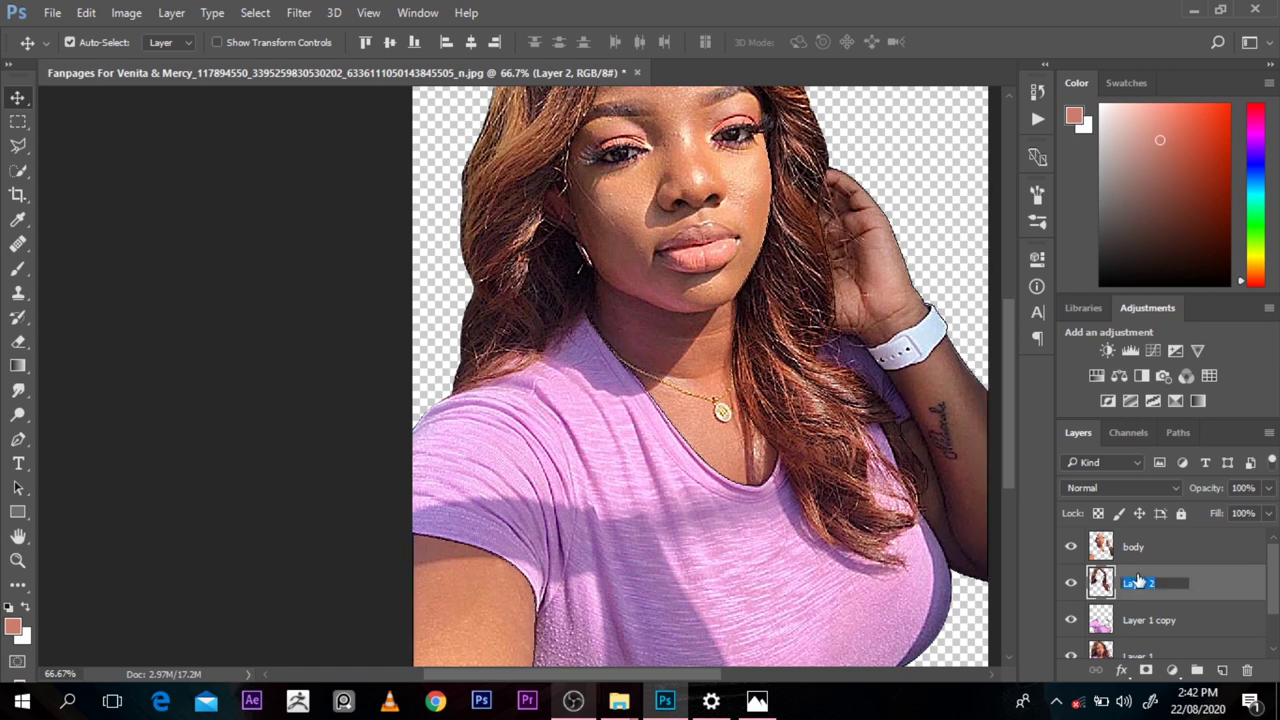
left_click(1099, 577, "ctrl")
left_click(1100, 579, "ctrl")
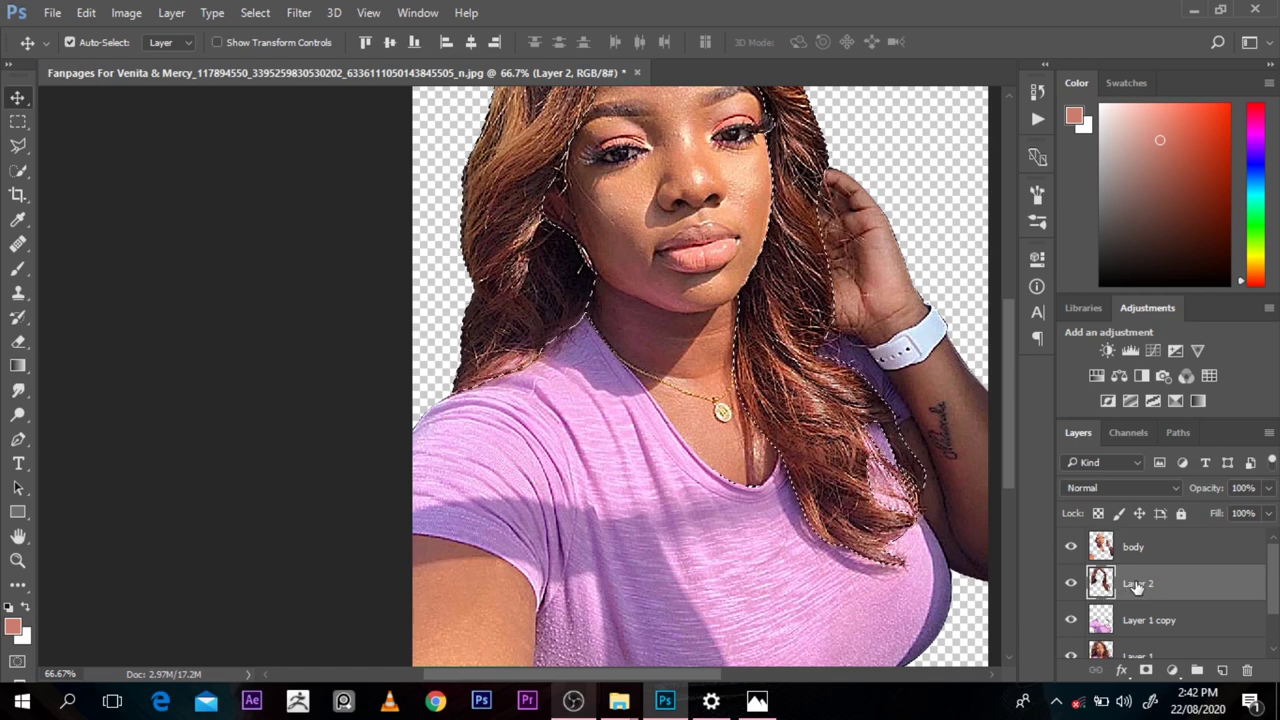
double_click(1137, 584)
type("hsir")
key("Return")
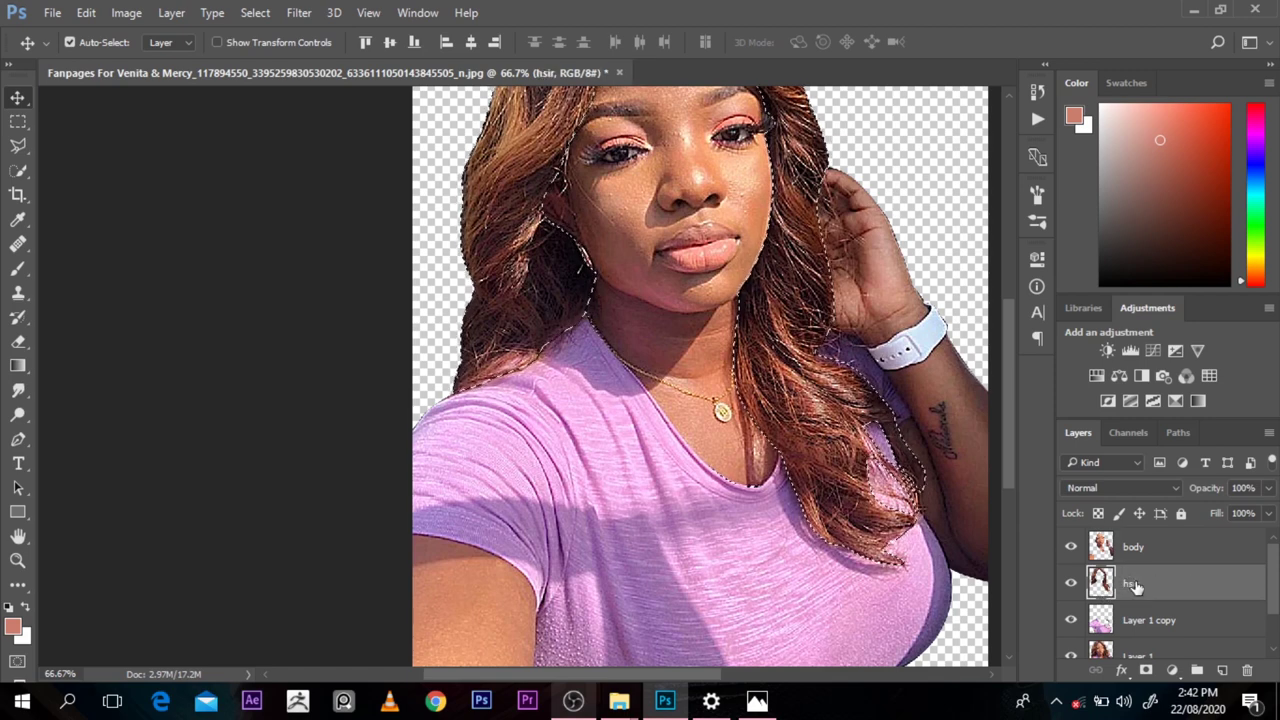
Step: Load Layer 1 copy's outline to check its content, rename the layer as "shirt", and clear the selection
left_click(1142, 620)
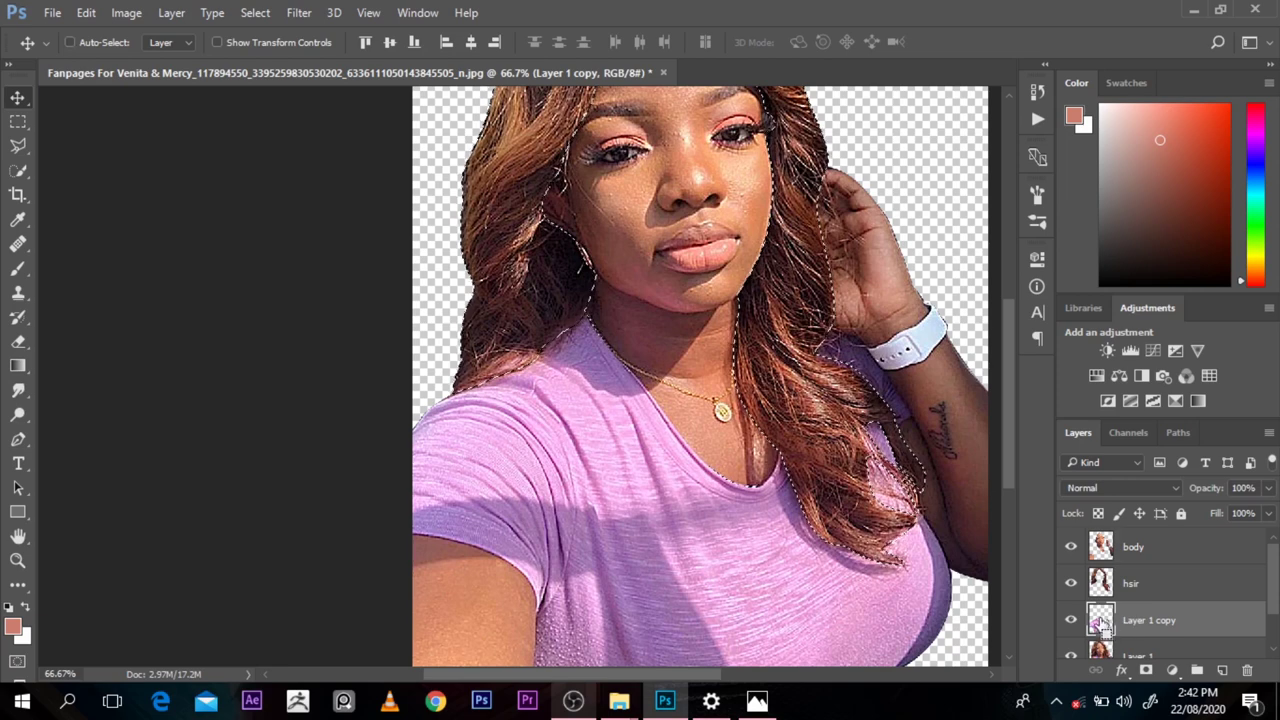
left_click(1100, 620, "ctrl")
double_click(1136, 621)
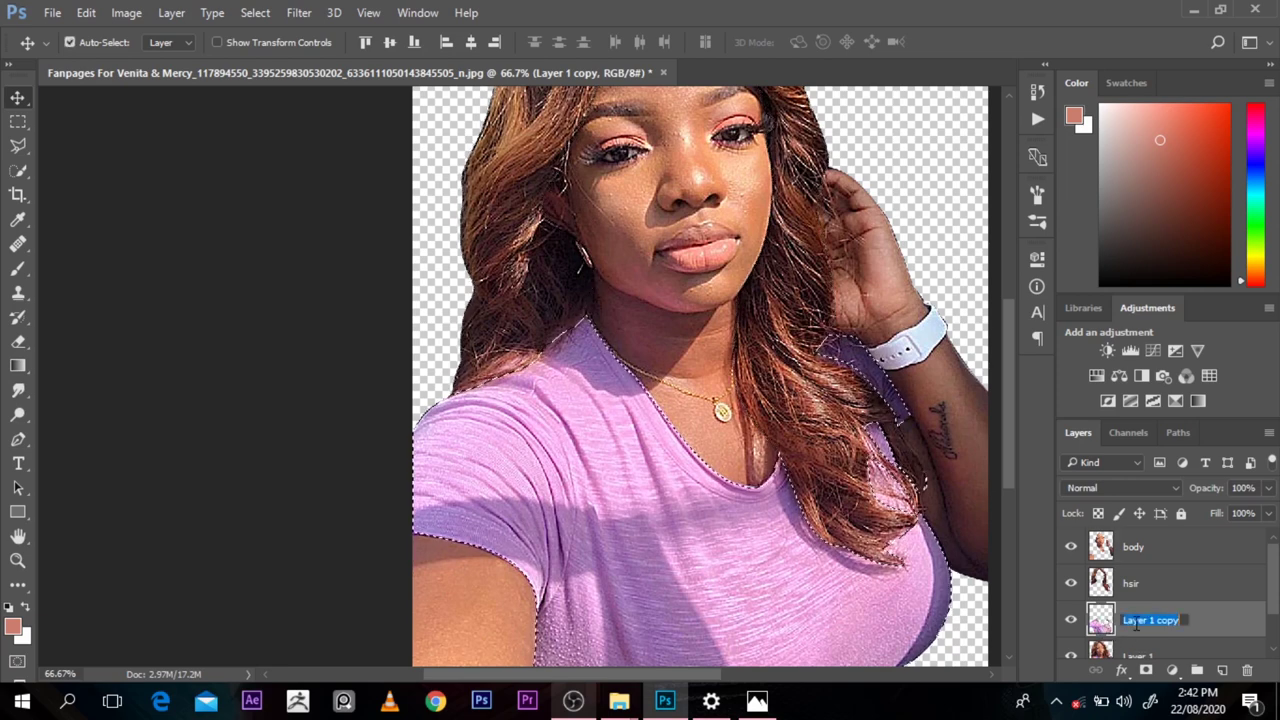
type("shi")
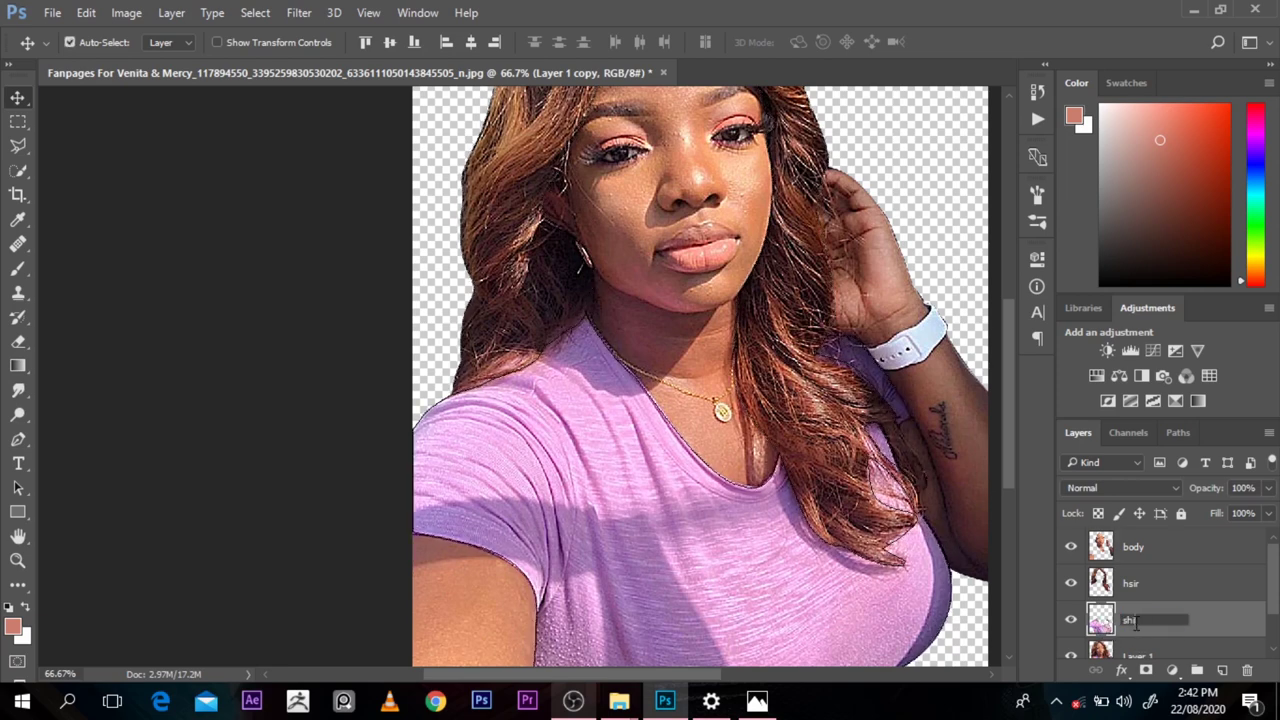
type("rt")
key("Return")
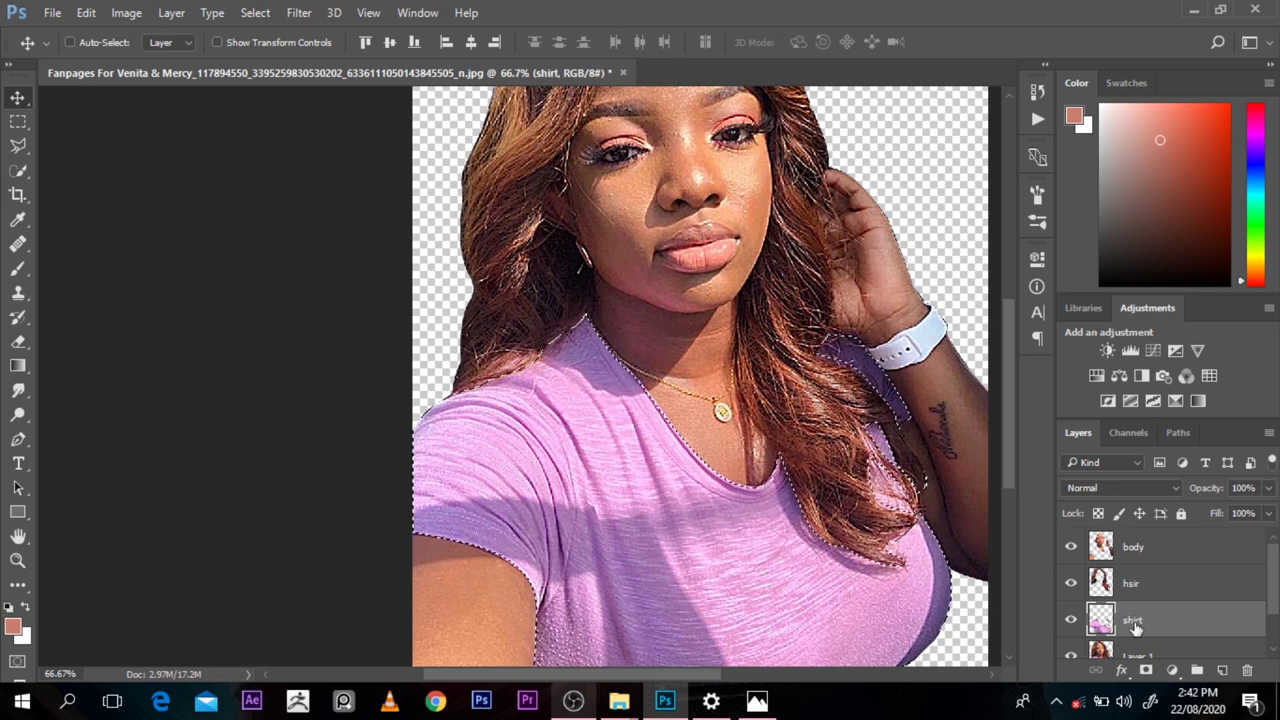
key("ctrl+d")
Step: Examine the separated portrait from hair to shirt at several magnifications and review the layer stack
left_click(999, 405)
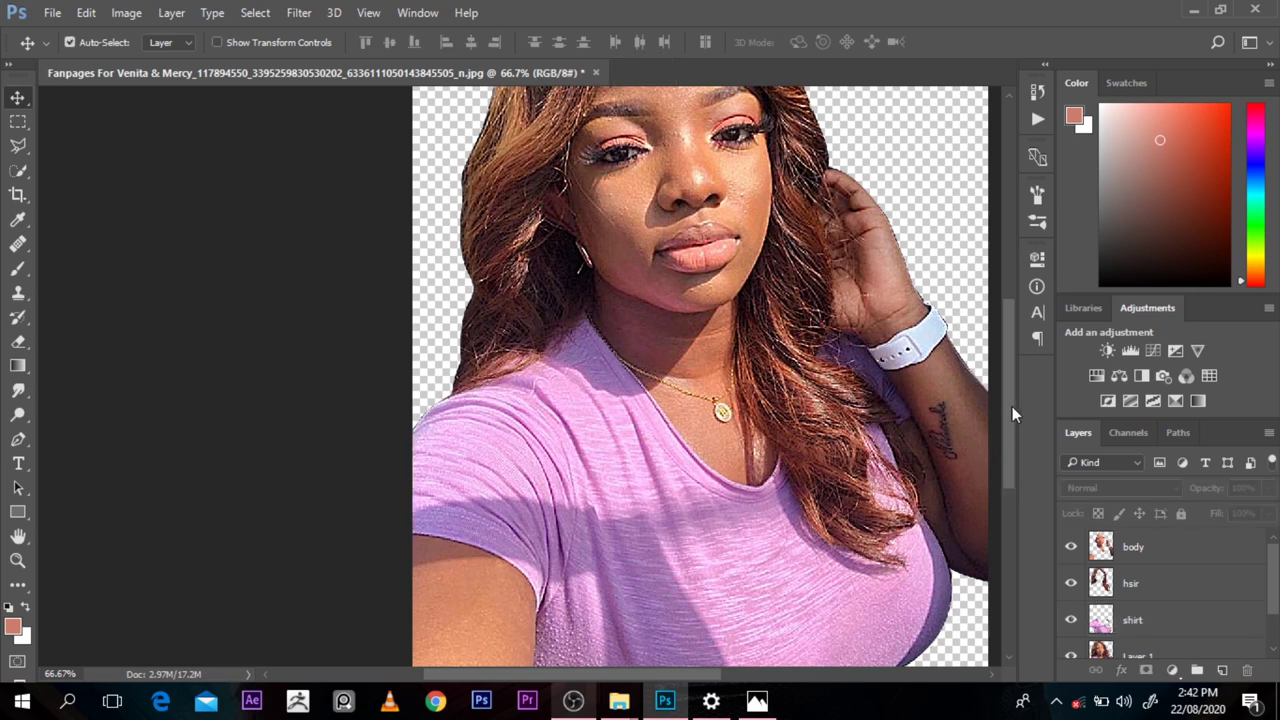
mouse_move(1012, 406)
left_mouse_down()
mouse_move(1014, 443)
mouse_move(1015, 429)
left_mouse_up()
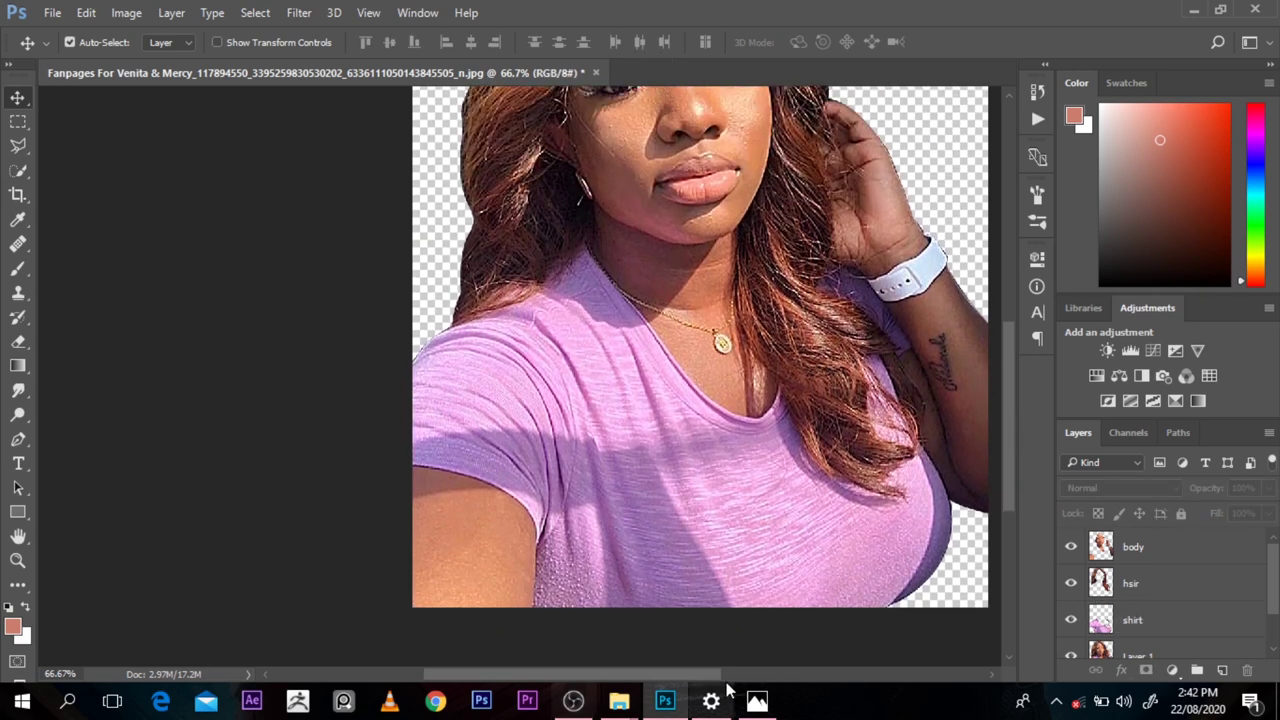
left_click_drag(697, 675, 722, 675)
mouse_move(1008, 470)
left_mouse_down()
mouse_move(1010, 423)
mouse_move(1014, 452)
left_mouse_up()
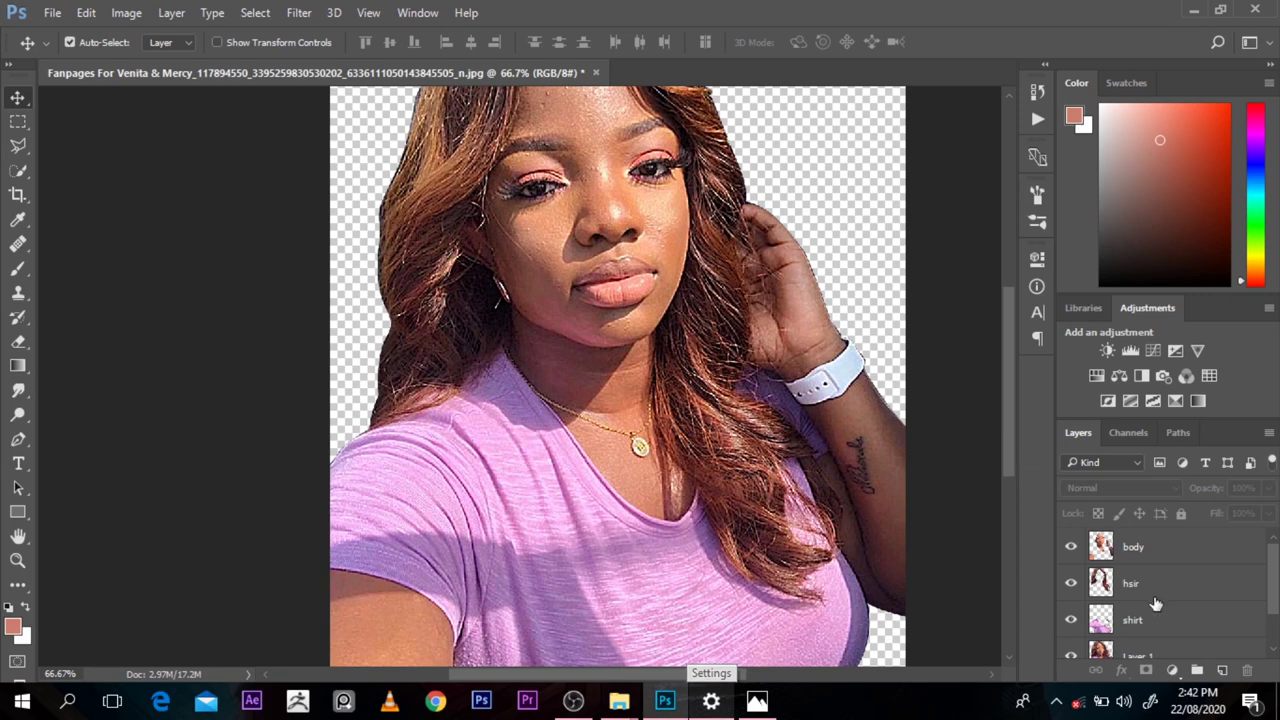
left_click_drag(1275, 602, 1275, 606)
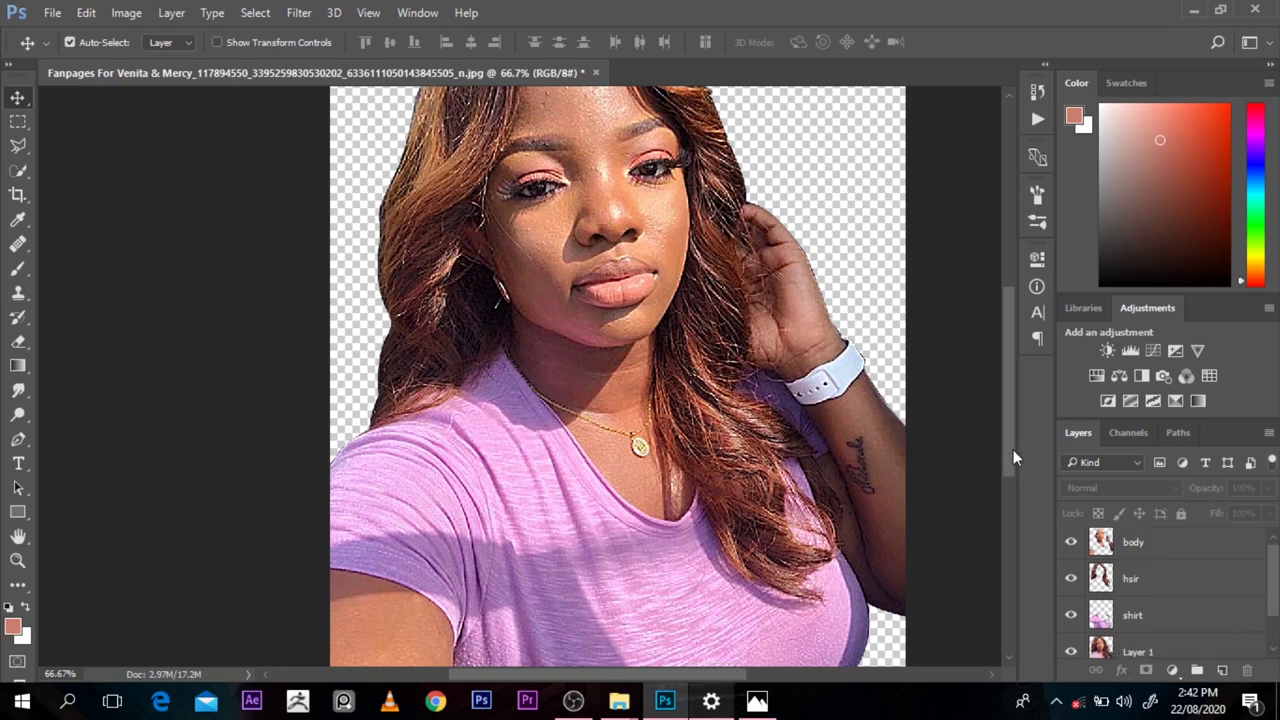
left_click_drag(1013, 449, 1001, 413)
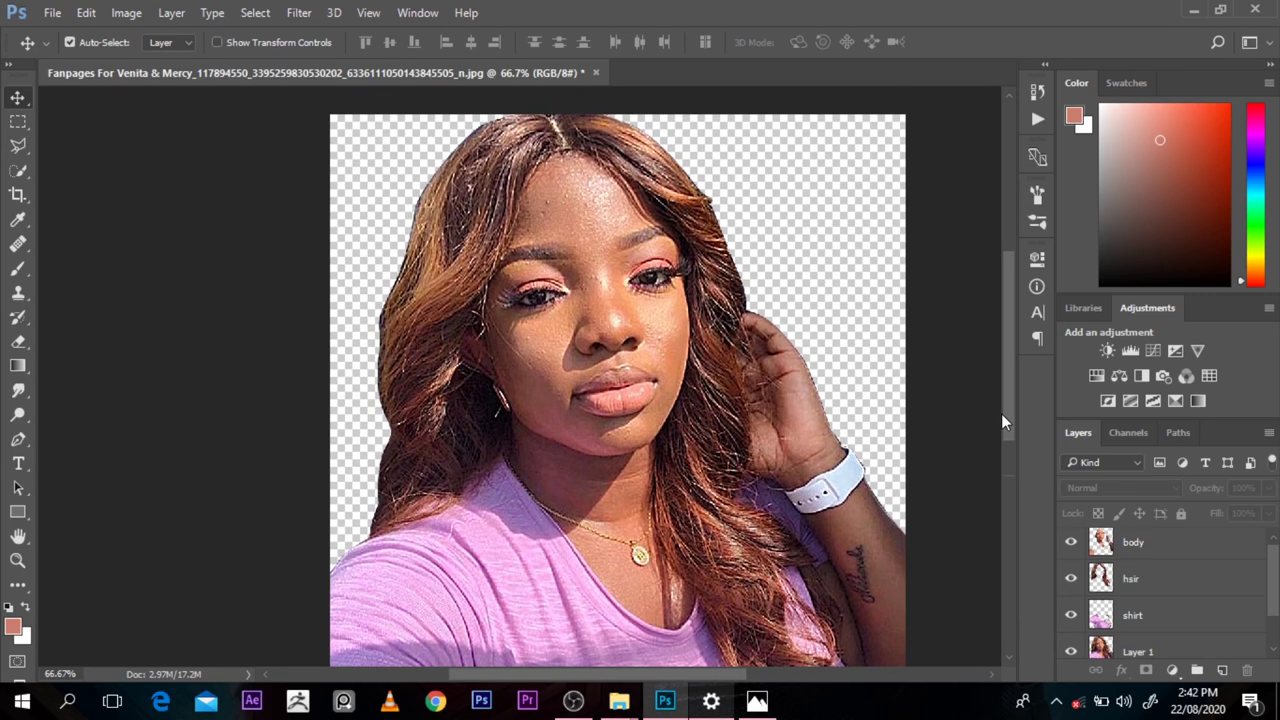
left_click(578, 298, "alt")
left_click(540, 341, "alt")
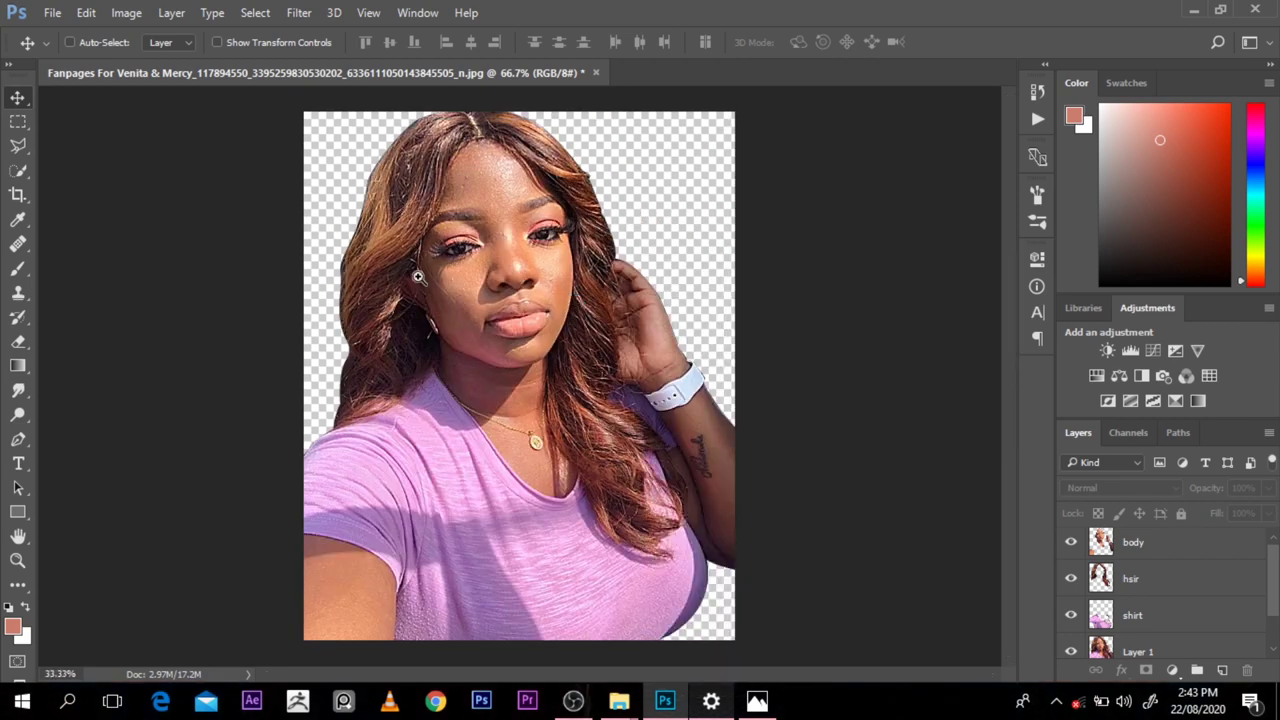
left_click(479, 292, "ctrl")
left_click(479, 292, "ctrl")
left_click(479, 292, "ctrl")
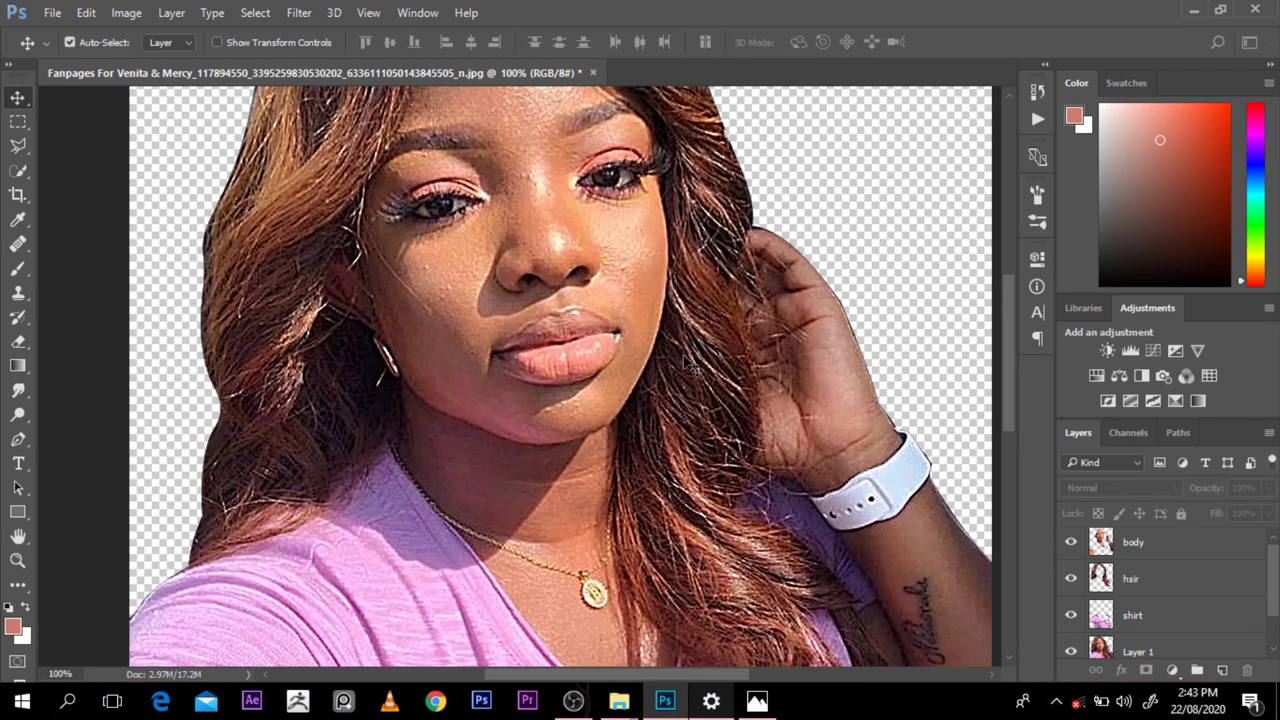
left_click(743, 305, "ctrl+alt")
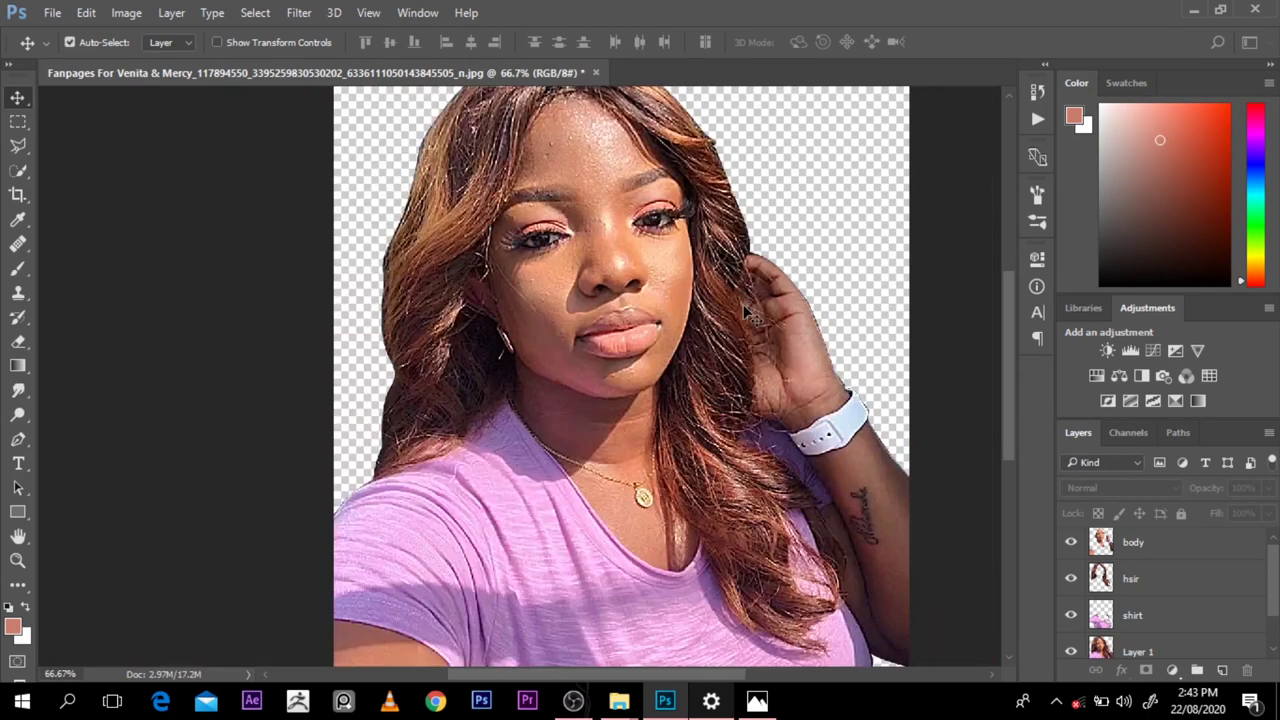
left_click_drag(1273, 596, 1273, 570)
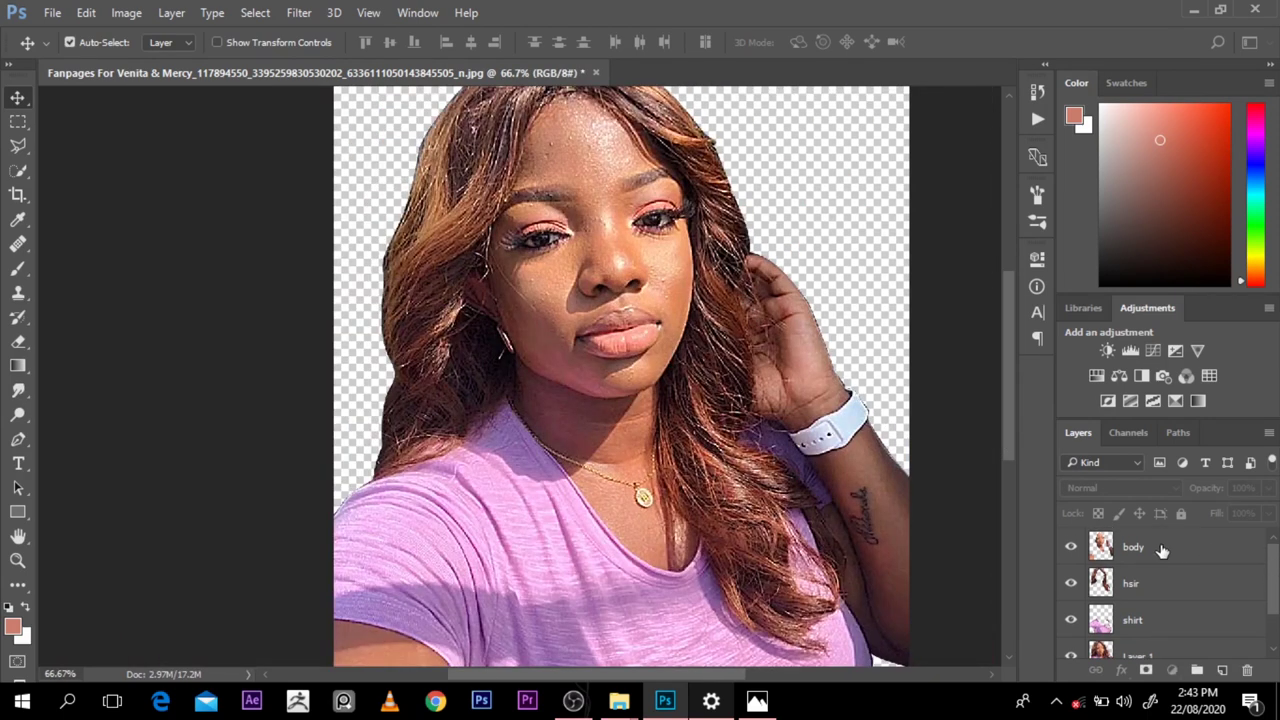
Step: On the body layer, trace the inner opening of her left eye with the Pen tool
left_click(1162, 550)
left_click_drag(1009, 426, 980, 342)
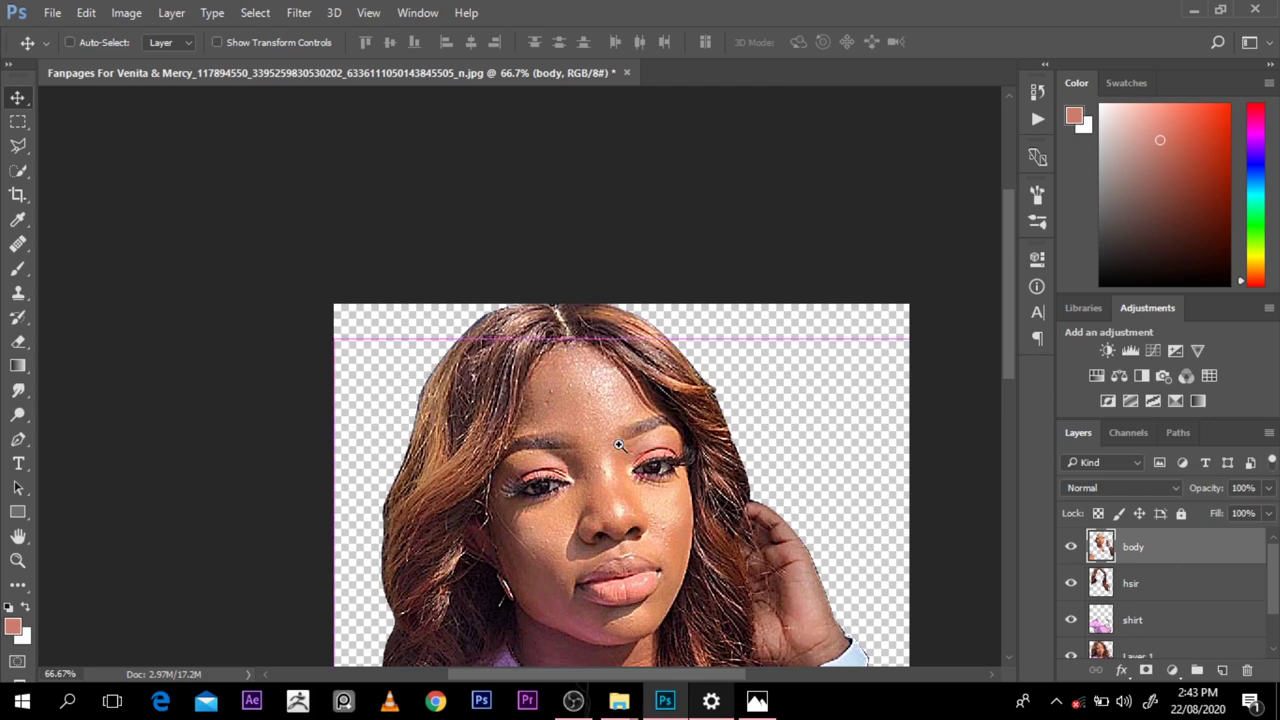
left_click(619, 445, "ctrl")
left_click(619, 444, "ctrl")
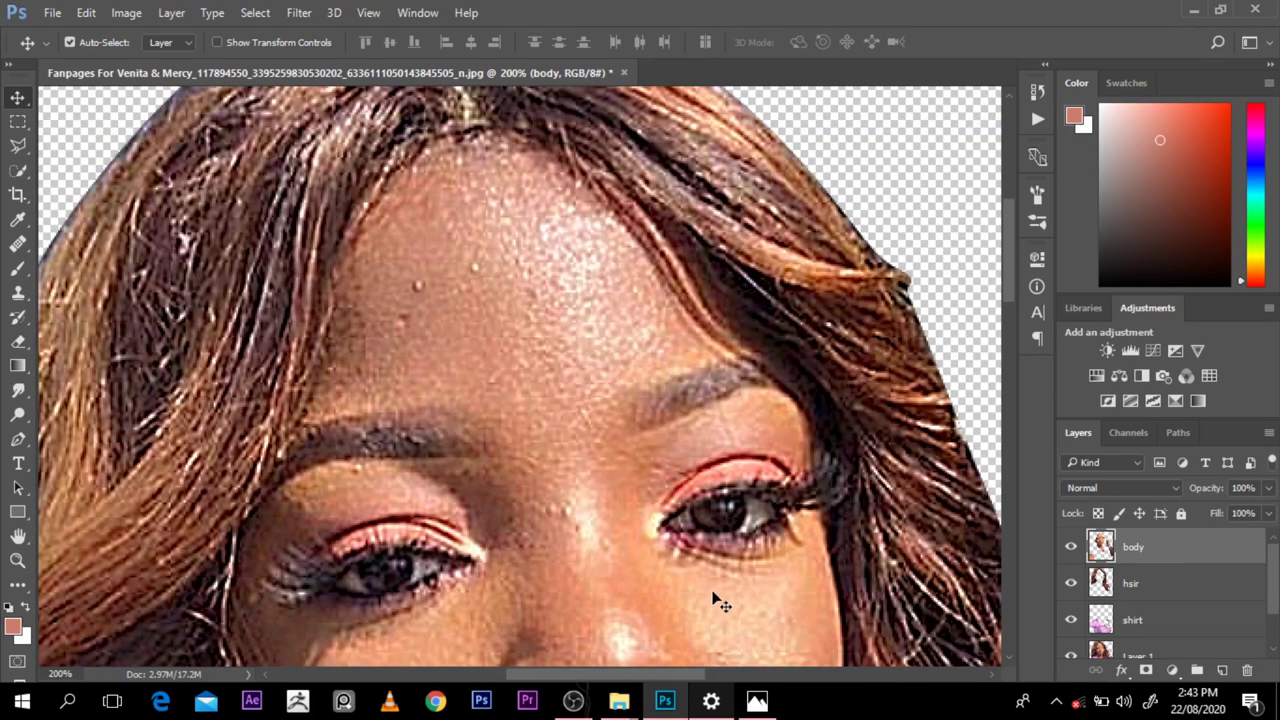
left_click(765, 503, "alt")
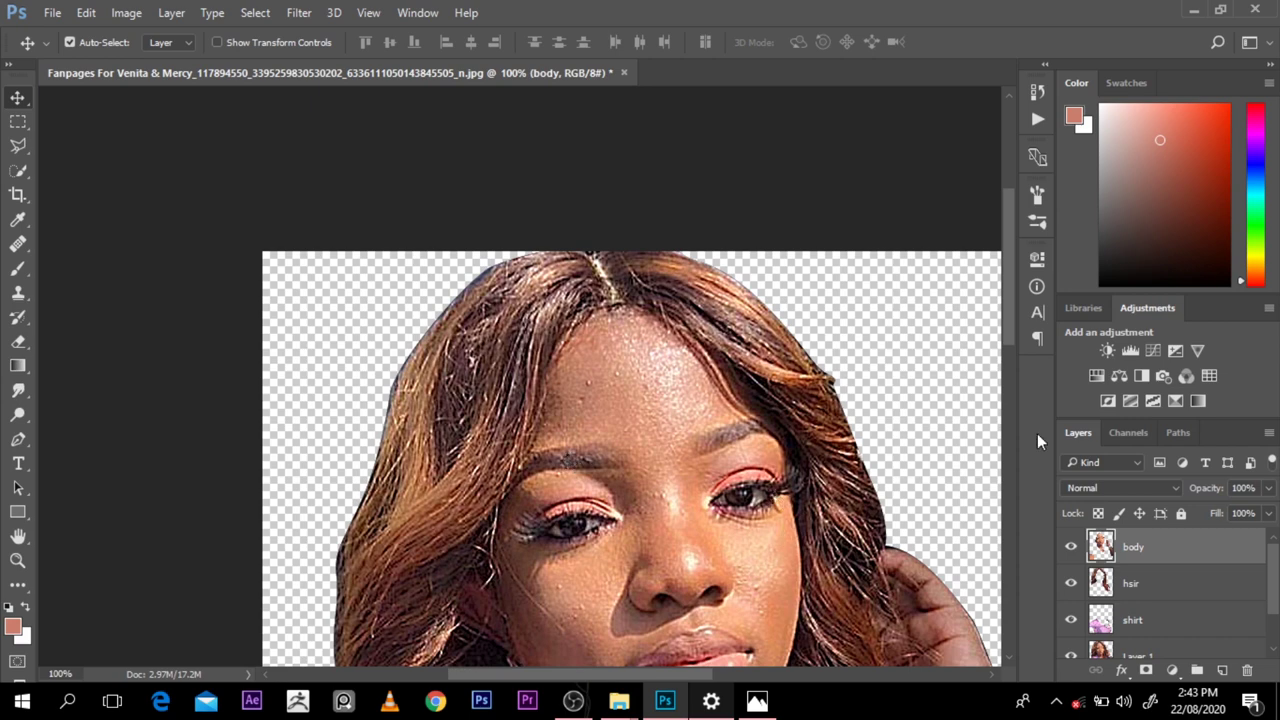
mouse_move(1011, 335)
left_mouse_down()
mouse_move(1027, 453)
mouse_move(1026, 346)
left_mouse_up()
key("p")
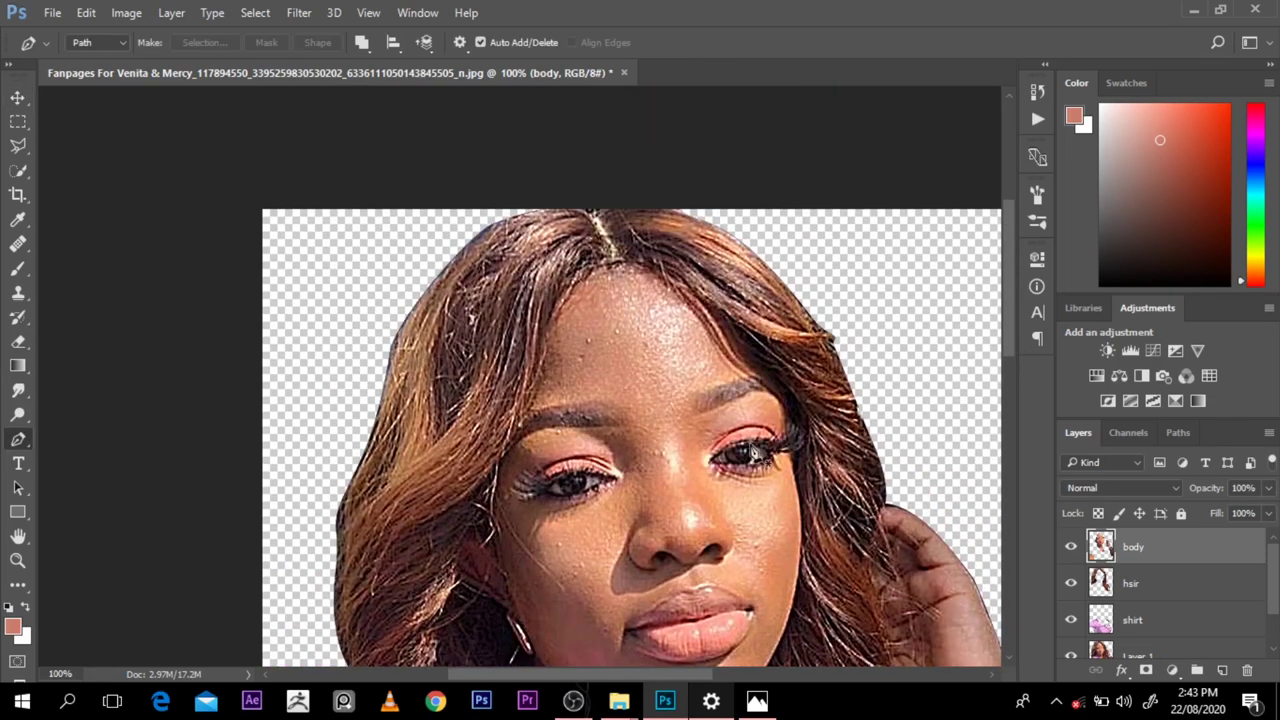
left_click(713, 463)
left_click_drag(771, 459, 778, 477)
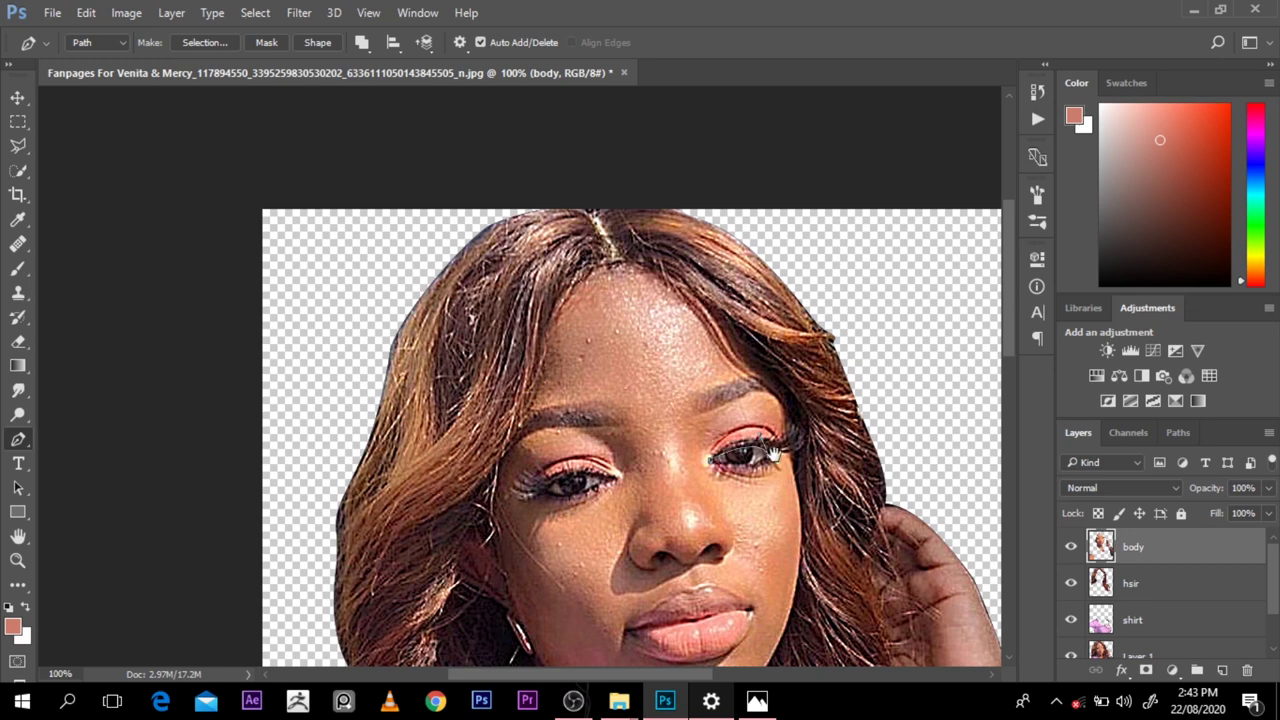
scroll(773, 455, "up", 2)
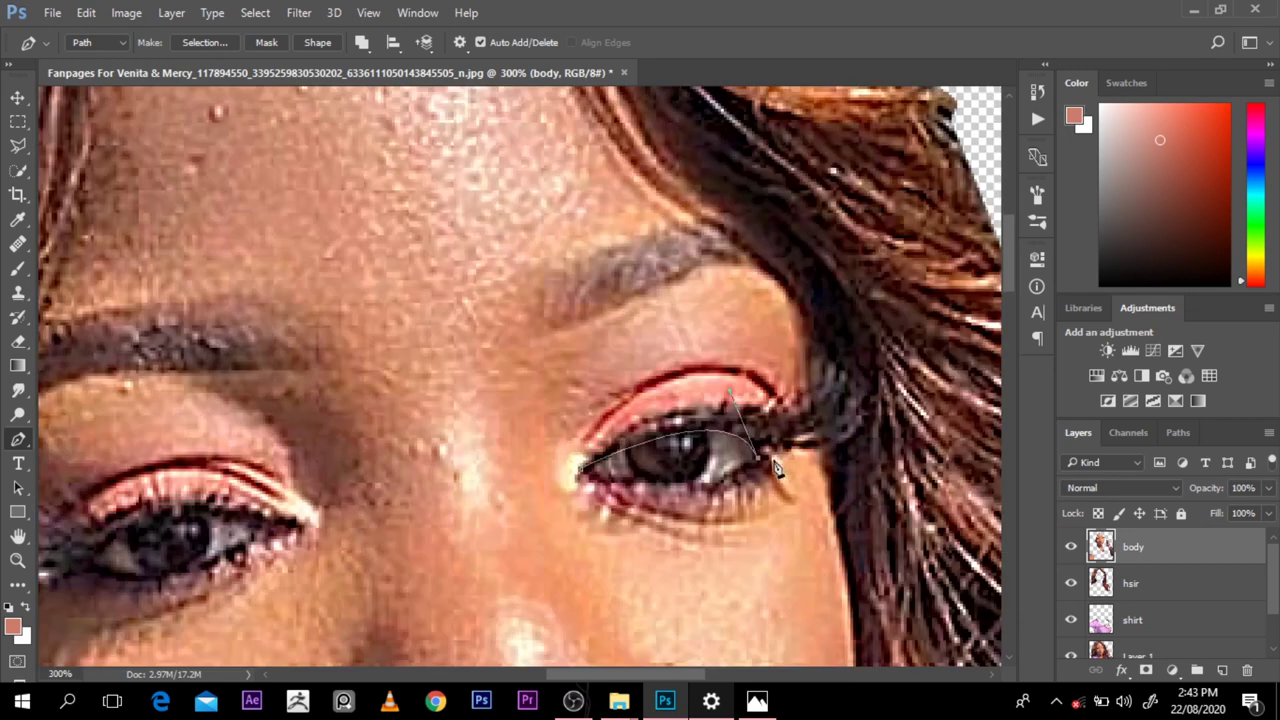
left_click(673, 485)
Step: Trace the eyelid and lashes around her left eye, convert the path to a selection and copy the area to a new layer
left_click_drag(766, 533, 792, 509)
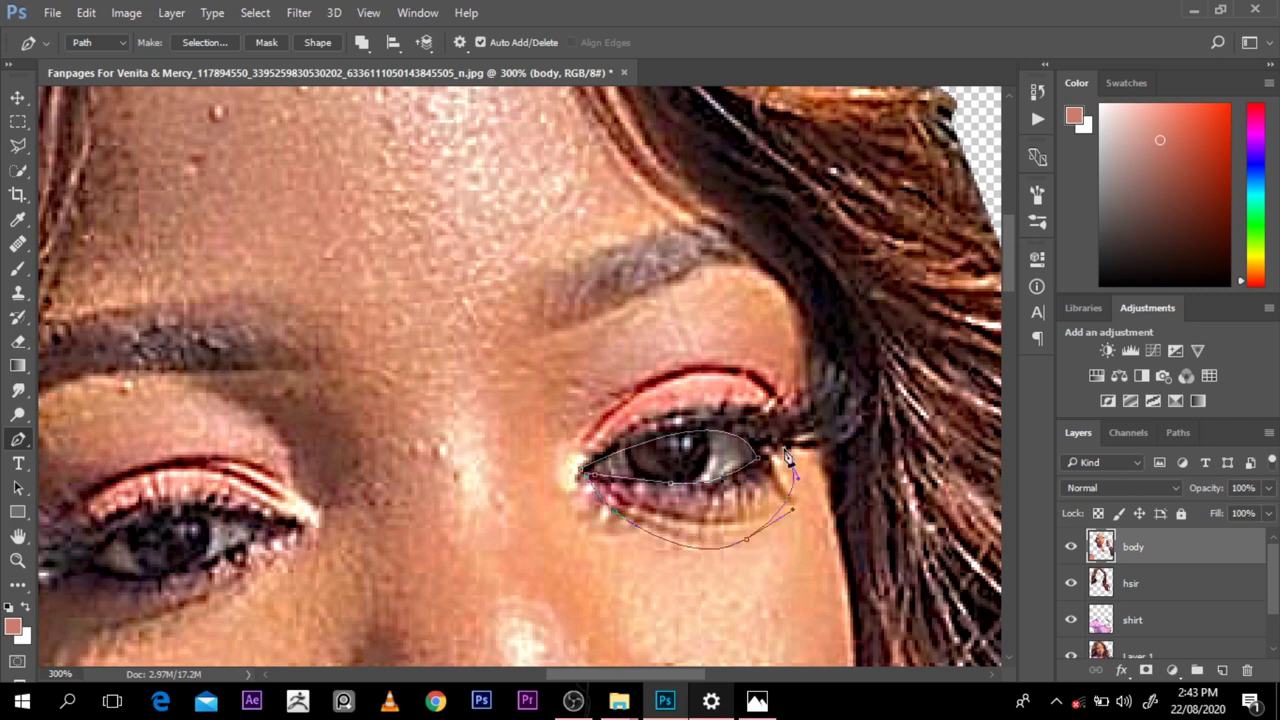
left_click_drag(846, 447, 858, 440)
left_click_drag(857, 381, 736, 364)
left_click_drag(632, 382, 590, 428)
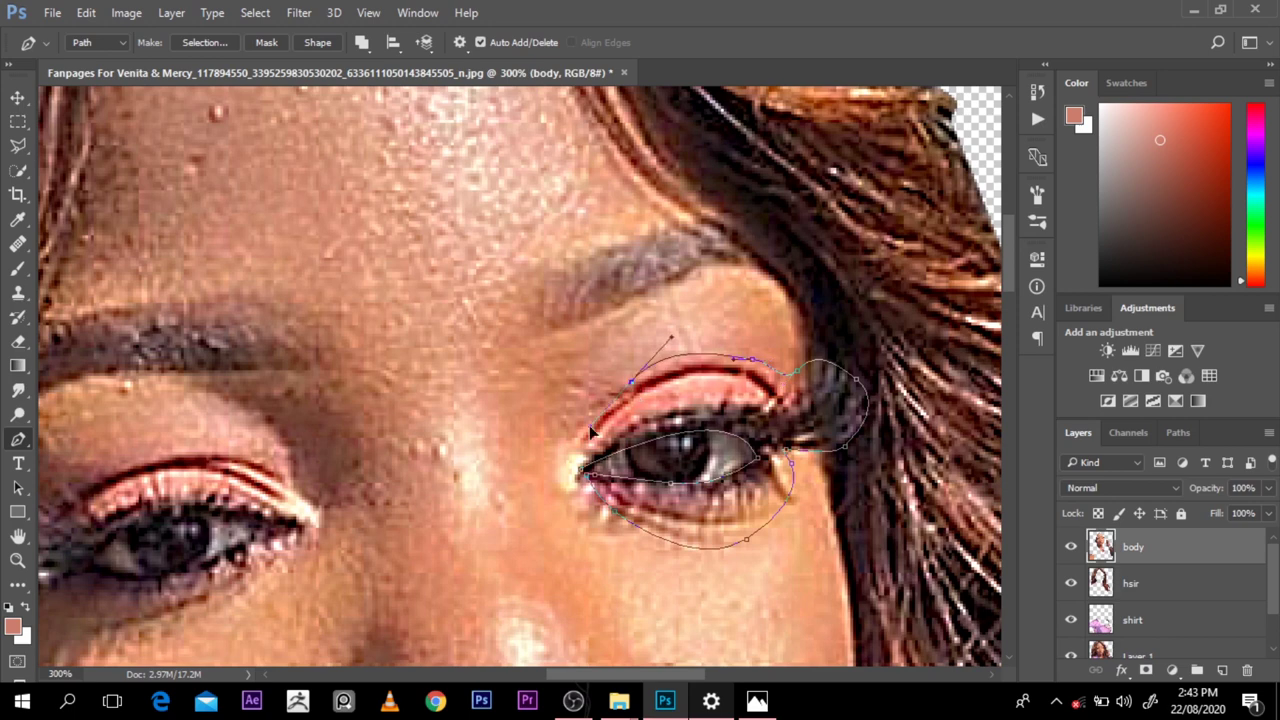
left_click(589, 480)
left_click_drag(608, 503, 632, 501)
key("ctrl+z")
left_click(568, 462, "ctrl")
key("ctrl+Return")
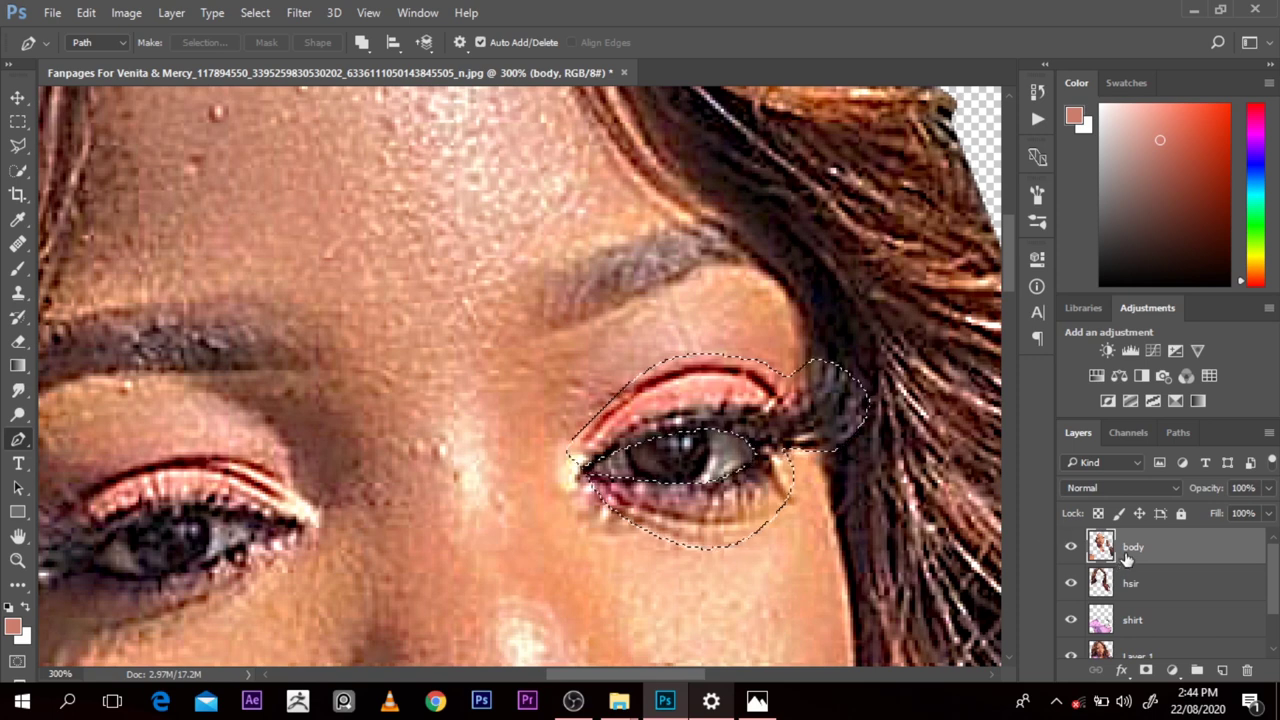
key("ctrl+j")
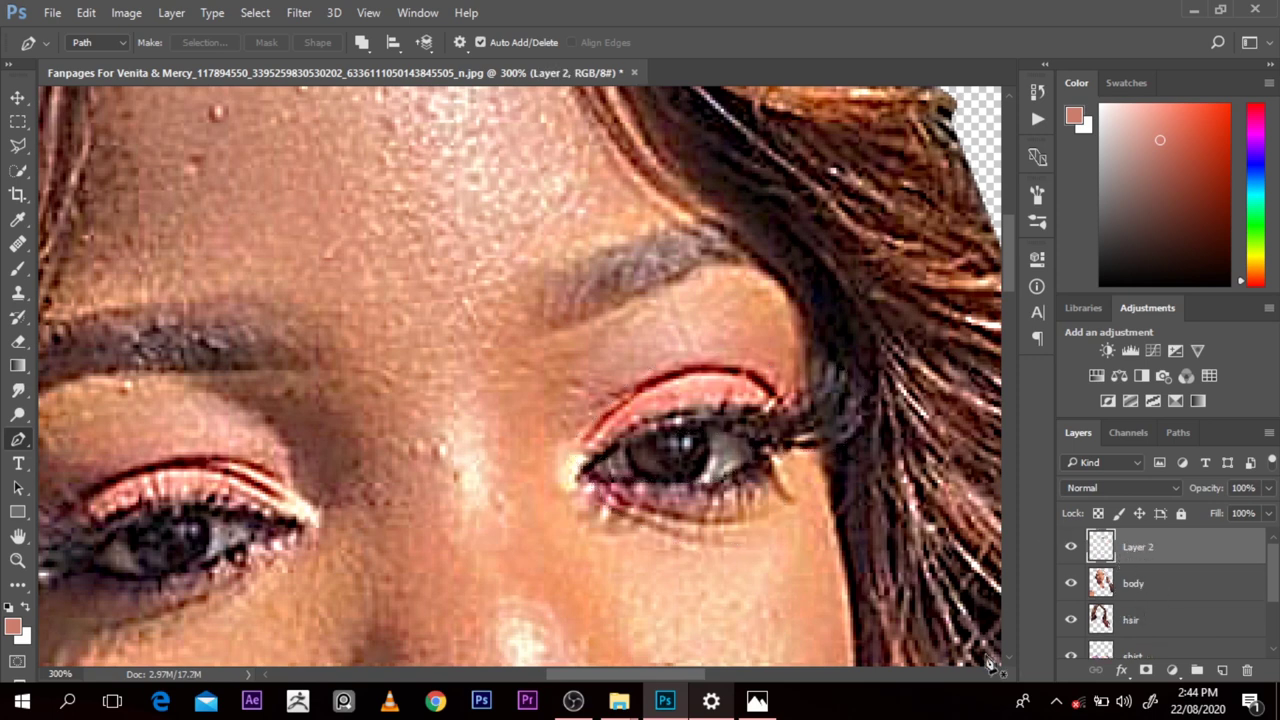
Step: Outline her right eye with its lid and lashes using the Pen tool, and copy that area from the body layer to a new layer
left_click_drag(693, 669, 640, 671)
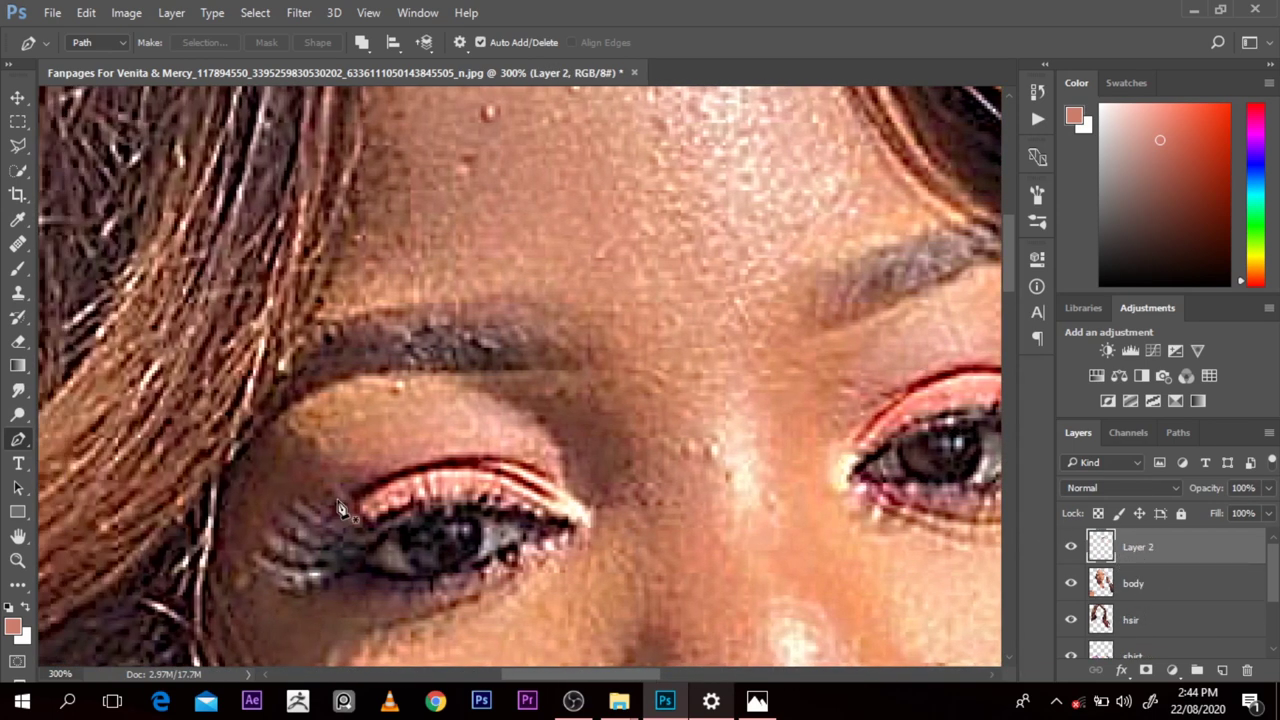
left_click(250, 574)
left_click_drag(304, 601, 550, 562)
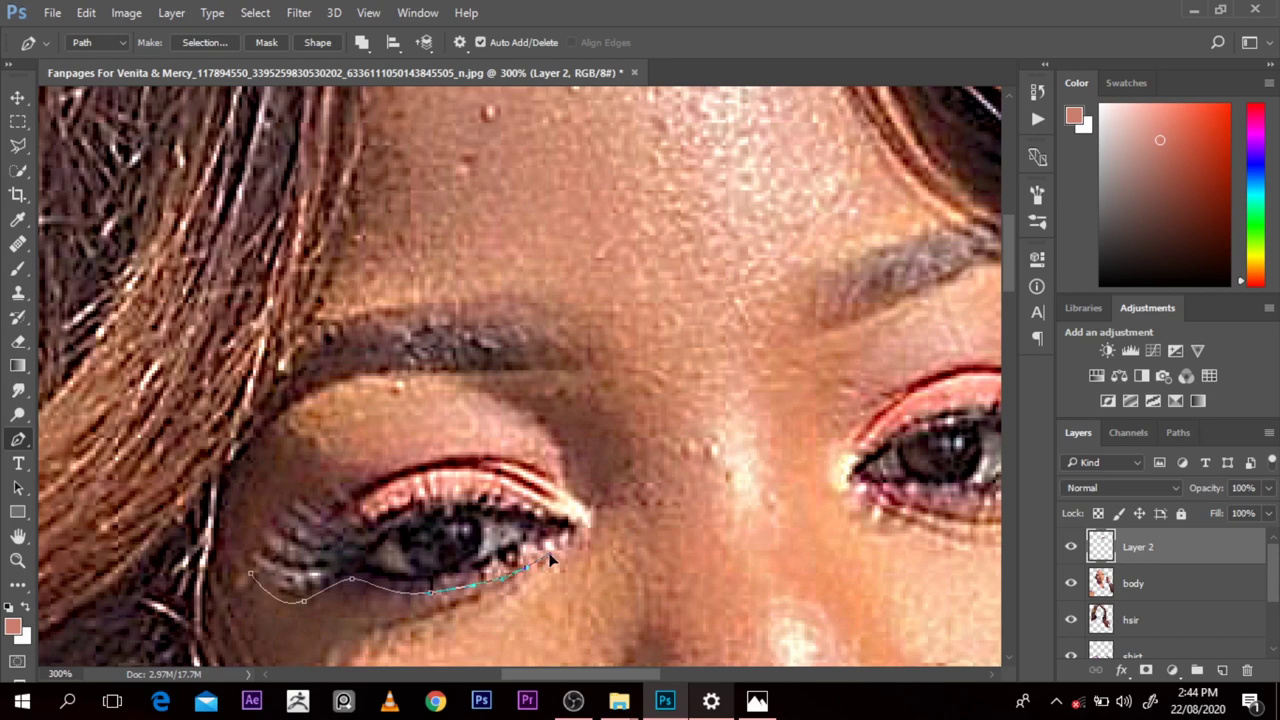
left_click(595, 522)
left_click_drag(373, 466, 307, 495)
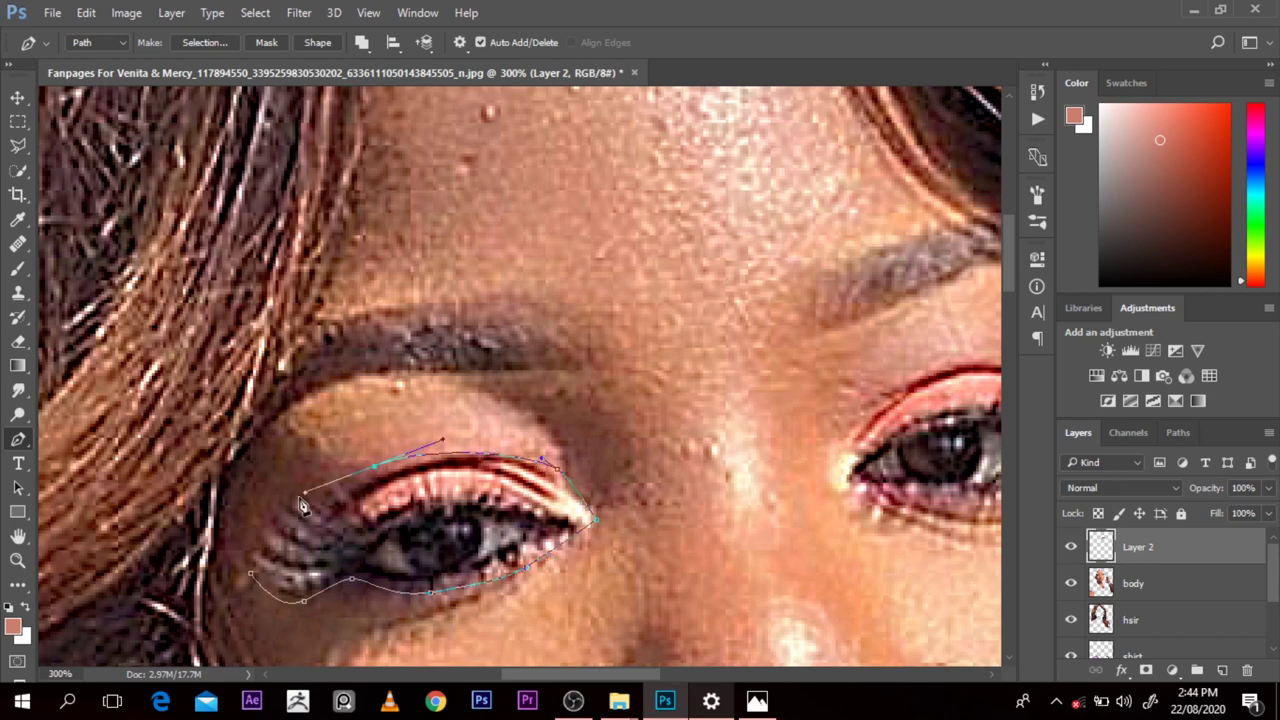
left_click(248, 562)
key("ctrl+Return")
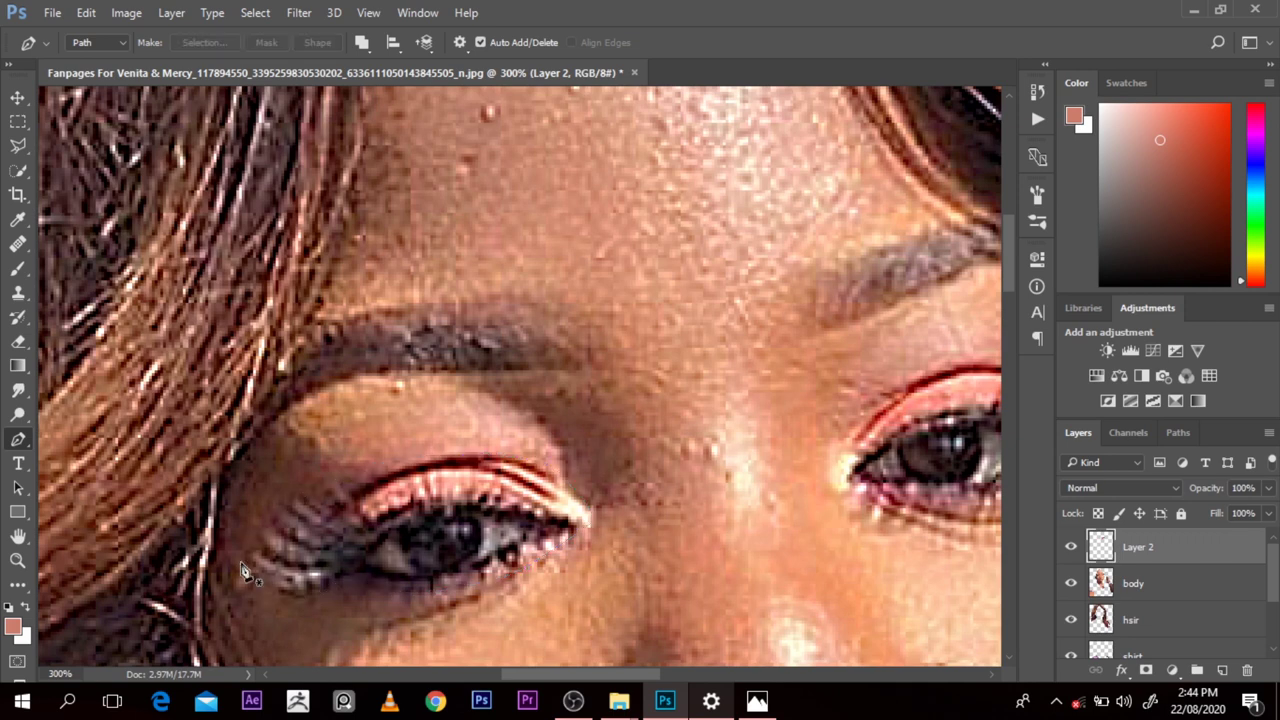
left_click(1148, 585)
key("ctrl+j")
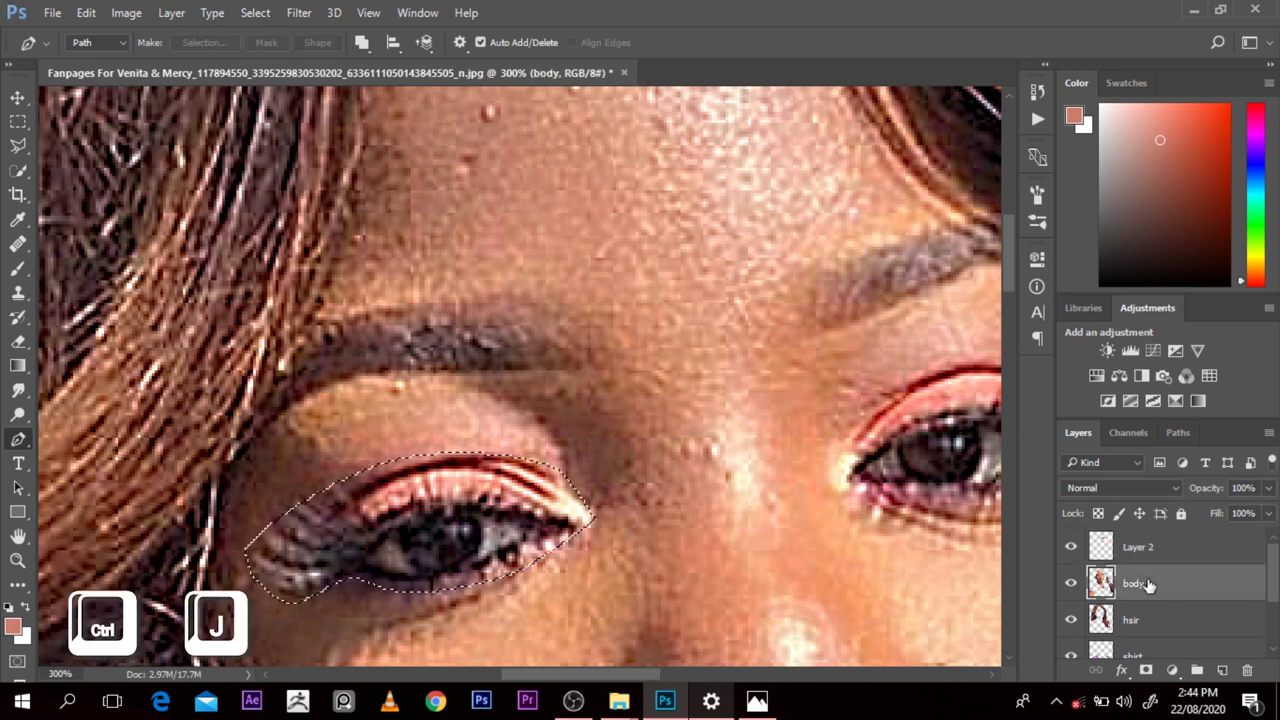
Step: Merge the copied right eye with Layer 2 and load the merged layer's outline as a selection
left_click(1135, 546, "ctrl")
key("ctrl+e")
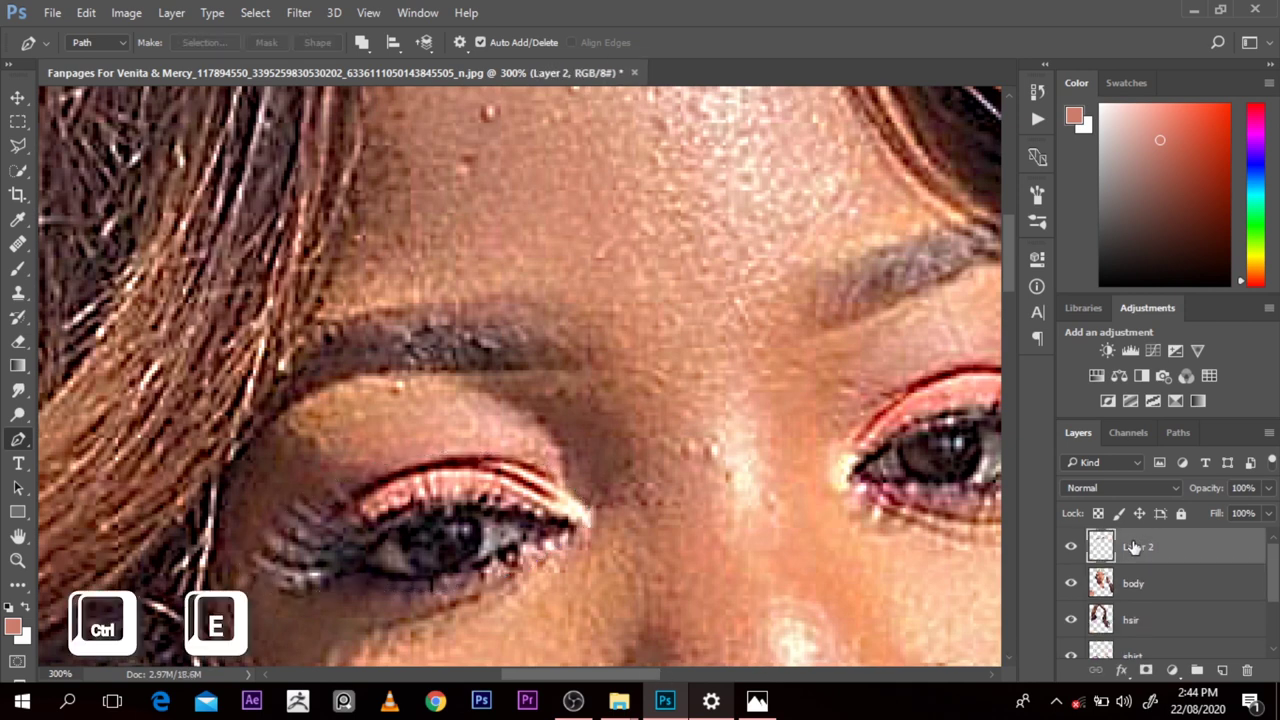
left_click(1102, 552, "ctrl")
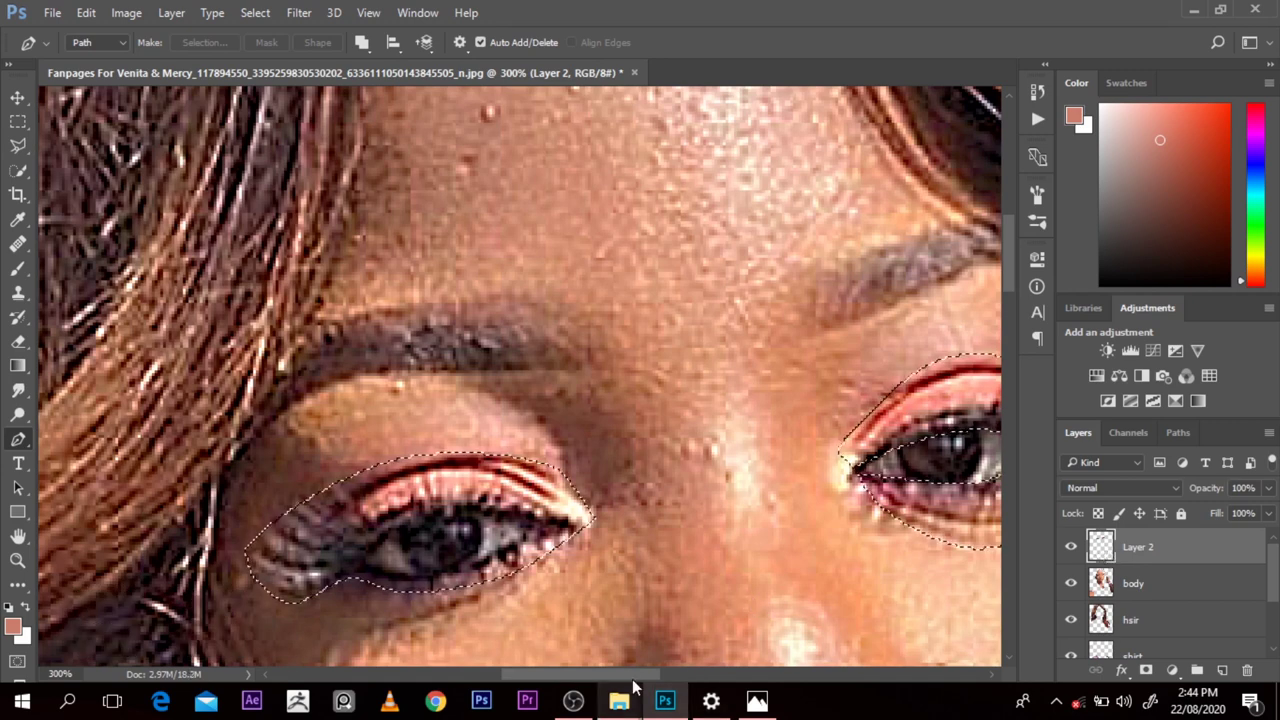
scroll(260, 545, "right", 3)
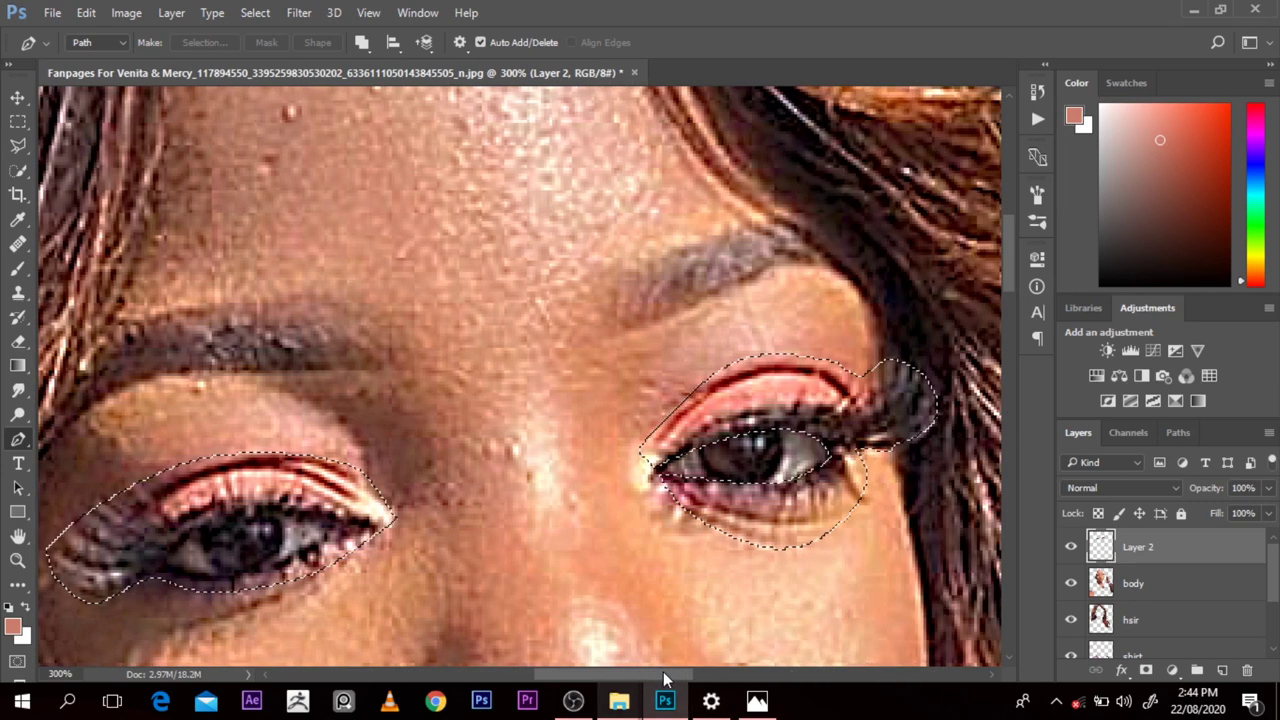
Step: Trace the inner opening of her right eye with the Pen tool and convert the path to a selection
left_click(170, 561)
left_click(187, 535)
left_click(207, 528)
left_click(230, 520)
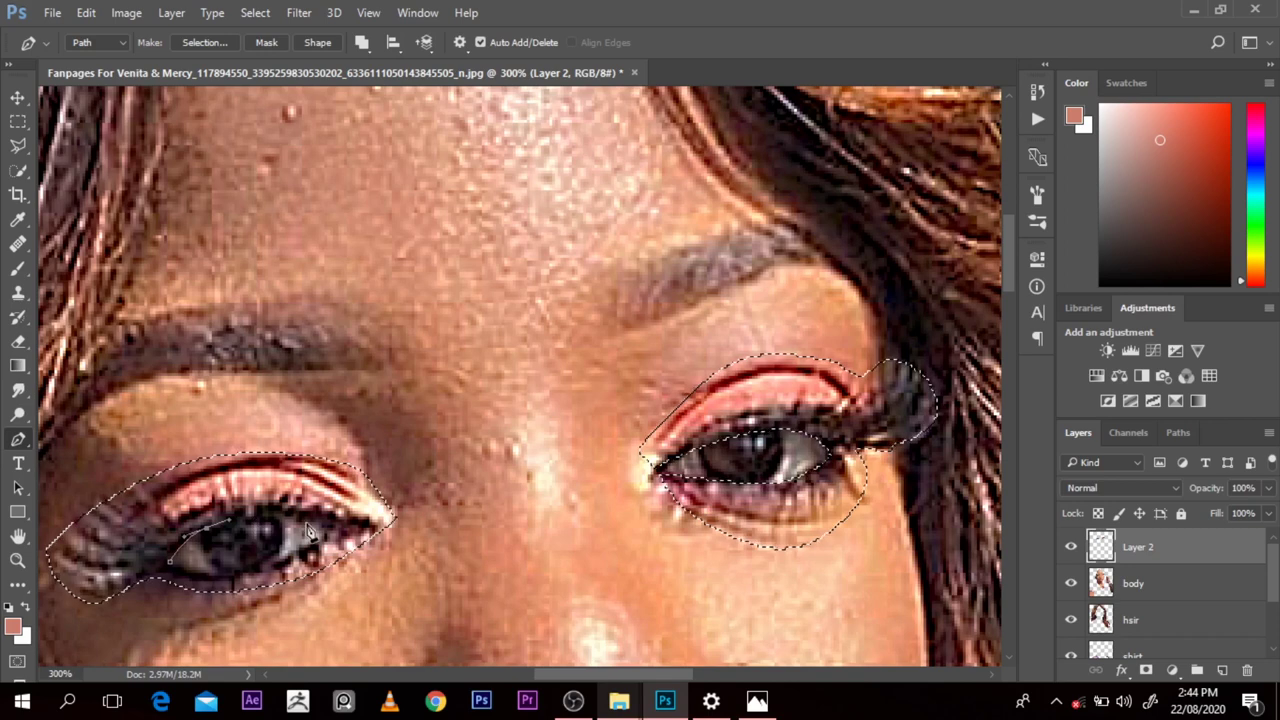
left_click_drag(328, 523, 347, 530)
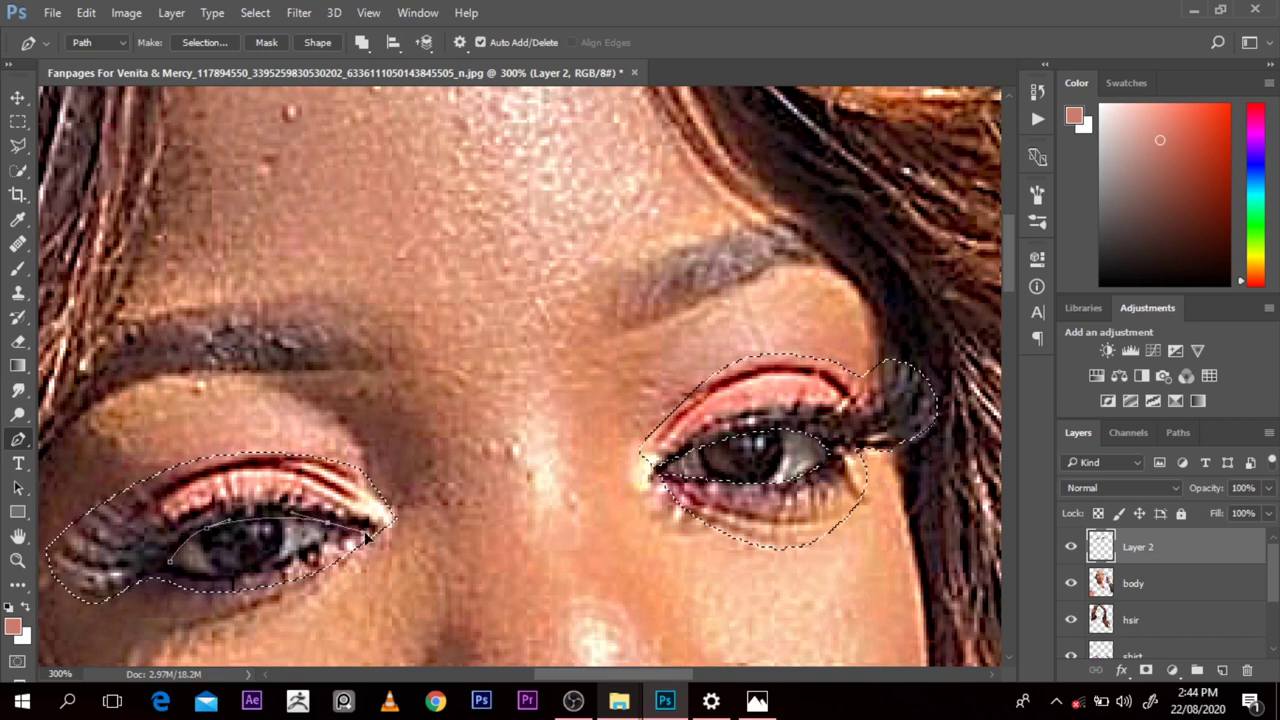
left_click(334, 535)
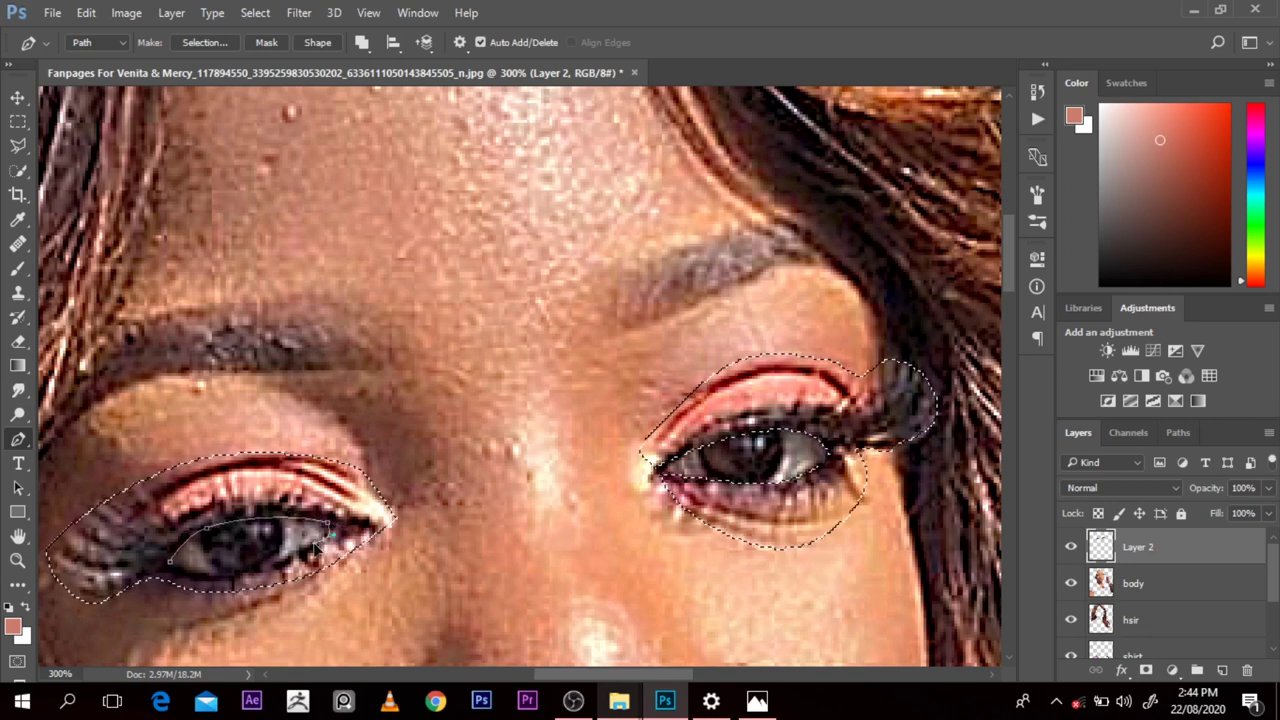
left_click_drag(172, 563, 137, 530)
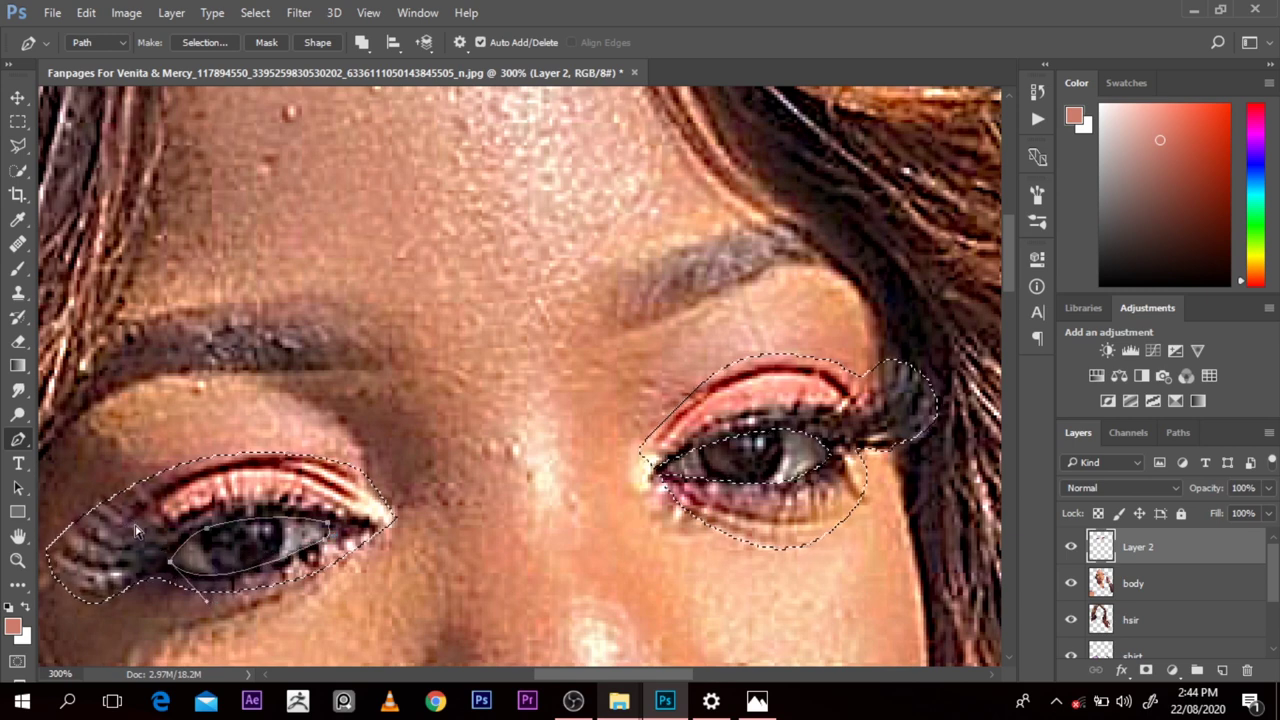
key("ctrl+Return")
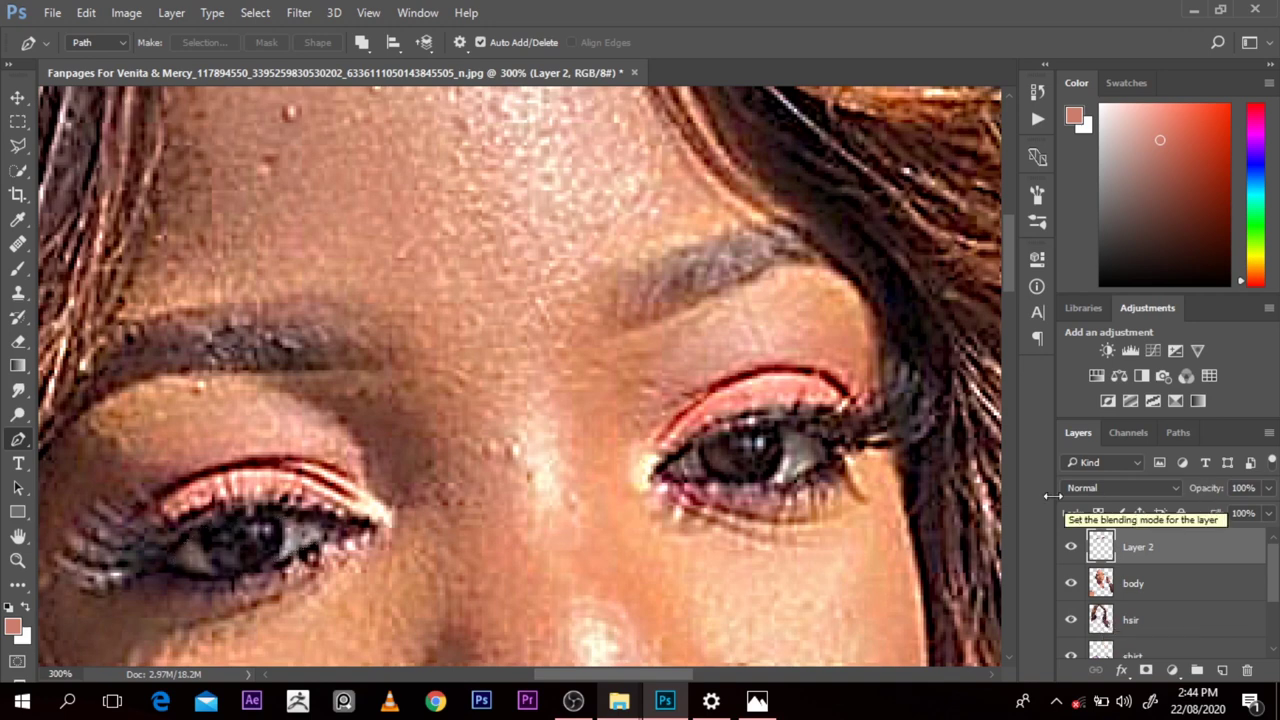
Step: Outline her right eyebrow with the Pen tool and copy the selected area from Layer 1 to a new layer
scroll(740, 315, "down", 1)
left_click(265, 420)
left_click_drag(352, 356, 399, 352)
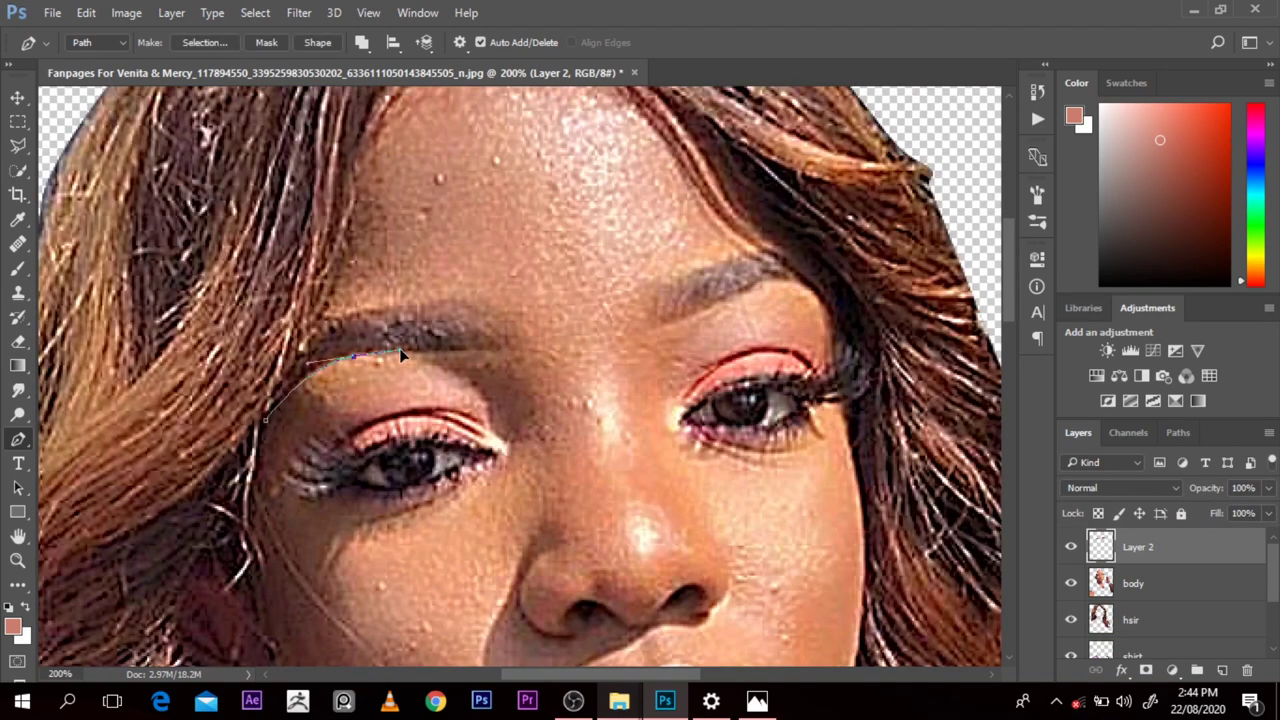
left_click(505, 347)
left_click_drag(476, 305, 450, 299)
left_click_drag(335, 322, 301, 347)
left_click_drag(265, 420, 261, 428)
key("ctrl+Return")
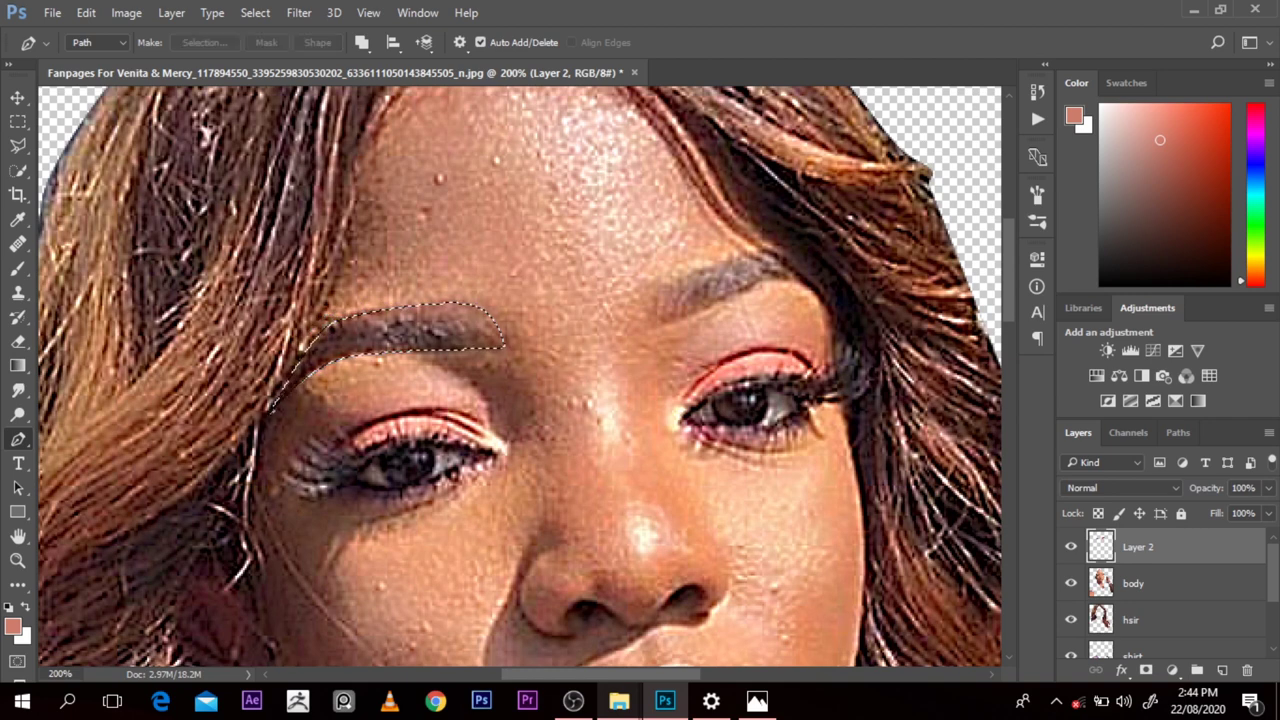
left_click(1141, 588)
scroll(1241, 561, "down", 2)
left_click(1170, 640)
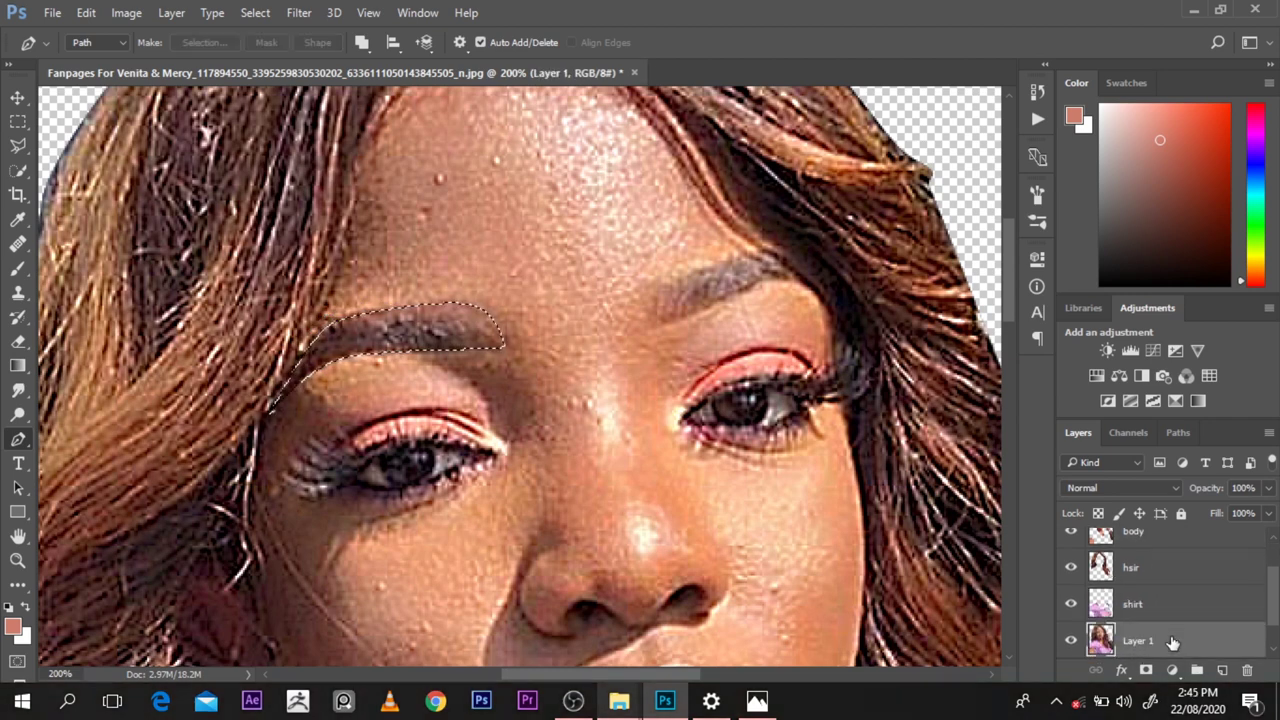
Step: Outline her left eyebrow with the Pen tool and copy the selected area from Layer 1 to a new layer
left_click_drag(655, 306, 653, 330)
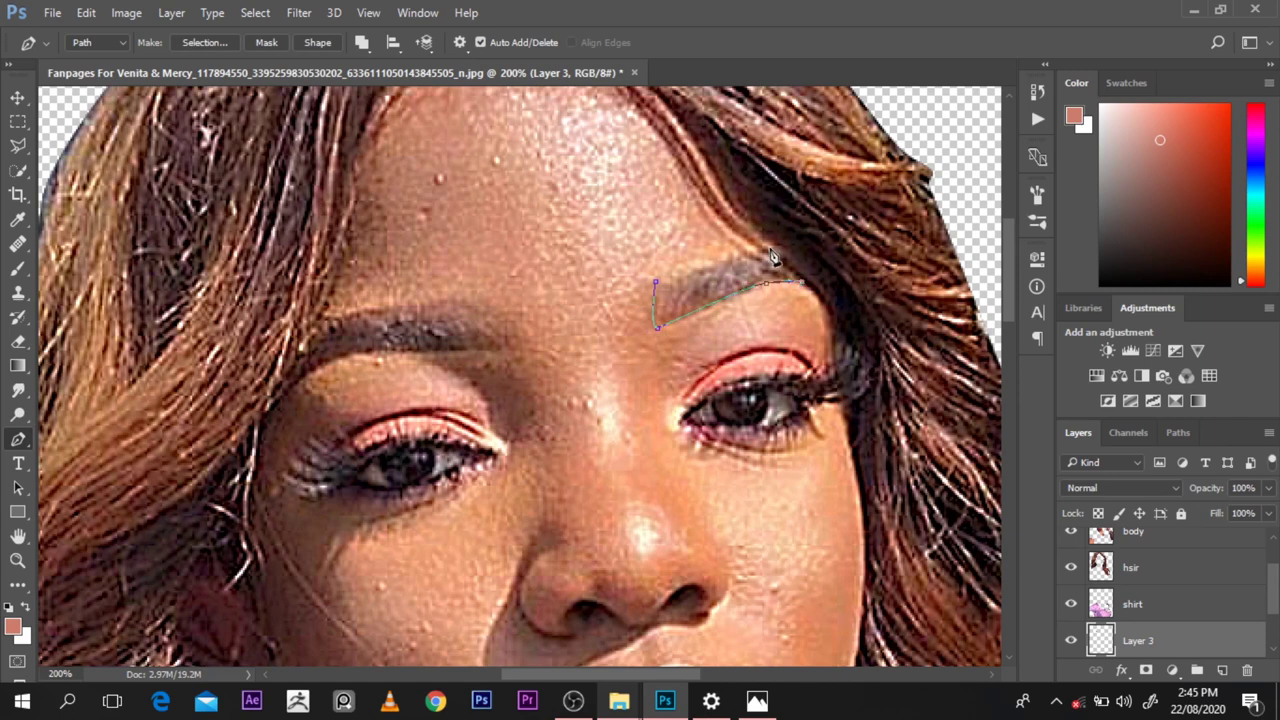
left_click_drag(762, 250, 726, 262)
left_click(656, 282)
key("ctrl+Return")
scroll(1228, 624, "down", 2)
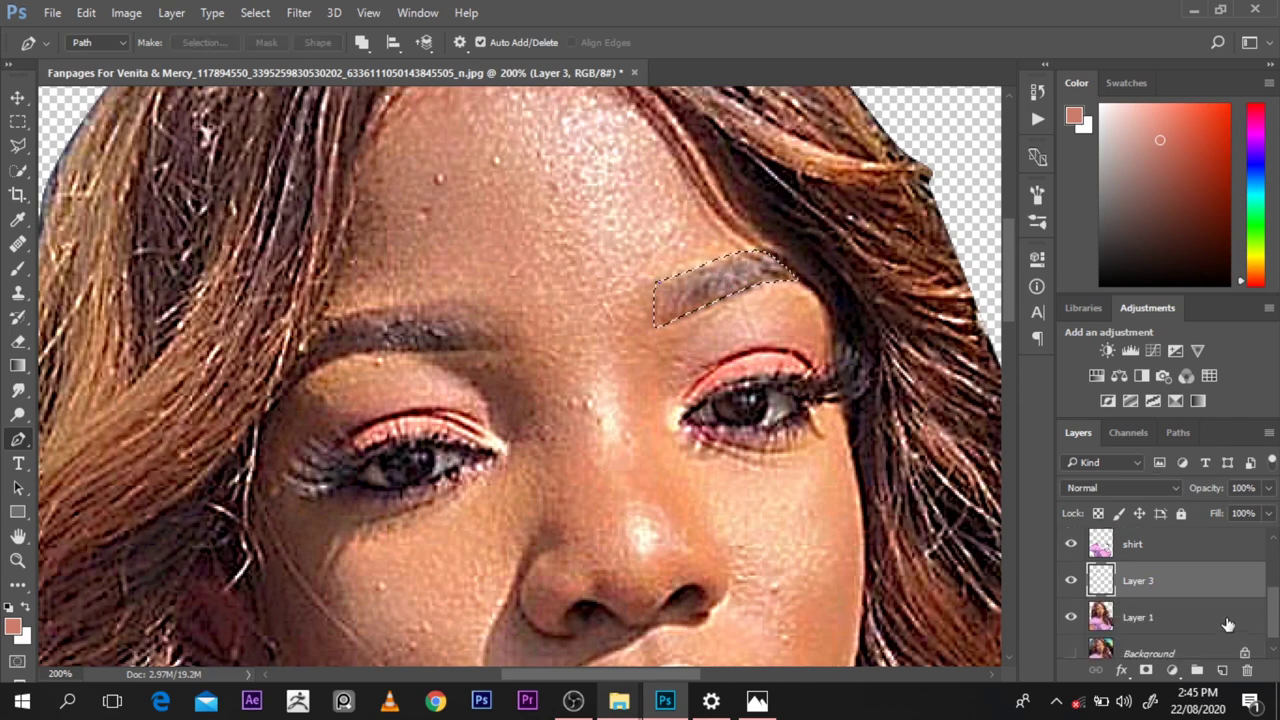
left_click(1228, 624)
key("ctrl+j")
Step: Merge the two eyebrow layers and move the merged layer directly below the body layer
left_click(1180, 582, "ctrl")
key("ctrl+e")
left_click_drag(1180, 586, 1182, 606)
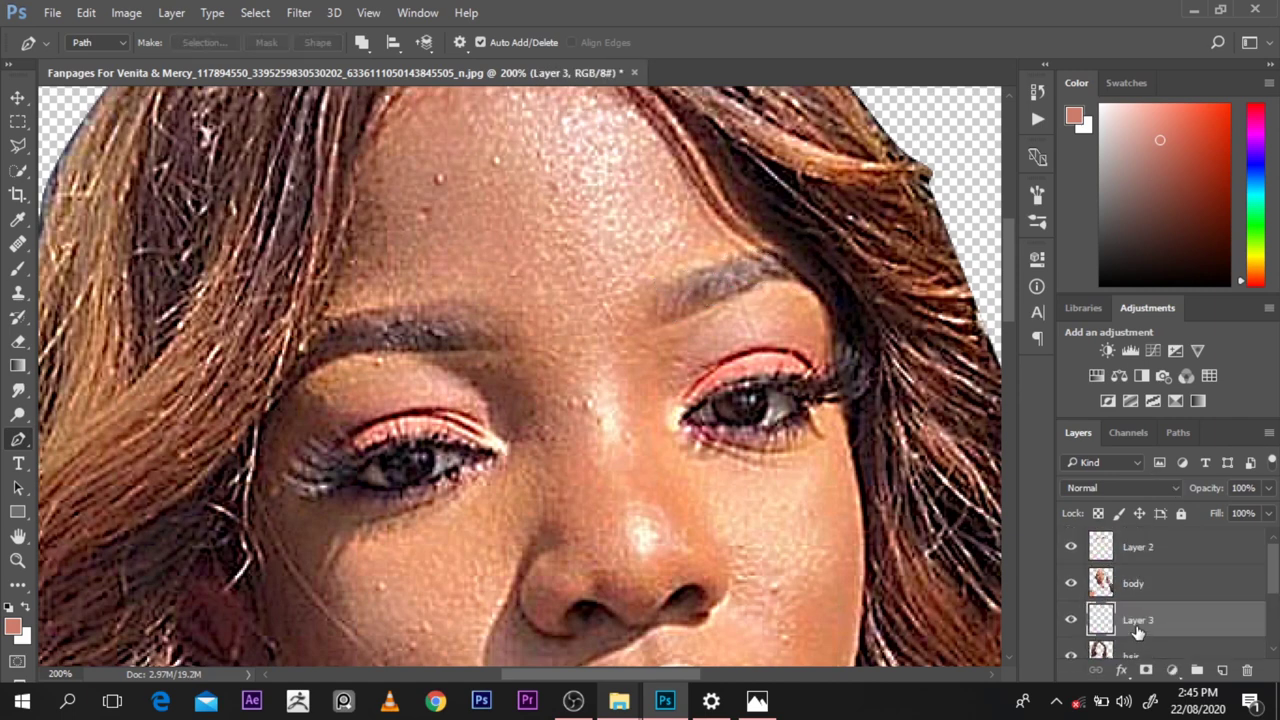
Step: Rename Layer 3 as "eye brow" and Layer 2 as "eye lashes", and save the document as a PSD file
double_click(1140, 620)
double_click(1140, 546)
key("Return")
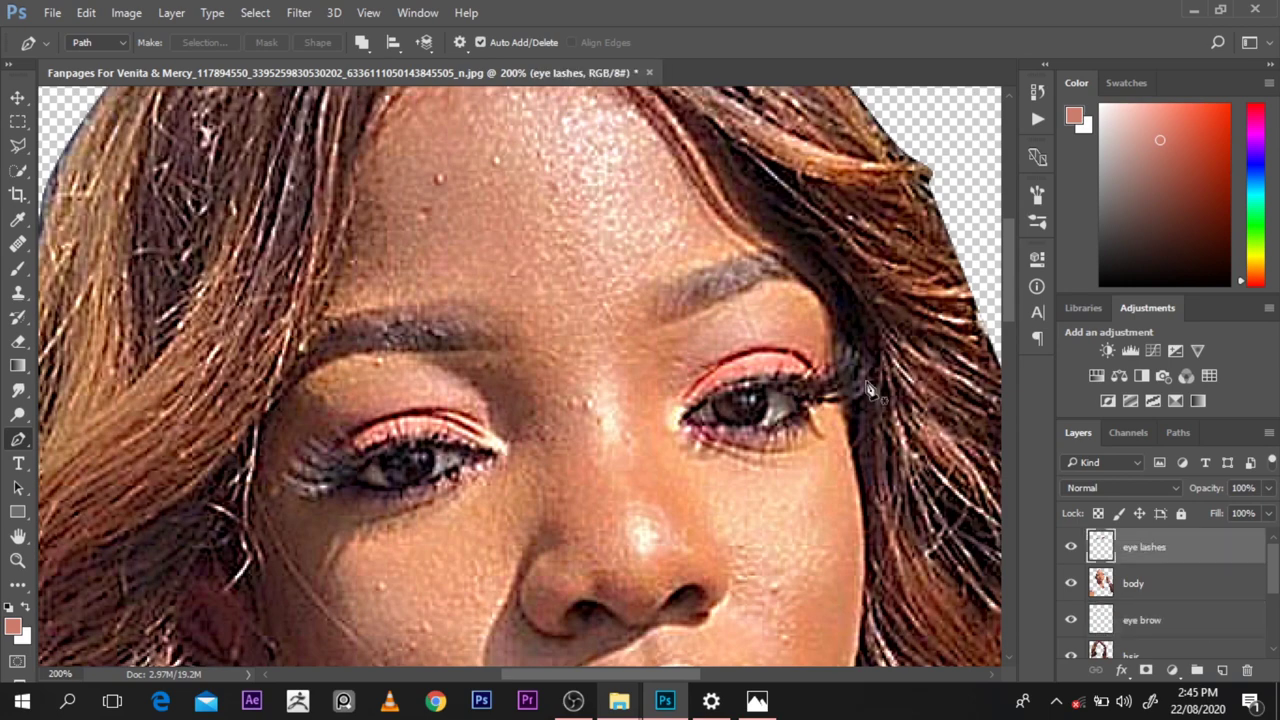
scroll(877, 393, "down", 2)
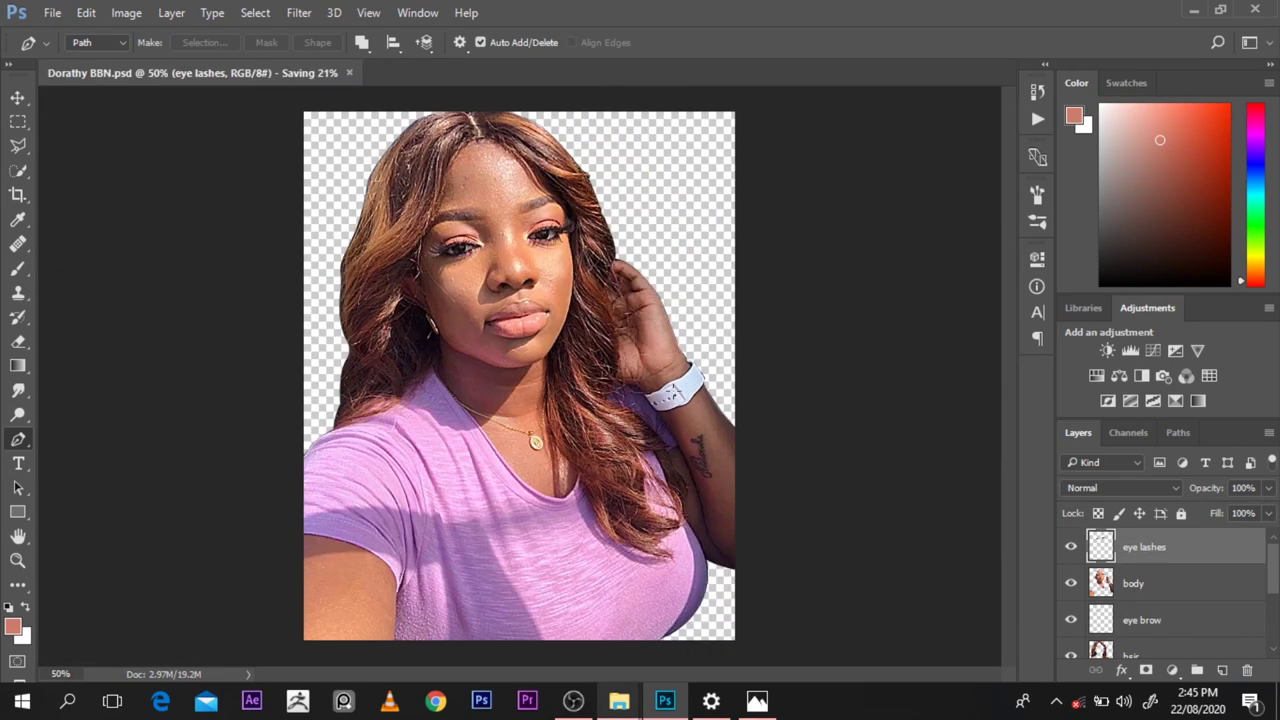
Step: Trace the white wristwatch with the Pen tool along the strap's upper edge, around its outer end and back along the lower edge
scroll(680, 390, "up", 3)
left_click(633, 400)
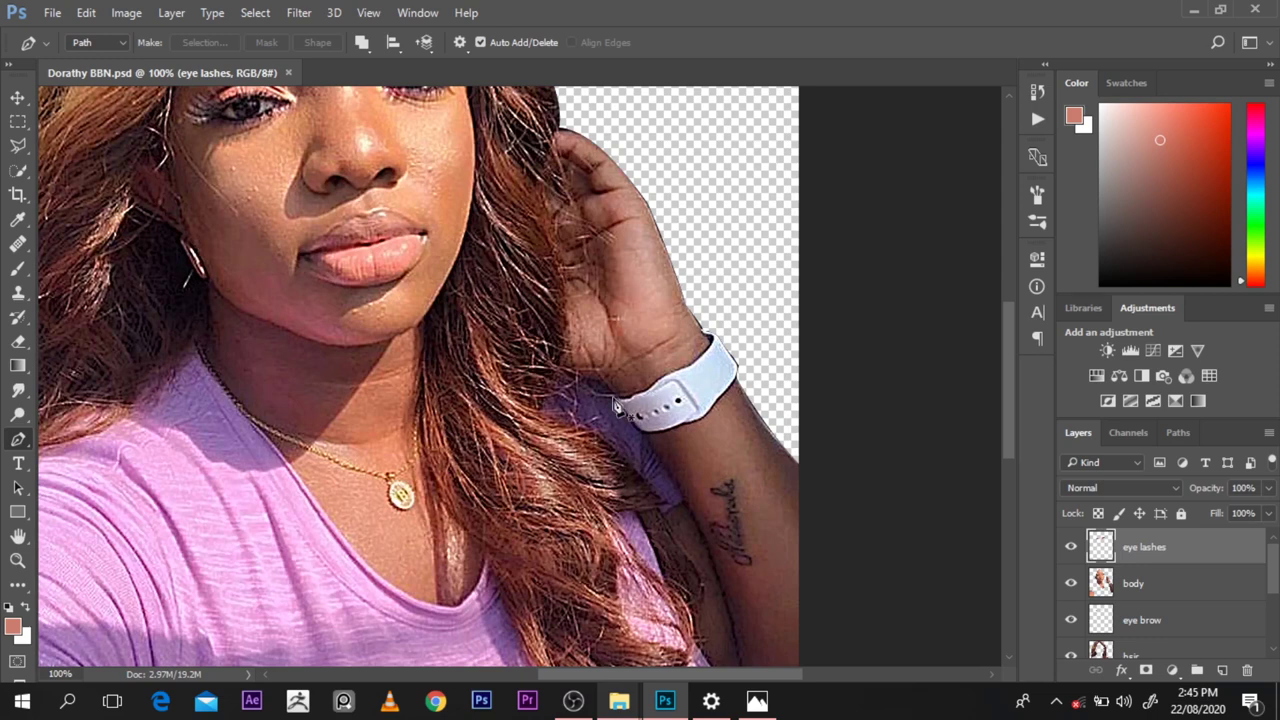
left_click_drag(633, 400, 657, 392)
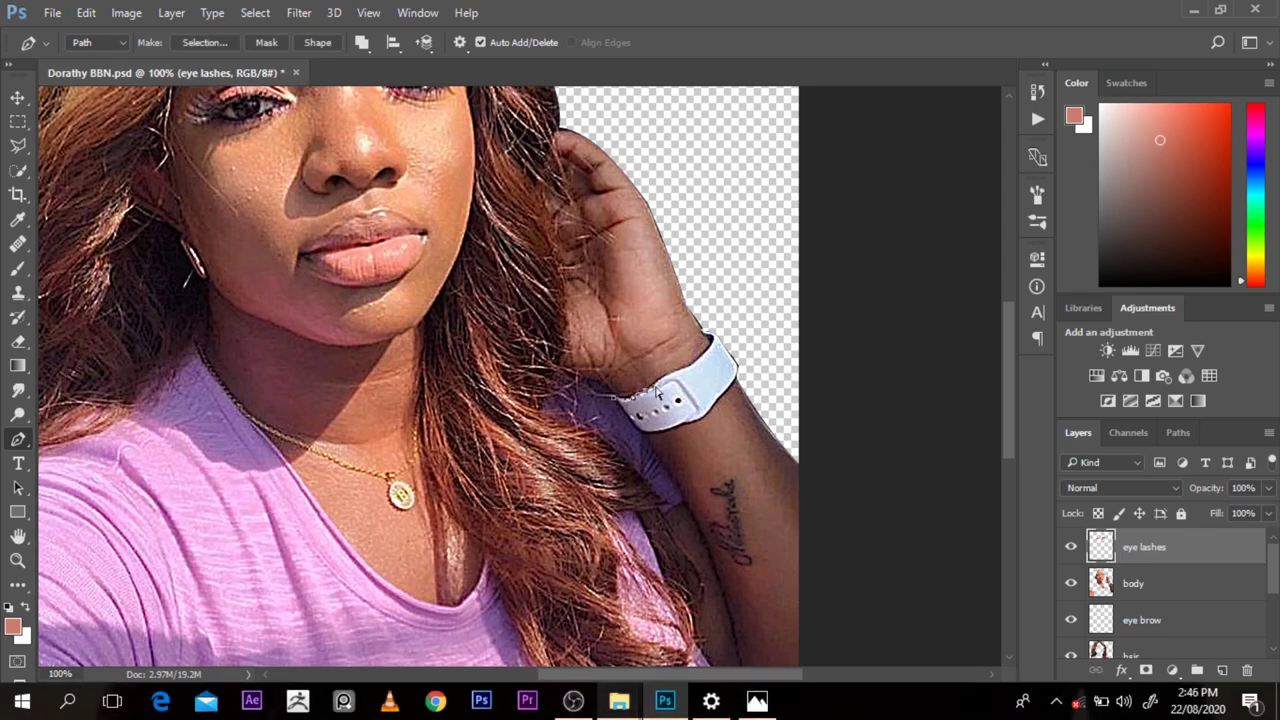
left_click(709, 342)
left_click_drag(745, 381, 731, 394)
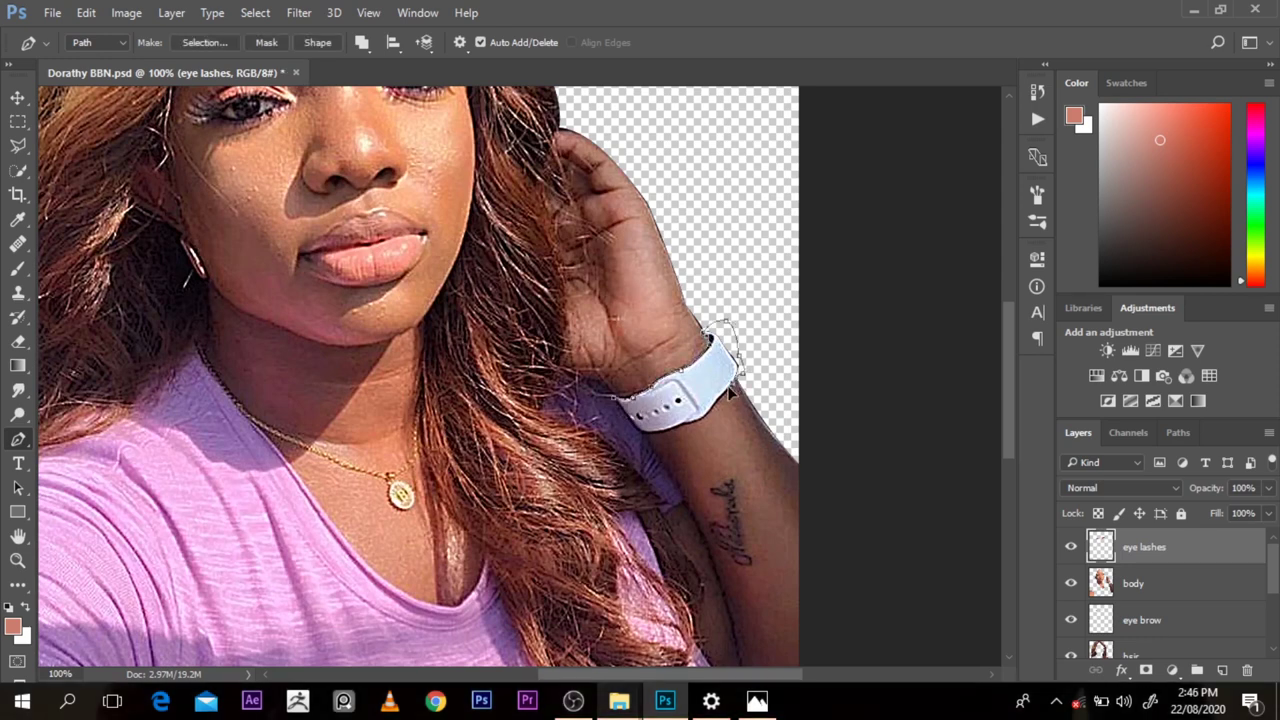
left_click(668, 430)
left_click(642, 432)
key("ctrl+Return")
left_click(1152, 598)
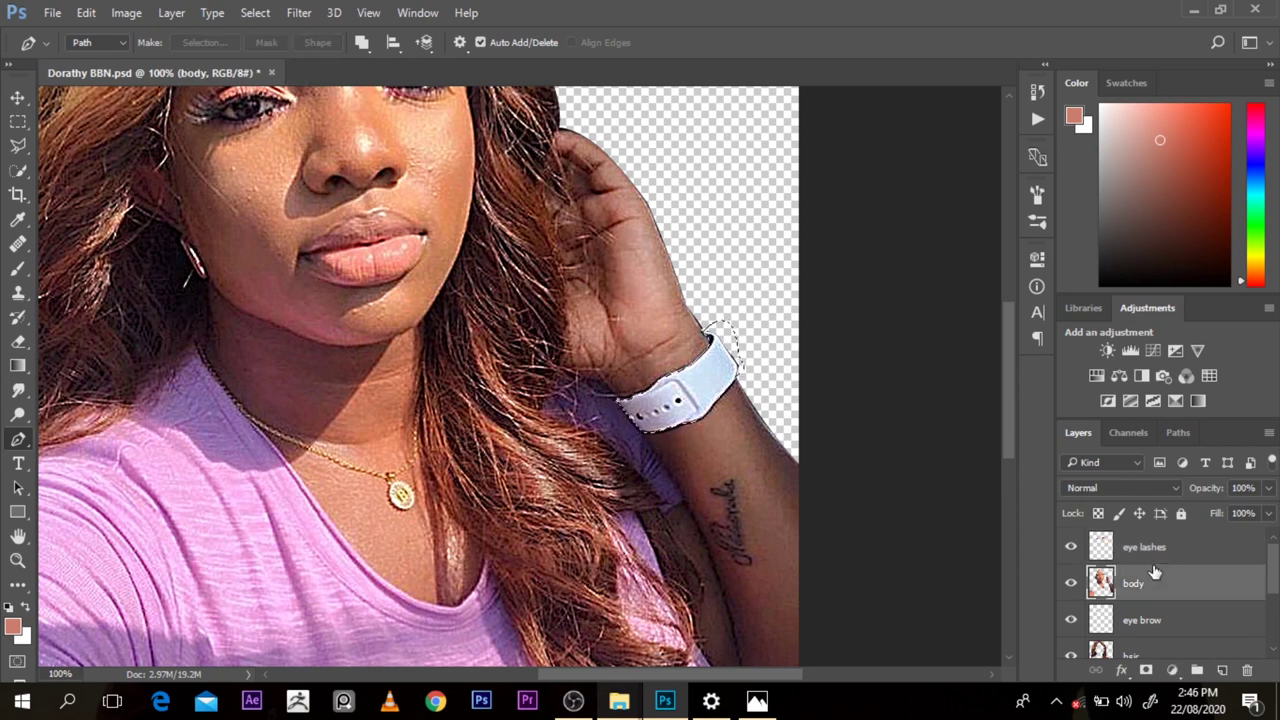
key("ctrl+j")
double_click(1135, 583)
type("watch")
key("Return")
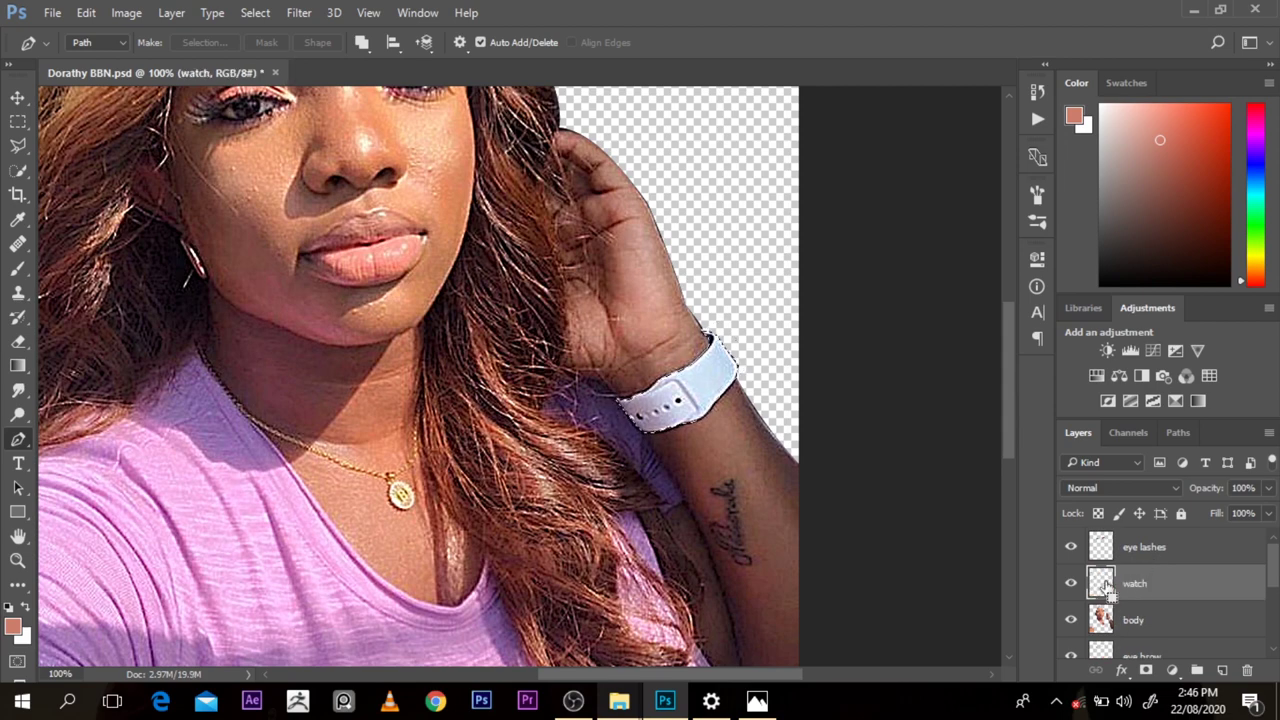
scroll(735, 428, "down", 2)
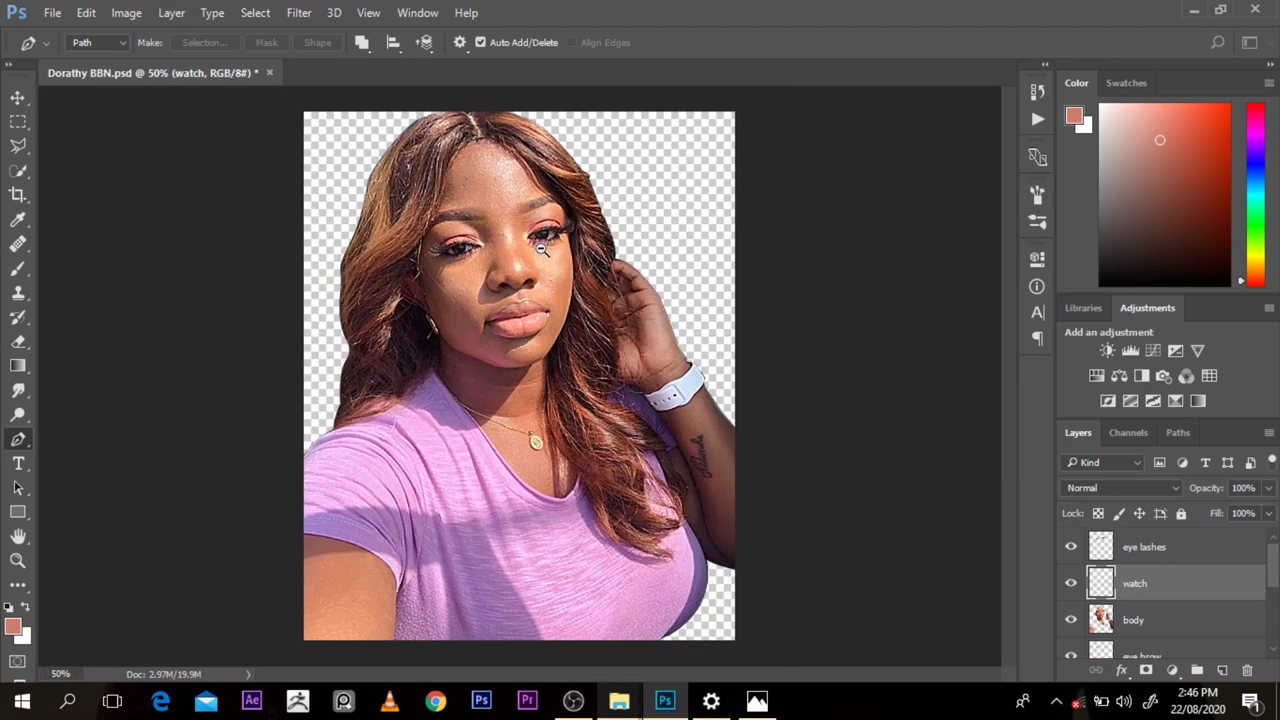
scroll(543, 249, "down", 1)
key("v")
scroll(578, 346, "up", 3)
scroll(698, 257, "down", 1)
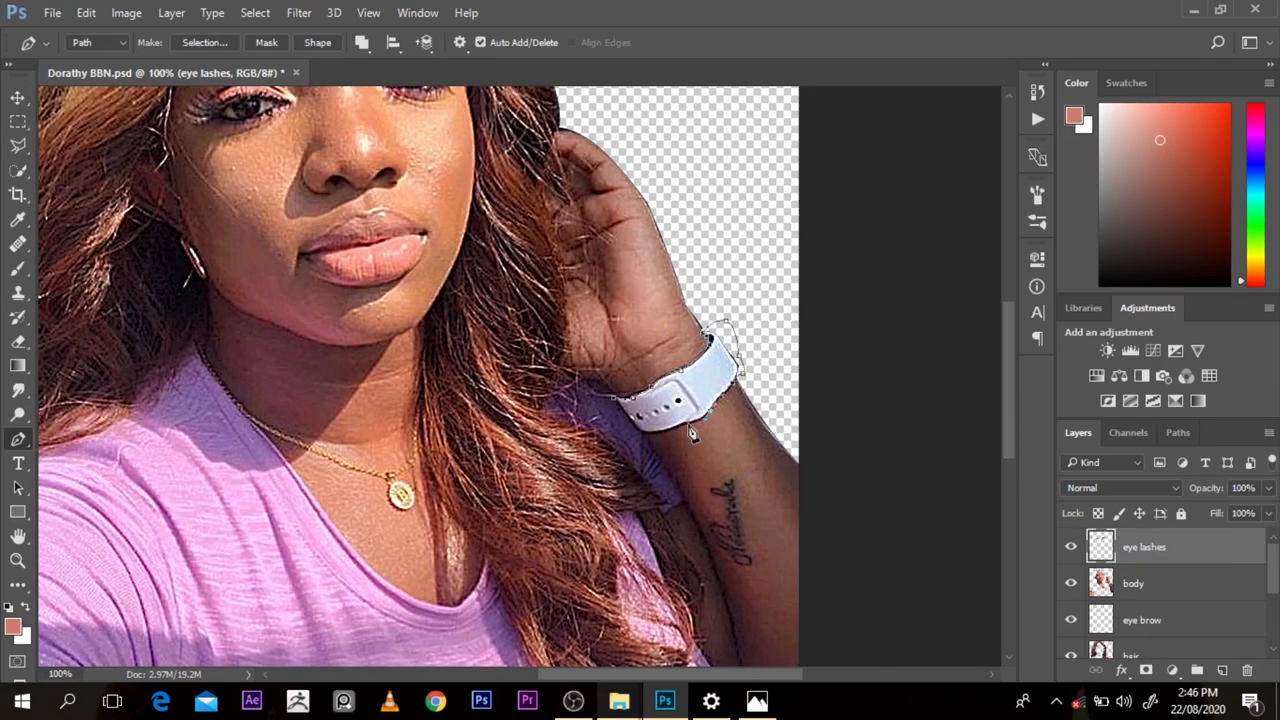
Step: Close the pen outline along the wristwatch strap's lower edge and convert the path to a selection
left_click_drag(688, 424, 606, 395)
left_click(614, 398)
key("ctrl+Return")
left_click(1154, 577)
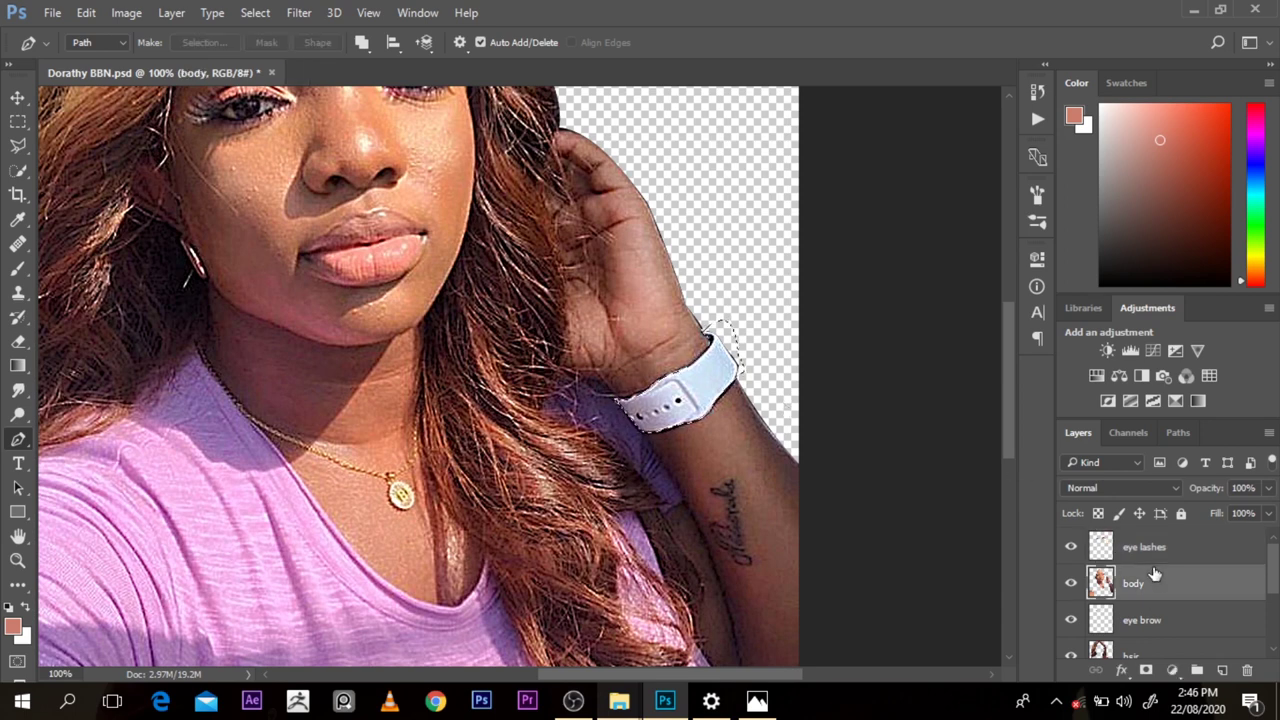
key("ctrl+j")
double_click(1148, 583)
type("watch")
key("Return")
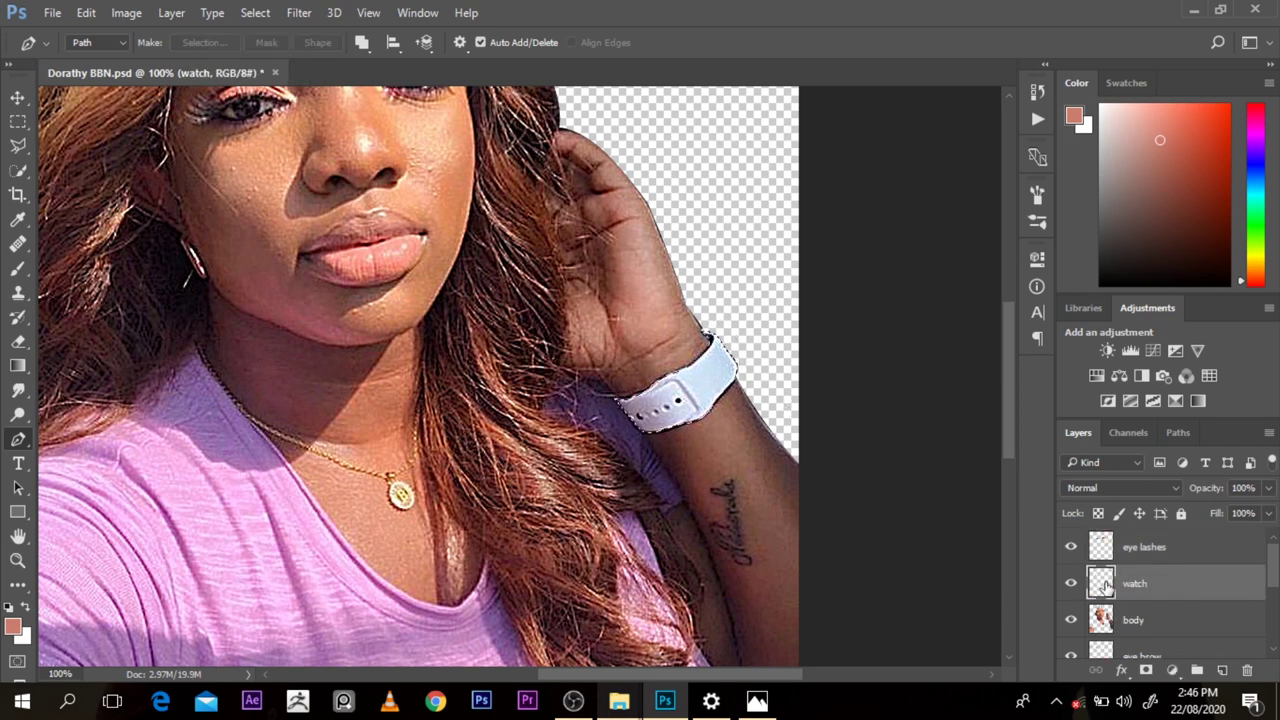
key("ctrl+minus")
key("ctrl+minus")
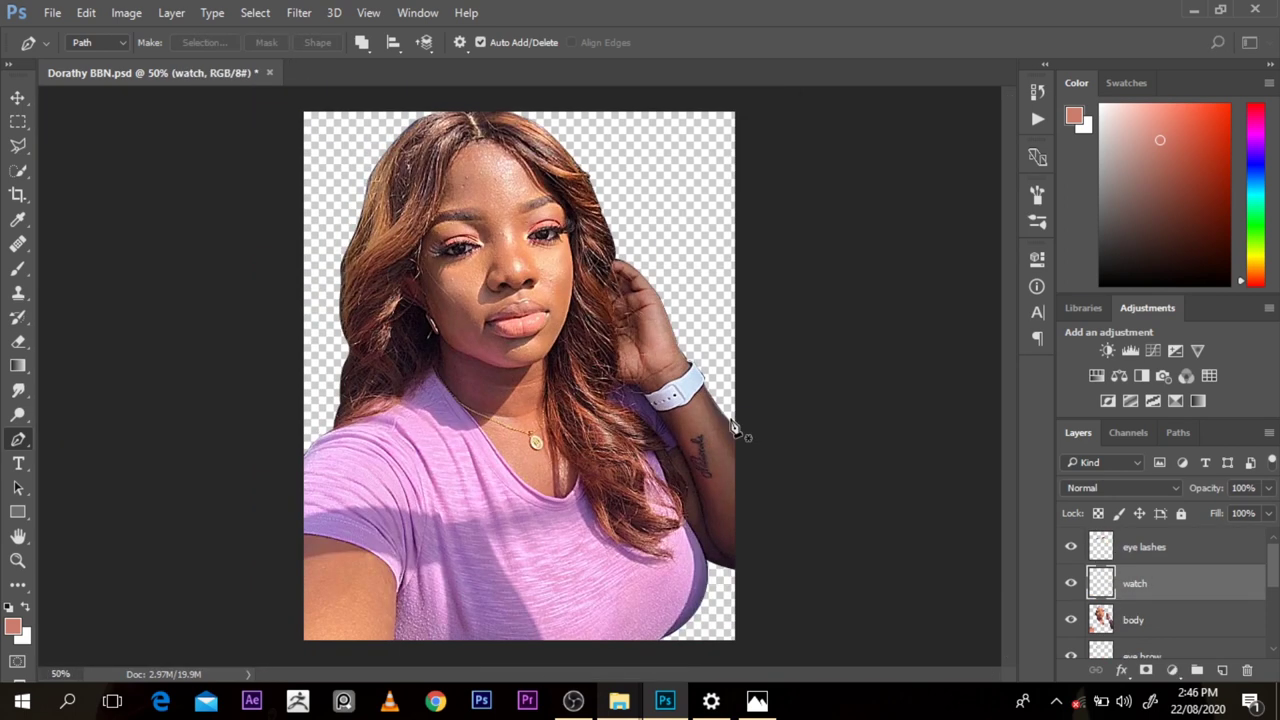
key("v")
key("ctrl+minus")
key("ctrl+plus")
key("ctrl+plus")
key("ctrl+plus")
key("ctrl+minus")
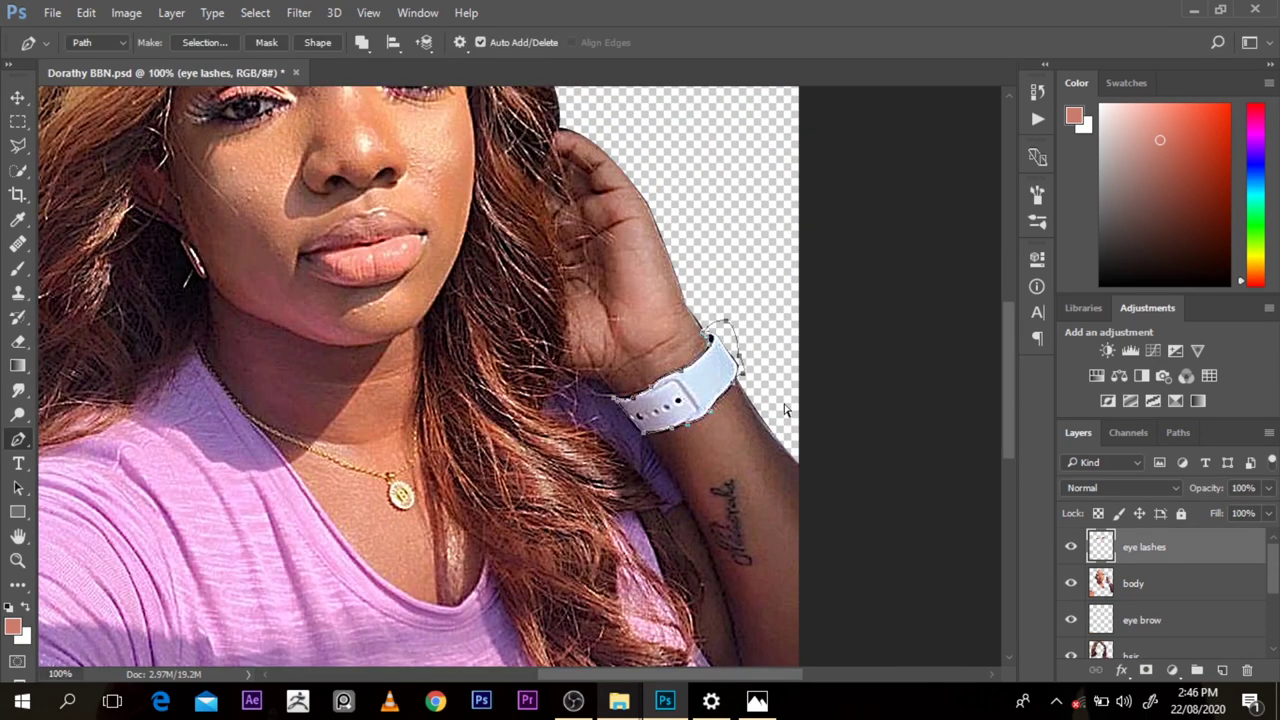
Step: Copy the selected wristwatch from the body layer to a new layer and name it "watch"
left_click(1155, 576)
key("ctrl+j")
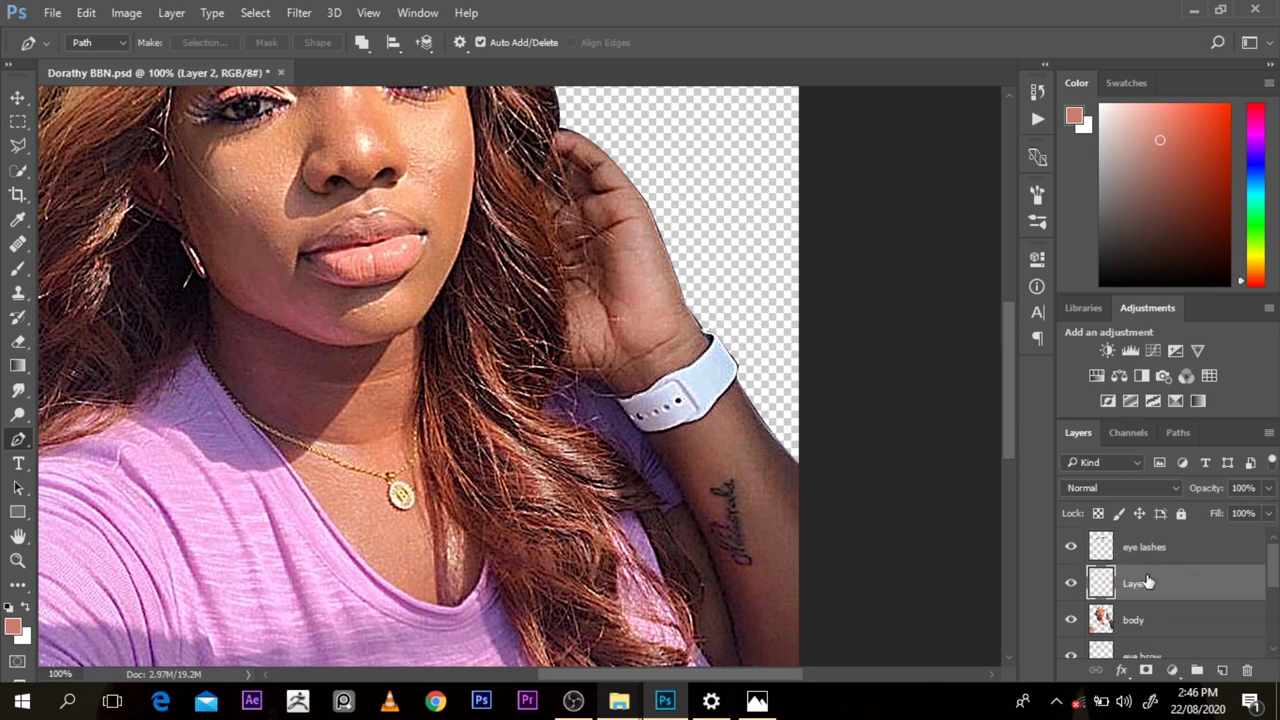
double_click(1140, 583)
type("watch")
key("Return")
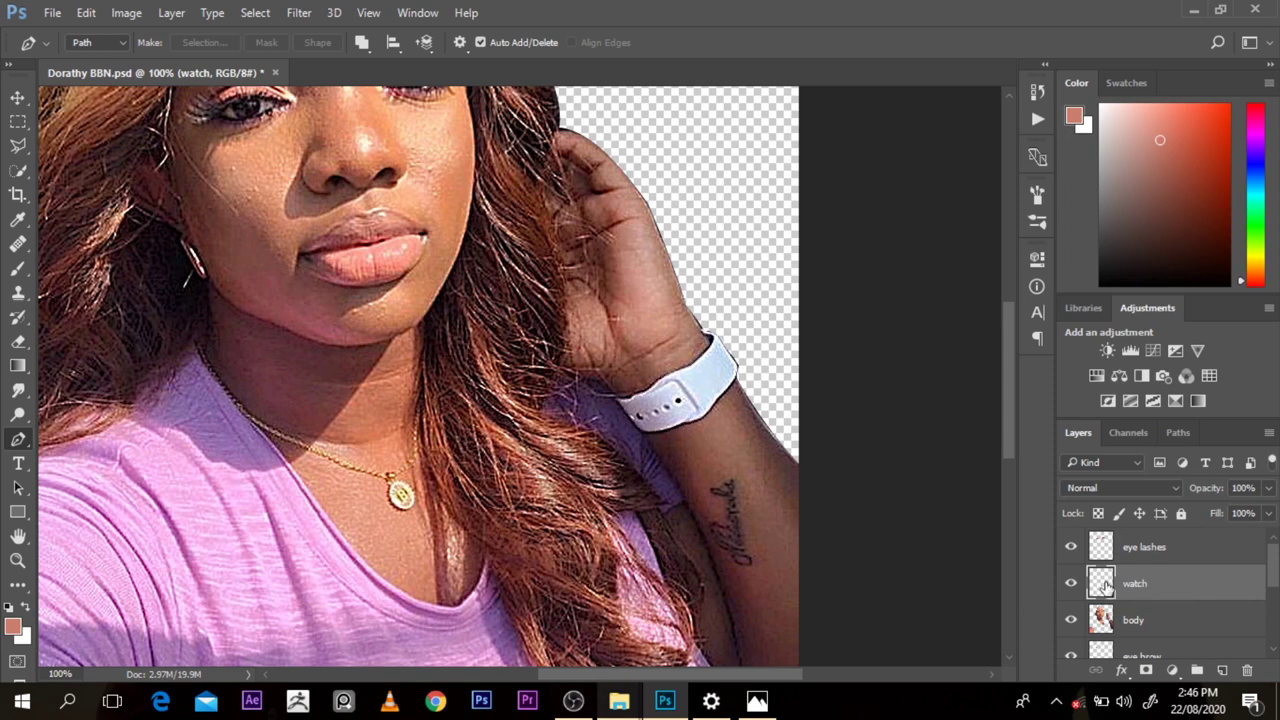
scroll(760, 441, "down", 2)
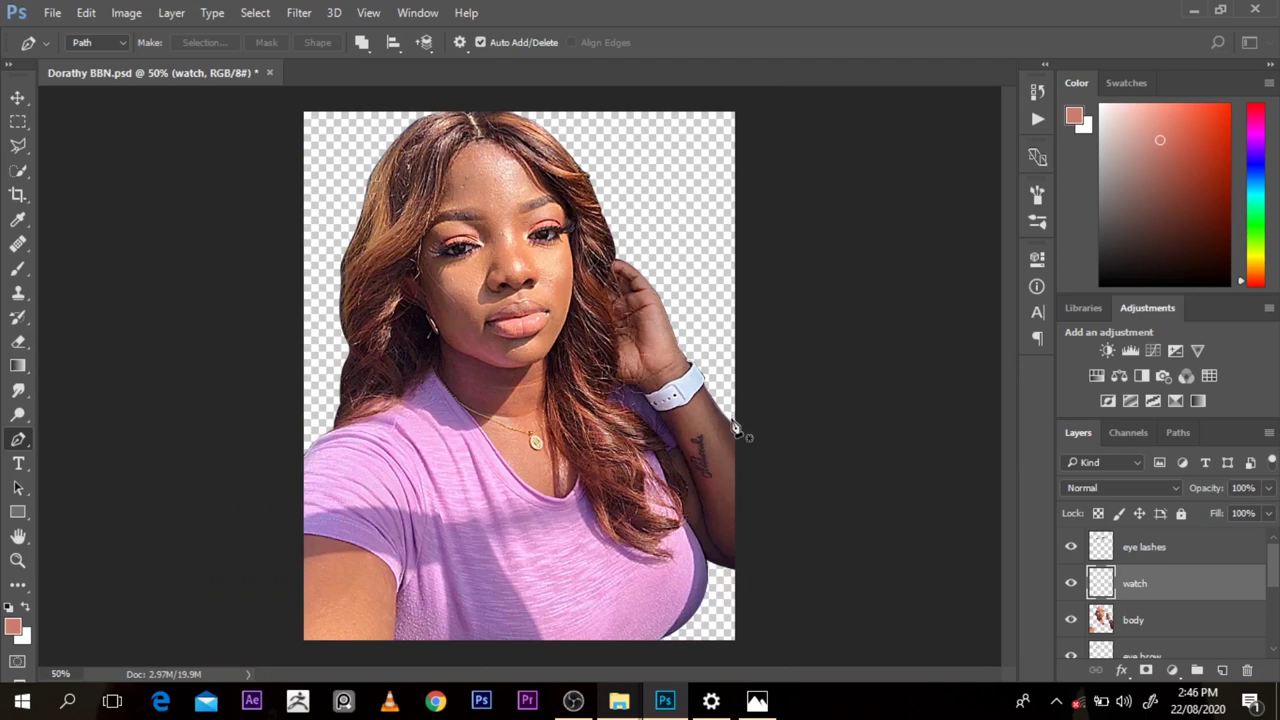
scroll(537, 443, "down", 1)
key("v")
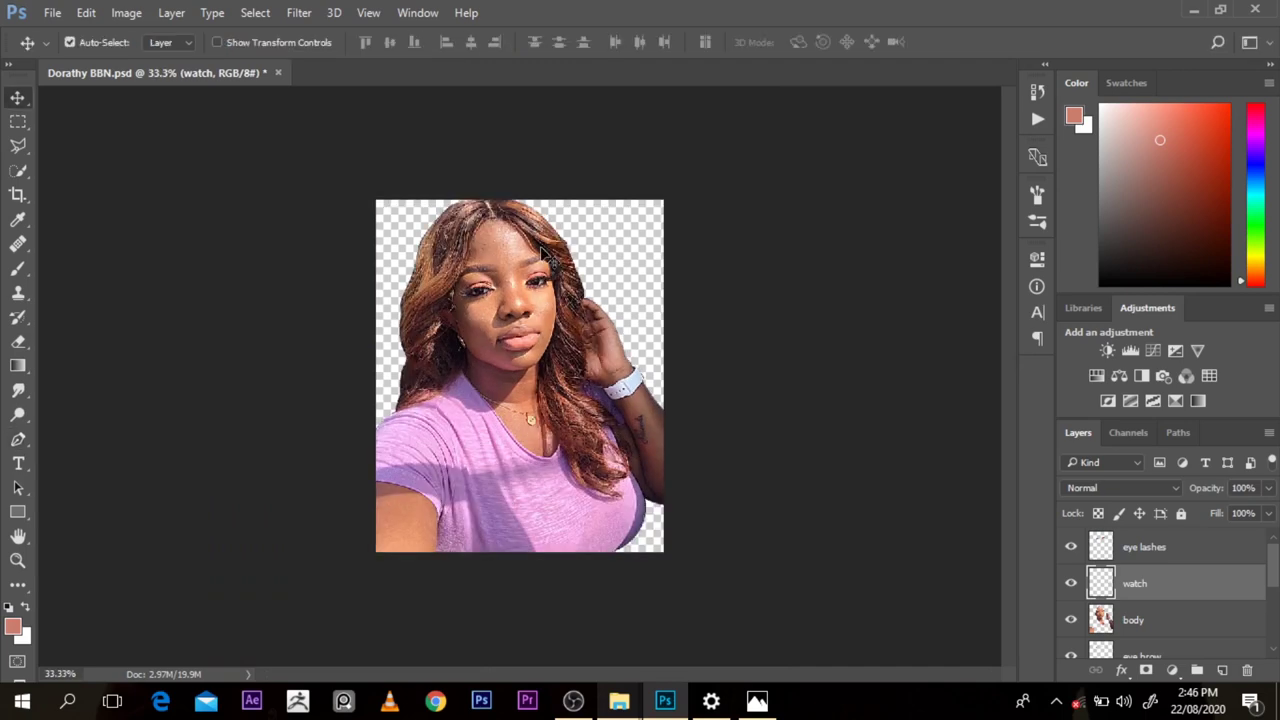
scroll(511, 227, "up", 3)
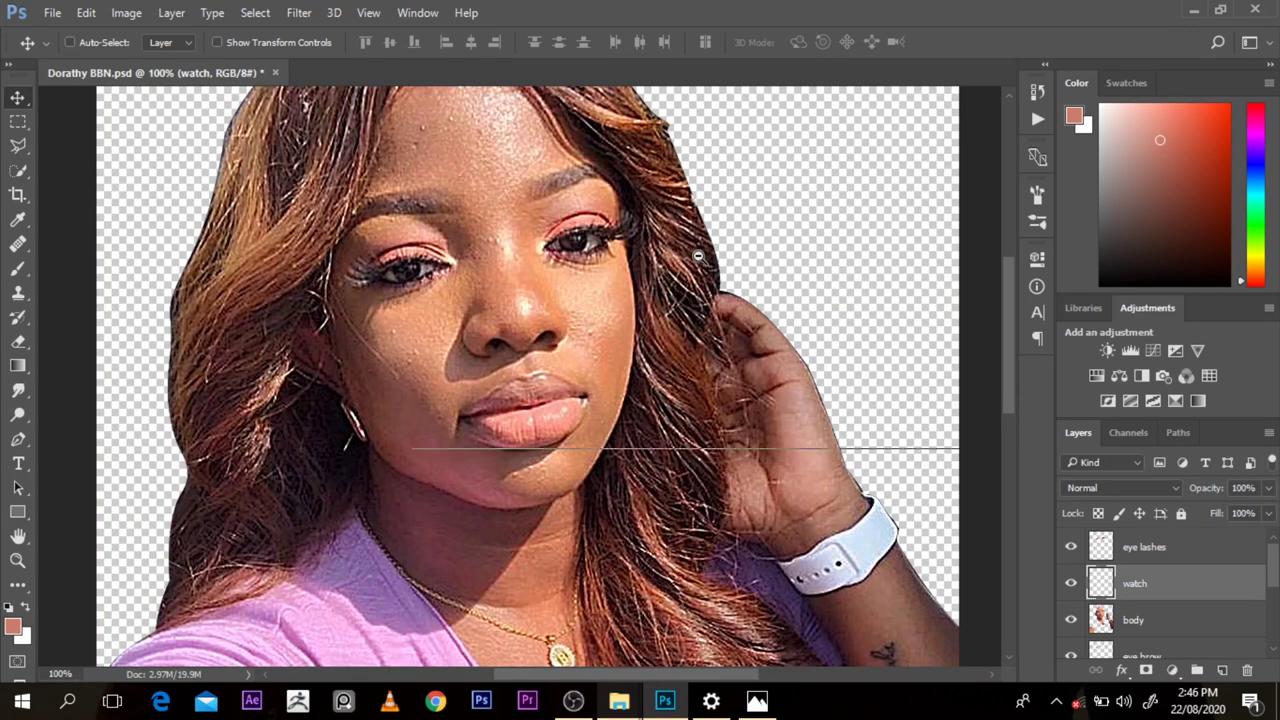
scroll(698, 268, "down", 1)
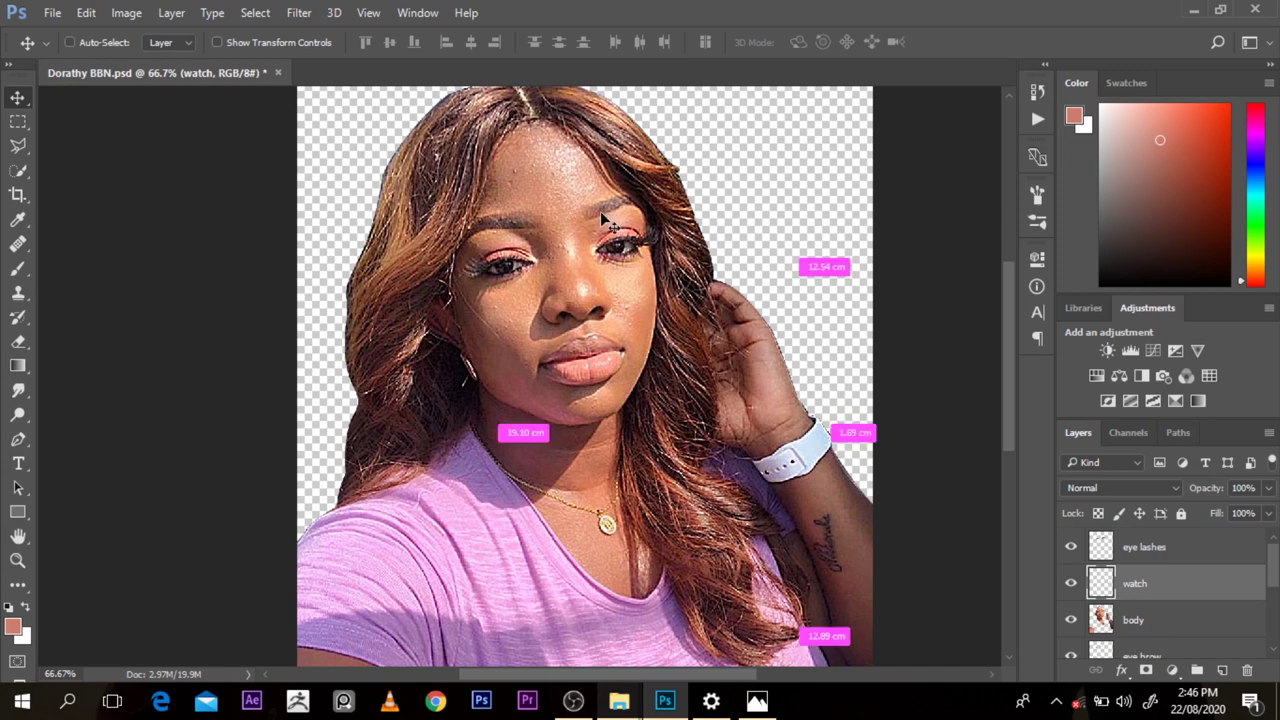
scroll(604, 216, "down", 1)
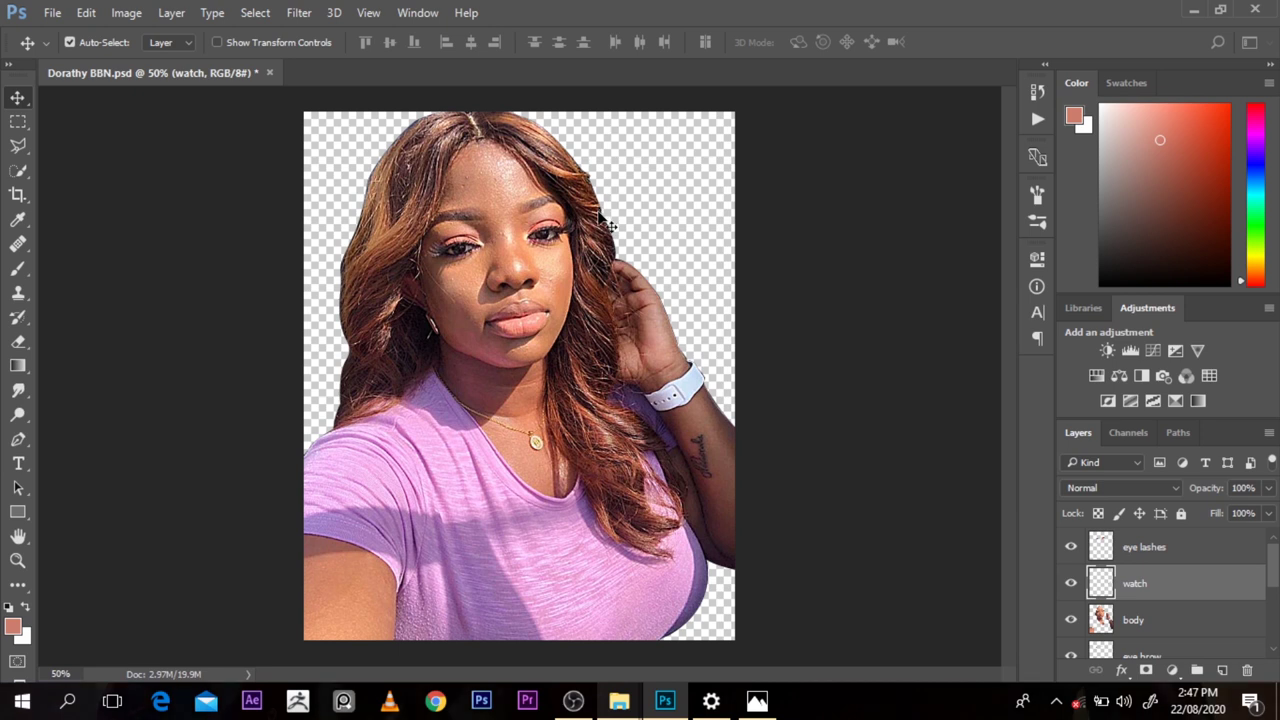
key("ctrl")
key("ctrl+minus")
key("alt+space")
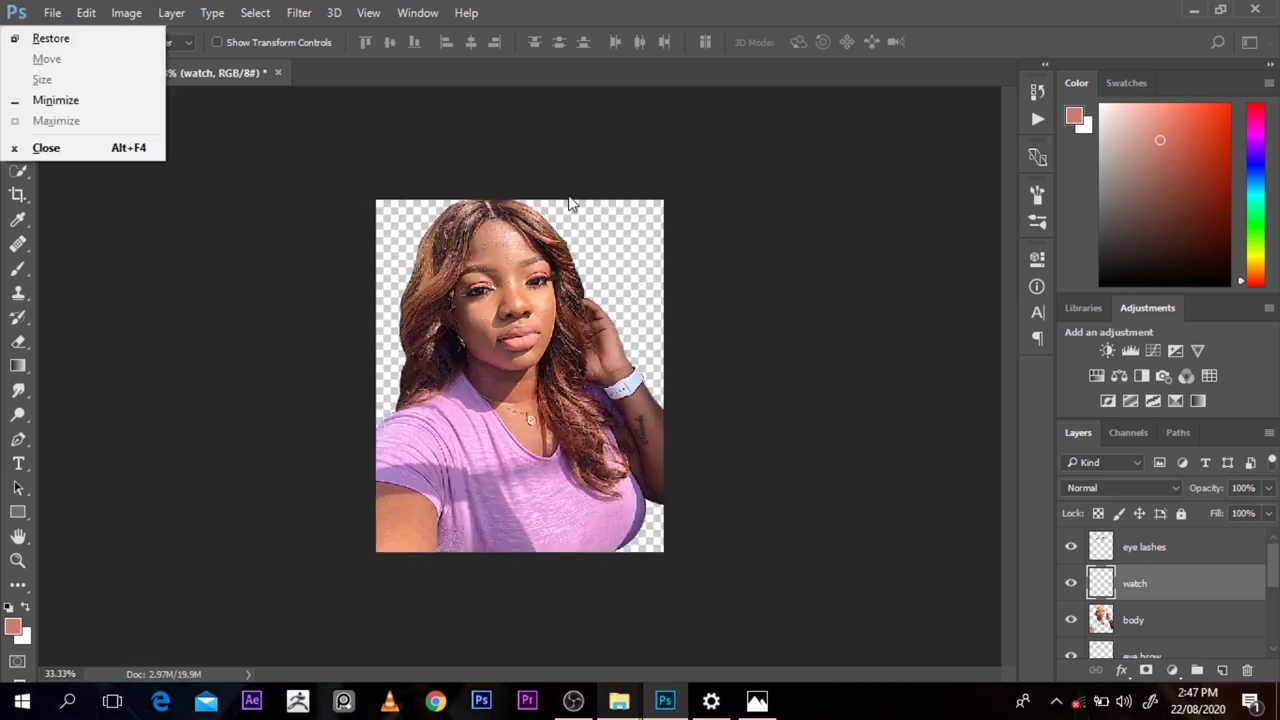
left_click(1123, 613)
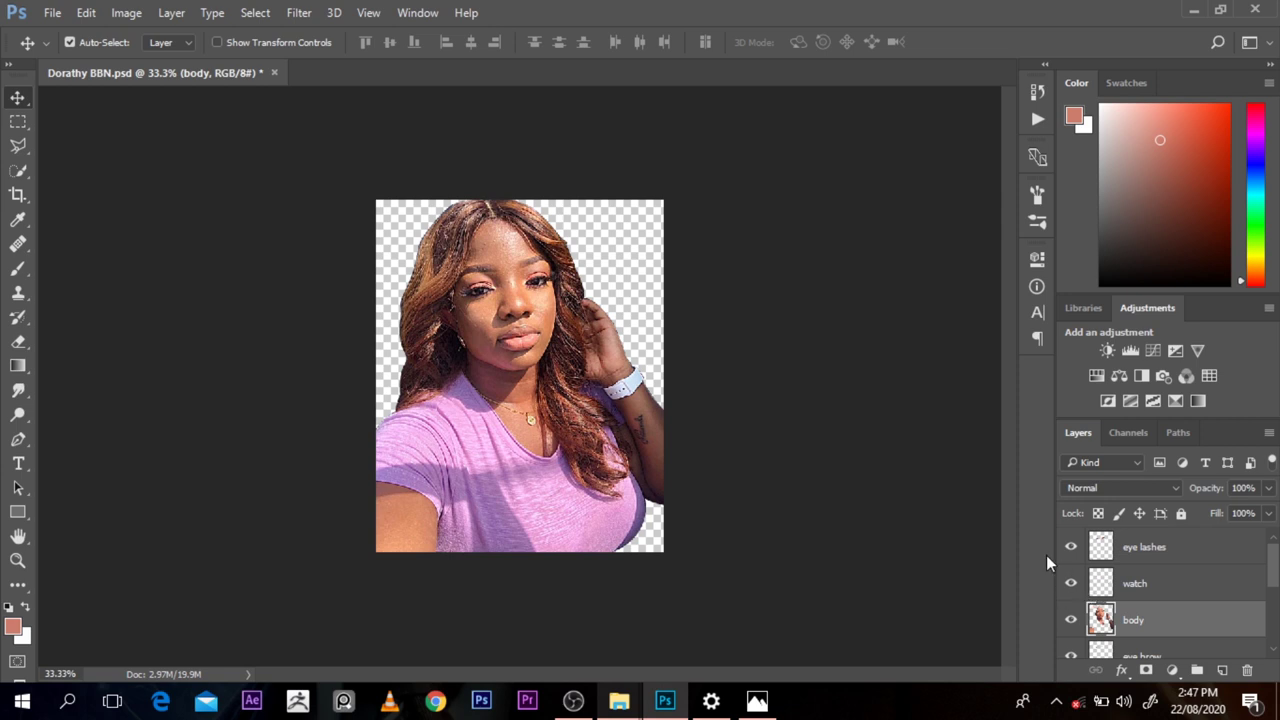
left_click(1147, 576)
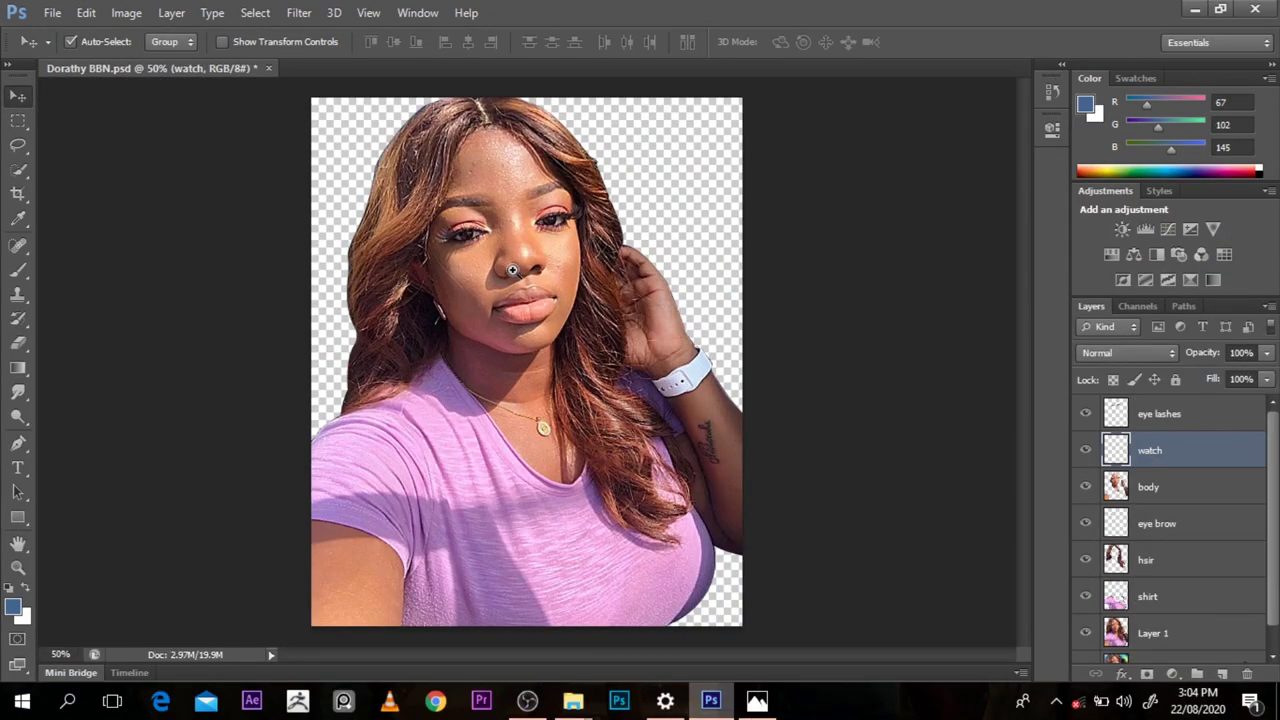
Step: Select the hair layer, named "hsir", and open the Oil Paint filter for it
key("ctrl+plus")
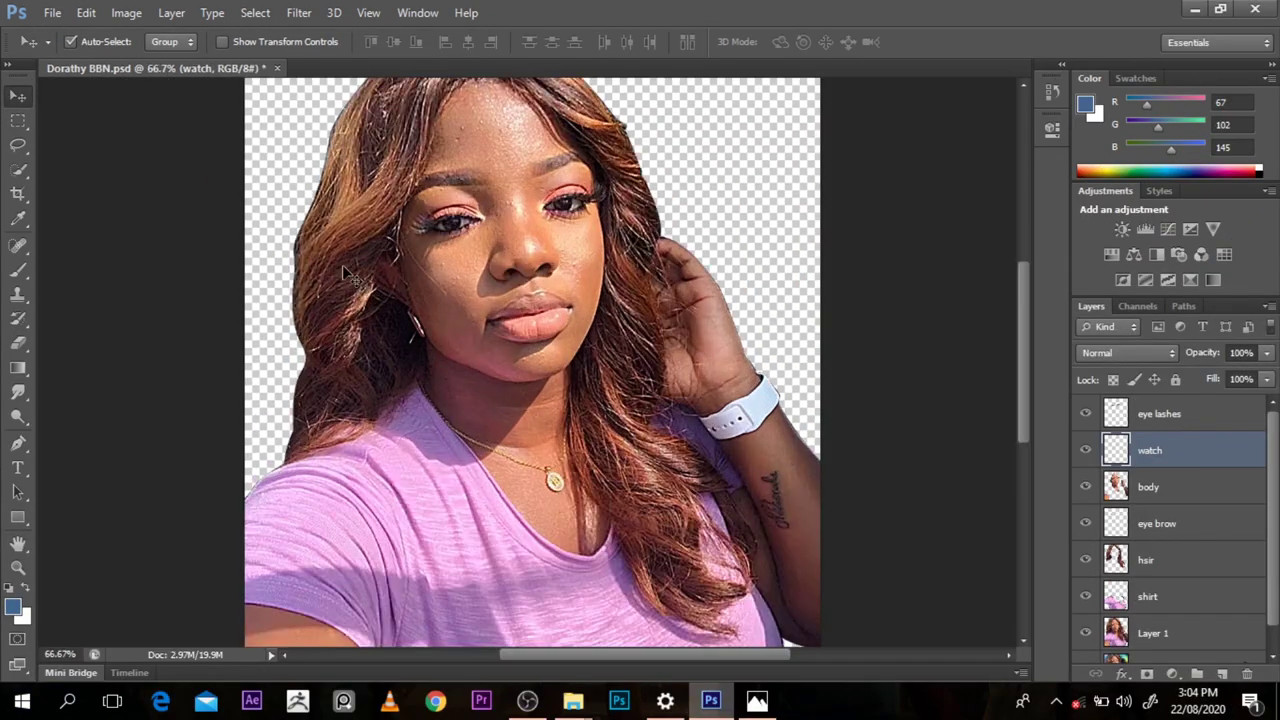
left_click(351, 262)
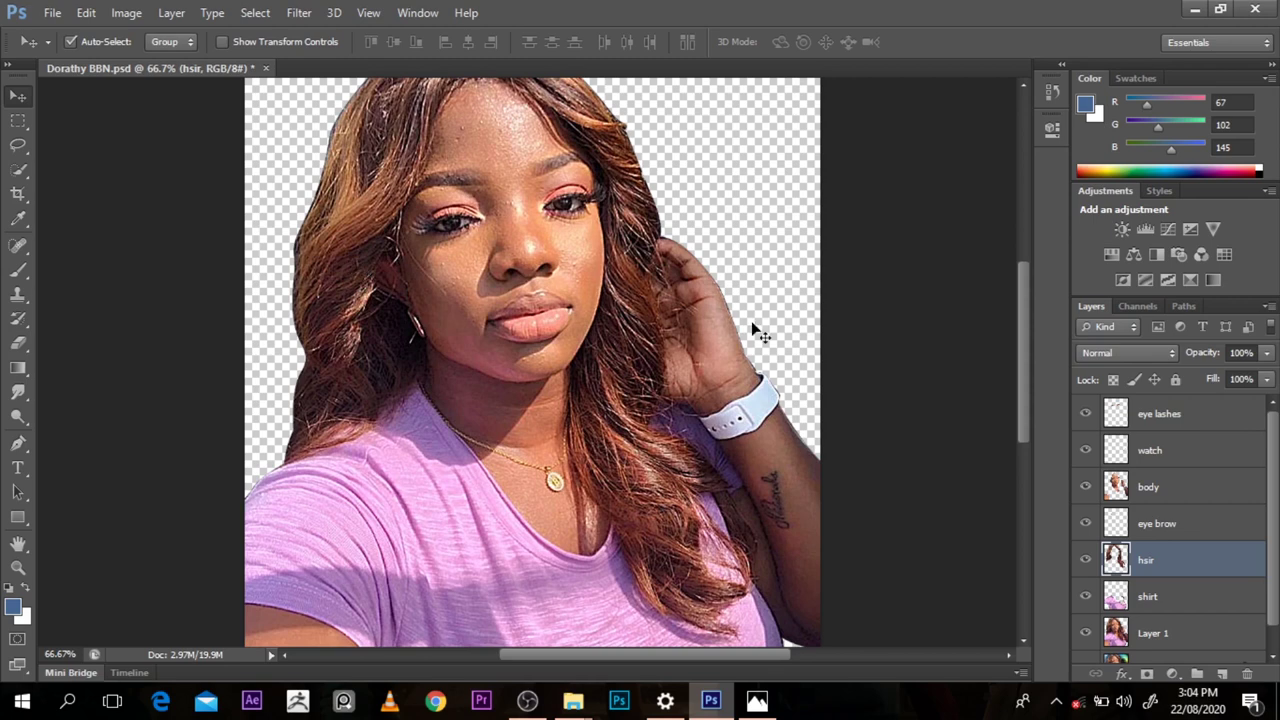
mouse_move(1020, 401)
left_mouse_down()
mouse_move(1024, 344)
mouse_move(1028, 384)
left_mouse_up()
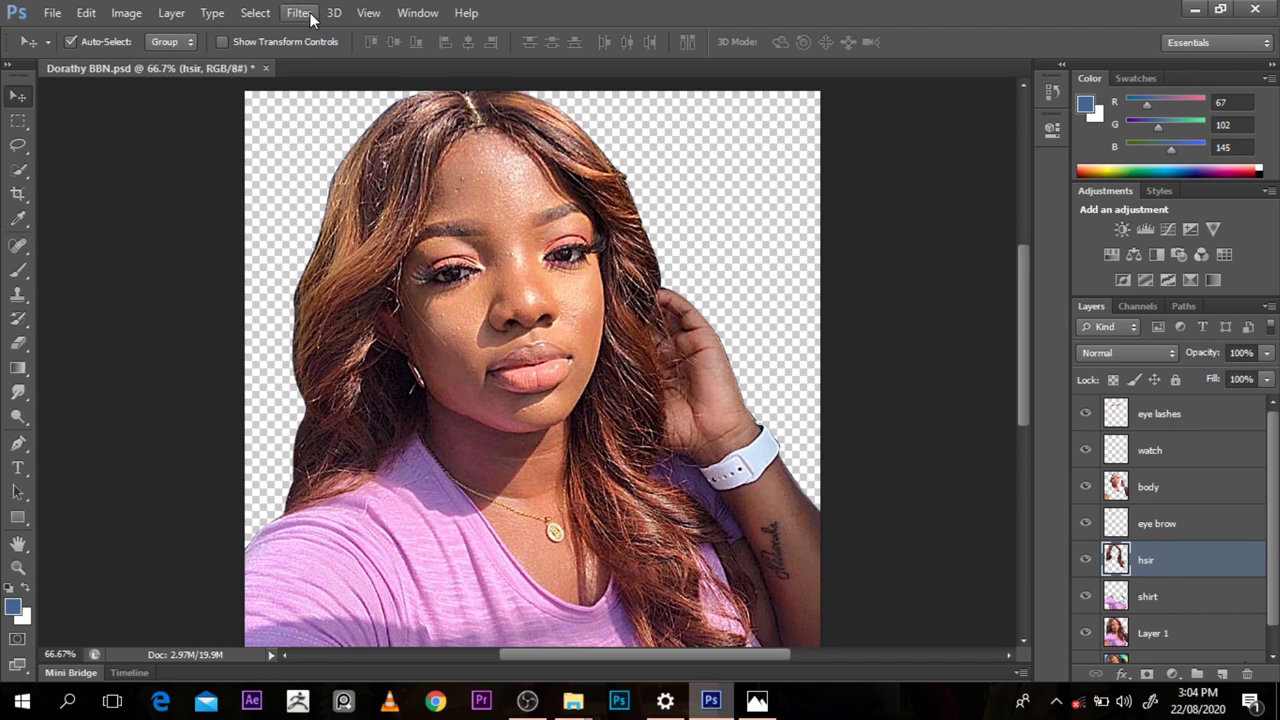
left_click(309, 12)
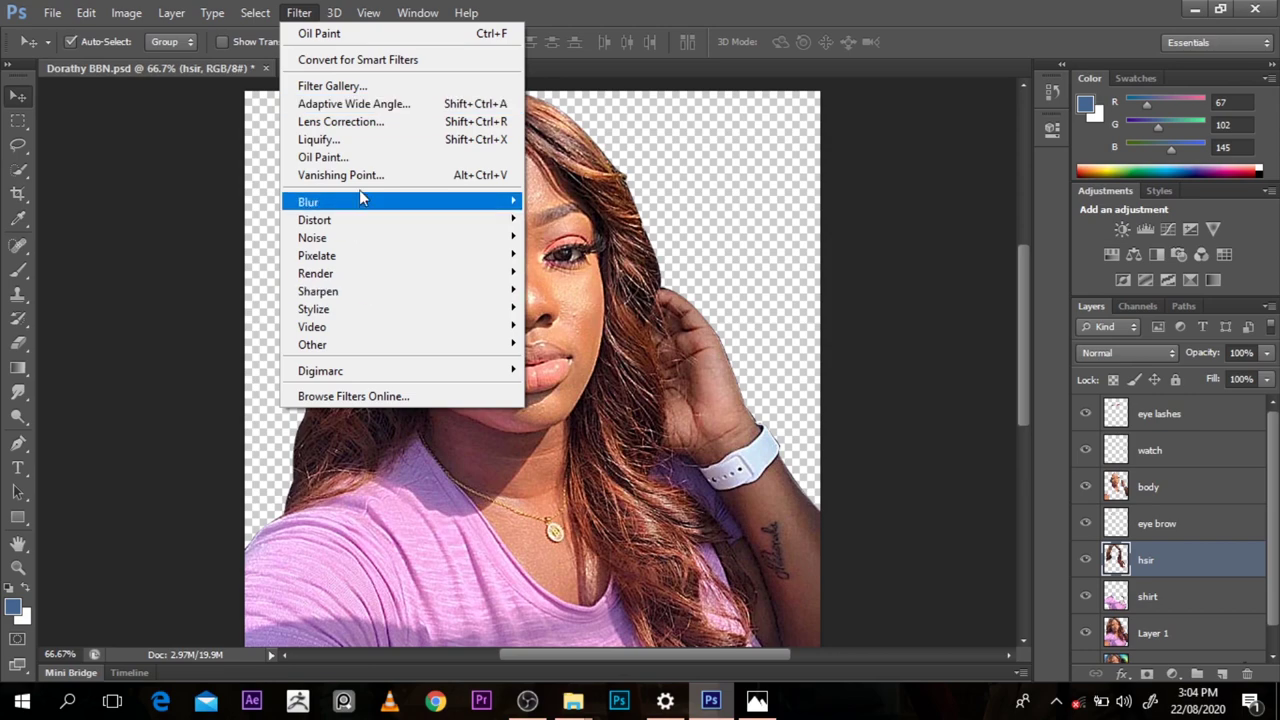
left_click(358, 160)
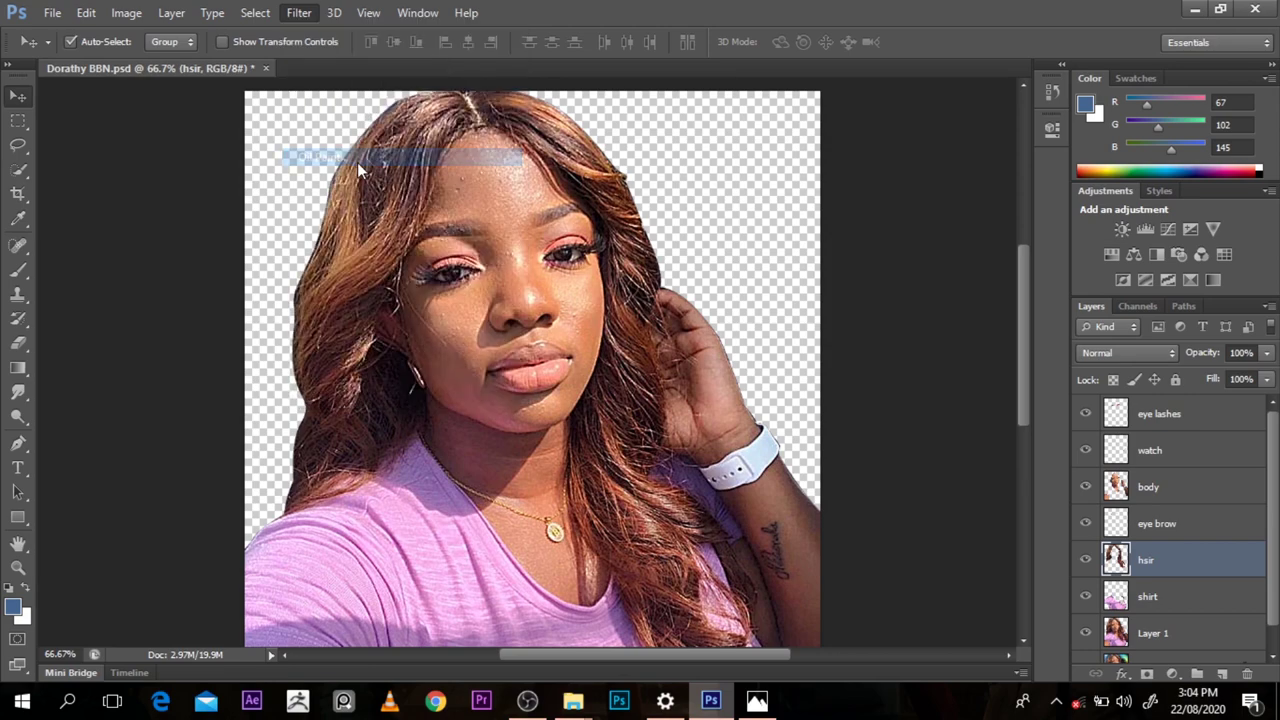
scroll(554, 273, "up", 1)
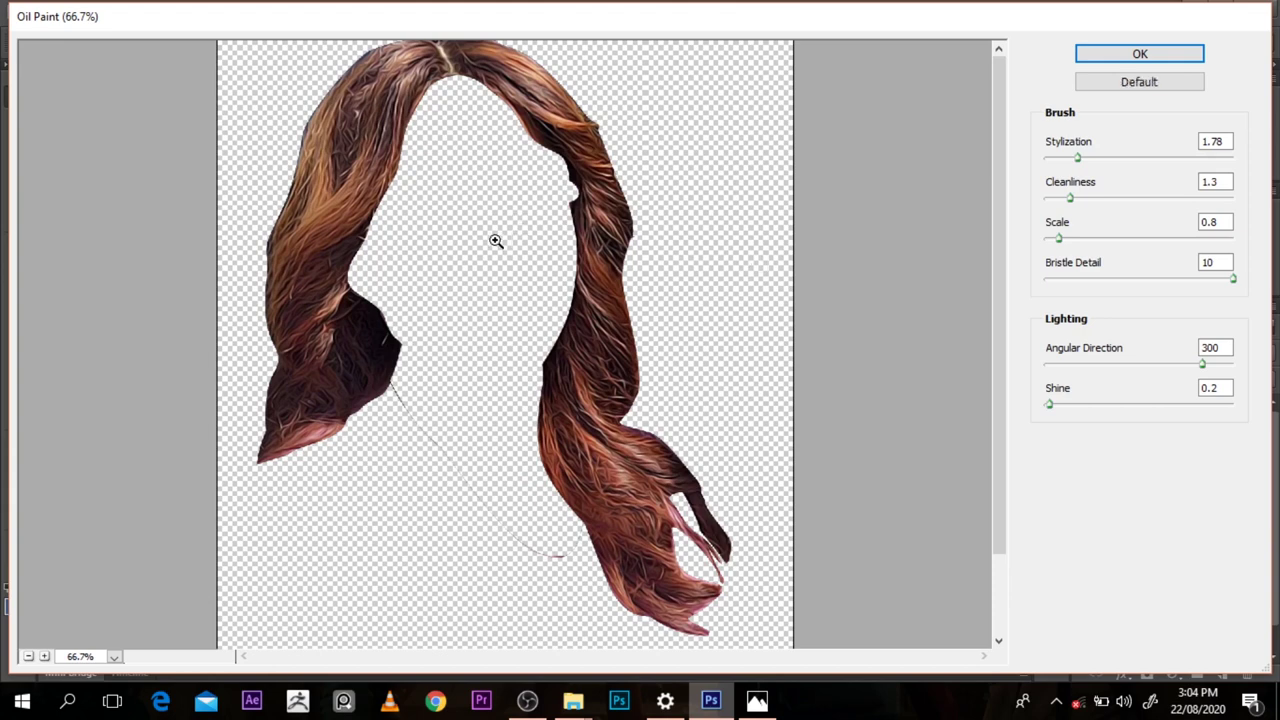
scroll(494, 240, "up", 1)
scroll(591, 240, "down", 1)
Step: Set the Oil Paint brush Stylization to 8.71 and Cleanliness to 7.65 for the hair
left_click(1200, 158)
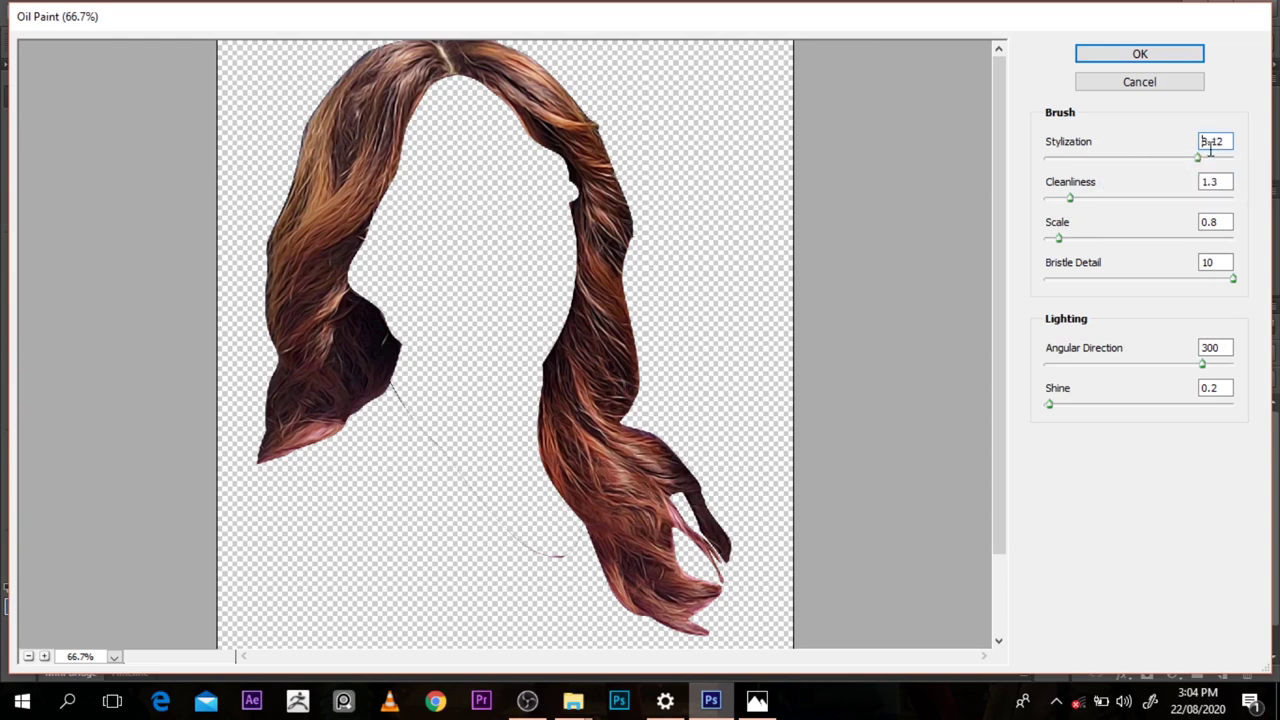
left_click(1221, 158)
left_click(1144, 160)
left_click_drag(1202, 162, 1210, 162)
left_click_drag(1075, 198, 1189, 203)
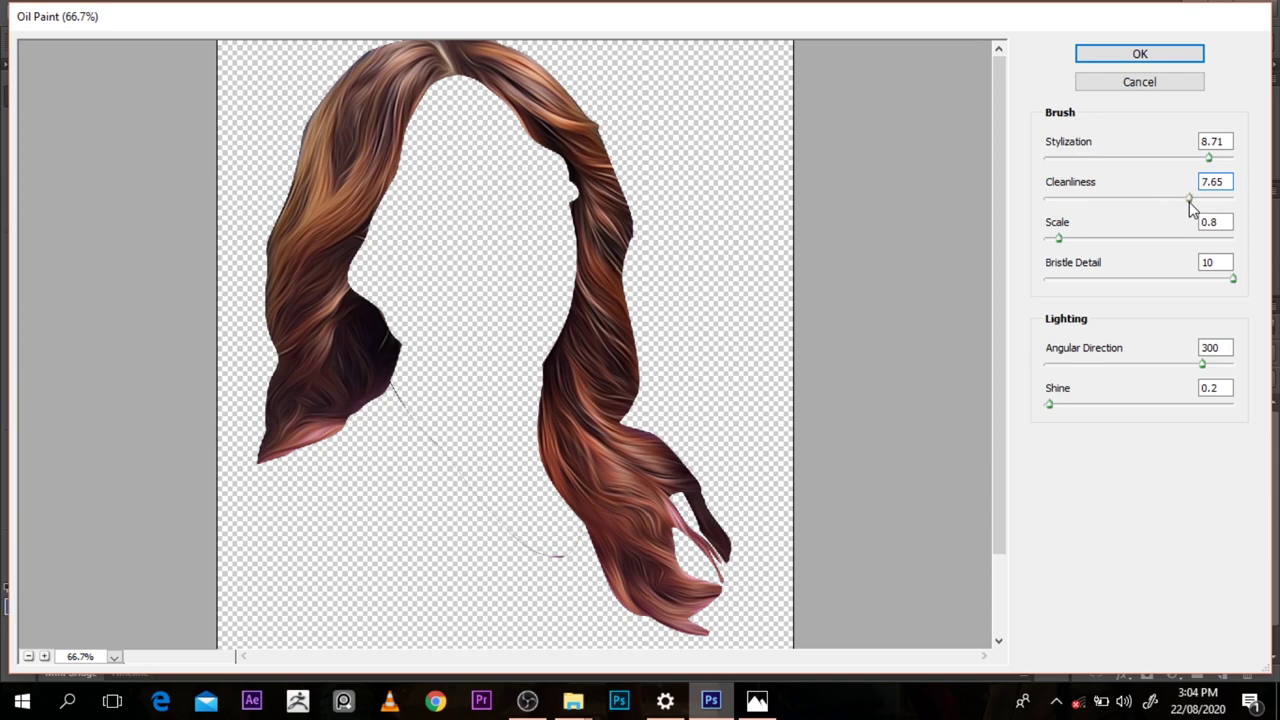
Step: Set the Oil Paint Shine to 0.45 and Cleanliness to 8.5, and apply the filter to the hair
left_click(574, 257, "ctrl")
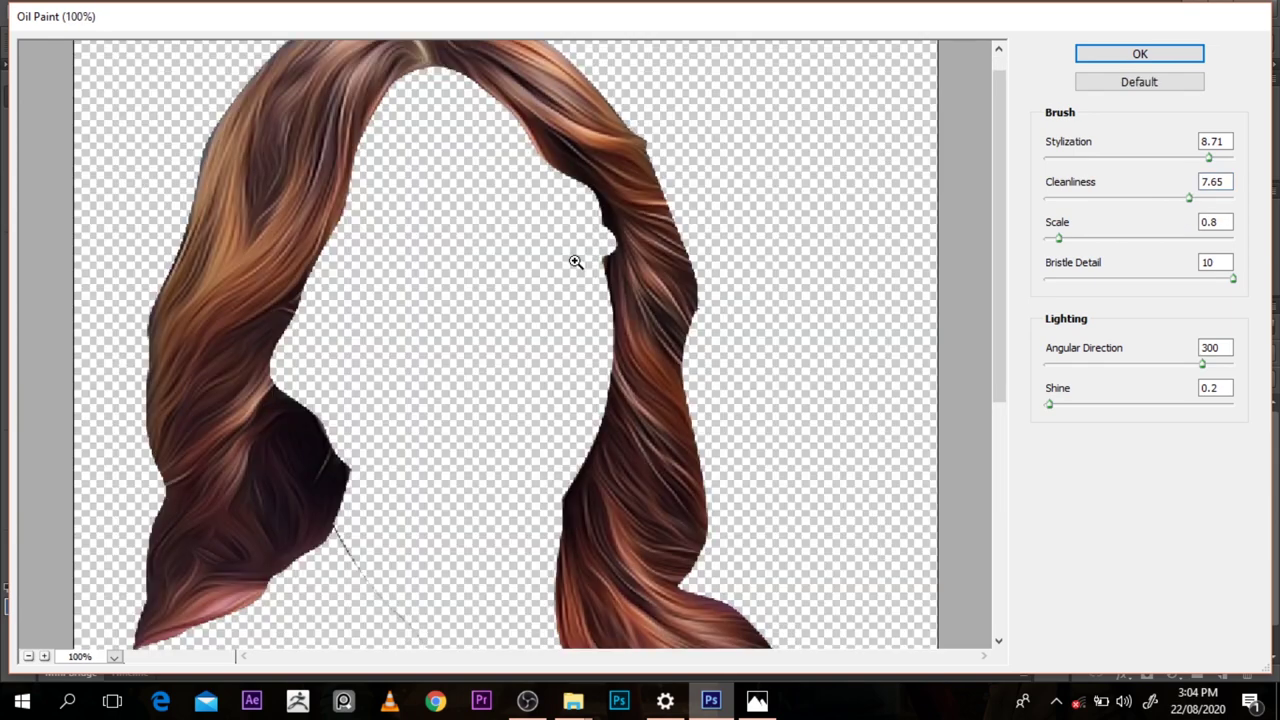
left_click(823, 411, "ctrl")
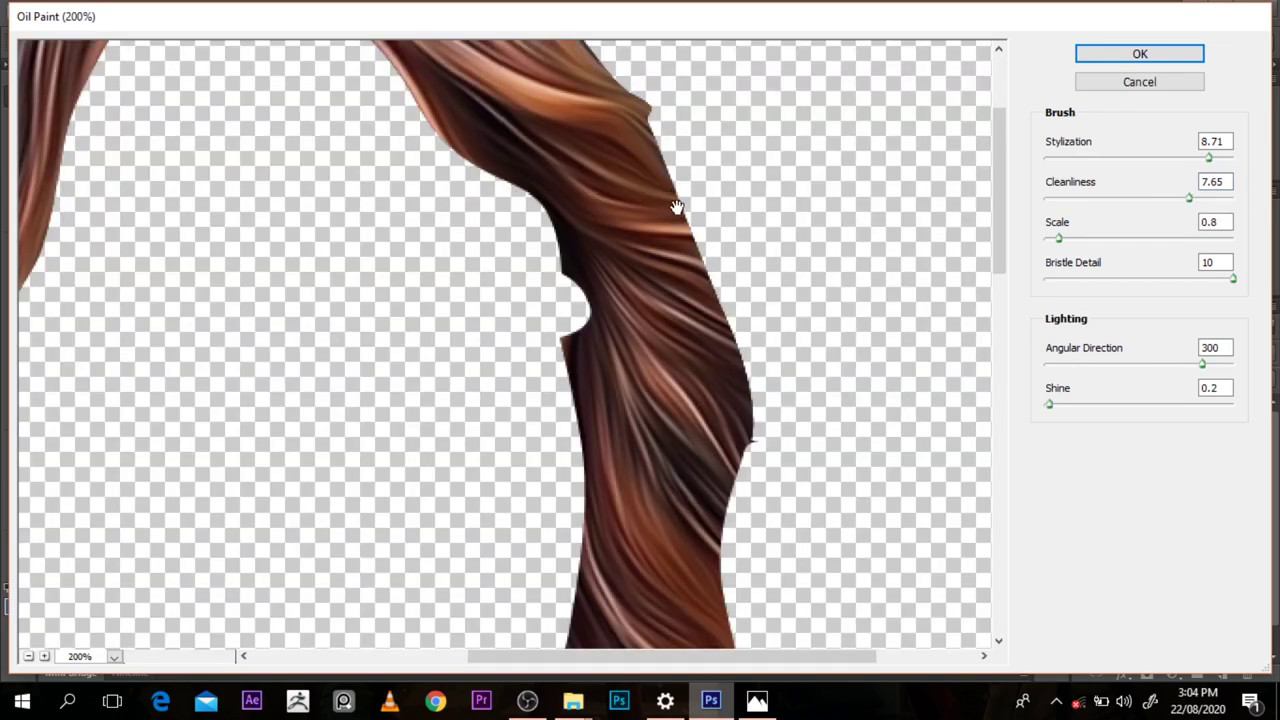
key("ctrl")
left_click(736, 330, "alt")
left_click(737, 330, "alt")
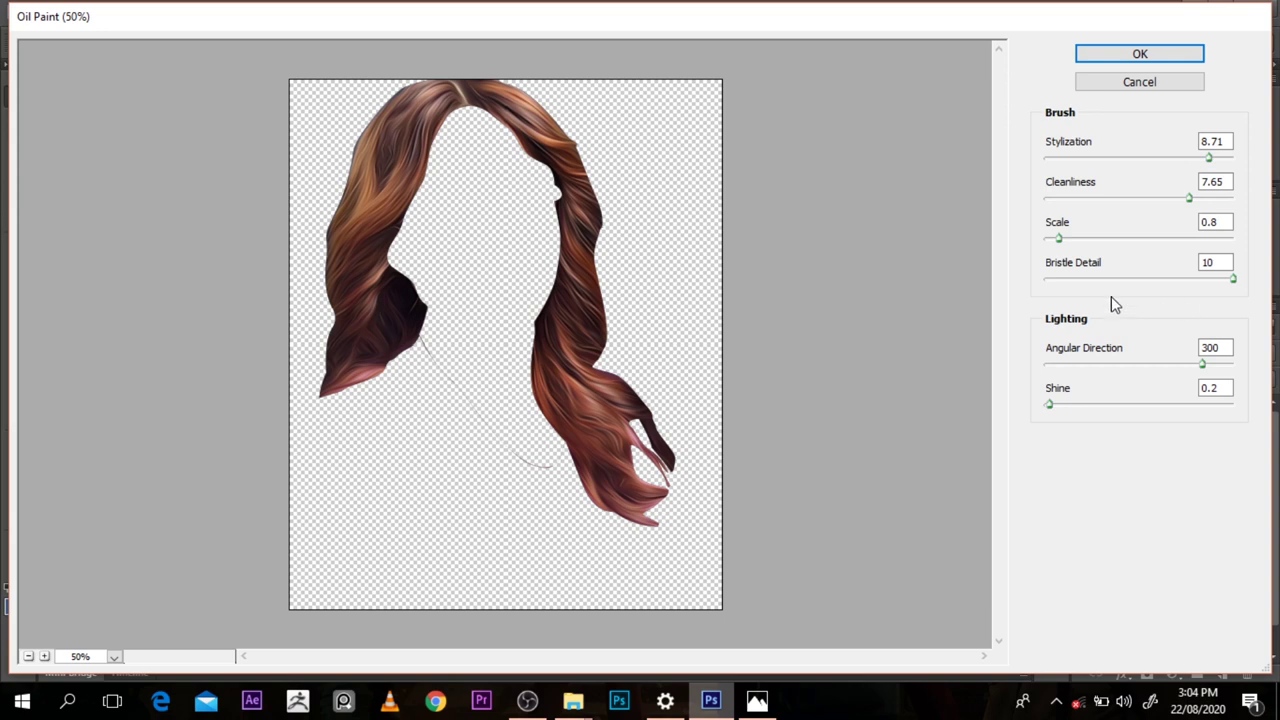
left_click_drag(1050, 405, 1054, 417)
mouse_move(1216, 198)
left_mouse_down()
mouse_move(1194, 206)
mouse_move(1205, 205)
left_mouse_up()
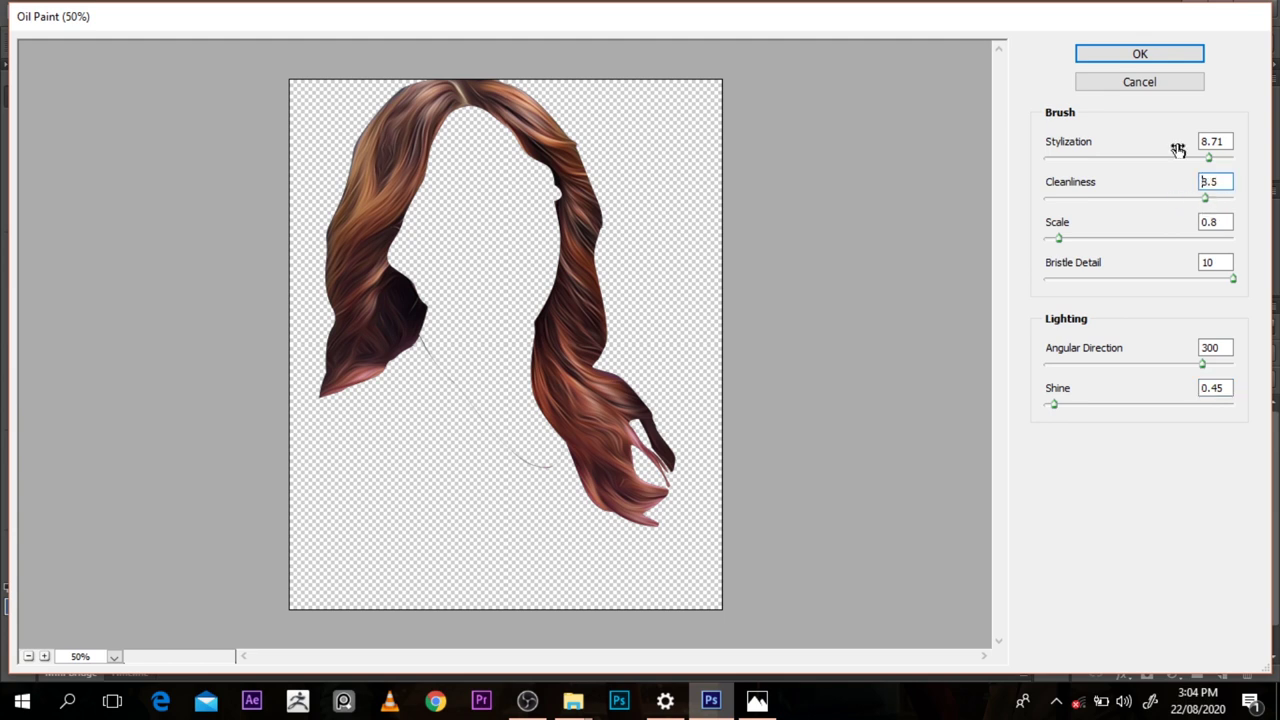
left_click(1112, 52)
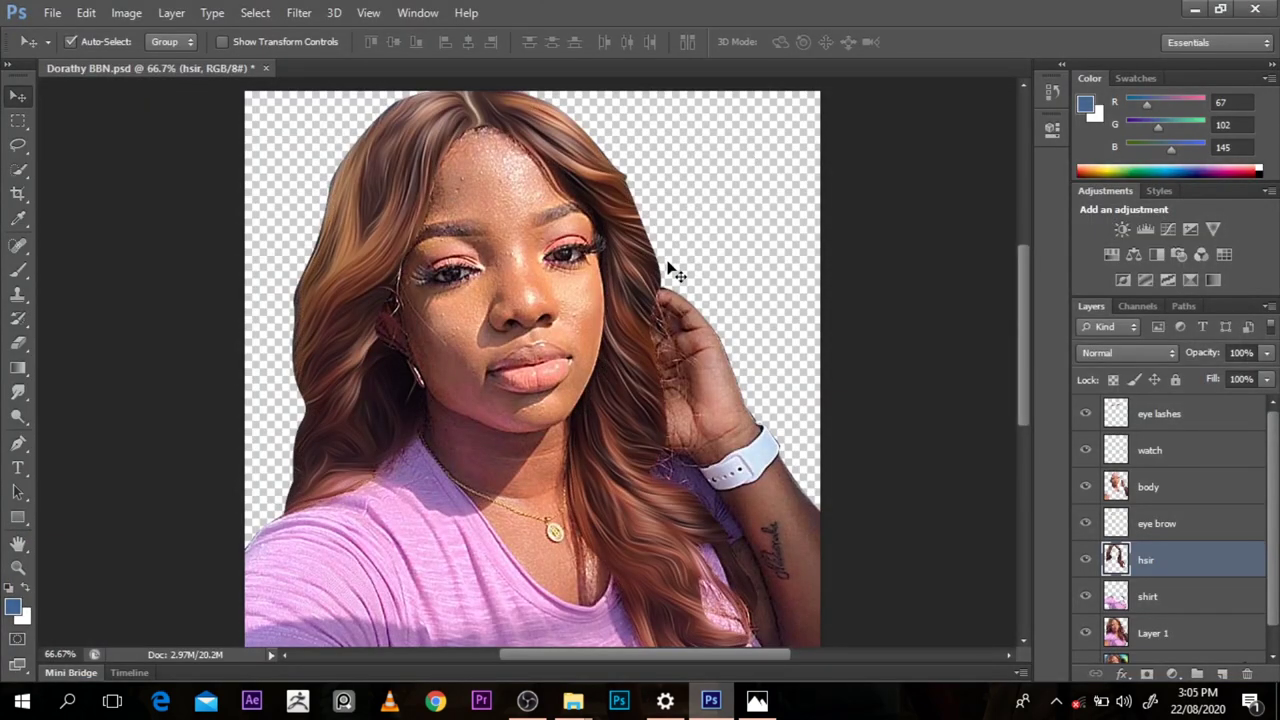
left_click(624, 177, "alt")
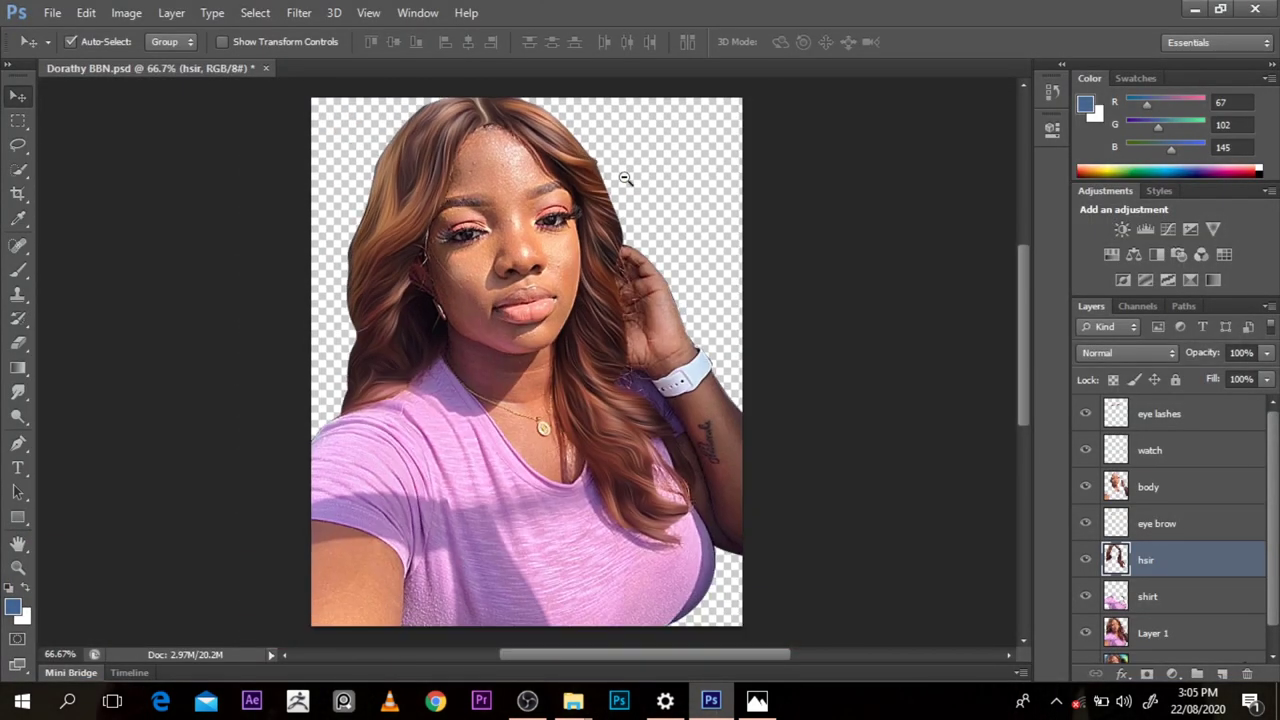
Step: Toggle the hair layer's visibility to compare the oil-painted hair with the original photo beneath it
left_click(1086, 559)
left_click(1086, 559)
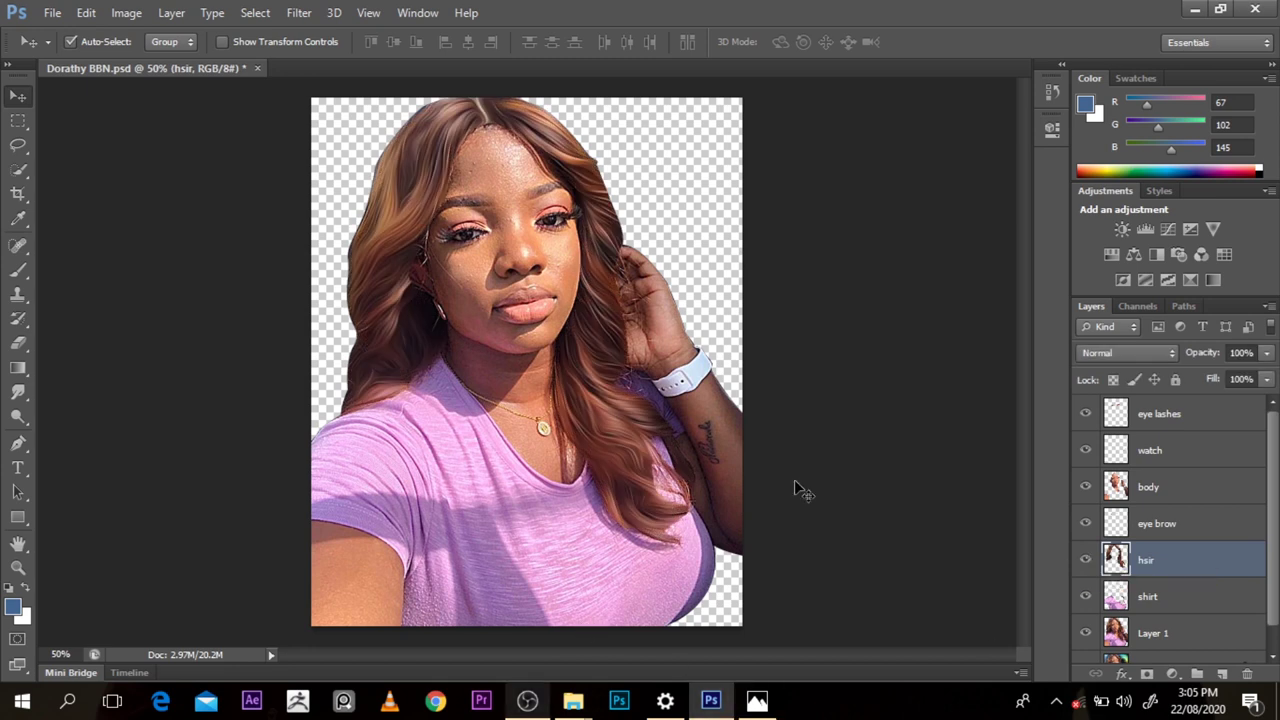
left_click(1086, 561)
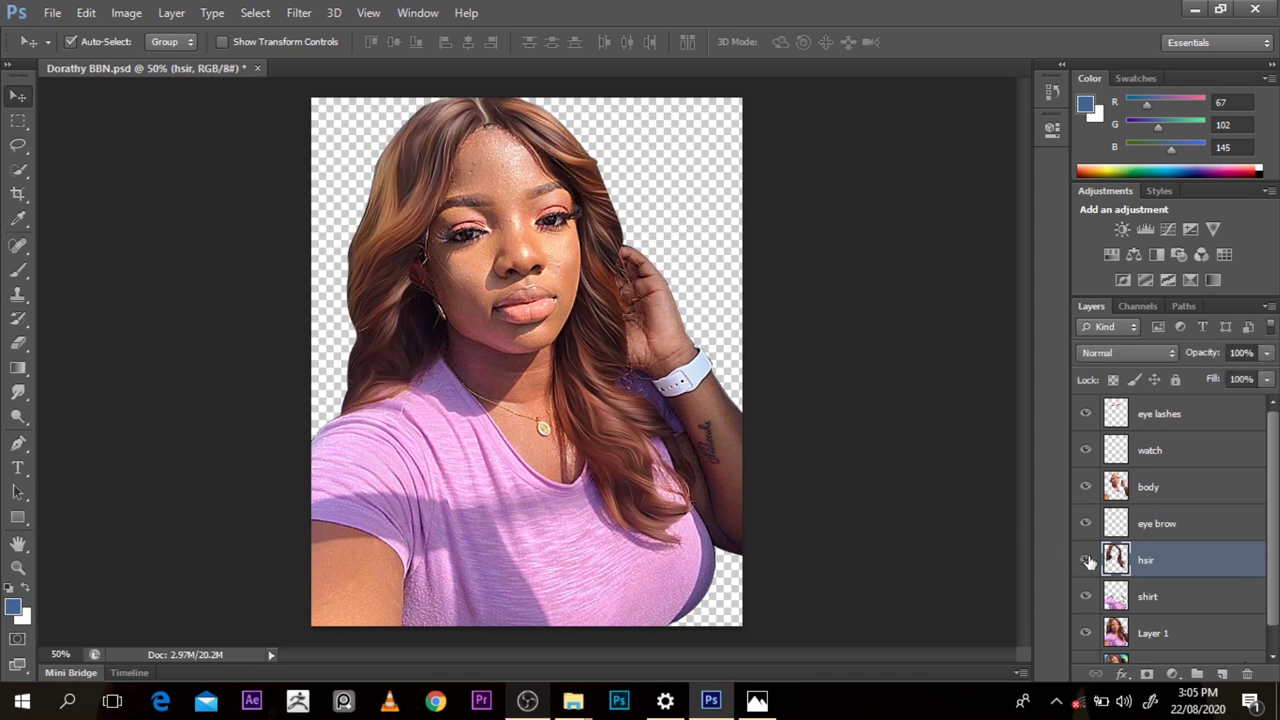
Step: Duplicate the "eye brow" layer and set the copy's blend mode to Linear Light
left_click(603, 293, "alt")
left_click(500, 272, "ctrl")
left_click(500, 272, "ctrl")
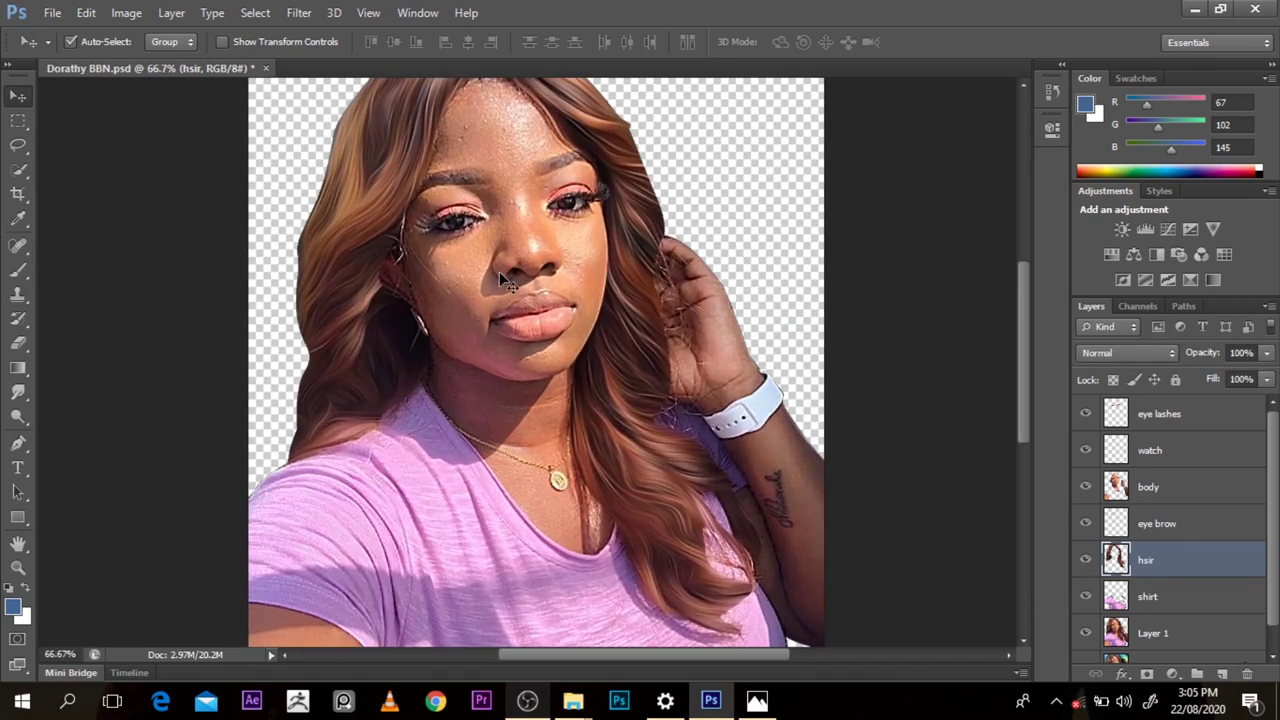
left_click(453, 177)
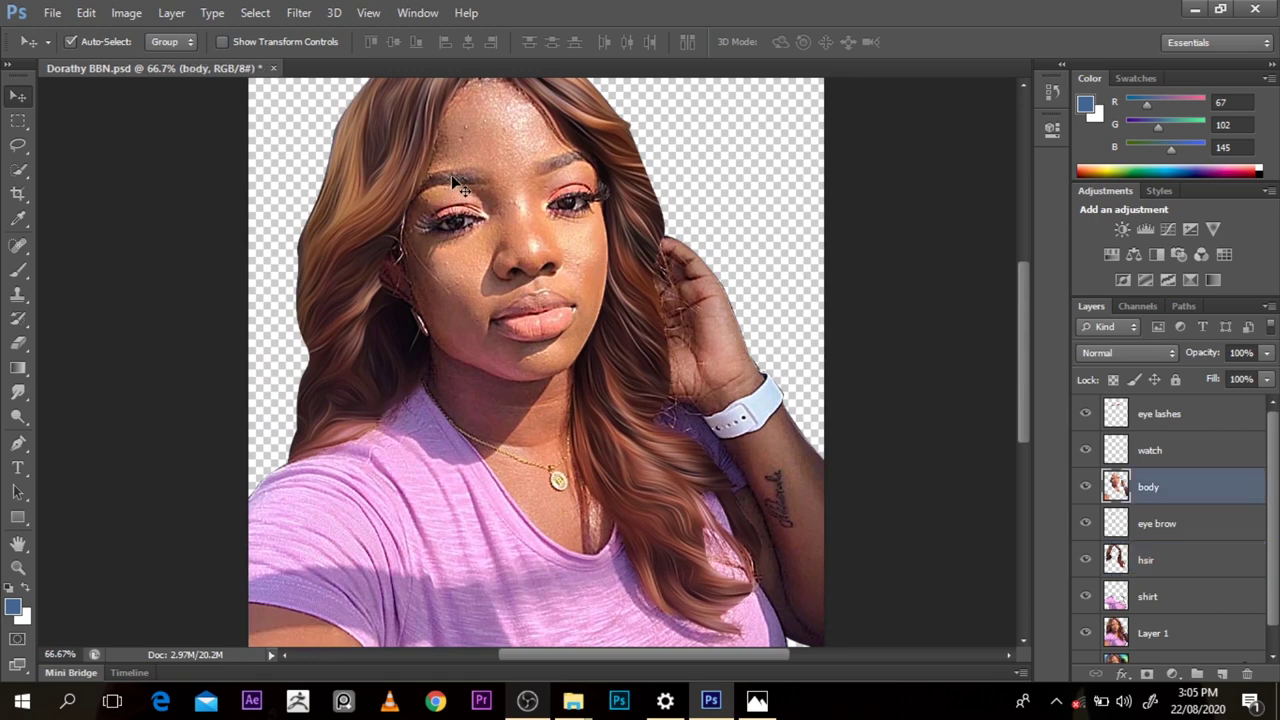
left_click(1155, 559)
left_click(1173, 528)
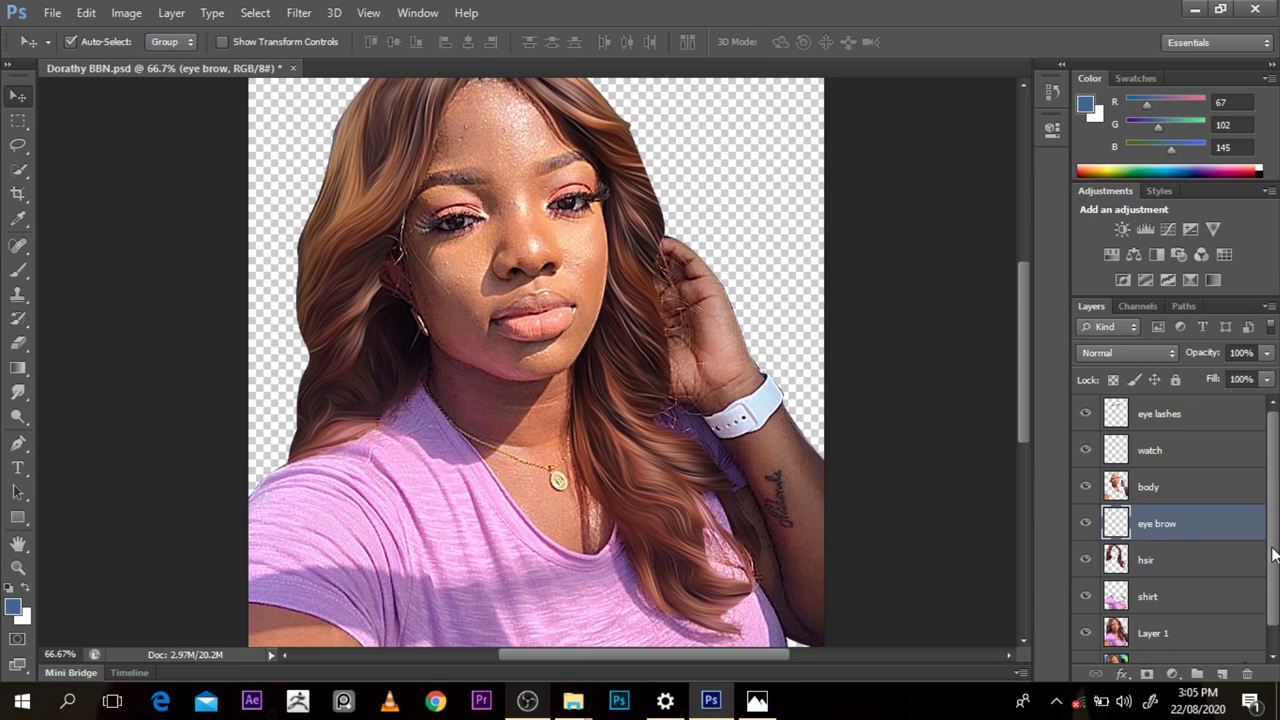
scroll(1275, 560, "down", 1)
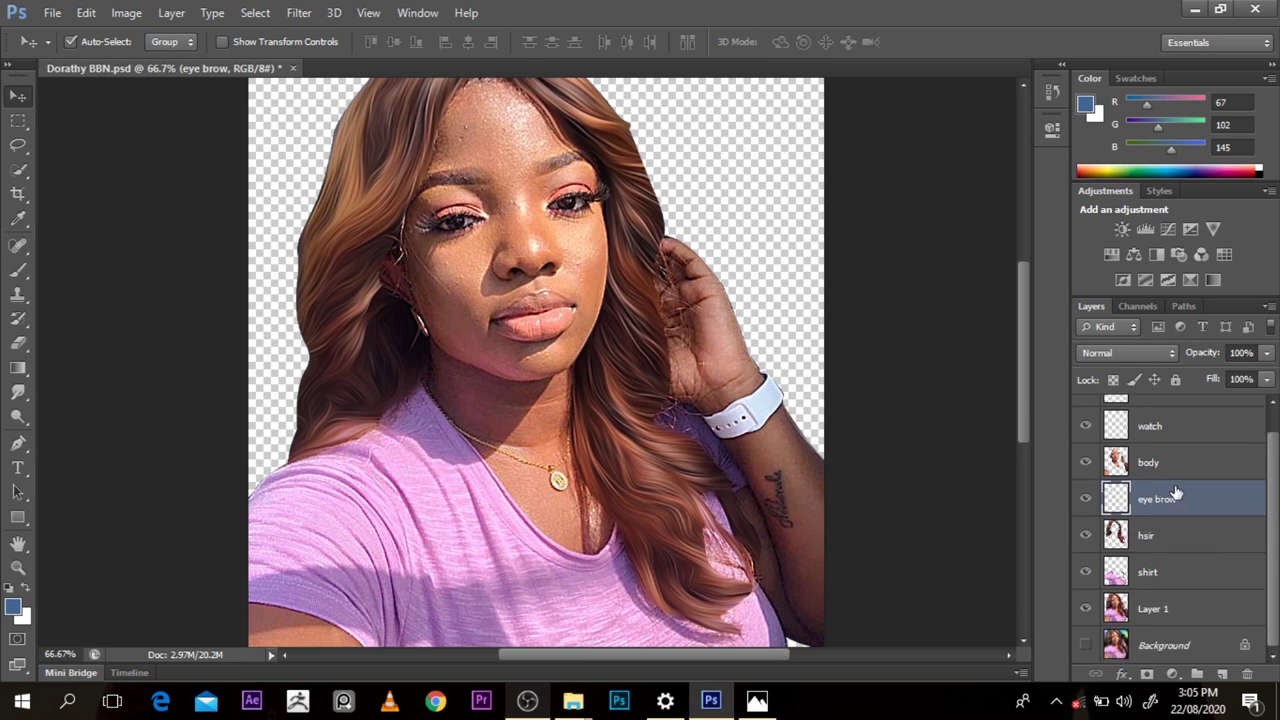
key("ctrl+j")
left_click(1103, 353)
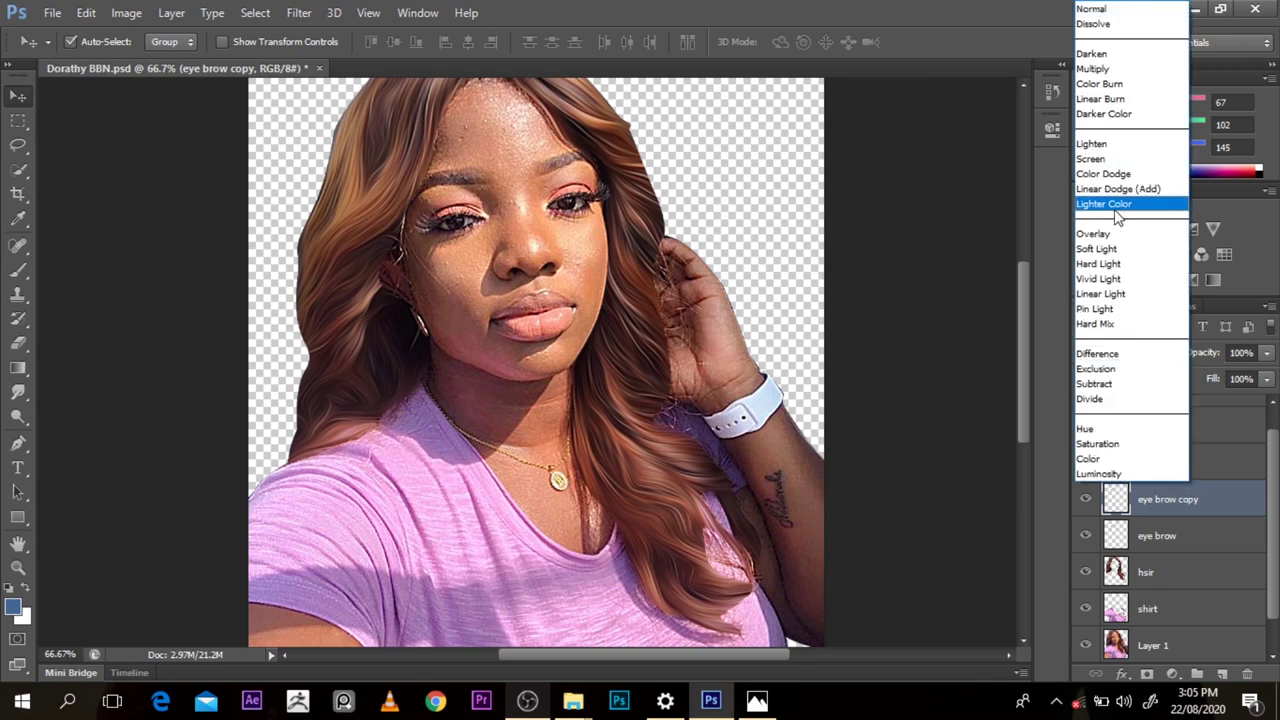
left_click(1102, 294)
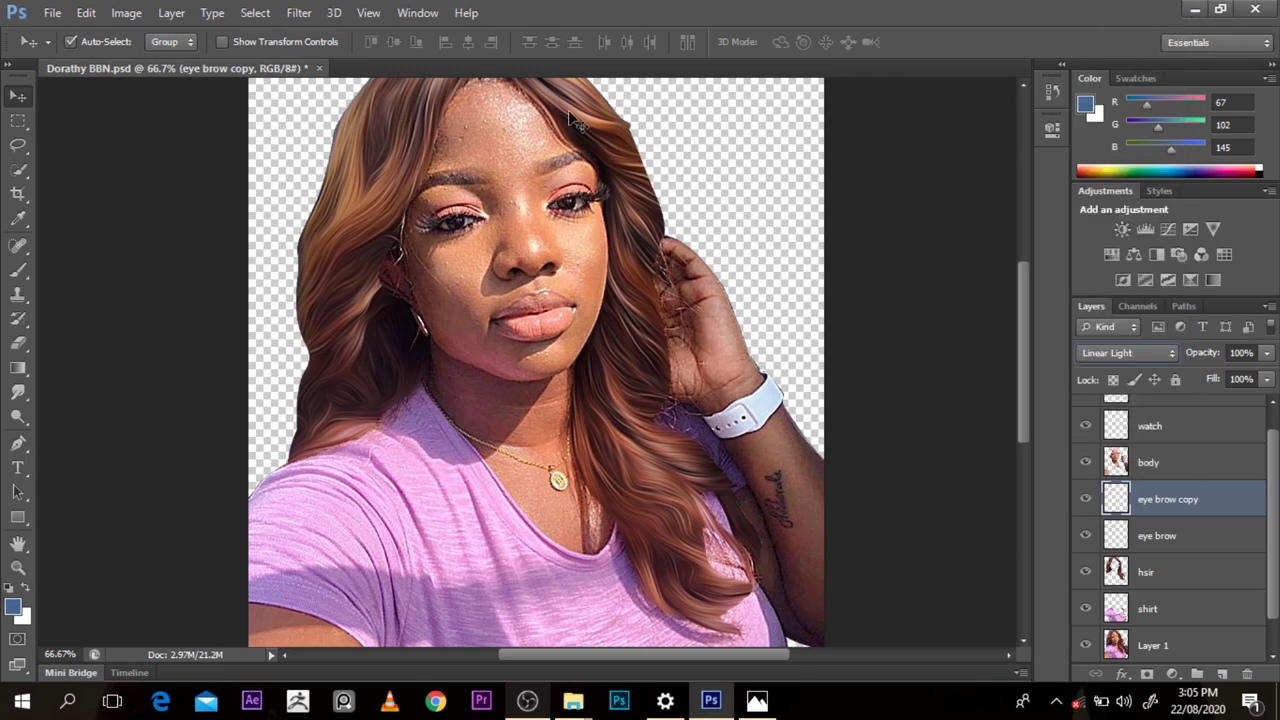
Step: Move the body layer beneath both eyebrow layers and reselect the eyebrow copy
left_click_drag(1152, 462, 1161, 559)
left_click(1175, 465)
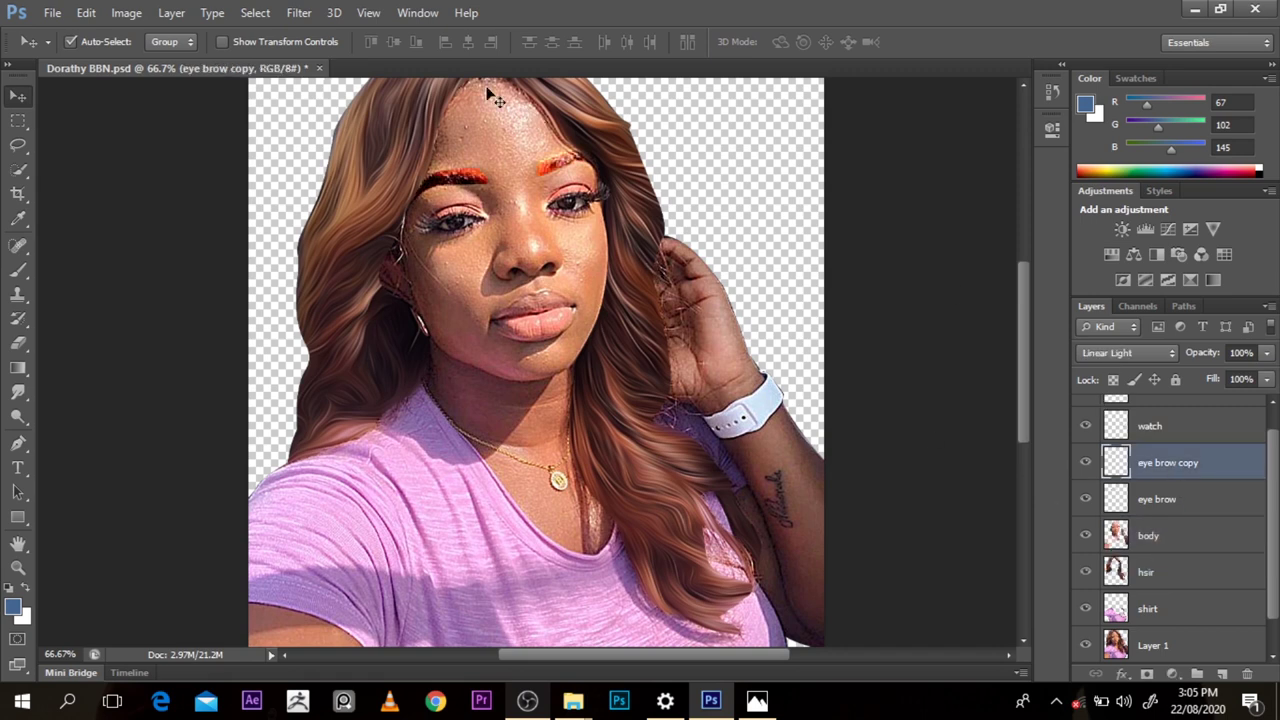
Step: Apply a High Pass filter with a 1.1-pixel radius to the eyebrow copy and merge it down into "eye brow"
left_click(299, 12)
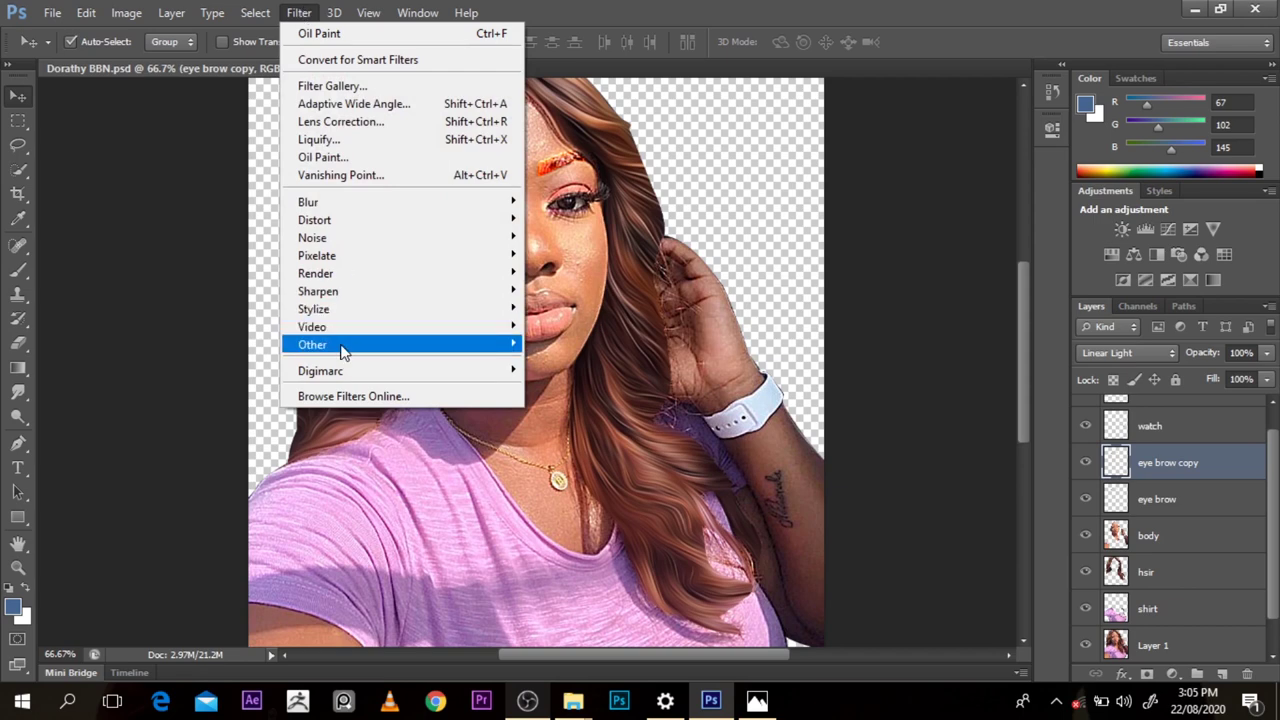
mouse_move(337, 346)
left_click(237, 360)
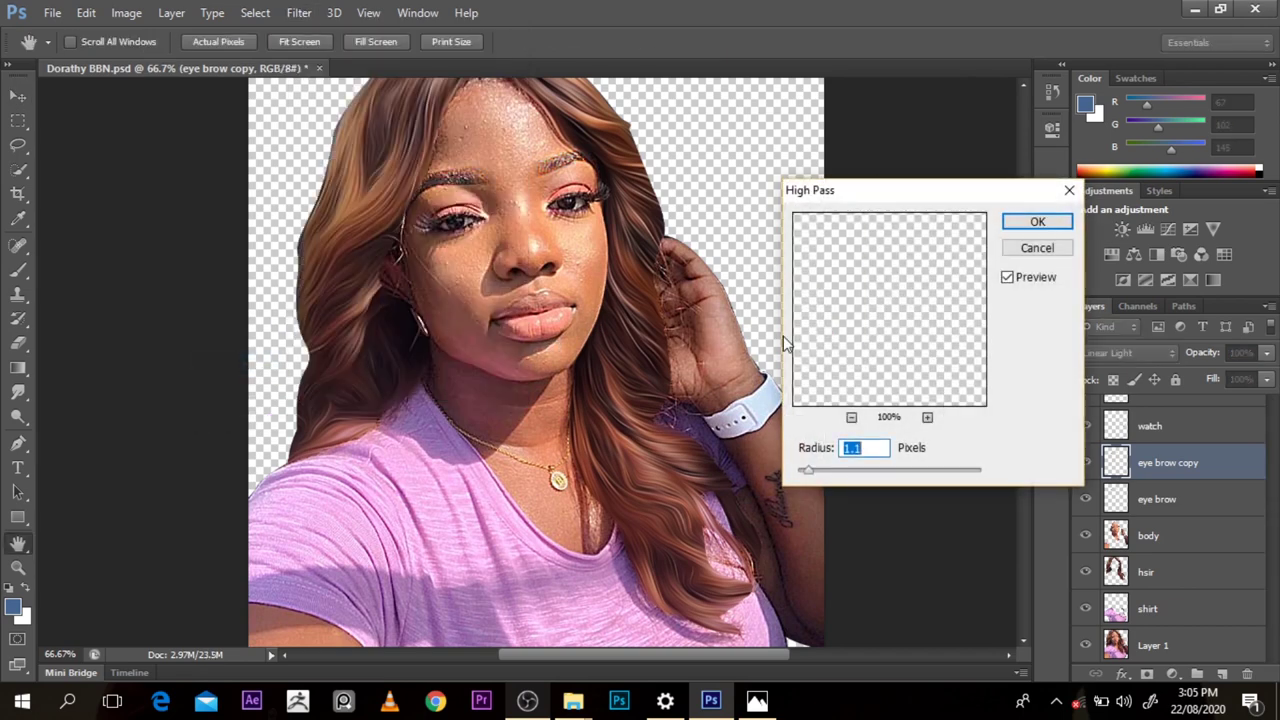
left_click(1037, 224)
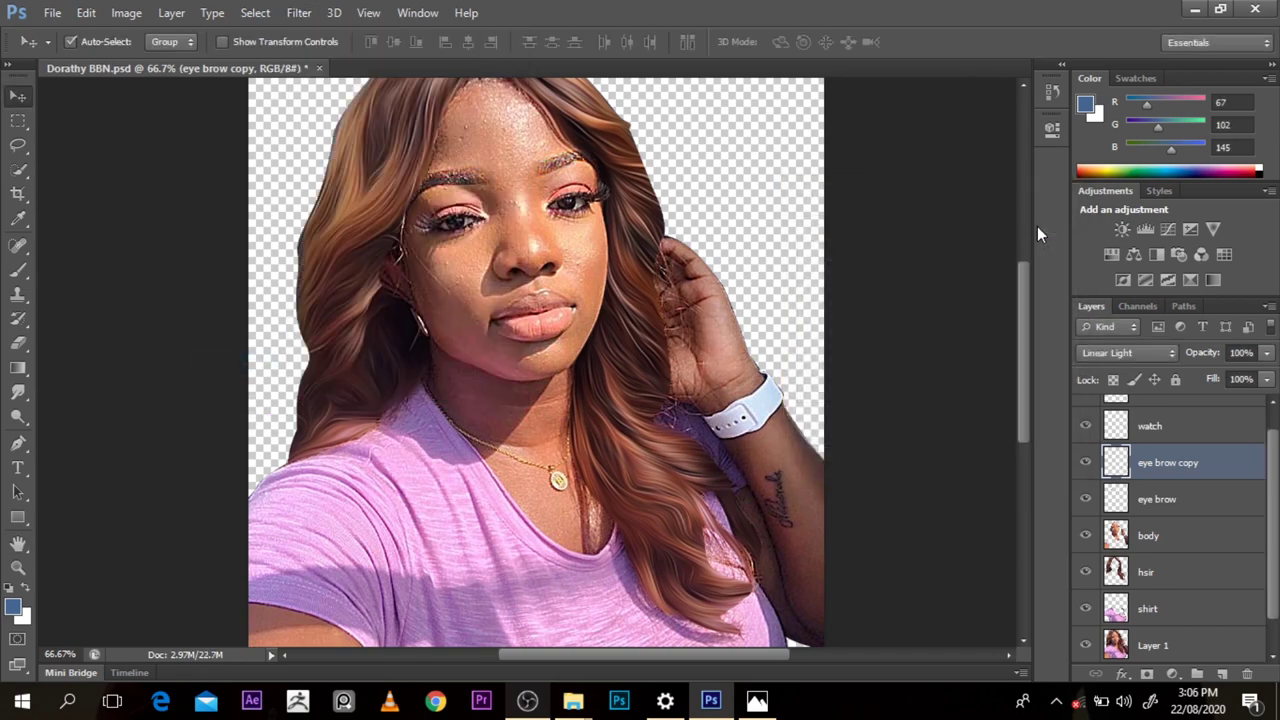
key("ctrl+e")
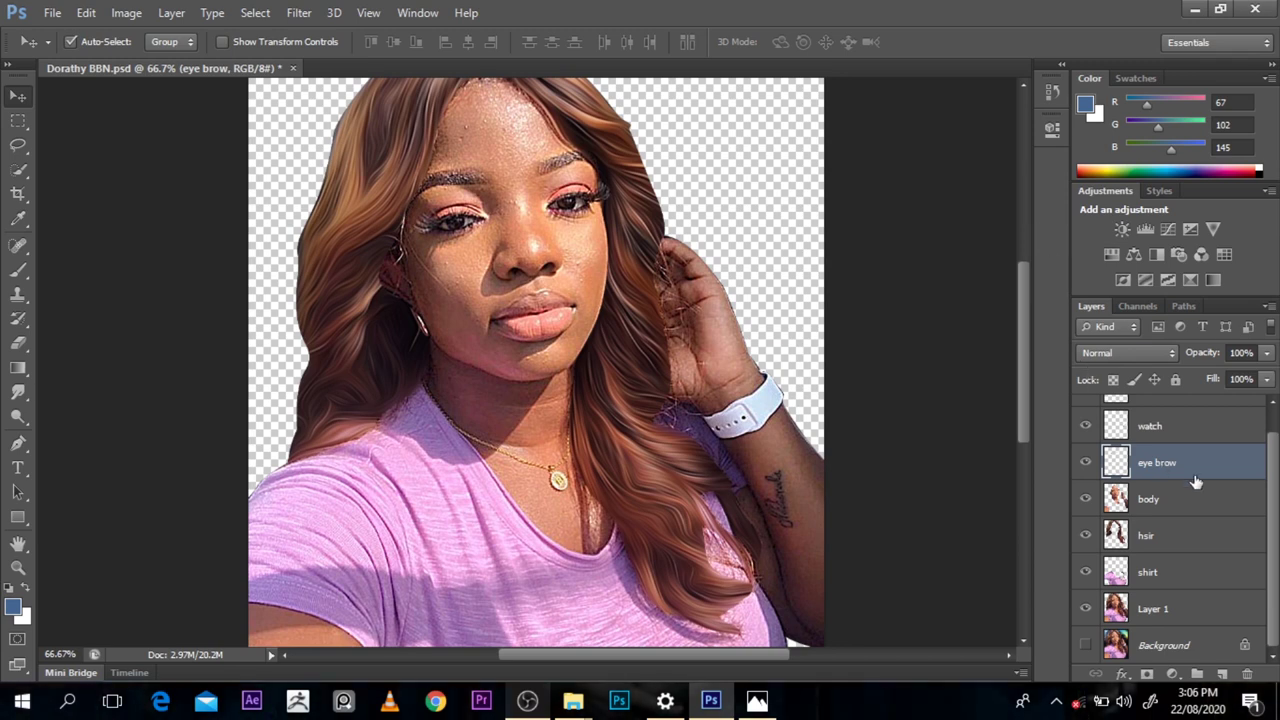
Step: Duplicate the merged eyebrow layer and apply Oil Paint to the copy with Stylization 2.97 and Cleanliness 2.95
key("ctrl+j")
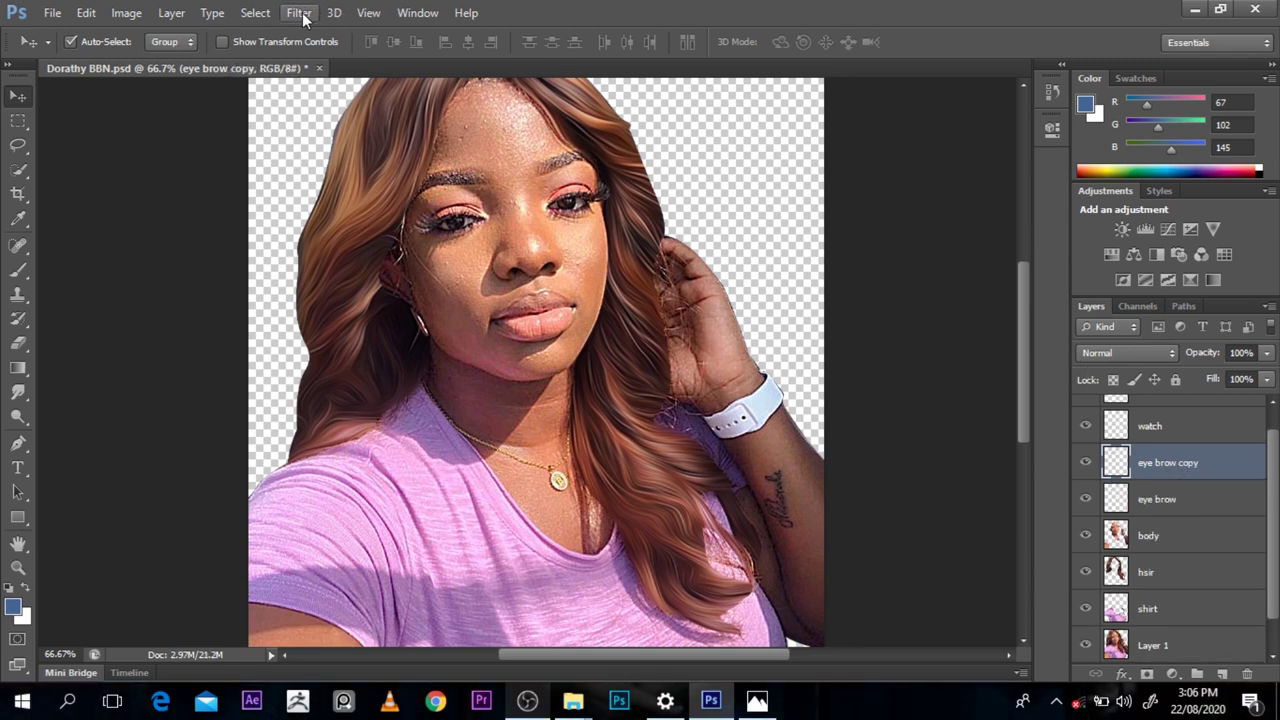
left_click(300, 13)
left_click(332, 160)
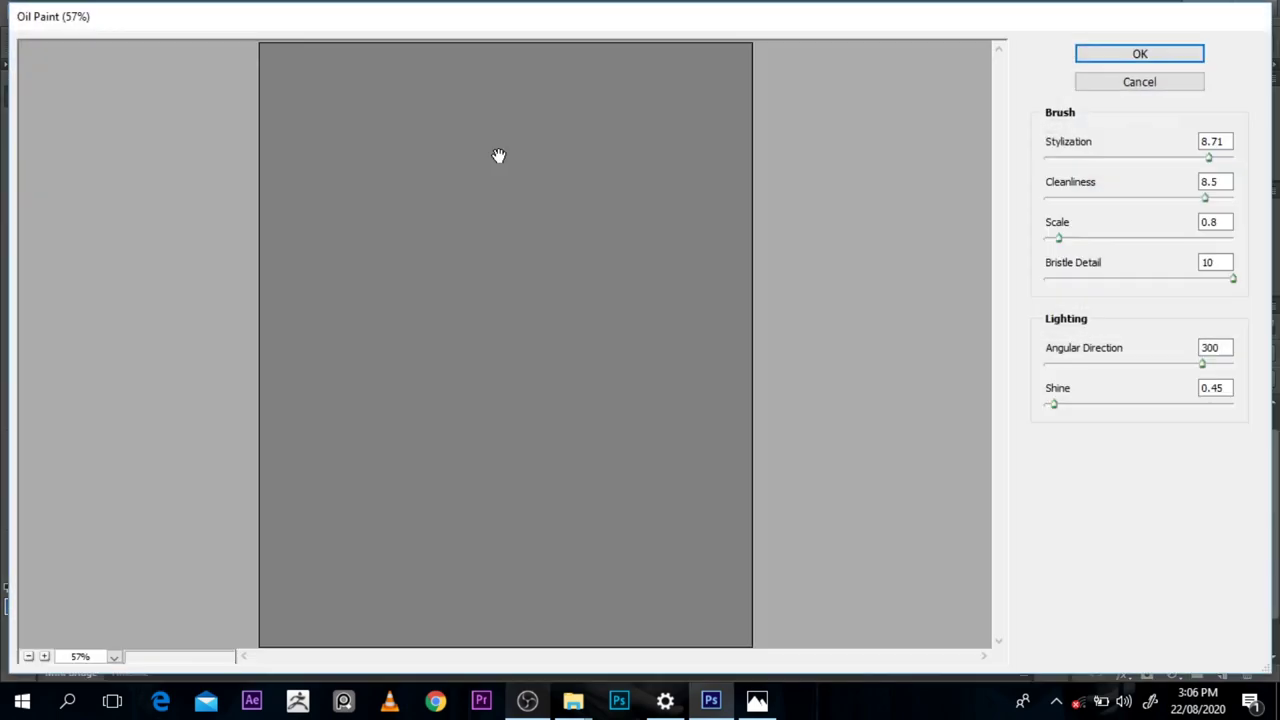
left_click(505, 255, "ctrl")
left_click(494, 164, "ctrl")
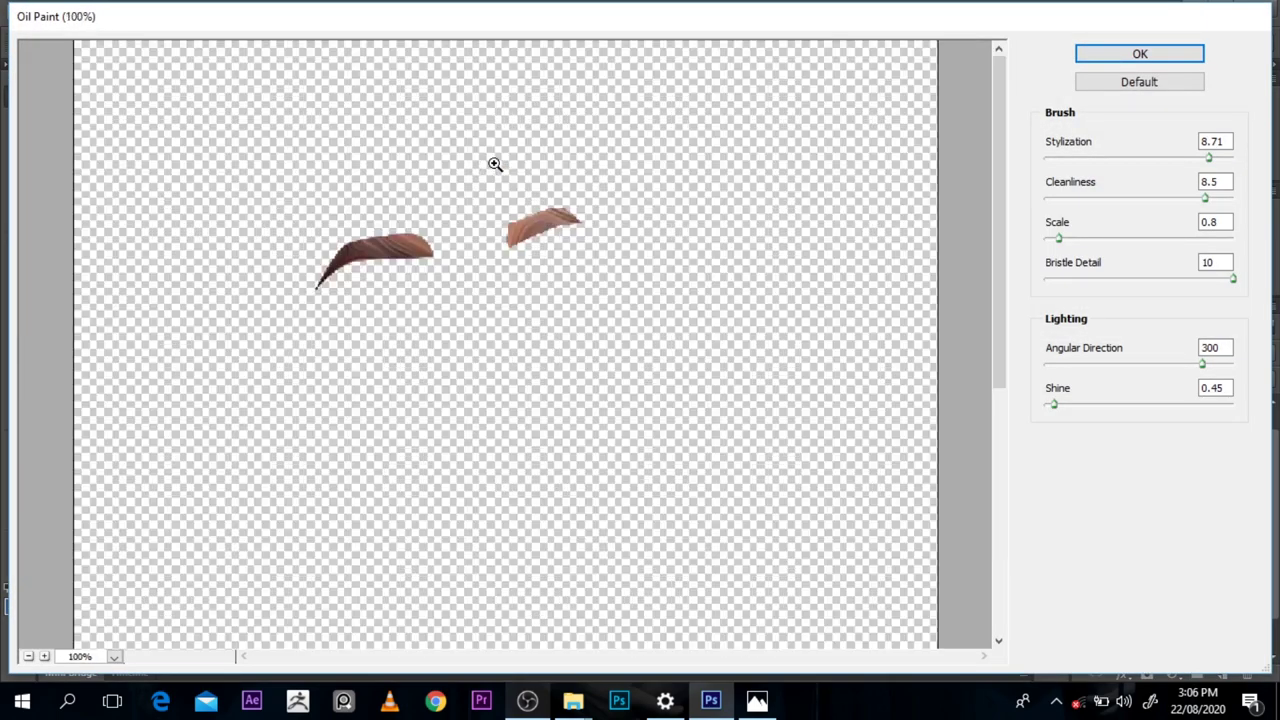
left_click(583, 196, "ctrl")
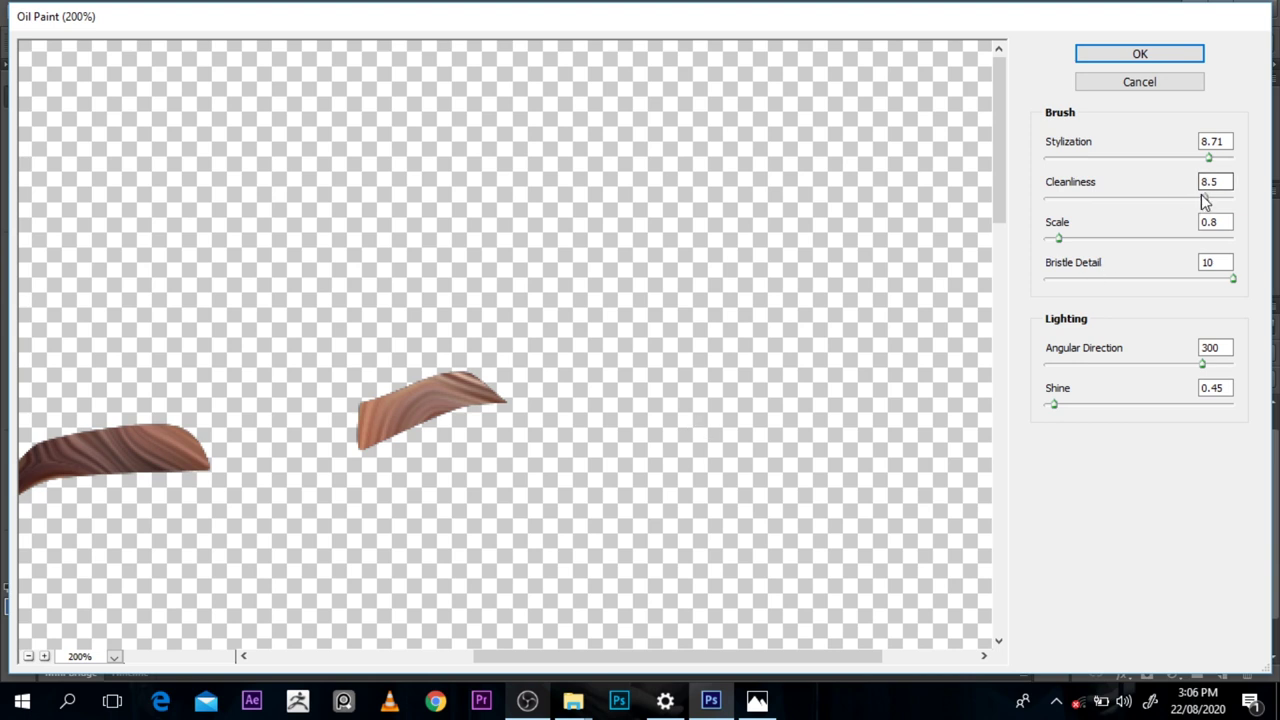
left_click_drag(1205, 198, 1023, 220)
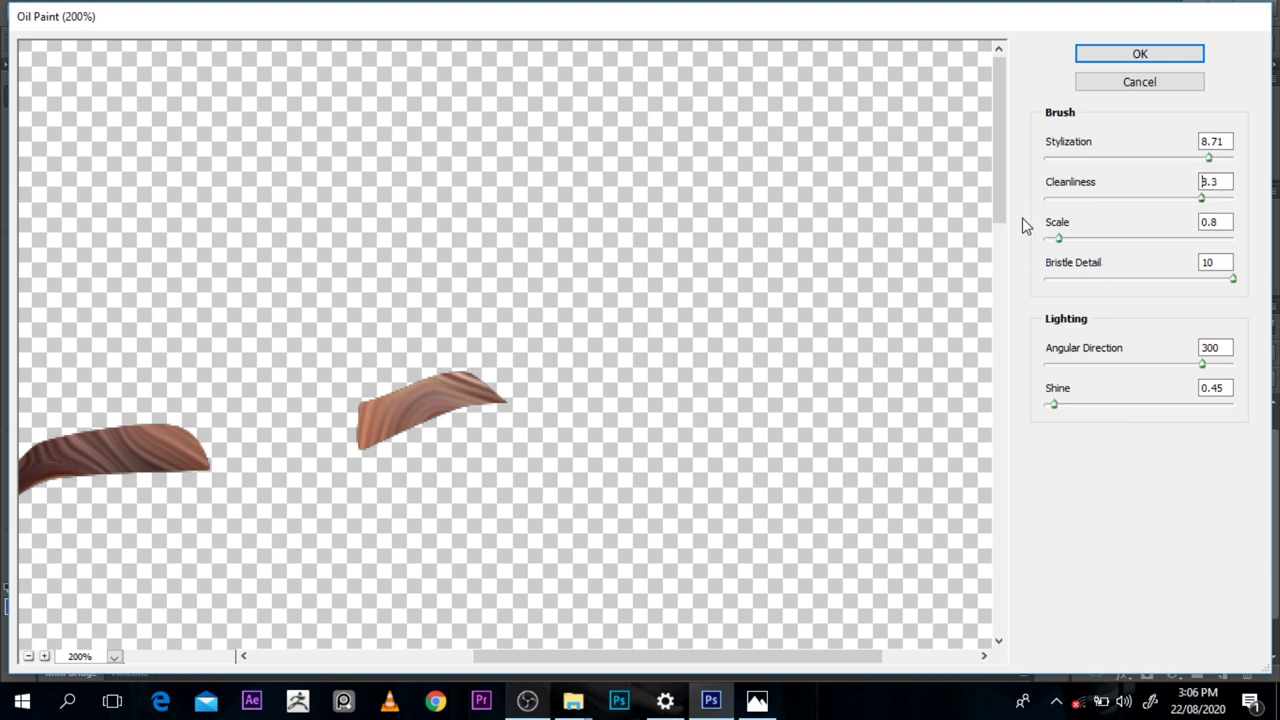
left_click(1101, 212)
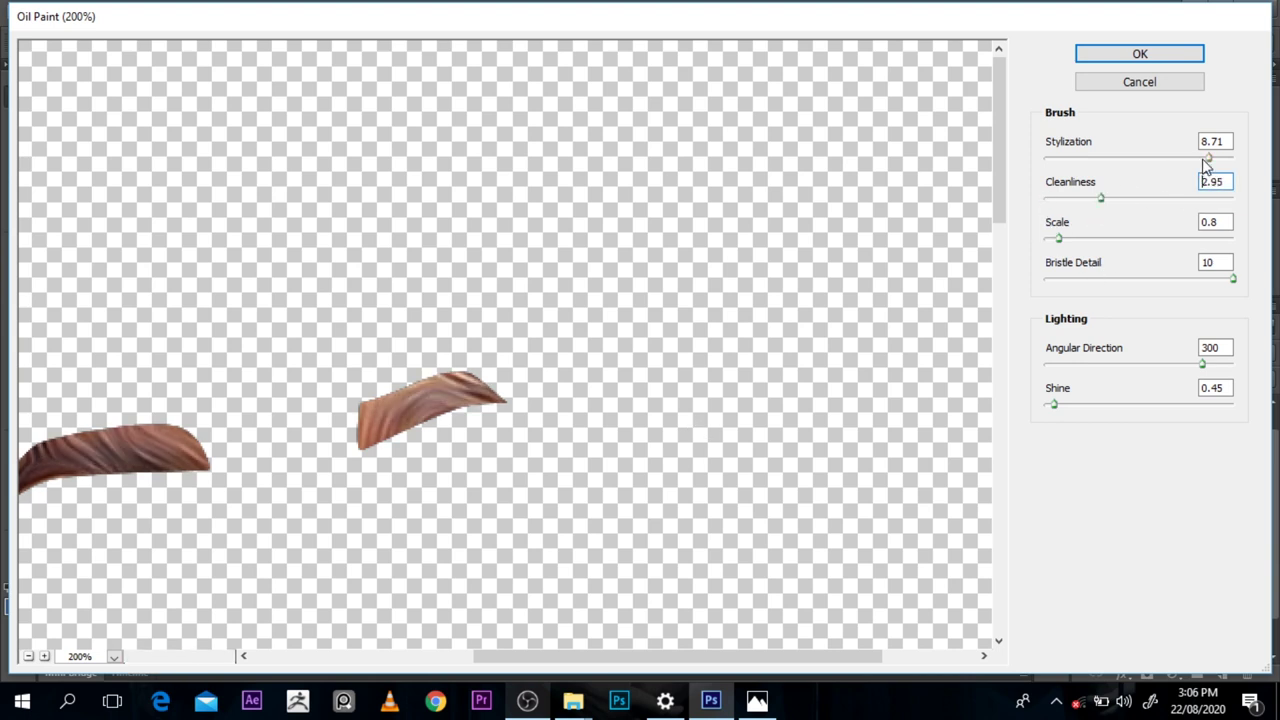
left_click_drag(1205, 165, 1083, 183)
left_click_drag(1097, 182, 1106, 183)
left_click(1120, 58)
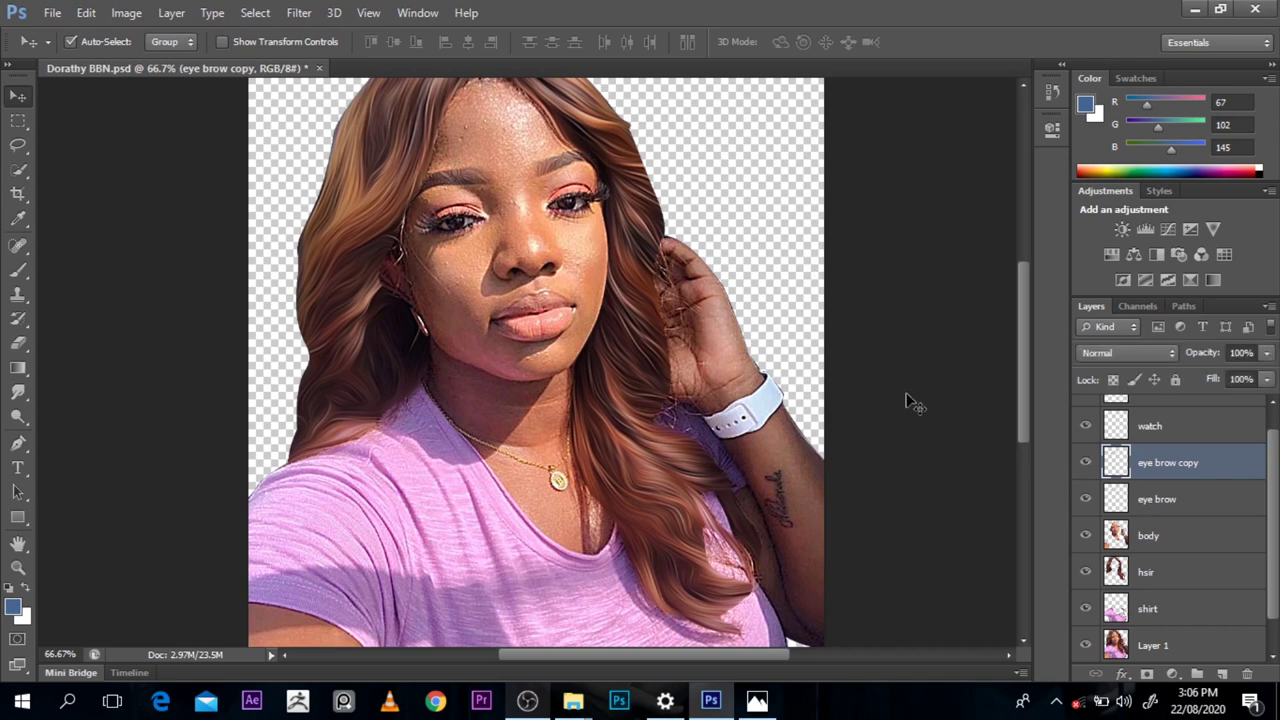
Step: Duplicate the "eye lashes" layer and set the copy's blend mode to Vivid Light
left_click(592, 202)
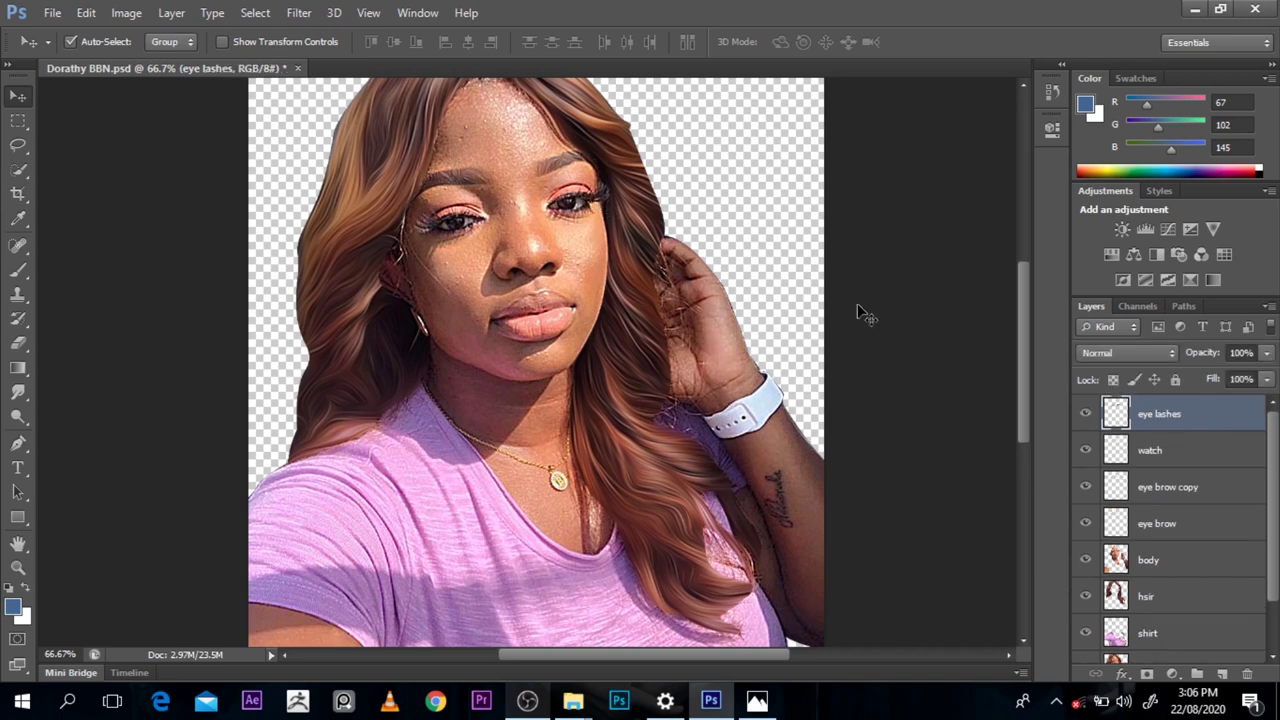
key("ctrl+j")
left_click(1137, 350)
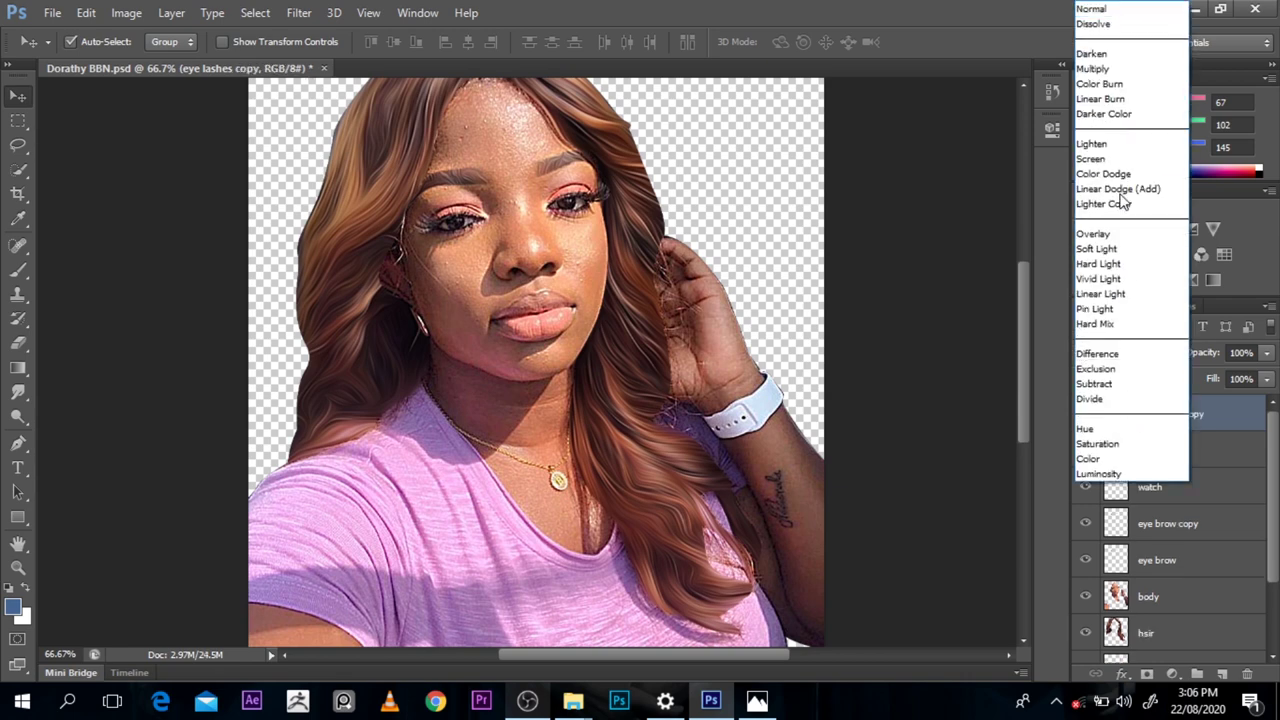
left_click(1120, 279)
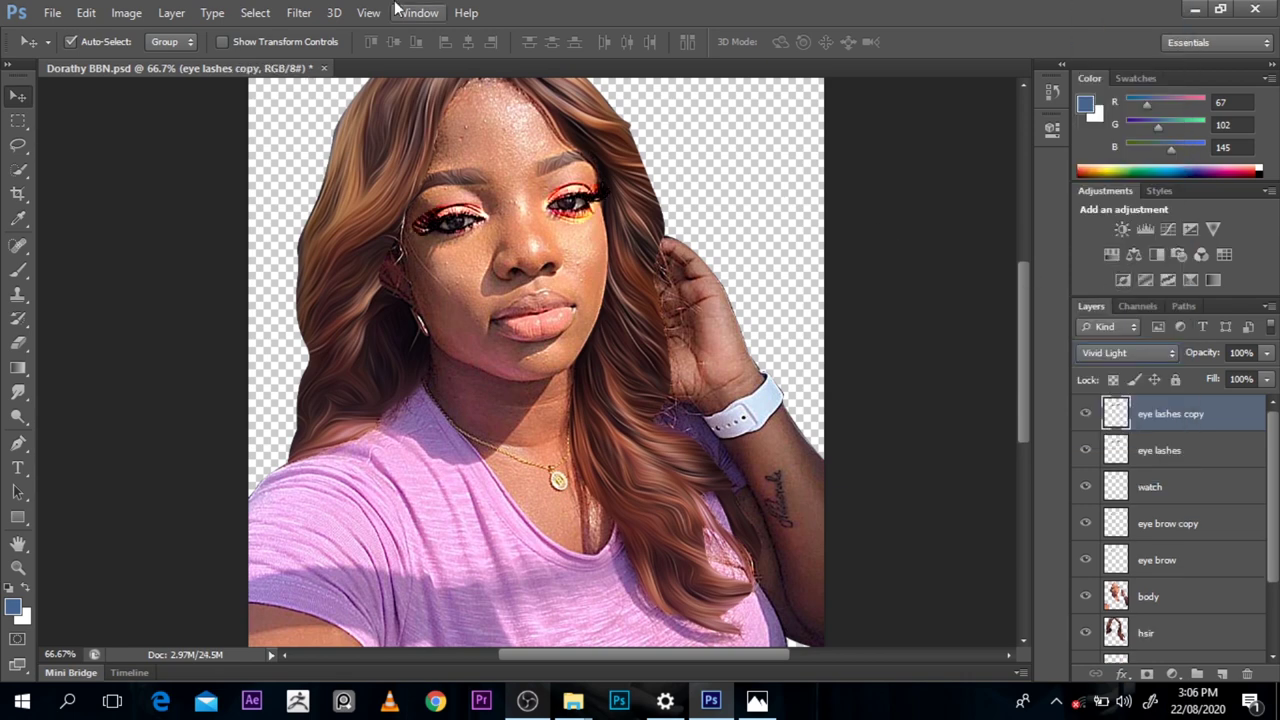
Step: Apply a High Pass filter with a 1.1-pixel radius to the eyelash copy and merge it into "eye lashes"
left_click(299, 12)
mouse_move(322, 344)
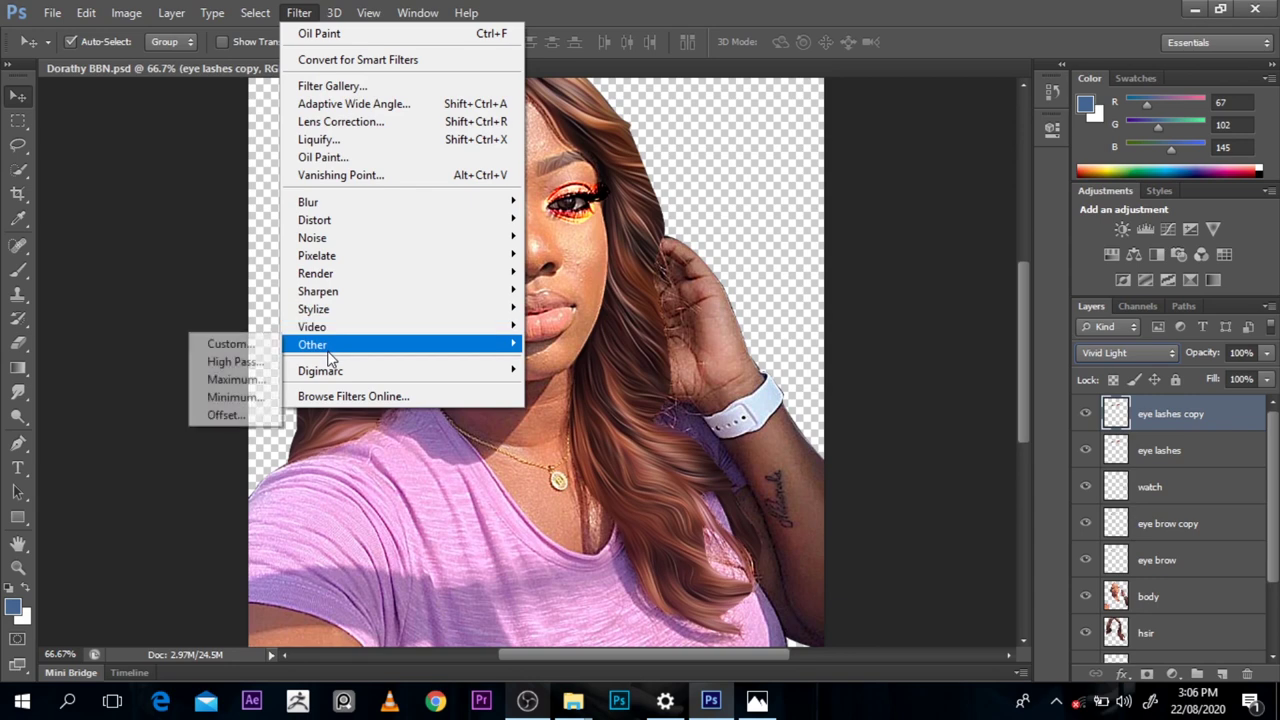
left_click(234, 362)
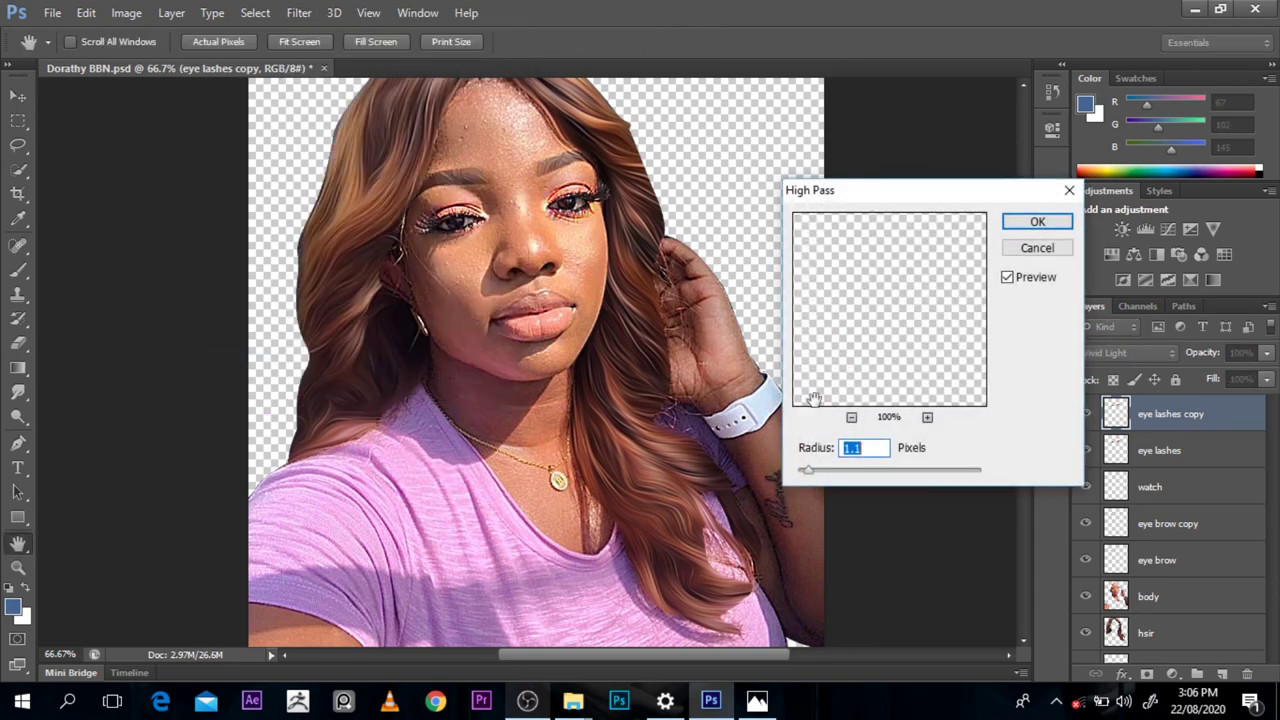
left_click(1034, 220)
key("Delete")
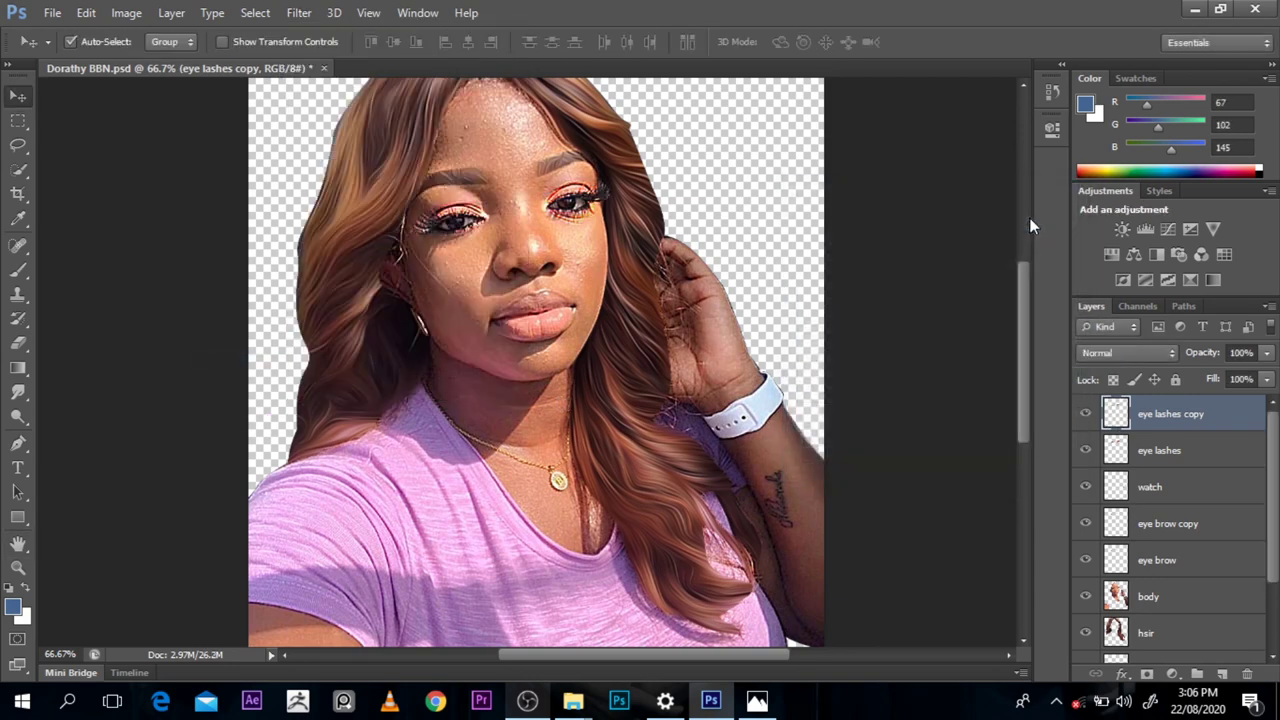
Step: Duplicate the merged eyelash layer and apply Oil Paint to the copy with Cleanliness 1 and a lower Stylization
key("ctrl+j")
left_click(299, 13)
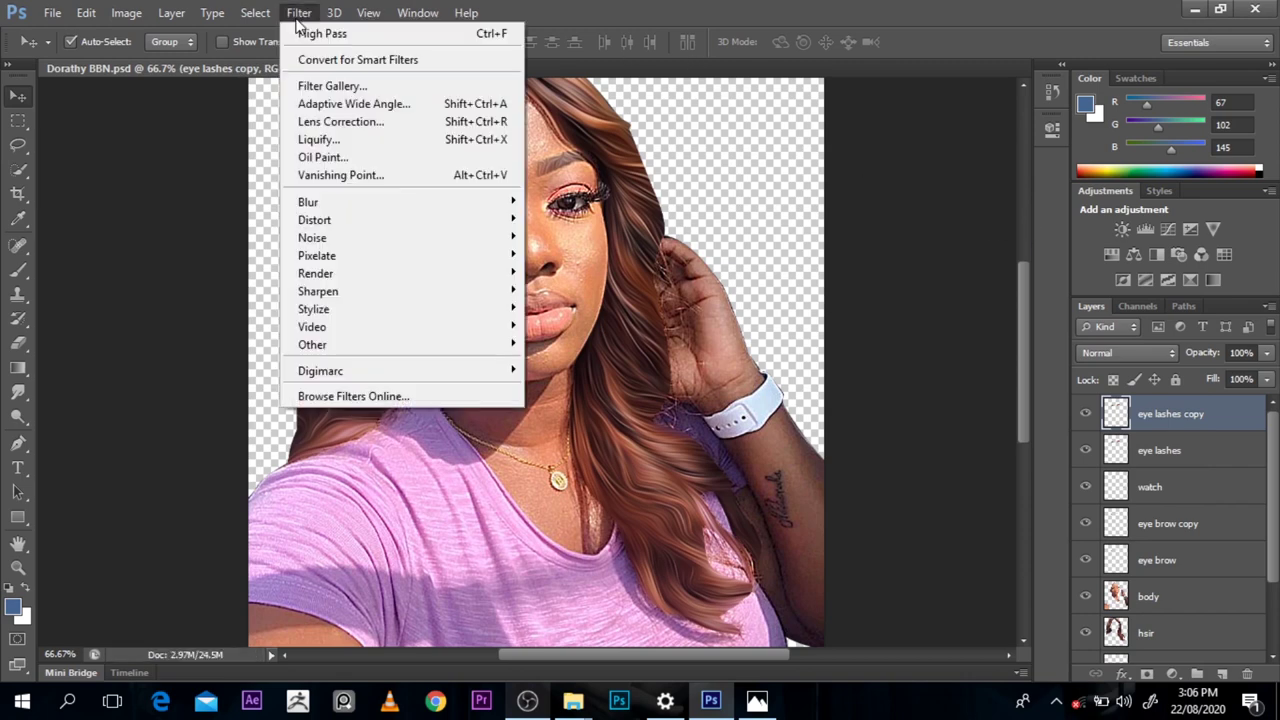
left_click(323, 157)
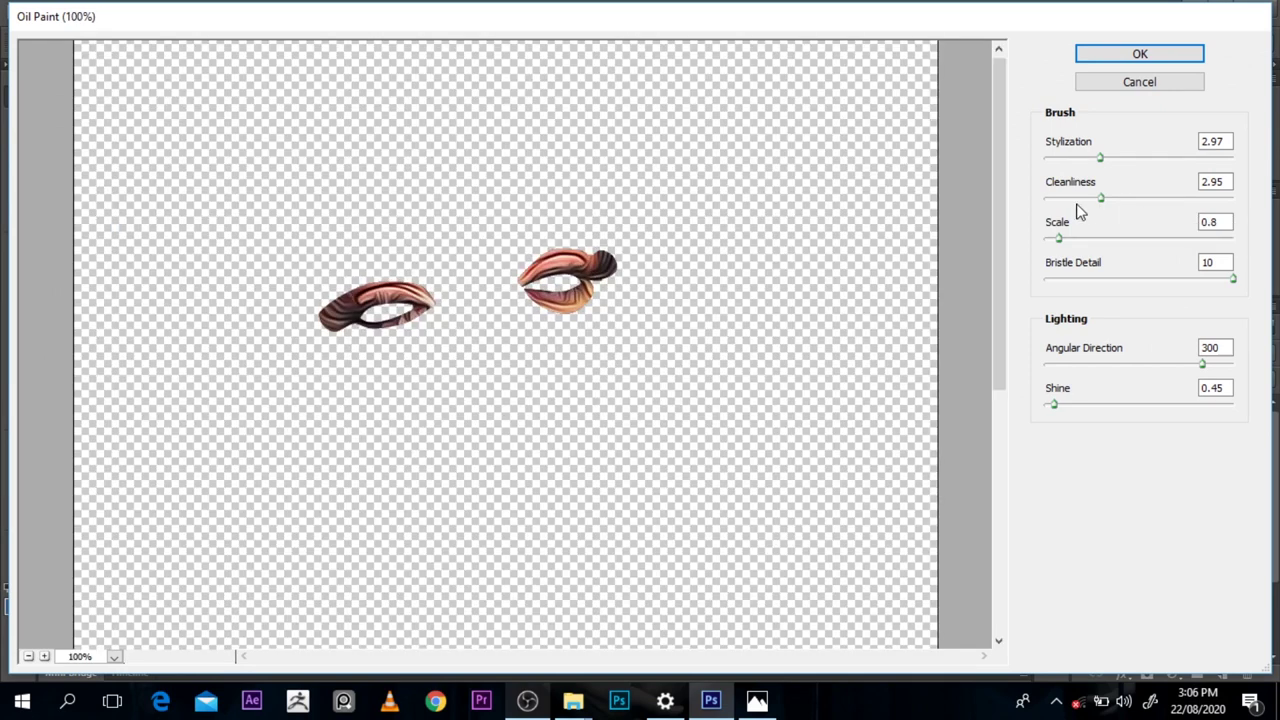
left_click_drag(1081, 198, 1064, 200)
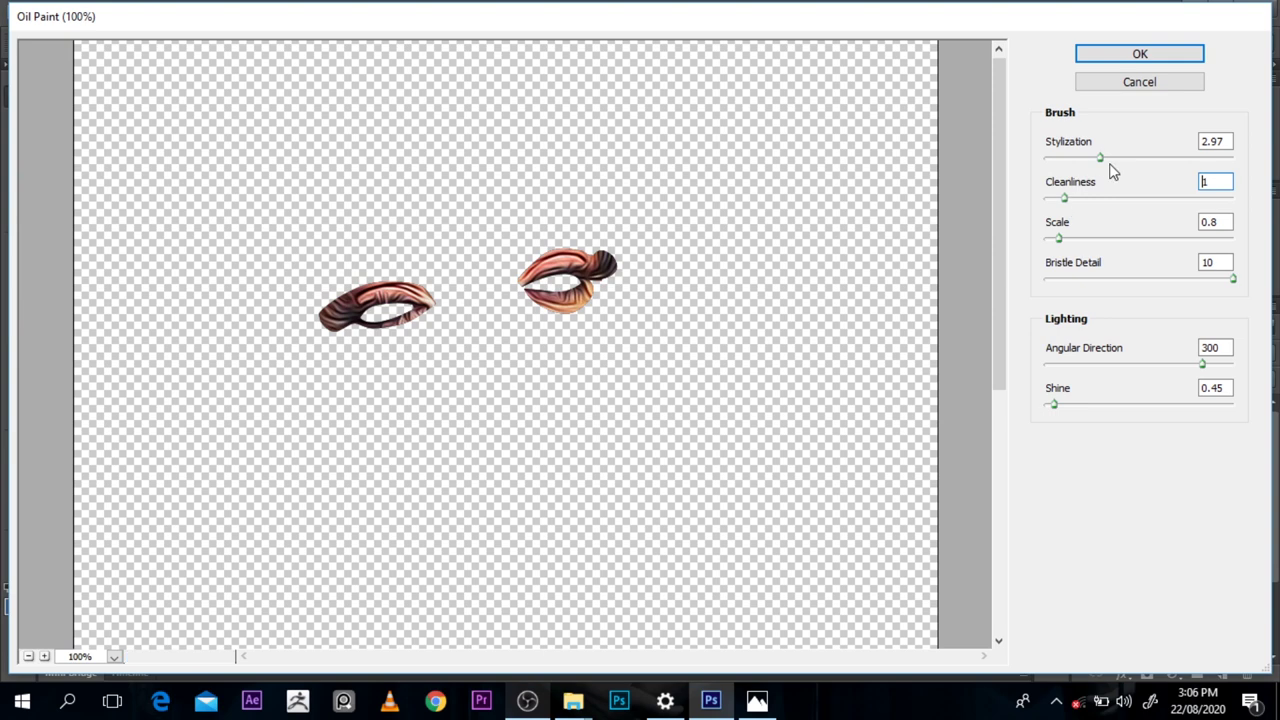
mouse_move(1100, 158)
left_mouse_down()
mouse_move(1071, 162)
mouse_move(1086, 164)
left_mouse_up()
left_click(1131, 50)
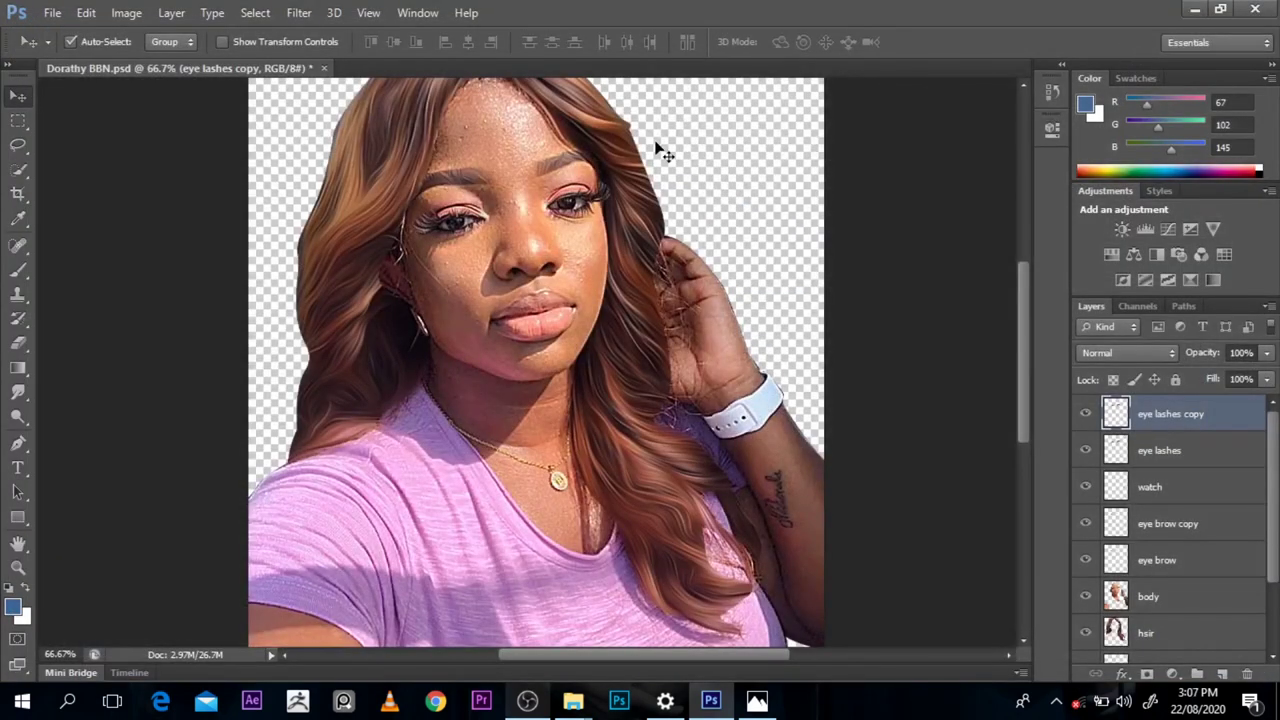
Step: Outline the forearm tattoo with a closed Pen tool path and convert the path to a selection
left_click_drag(595, 191, 495, 191)
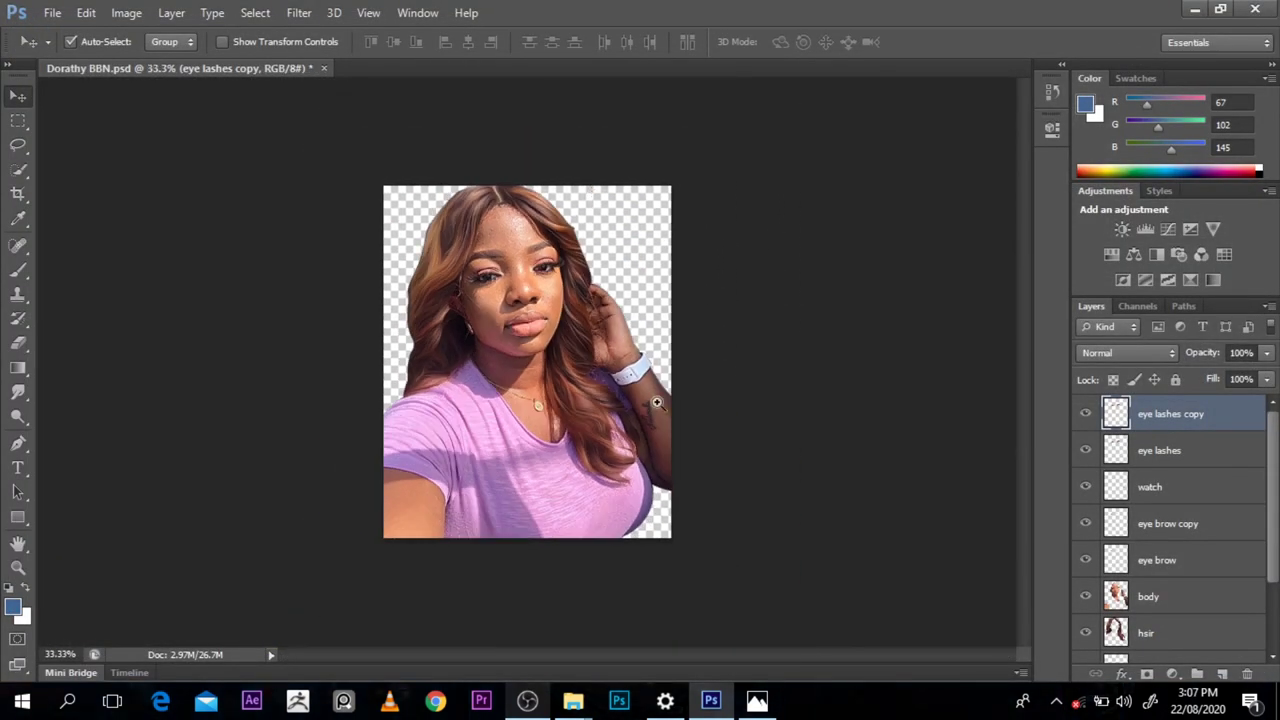
left_click_drag(657, 403, 751, 454)
key("p")
left_click_drag(1027, 390, 1029, 410)
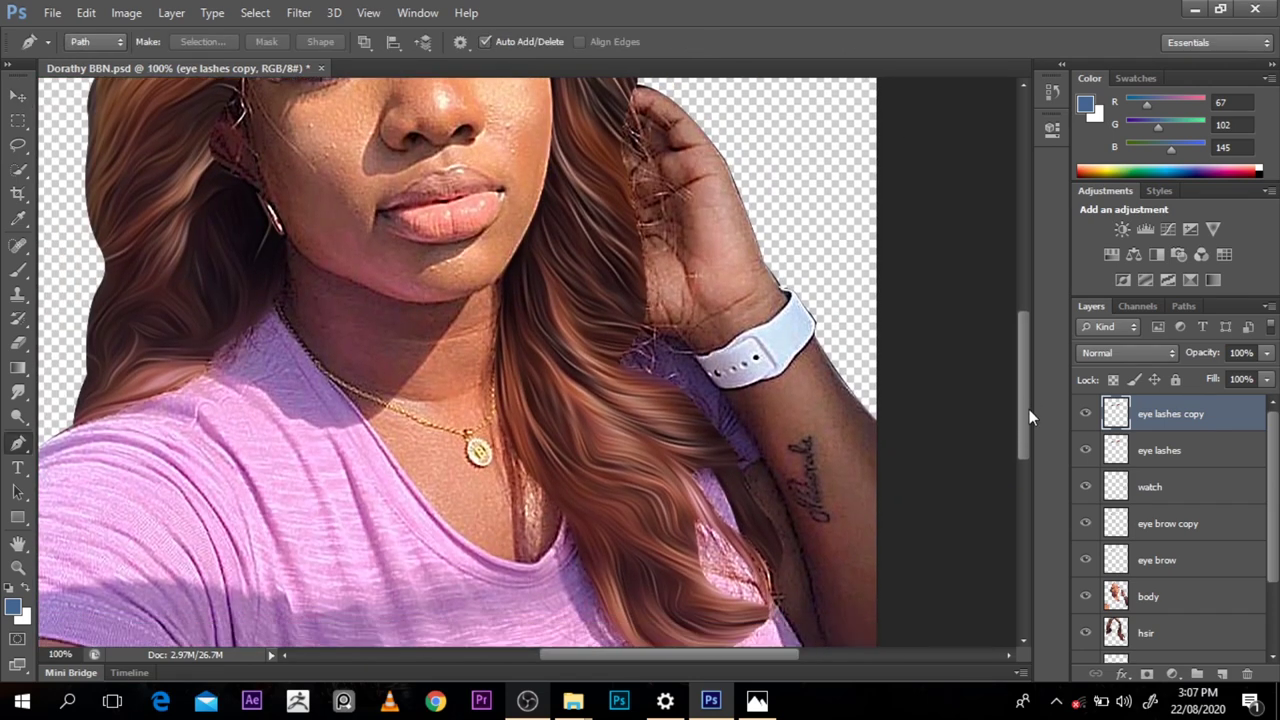
left_click_drag(787, 364, 785, 369)
left_click_drag(782, 413, 805, 485)
left_click_drag(834, 497, 841, 421)
left_click(807, 372)
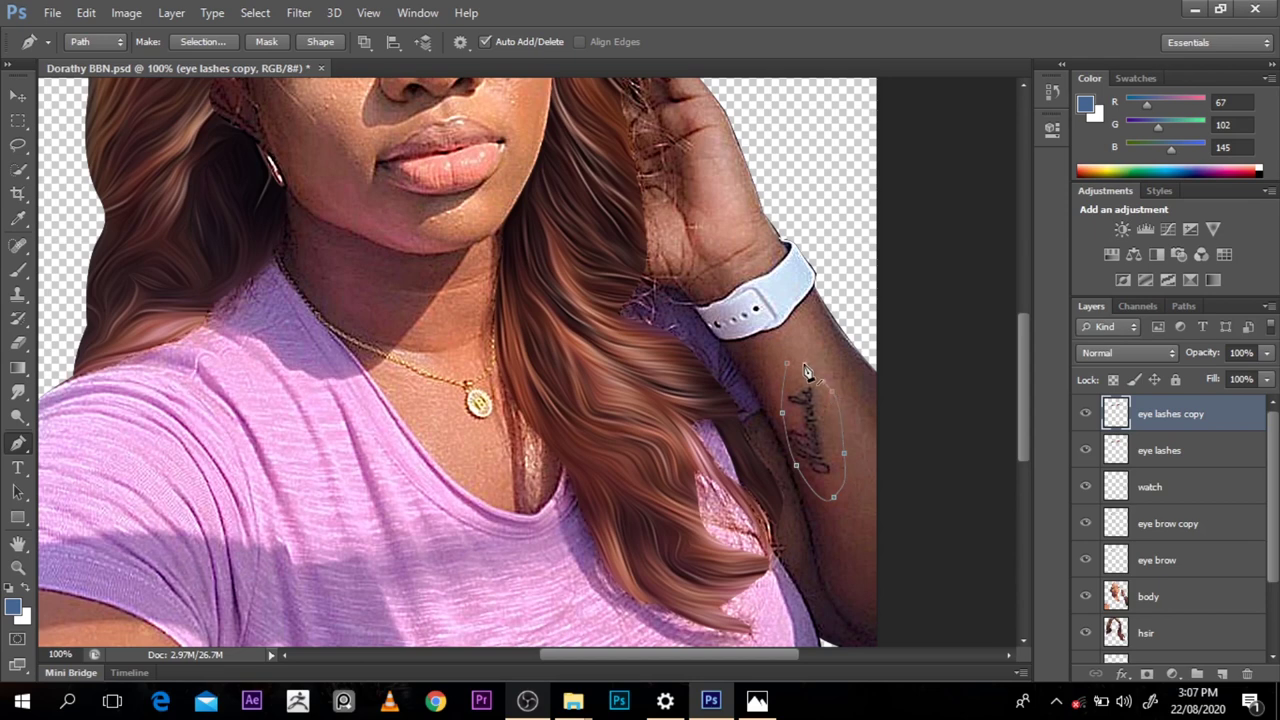
left_click(788, 365)
key("ctrl+Return")
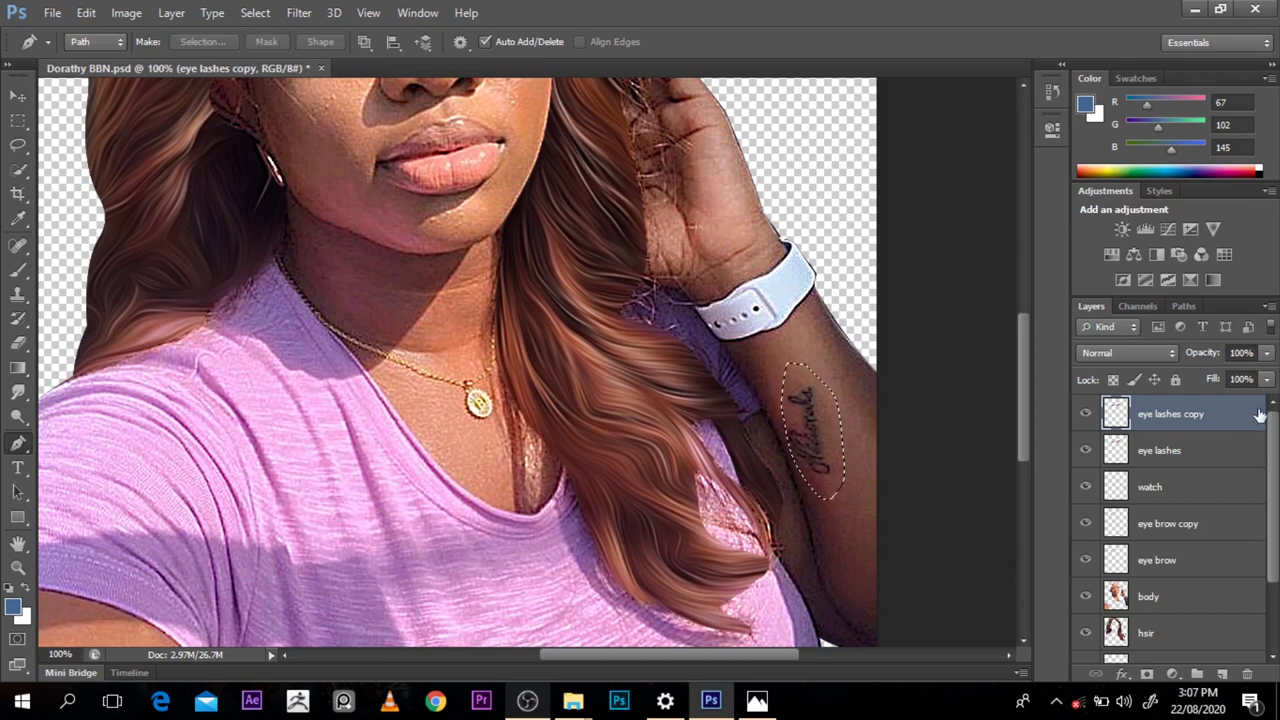
scroll(1226, 493, "down", 2)
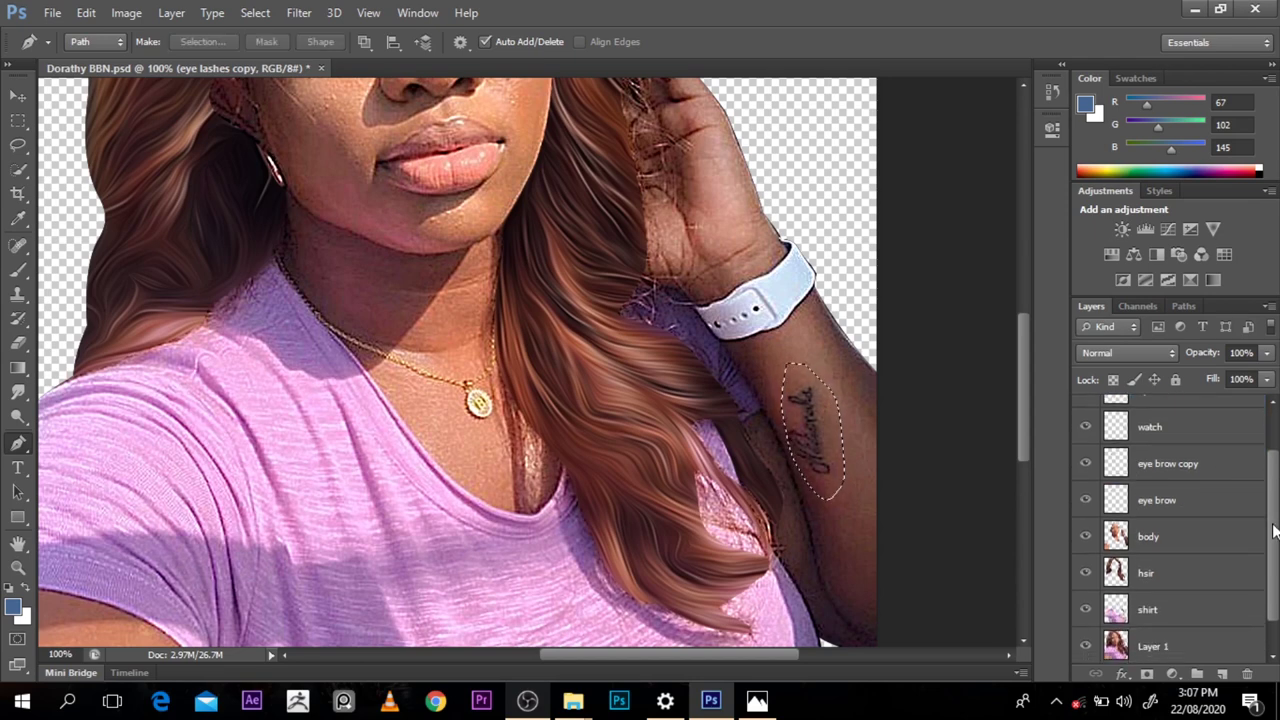
Step: Apply Oil Paint with a slightly higher Stylization to the selected tattoo on the "body" layer and clear the selection
left_click(1204, 535)
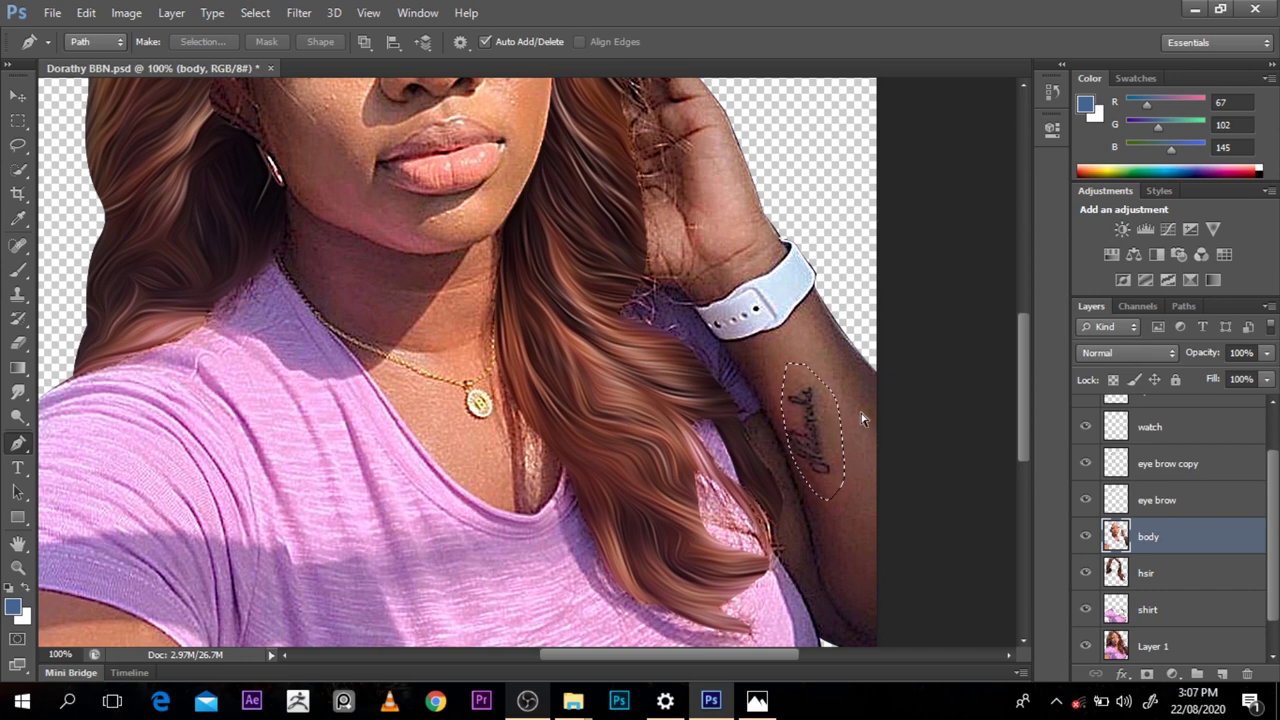
key("ctrl+s")
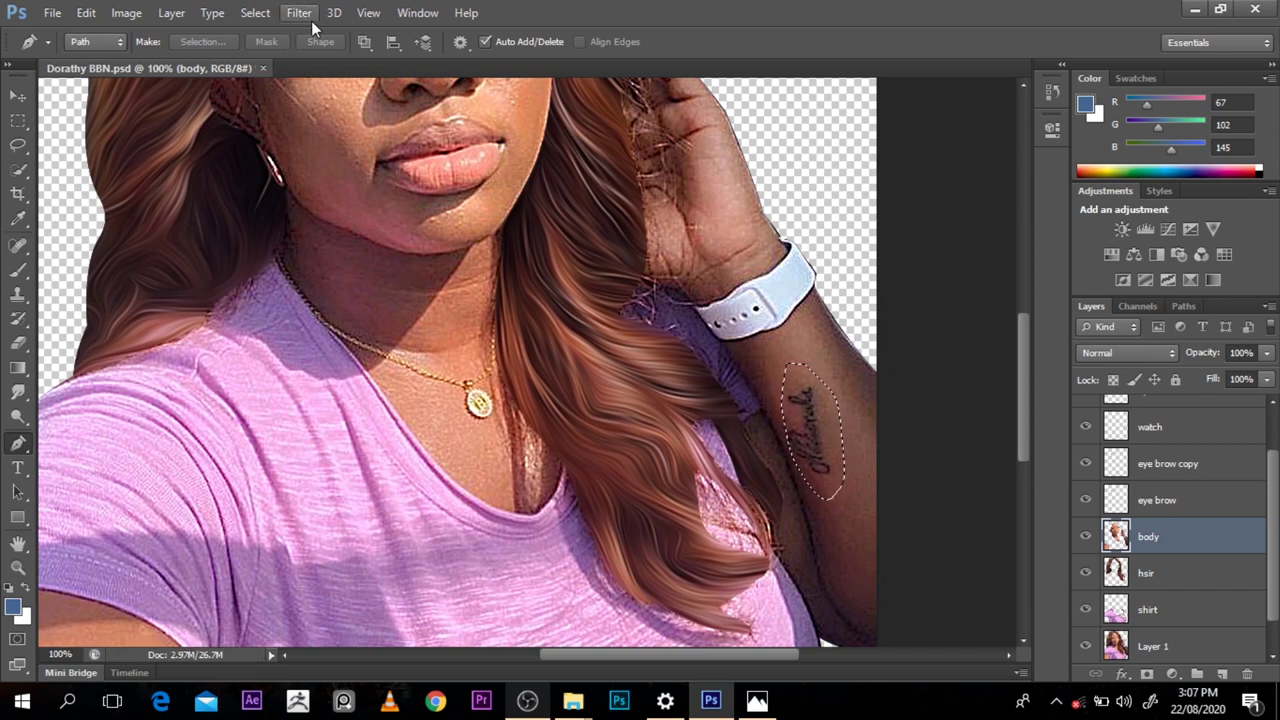
left_click(299, 13)
left_click(332, 155)
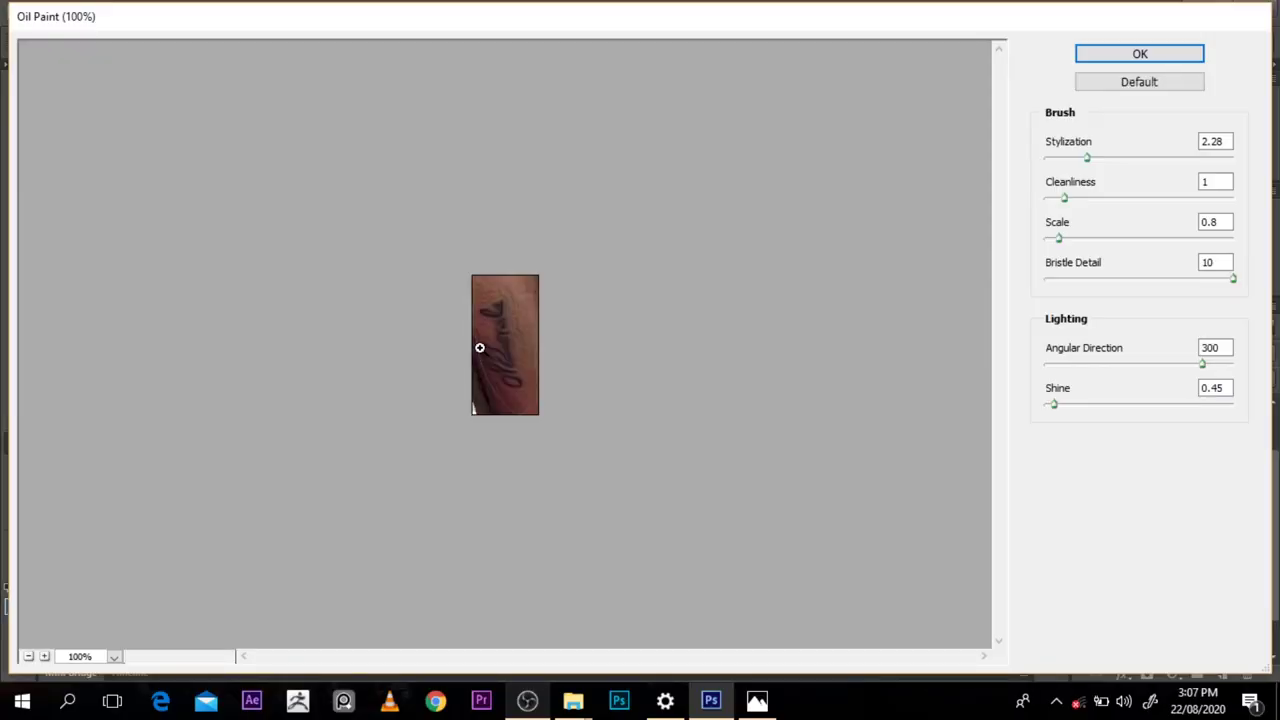
left_click(479, 347, "ctrl")
left_click(479, 347, "ctrl")
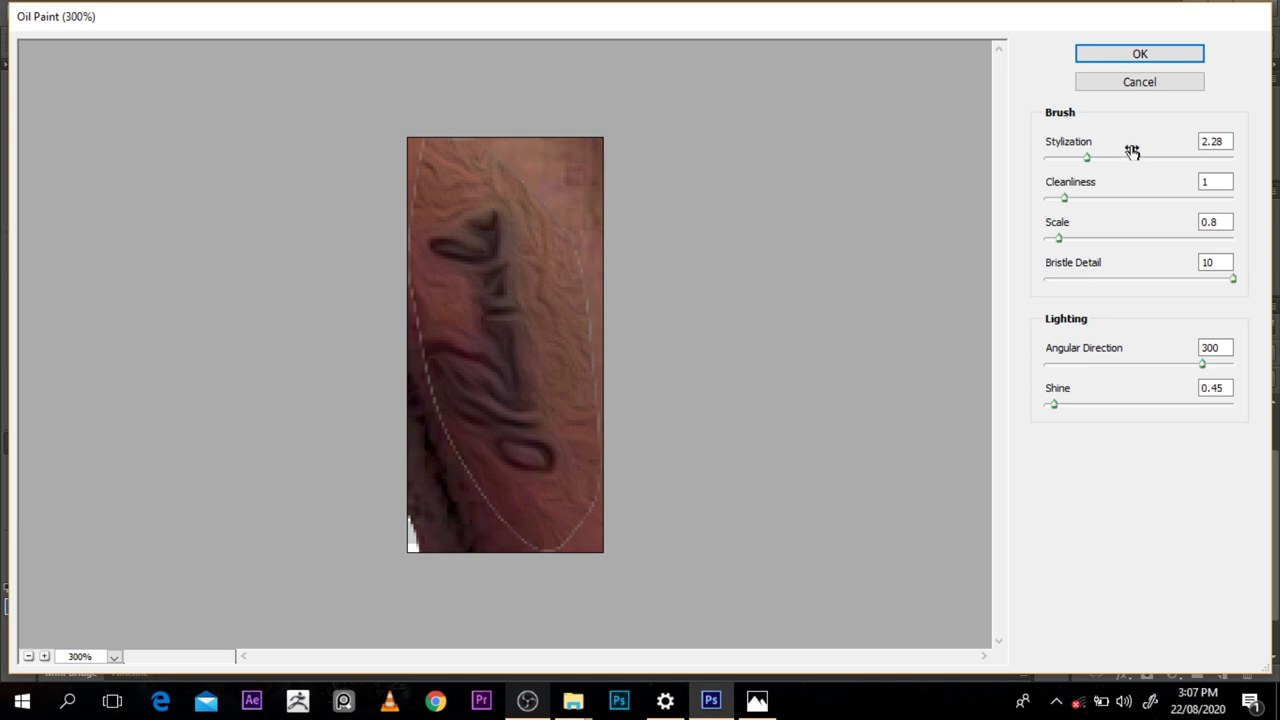
mouse_move(1090, 160)
left_mouse_down()
mouse_move(1067, 162)
mouse_move(1096, 164)
left_mouse_up()
left_click(1120, 55)
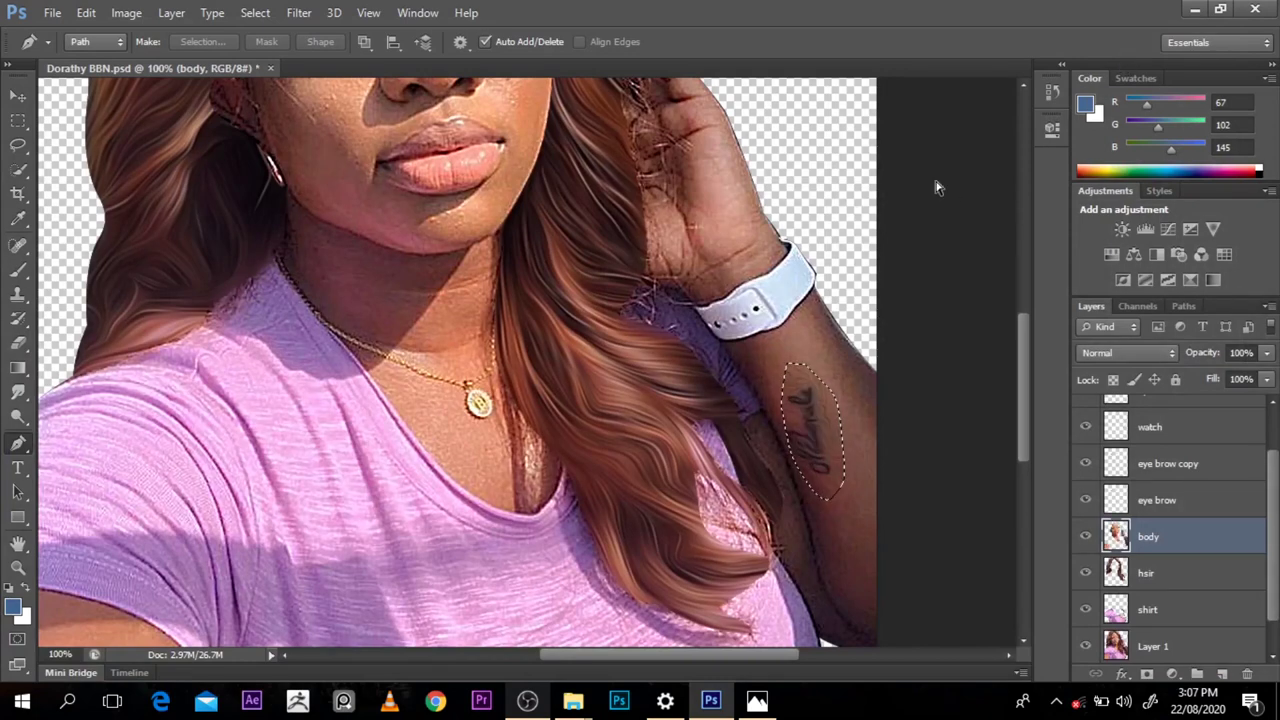
key("ctrl+d")
key("ctrl+d")
scroll(827, 325, "down", 5)
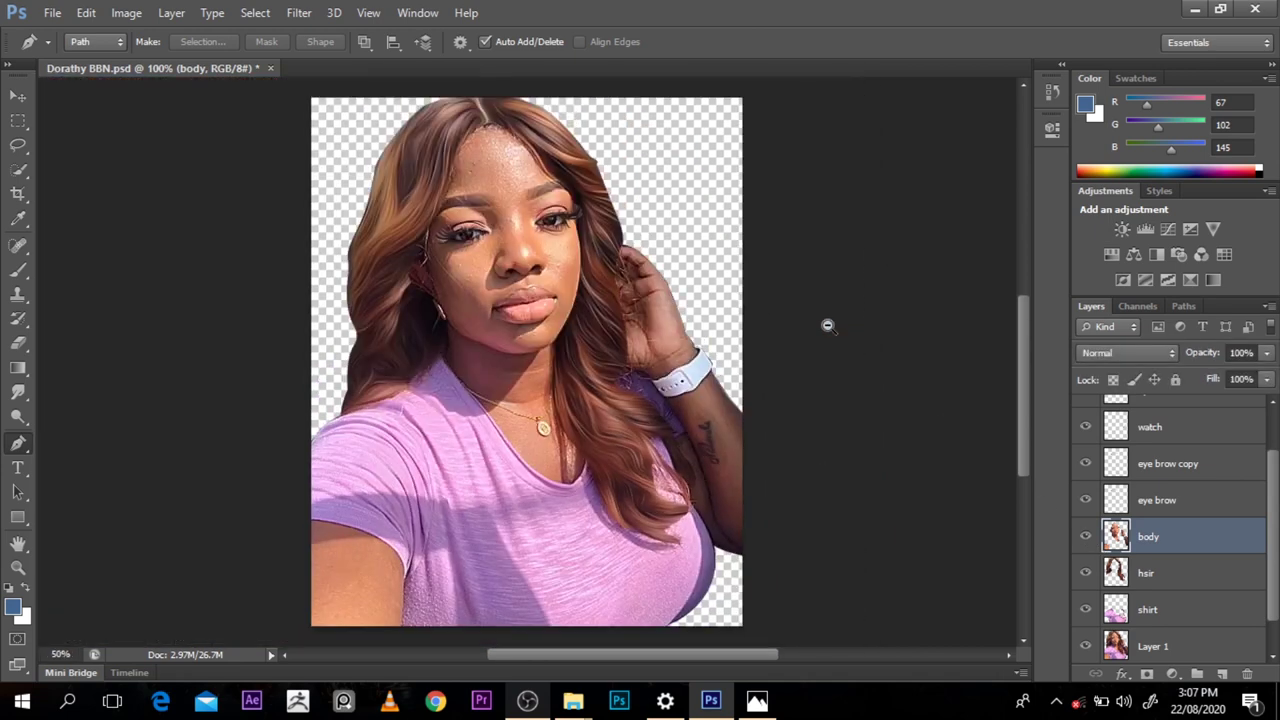
scroll(621, 352, "up", 4)
scroll(621, 352, "down", 3)
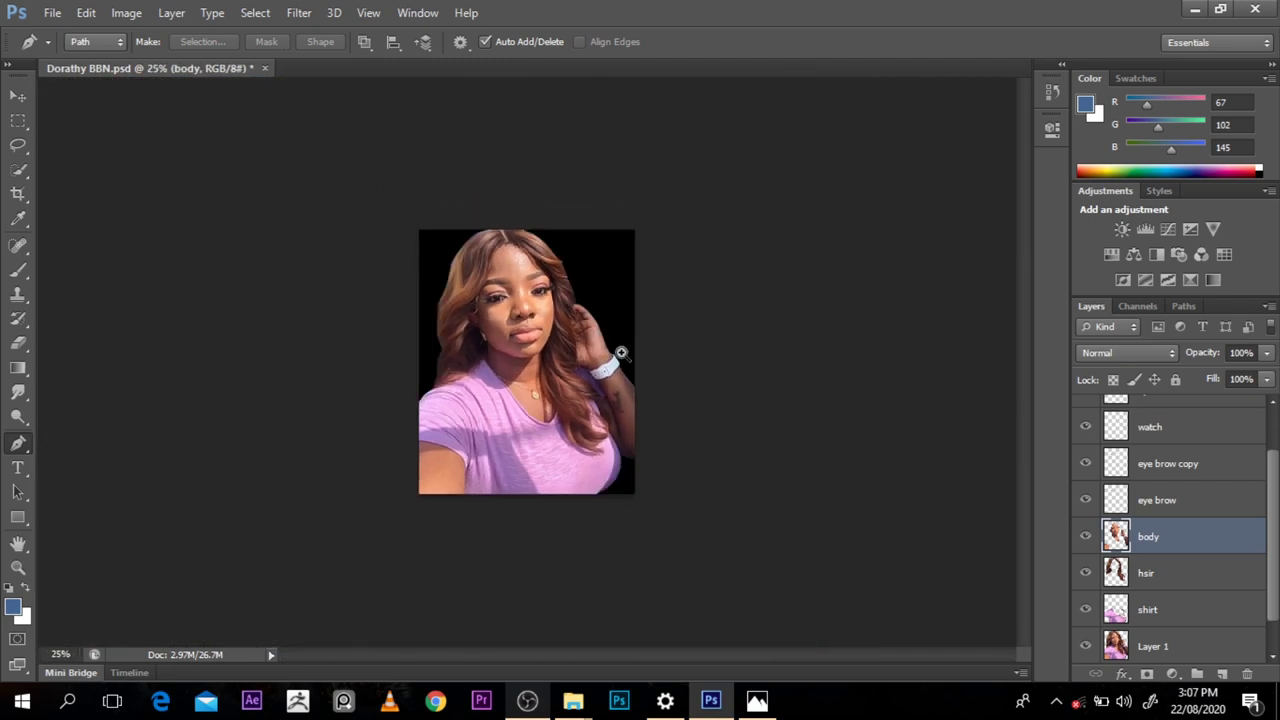
scroll(621, 352, "up", 2)
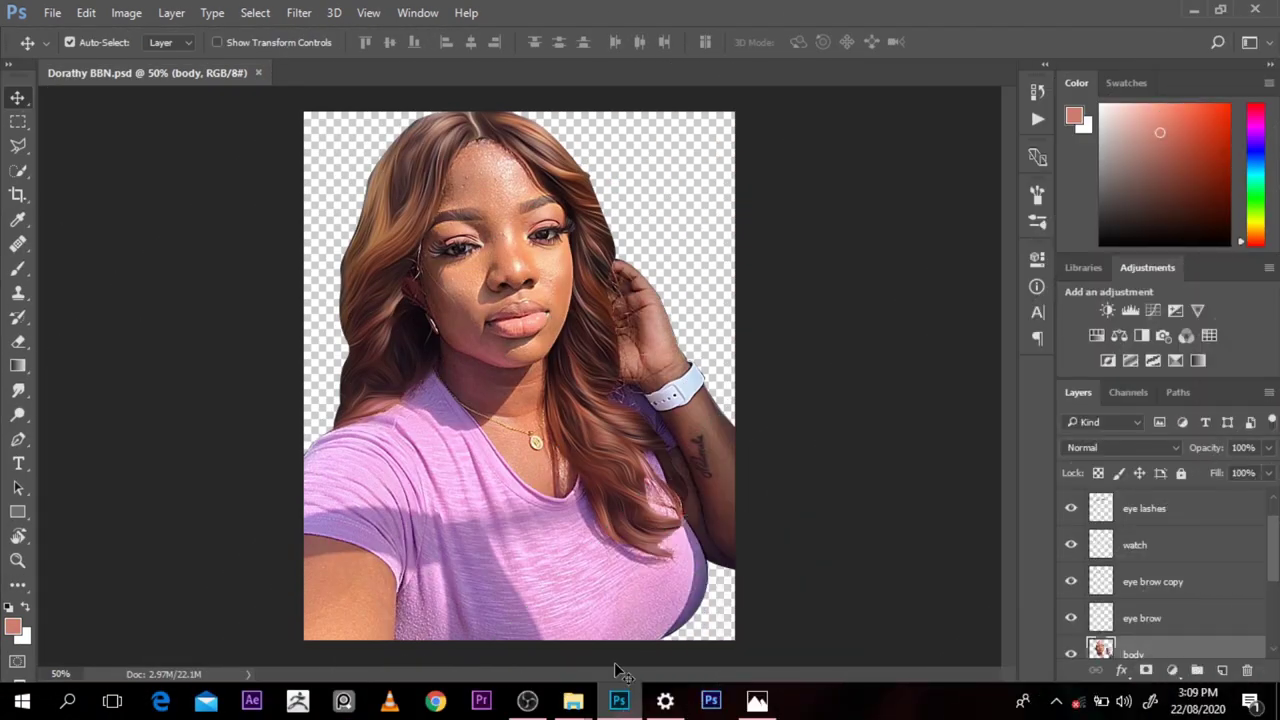
Step: Examine the pixel detail of the nose and eyes at high magnification in the other Photoshop version
key("ctrl+space")
left_click(118, 13)
left_click(160, 147)
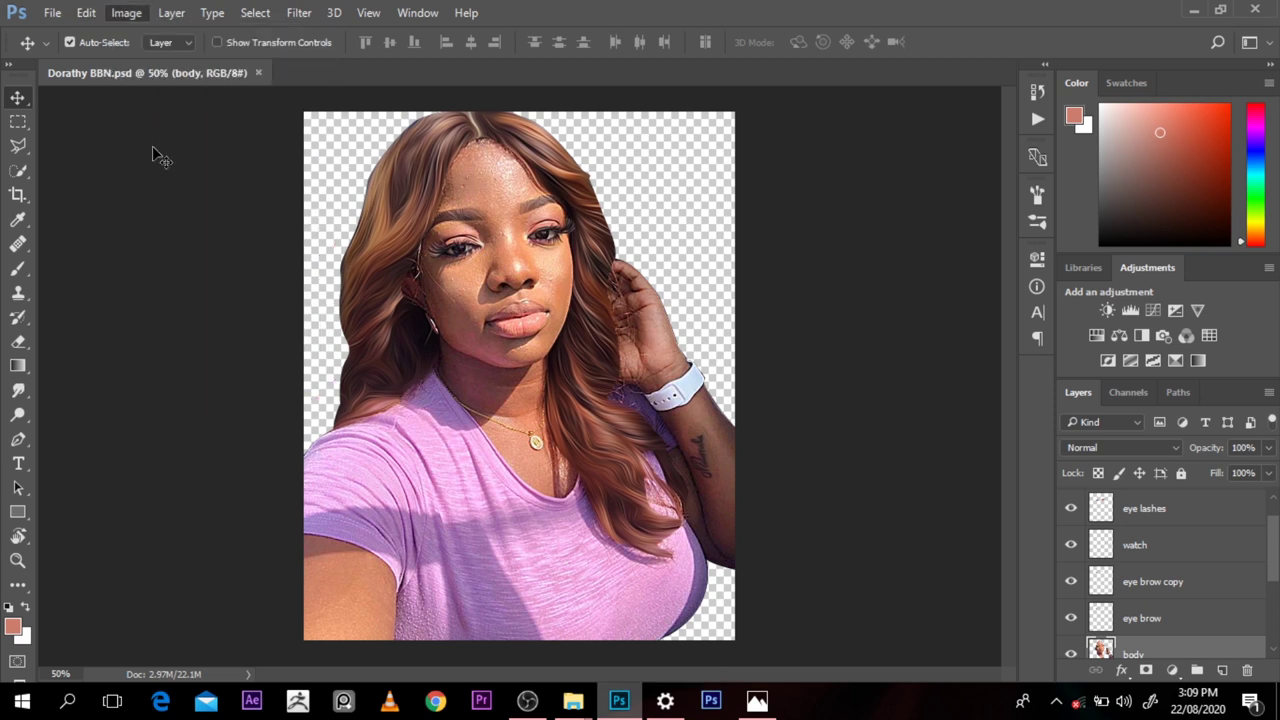
left_click(481, 184, "ctrl")
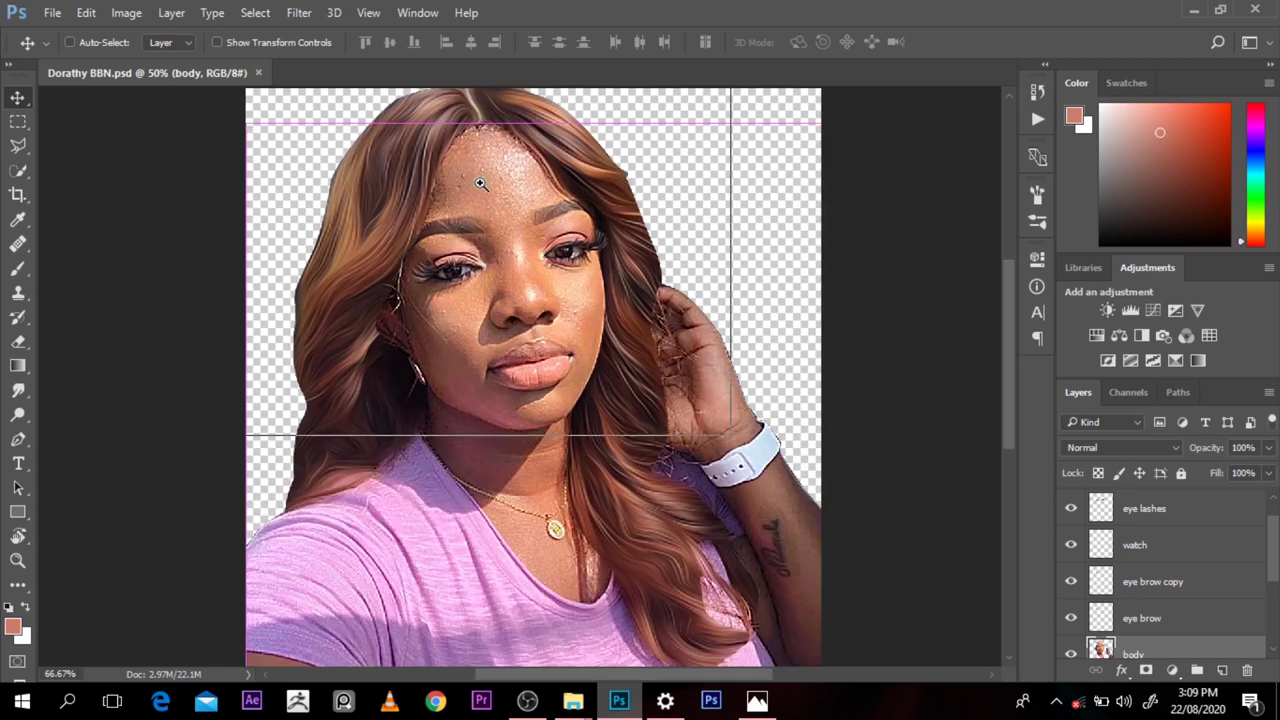
left_click(481, 184, "ctrl")
left_click(515, 262, "ctrl")
left_click(549, 337, "ctrl")
left_click(549, 338, "ctrl")
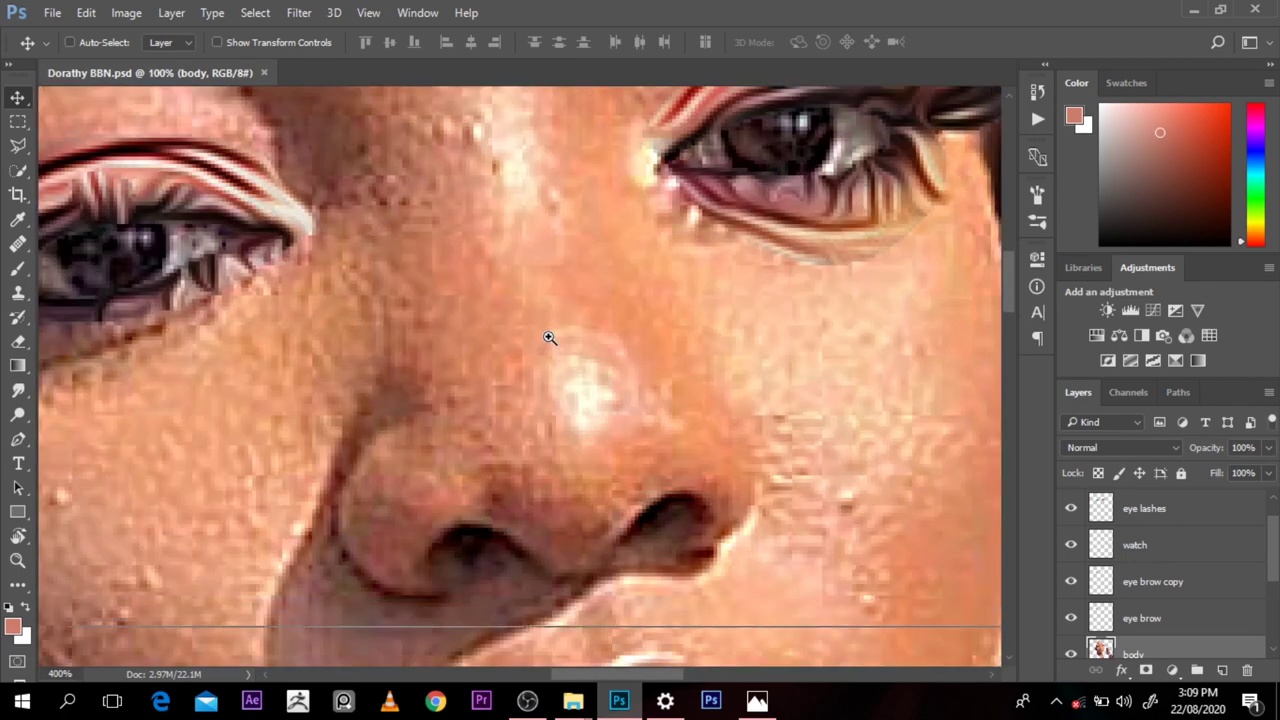
left_click(549, 338, "ctrl")
left_click_drag(1006, 285, 1009, 263)
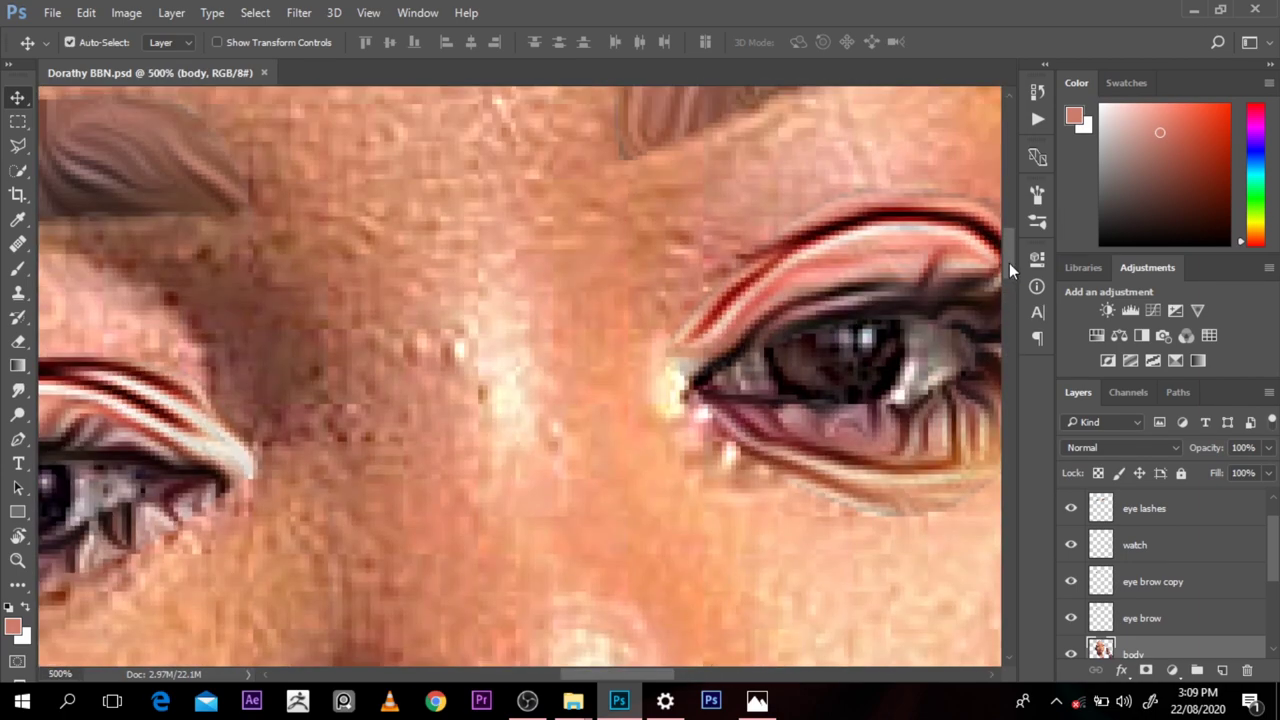
left_click(893, 318, "ctrl")
left_click(893, 318, "ctrl")
left_click(893, 318, "ctrl")
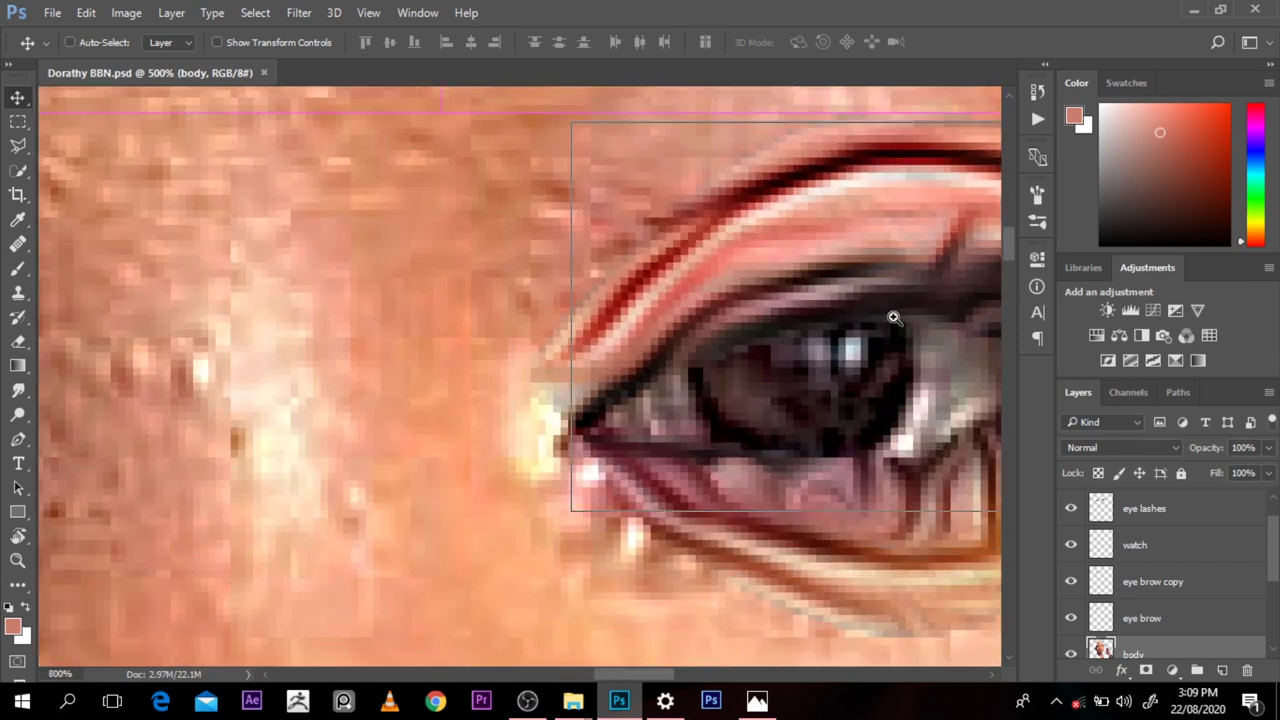
left_click(893, 318, "ctrl")
Step: Resample the image to a resolution of 300 pixels/inch using Preserve Details (enlargement)
left_click(126, 12)
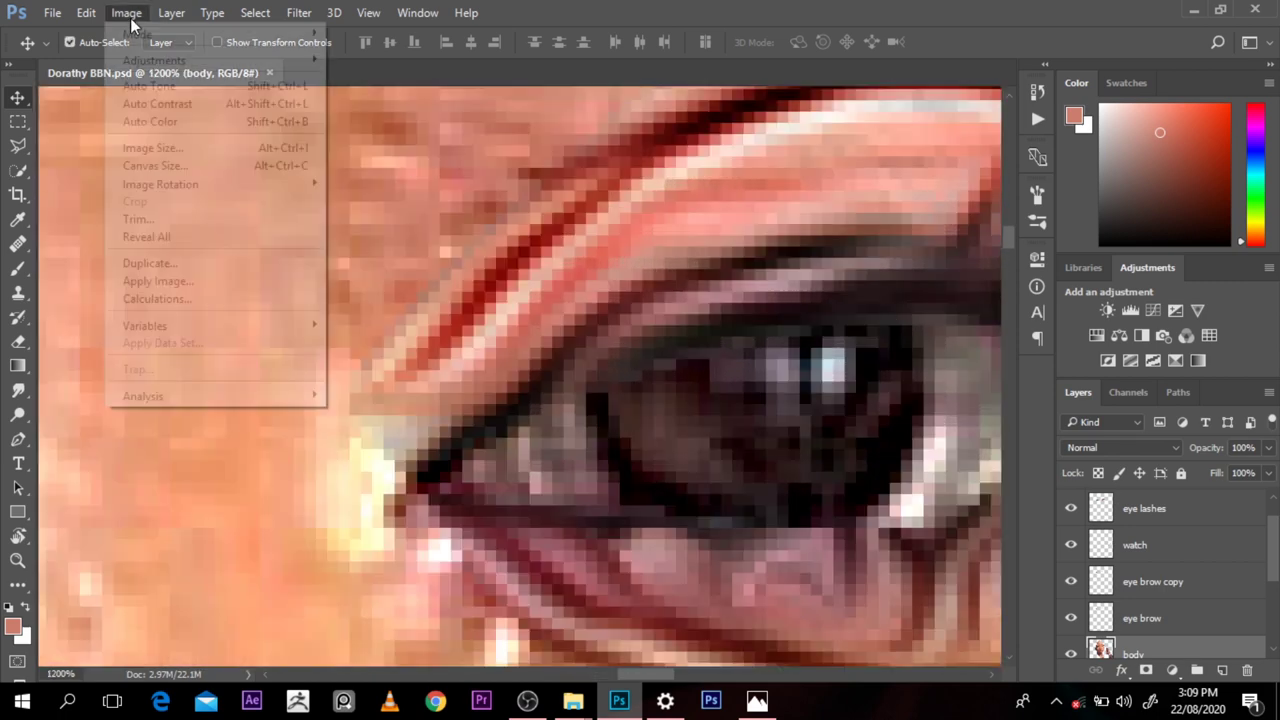
left_click(192, 148)
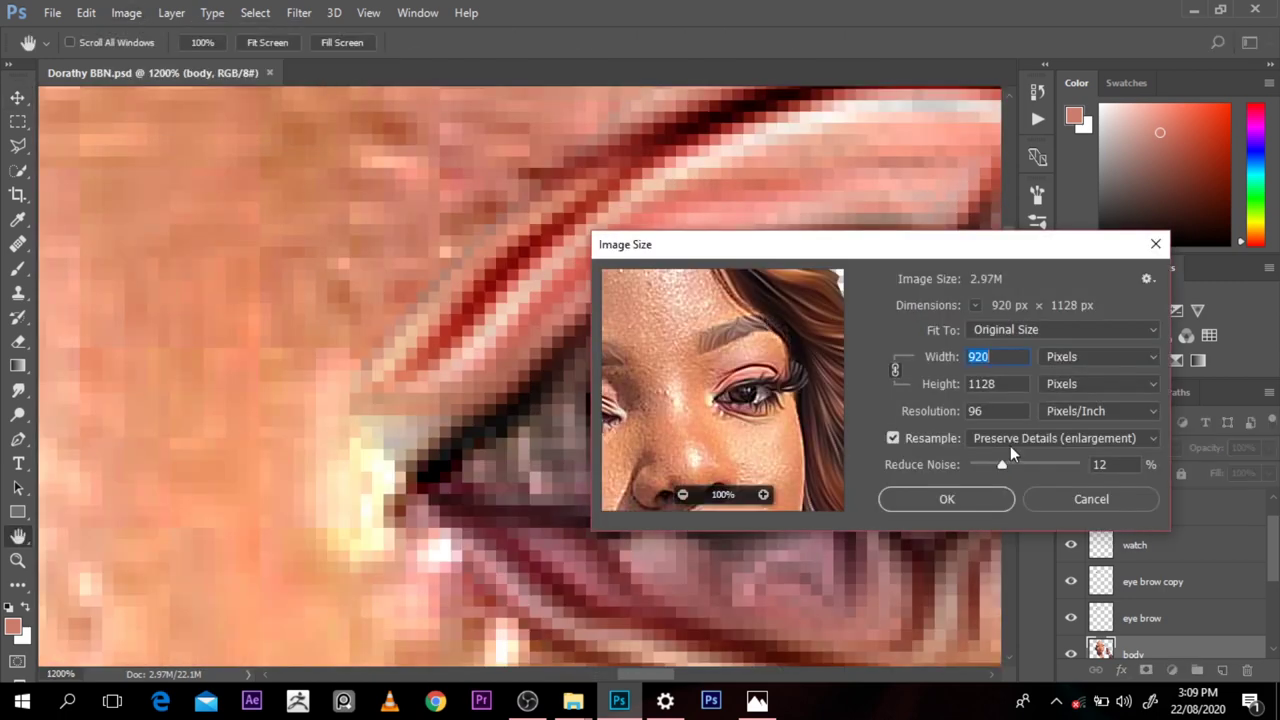
double_click(1000, 413)
type("3")
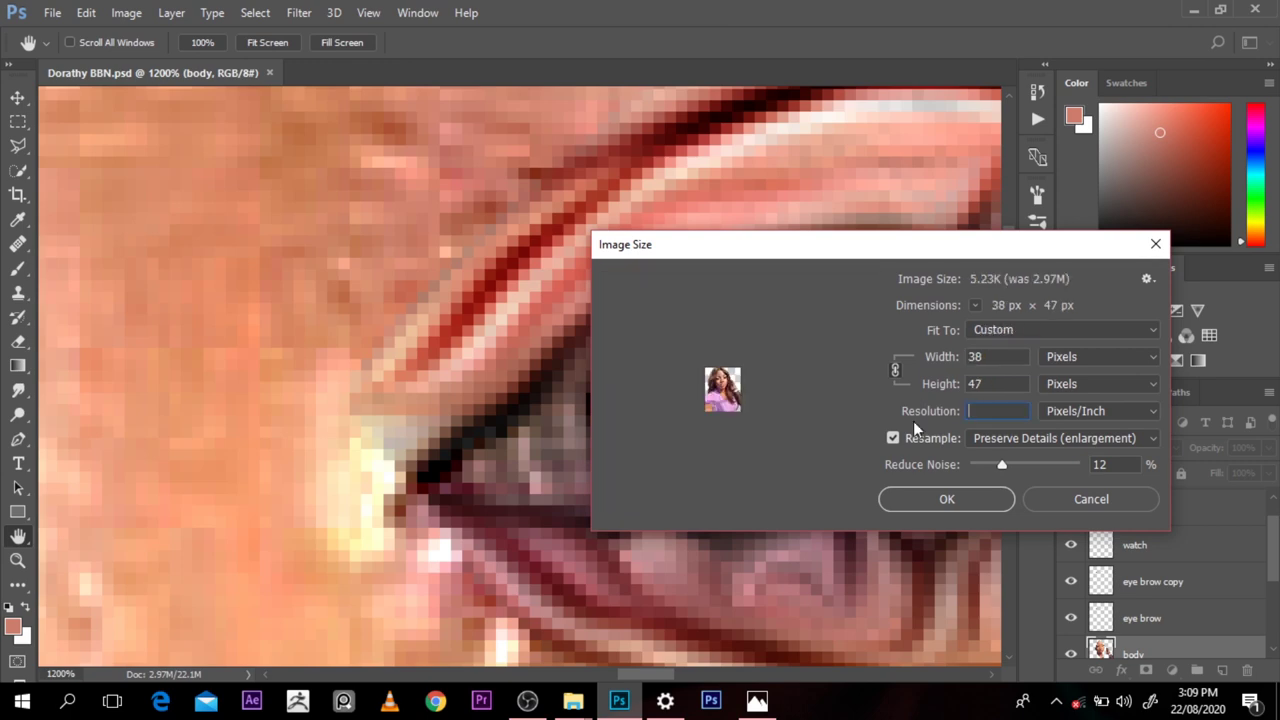
type("00")
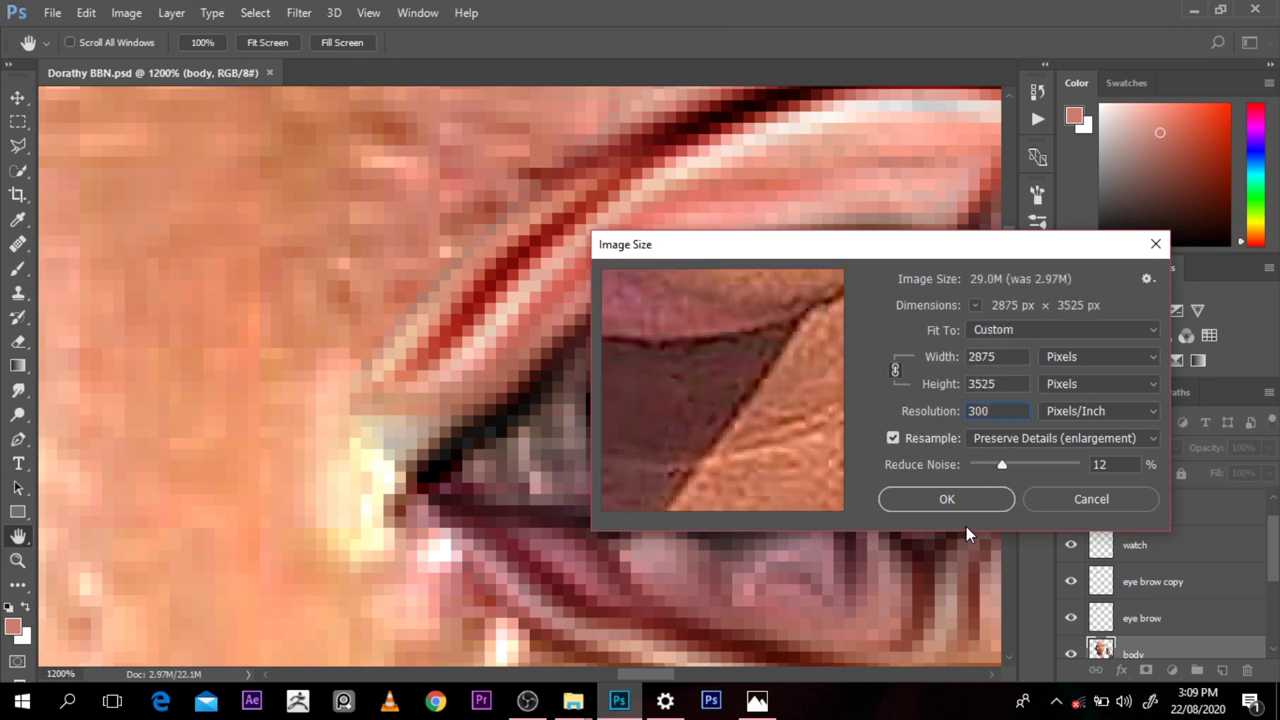
left_click(946, 499)
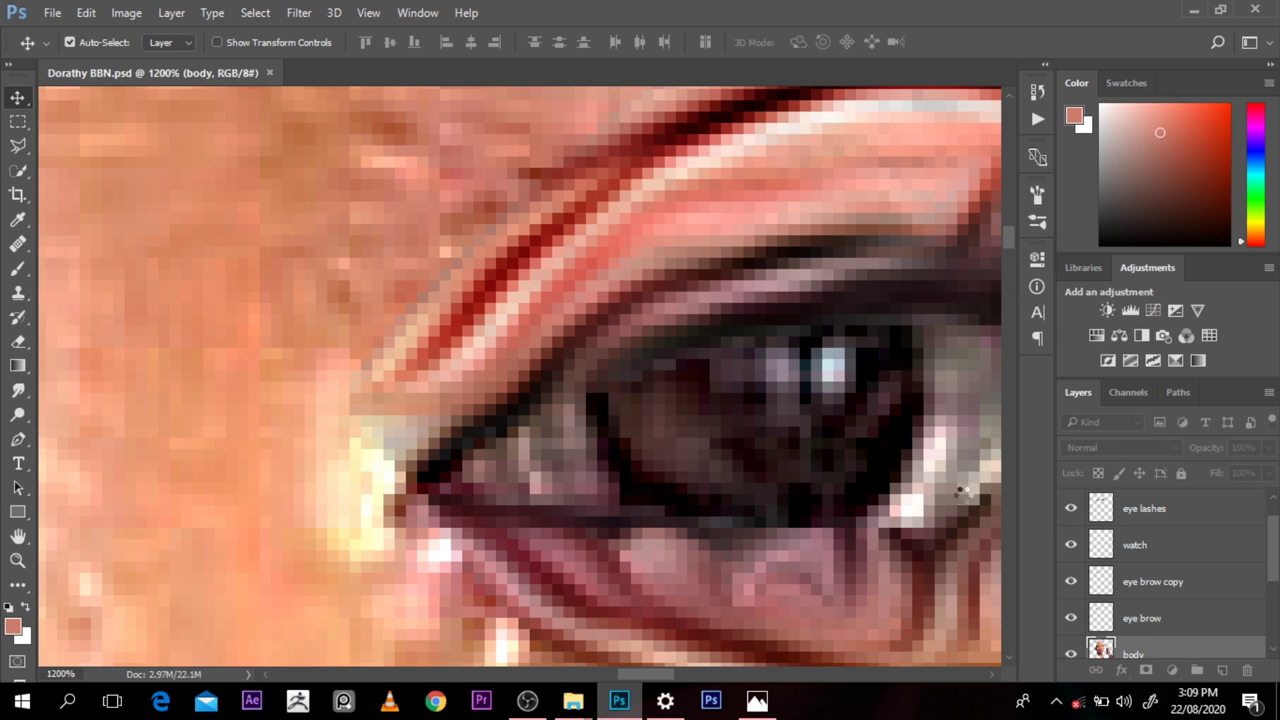
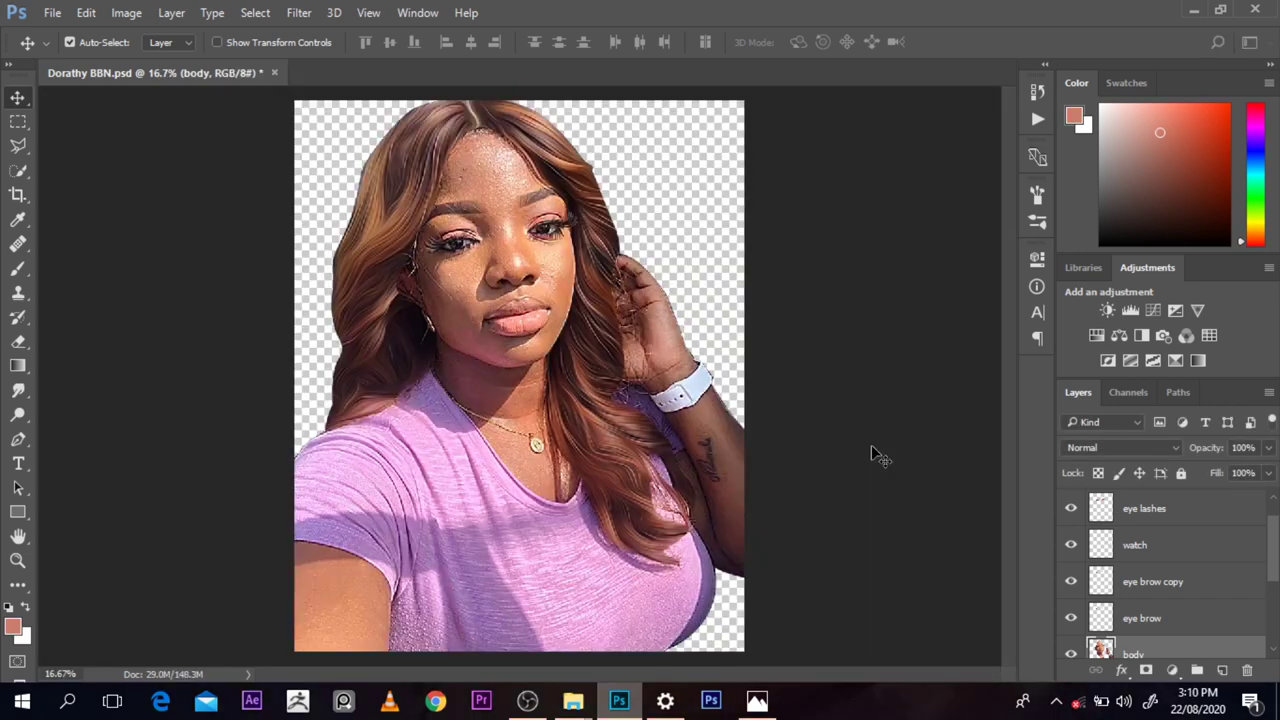
Step: Examine the enlarged image's detail around the eyes, nose and lips, and review the whole portrait
key("ctrl+plus")
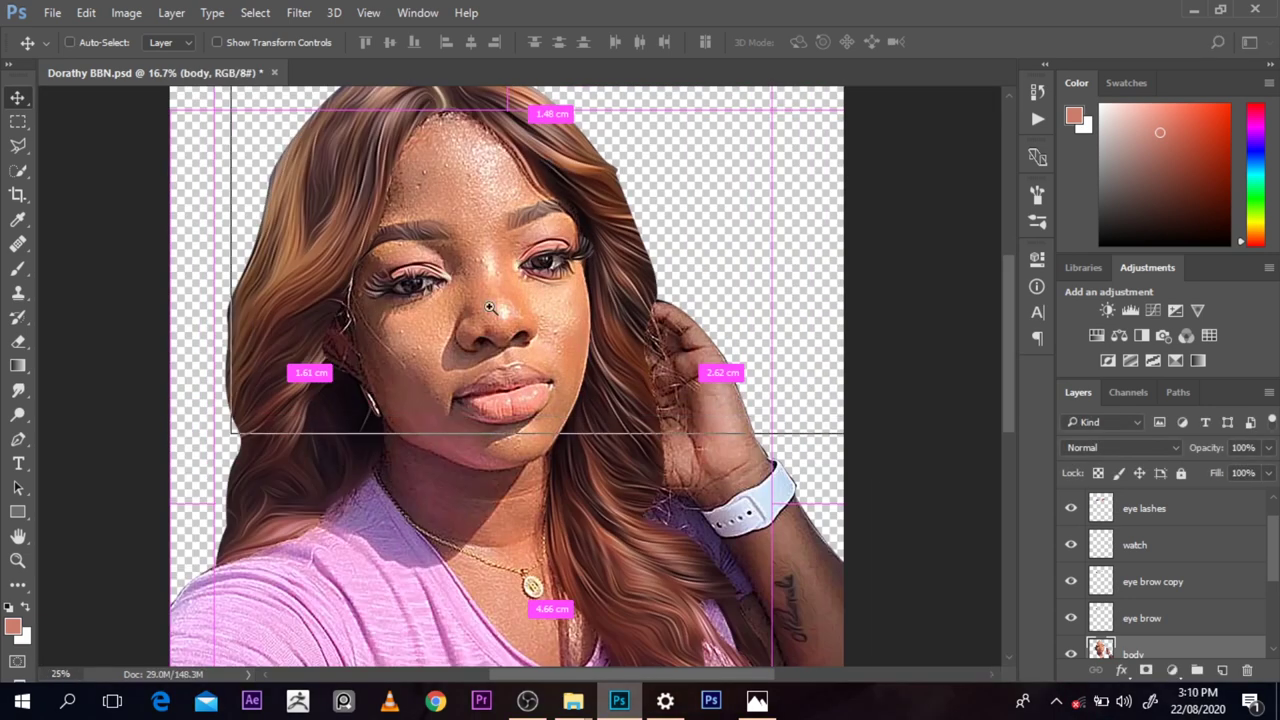
key("ctrl+plus")
key("ctrl+plus")
key("ctrl+plus")
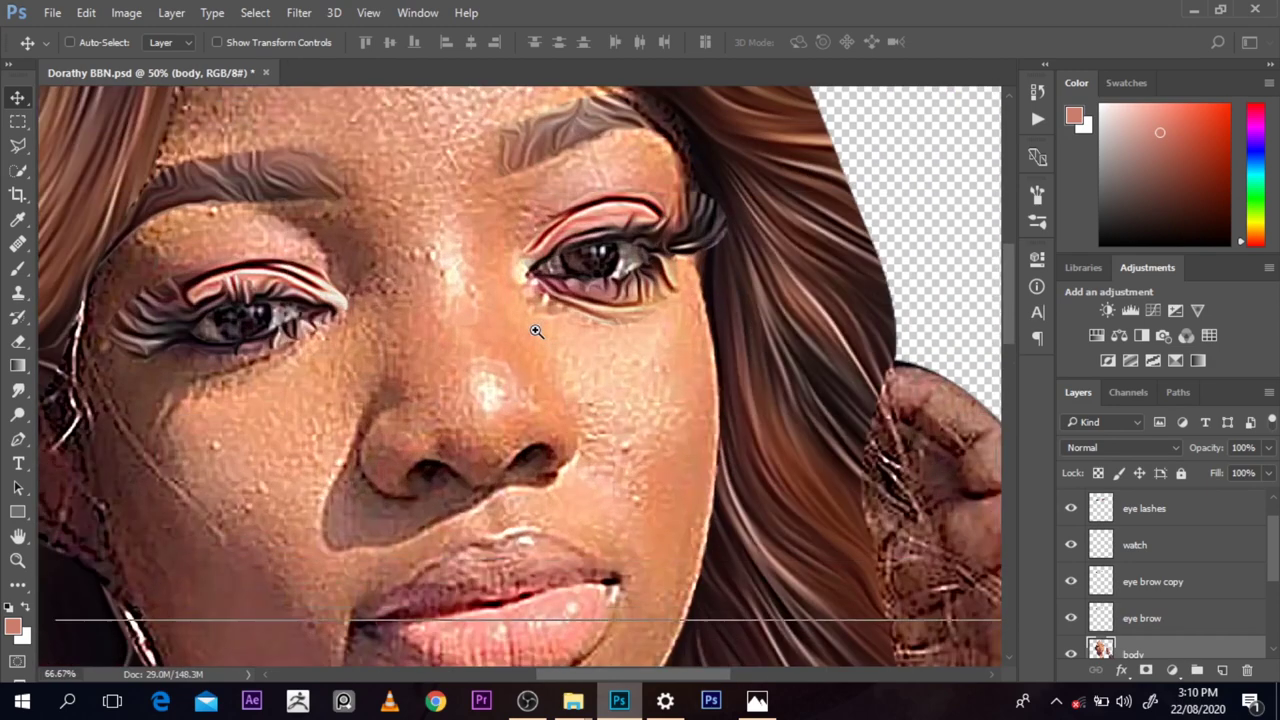
left_click(536, 331)
left_click(545, 104, "alt")
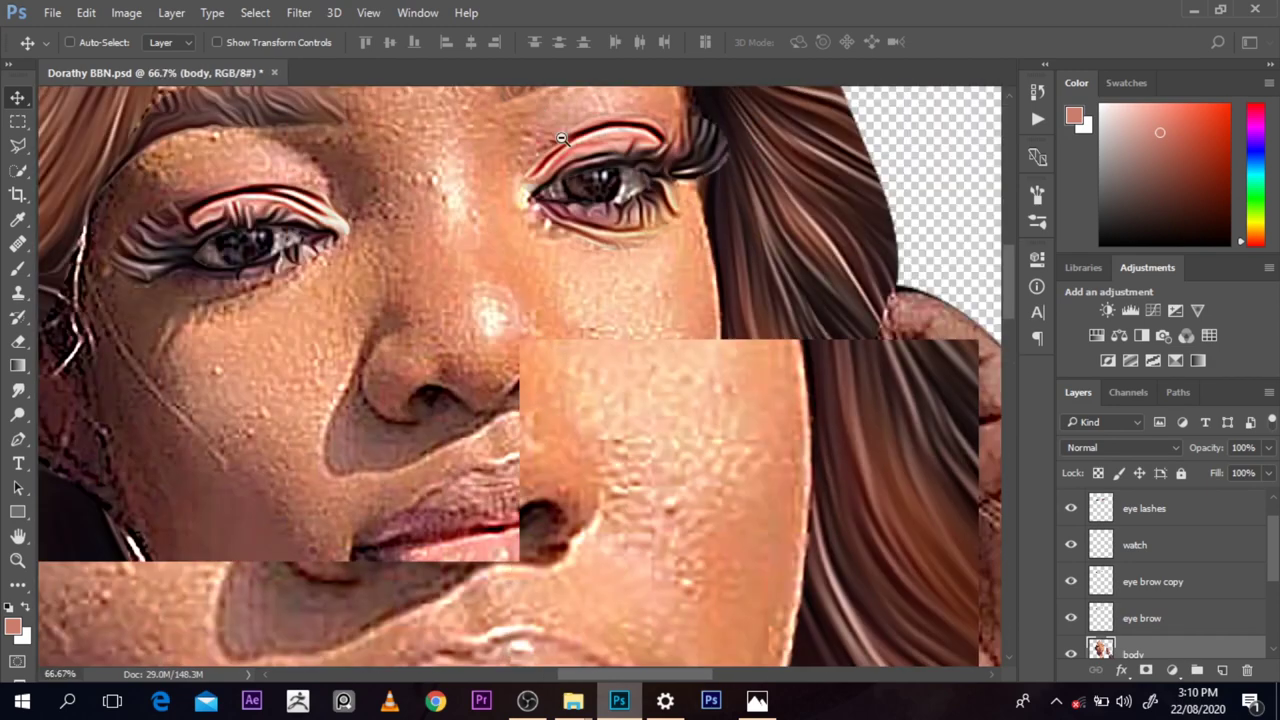
left_click(608, 225, "alt")
left_click(619, 231, "alt")
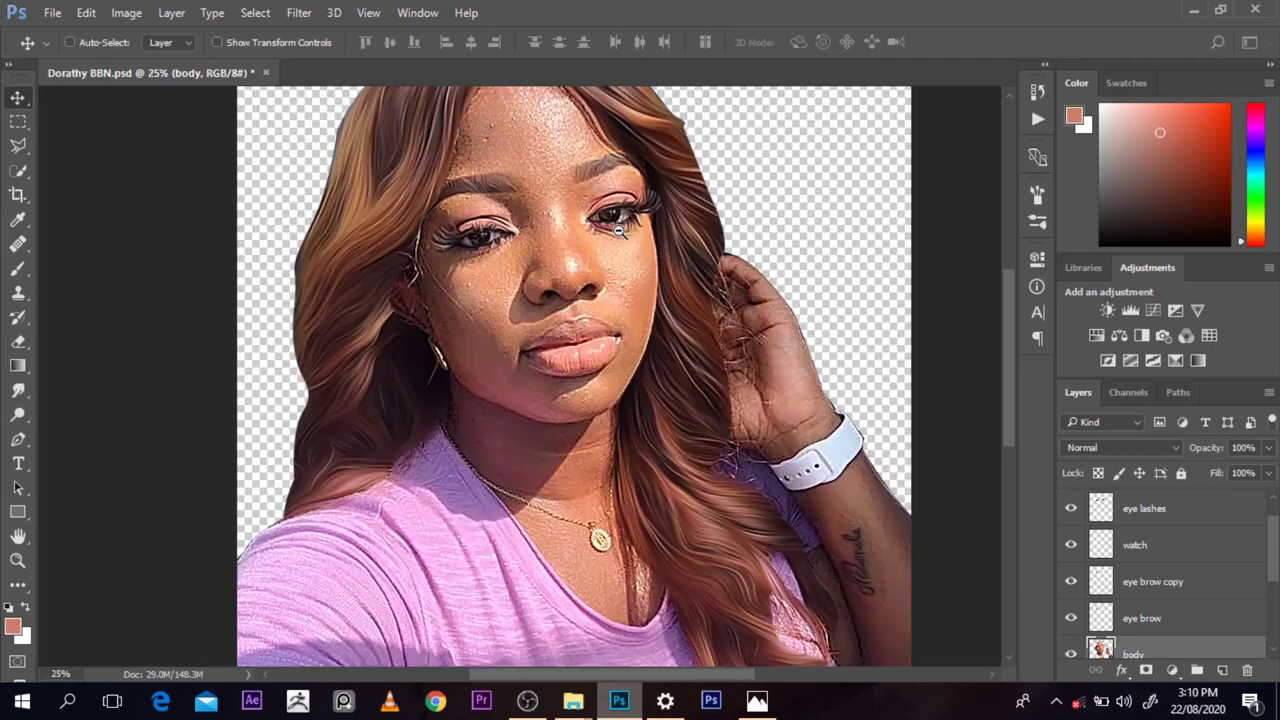
key("ctrl+minus")
key("ctrl+minus")
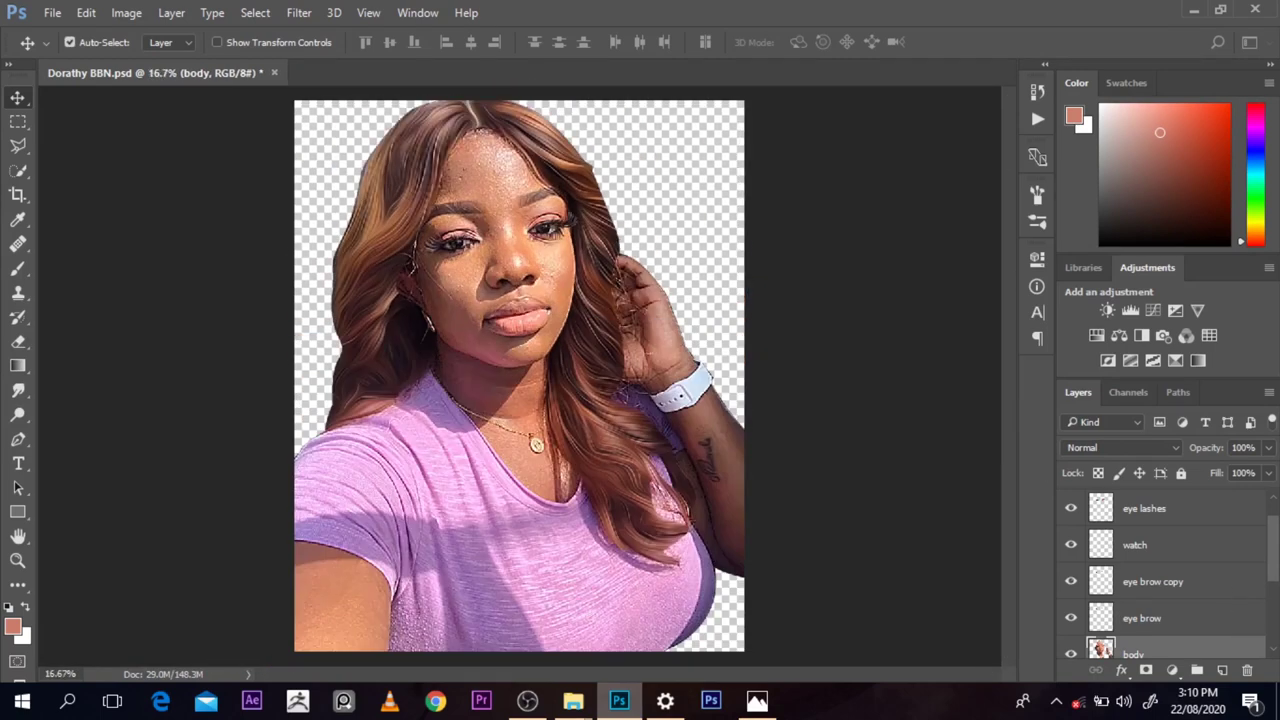
Step: Stamp all layers from "body" up to "eye lashes copy" into a new merged layer, keeping the originals
scroll(1277, 572, "down", 3)
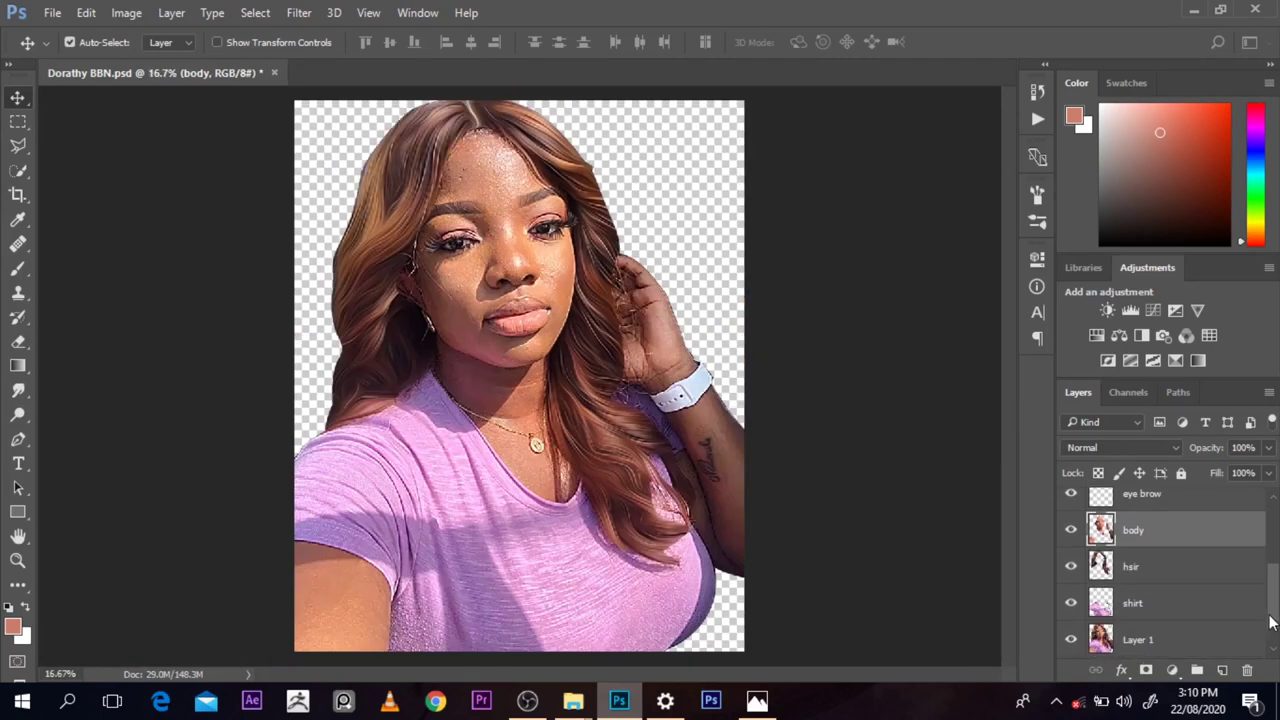
left_click(1177, 510, "shift")
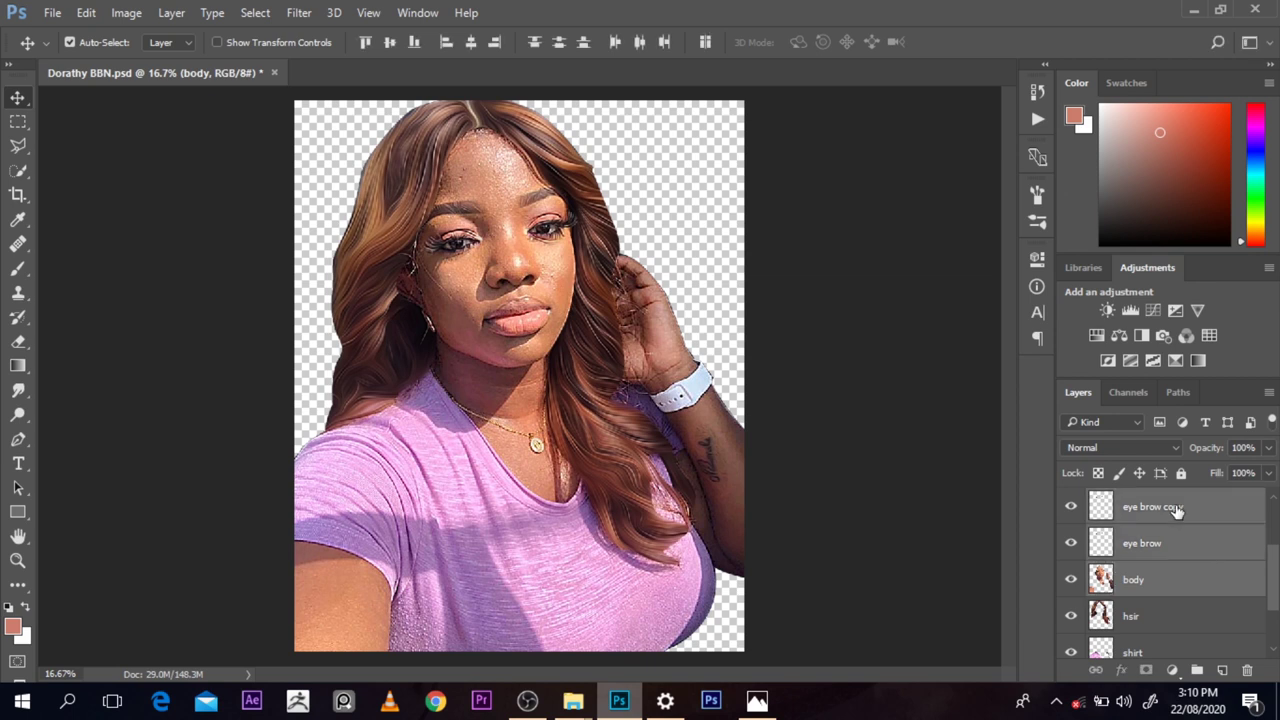
left_click_drag(1277, 595, 1276, 548)
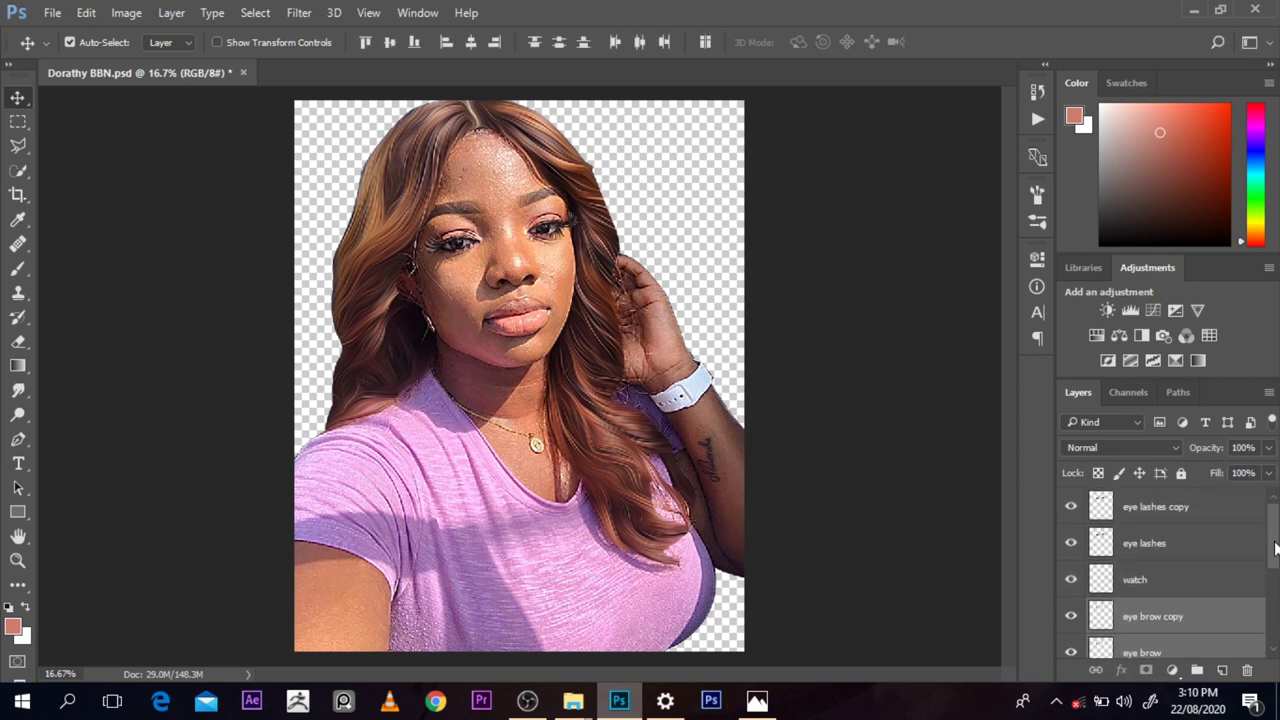
left_click(1189, 513, "shift")
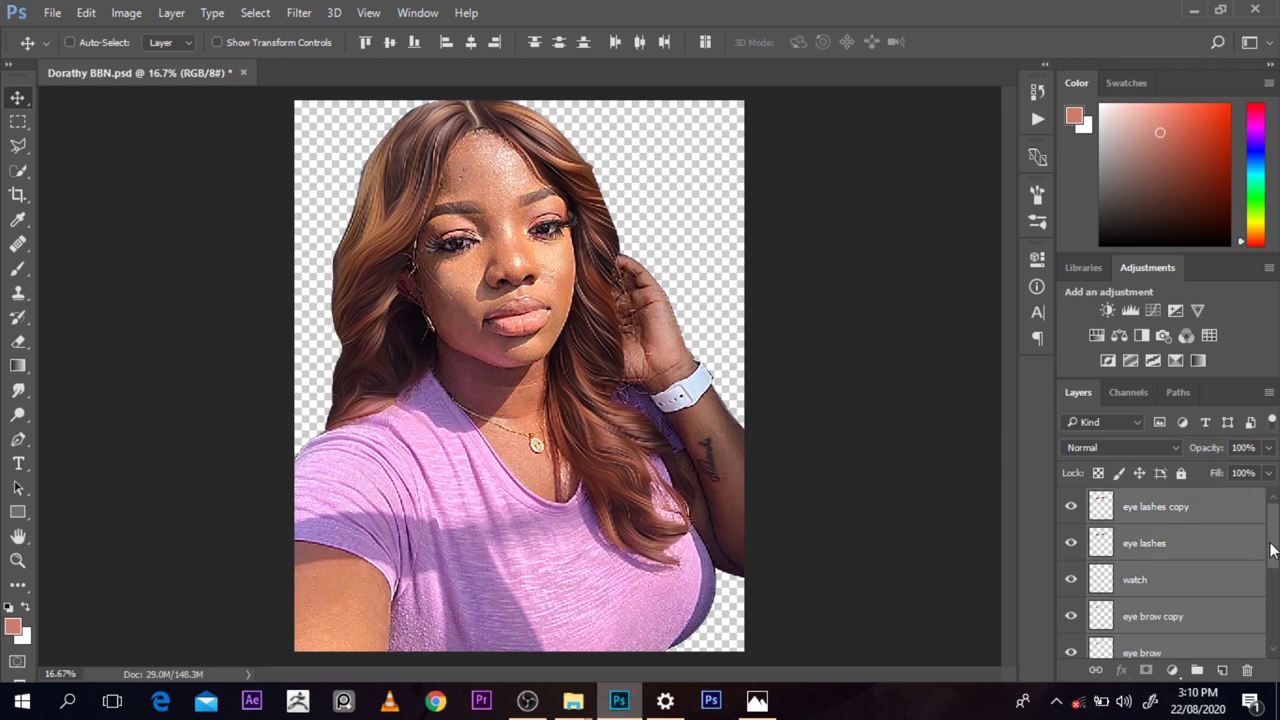
key("ctrl+alt+e")
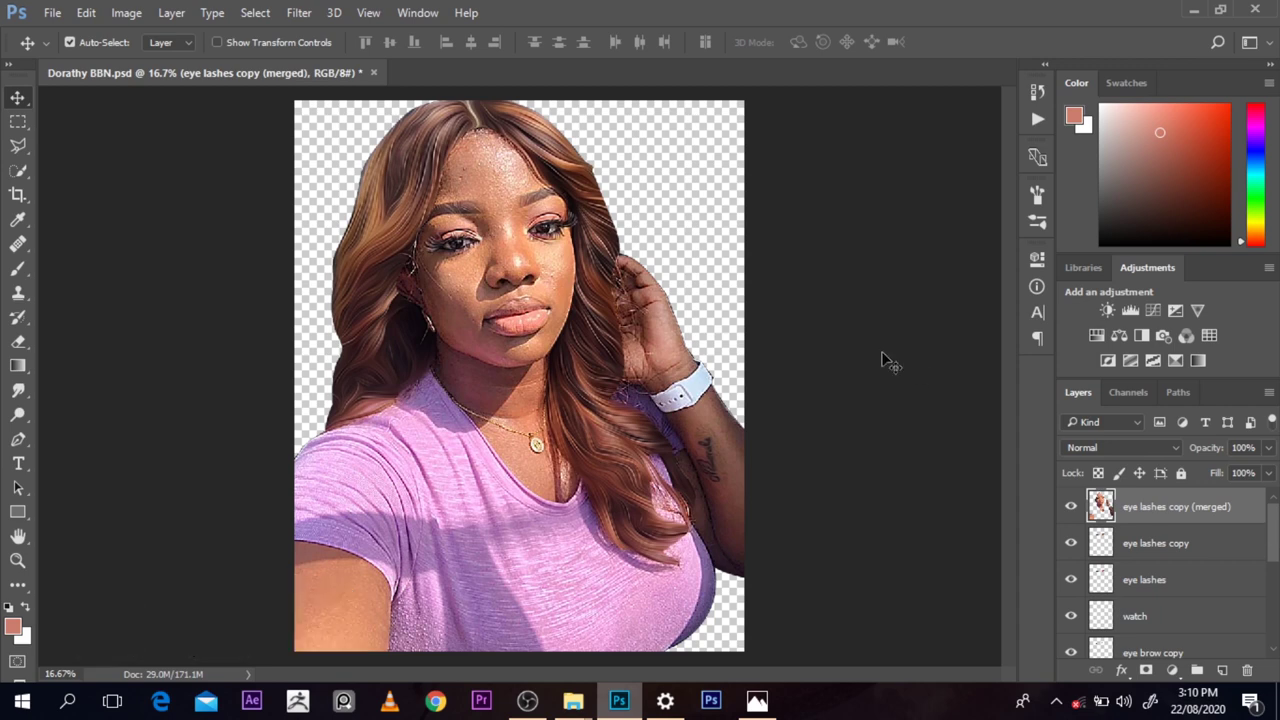
Step: Duplicate the merged portrait layer
key("ctrl+minus")
key("ctrl+plus")
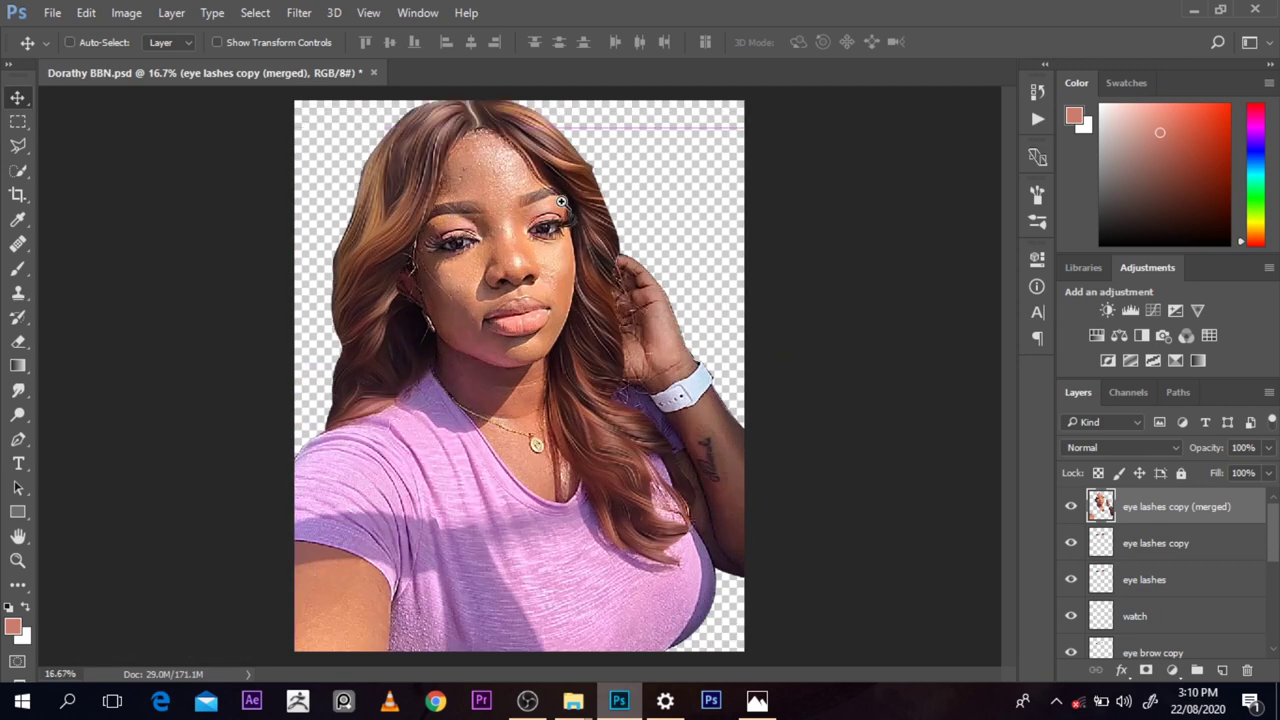
left_click(561, 202)
left_click(561, 202)
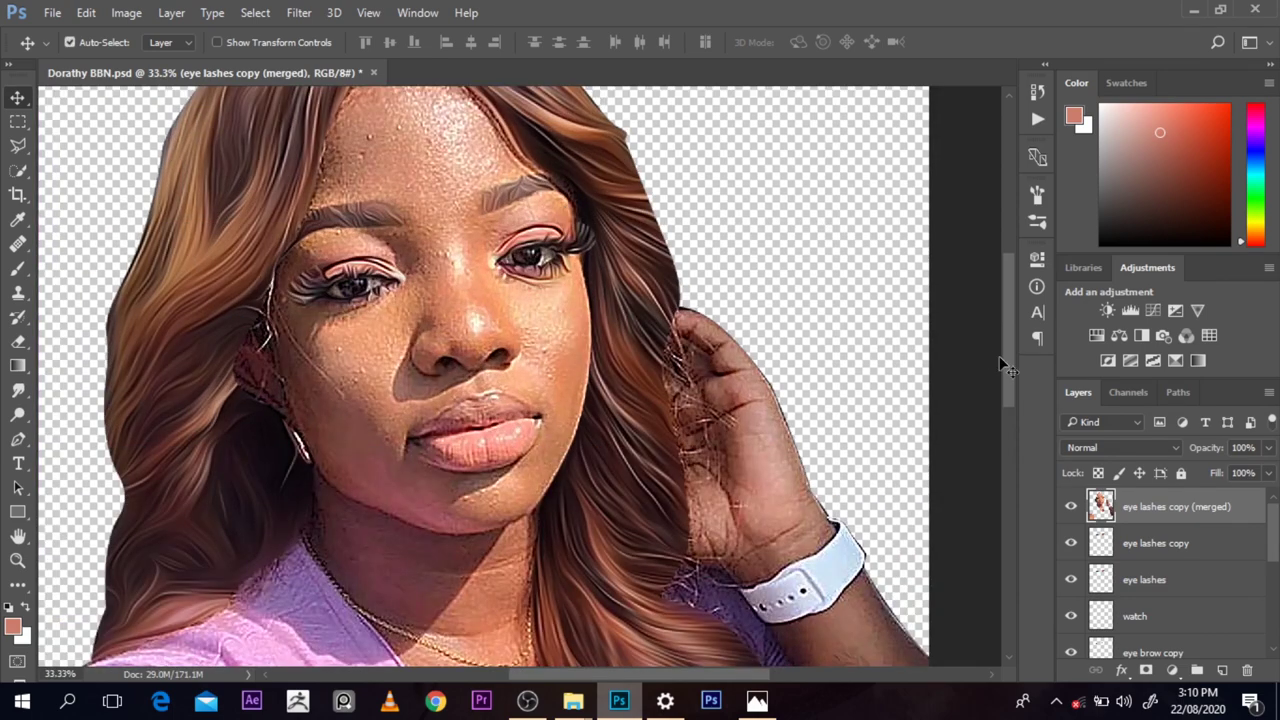
mouse_move(1013, 374)
left_mouse_down()
mouse_move(1009, 385)
mouse_move(1001, 322)
mouse_move(1005, 370)
left_mouse_up()
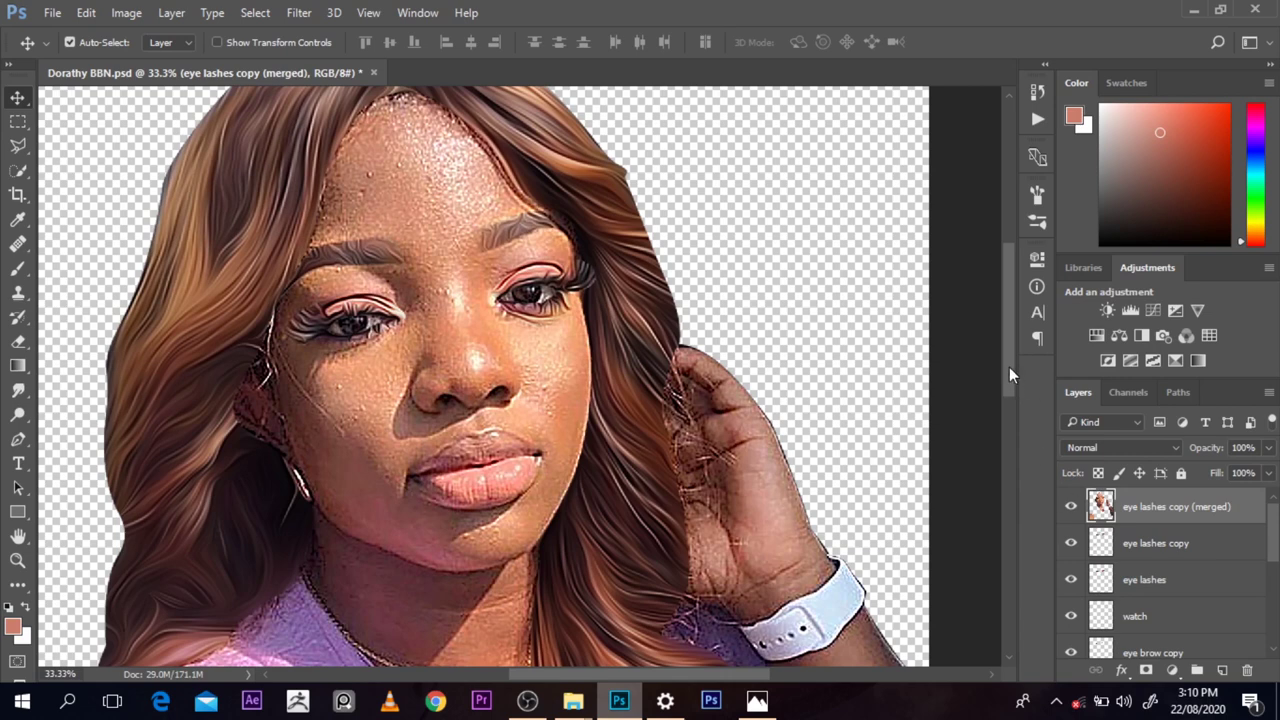
left_click_drag(1009, 367, 1009, 376)
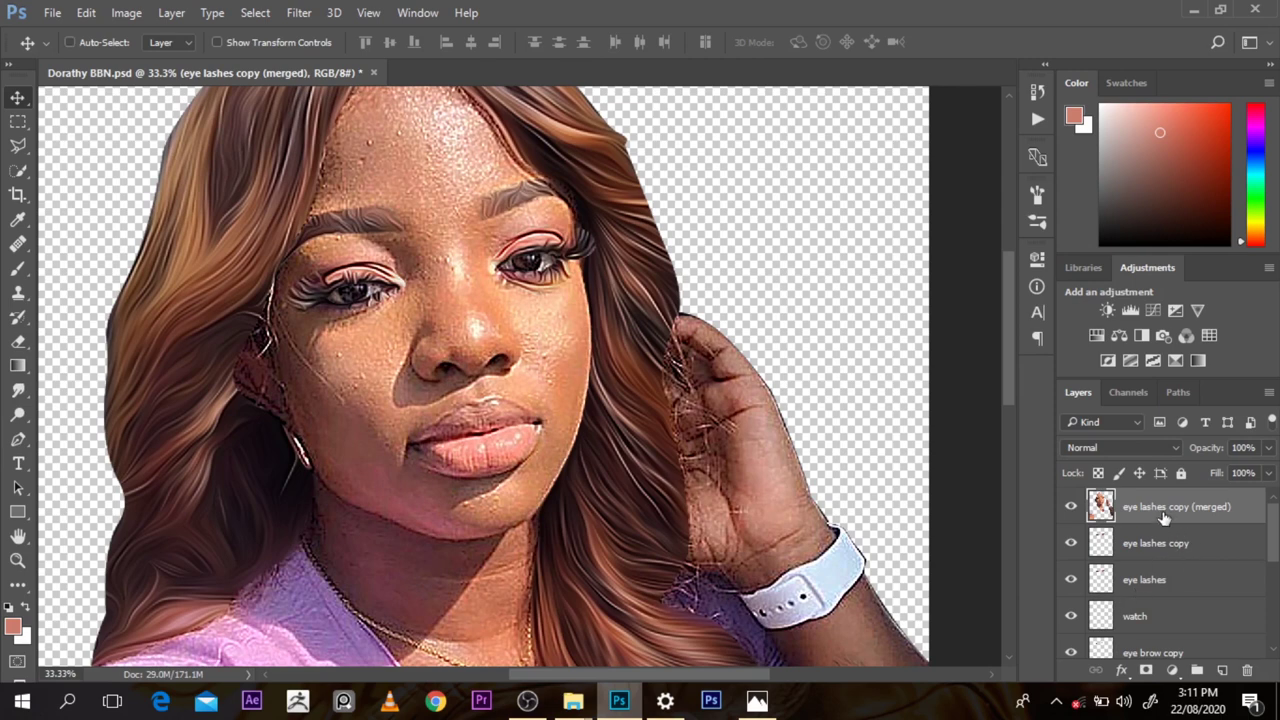
key("ctrl+j")
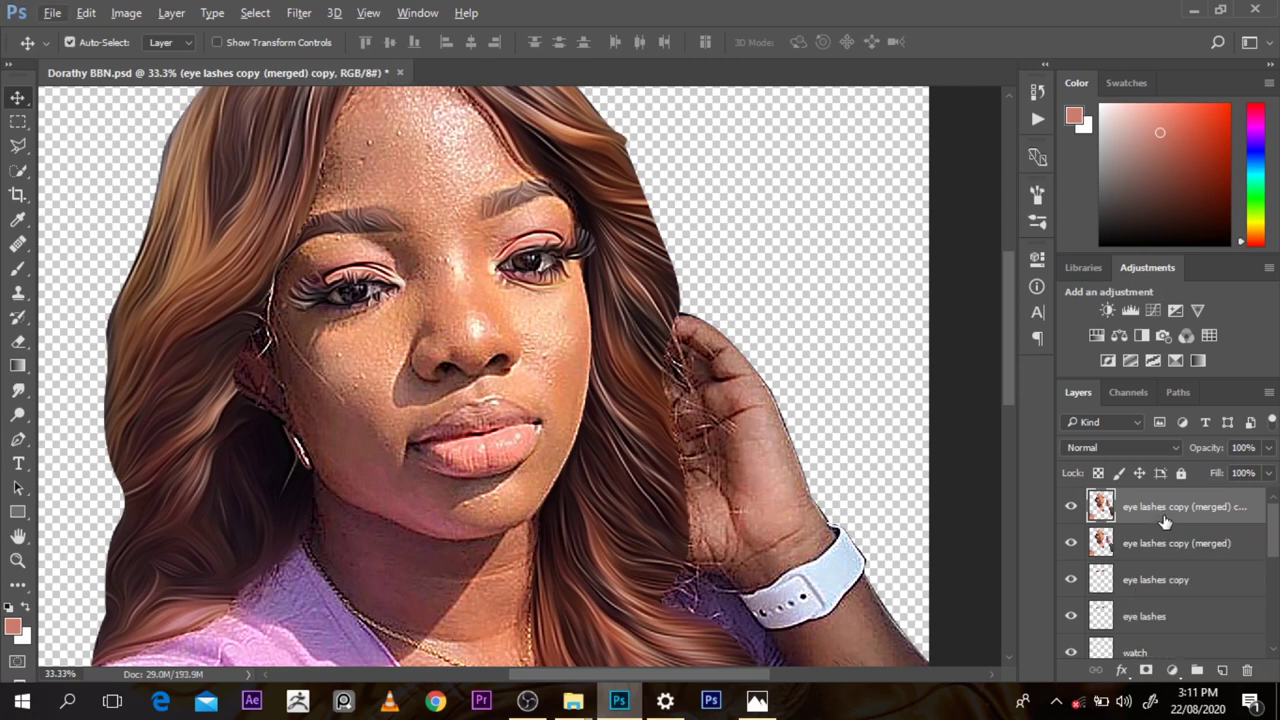
left_click_drag(1005, 369, 1004, 342)
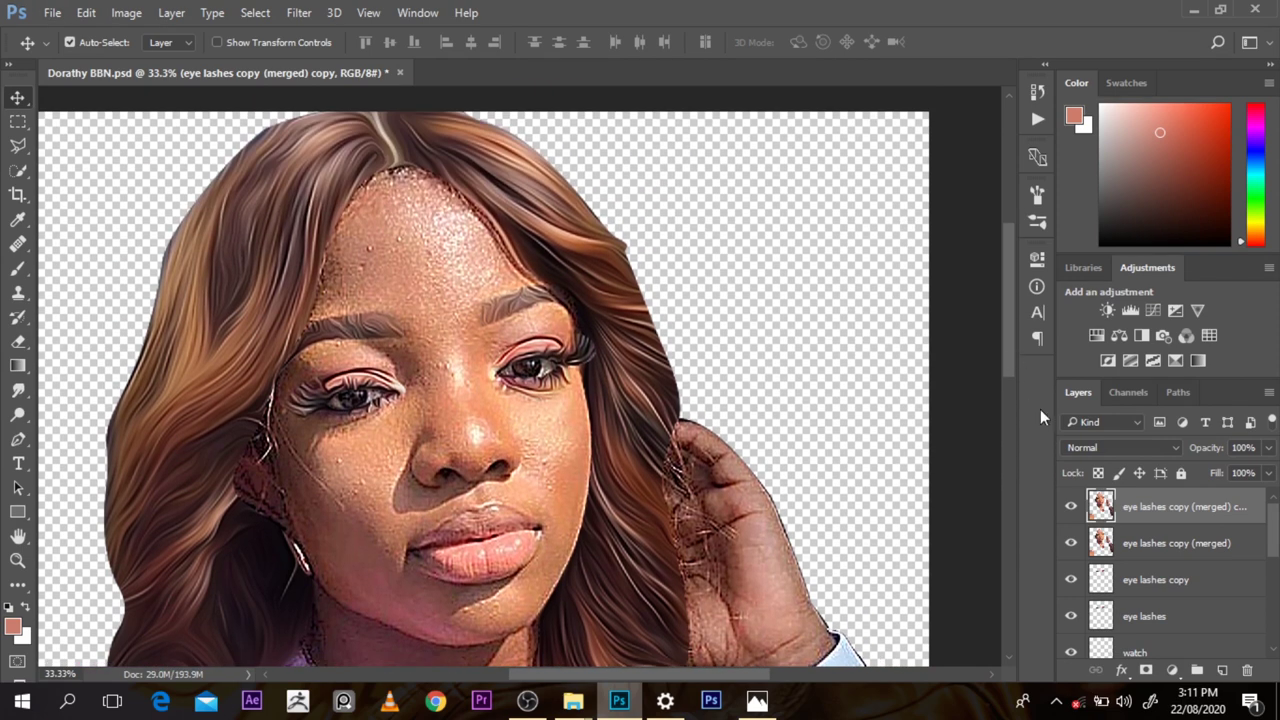
Step: Set the Smudge tool to 30% strength and brush size 100, and make the first smoothing strokes on the forehead
left_click(546, 255, "ctrl+alt")
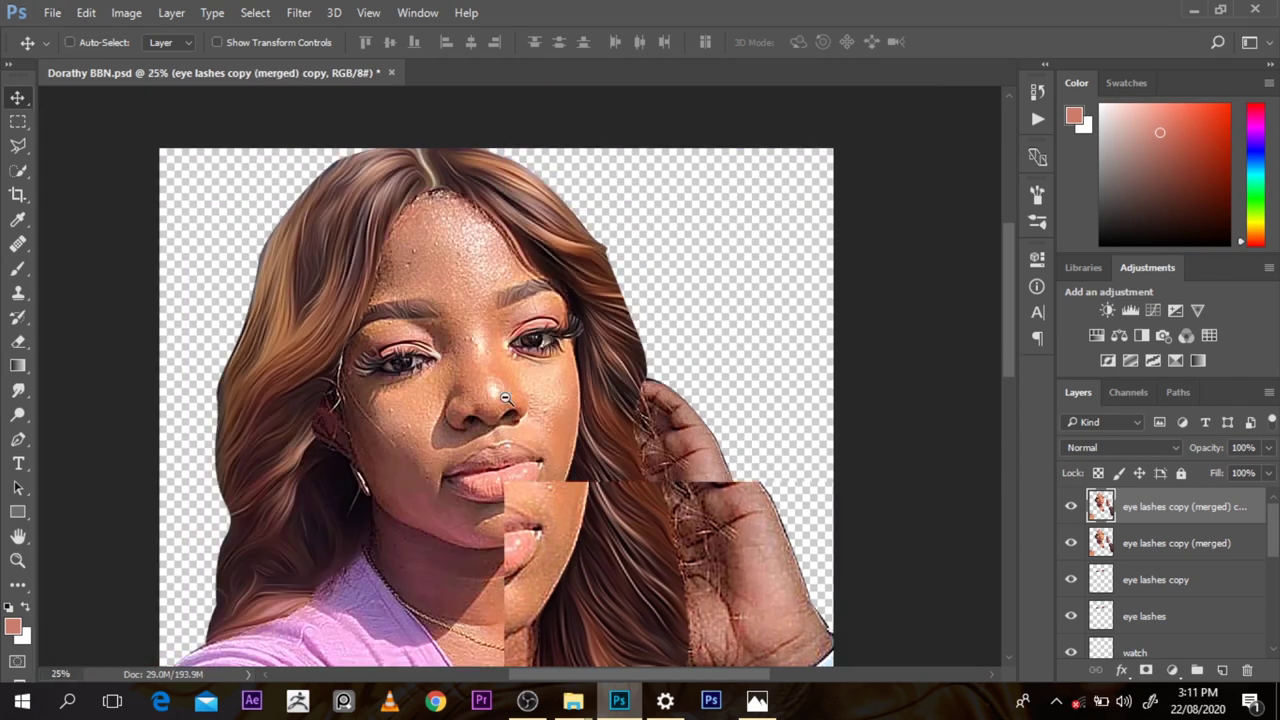
left_click(495, 408, "ctrl+alt")
key("ctrl+plus")
key("ctrl+plus")
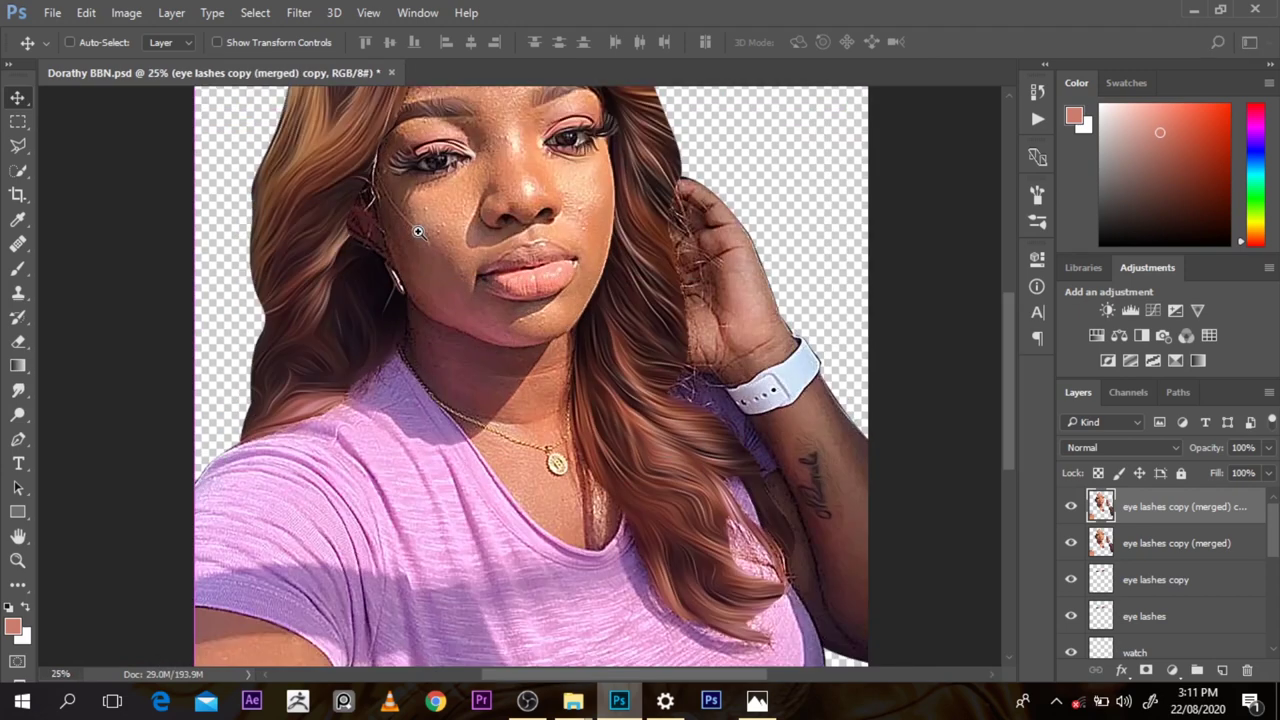
key("r")
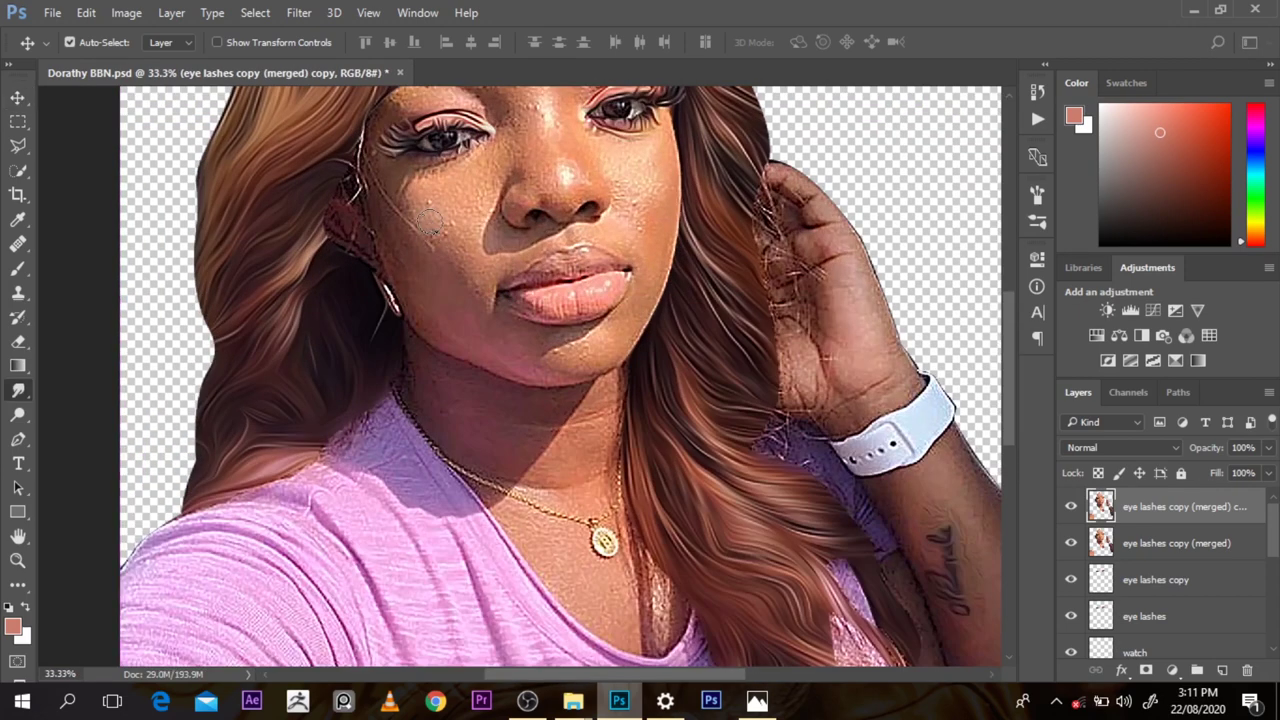
scroll(1014, 433, "up", 5)
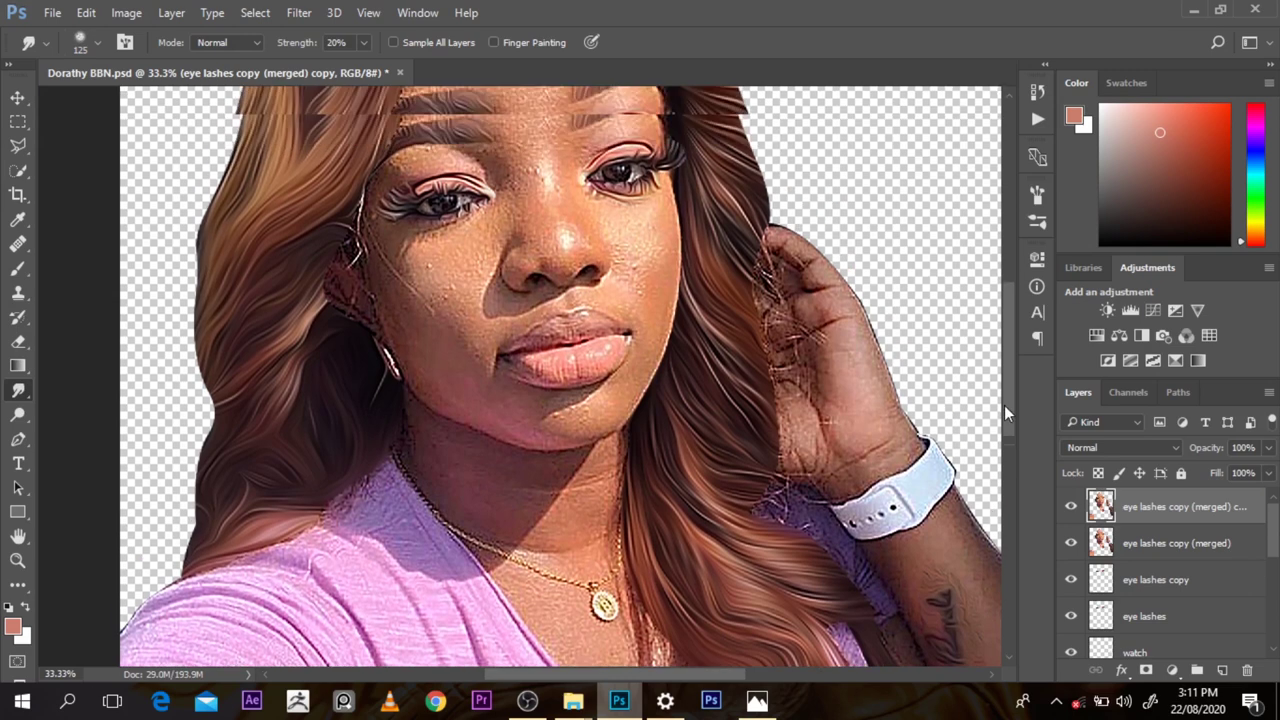
scroll(975, 370, "up", 1)
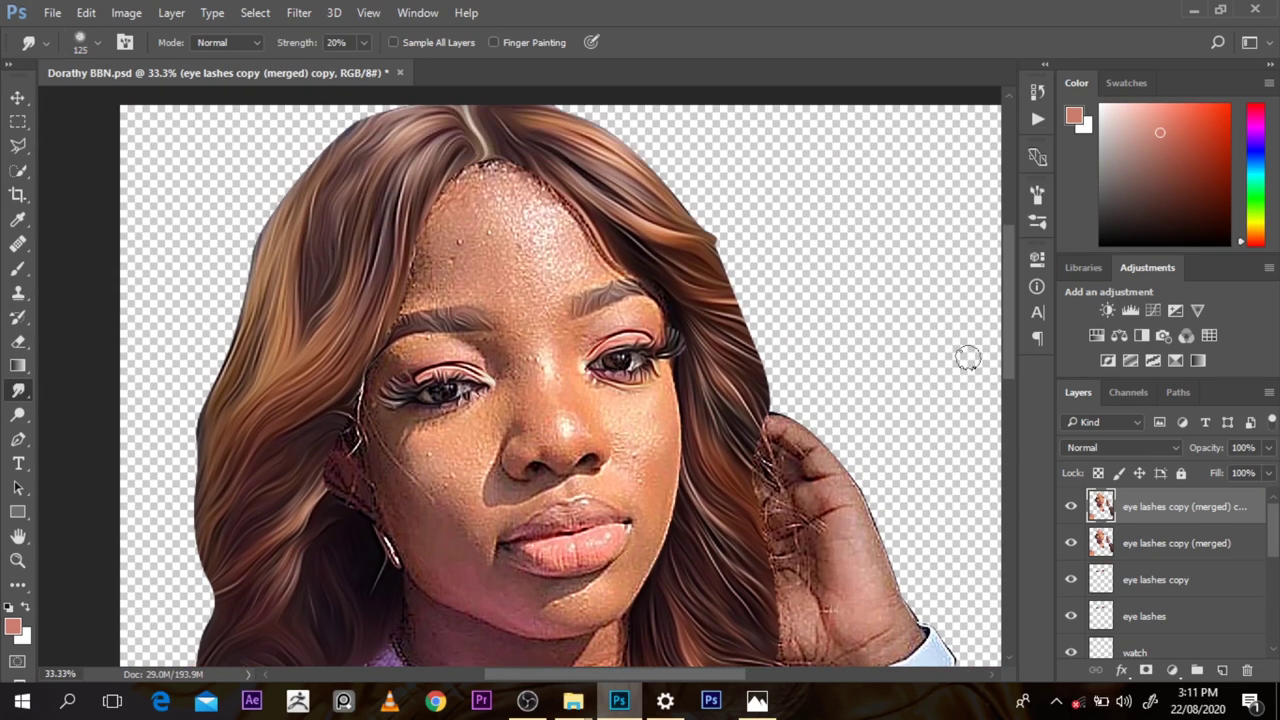
key("bracketleft")
key("bracketleft")
left_click_drag(543, 194, 603, 261)
key("bracketright")
key("bracketright")
key("bracketright")
key("bracketright")
key("bracketright")
key("bracketright")
key("bracketright")
key("bracketright")
key("bracketright")
key("bracketright")
key("bracketright")
key("bracketright")
key("bracketright")
key("bracketright")
key("bracketright")
key("bracketright")
key("bracketright")
key("bracketright")
key("bracketright")
key("bracketright")
key("bracketleft")
key("bracketleft")
key("bracketleft")
key("bracketleft")
key("bracketleft")
key("bracketleft")
key("bracketleft")
key("bracketleft")
key("bracketleft")
key("bracketleft")
key("bracketleft")
key("bracketleft")
key("bracketleft")
key("bracketleft")
key("bracketleft")
key("bracketleft")
key("bracketleft")
key("bracketleft")
key("bracketleft")
key("bracketleft")
key("bracketleft")
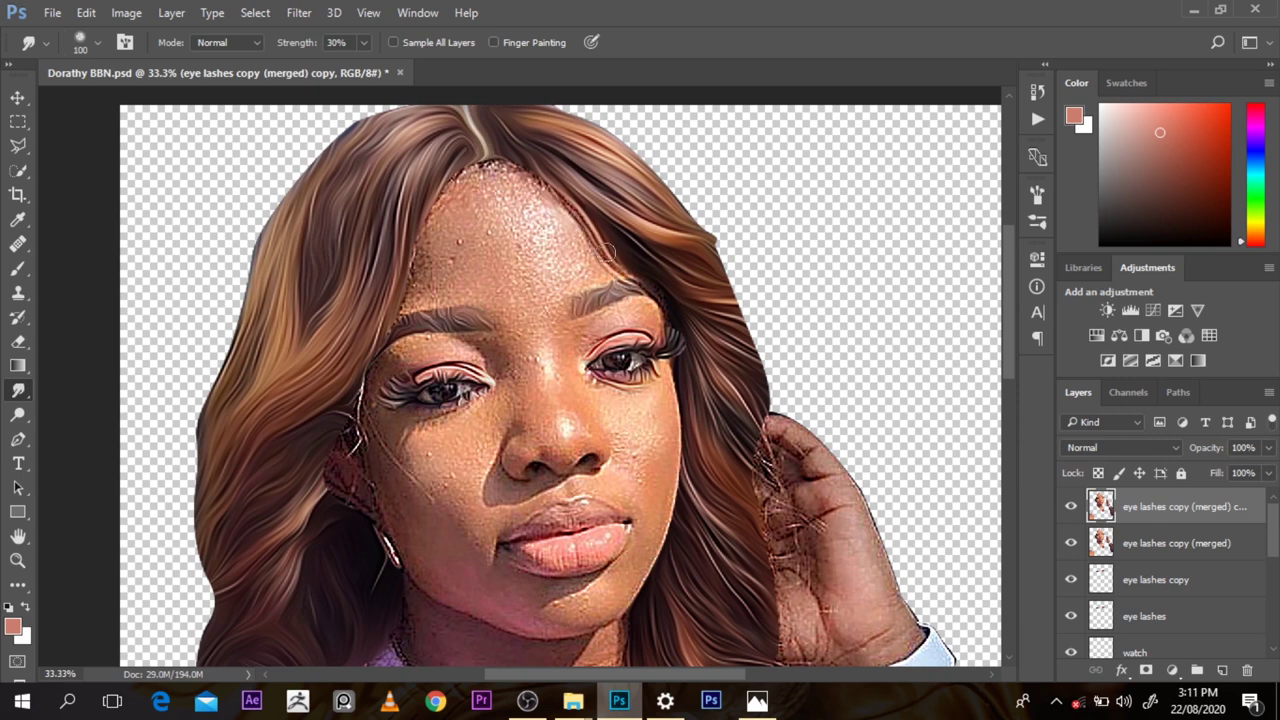
Step: Smooth the forehead skin from the hairline down to the eyebrows with the Smudge tool, enlarging the brush to 150 at 30% strength
key("bracketright")
key("bracketleft")
mouse_move(569, 277)
left_mouse_down()
mouse_move(559, 220)
mouse_move(513, 194)
mouse_move(529, 185)
mouse_move(632, 270)
left_mouse_up()
mouse_move(499, 166)
left_mouse_down()
mouse_move(470, 212)
mouse_move(496, 203)
mouse_move(456, 198)
mouse_move(424, 282)
mouse_move(487, 296)
left_mouse_up()
key("bracketright")
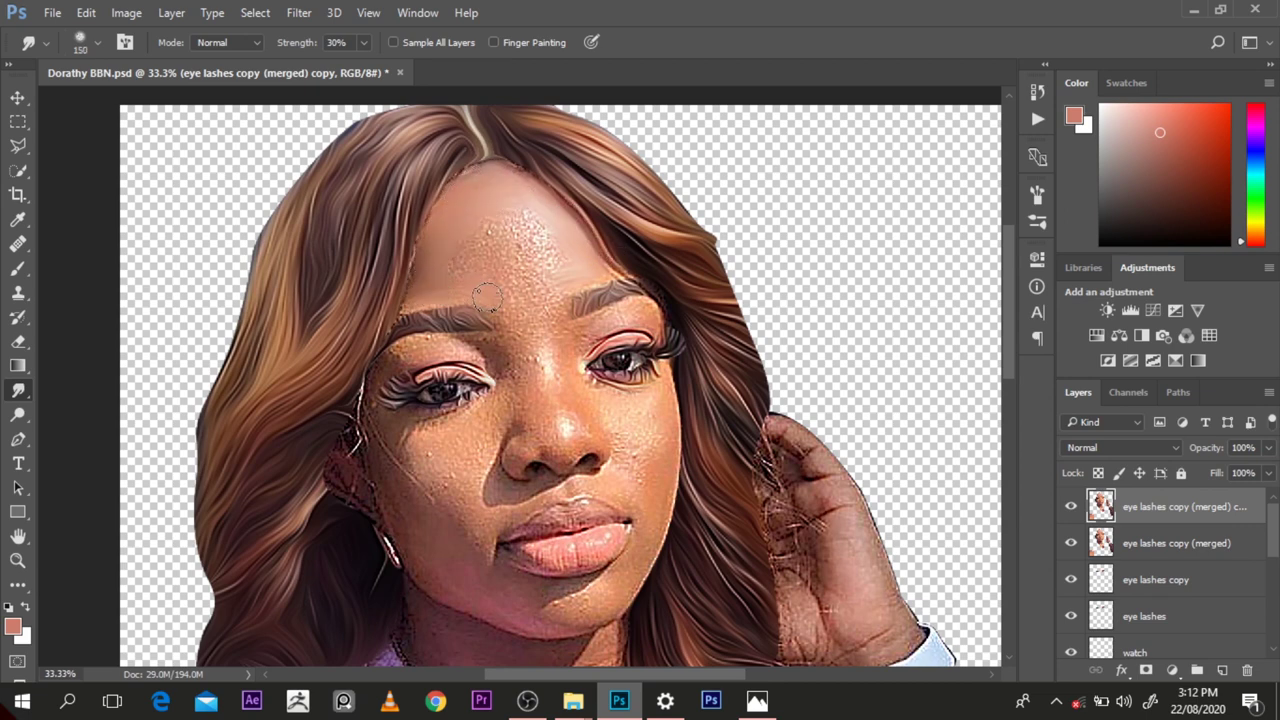
mouse_move(485, 249)
left_mouse_down()
mouse_move(459, 233)
mouse_move(521, 291)
mouse_move(523, 248)
mouse_move(539, 233)
mouse_move(506, 212)
mouse_move(570, 249)
mouse_move(445, 214)
mouse_move(448, 190)
mouse_move(406, 290)
mouse_move(391, 210)
left_mouse_up()
Step: Move the "hsir" layer to the top of the layer stack and duplicate it
left_click(391, 211, "ctrl")
left_click(1074, 641)
left_click(1074, 641)
left_click_drag(1157, 642, 1158, 560)
key("ctrl+j")
left_click(1073, 510)
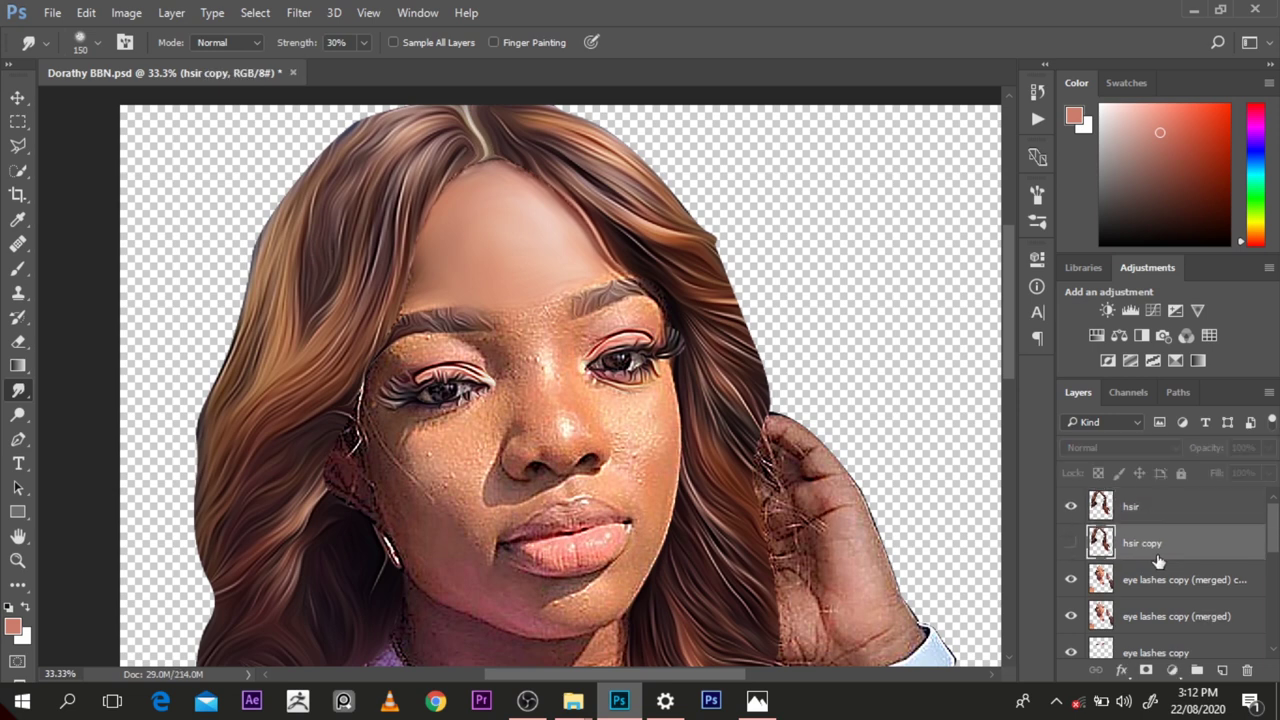
Step: Try merging "hsir copy" with the portrait copy below it, compare the result with the hair layer toggled, and undo the merge
left_click(1073, 543)
left_click(1144, 581, "shift")
key("ctrl+e")
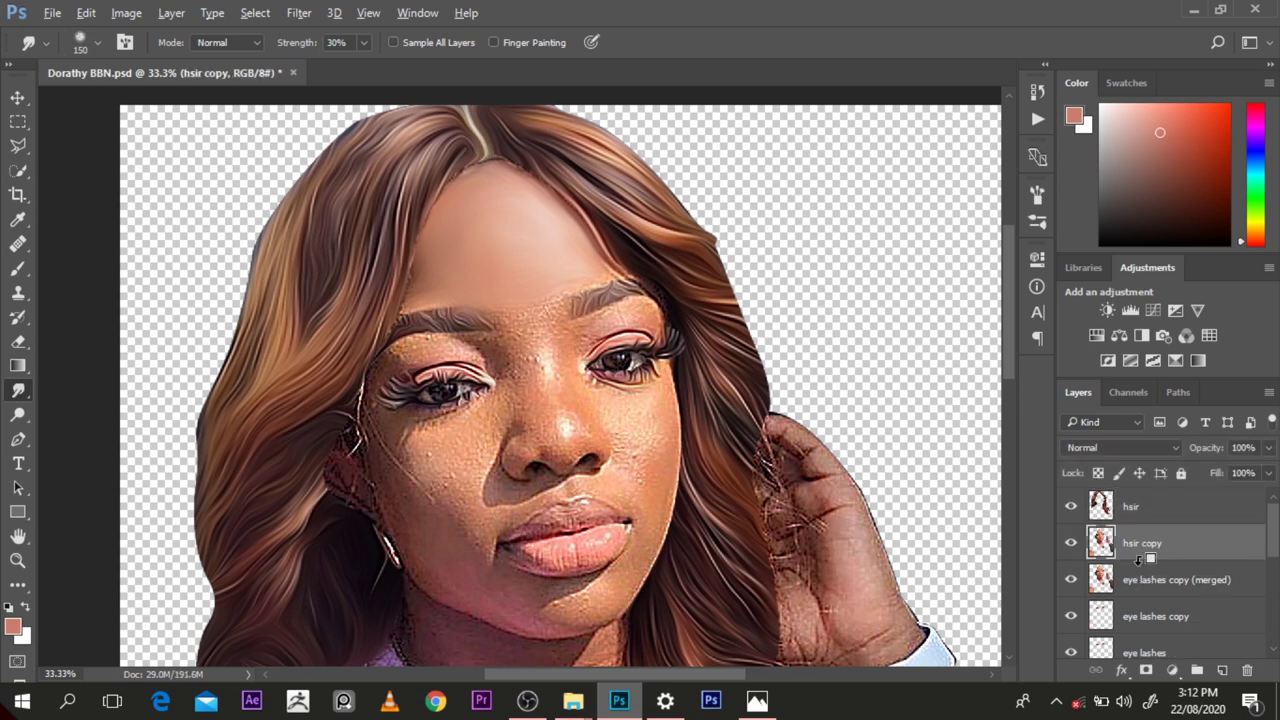
left_click(1072, 508)
left_click(1072, 508)
left_click(1078, 508)
left_click(1078, 508)
key("ctrl+z")
Step: Merge "hsir copy" with the smoothed portrait copy below it and hide the original "hsir" layer
left_click(1152, 586, "shift")
key("ctrl+shift+z")
left_click(1071, 507)
Step: Blend the forehead skin into the hairline with the Smudge tool at brush size 100
key("bracketleft")
key("bracketleft")
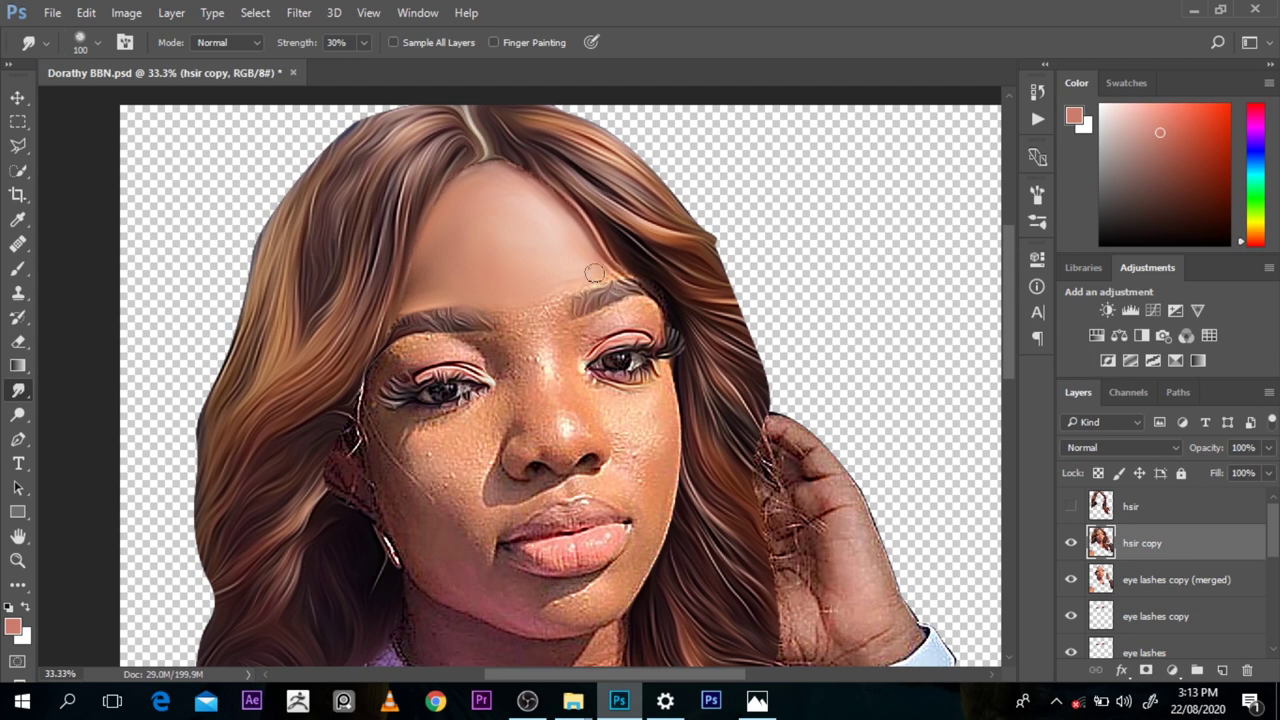
key("bracketright")
key("bracketright")
Step: Compare the forehead's hairline close up with the "hsir" and "hsir copy" layers shown and hidden
left_click(481, 169)
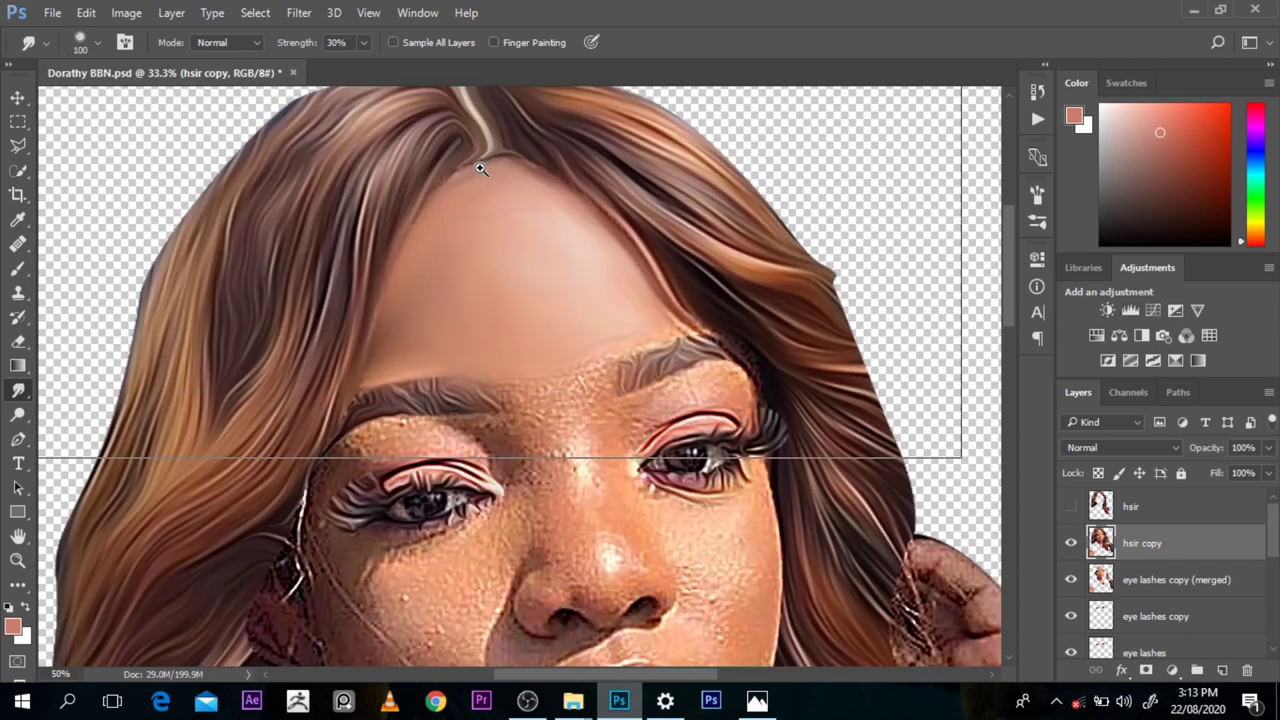
left_click(481, 168)
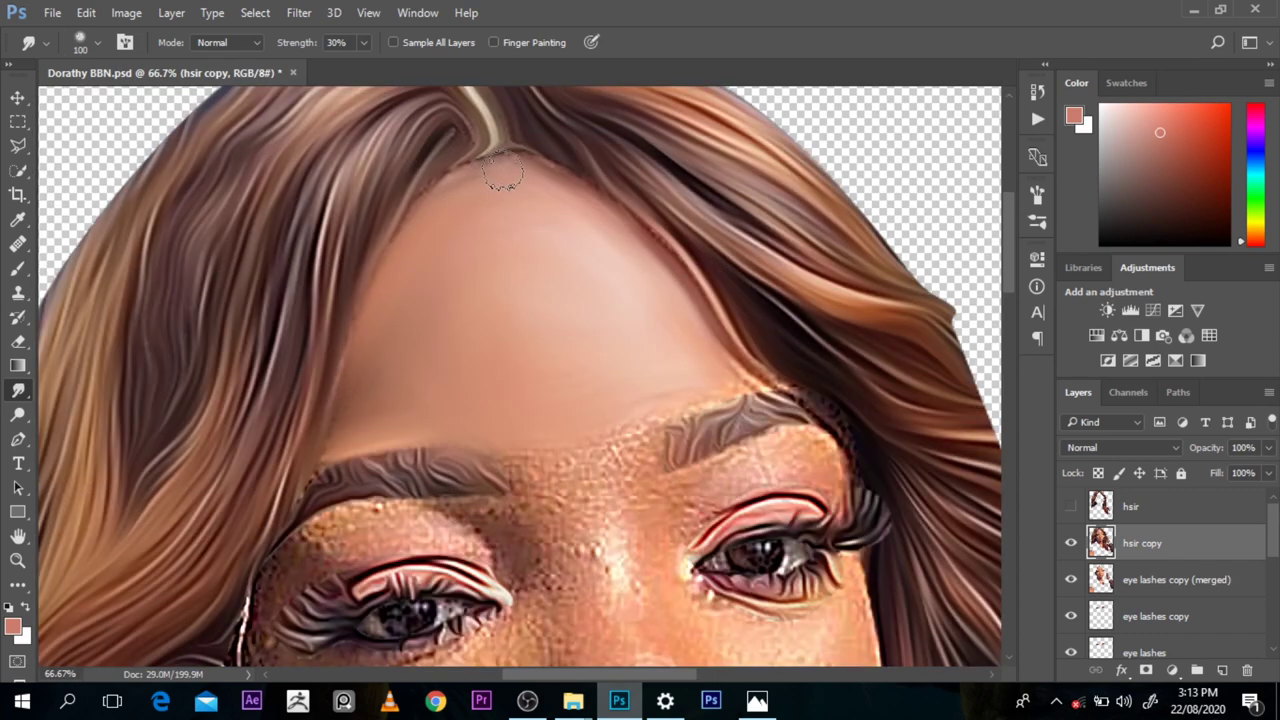
left_click(443, 172)
left_click(1071, 543)
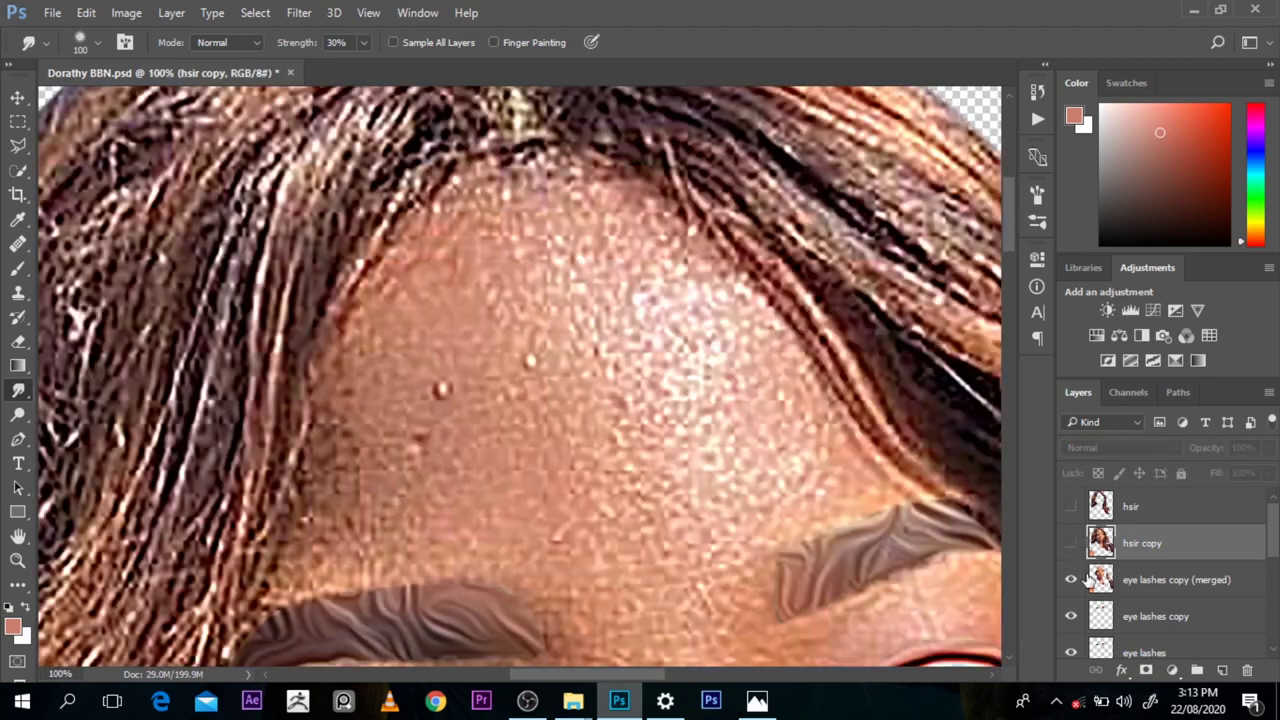
left_click(1071, 506)
left_click(1071, 543)
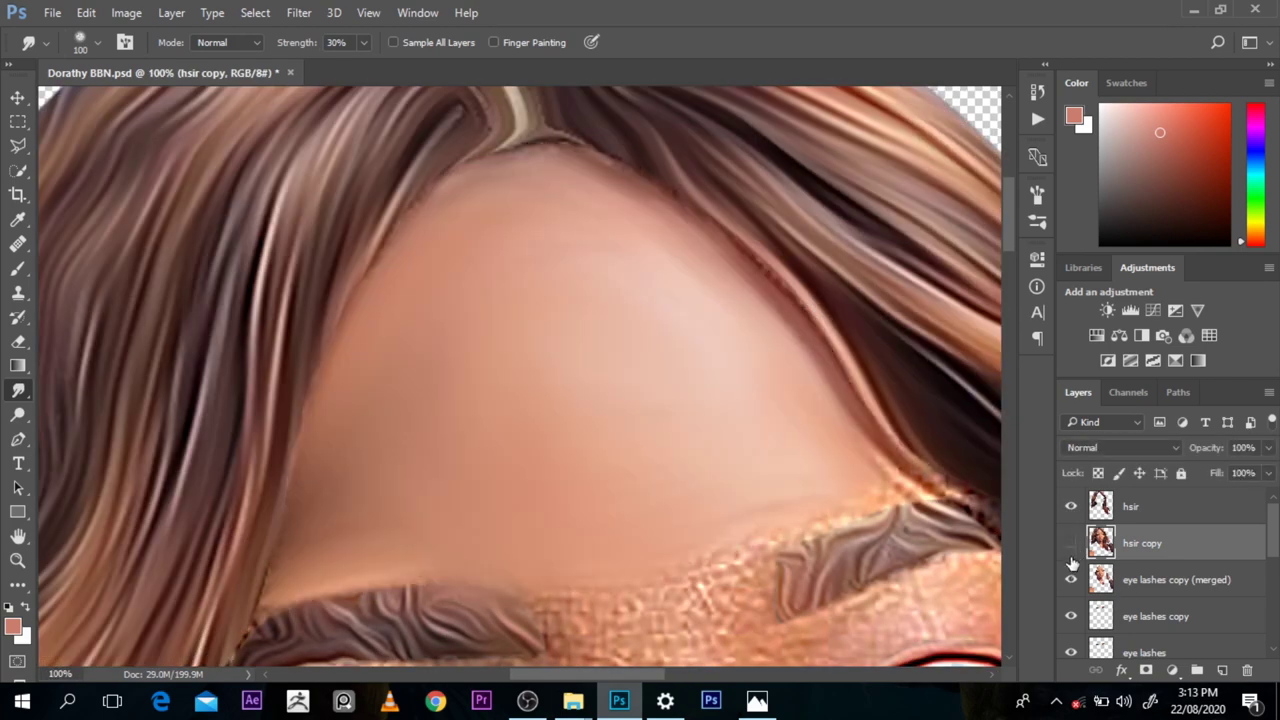
left_click(1131, 591)
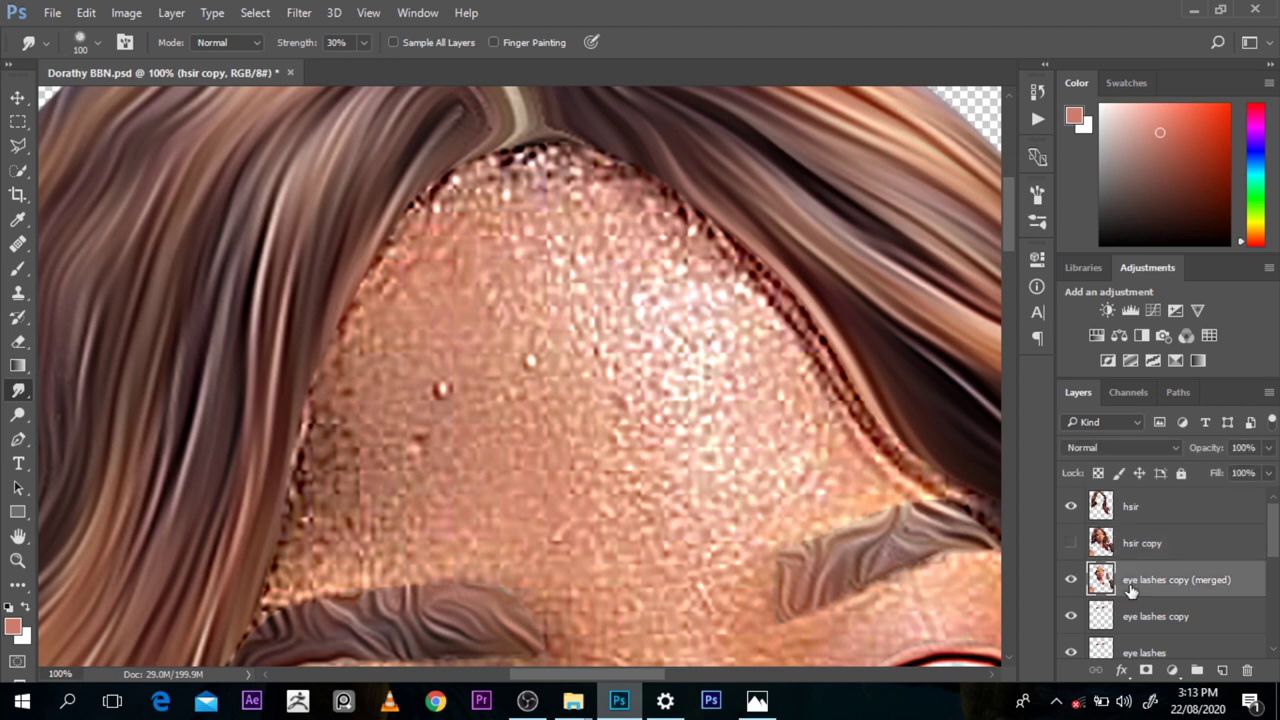
left_click(1142, 522)
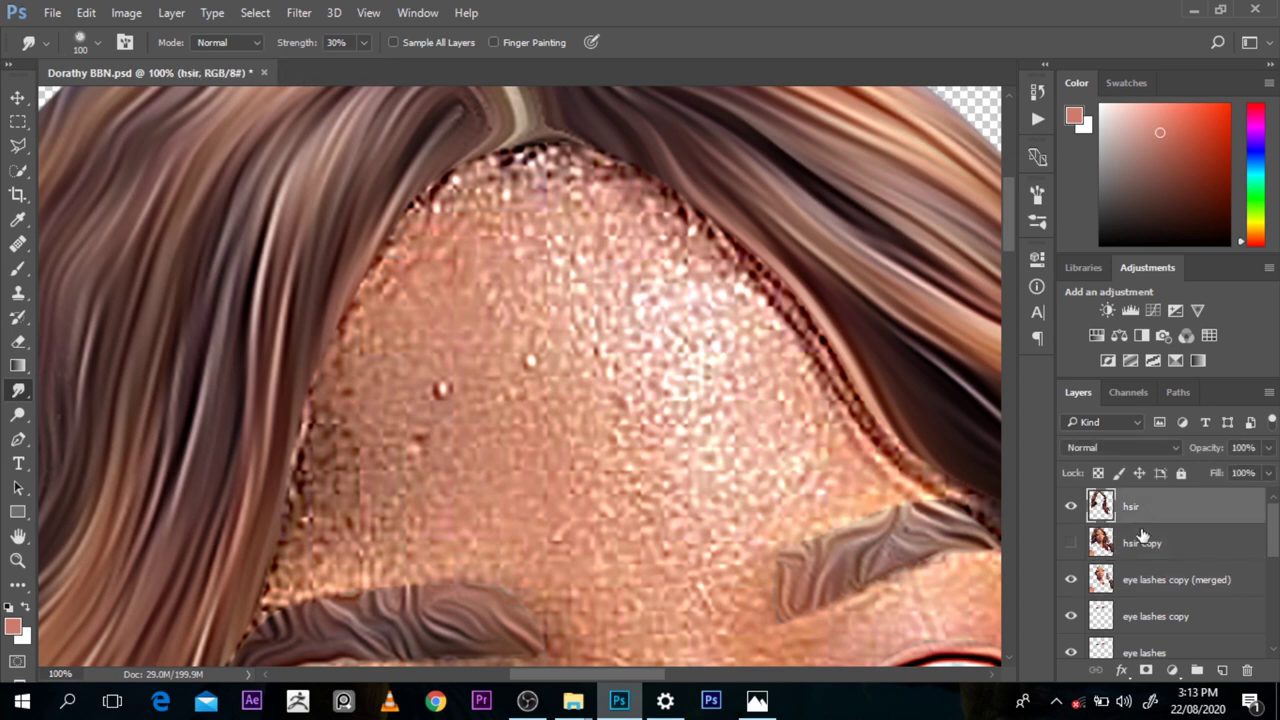
left_click(1133, 581)
mouse_move(365, 250)
left_mouse_down()
mouse_move(303, 406)
mouse_move(386, 228)
mouse_move(326, 334)
mouse_move(312, 388)
mouse_move(376, 237)
mouse_move(282, 461)
mouse_move(349, 282)
mouse_move(332, 343)
mouse_move(325, 327)
mouse_move(368, 313)
mouse_move(308, 342)
mouse_move(380, 323)
mouse_move(309, 343)
mouse_move(279, 368)
mouse_move(381, 329)
mouse_move(294, 380)
mouse_move(356, 297)
mouse_move(308, 409)
mouse_move(360, 255)
mouse_move(292, 475)
mouse_move(384, 235)
mouse_move(298, 457)
left_mouse_up()
left_click_drag(370, 306, 304, 462)
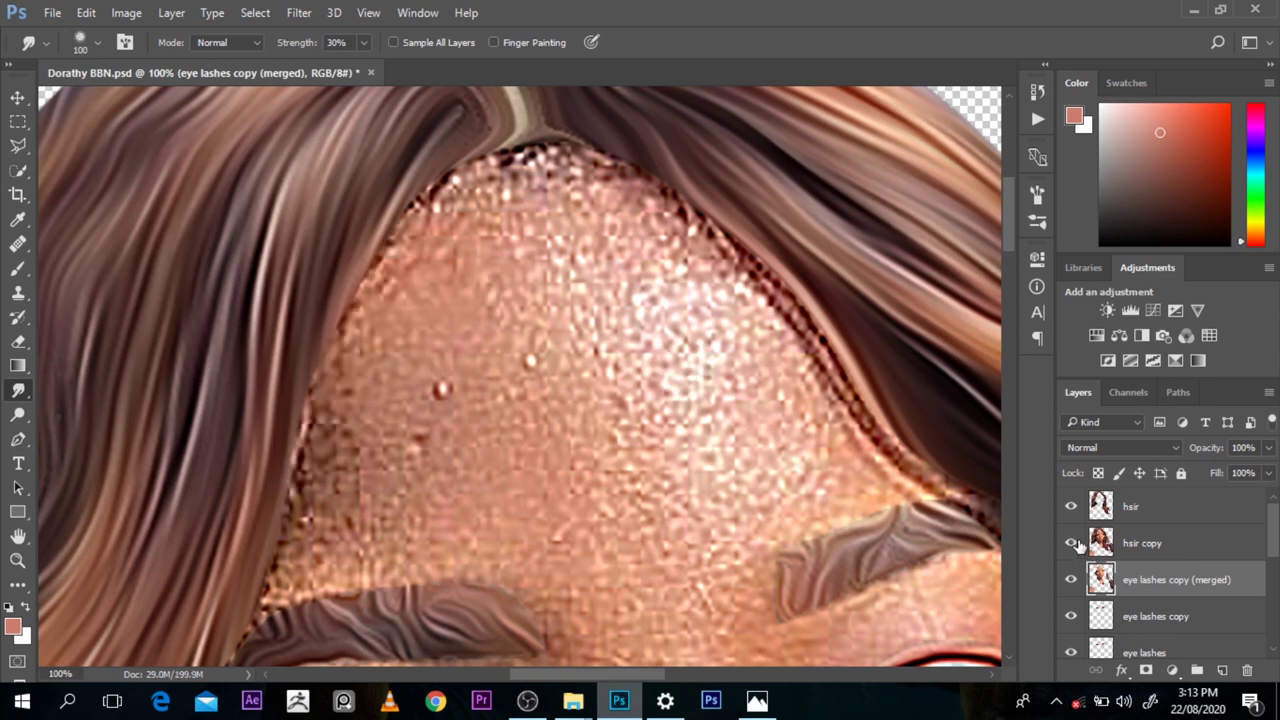
Step: Hide the "hsir" and "eye lashes copy (merged)" layers and make "hsir copy" the active layer
left_click(1071, 506)
left_click(1071, 580)
left_click(1150, 542)
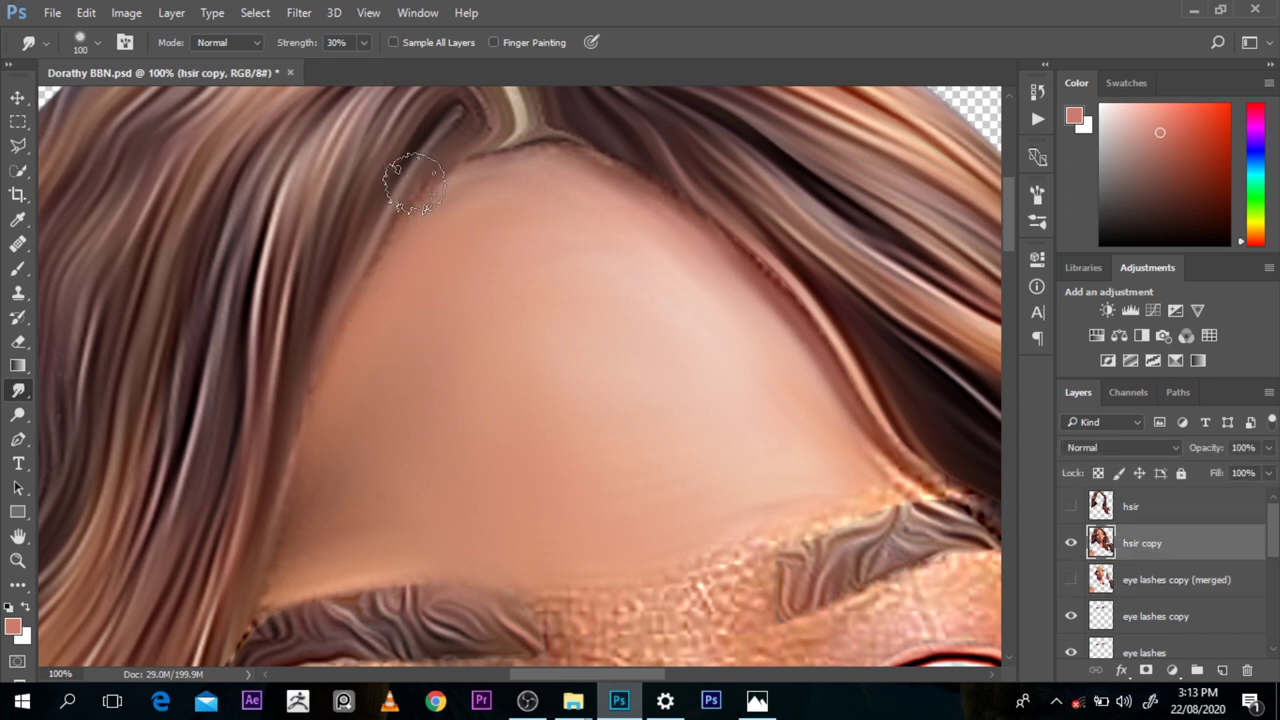
Step: Try a smudge stroke across the hair and forehead edge, undo it, and reduce the Smudge brush to size 80
mouse_move(402, 236)
left_mouse_down()
mouse_move(353, 324)
mouse_move(368, 287)
mouse_move(362, 310)
mouse_move(233, 304)
mouse_move(392, 291)
mouse_move(225, 296)
mouse_move(385, 302)
left_mouse_up()
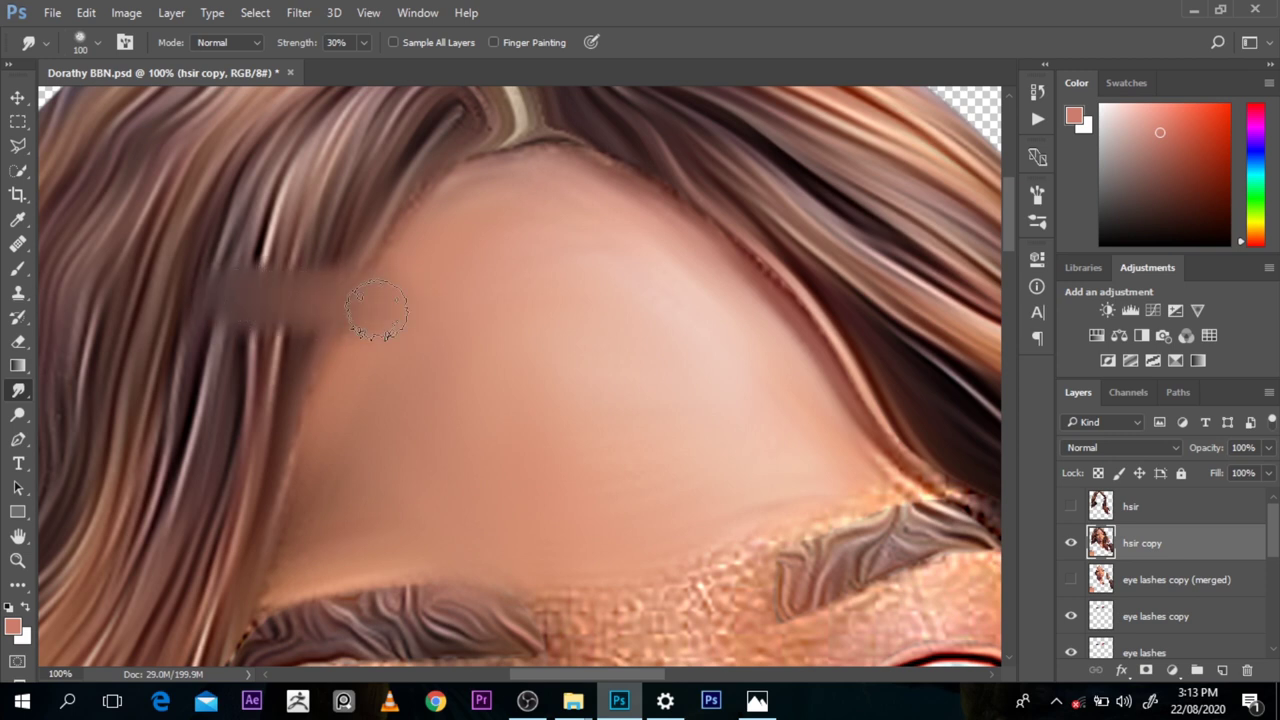
key("ctrl+z")
key("bracketleft")
key("bracketleft")
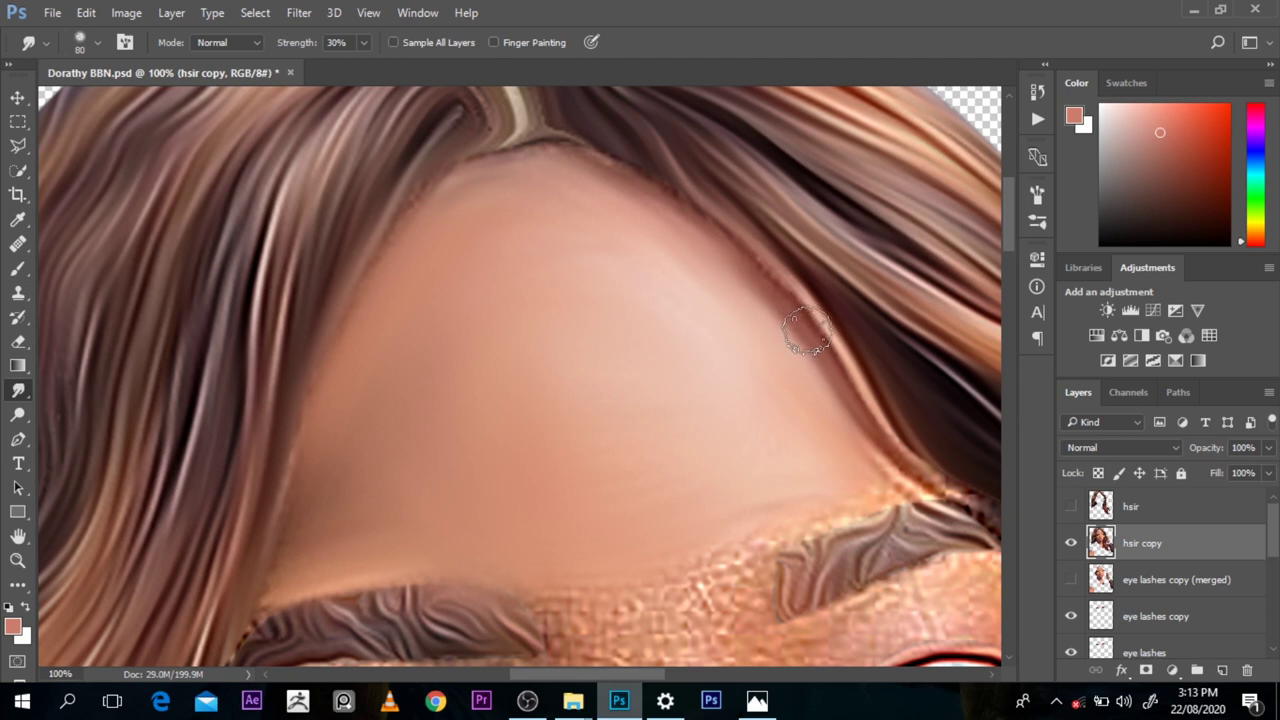
left_click(886, 434, "alt")
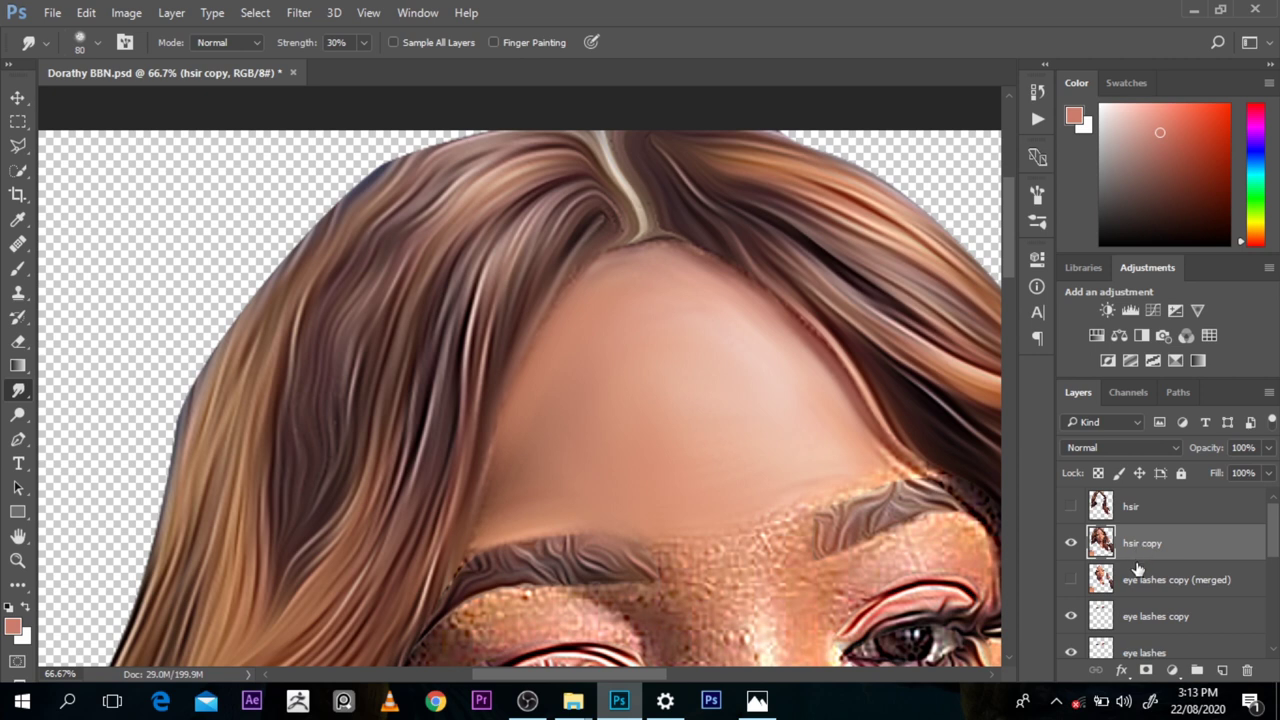
Step: Duplicate the "hsir copy" layer and clip the duplicate to the original with a clipping mask
key("ctrl+j")
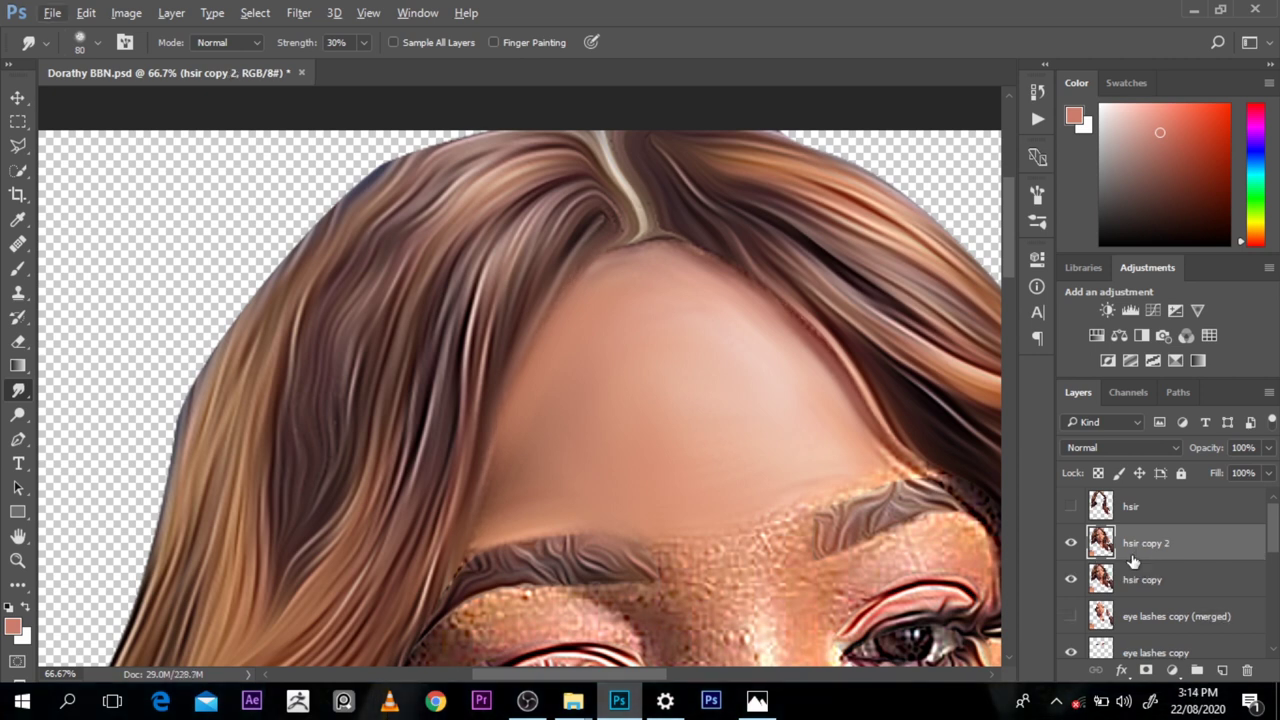
right_click(1138, 556)
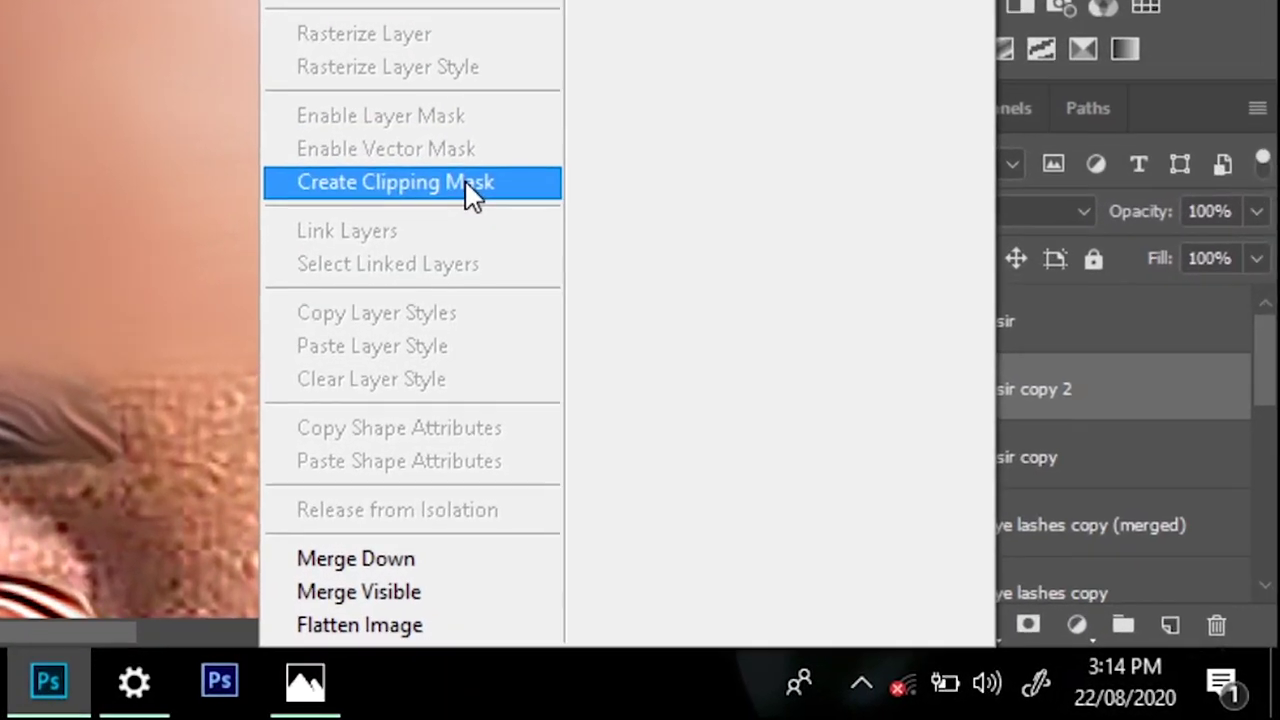
left_click(588, 260)
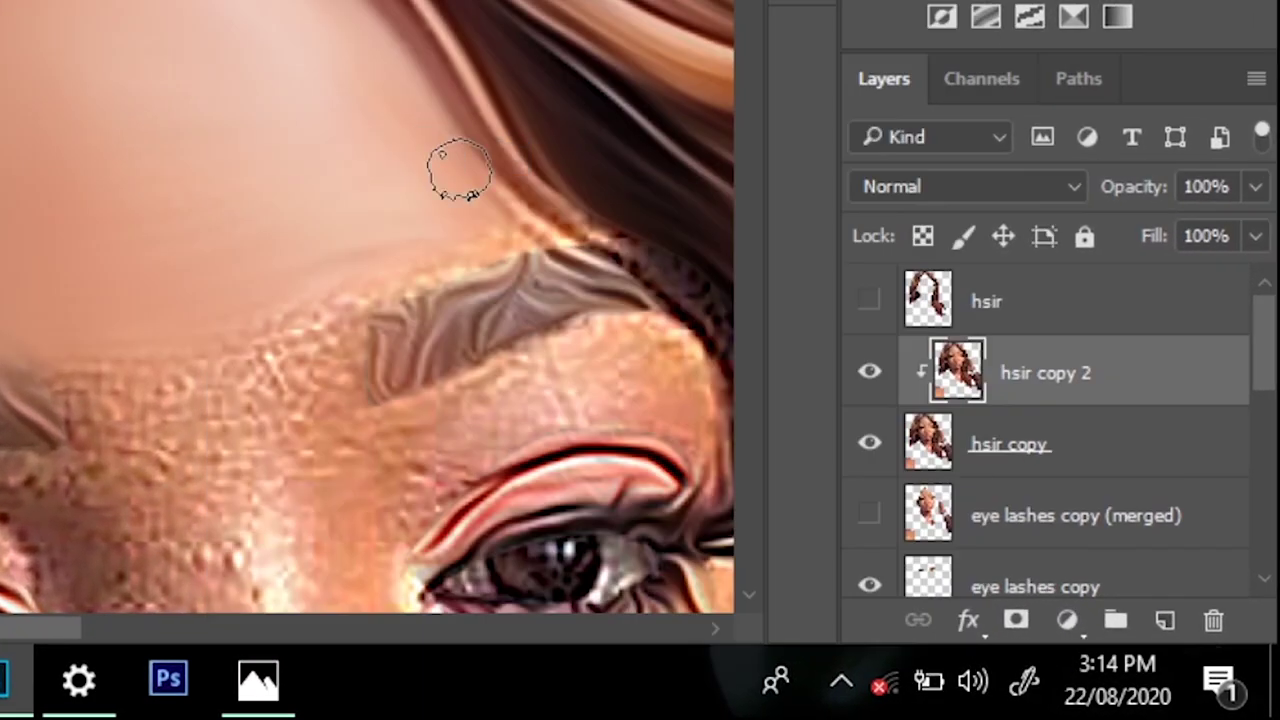
left_click(1046, 386, "alt")
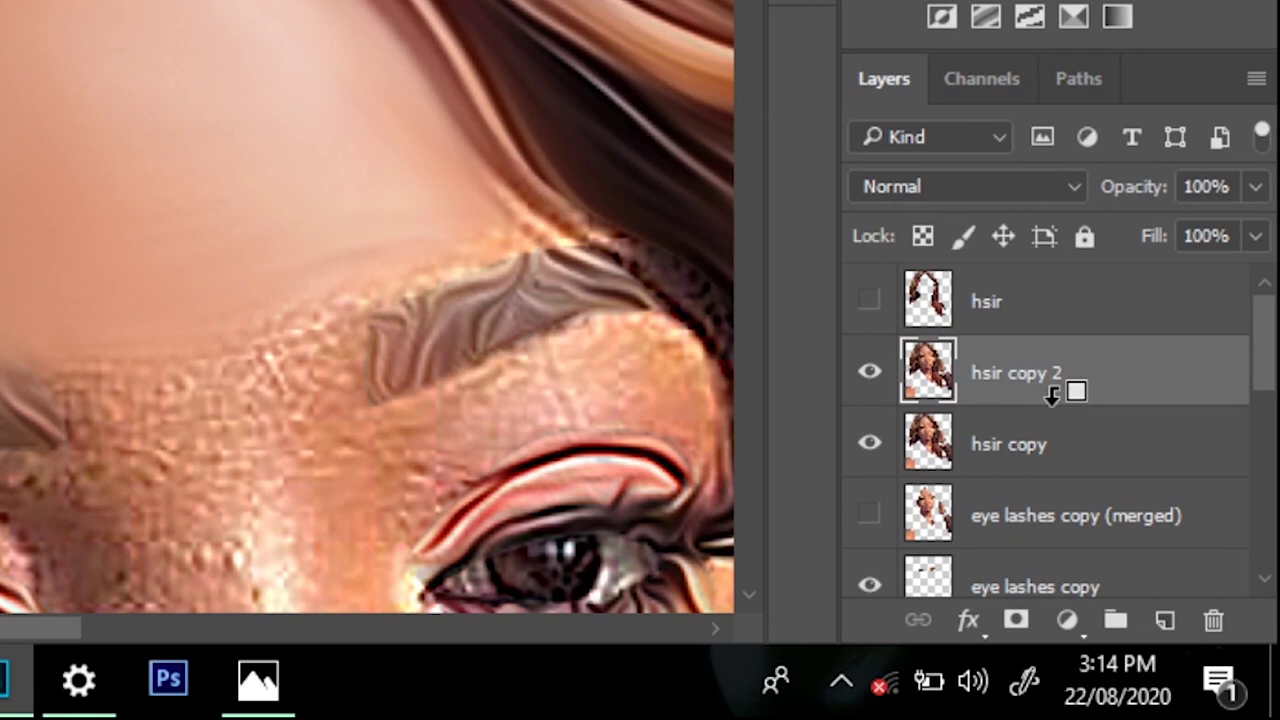
left_click(1050, 395, "alt")
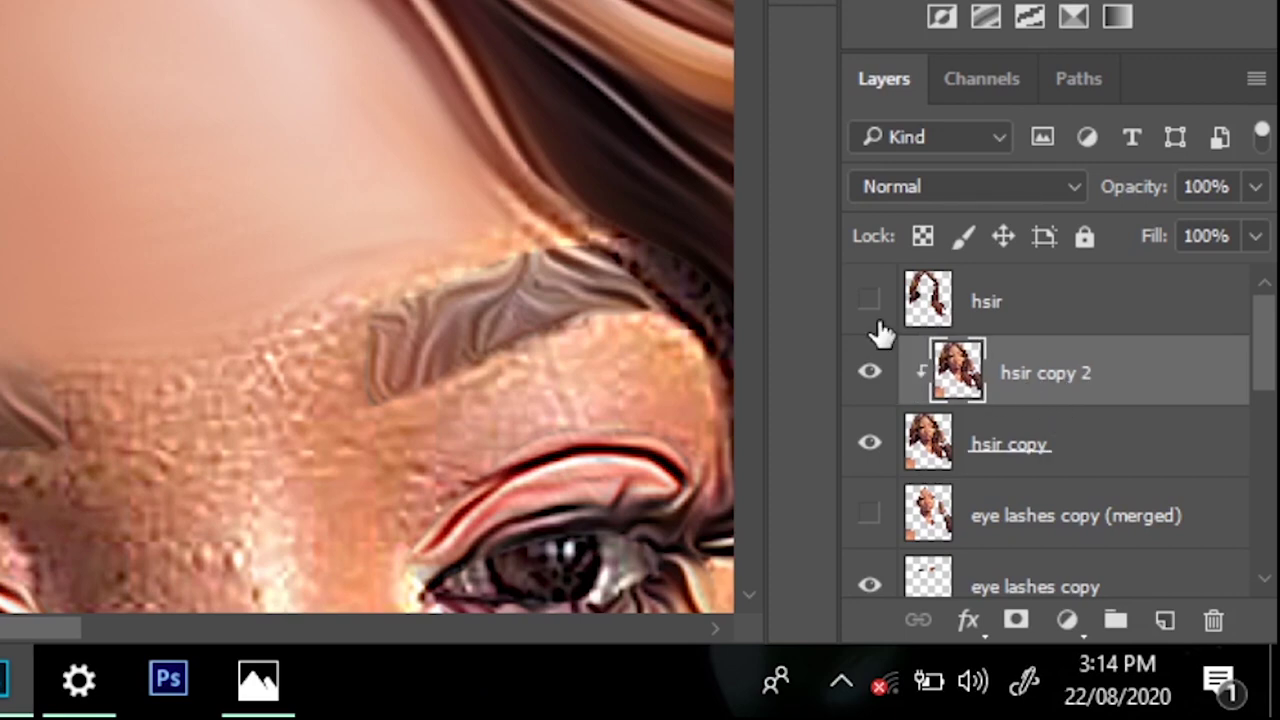
Step: Smudge the skin between the eyebrows and around the left-hand eye's upper lid smooth, using brush sizes 125 and 90
left_click(583, 135, "alt")
left_click(583, 135, "alt")
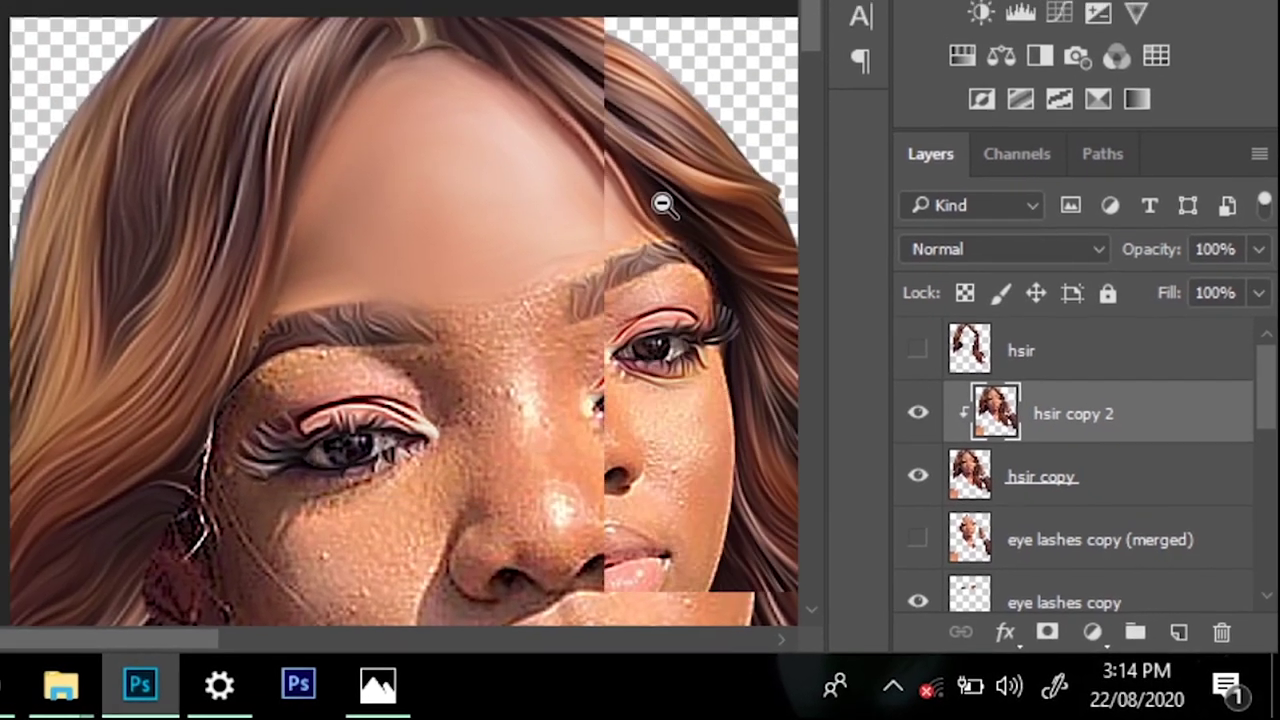
left_click(583, 135, "alt")
left_click(449, 195, "ctrl")
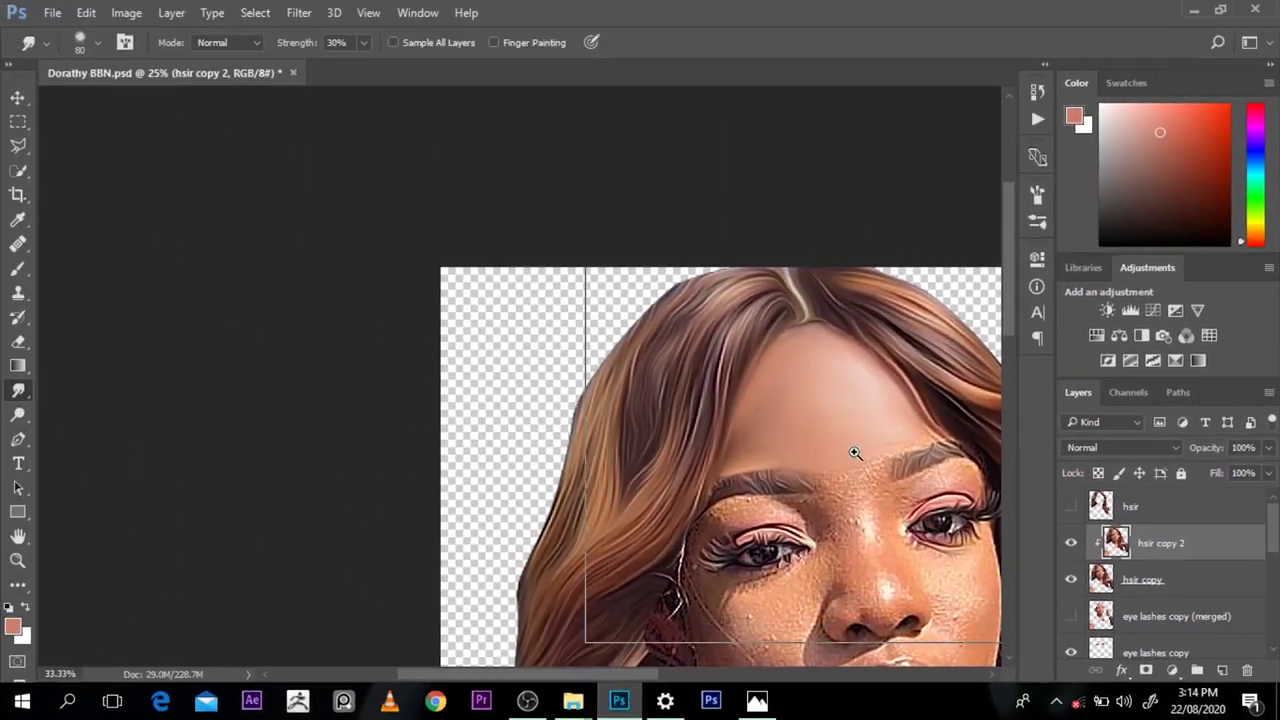
left_click(855, 453)
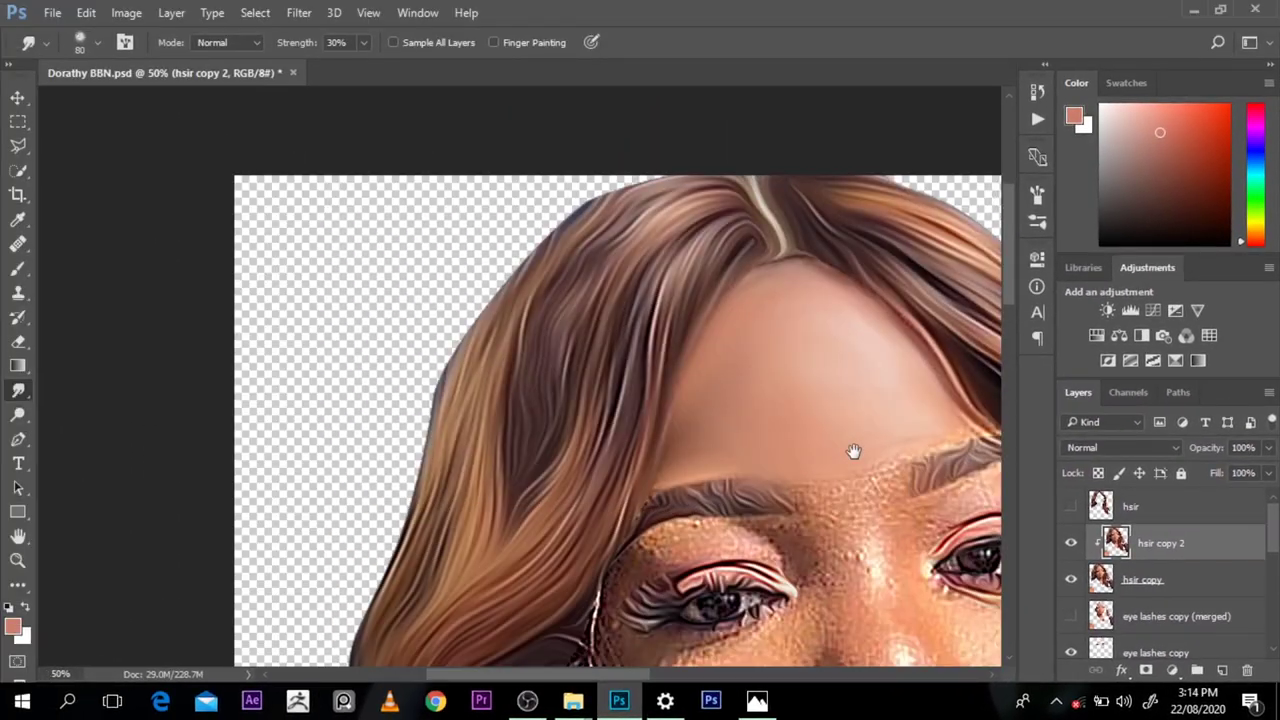
left_click_drag(603, 678, 675, 678)
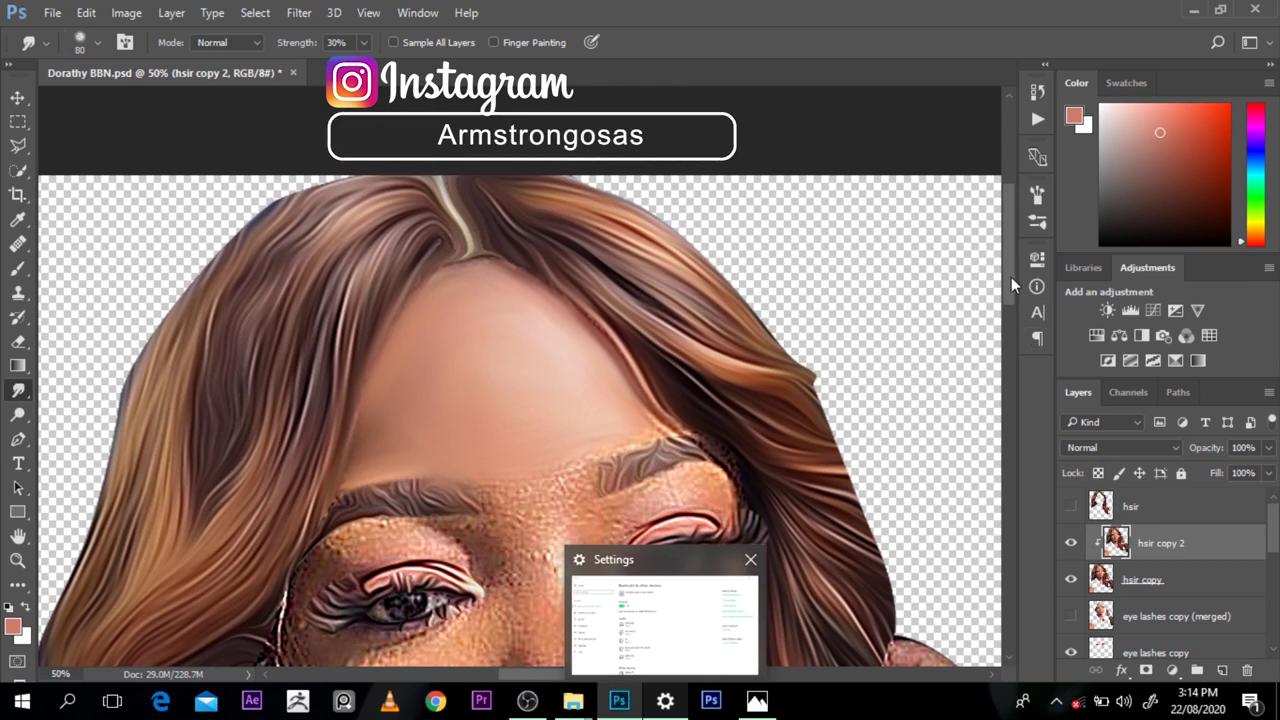
scroll(1011, 285, "down", 2)
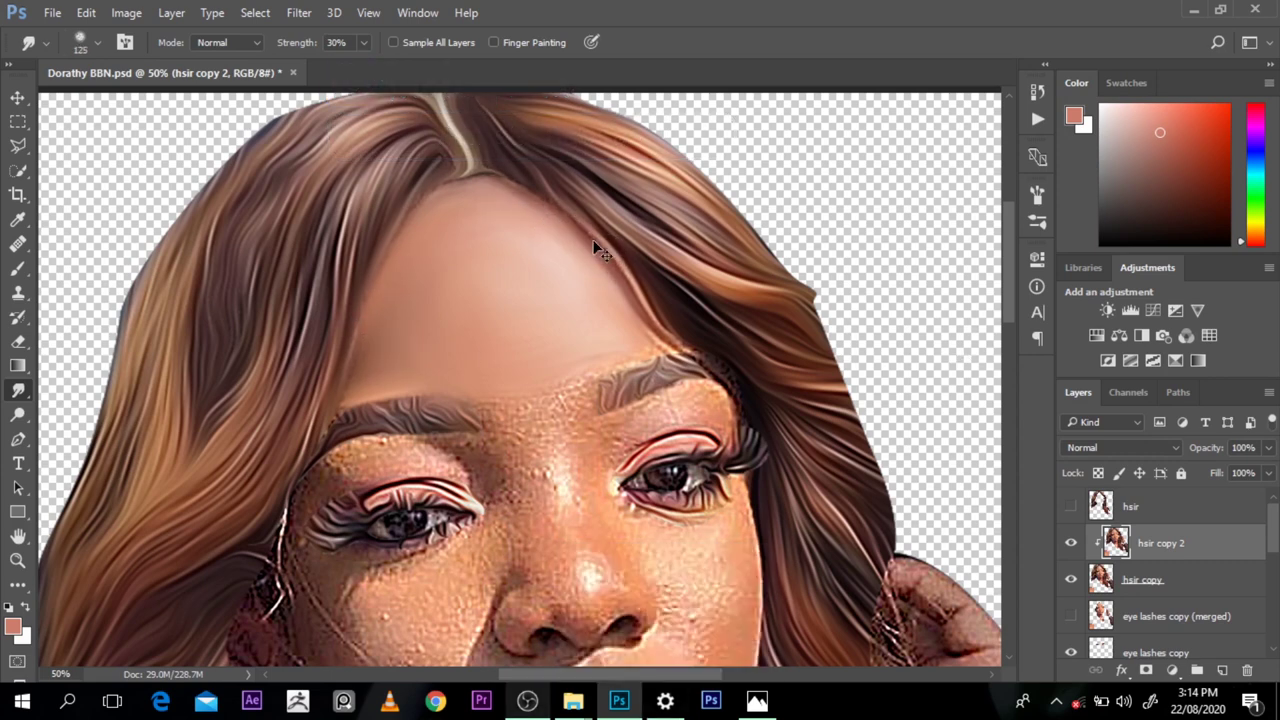
scroll(1276, 543, "down", 1)
scroll(1276, 543, "down", 5)
scroll(1150, 580, "up", 6)
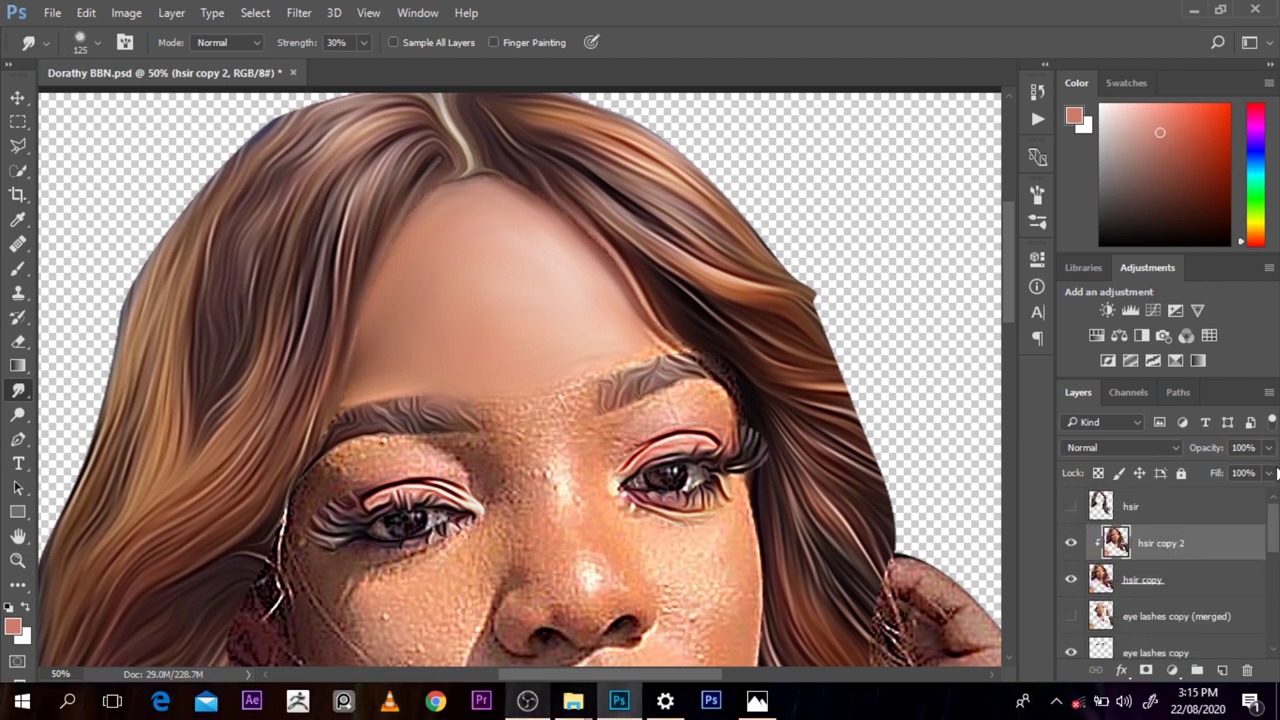
mouse_move(566, 396)
left_mouse_down()
mouse_move(507, 418)
mouse_move(564, 433)
left_mouse_up()
key("[")
key("[")
mouse_move(457, 458)
left_mouse_down()
mouse_move(416, 464)
mouse_move(414, 446)
mouse_move(323, 481)
mouse_move(356, 482)
mouse_move(310, 509)
mouse_move(348, 525)
mouse_move(349, 459)
mouse_move(303, 505)
mouse_move(411, 435)
mouse_move(316, 451)
mouse_move(338, 404)
mouse_move(299, 565)
mouse_move(483, 533)
left_mouse_up()
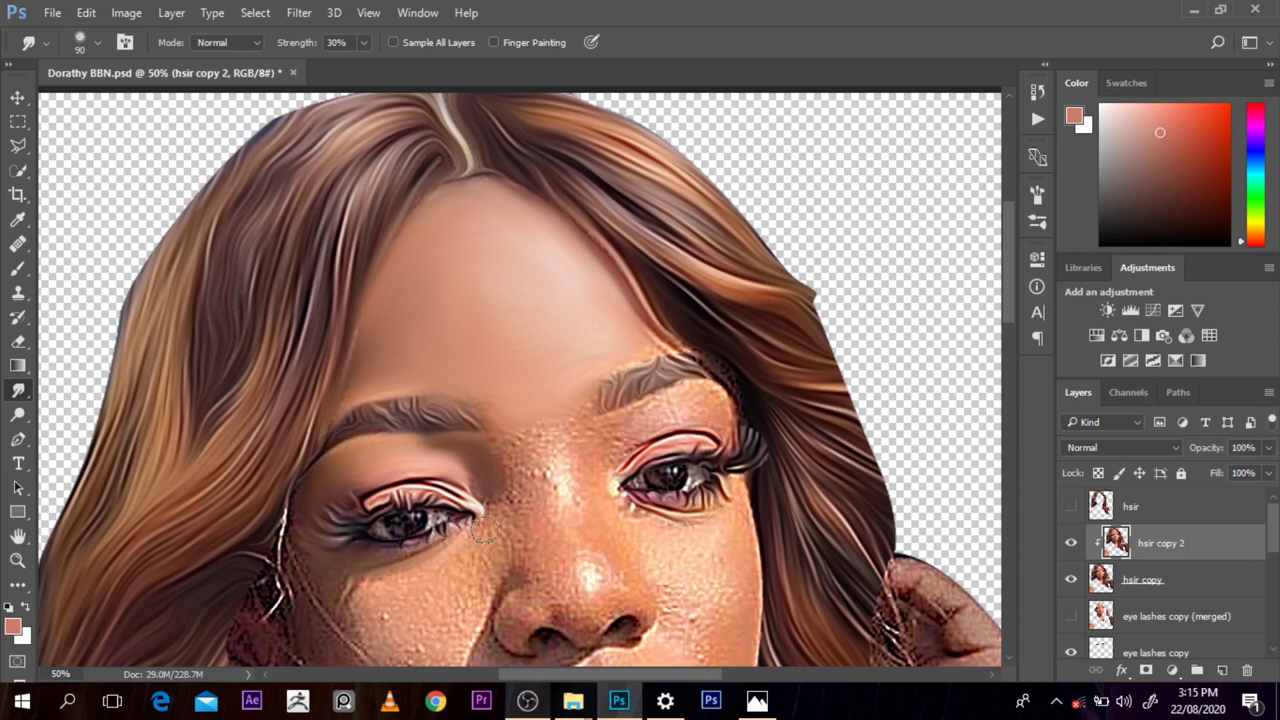
Step: Smooth the temple, the side of the nose bridge and the skin beneath the left-hand eye with a size 125 Smudge brush
key("]")
mouse_move(265, 550)
left_mouse_down()
mouse_move(254, 618)
mouse_move(279, 530)
mouse_move(299, 539)
mouse_move(302, 498)
left_mouse_up()
mouse_move(394, 444)
left_mouse_down()
mouse_move(522, 474)
mouse_move(485, 485)
left_mouse_up()
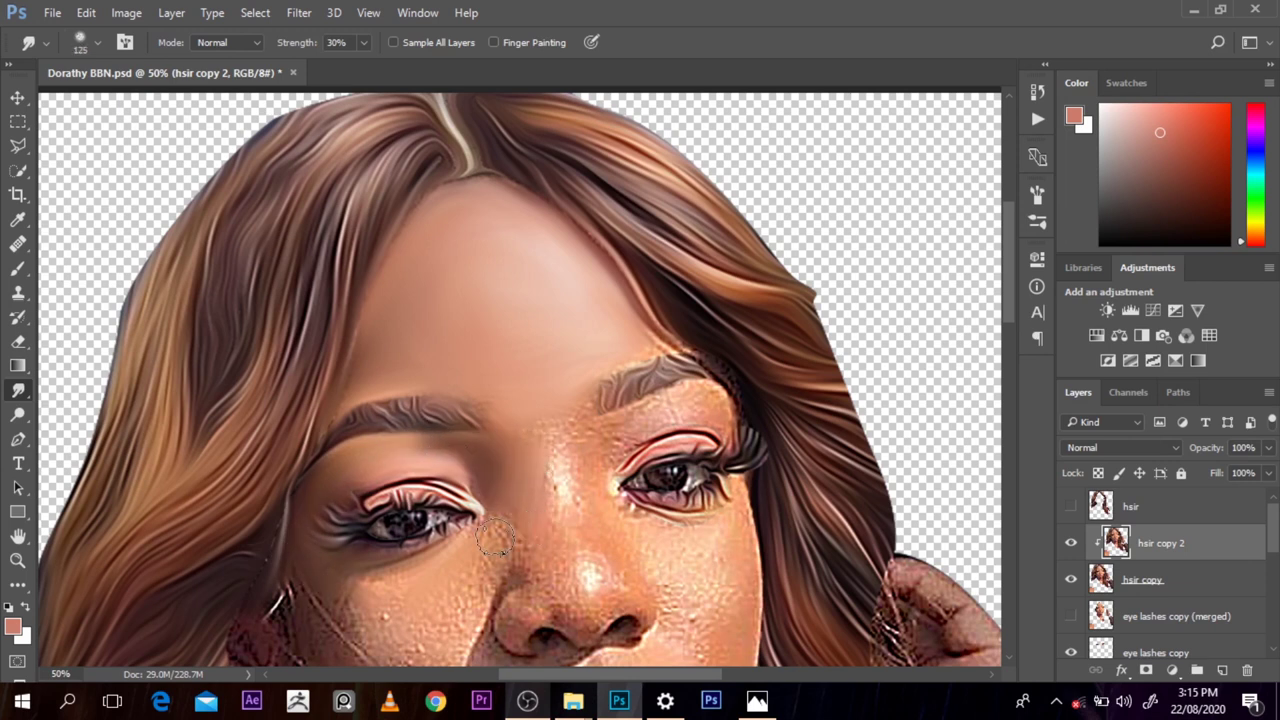
key("bracketright")
key("bracketright")
mouse_move(455, 585)
left_mouse_down()
mouse_move(489, 572)
mouse_move(383, 625)
mouse_move(405, 576)
mouse_move(474, 556)
left_mouse_up()
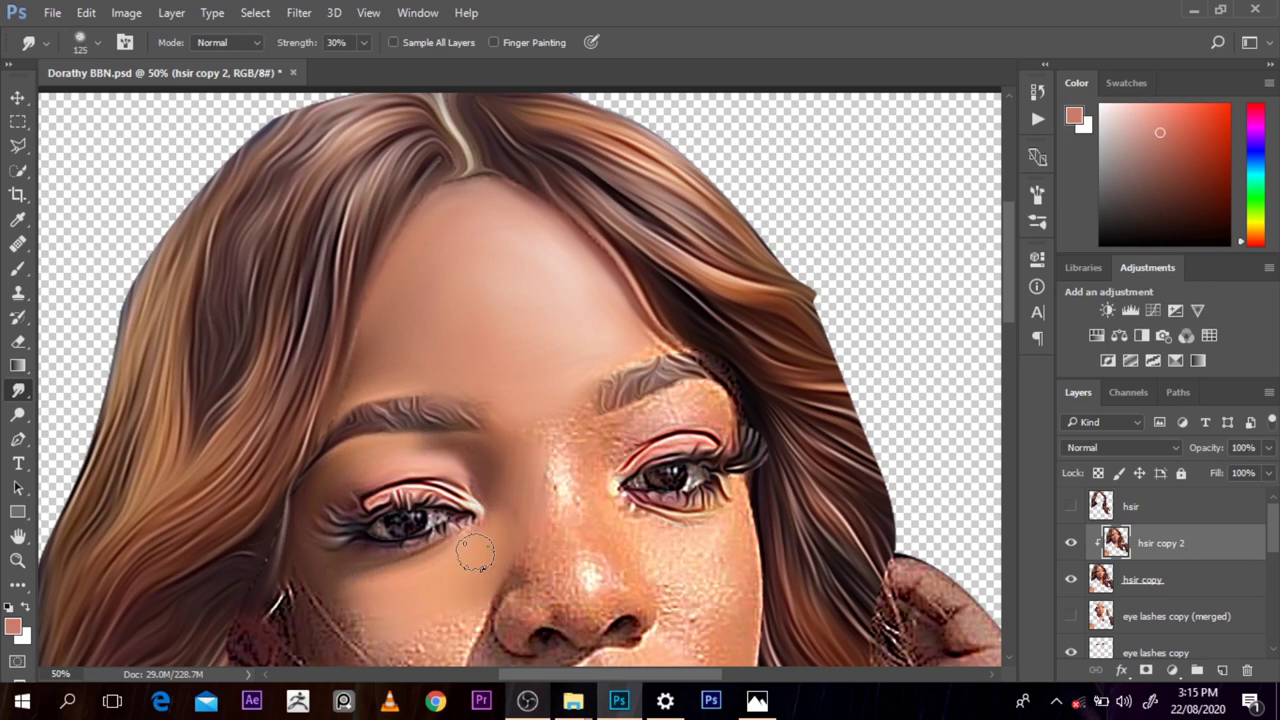
Step: Smudge the left-hand cheek and the ear area smooth, reducing the brush to size 90
left_click_drag(1009, 290, 1015, 354)
mouse_move(443, 405)
left_mouse_down()
mouse_move(445, 333)
mouse_move(373, 378)
mouse_move(377, 388)
mouse_move(320, 341)
mouse_move(350, 397)
mouse_move(384, 428)
mouse_move(394, 413)
mouse_move(363, 375)
mouse_move(399, 420)
mouse_move(320, 384)
mouse_move(355, 492)
mouse_move(305, 297)
mouse_move(363, 464)
mouse_move(379, 484)
mouse_move(323, 308)
mouse_move(370, 414)
mouse_move(420, 450)
mouse_move(366, 419)
mouse_move(442, 563)
mouse_move(386, 528)
mouse_move(443, 562)
mouse_move(388, 523)
mouse_move(414, 557)
mouse_move(389, 545)
mouse_move(355, 510)
mouse_move(465, 574)
mouse_move(390, 539)
mouse_move(400, 549)
mouse_move(371, 513)
mouse_move(487, 589)
mouse_move(461, 581)
mouse_move(547, 611)
left_mouse_up()
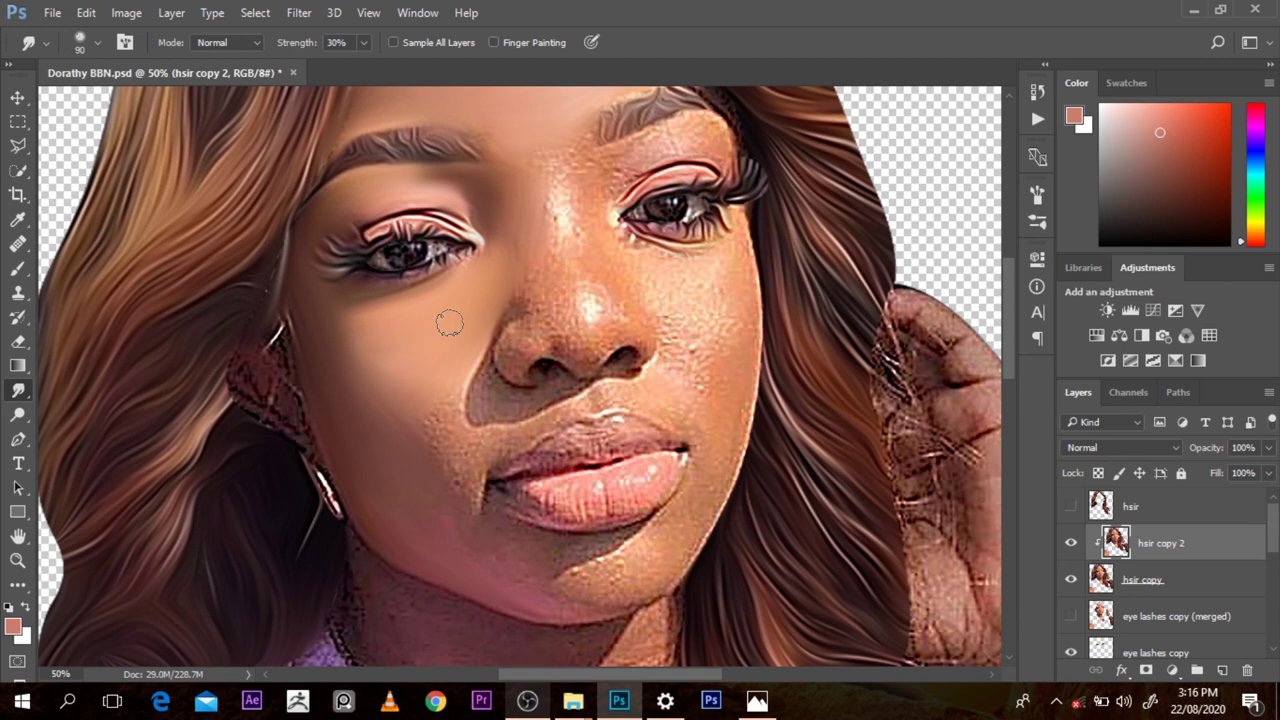
key("bracketleft")
mouse_move(256, 410)
left_mouse_down()
mouse_move(230, 371)
mouse_move(255, 403)
mouse_move(238, 368)
mouse_move(247, 324)
mouse_move(250, 406)
mouse_move(288, 406)
mouse_move(262, 365)
mouse_move(306, 435)
mouse_move(283, 337)
mouse_move(270, 354)
mouse_move(286, 344)
mouse_move(292, 361)
mouse_move(284, 306)
mouse_move(259, 406)
mouse_move(288, 430)
mouse_move(229, 397)
mouse_move(237, 349)
left_mouse_up()
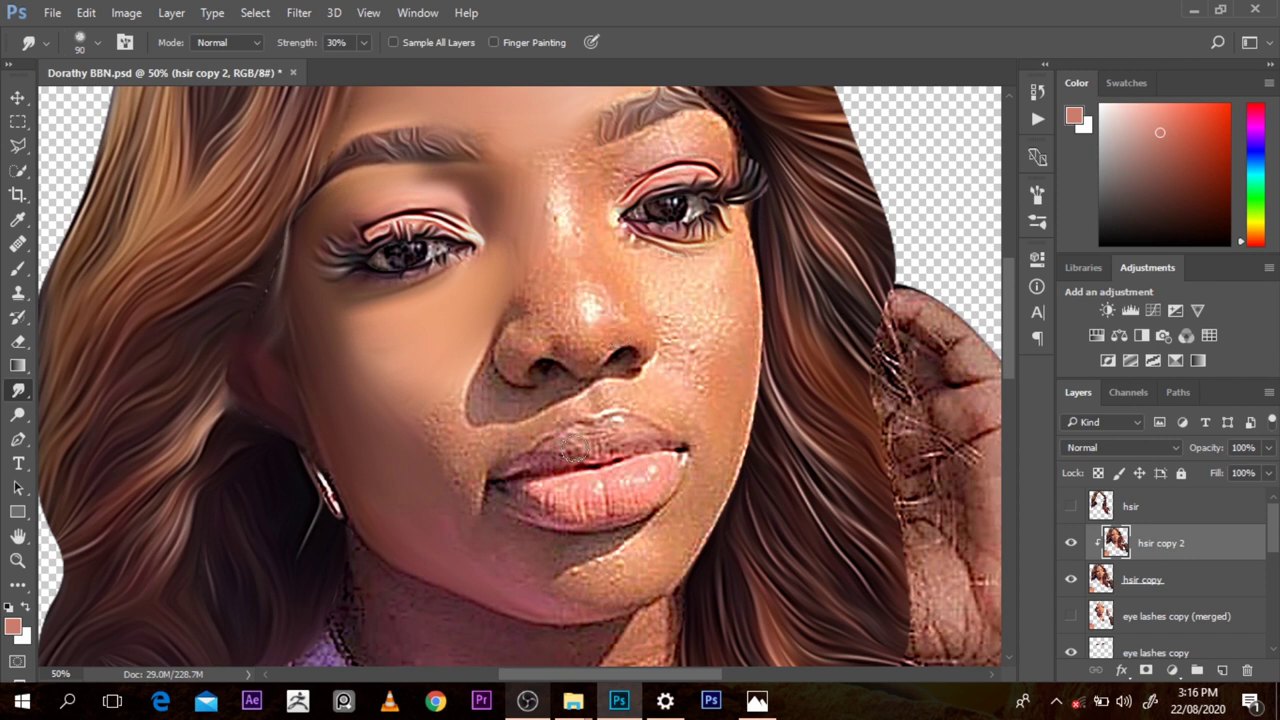
Step: Smudge the chin beneath the lower lip and the right-hand jawline smooth, using brush sizes 70 and 60
left_click(603, 349, "ctrl+alt")
left_click(603, 349, "ctrl+alt")
left_click(603, 349, "ctrl+alt")
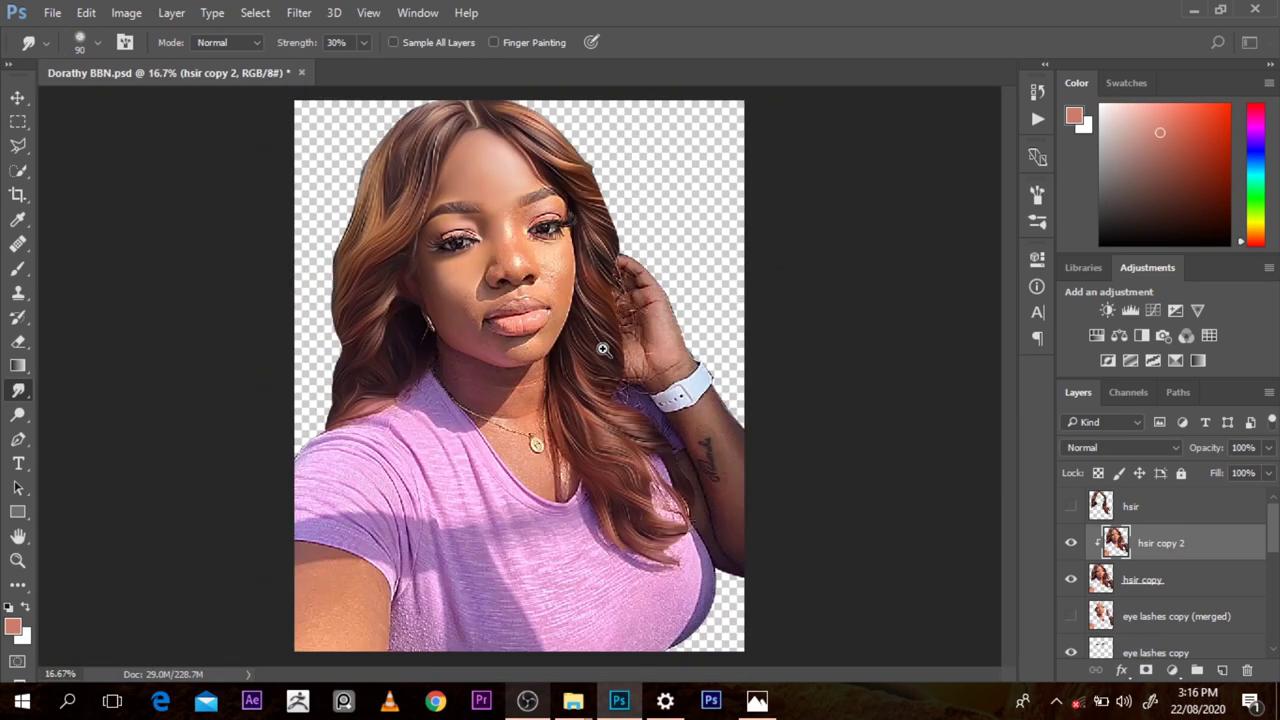
left_click(603, 349, "ctrl")
left_click(603, 349, "ctrl")
left_click(603, 349, "ctrl")
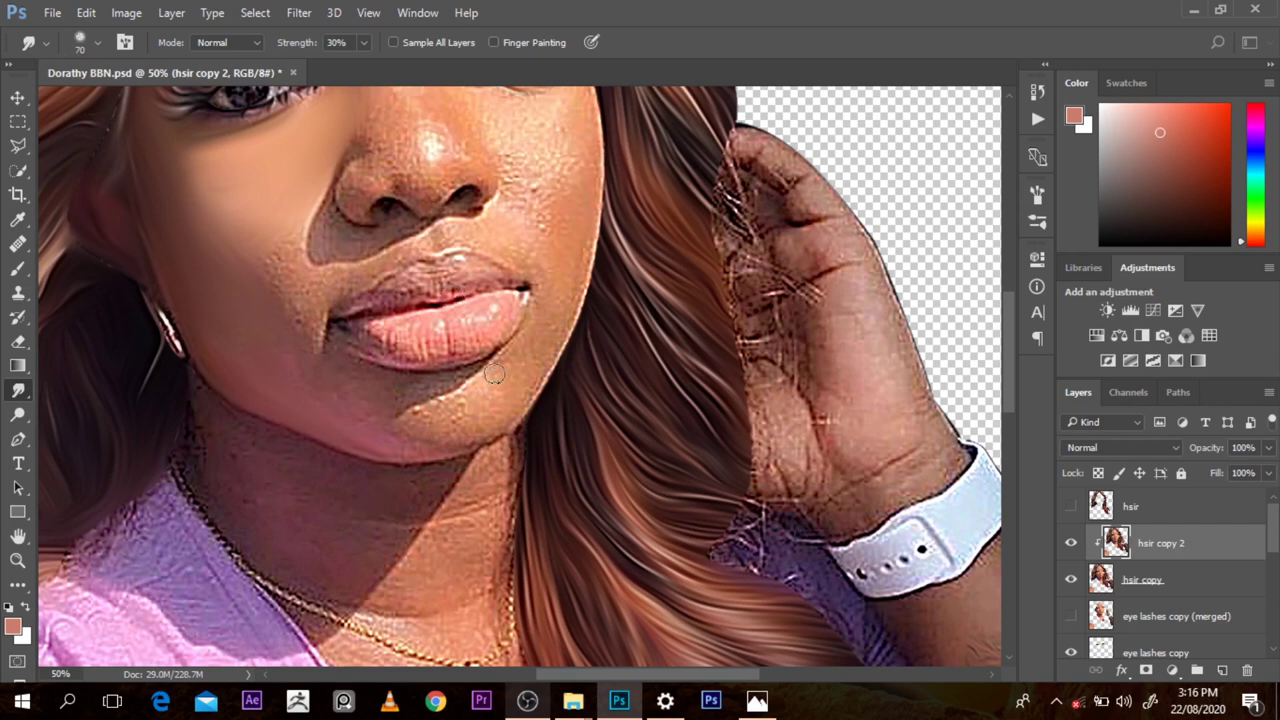
left_click(431, 372, "ctrl")
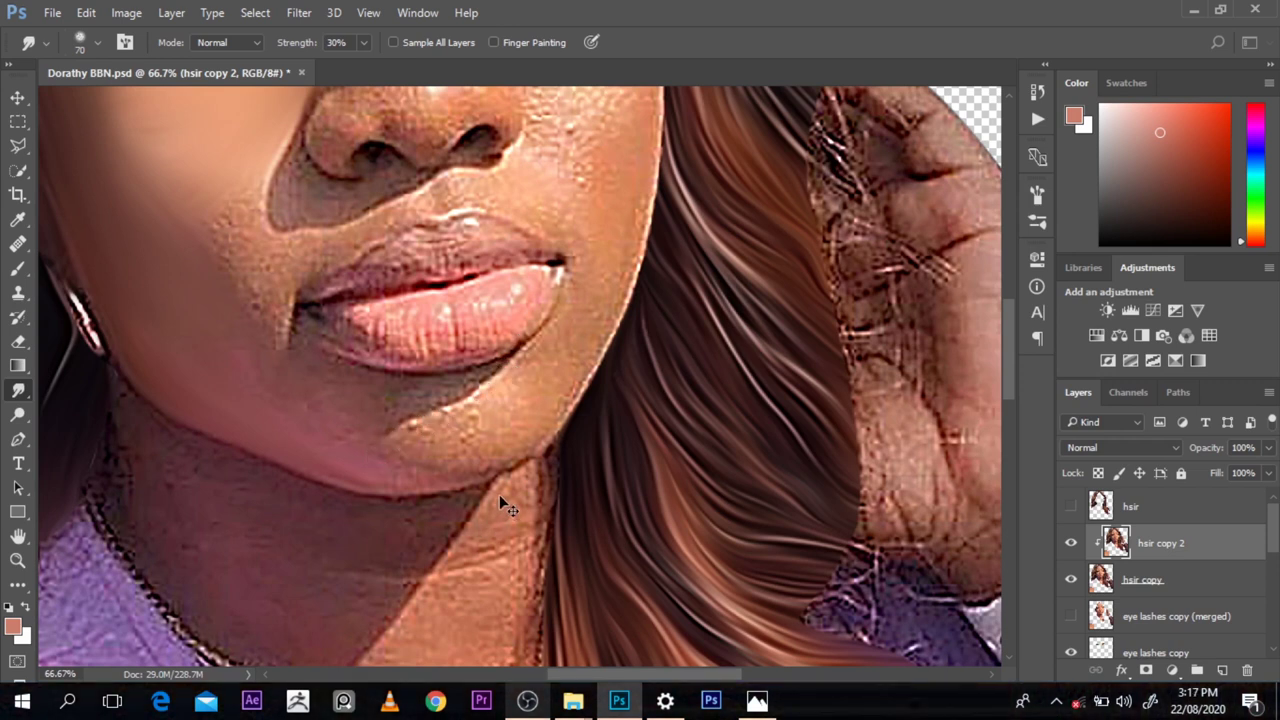
left_click_drag(1004, 376, 1010, 366)
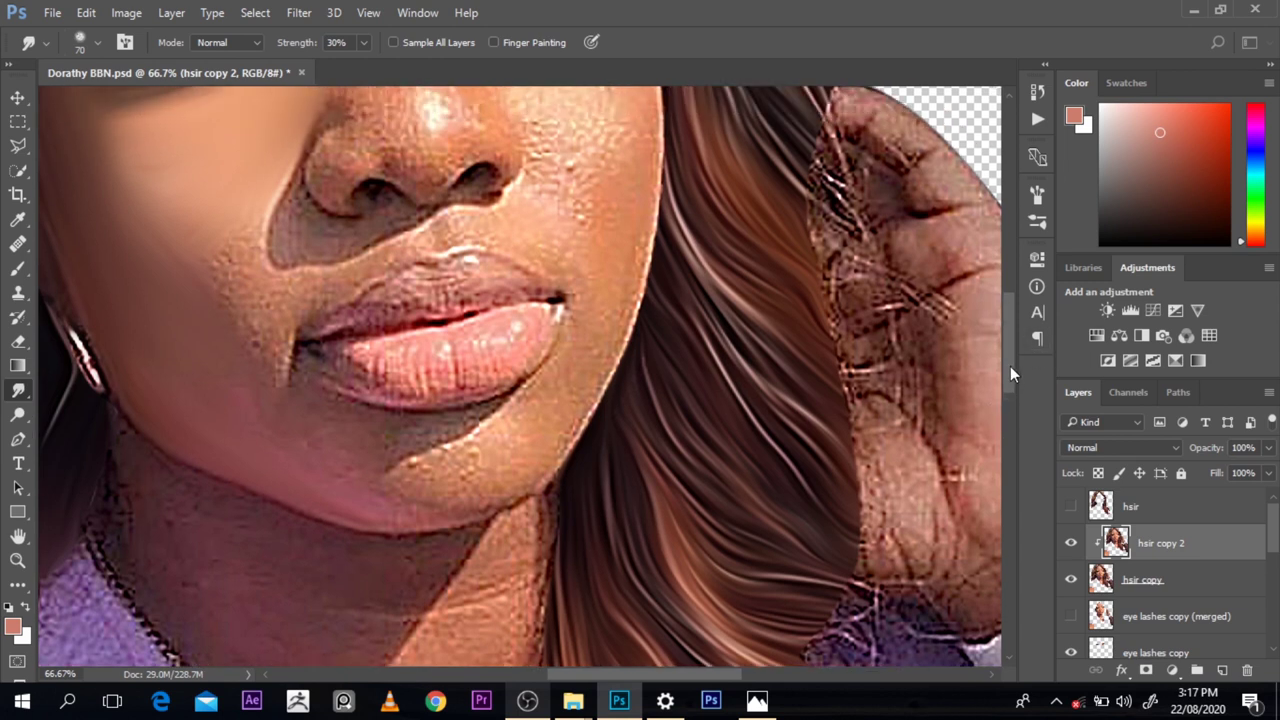
left_click_drag(512, 405, 402, 469)
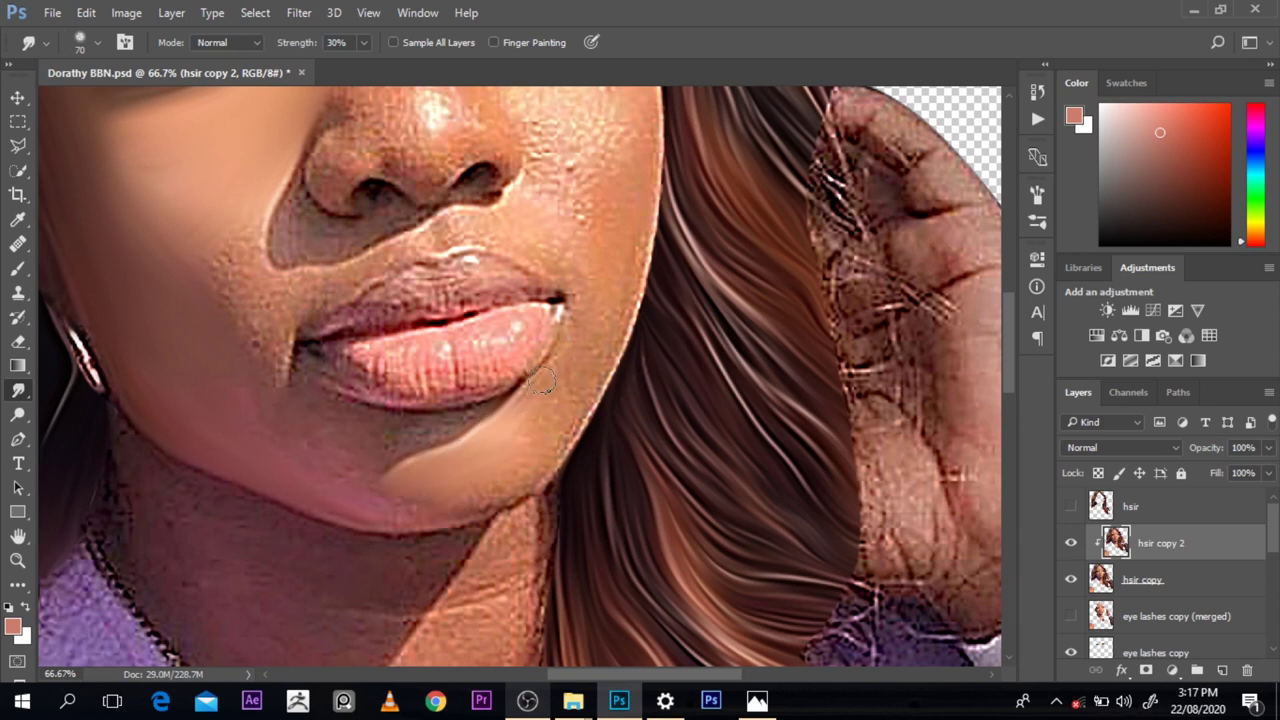
key("bracketright")
key("bracketright")
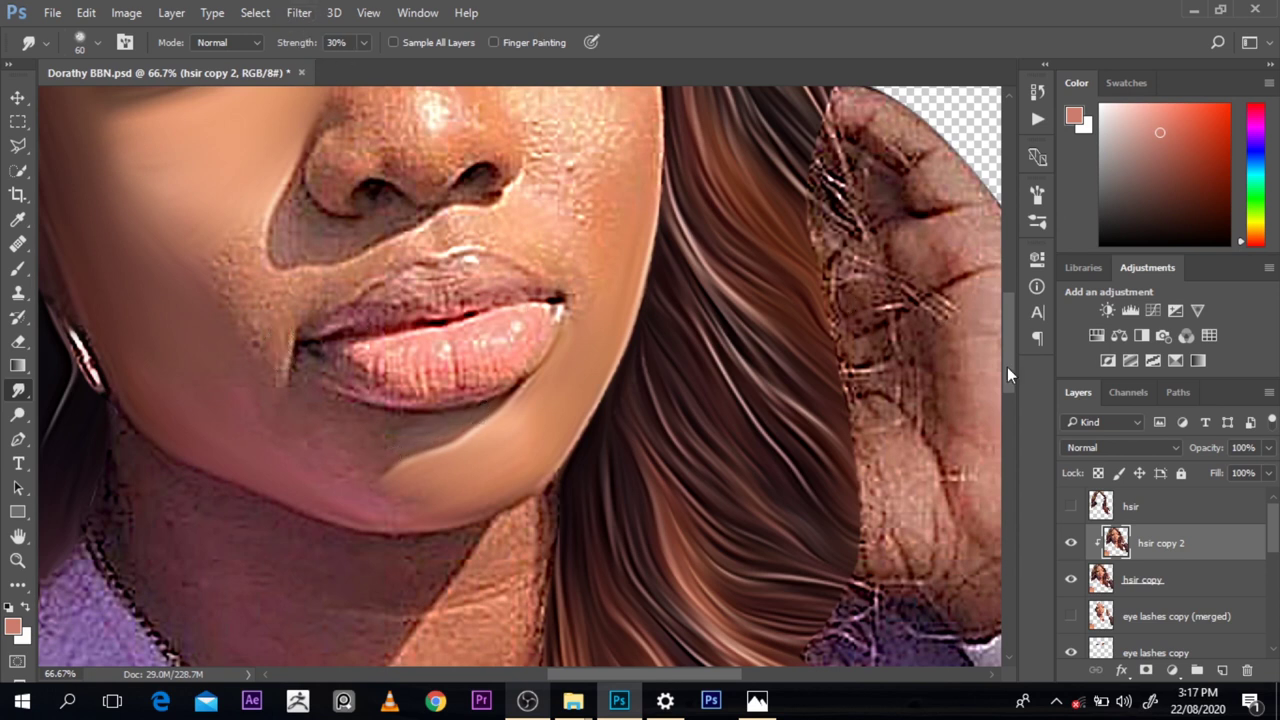
Step: Smooth the skin between the left-hand nostril and mouth corner, including the nose shadow, with Smudge brush sizes 90 and 60
left_click_drag(1007, 367, 1015, 324)
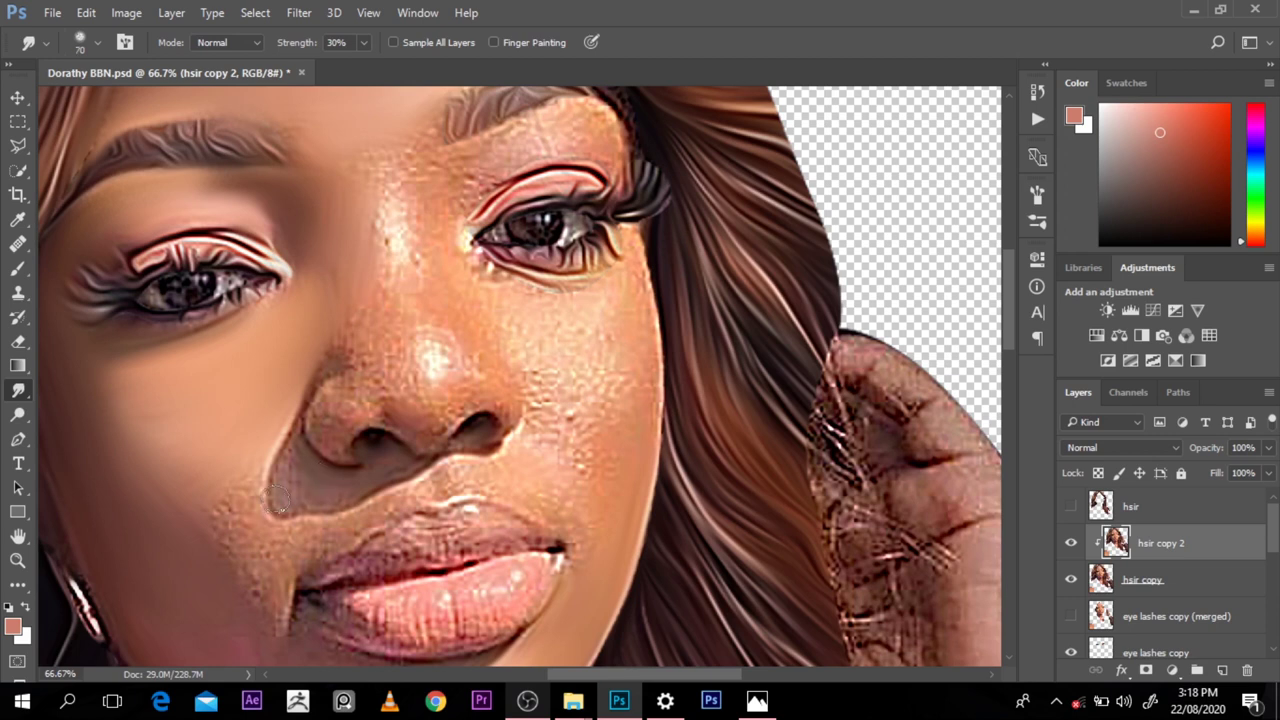
left_click_drag(278, 500, 222, 507)
left_click_drag(289, 545, 368, 506)
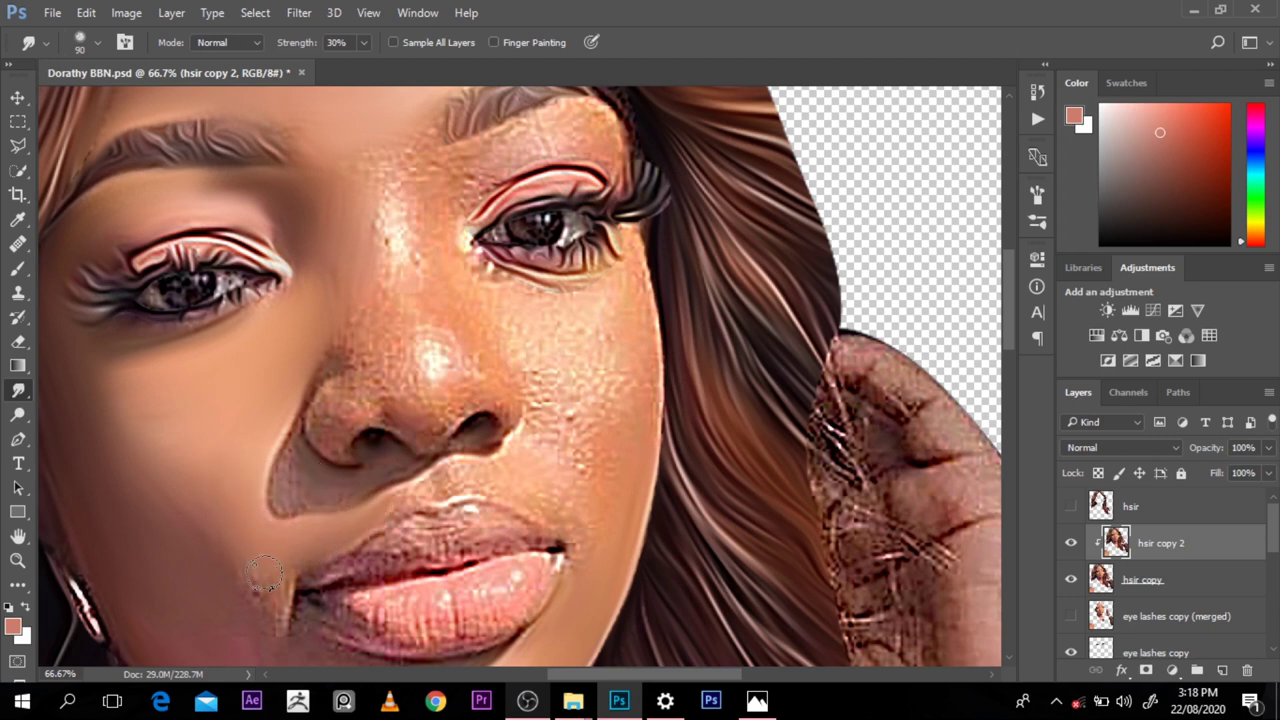
left_click_drag(258, 582, 266, 610)
key("[")
key("bracketleft")
key("bracketleft")
mouse_move(329, 399)
left_mouse_down()
mouse_move(300, 425)
mouse_move(304, 499)
left_mouse_up()
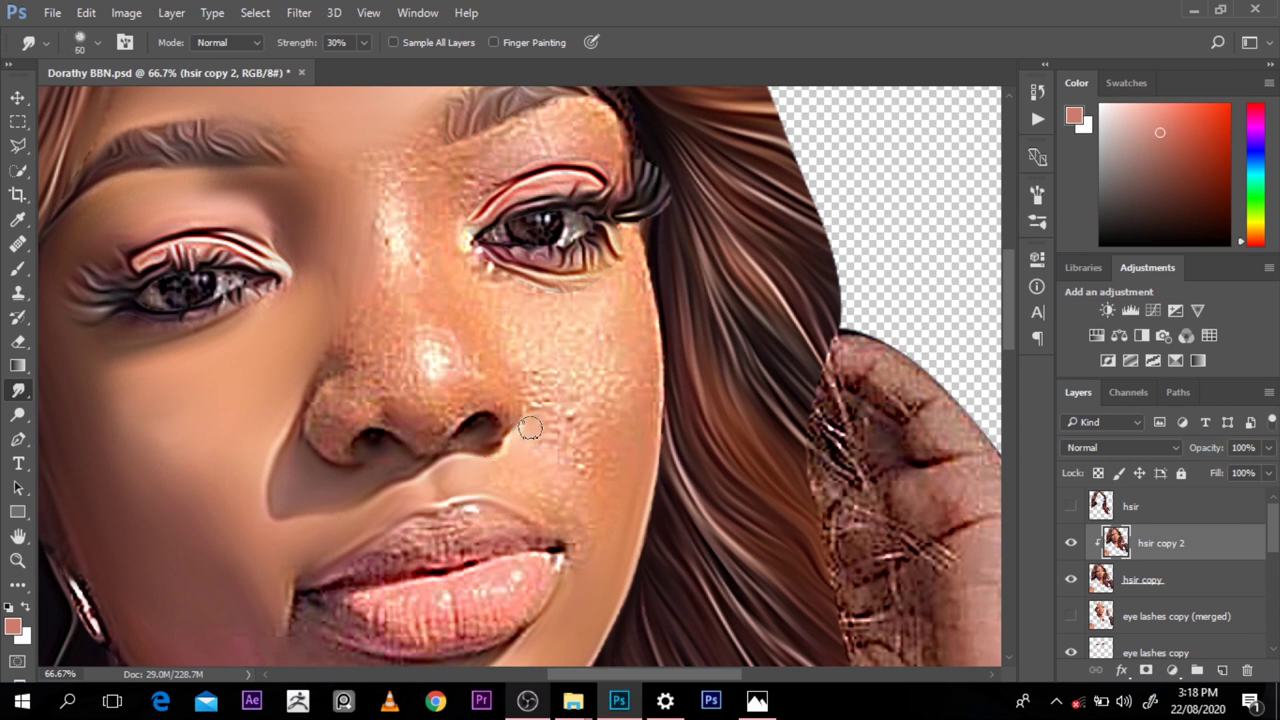
Step: Smooth the skin beside the right-hand nostril and above the upper lip with a size 80 Smudge brush
key("bracketright")
key("bracketright")
key("bracketright")
mouse_move(501, 482)
left_mouse_down()
mouse_move(576, 511)
mouse_move(530, 451)
mouse_move(520, 471)
left_mouse_up()
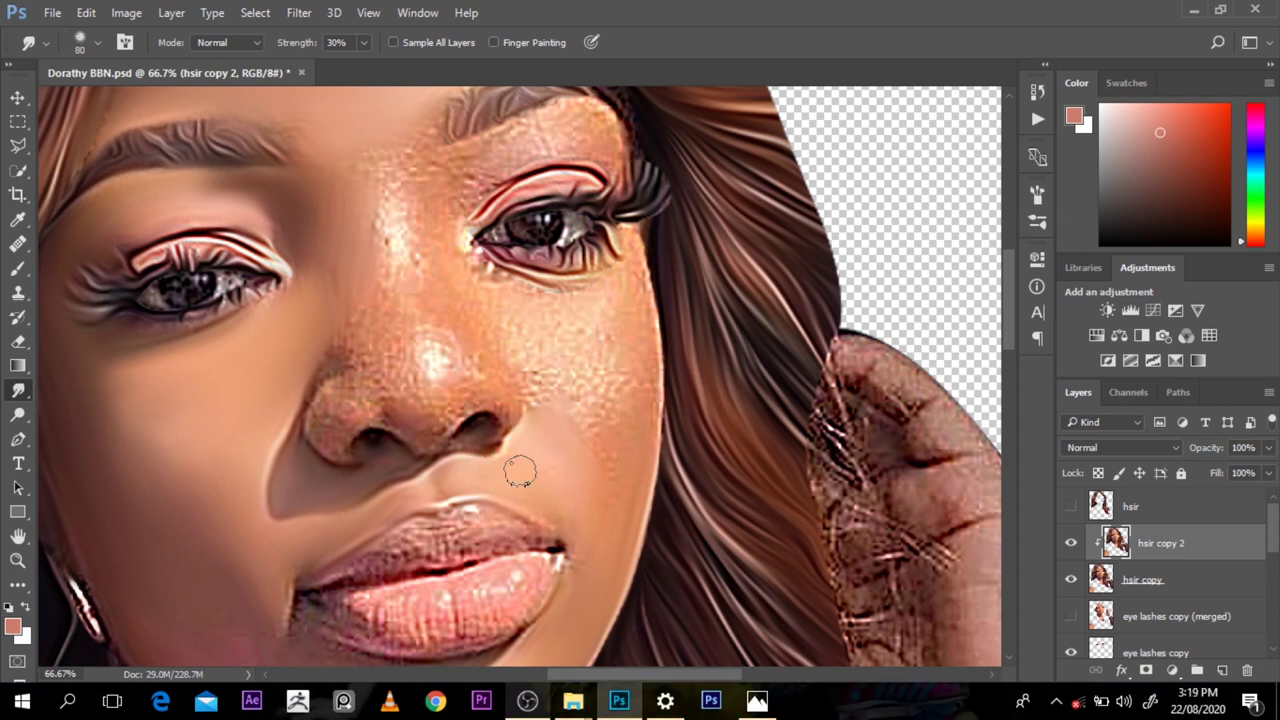
Step: Smudge the upper lip and the outline of the lower lip smooth with a size 60 brush
key("bracketleft")
key("bracketleft")
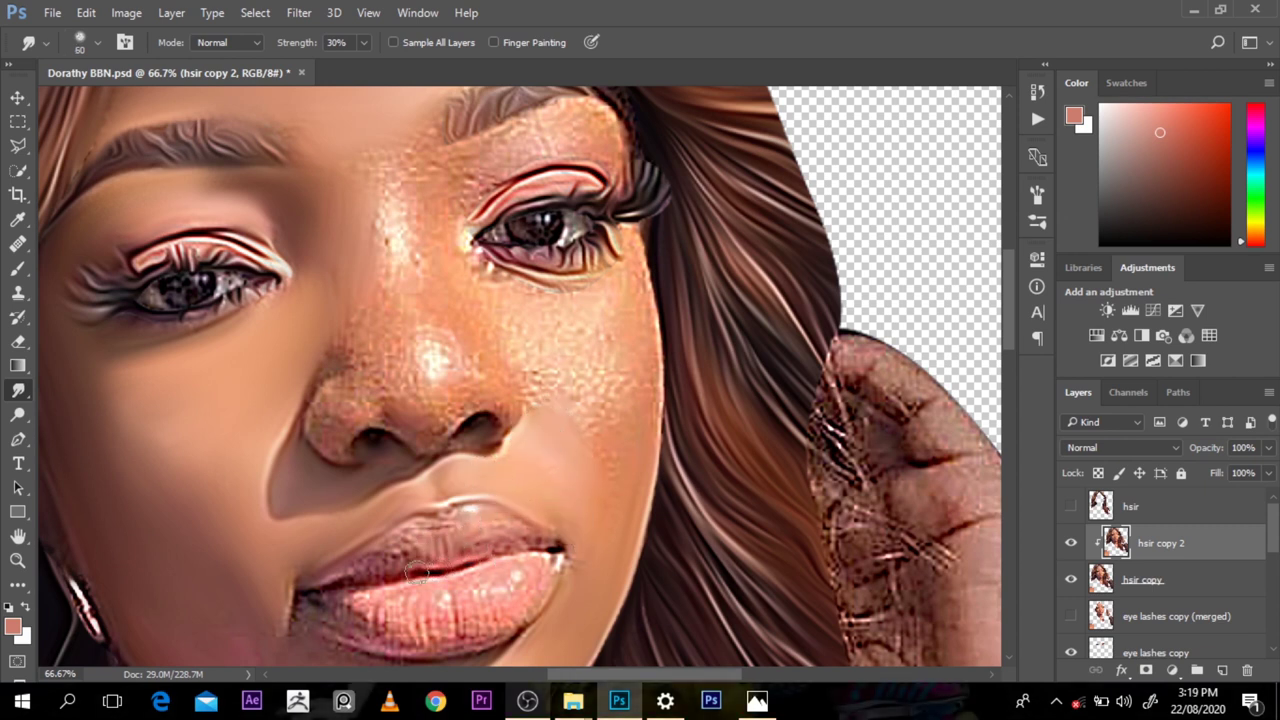
mouse_move(417, 573)
left_mouse_down()
mouse_move(341, 586)
mouse_move(420, 527)
mouse_move(404, 567)
mouse_move(370, 568)
mouse_move(416, 558)
mouse_move(319, 590)
mouse_move(445, 509)
mouse_move(478, 546)
mouse_move(532, 537)
mouse_move(504, 549)
mouse_move(417, 536)
mouse_move(418, 600)
mouse_move(422, 524)
mouse_move(488, 546)
mouse_move(532, 539)
mouse_move(528, 576)
mouse_move(542, 587)
mouse_move(569, 572)
mouse_move(501, 639)
mouse_move(419, 654)
mouse_move(350, 636)
left_mouse_up()
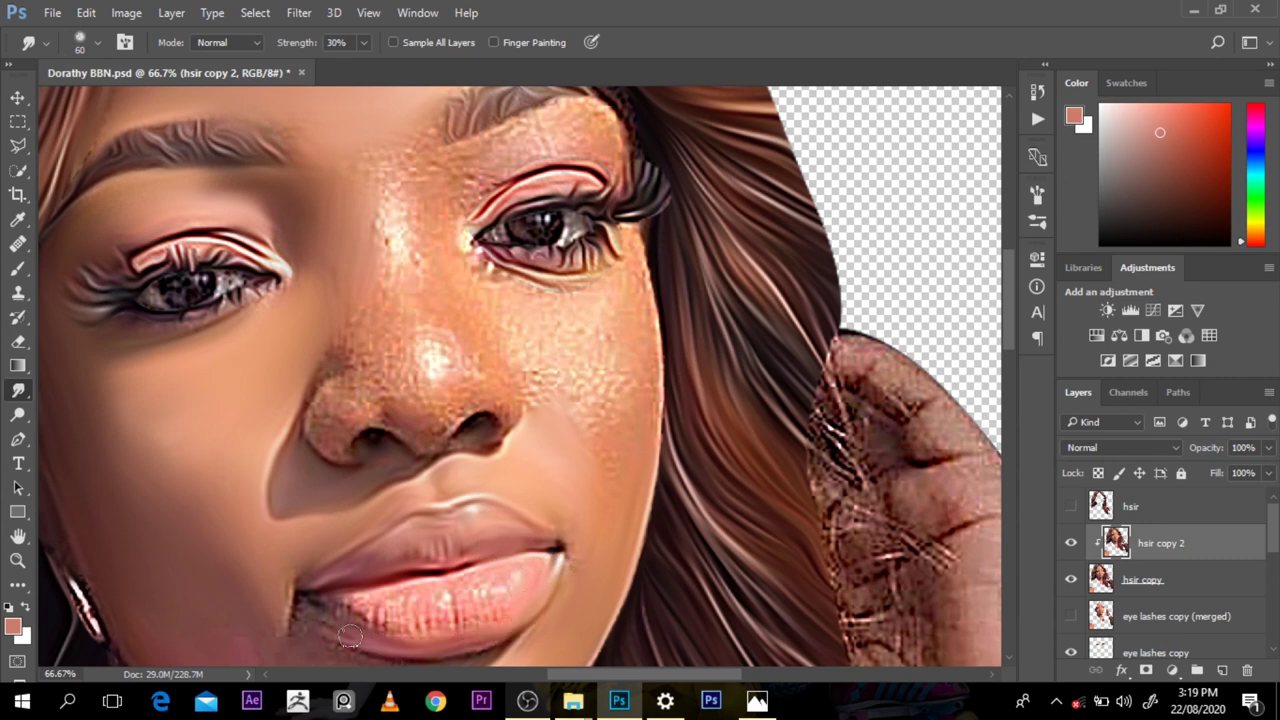
Step: Blend the left-hand mouth corner and the lower jaw beneath it with a size 80 Smudge brush
scroll(463, 637, "down", 5)
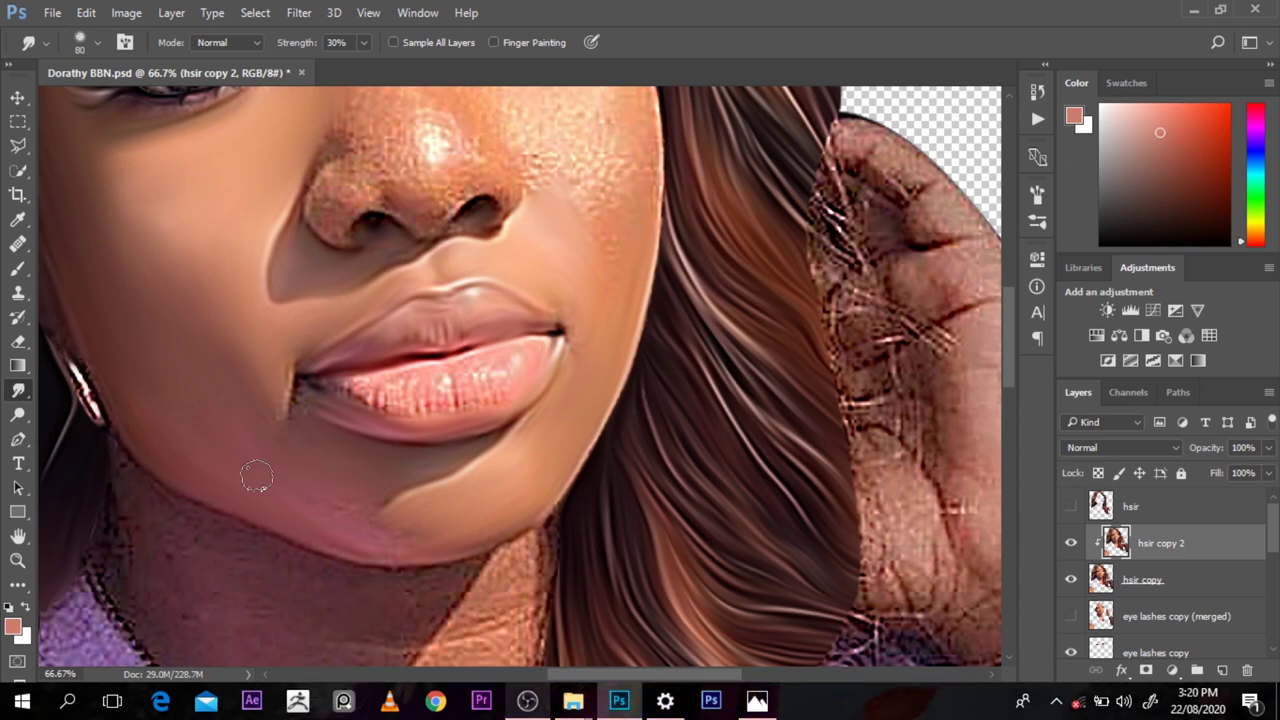
key("bracketright")
key("bracketright")
mouse_move(300, 391)
left_mouse_down()
mouse_move(316, 499)
mouse_move(340, 516)
mouse_move(398, 488)
mouse_move(402, 534)
left_mouse_up()
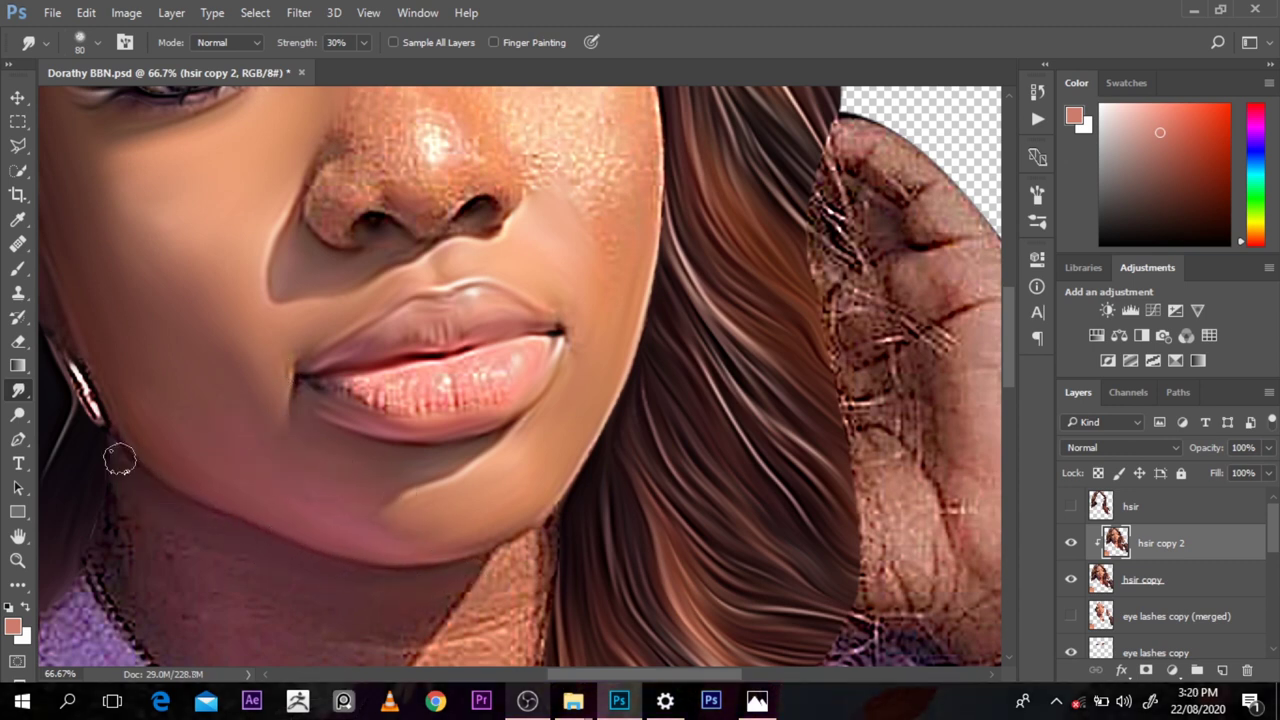
Step: Smudge the shadowed and sunlit parts of the neck above the necklace smooth, using brush sizes 100 and 80
key("bracketright")
key("bracketright")
left_click_drag(1010, 376, 1013, 407)
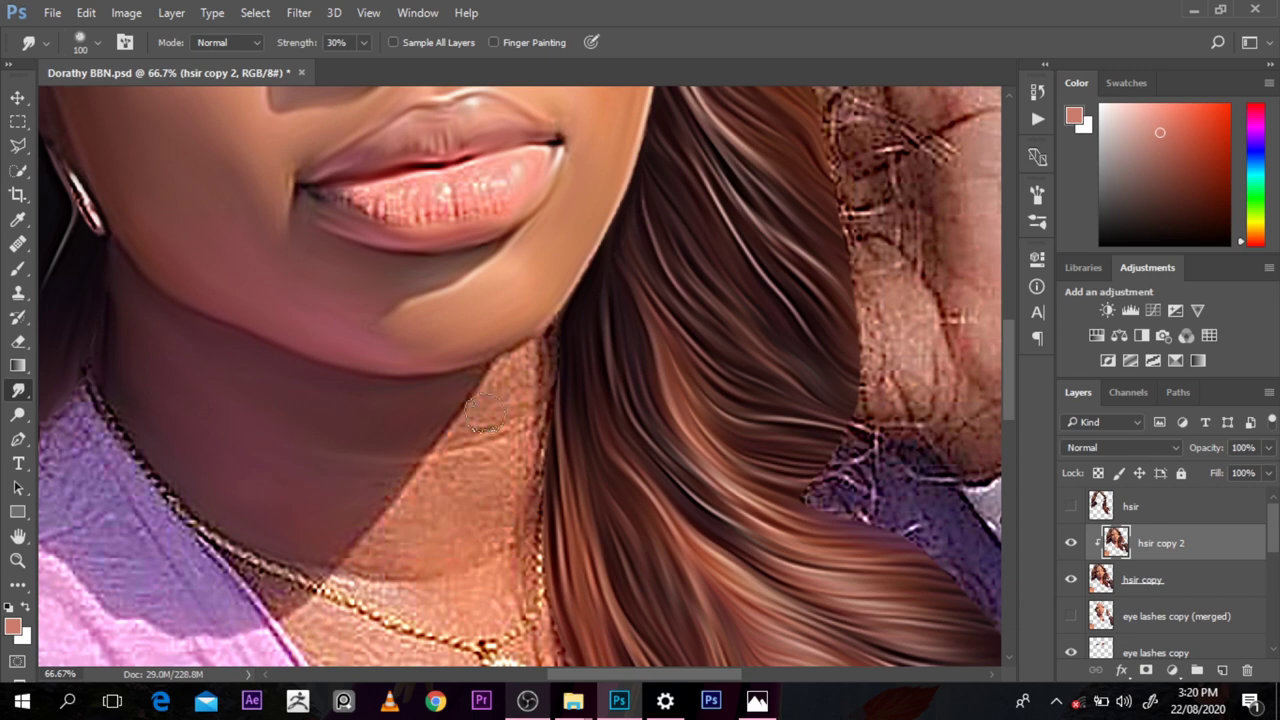
key("bracketleft")
key("bracketleft")
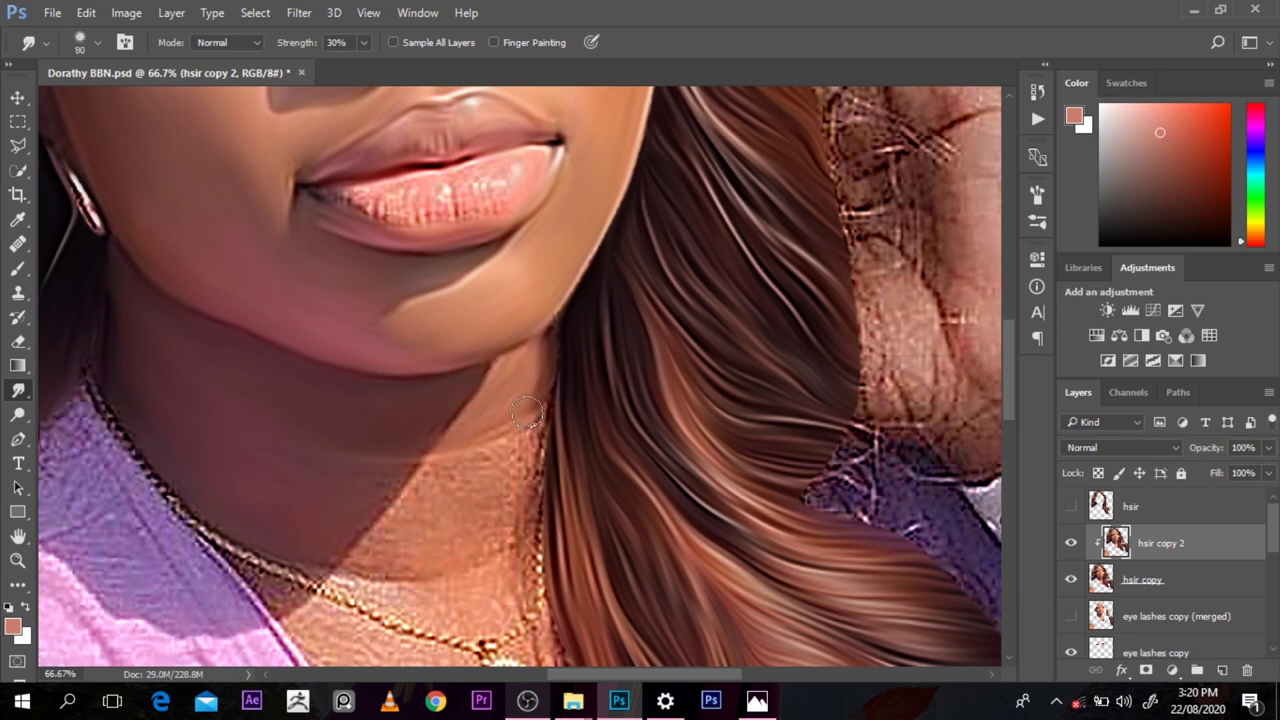
mouse_move(527, 413)
left_mouse_down()
mouse_move(530, 476)
mouse_move(418, 558)
mouse_move(356, 544)
mouse_move(456, 477)
left_mouse_up()
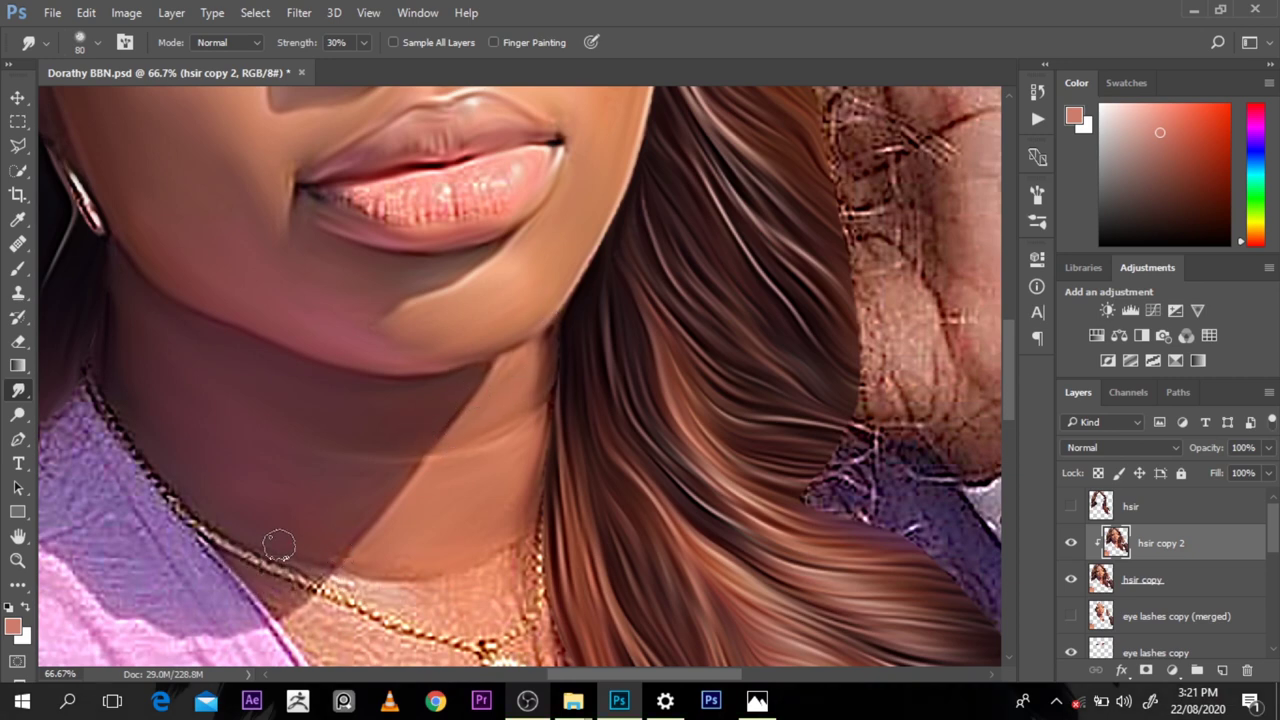
Step: Smooth the chest skin between the necklace and the shirt neckline with Smudge brush sizes 100 and 150
scroll(1008, 410, "down", 3)
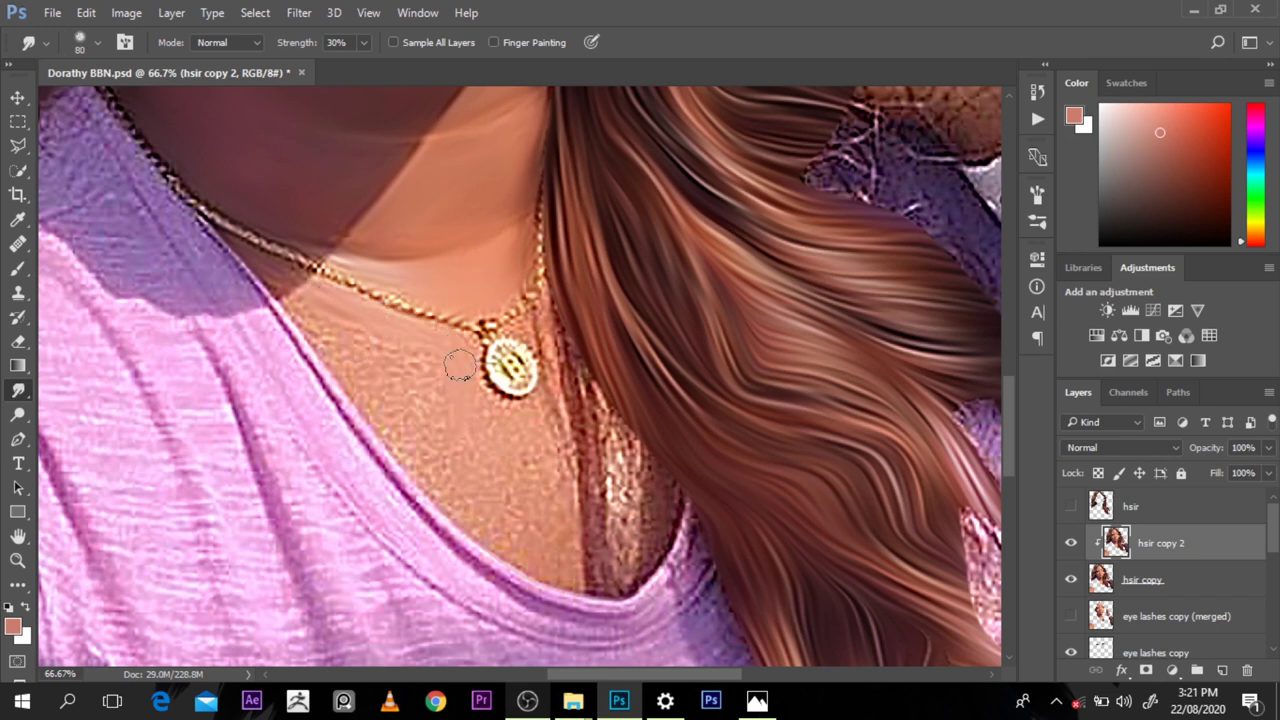
key("bracketright")
key("bracketright")
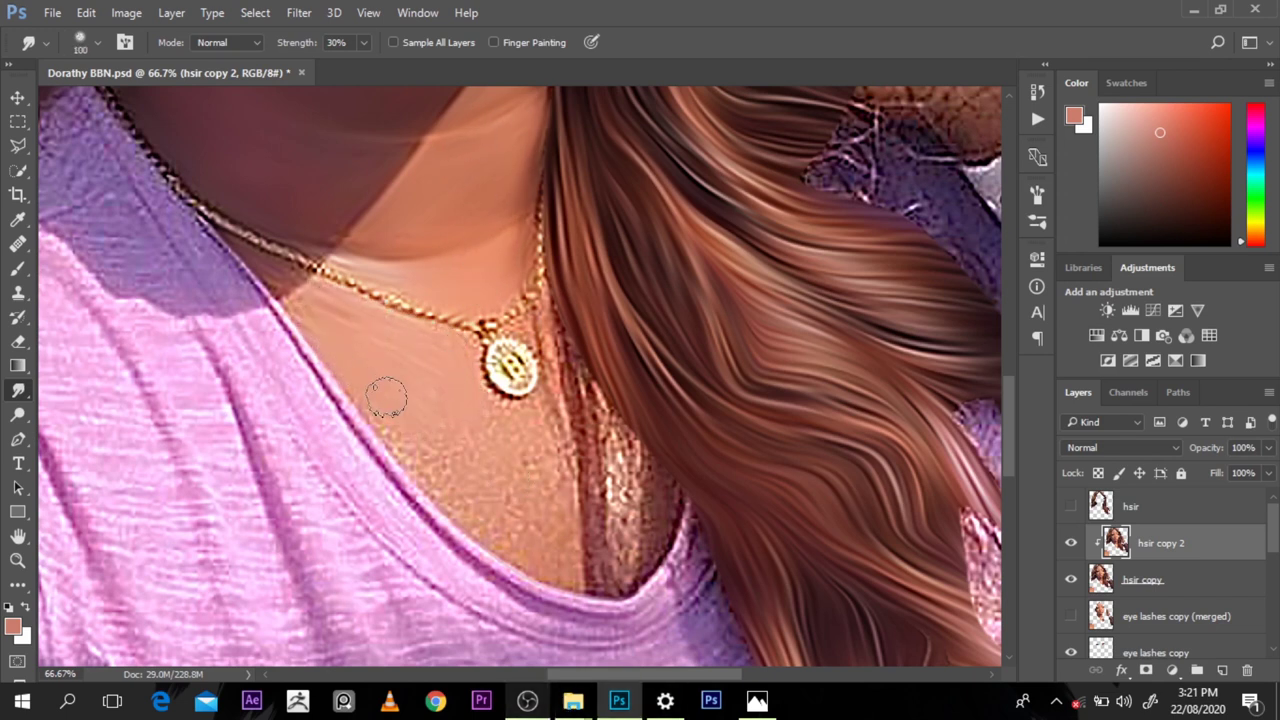
key("bracketright")
key("bracketright")
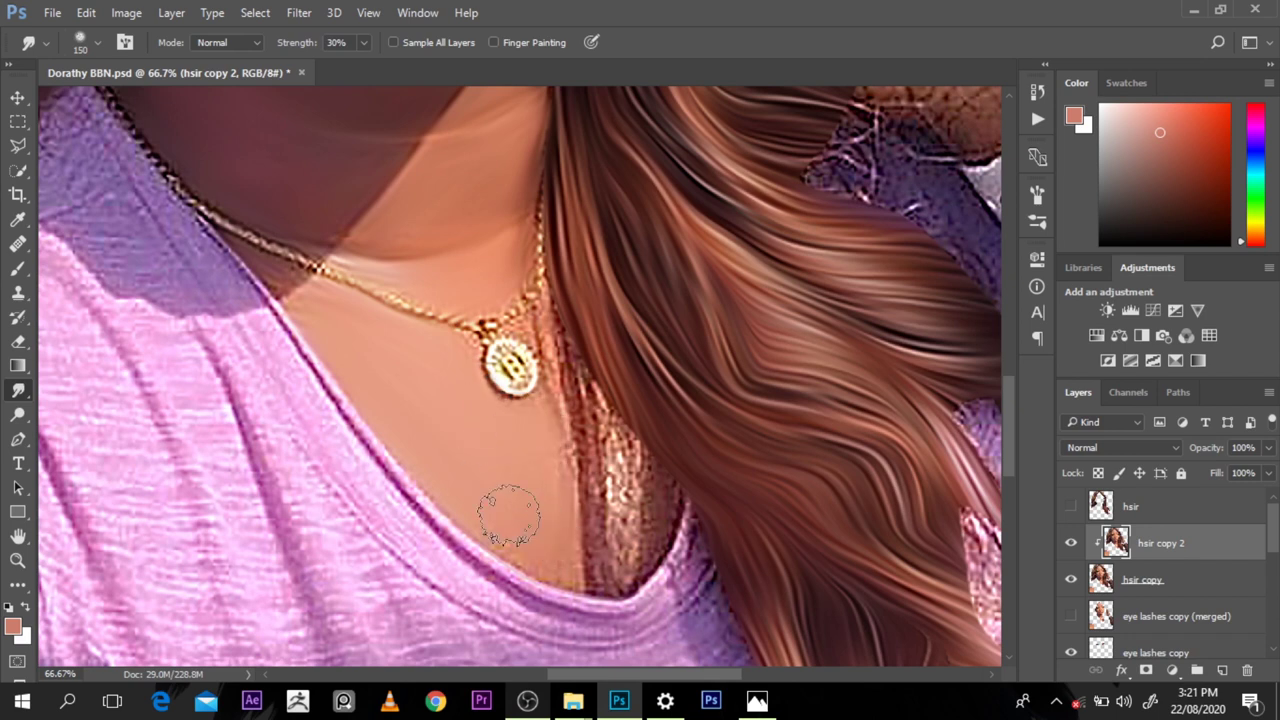
Step: Smooth the skin along the necklace and the chest beside the hair down to the neckline, using brush sizes 70, 90 and 60
key("bracketleft")
key("bracketleft")
key("bracketleft")
key("bracketleft")
key("bracketleft")
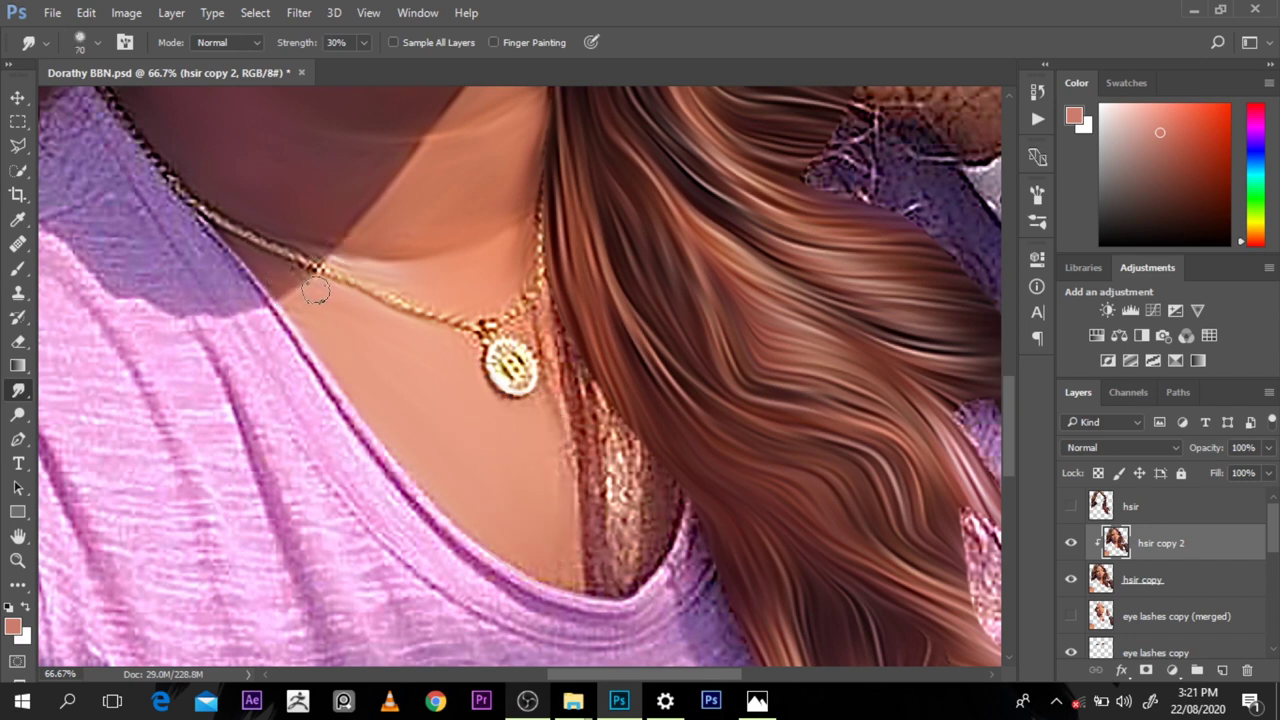
mouse_move(640, 421)
left_mouse_down()
mouse_move(595, 454)
mouse_move(549, 304)
mouse_move(598, 411)
mouse_move(655, 486)
mouse_move(655, 513)
mouse_move(635, 470)
mouse_move(611, 507)
mouse_move(577, 410)
mouse_move(554, 396)
mouse_move(656, 541)
left_mouse_up()
key("bracketright")
key("bracketright")
mouse_move(738, 376)
left_mouse_down()
mouse_move(669, 506)
mouse_move(589, 580)
left_mouse_up()
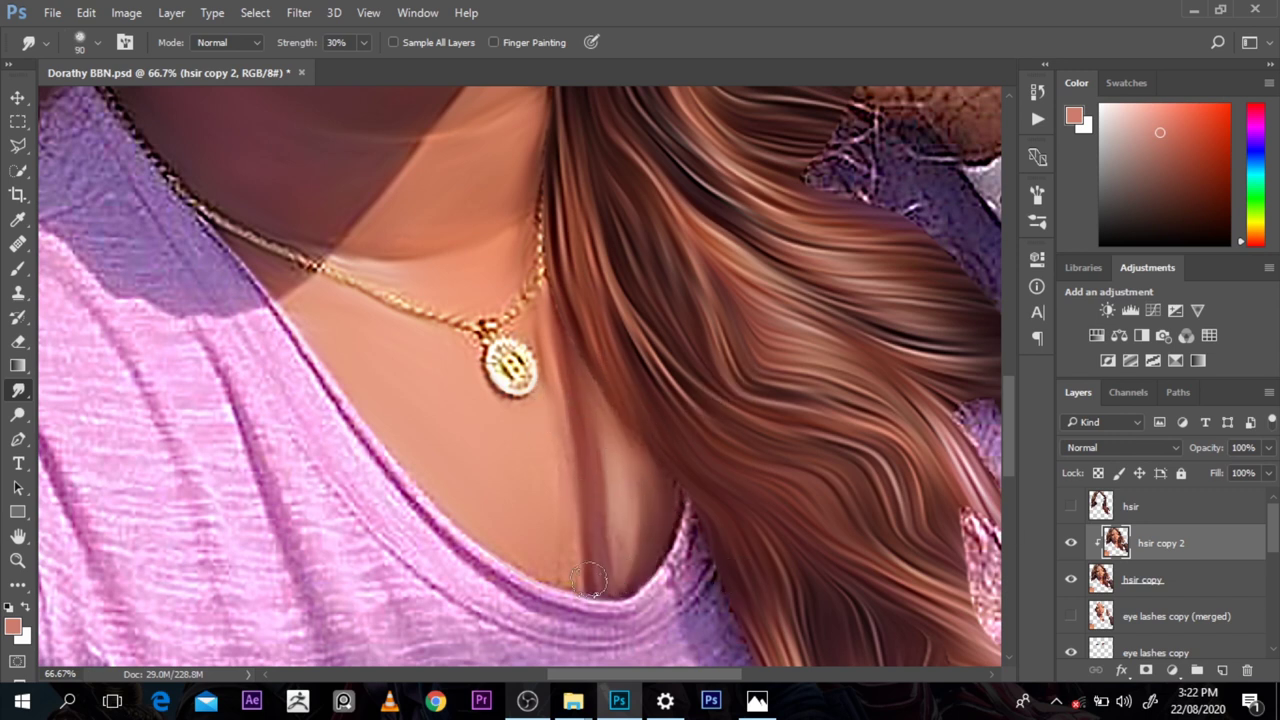
key("bracketleft")
key("bracketleft")
key("bracketleft")
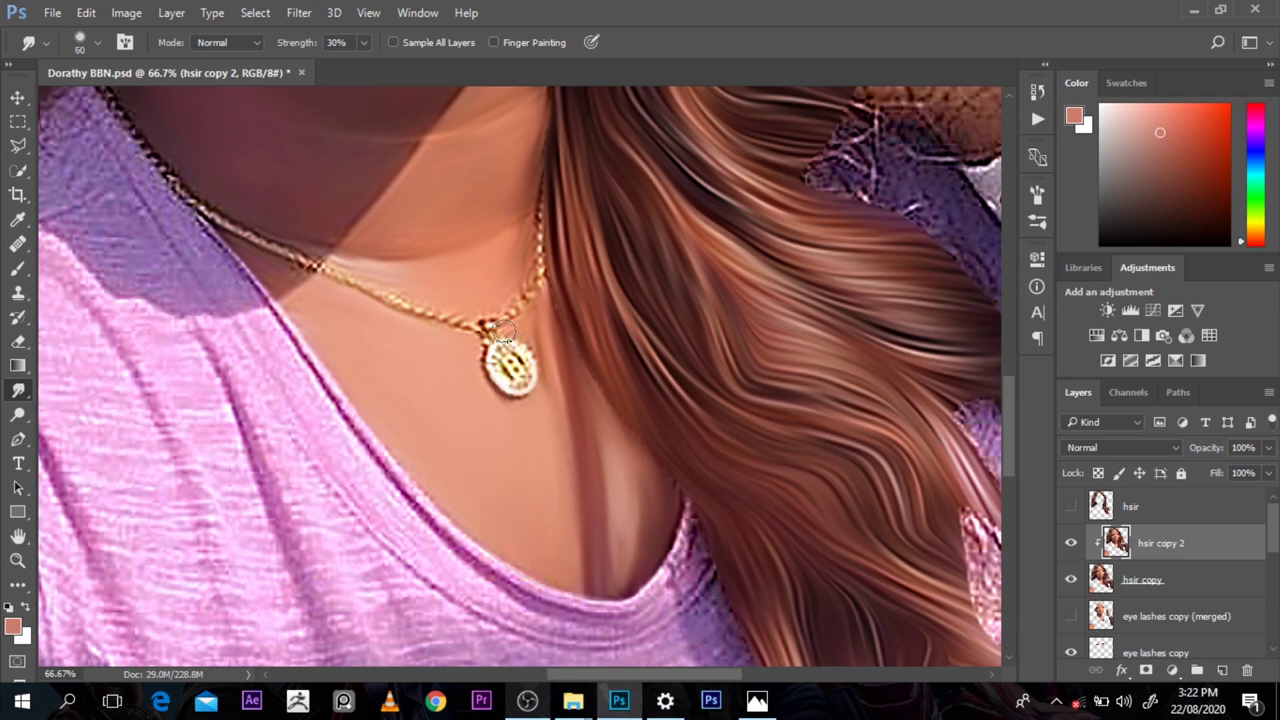
Step: Smudge the right-hand cheek smooth from beneath the eye to the jaw, using brush sizes 80 and 90
scroll(1007, 345, "up", 10)
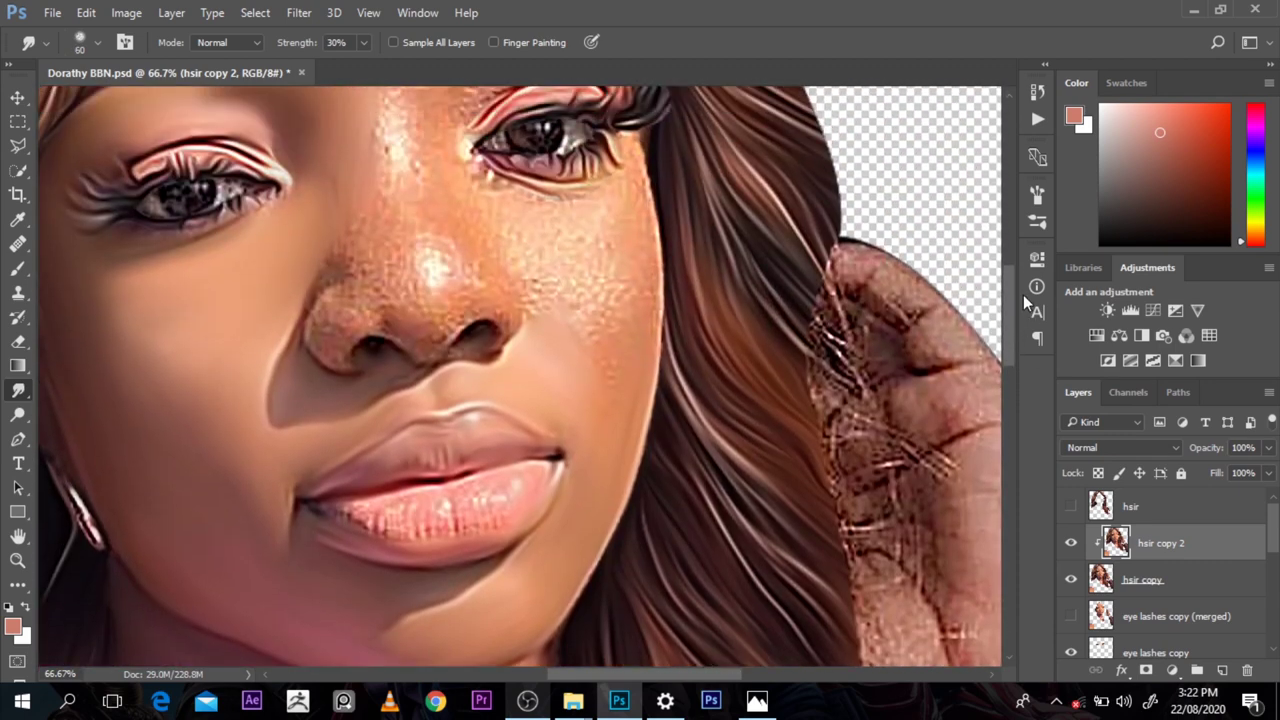
scroll(822, 307, "up", 3)
key("bracketright")
key("bracketright")
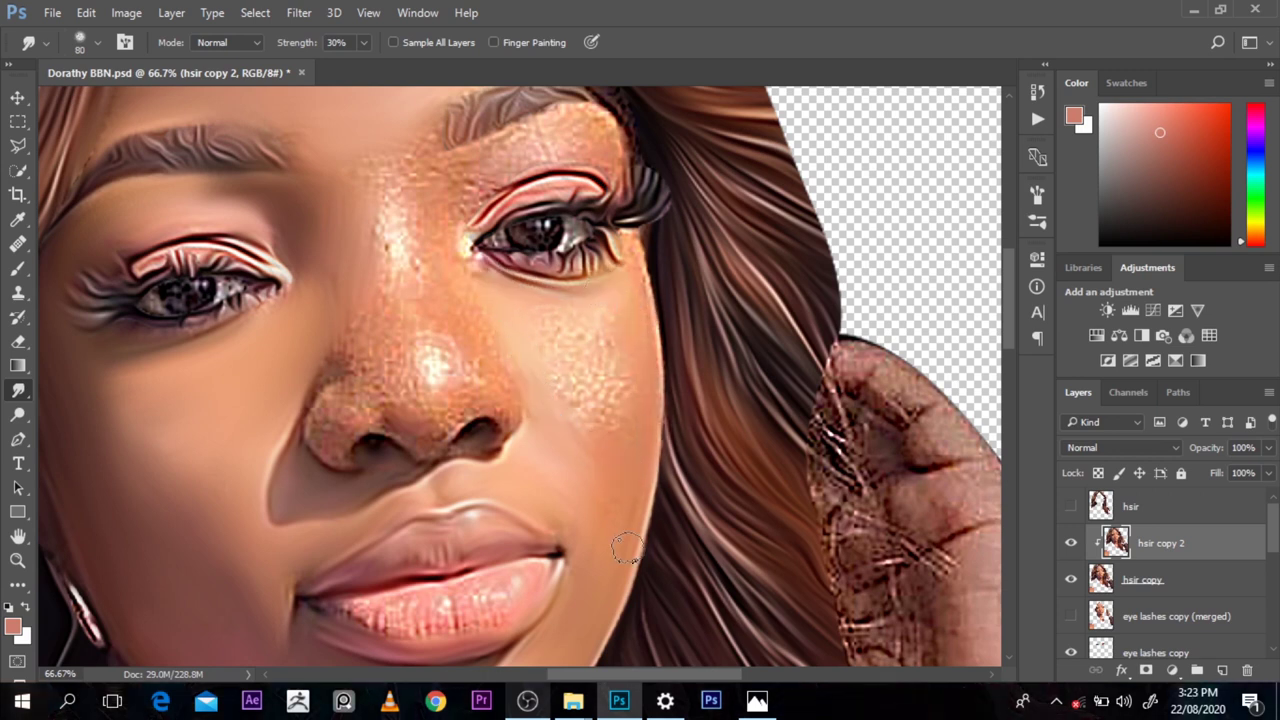
key("bracketright")
mouse_move(580, 417)
left_mouse_down()
mouse_move(612, 433)
mouse_move(619, 383)
mouse_move(627, 413)
mouse_move(622, 354)
mouse_move(550, 361)
mouse_move(619, 322)
mouse_move(607, 421)
mouse_move(578, 341)
mouse_move(597, 327)
mouse_move(617, 354)
left_mouse_up()
key("bracketleft")
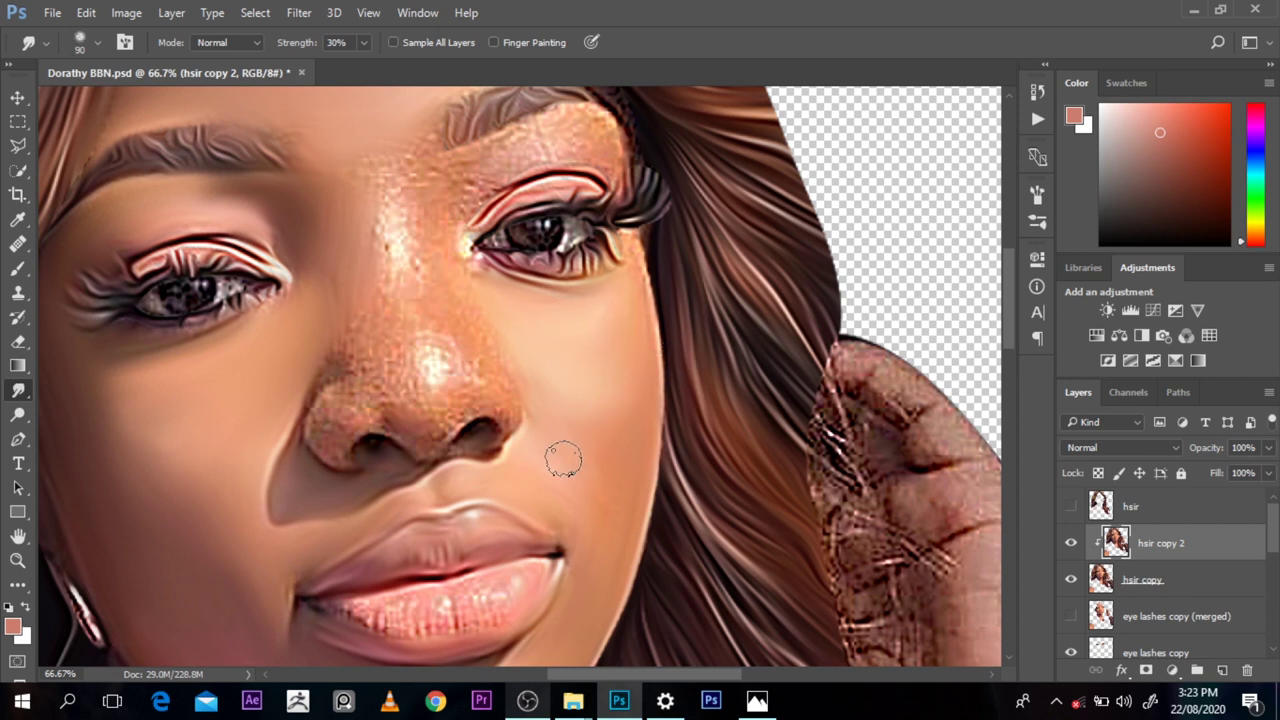
Step: Smooth the nostrils, nose tip and lower nose bridge, starting with a size 50 Smudge brush and enlarging it to 60
key("bracketleft")
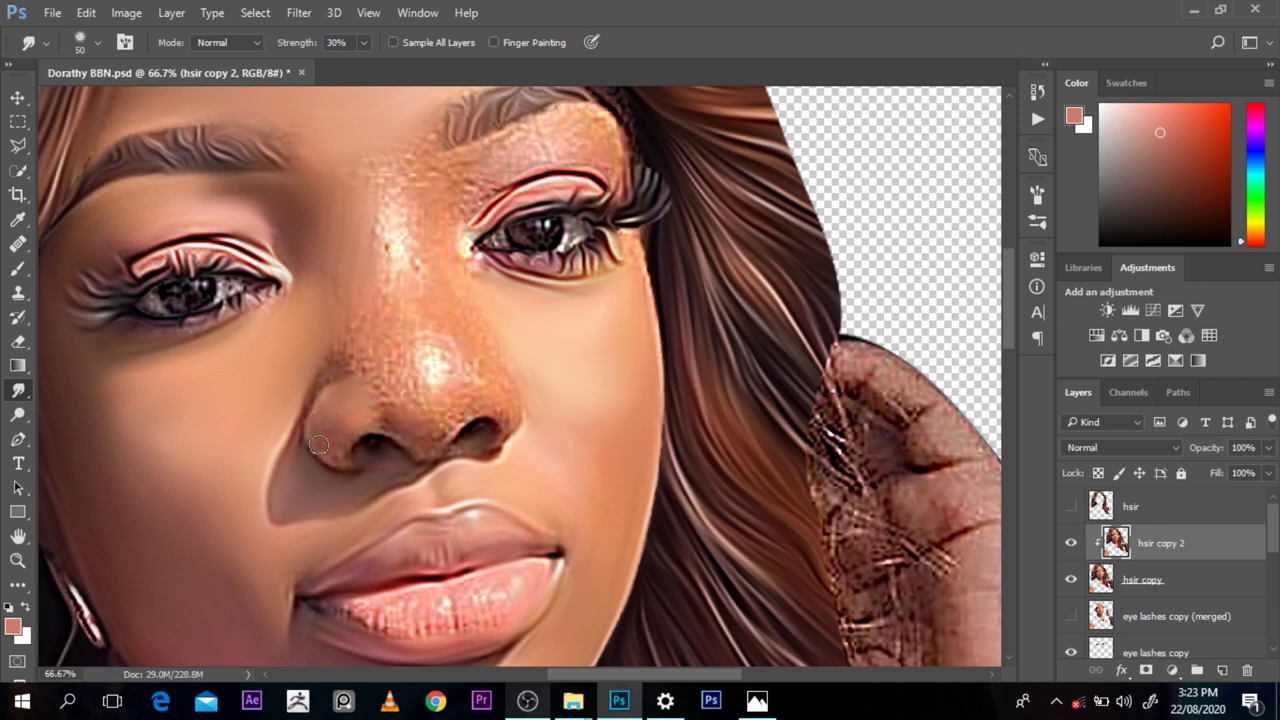
mouse_move(338, 361)
left_mouse_down()
mouse_move(367, 375)
mouse_move(381, 413)
left_mouse_up()
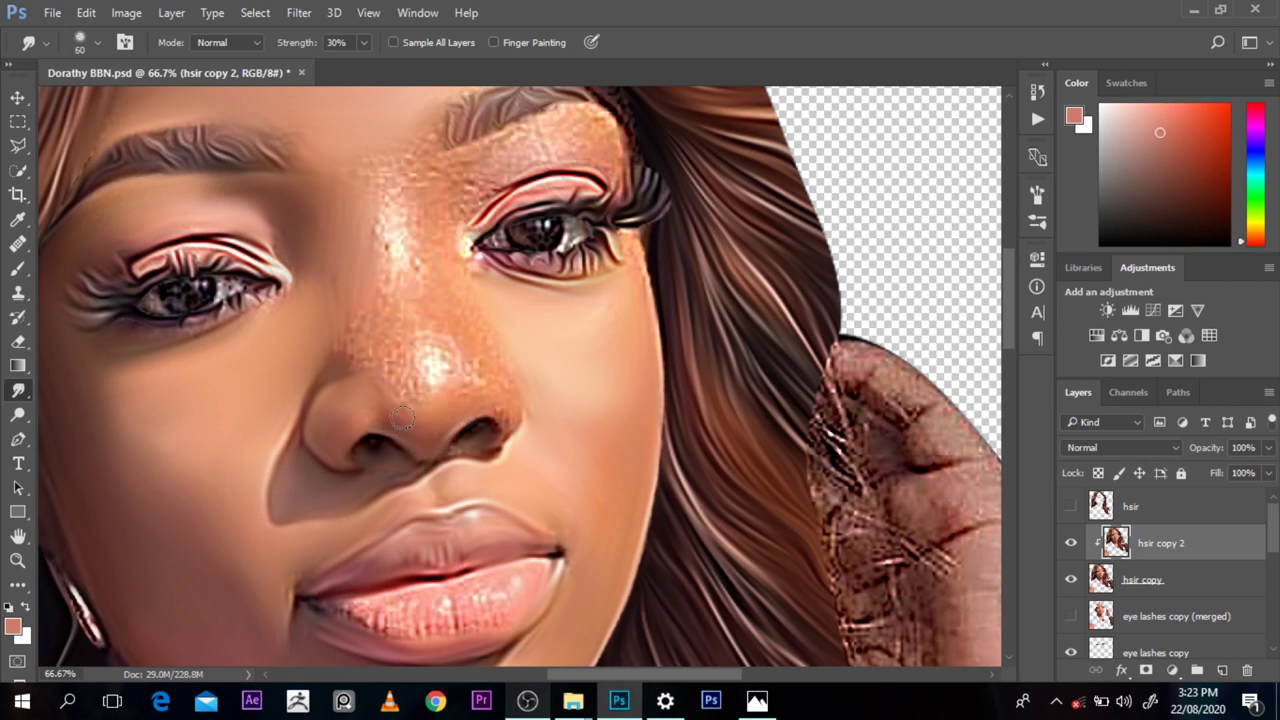
key("bracketright")
mouse_move(487, 360)
left_mouse_down()
mouse_move(513, 439)
mouse_move(465, 438)
mouse_move(417, 466)
mouse_move(351, 450)
left_mouse_up()
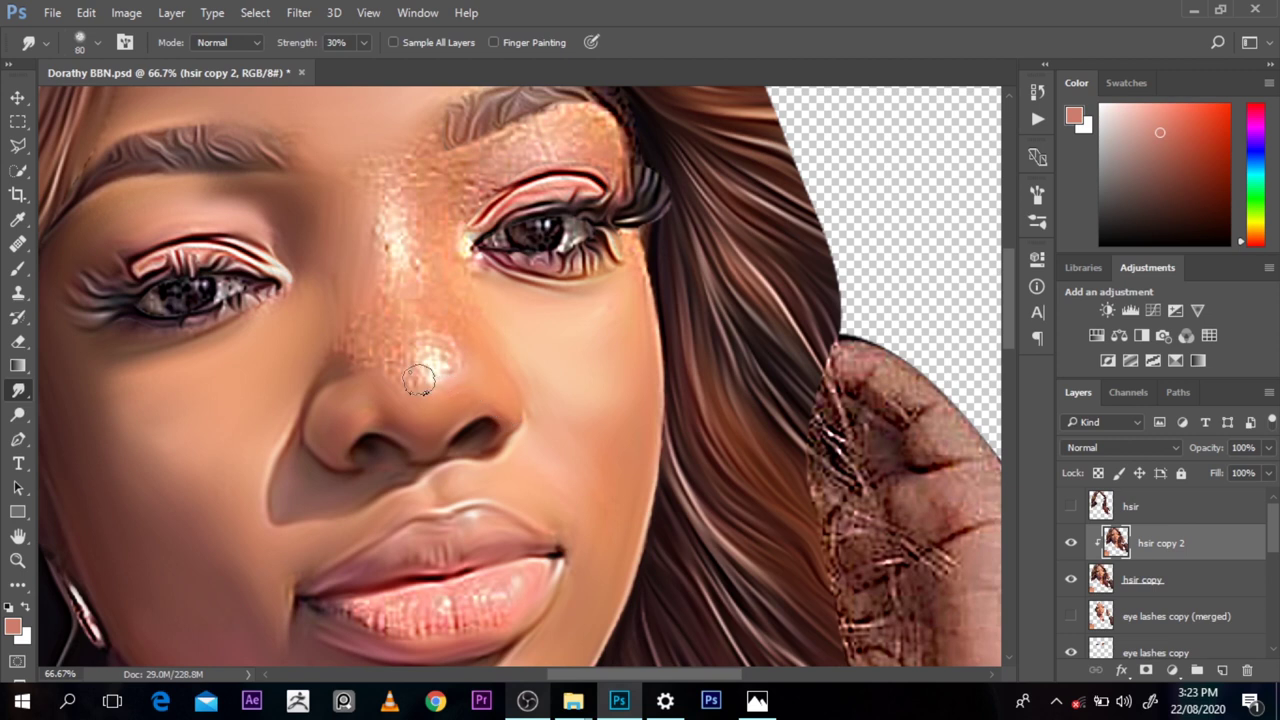
key("bracketright")
key("bracketright")
mouse_move(426, 386)
left_mouse_down()
mouse_move(400, 362)
mouse_move(436, 364)
mouse_move(362, 348)
mouse_move(372, 357)
mouse_move(361, 337)
mouse_move(377, 337)
mouse_move(383, 253)
left_mouse_up()
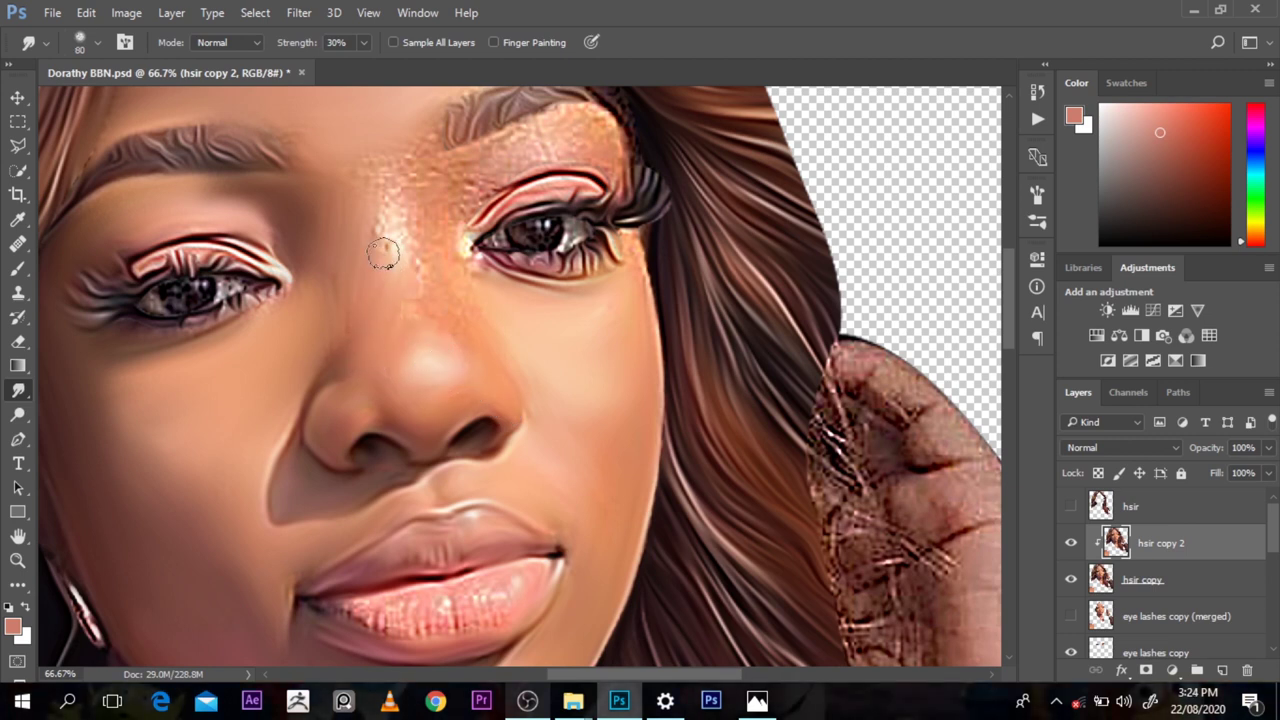
Step: Smooth the upper nose bridge and right-hand brow bone, and blend the whites of the eyes with a size 45 brush
mouse_move(345, 213)
left_mouse_down()
mouse_move(390, 253)
mouse_move(432, 239)
mouse_move(407, 323)
mouse_move(463, 402)
mouse_move(425, 261)
mouse_move(375, 223)
mouse_move(377, 172)
mouse_move(423, 183)
mouse_move(388, 188)
mouse_move(417, 153)
mouse_move(462, 206)
mouse_move(456, 165)
mouse_move(545, 132)
mouse_move(560, 139)
mouse_move(572, 123)
mouse_move(607, 158)
mouse_move(634, 158)
mouse_move(637, 189)
mouse_move(596, 240)
left_mouse_up()
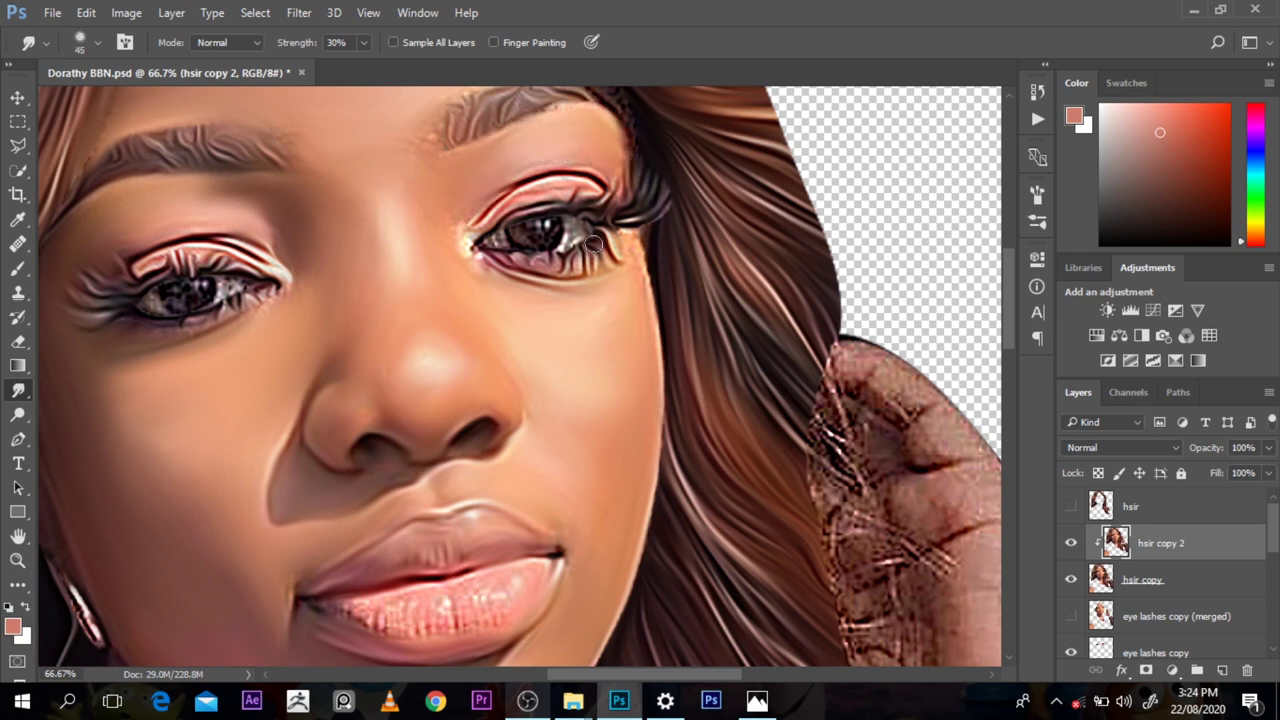
key("[")
mouse_move(534, 191)
left_mouse_down()
mouse_move(459, 246)
mouse_move(470, 265)
mouse_move(525, 258)
left_mouse_up()
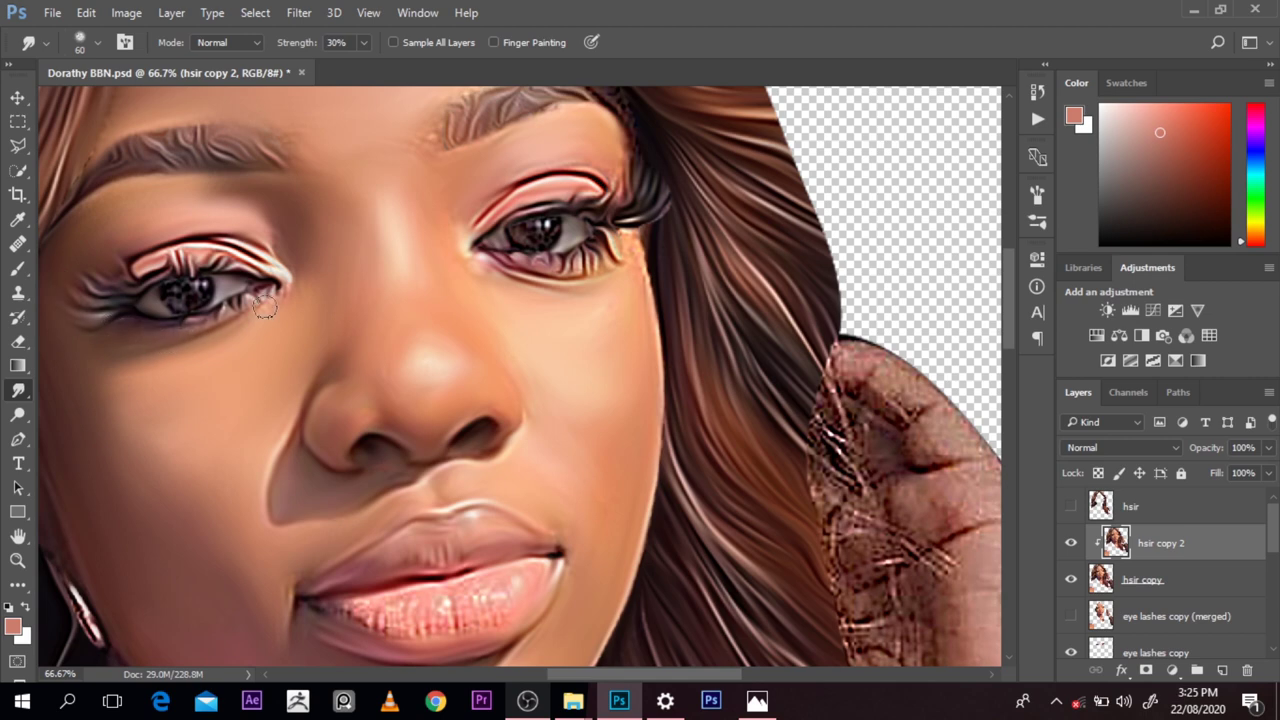
key("]")
mouse_move(280, 262)
left_mouse_down()
mouse_move(286, 246)
mouse_move(308, 262)
left_mouse_up()
key("ctrl+z")
Step: Set the Smudge tool to brush size 60 and lower its strength to 20%
key("]")
key("]")
key("2")
scroll(606, 267, "down", 2)
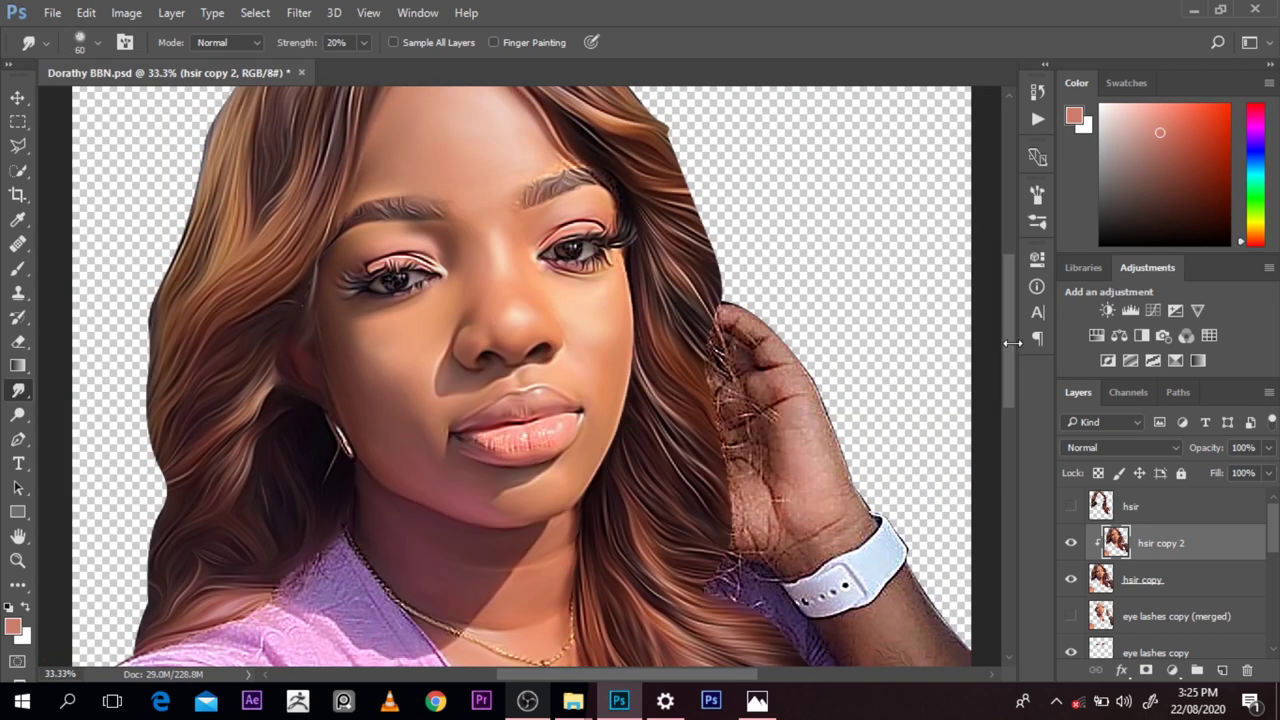
Step: Smudge along the right-hand eyebrow with a size 70 brush at 30% strength, and reduce the brush size to 50
scroll(570, 386, "up", 3)
scroll(570, 386, "up", 2)
key("]")
key("3")
mouse_move(536, 405)
left_mouse_down()
mouse_move(574, 382)
mouse_move(467, 449)
mouse_move(555, 463)
mouse_move(626, 408)
mouse_move(660, 424)
mouse_move(679, 458)
mouse_move(657, 421)
left_mouse_up()
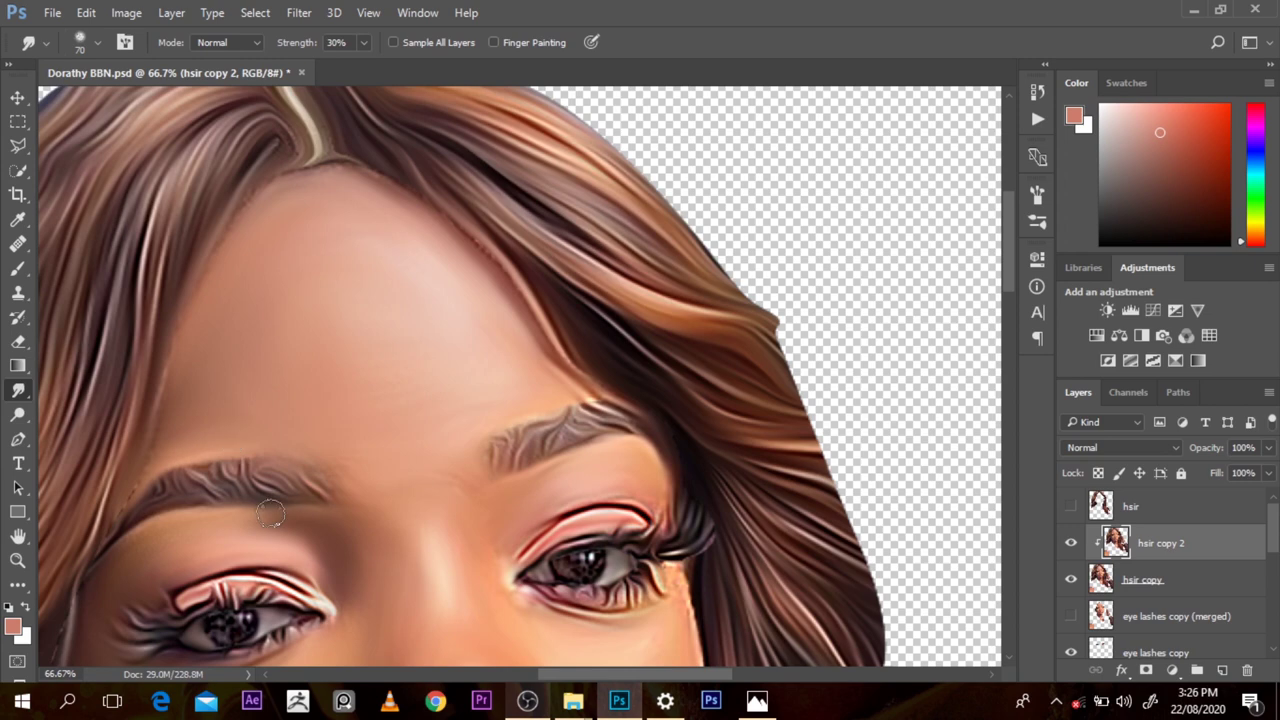
key("bracketleft")
key("bracketleft")
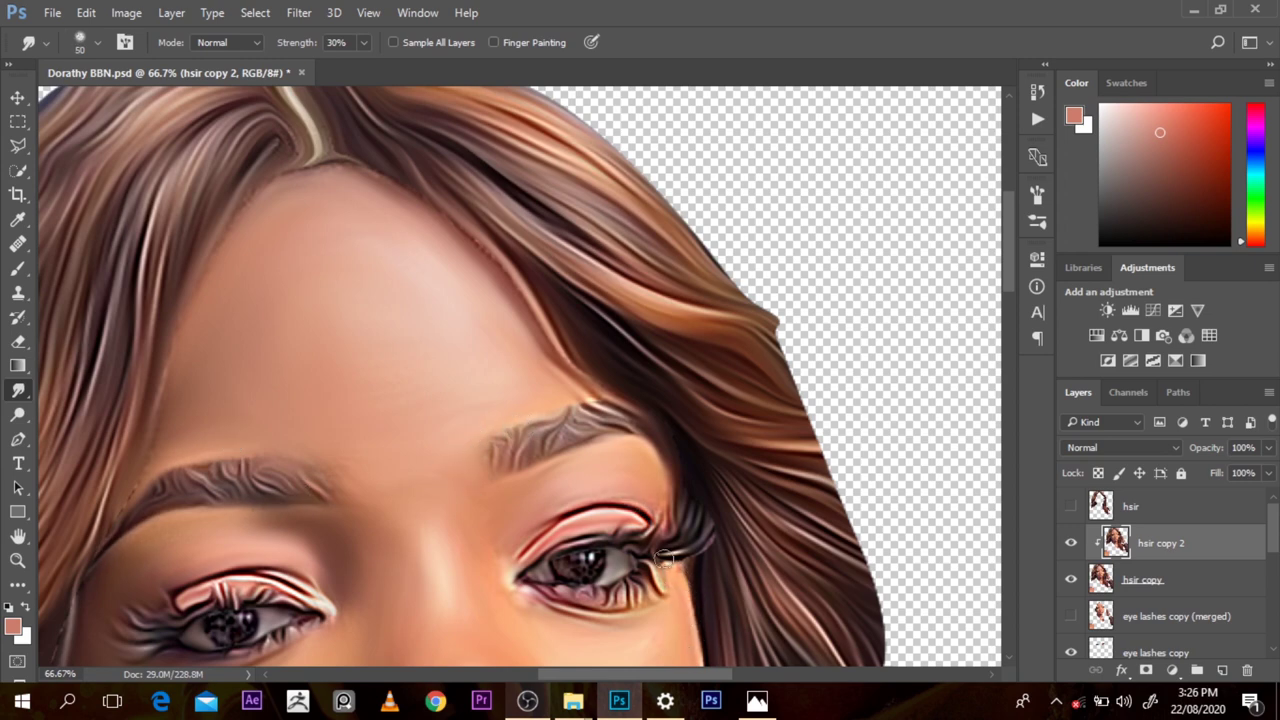
Step: Smudge the outer edge of the right-hand cheek up towards the eye with a size 90 brush at 20% strength
left_click_drag(1008, 275, 1009, 363)
key("bracketright")
key("bracketright")
key("bracketright")
key("bracketright")
key("2")
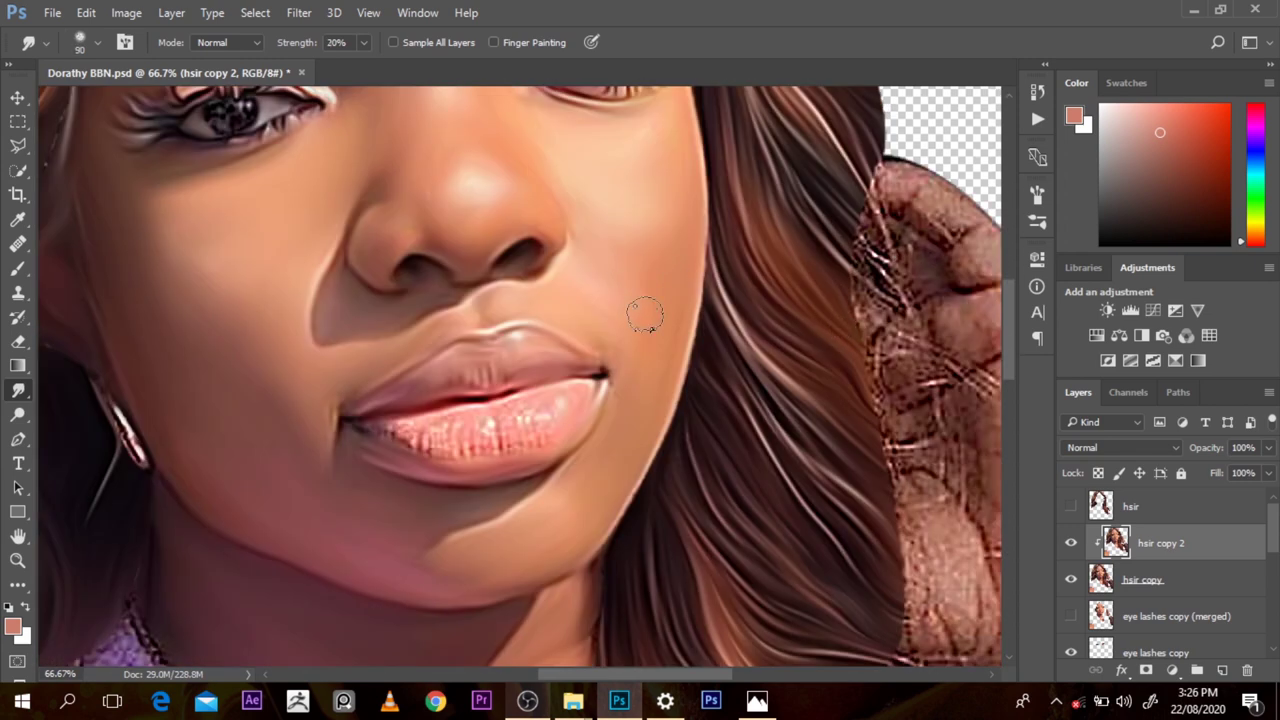
left_click_drag(704, 278, 666, 192)
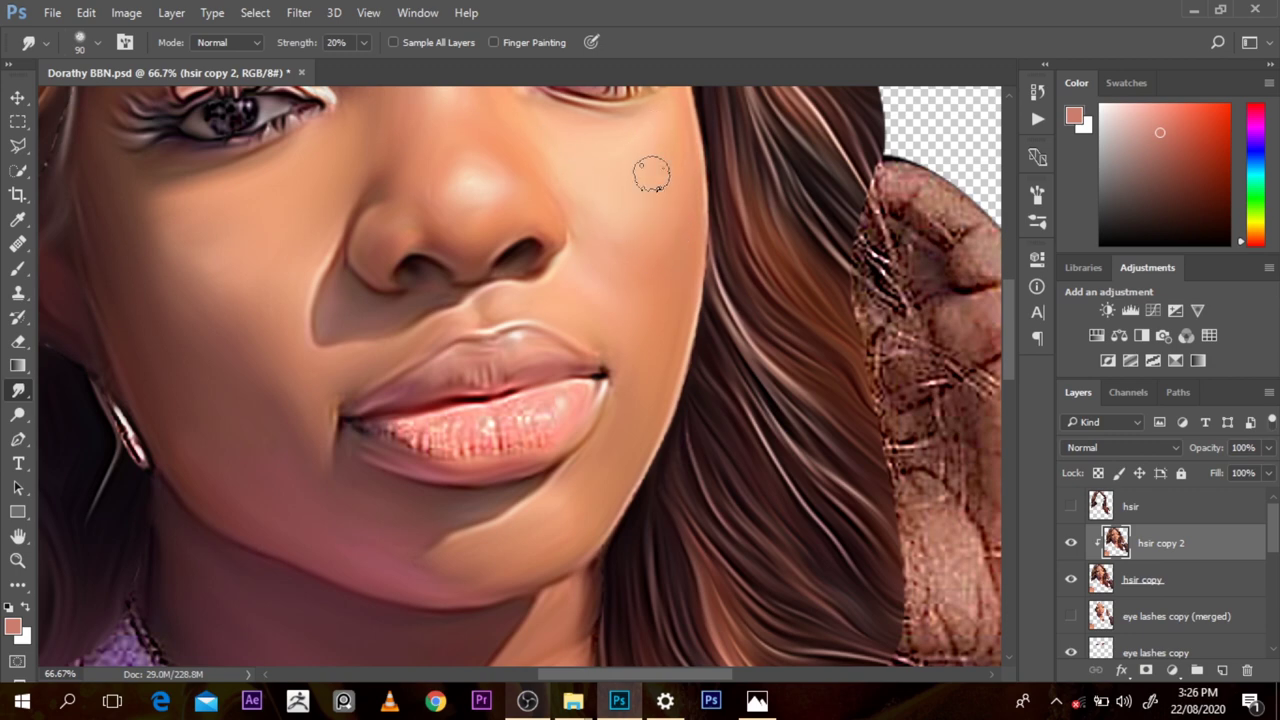
Step: Smooth the lower lip's texture with a size 45 Smudge brush at 30% strength, and blend the upper lip's top edge at size 50
key("ctrl+minus")
key("ctrl+minus")
key("ctrl+minus")
key("ctrl+minus")
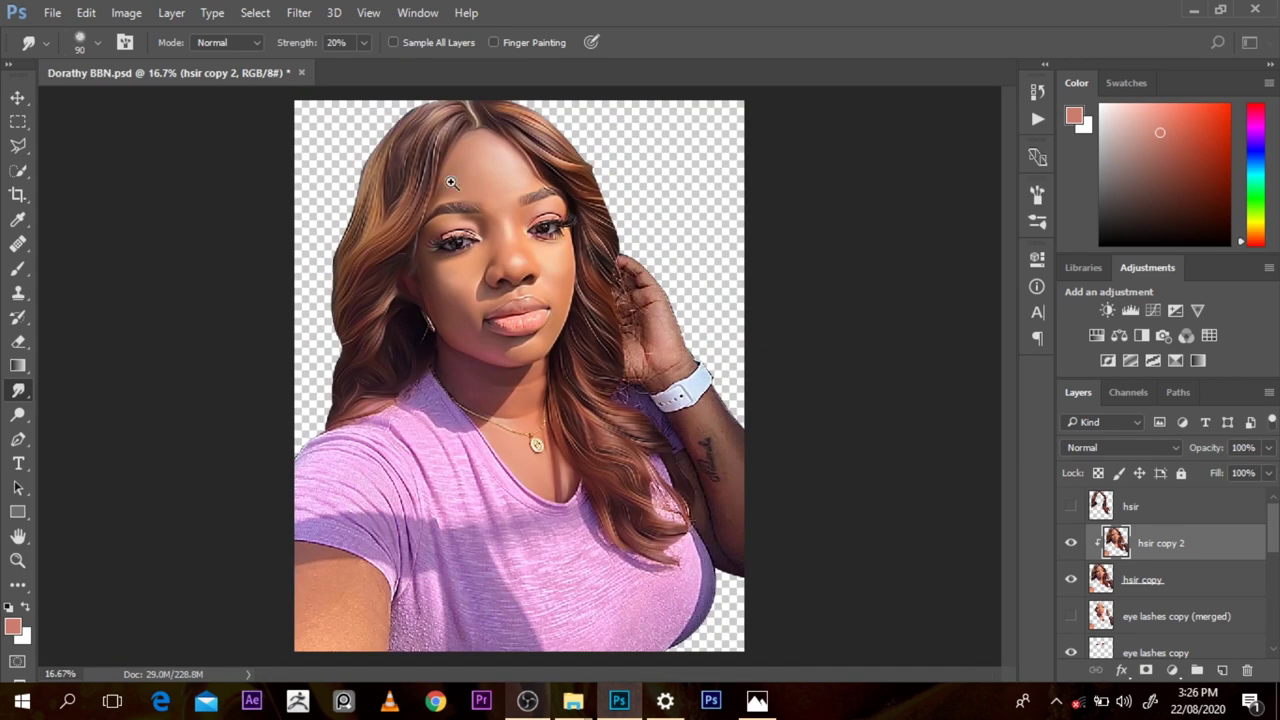
left_click(451, 182, "ctrl")
left_click(639, 412, "ctrl")
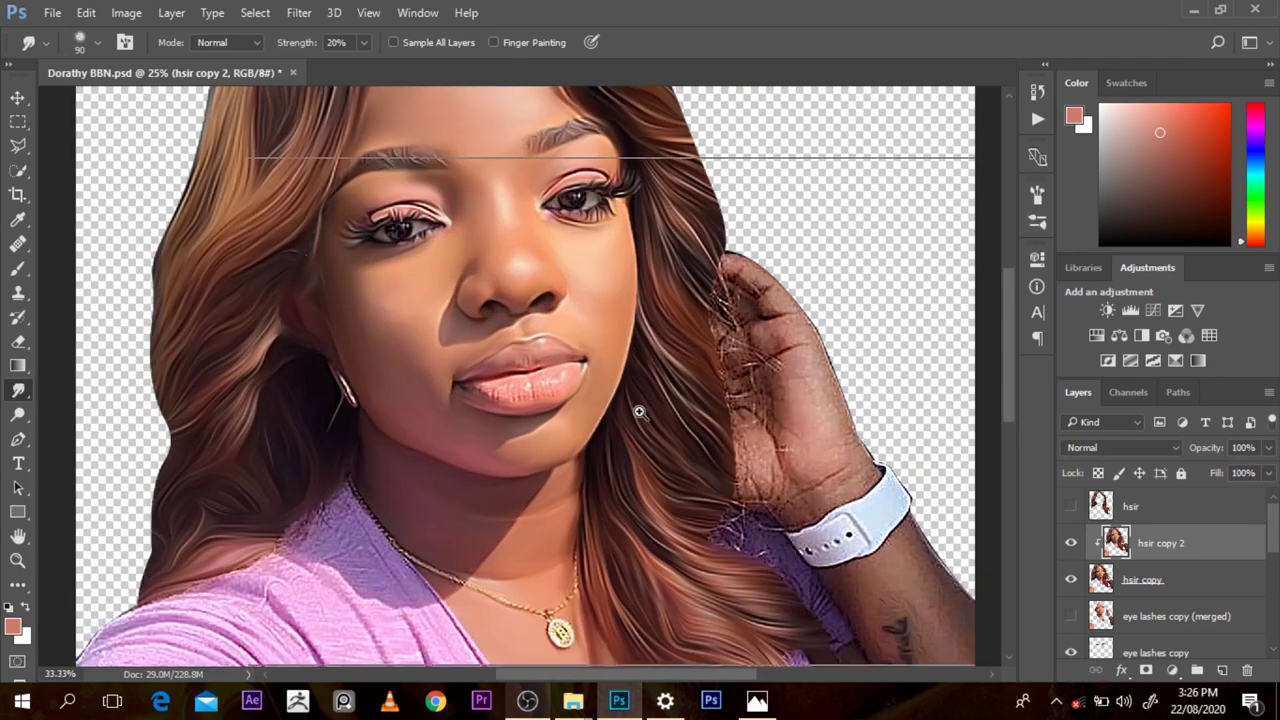
left_click(639, 412, "ctrl")
left_click(639, 412, "ctrl")
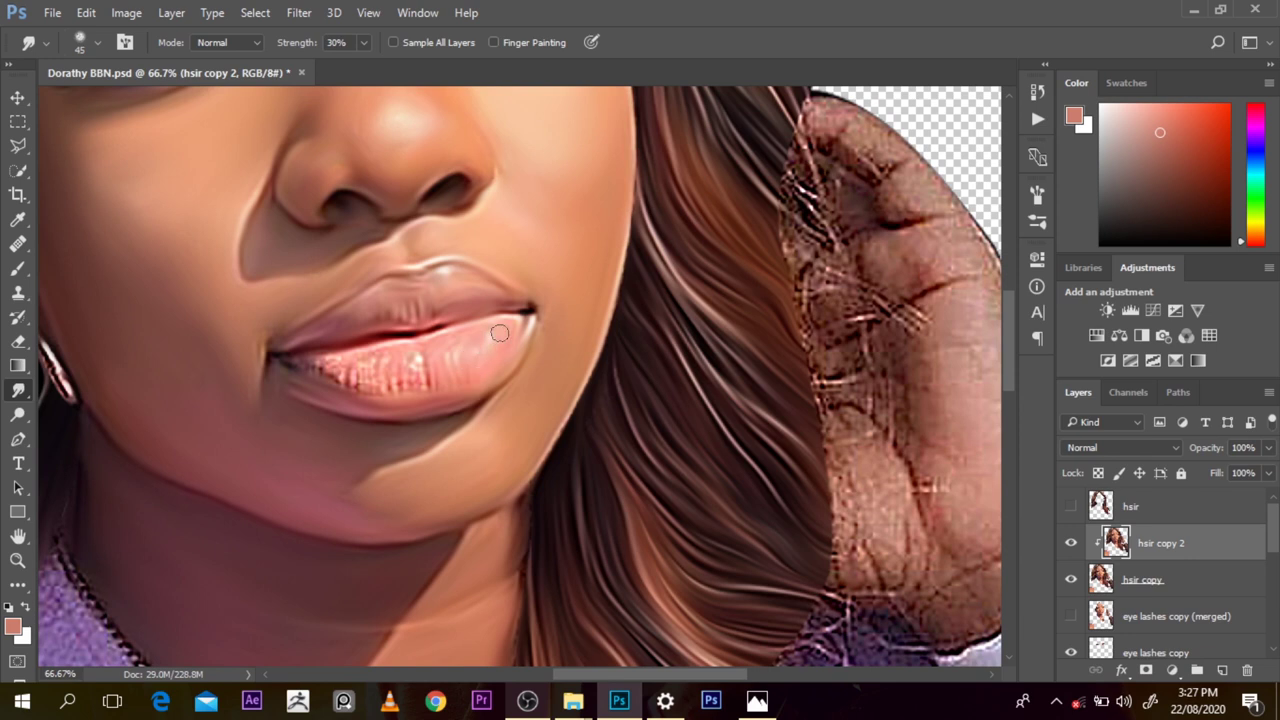
mouse_move(383, 372)
left_mouse_down()
mouse_move(348, 374)
mouse_move(398, 349)
mouse_move(340, 358)
mouse_move(339, 382)
mouse_move(333, 365)
mouse_move(301, 365)
left_mouse_up()
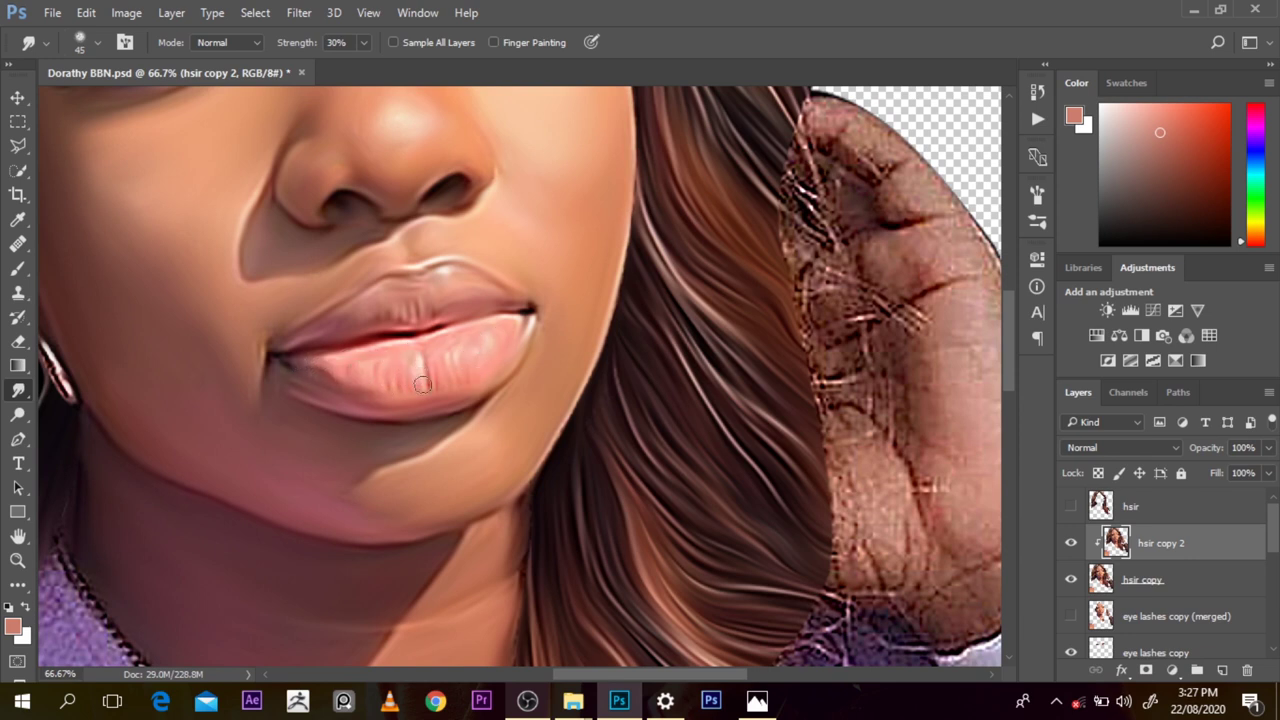
mouse_move(466, 349)
left_mouse_down()
mouse_move(413, 340)
mouse_move(340, 353)
left_mouse_up()
left_click_drag(399, 275, 456, 269)
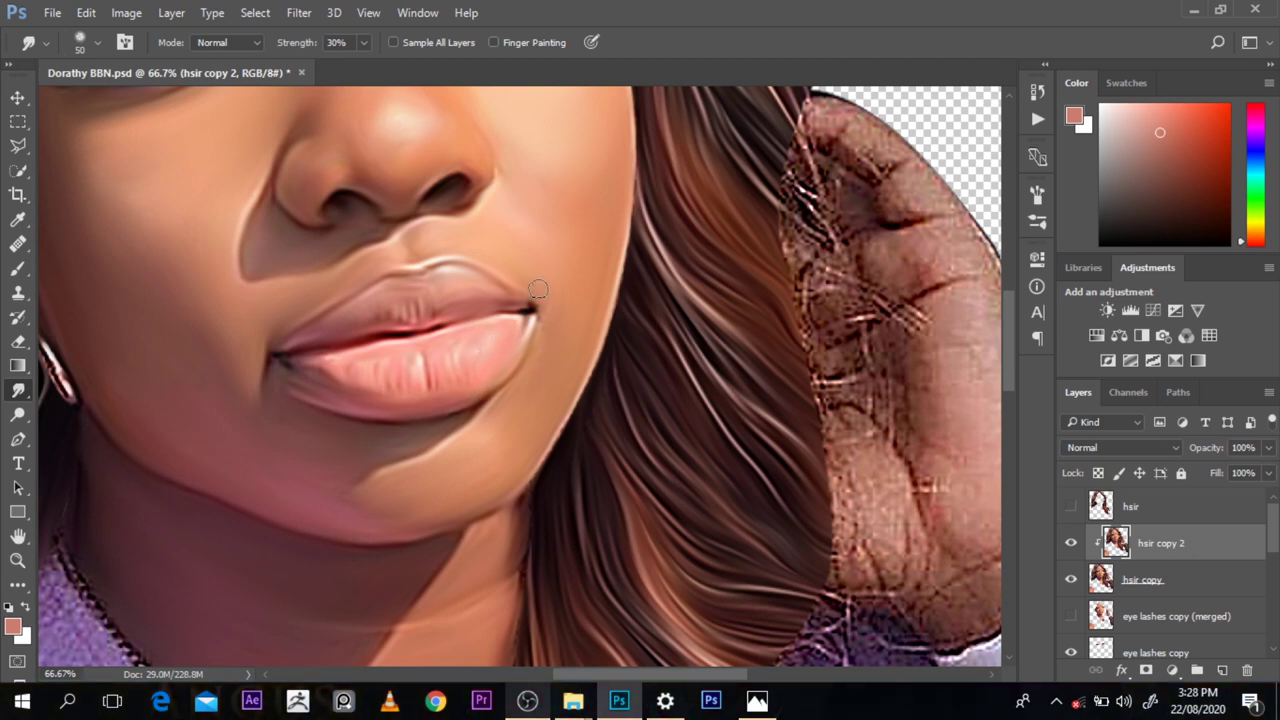
key("h")
left_click_drag(892, 328, 545, 290)
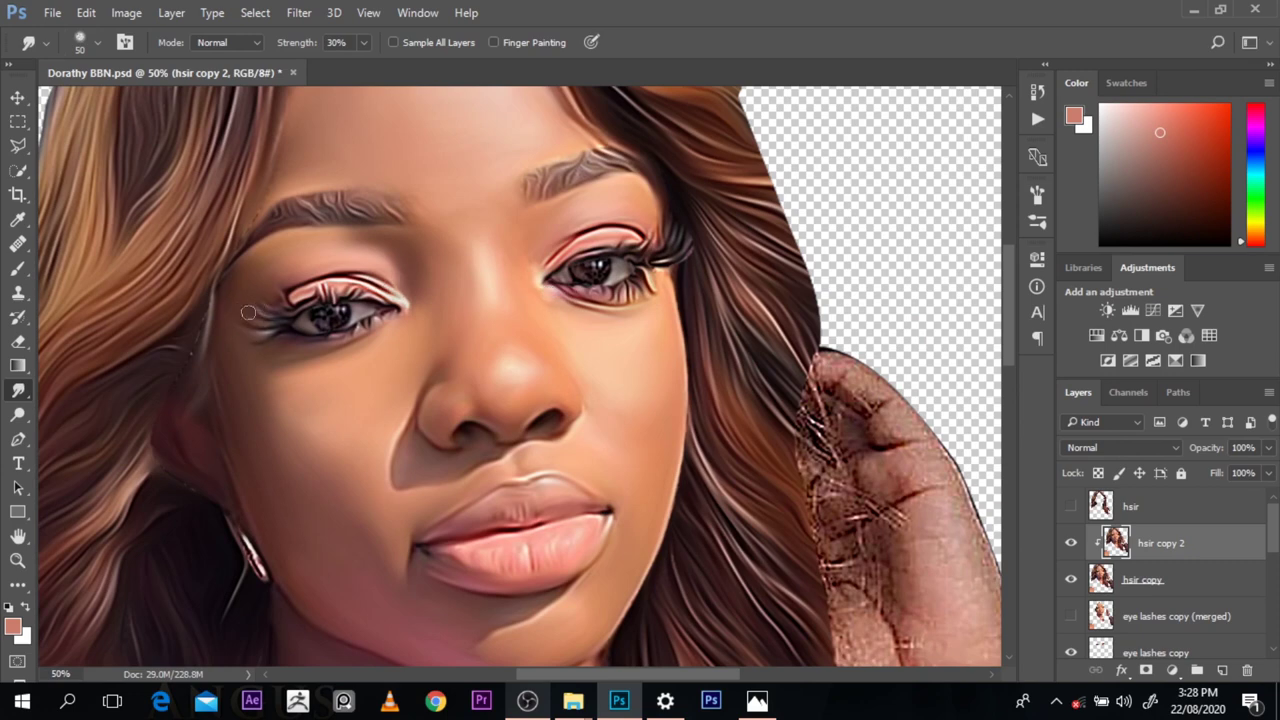
Step: Smudge the skin of the outstretched arm below the sleeve smooth with a size 200 brush at 30% strength
key("h")
left_click_drag(453, 302, 520, 330)
key("bracketright")
key("bracketright")
key("bracketright")
key("bracketright")
key("bracketright")
key("bracketright")
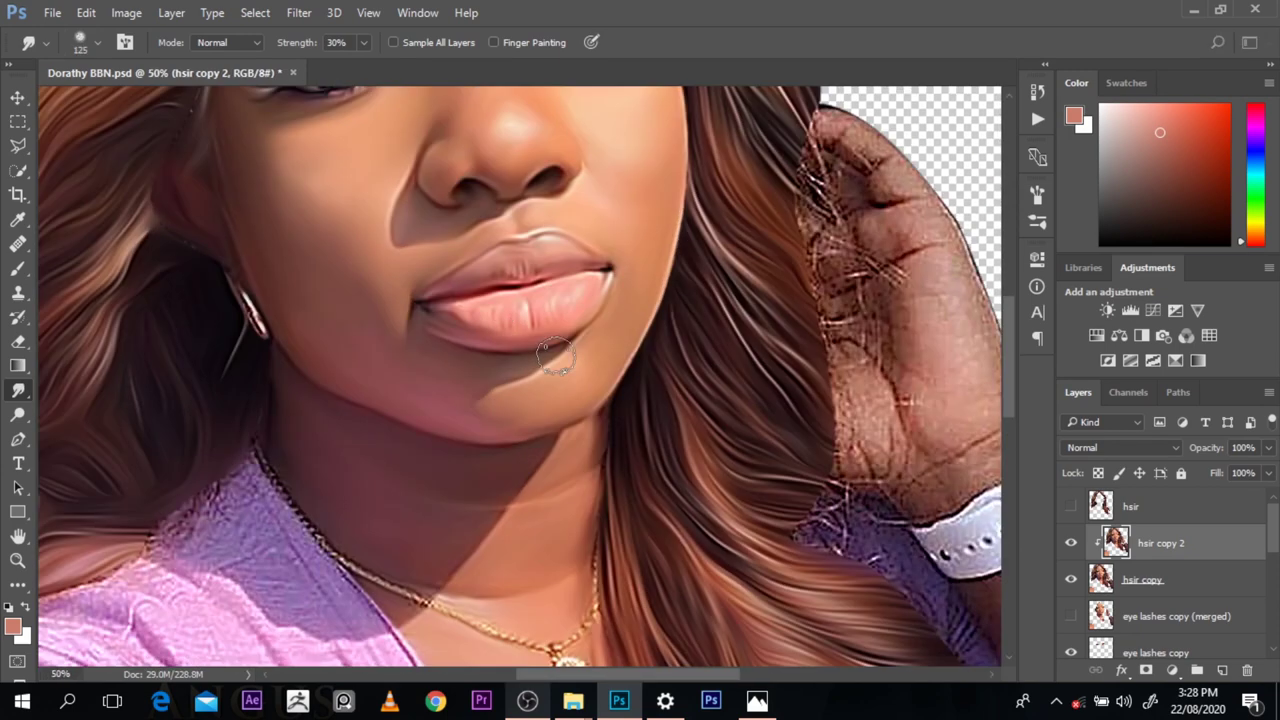
key("h")
left_click_drag(652, 266, 518, 231)
left_click(518, 231, "alt")
left_click(518, 230, "alt")
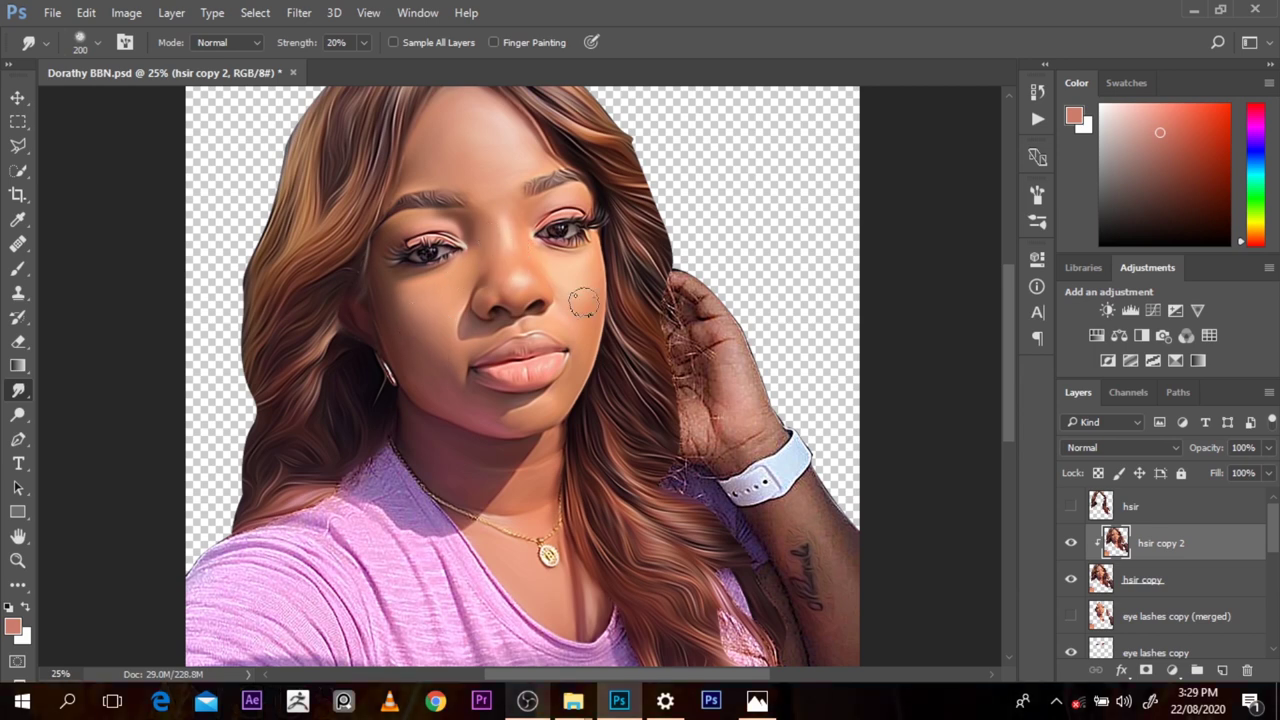
scroll(586, 294, "down", 5)
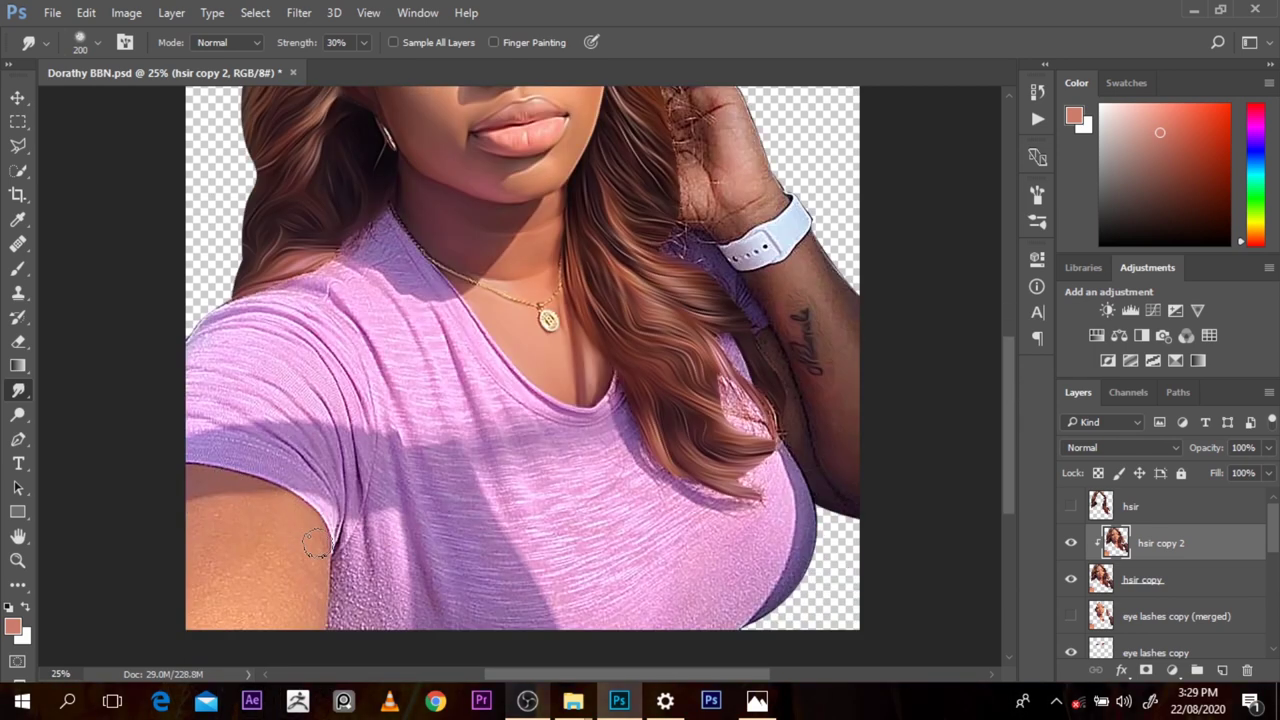
mouse_move(308, 606)
left_mouse_down()
mouse_move(277, 557)
mouse_move(214, 514)
mouse_move(199, 617)
left_mouse_up()
Step: Smudge away the creases and rough texture on the raised palm and fingers with a 150 to 100 size brush at 30% strength
key("[")
key("[")
key("[")
key("[")
scroll(1015, 400, "up", 3)
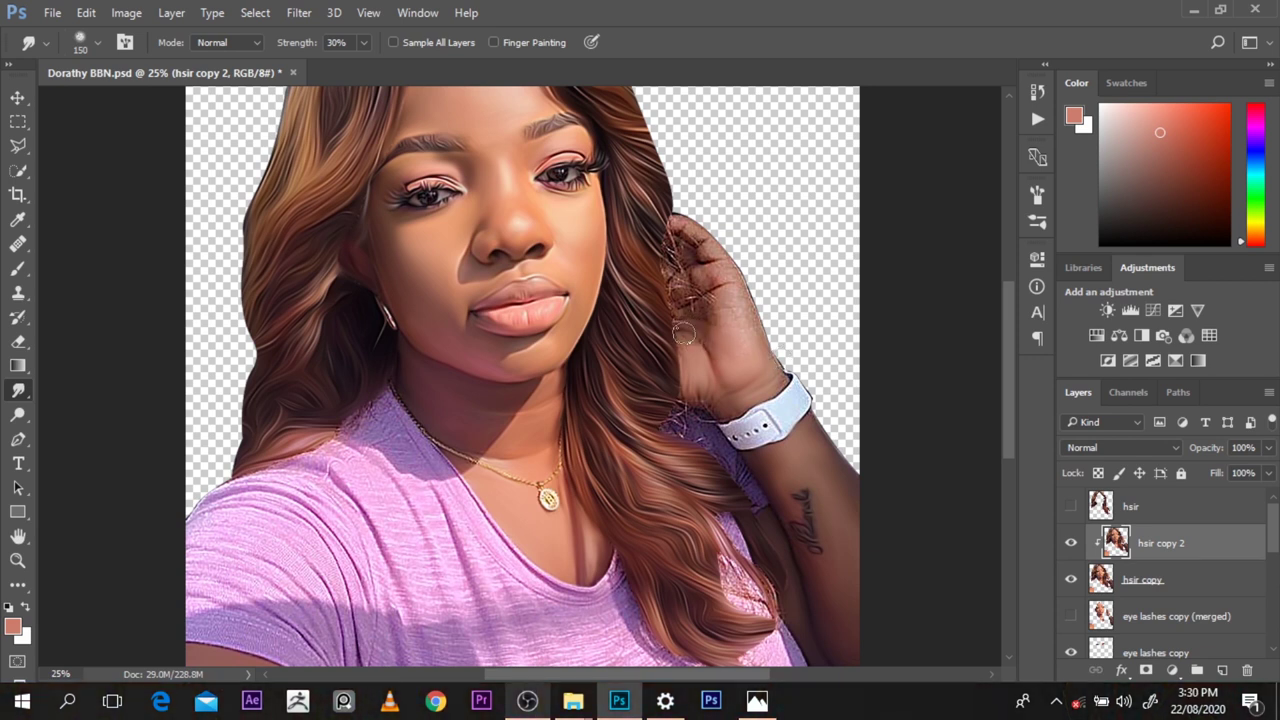
mouse_move(704, 325)
left_mouse_down()
mouse_move(675, 297)
mouse_move(719, 315)
left_mouse_up()
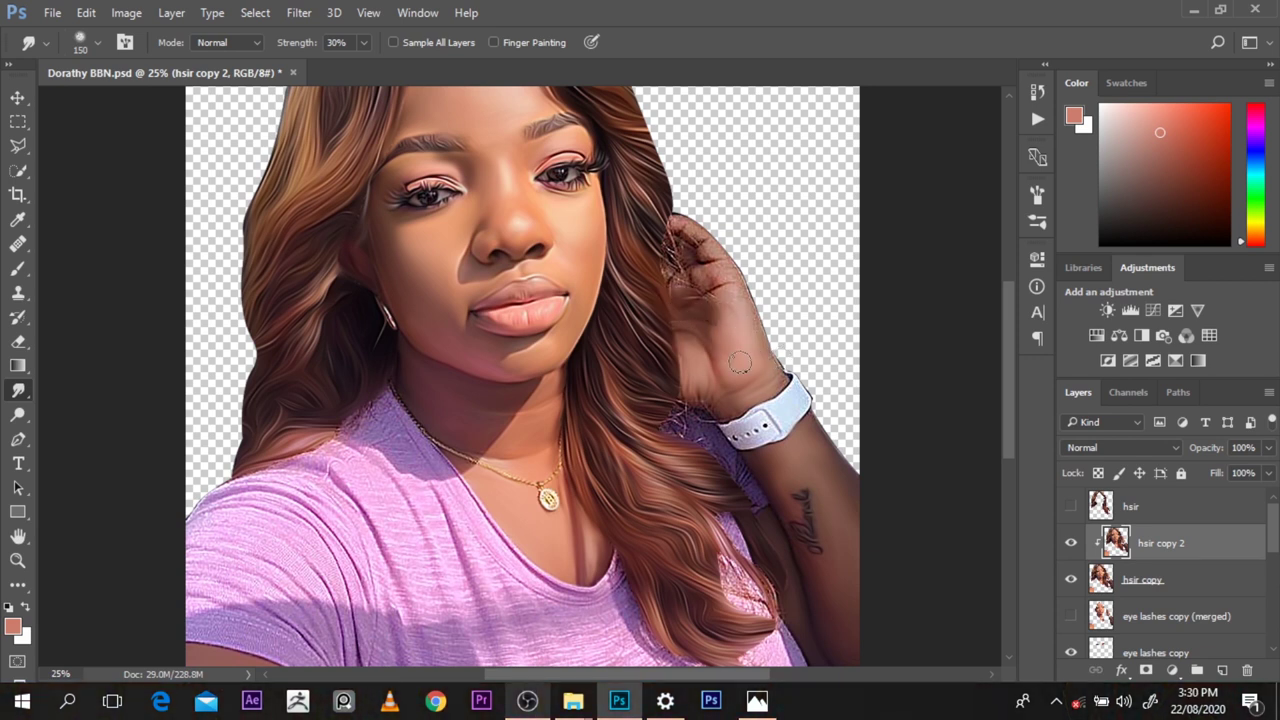
key("bracketleft")
scroll(722, 231, "down", 2)
scroll(640, 300, "up", 5)
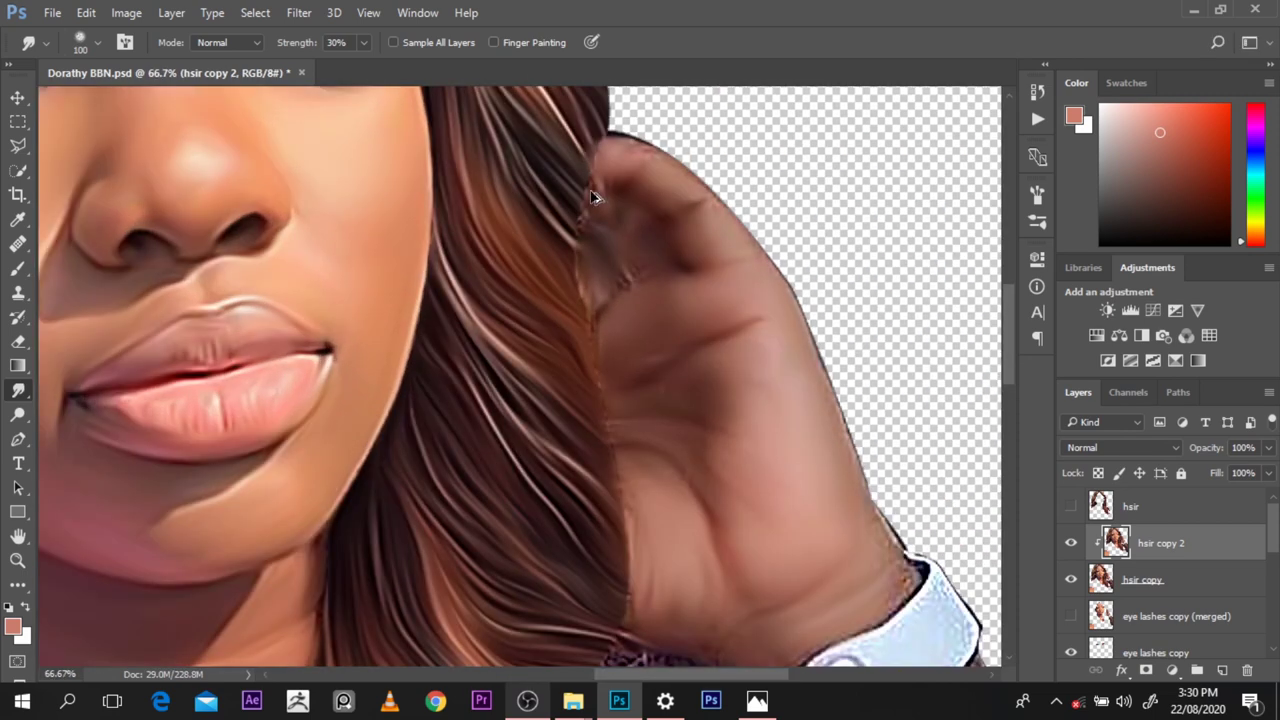
Step: Compare the fingers before and after smoothing by undoing and restoring the latest smudge strokes
key("ctrl+alt+z")
key("ctrl+alt+z")
key("ctrl+alt+z")
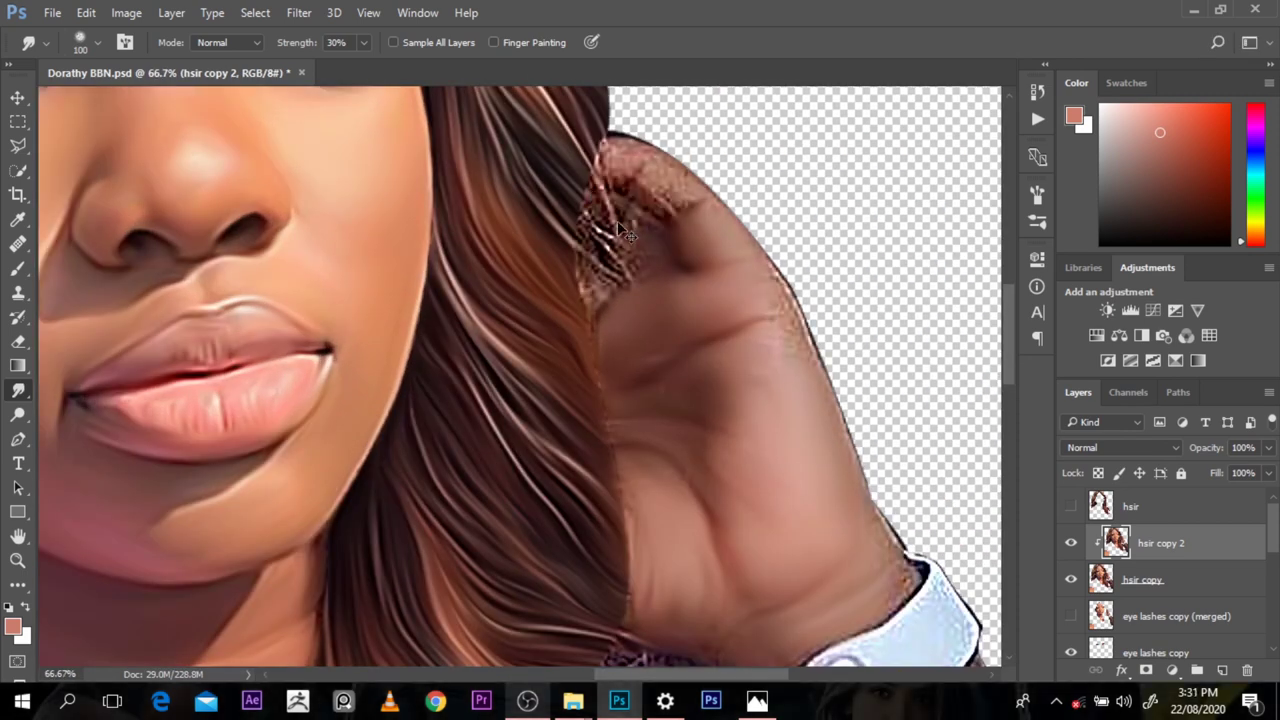
key("ctrl+shift+z")
key("ctrl+shift+z")
key("ctrl+shift+z")
key("ctrl+shift+z")
key("ctrl+shift+z")
key("ctrl+shift+z")
key("ctrl+shift+z")
Step: Smudge the finger edges beside the hair and the outer edge of the wrist with a size 70 brush
key("bracketleft")
key("bracketleft")
key("bracketleft")
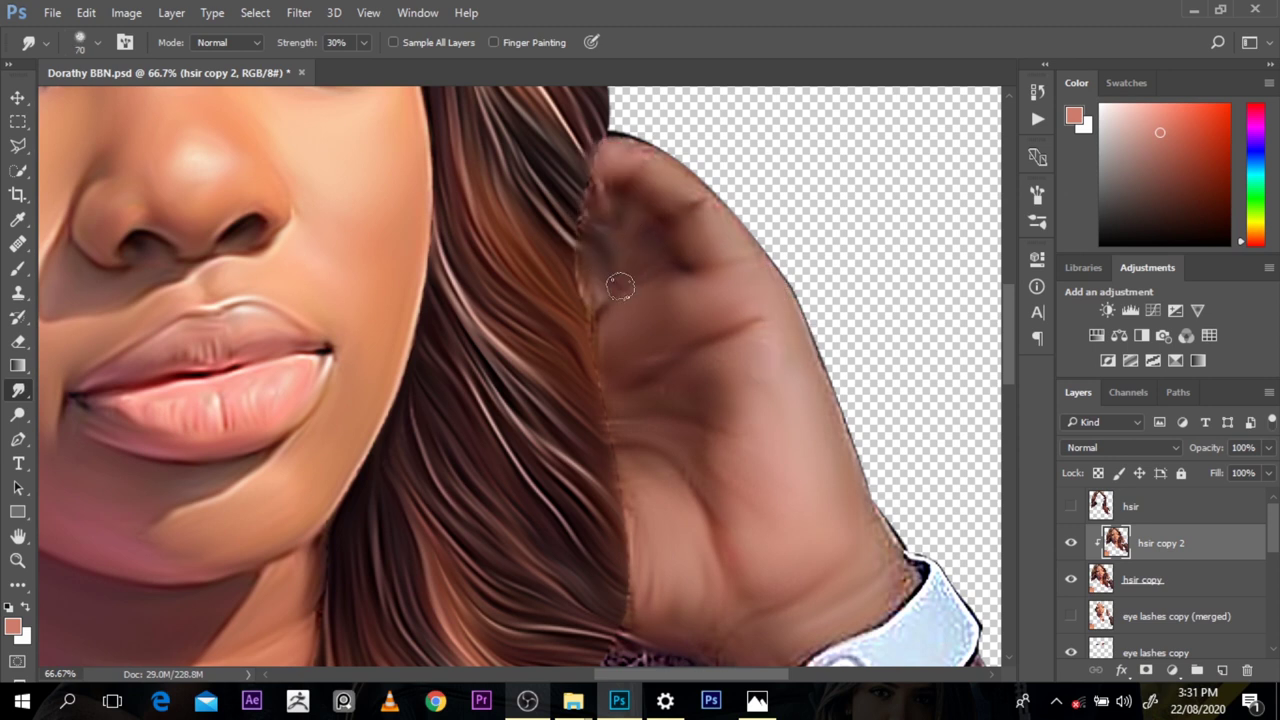
left_click_drag(600, 215, 607, 189)
left_click_drag(603, 316, 585, 284)
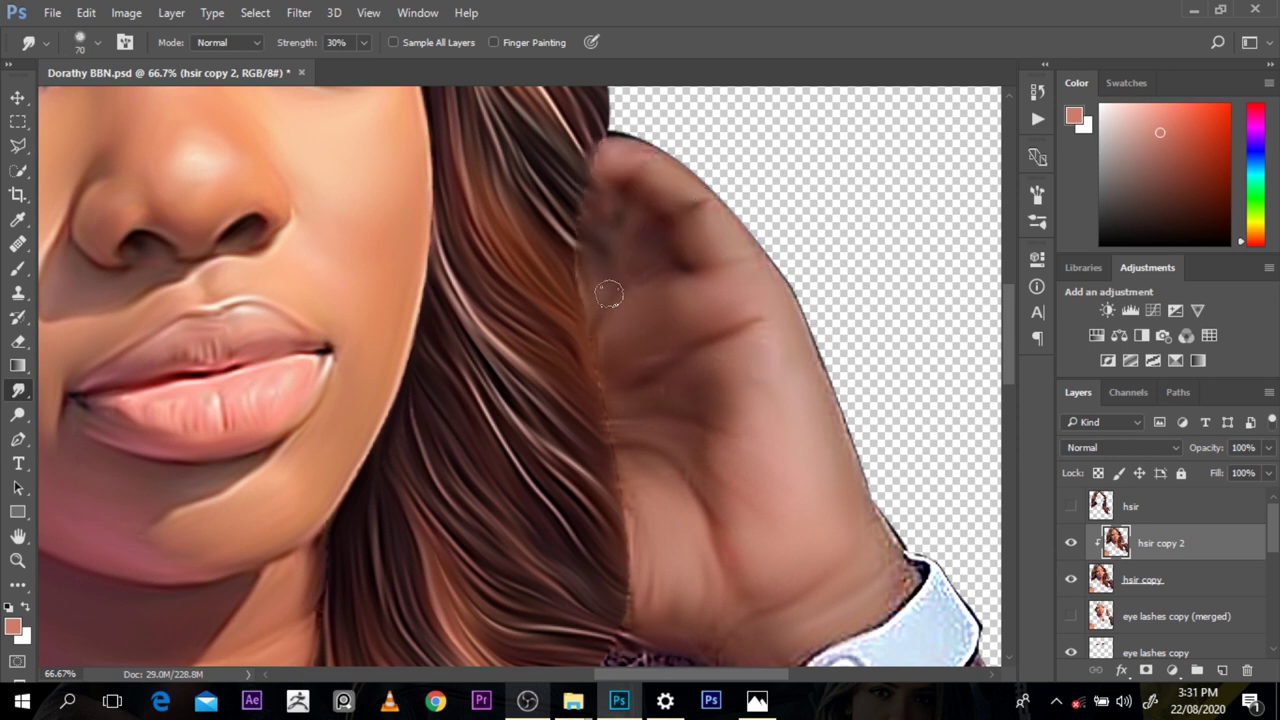
left_click_drag(910, 590, 855, 472)
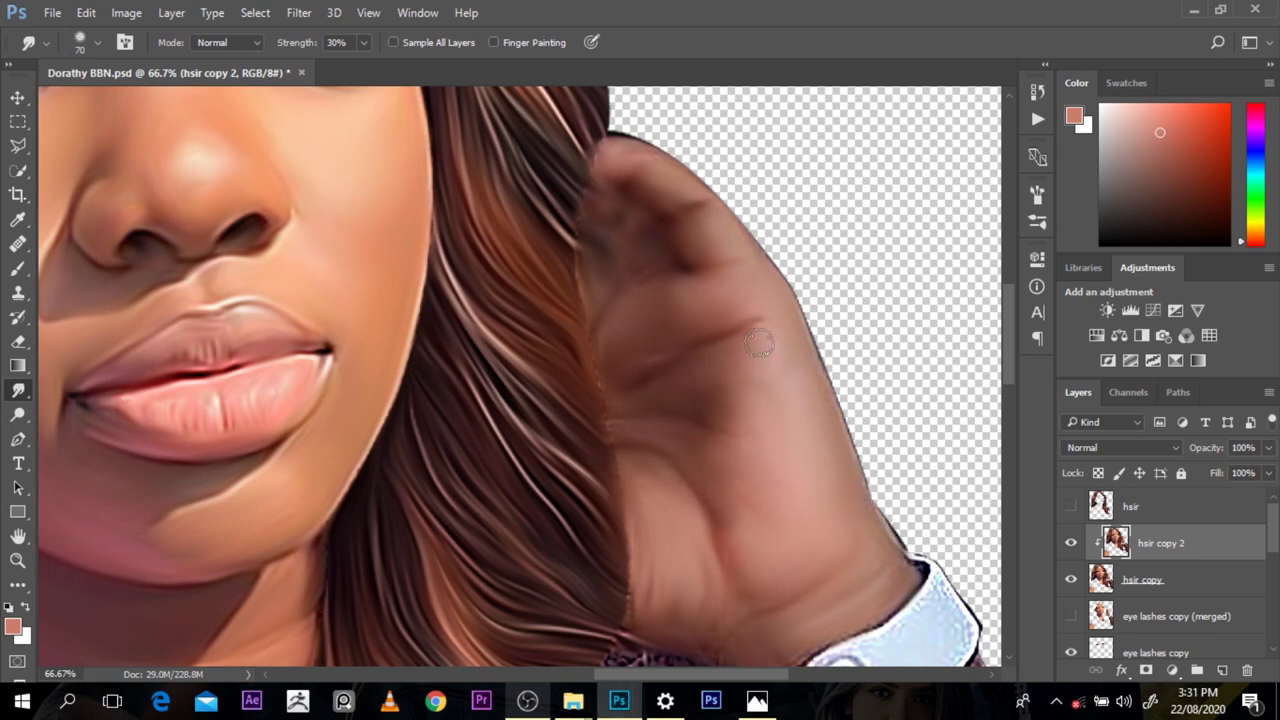
Step: On the shirt copy 2 layer, smudge the shaded lower shirt fabric beside the outstretched arm smooth at 30% strength
left_click(718, 337, "alt")
left_click(718, 337, "alt")
key("ctrl+0")
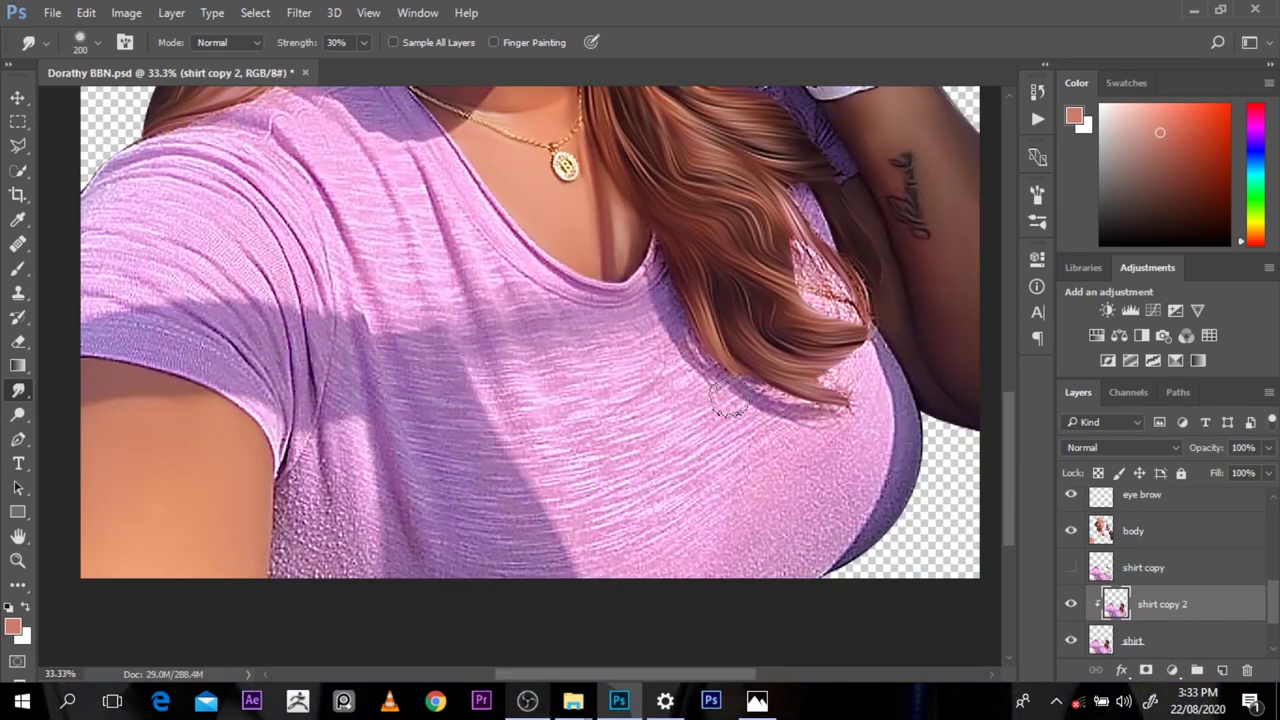
key("bracketleft")
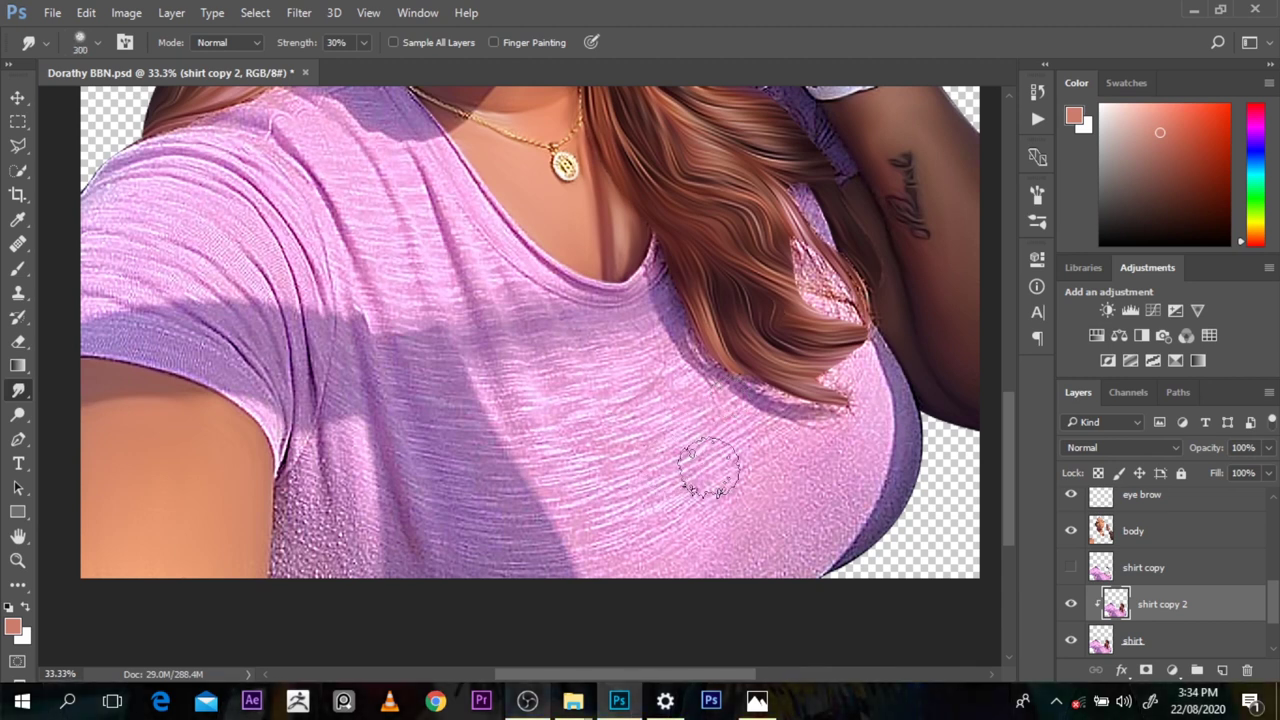
mouse_move(378, 465)
left_mouse_down()
mouse_move(354, 555)
mouse_move(331, 543)
mouse_move(327, 477)
mouse_move(305, 508)
mouse_move(301, 484)
mouse_move(290, 570)
left_mouse_up()
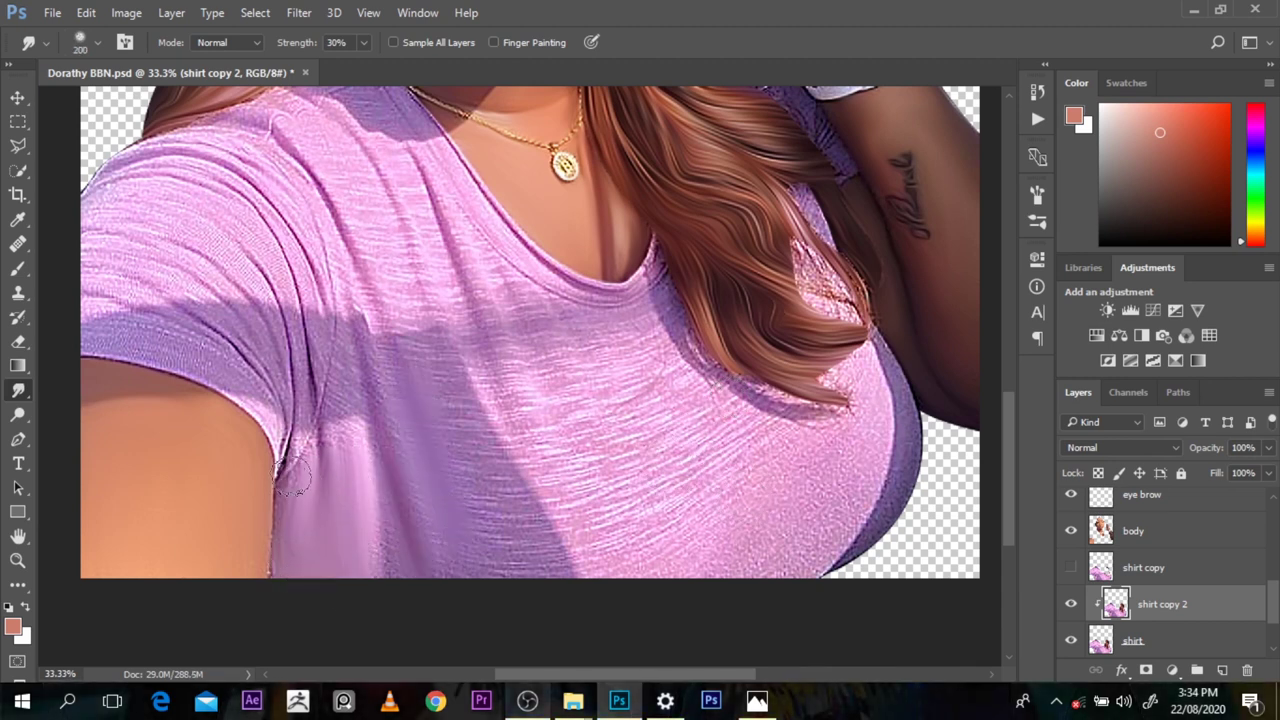
key("bracketleft")
mouse_move(320, 466)
left_mouse_down()
mouse_move(354, 475)
mouse_move(380, 548)
mouse_move(361, 441)
left_mouse_up()
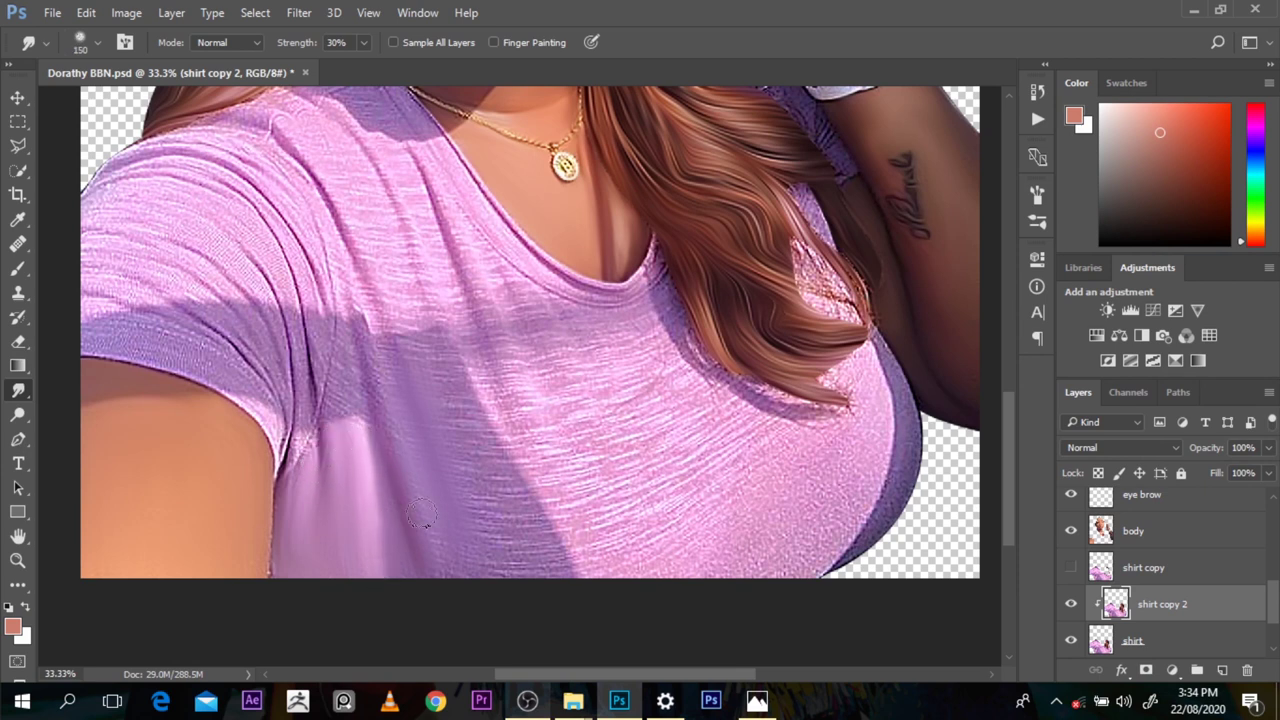
mouse_move(488, 513)
left_mouse_down()
mouse_move(435, 375)
mouse_move(513, 493)
mouse_move(505, 566)
mouse_move(492, 575)
mouse_move(413, 404)
mouse_move(370, 390)
left_mouse_up()
key("bracketleft")
left_click_drag(493, 304, 510, 356)
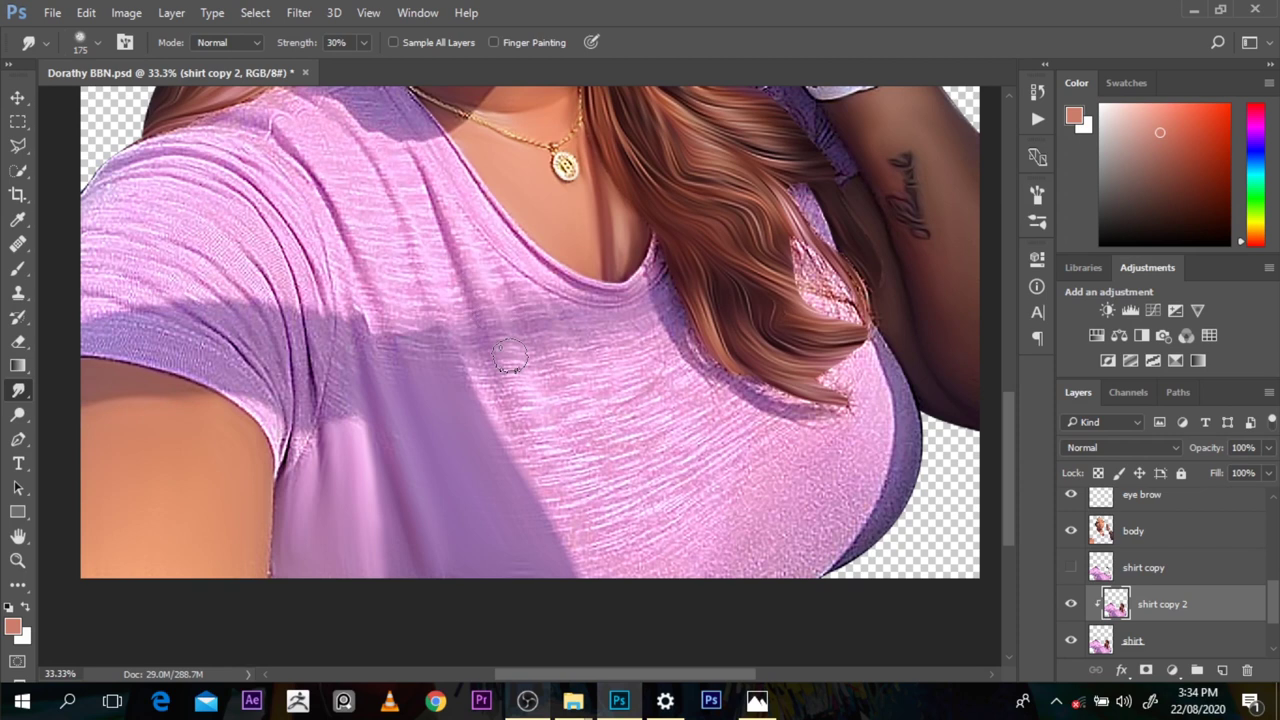
Step: Smudge the hem of the outstretched arm's sleeve smooth with a size 125 brush
key("bracketleft")
key("bracketleft")
mouse_move(207, 358)
left_mouse_down()
mouse_move(276, 461)
mouse_move(298, 455)
mouse_move(289, 364)
mouse_move(218, 343)
mouse_move(291, 410)
left_mouse_up()
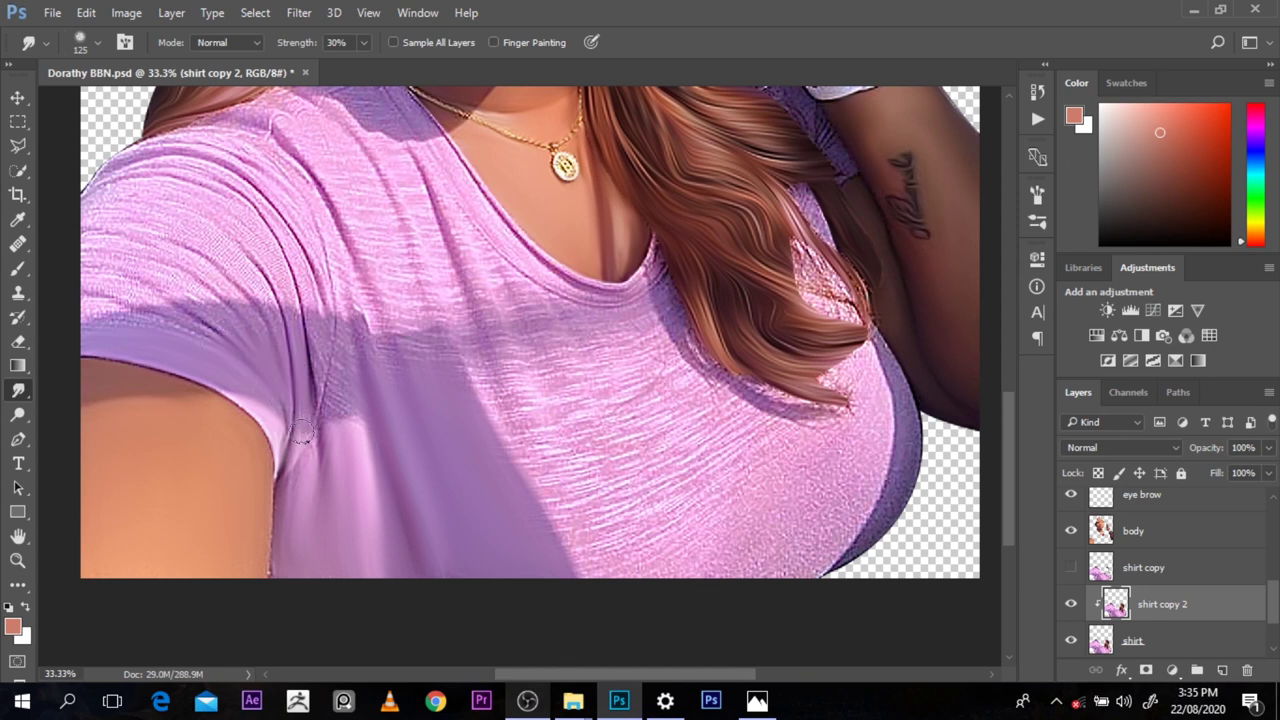
Step: Smudge the sunlit lower chest of the shirt smooth up to the hair tips, finishing with a size 200 brush
key("bracketright")
key("bracketright")
key("bracketright")
key("bracketright")
key("bracketright")
mouse_move(520, 410)
left_mouse_down()
mouse_move(542, 453)
mouse_move(559, 414)
mouse_move(590, 421)
mouse_move(617, 523)
mouse_move(737, 538)
mouse_move(702, 426)
mouse_move(754, 423)
left_mouse_up()
key("bracketleft")
key("bracketleft")
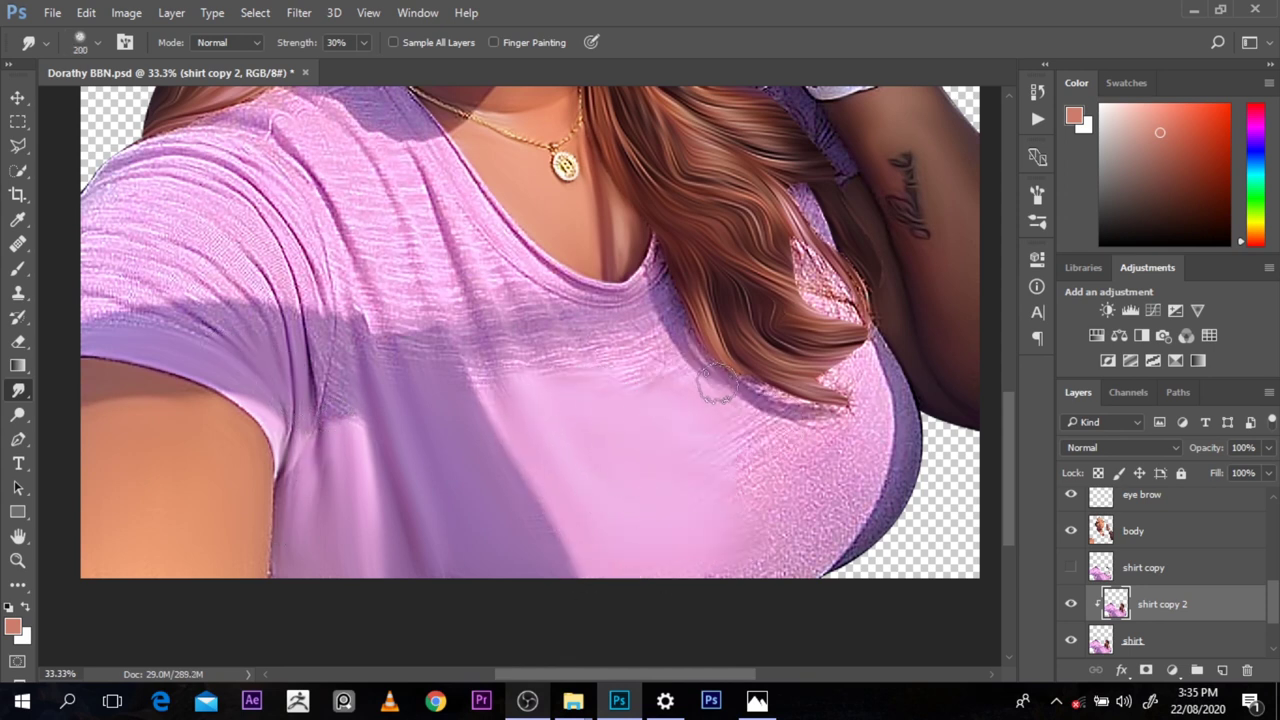
mouse_move(716, 384)
left_mouse_down()
mouse_move(813, 405)
mouse_move(764, 430)
mouse_move(853, 413)
mouse_move(872, 459)
mouse_move(835, 545)
mouse_move(893, 529)
mouse_move(906, 431)
mouse_move(896, 378)
mouse_move(781, 590)
mouse_move(807, 513)
mouse_move(773, 475)
mouse_move(783, 453)
mouse_move(852, 428)
left_mouse_up()
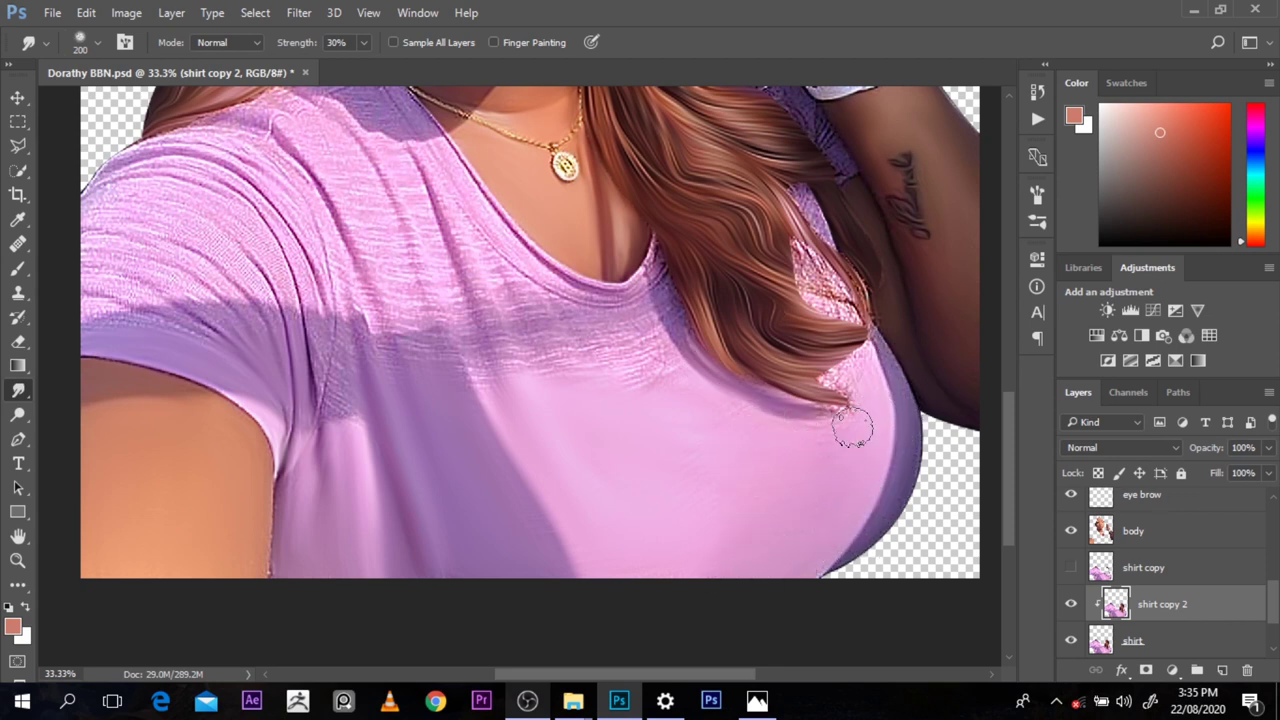
Step: Smudge the shirt patches showing between the hair strands near the raised arm, reducing the brush to size 100
scroll(1014, 491, "up", 3)
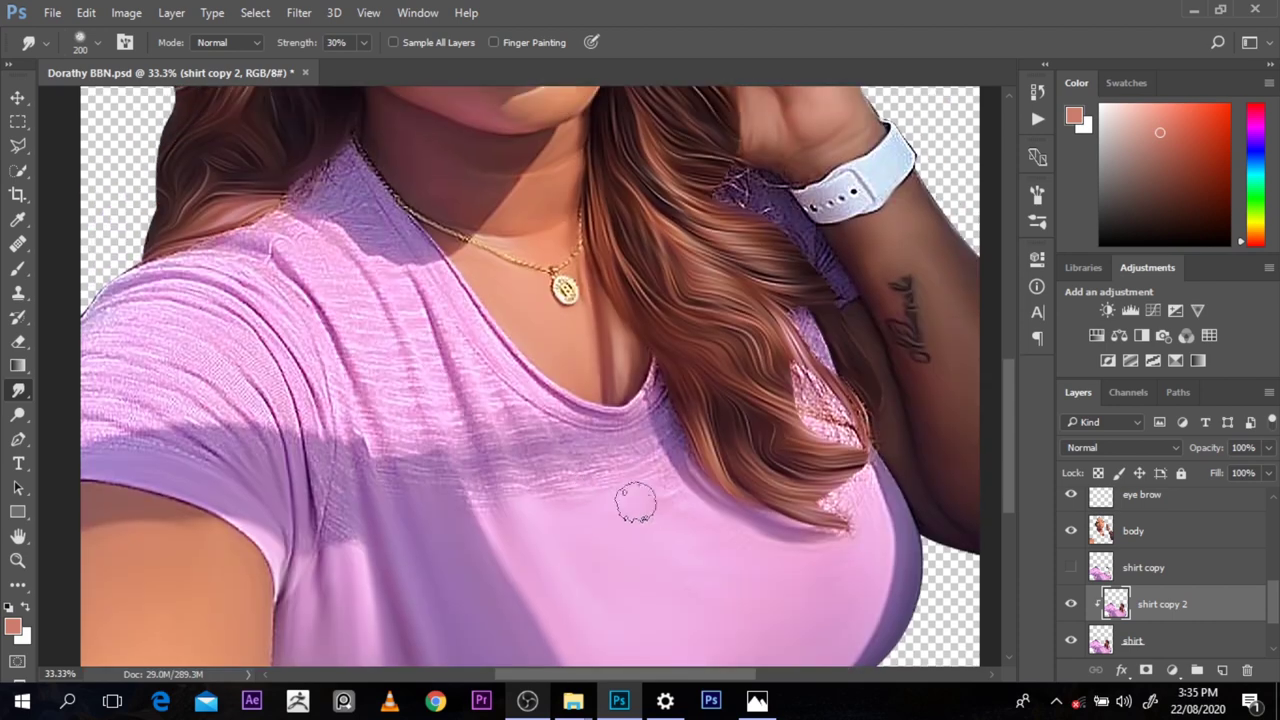
key("bracketleft")
key("bracketleft")
mouse_move(832, 430)
left_mouse_down()
mouse_move(806, 383)
mouse_move(864, 484)
mouse_move(789, 538)
mouse_move(894, 460)
mouse_move(863, 485)
left_mouse_up()
key("bracketleft")
key("bracketleft")
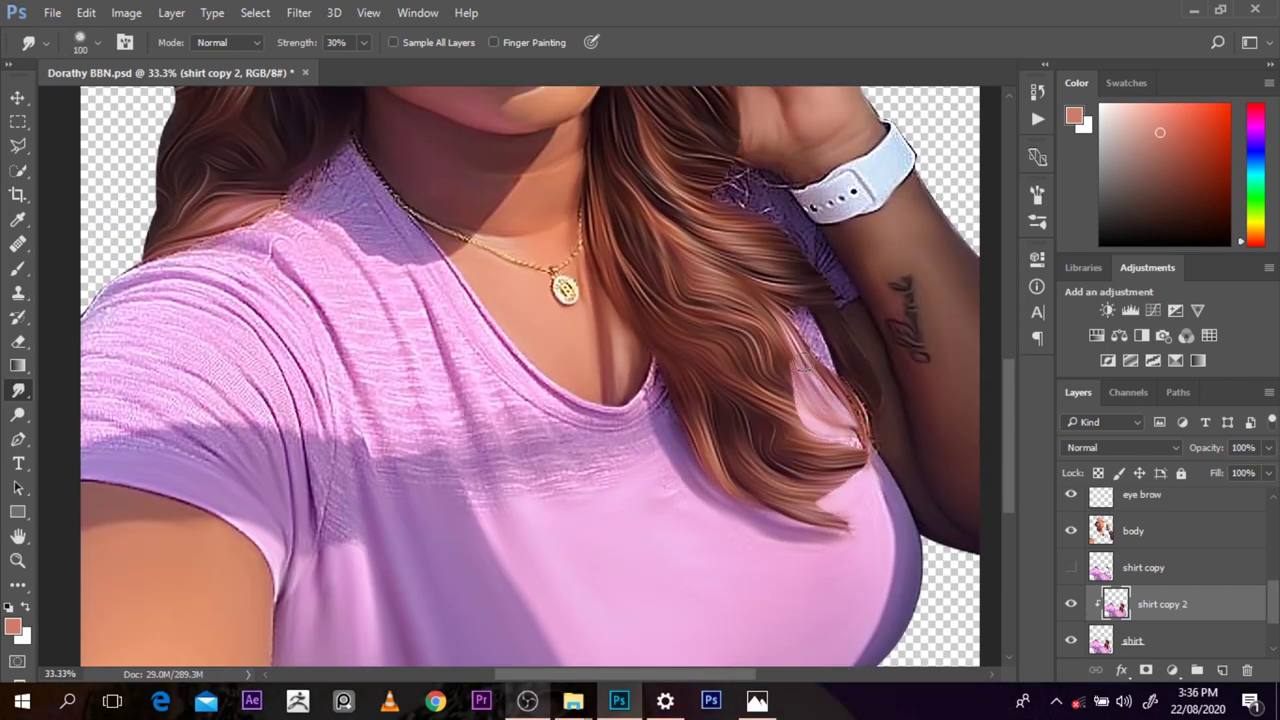
left_click_drag(804, 363, 826, 360)
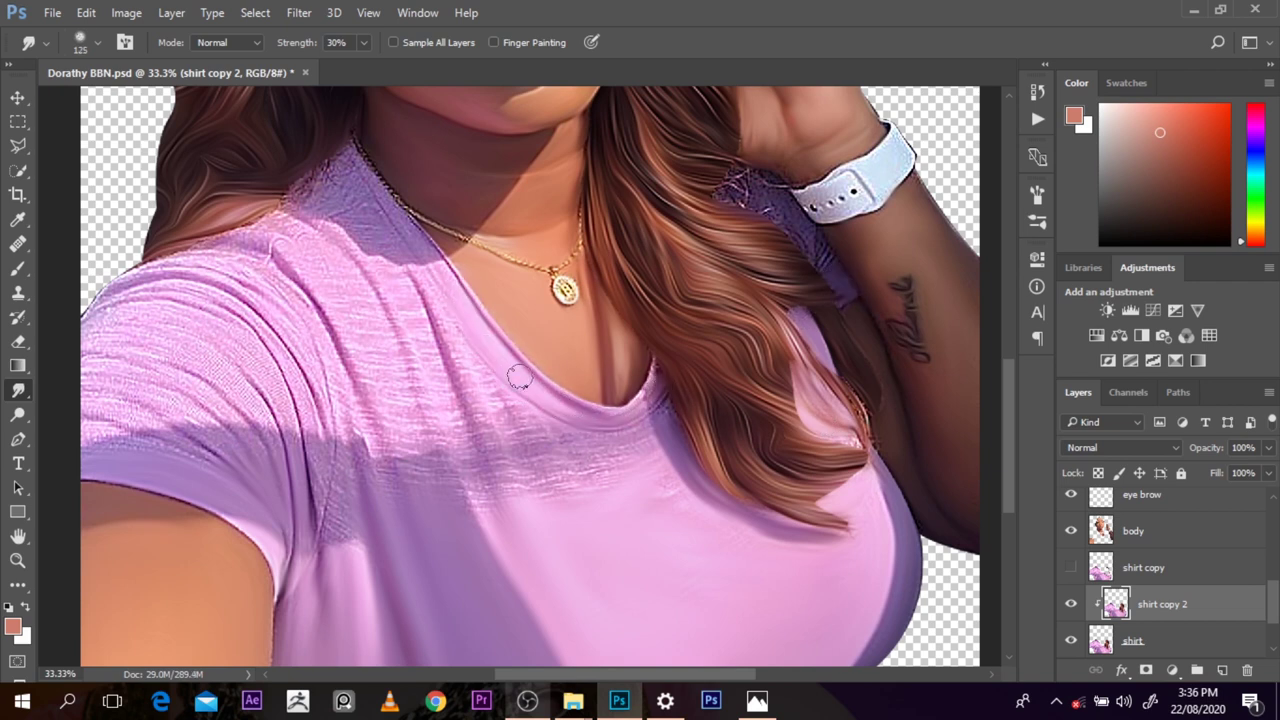
Step: Smudge the shirt along the neckline and the folds beside it, enlarging the brush from 125 to 200
left_click_drag(440, 286, 460, 366)
key("]")
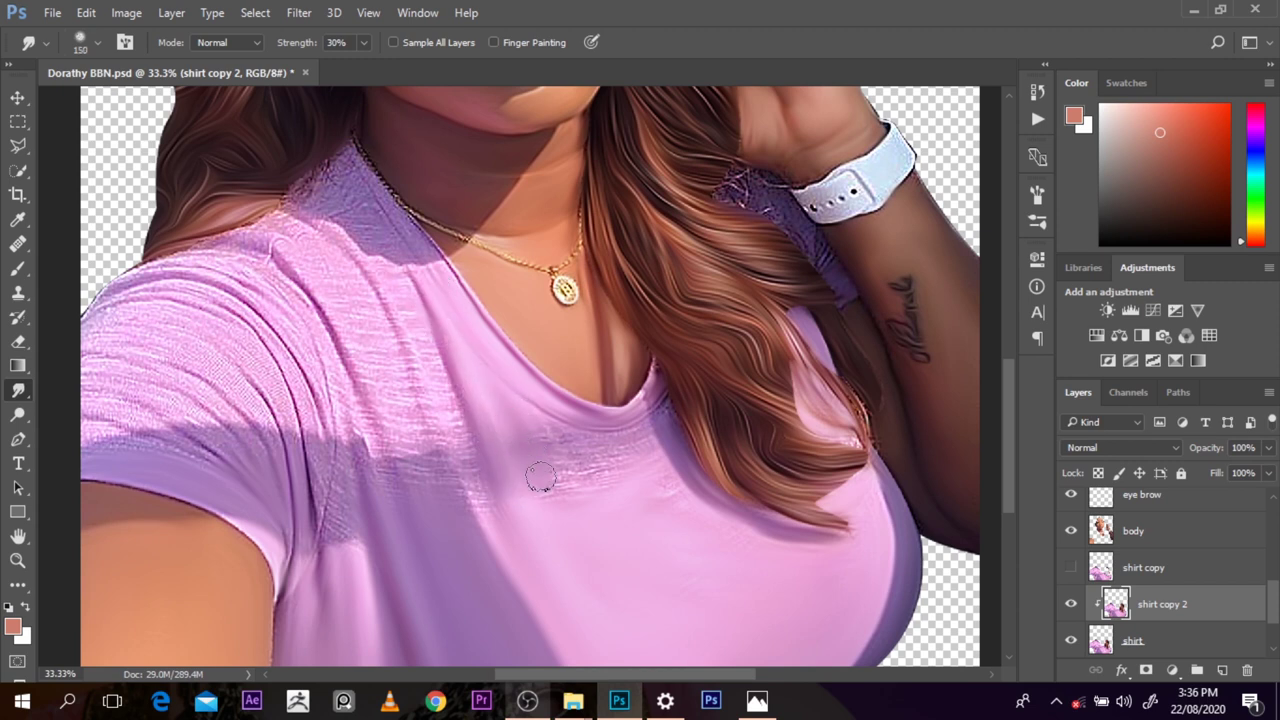
left_click_drag(428, 354, 444, 412)
key("]")
mouse_move(320, 278)
left_mouse_down()
mouse_move(334, 274)
mouse_move(404, 405)
left_mouse_up()
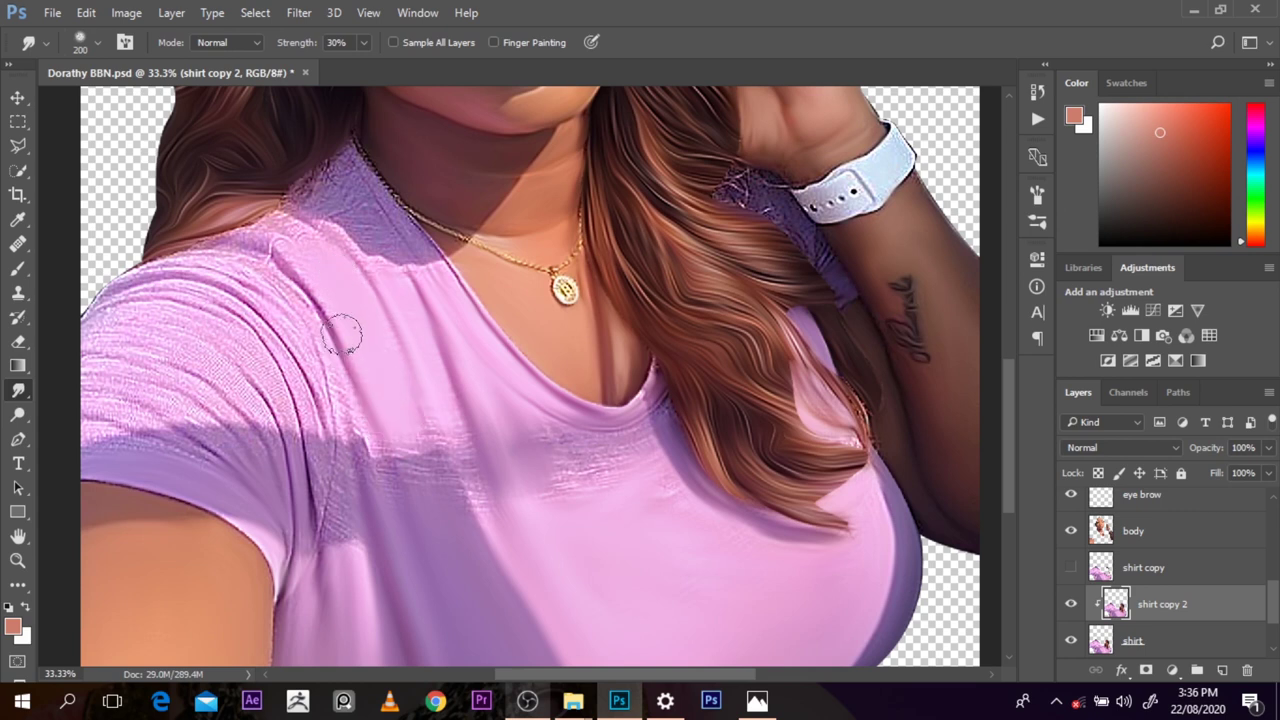
Step: Smudge the collar and shoulder fabric between the necklace and the hair with a brush of size 150 or smaller
key("bracketleft")
key("bracketleft")
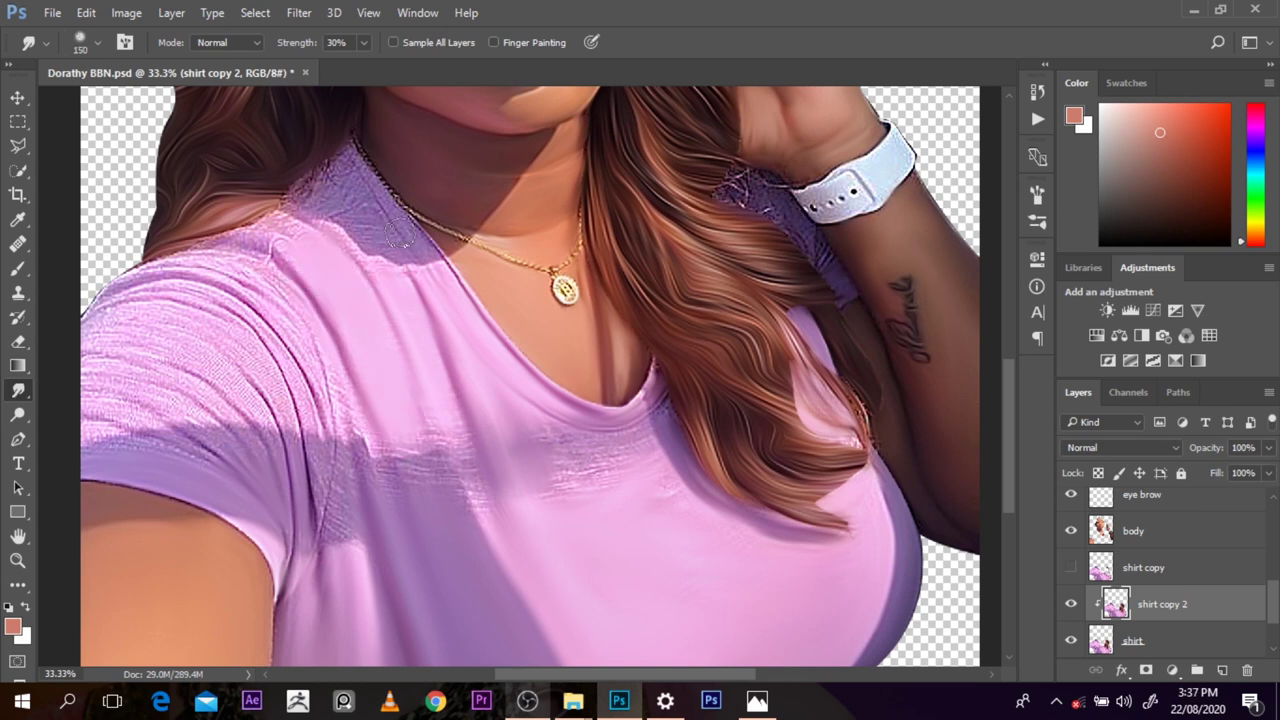
mouse_move(343, 183)
left_mouse_down()
mouse_move(326, 180)
mouse_move(358, 162)
left_mouse_up()
key("bracketleft")
mouse_move(296, 228)
left_mouse_down()
mouse_move(237, 240)
mouse_move(257, 261)
mouse_move(174, 262)
mouse_move(282, 299)
mouse_move(288, 238)
mouse_move(334, 236)
mouse_move(300, 205)
left_mouse_up()
Step: Smudge the shoulder and upper sleeve of the outstretched arm smooth along its folds with an enlarged brush
key("bracketright")
key("bracketright")
mouse_move(325, 378)
left_mouse_down()
mouse_move(290, 339)
mouse_move(301, 393)
mouse_move(241, 311)
mouse_move(182, 271)
mouse_move(121, 289)
left_mouse_up()
key("bracketleft")
key("bracketleft")
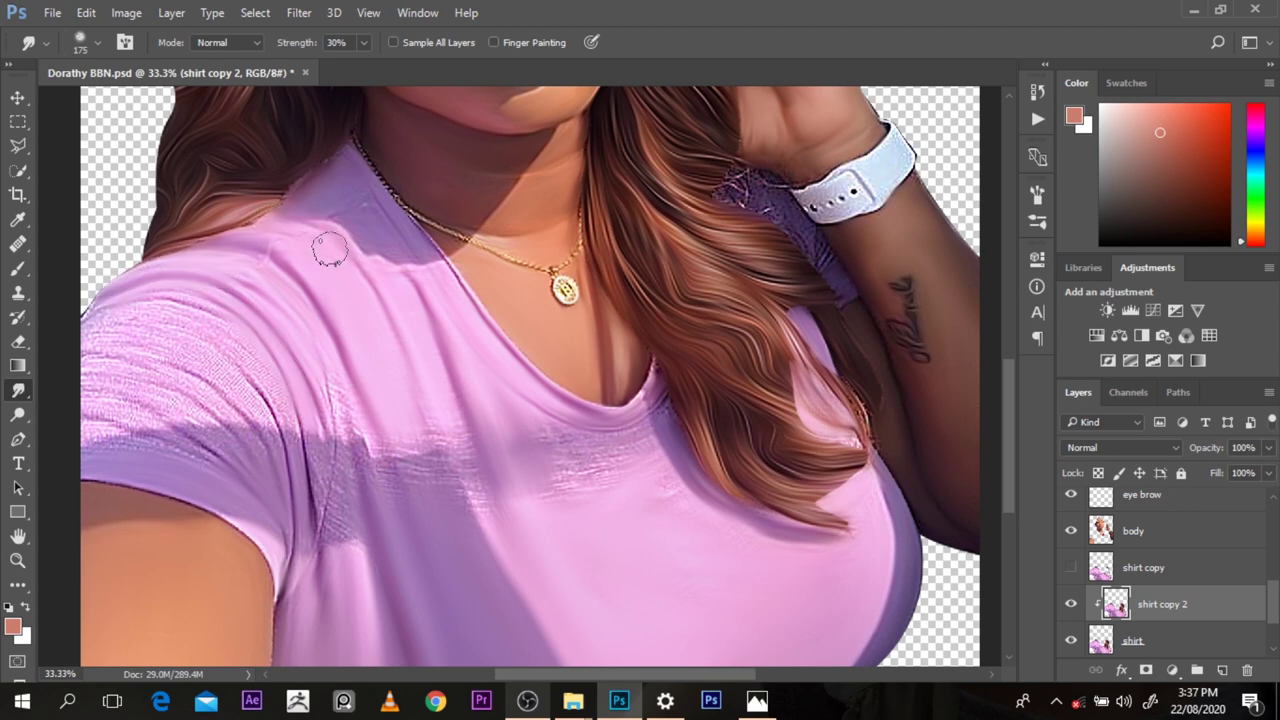
Step: Smudge the rest of the sleeve, the armpit folds and the shaded band beside them smooth
scroll(375, 245, "up", 1)
scroll(413, 220, "down", 1)
key("bracketright")
key("bracketright")
mouse_move(254, 420)
left_mouse_down()
mouse_move(135, 332)
mouse_move(199, 312)
mouse_move(204, 295)
mouse_move(291, 398)
mouse_move(102, 308)
mouse_move(155, 372)
mouse_move(201, 384)
mouse_move(121, 395)
mouse_move(132, 425)
mouse_move(120, 378)
mouse_move(92, 355)
mouse_move(157, 431)
mouse_move(202, 440)
mouse_move(88, 427)
mouse_move(320, 431)
mouse_move(301, 402)
mouse_move(181, 405)
mouse_move(117, 421)
mouse_move(117, 440)
mouse_move(275, 485)
mouse_move(354, 479)
mouse_move(369, 511)
mouse_move(325, 544)
mouse_move(329, 407)
mouse_move(348, 373)
mouse_move(360, 458)
mouse_move(387, 405)
left_mouse_up()
mouse_move(383, 452)
left_mouse_down()
mouse_move(255, 335)
mouse_move(292, 427)
mouse_move(238, 398)
mouse_move(155, 382)
mouse_move(336, 421)
mouse_move(440, 425)
mouse_move(424, 445)
mouse_move(406, 417)
mouse_move(447, 423)
left_mouse_up()
key("[")
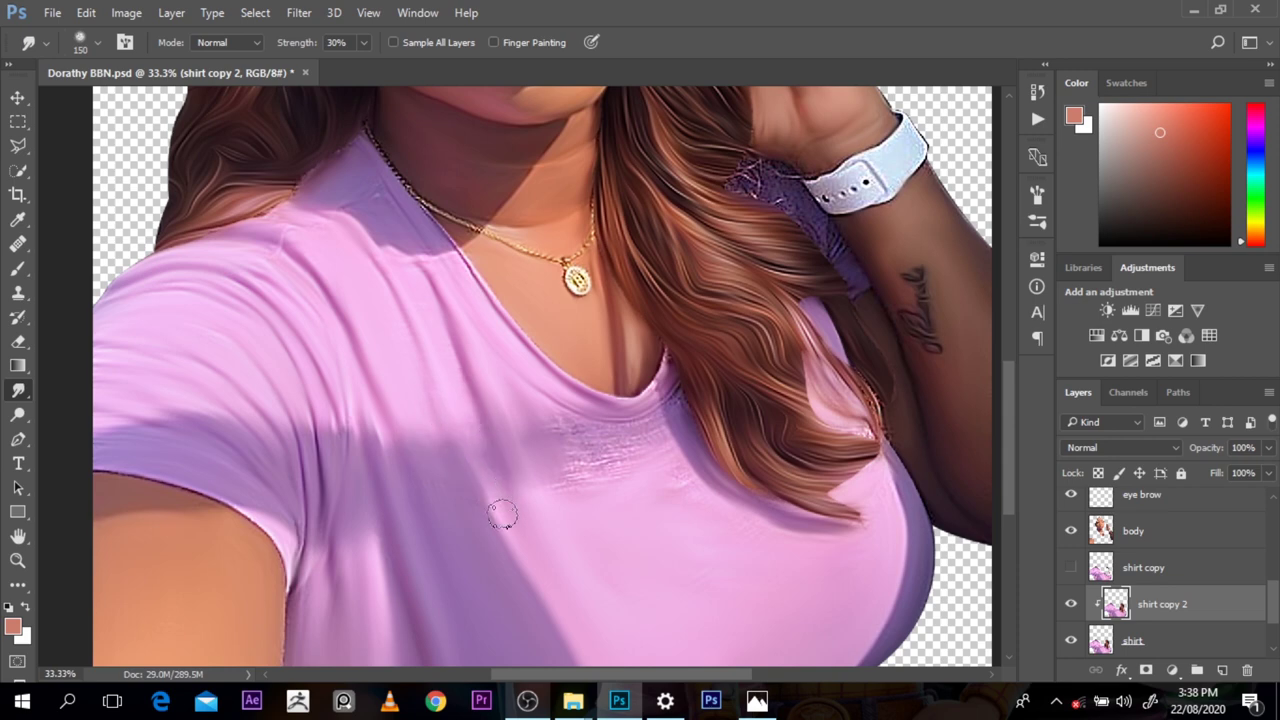
left_click_drag(372, 434, 356, 404)
Step: Smudge the remaining textured patch below the neckline and the purple sleeve behind the hair with a size 150 brush
key("h")
left_click_drag(335, 319, 590, 460)
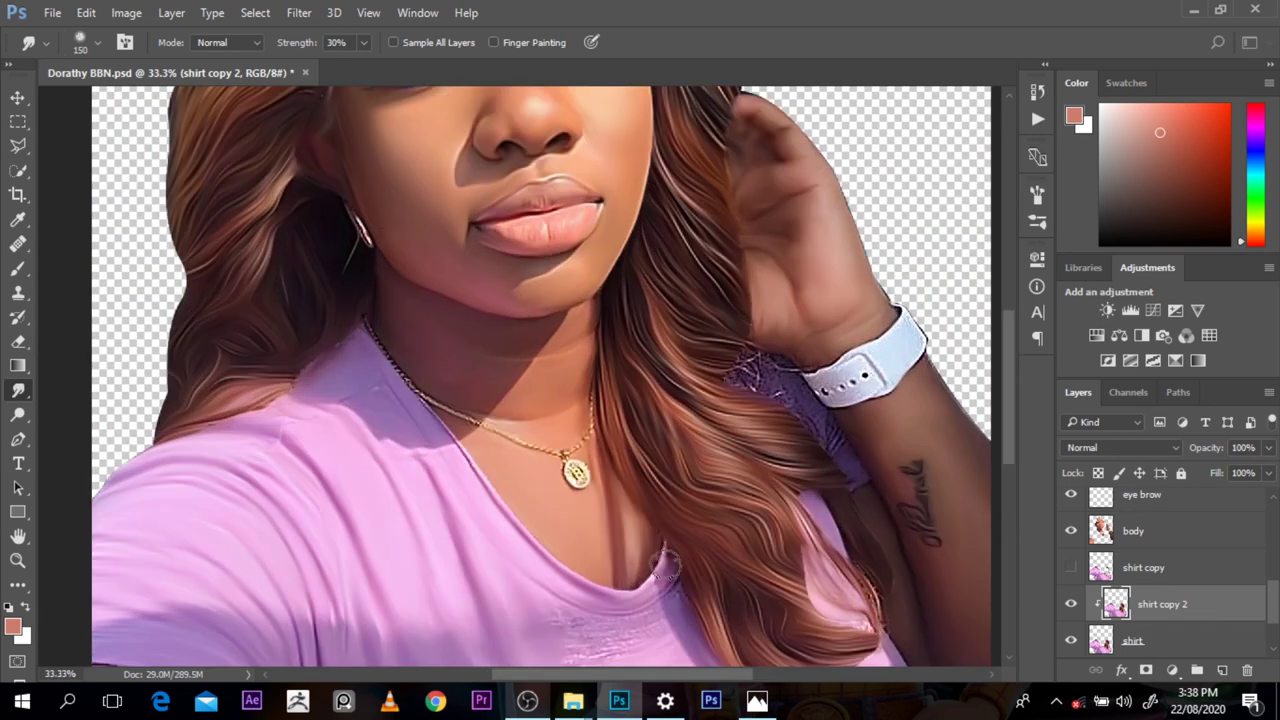
left_click_drag(666, 565, 666, 342)
mouse_move(611, 449)
left_mouse_down()
mouse_move(554, 401)
mouse_move(609, 437)
mouse_move(546, 445)
mouse_move(606, 400)
mouse_move(660, 411)
mouse_move(681, 375)
mouse_move(670, 368)
mouse_move(627, 418)
left_mouse_up()
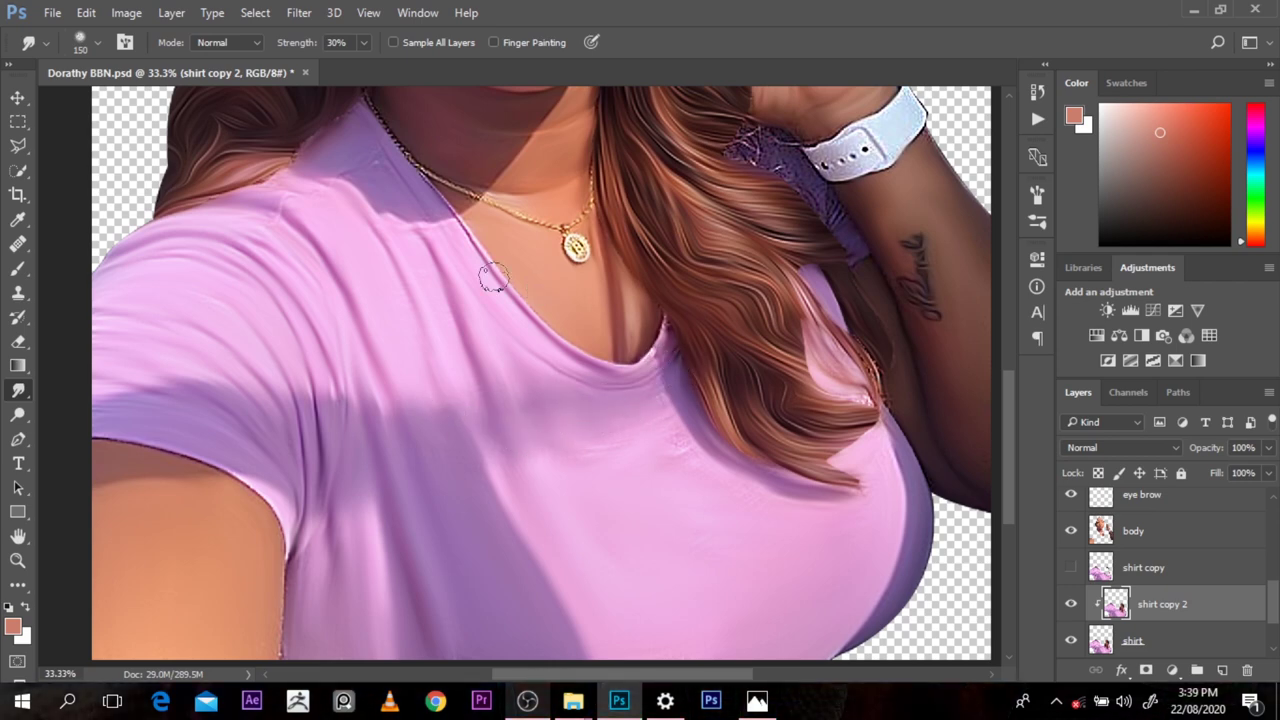
left_click_drag(750, 152, 803, 171)
scroll(989, 290, "up", 5)
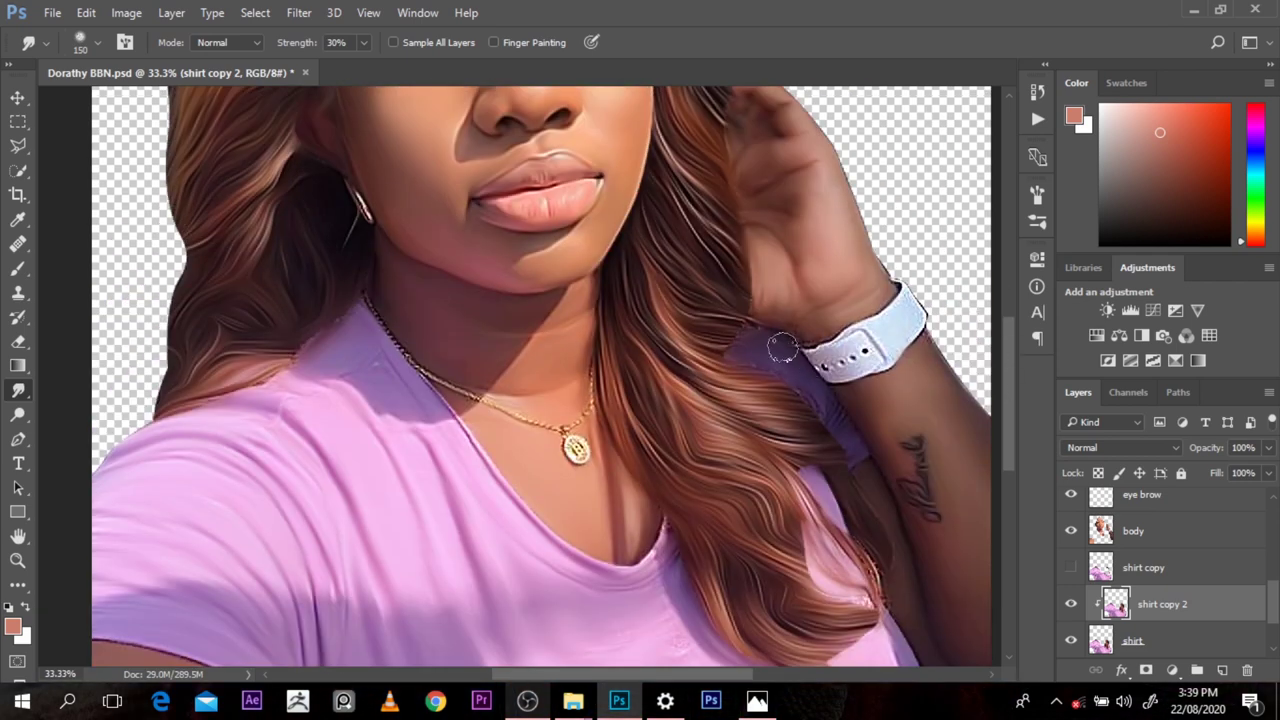
Step: Load the watch layer's outline as a selection, smudge the watch smooth with a size 90 brush, and deselect
scroll(1143, 560, "up", 3)
left_click(1143, 505)
left_click_drag(1270, 555, 1270, 586)
left_click(1104, 590, "ctrl")
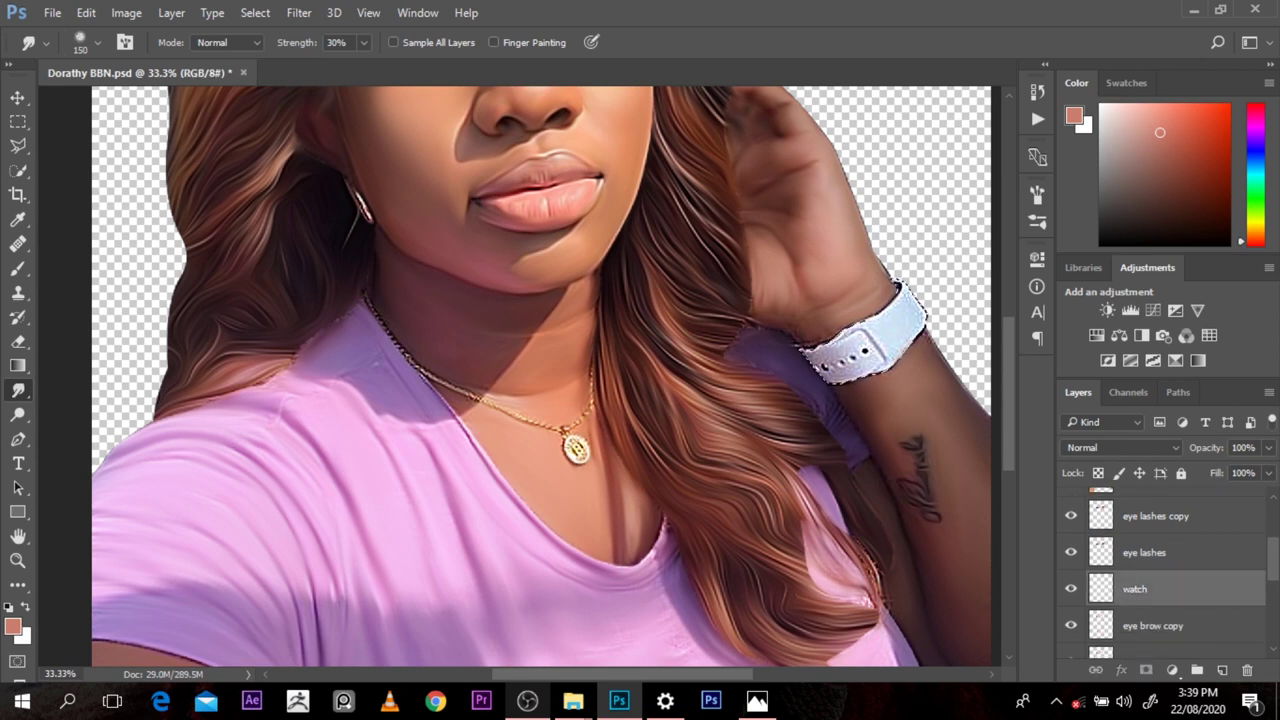
key("bracketleft")
key("bracketleft")
key("bracketleft")
mouse_move(888, 344)
left_mouse_down()
mouse_move(898, 312)
mouse_move(917, 315)
mouse_move(897, 309)
mouse_move(854, 342)
mouse_move(876, 360)
mouse_move(873, 345)
mouse_move(840, 361)
mouse_move(864, 379)
mouse_move(880, 339)
left_mouse_up()
key("ctrl+d")
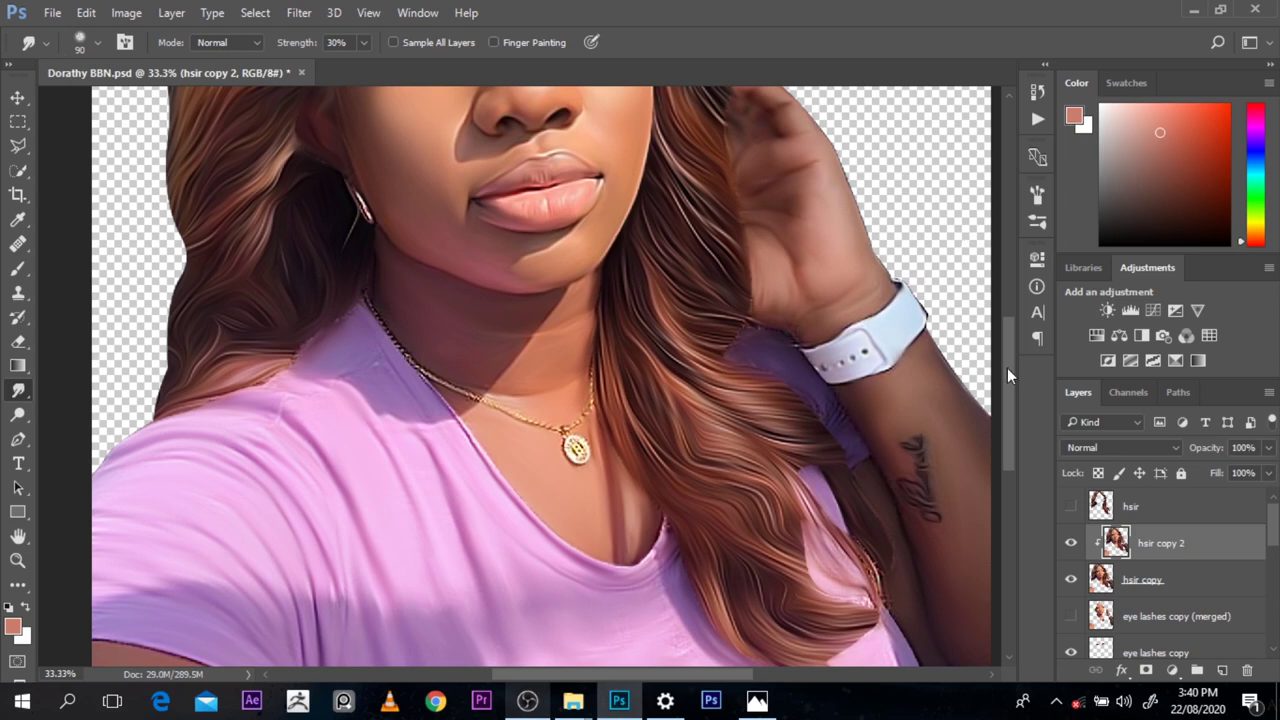
Step: Examine the whole smudged portrait, including the face, hair, hand and shirt
left_click_drag(1007, 368, 1012, 314)
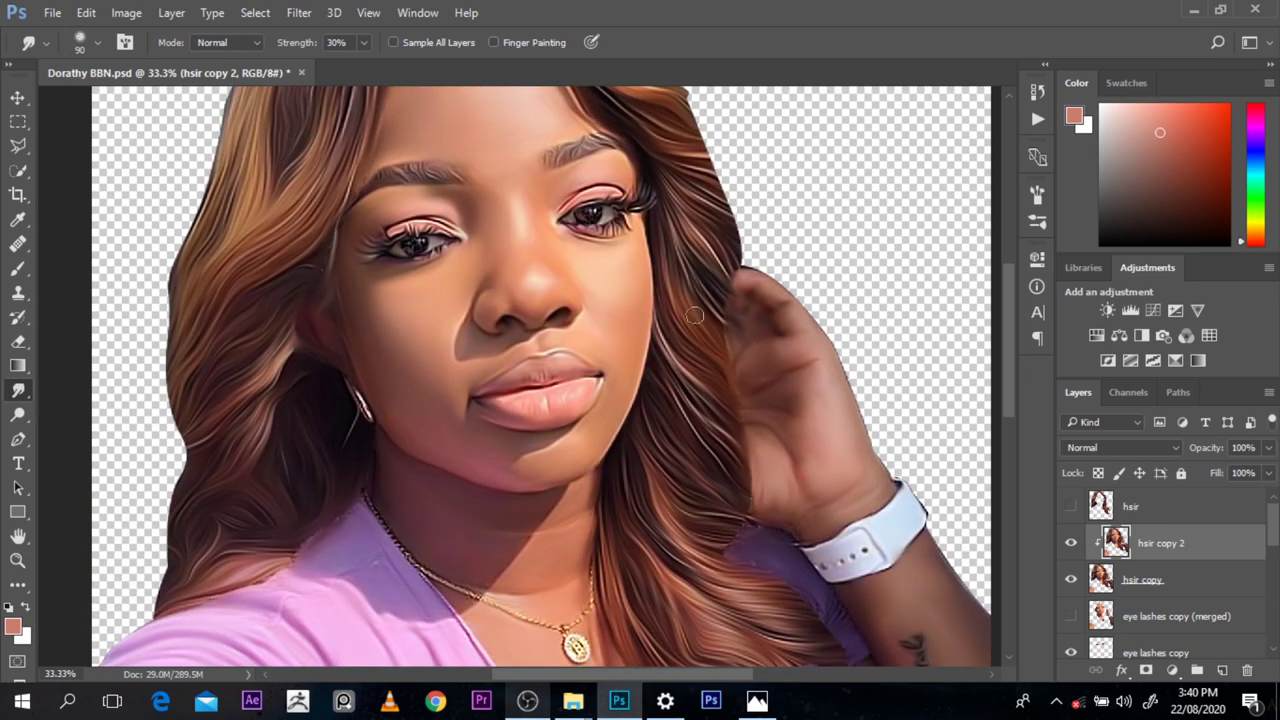
key("ctrl+minus")
key("ctrl+minus")
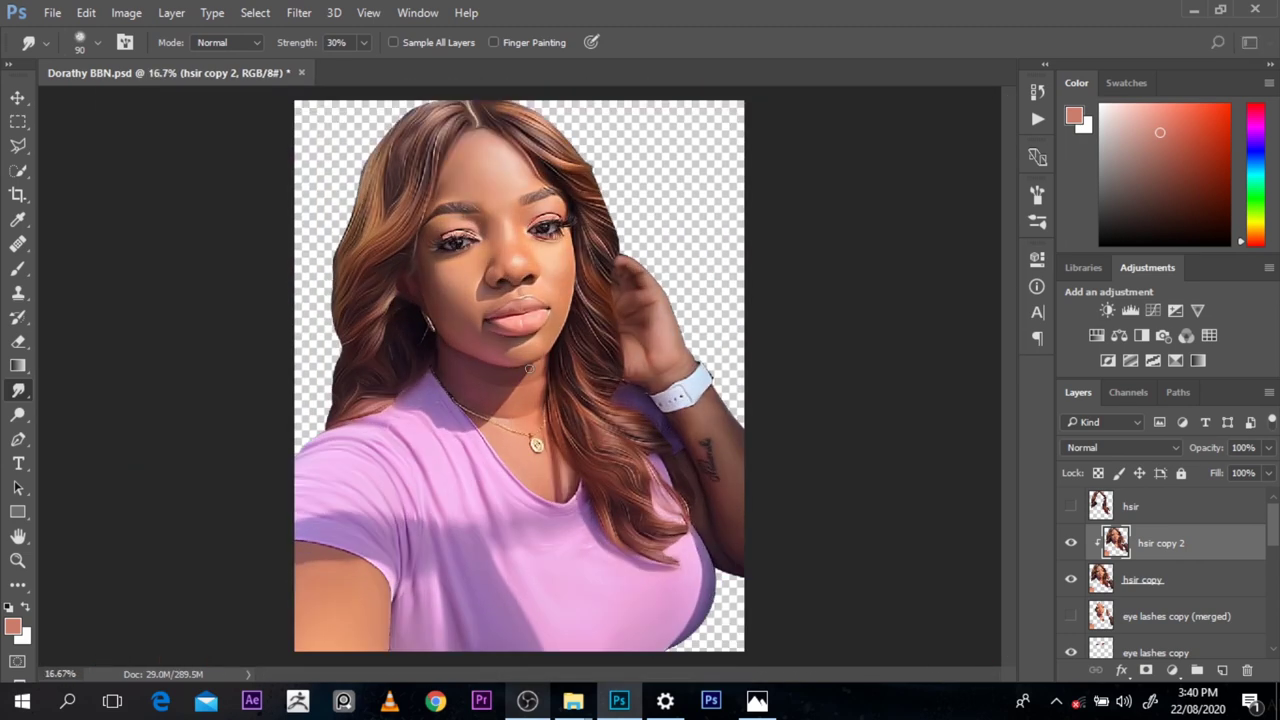
key("ctrl+minus")
left_click(545, 366, "ctrl")
left_click(545, 366, "ctrl")
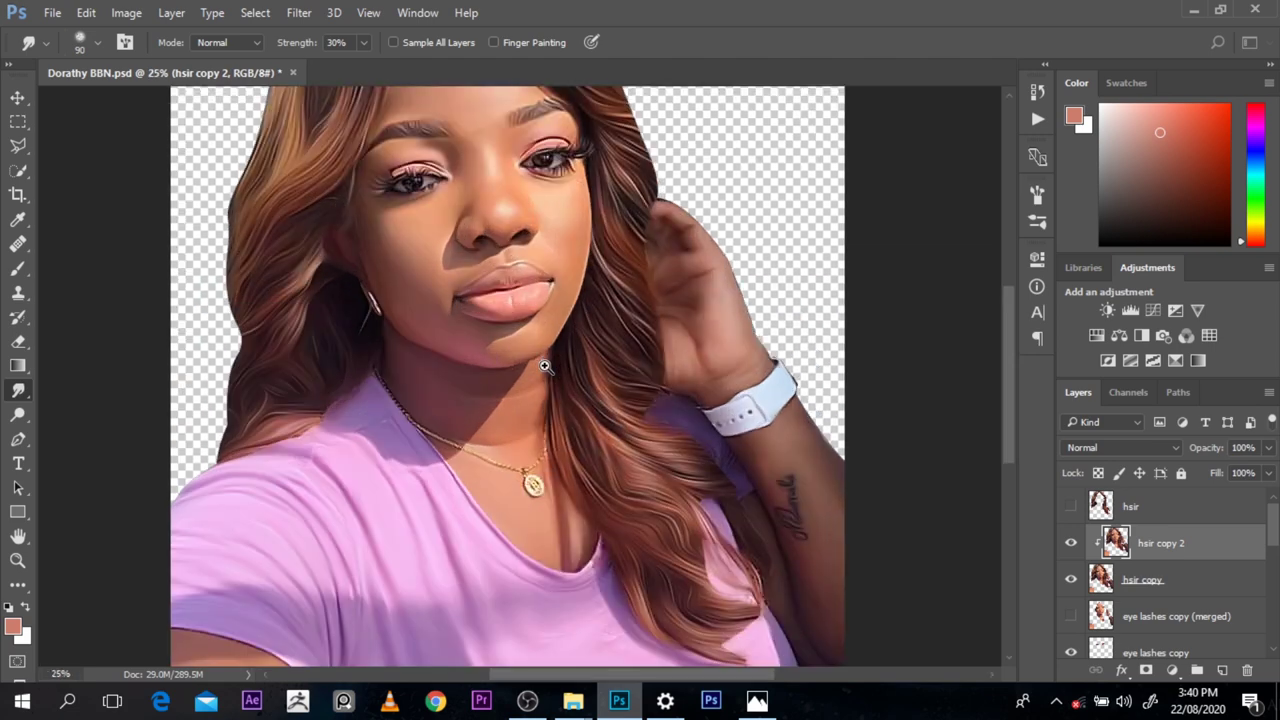
scroll(1014, 424, "down", 2)
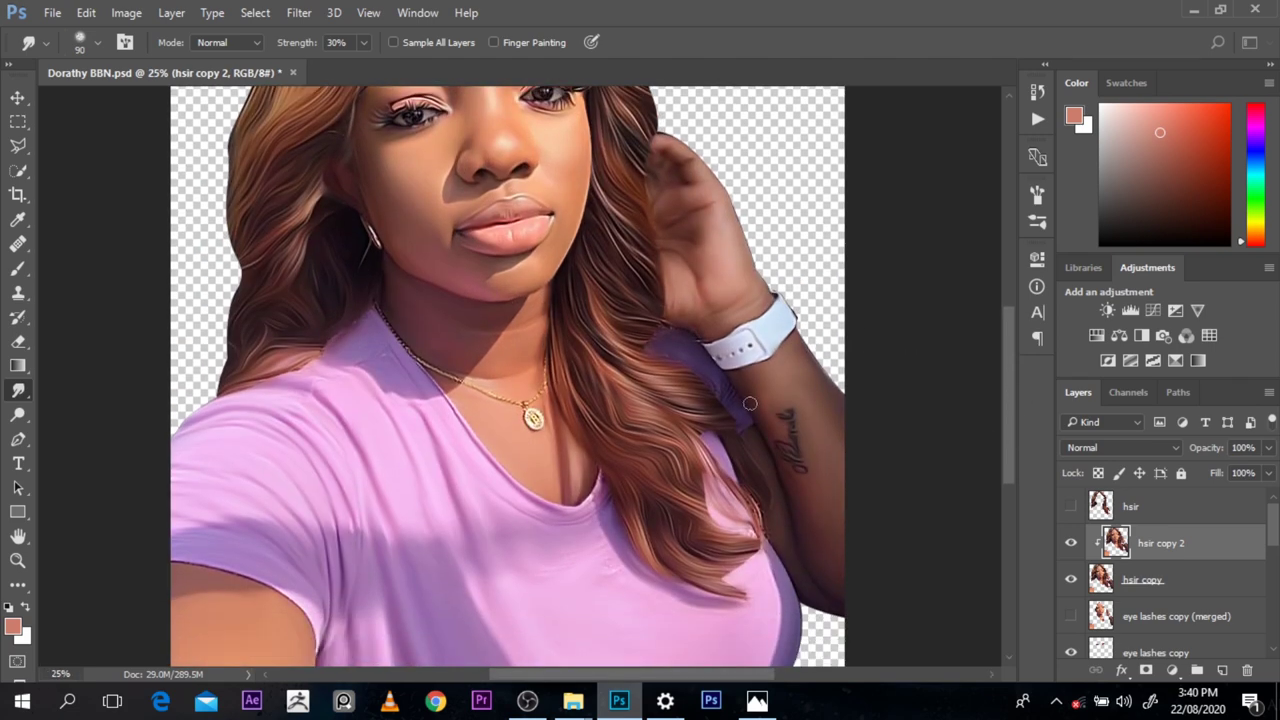
Step: Smudge the purple sleeve behind the hair and the shirt near the neckline on the shirt copy 2 layer with a size 125 brush
scroll(746, 401, "up", 1)
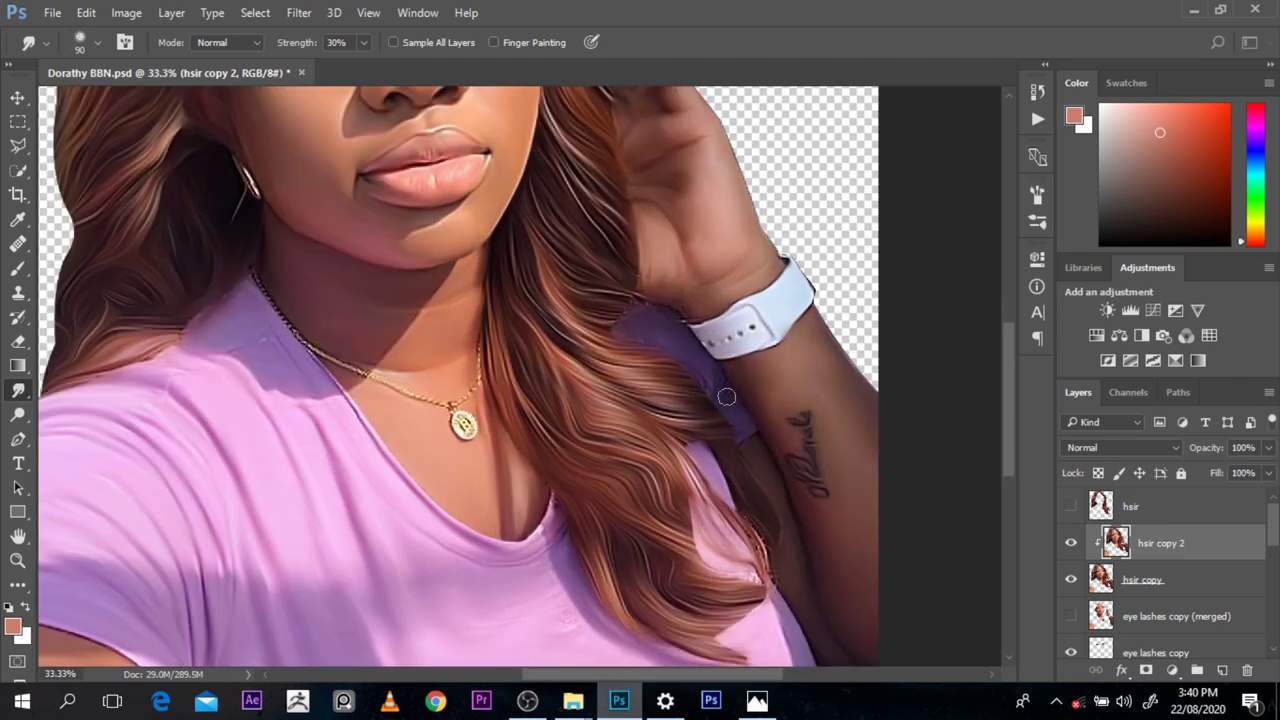
left_click(700, 384, "ctrl")
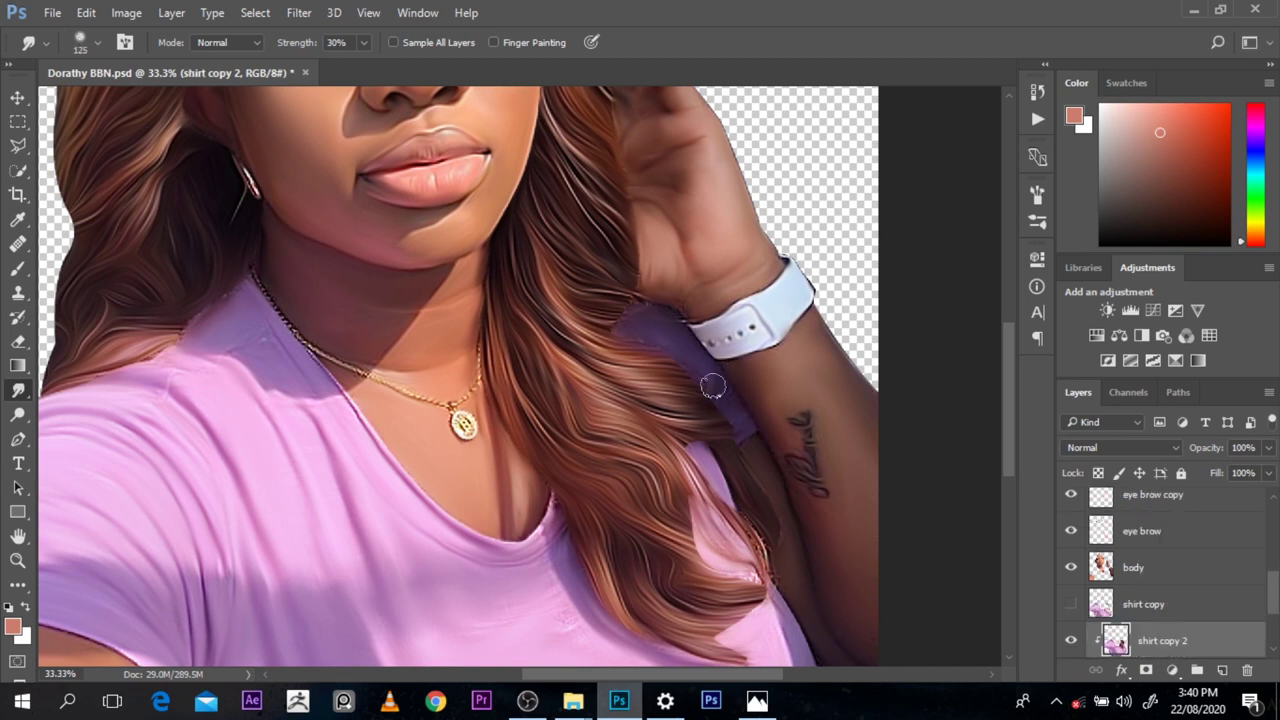
mouse_move(563, 505)
left_mouse_down()
mouse_move(528, 552)
mouse_move(456, 540)
left_mouse_up()
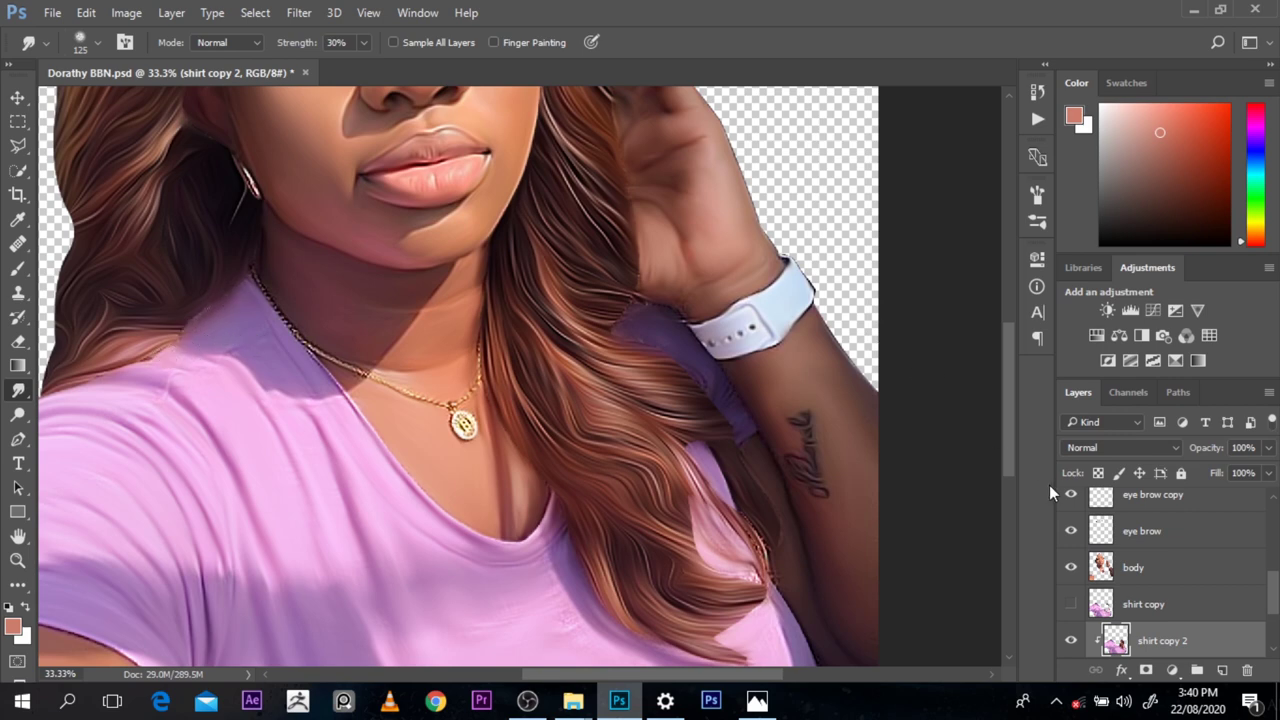
Step: Smudge the skin at the inner corner of the eye nearer the raised hand on the hsir copy 2 layer, using a size 70 brush
left_click_drag(1010, 463, 1006, 399)
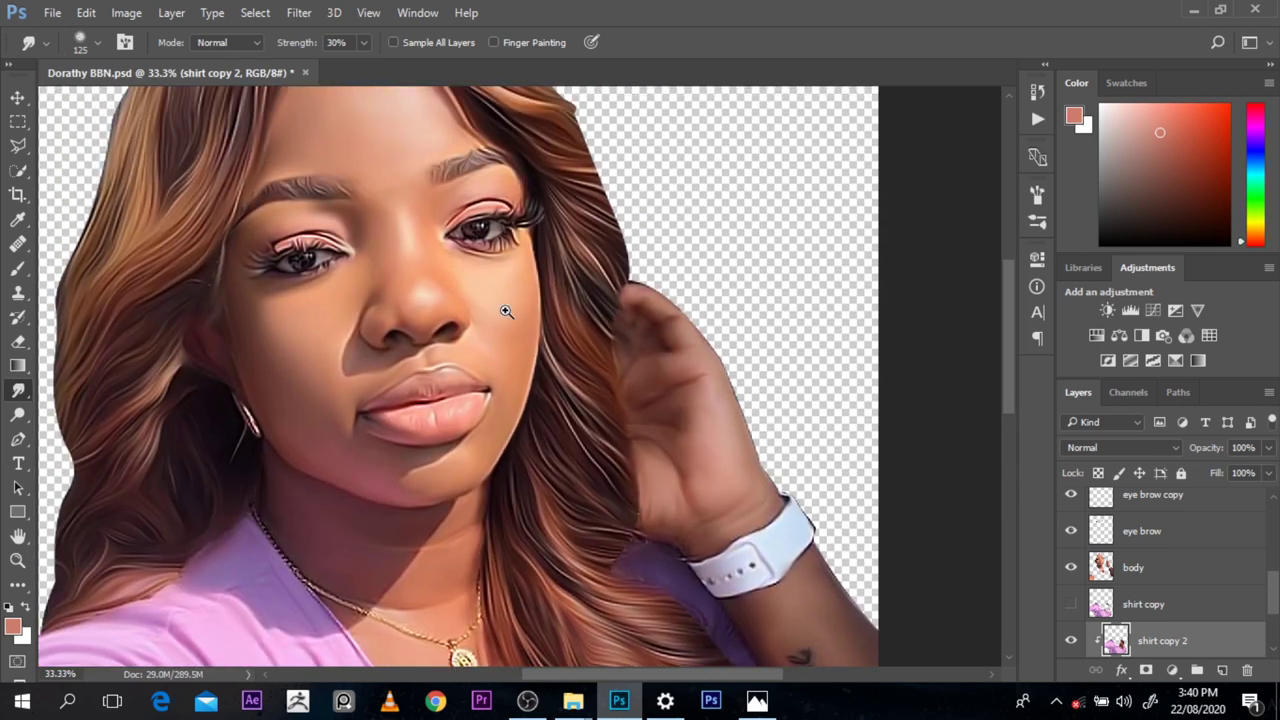
left_click(506, 311, "ctrl")
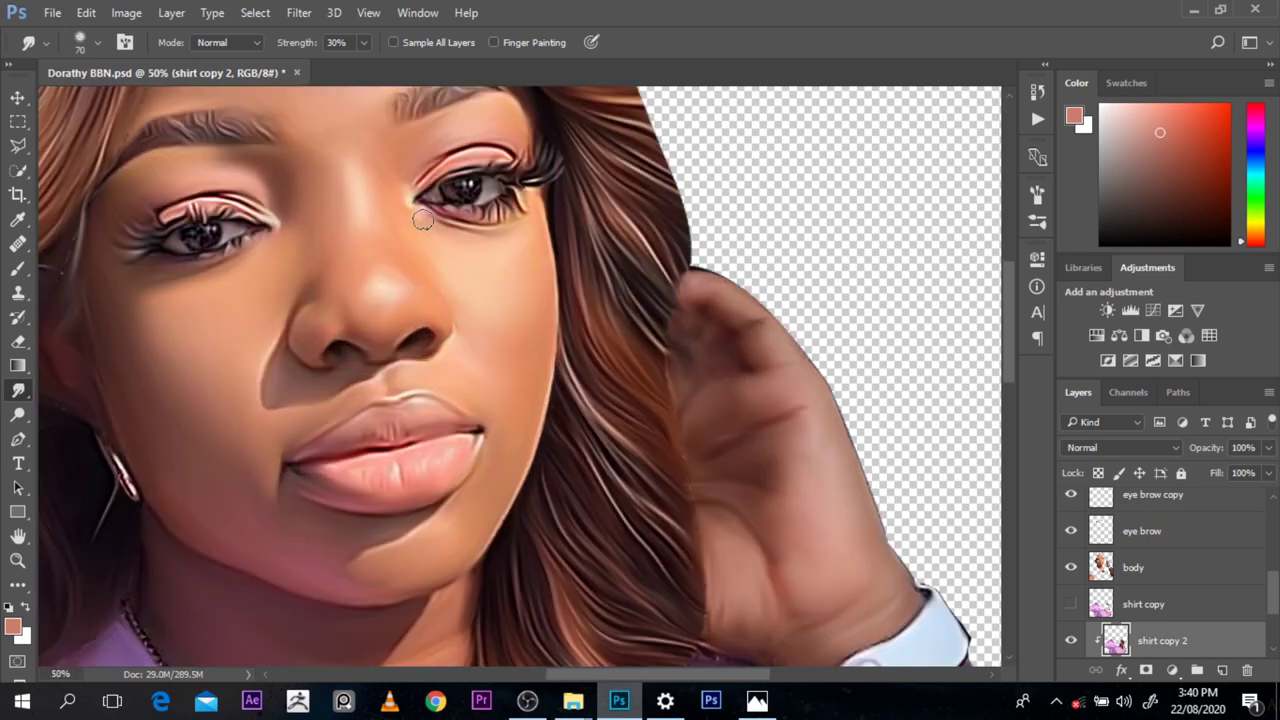
left_click(415, 161, "ctrl")
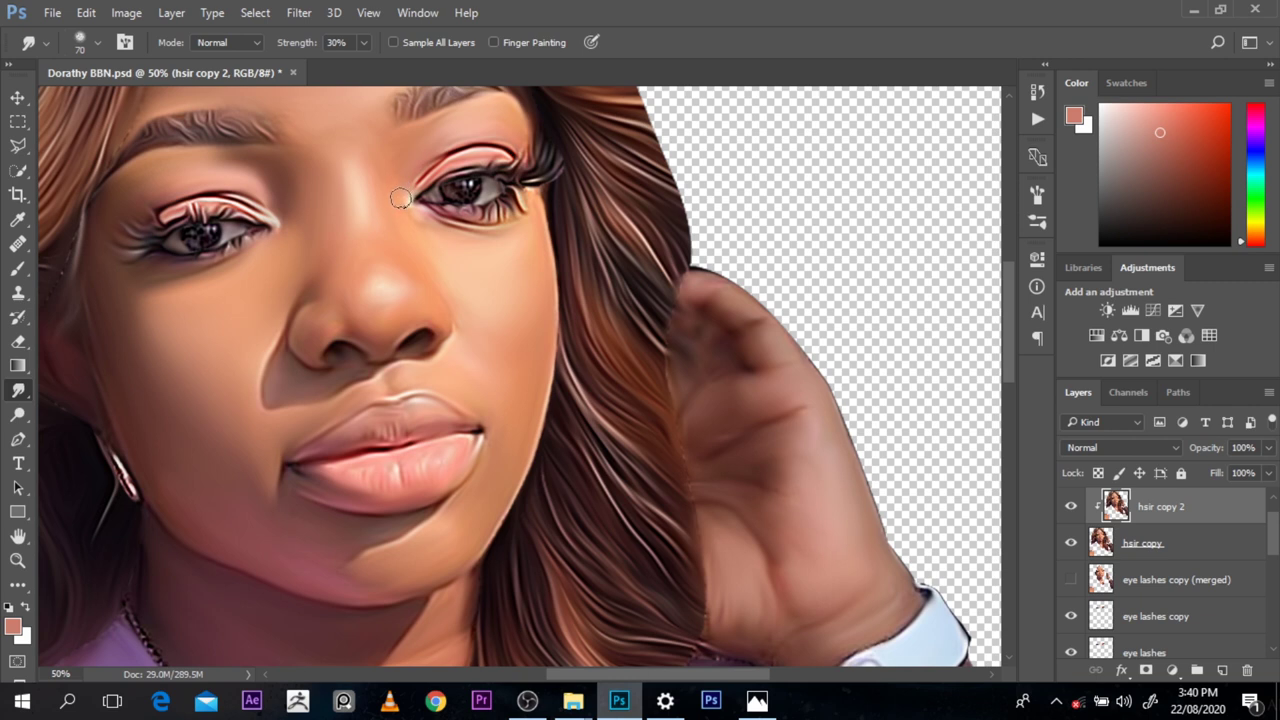
left_click_drag(417, 219, 427, 214)
Step: Add a new layer clipped above hsir copy 2 and trace the eyeball nearer the raised hand with the Pen tool
key("p")
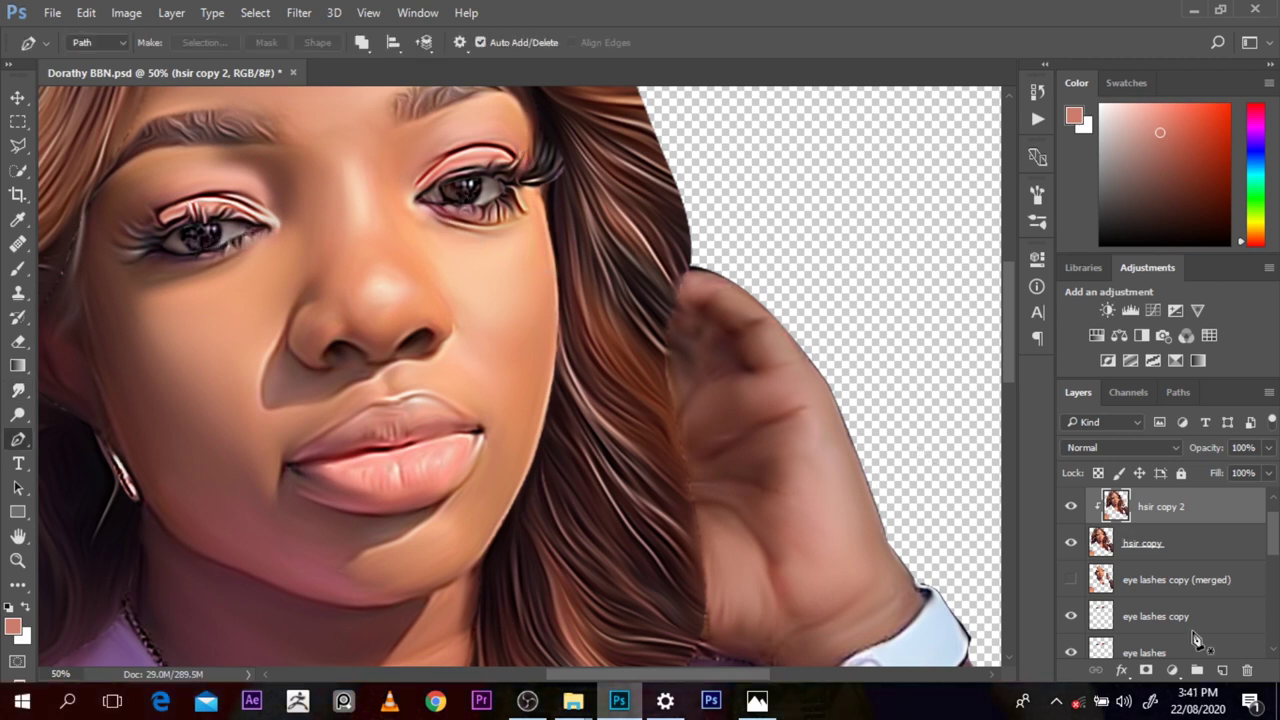
left_click(1222, 670)
left_click(1152, 518, "alt")
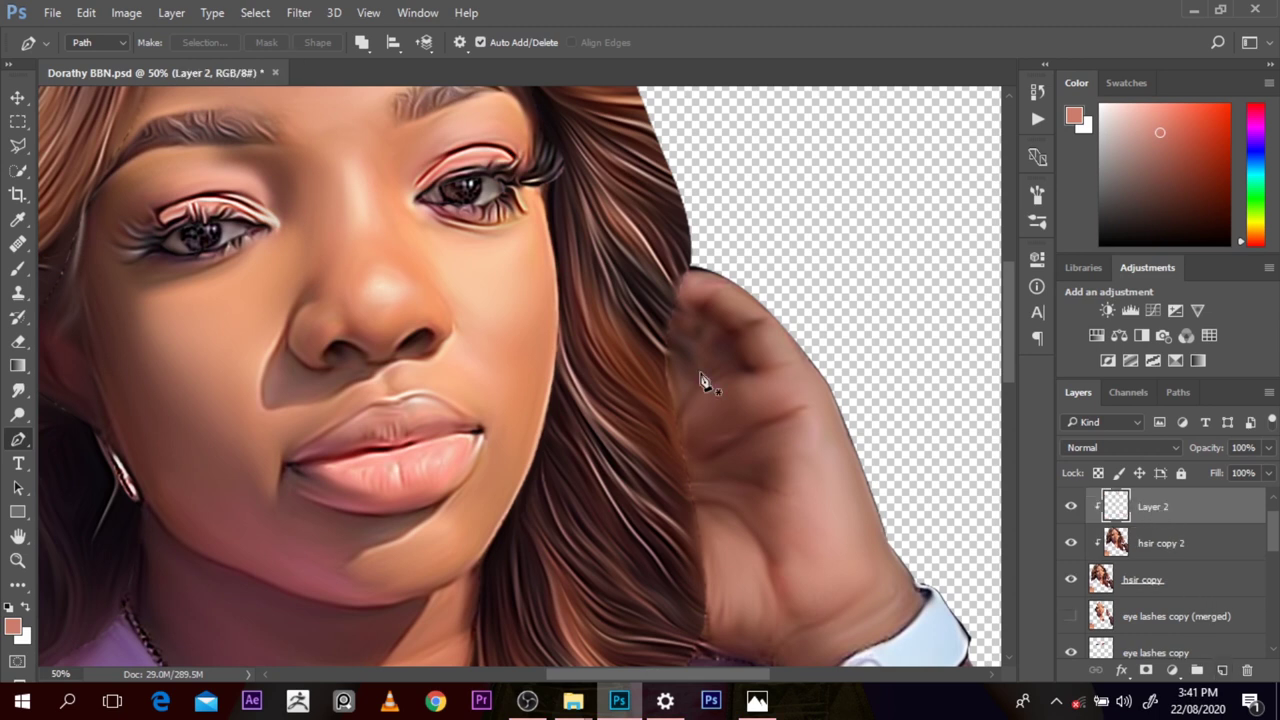
left_click(415, 198)
left_click_drag(445, 202, 451, 176)
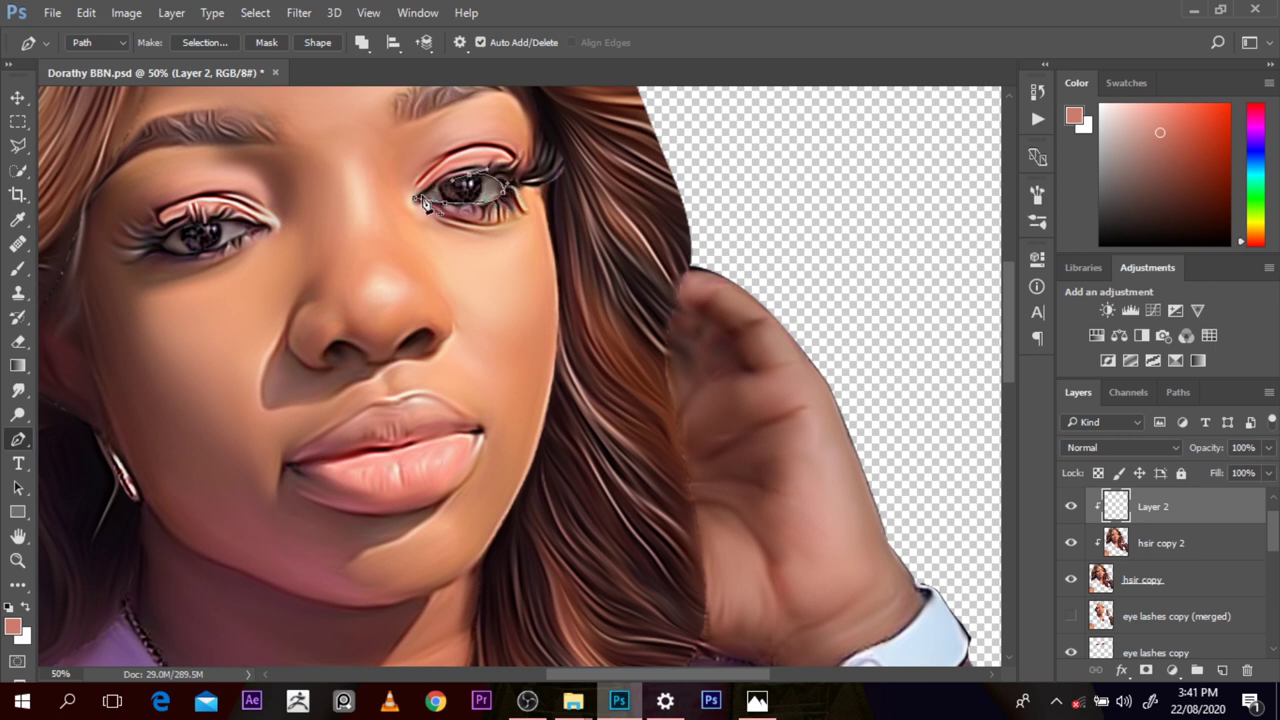
left_click(416, 198)
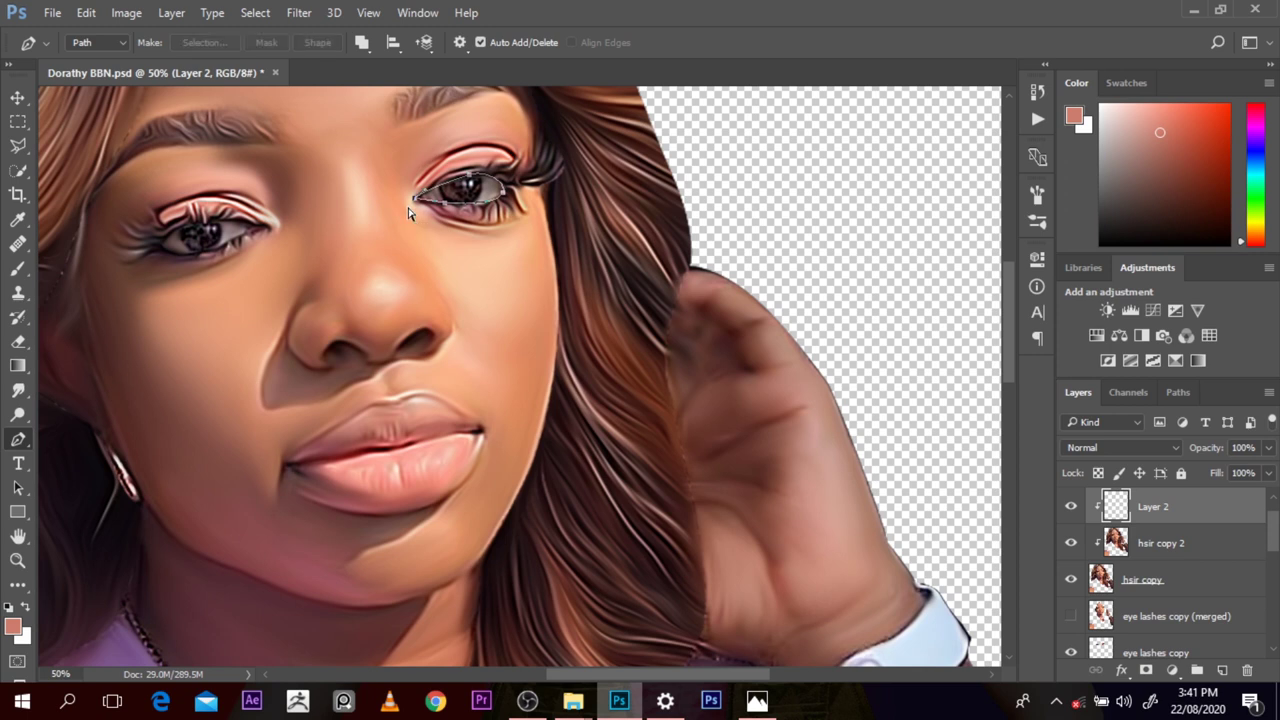
Step: Convert the traced eyeball path to a selection and fill it with a near-white colour of blue hue on Layer 2
key("ctrl+Return")
key("b")
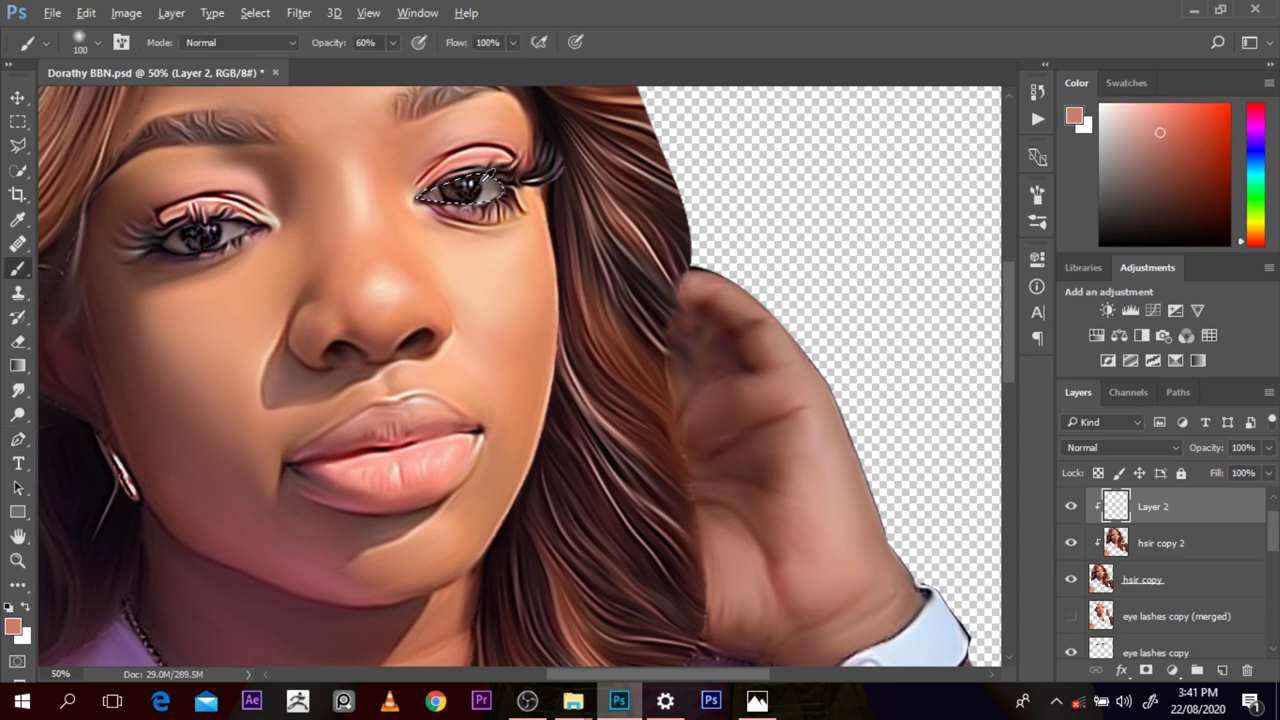
scroll(1014, 366, "down", 3)
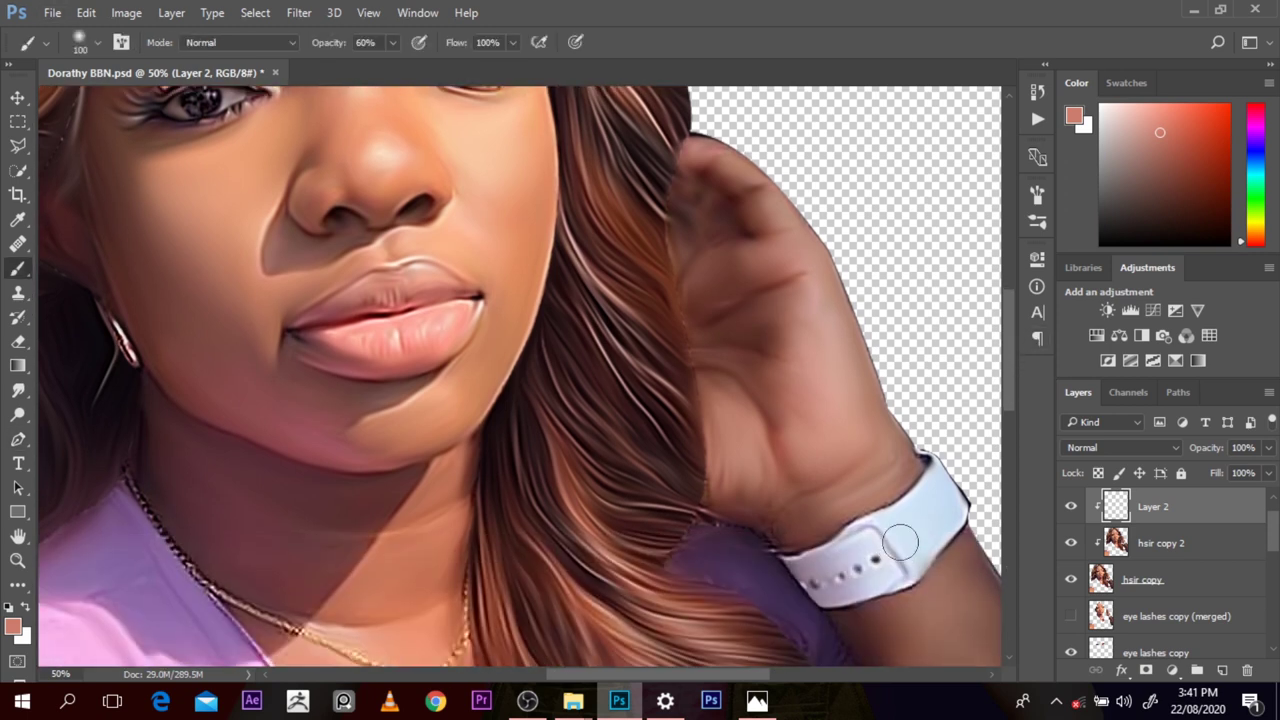
left_click_drag(1014, 366, 1003, 330)
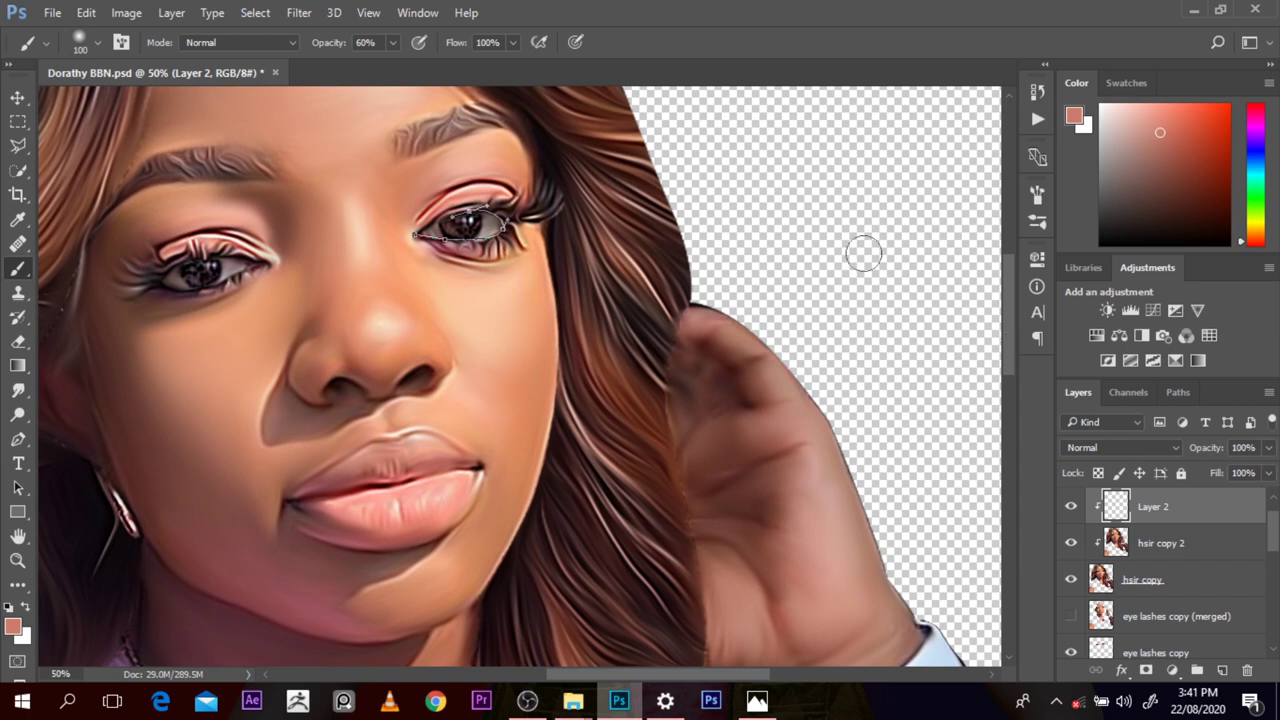
key("p")
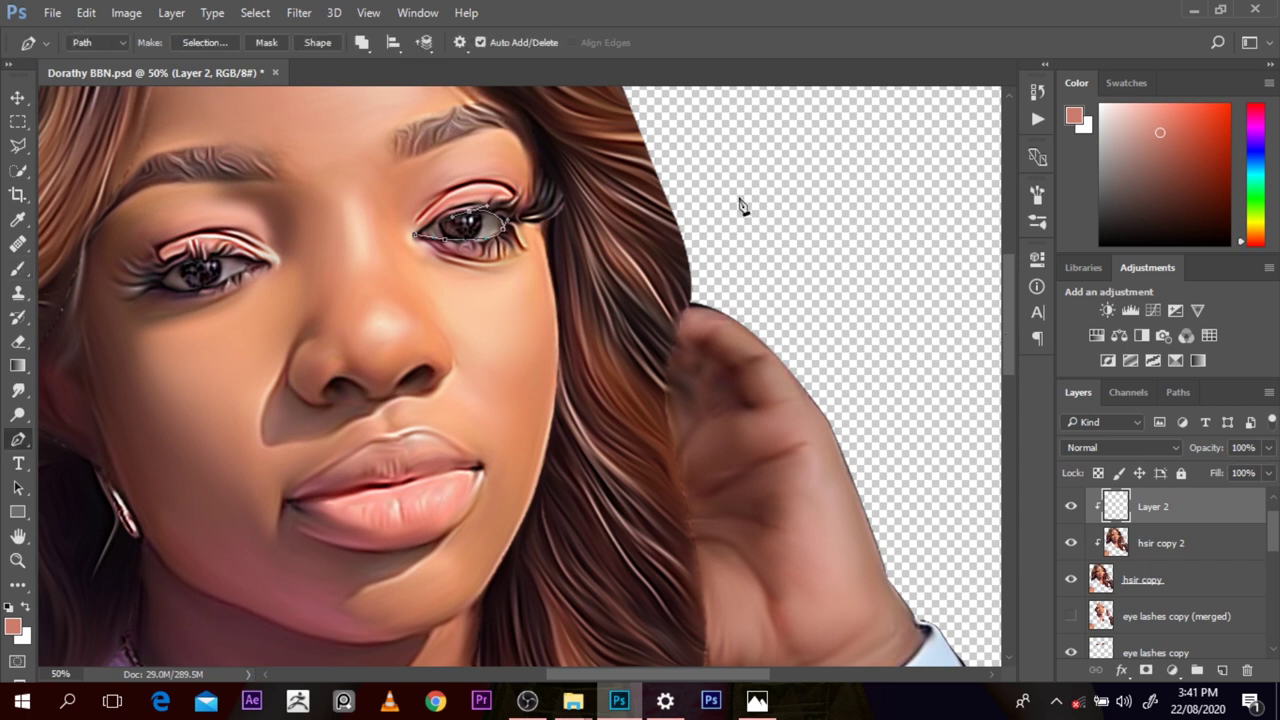
left_click(416, 237)
key("ctrl+Return")
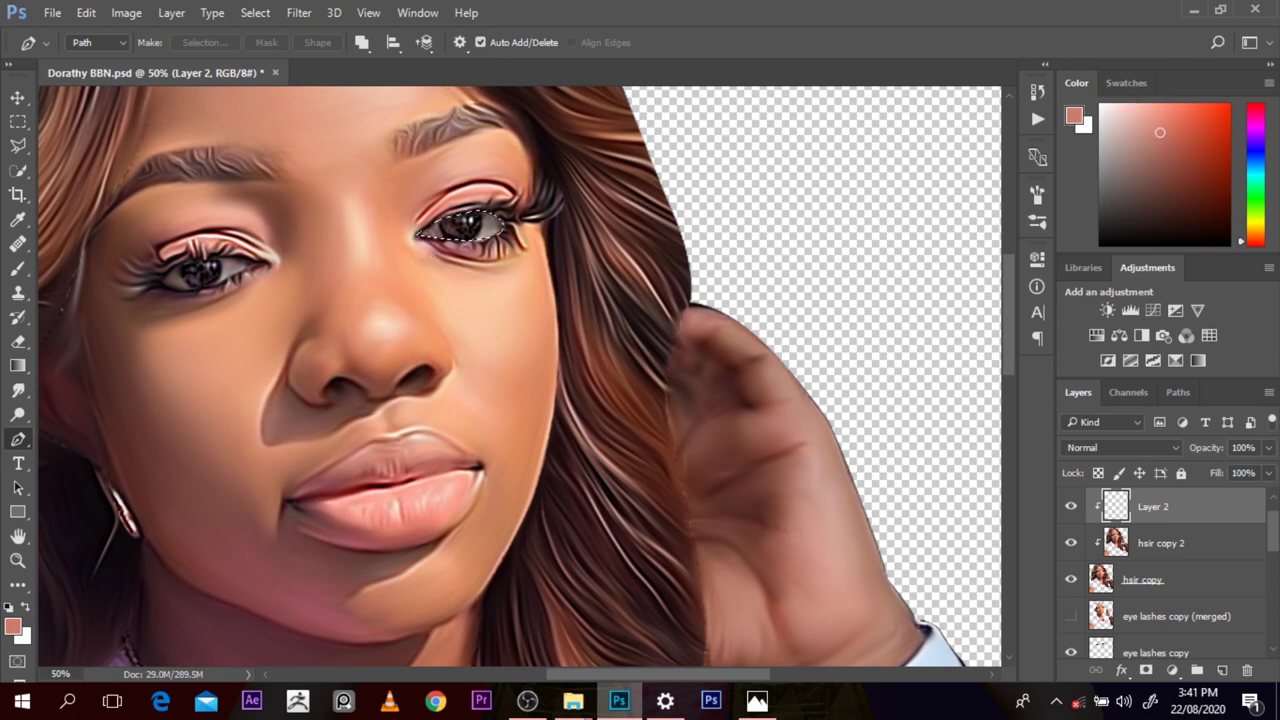
left_click(1259, 147)
left_click(1100, 115)
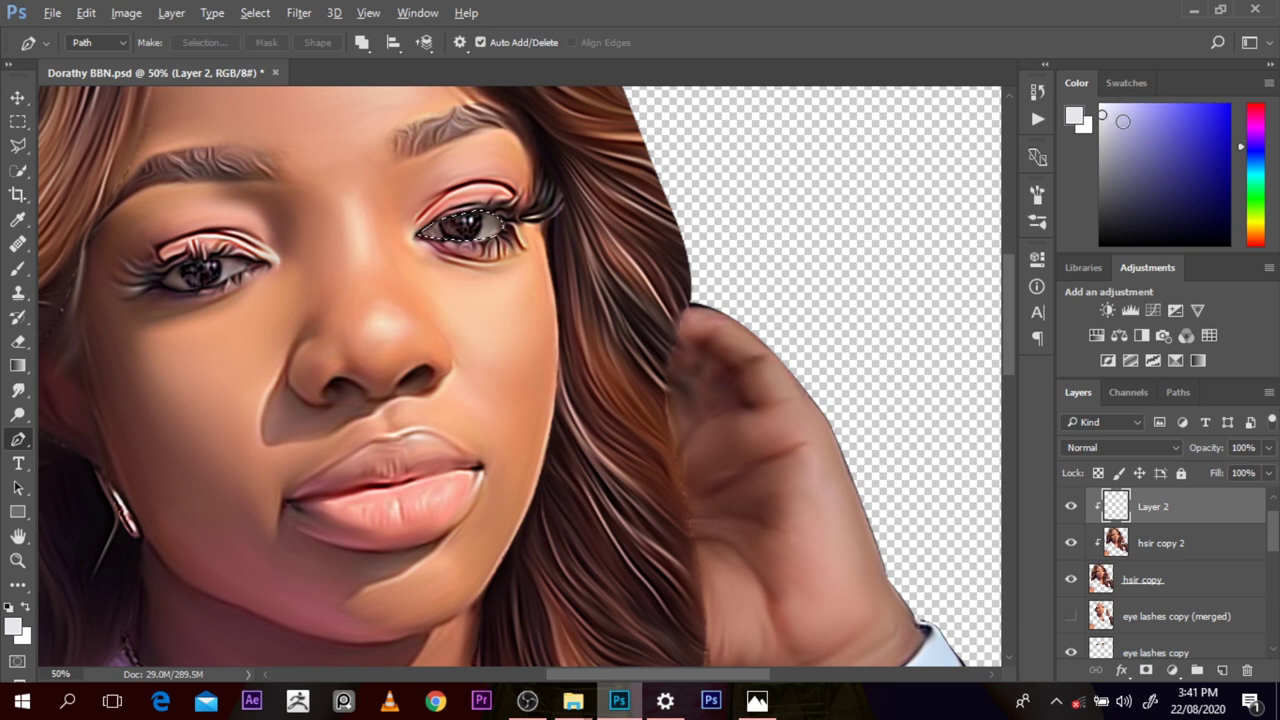
key("alt+BackSpace")
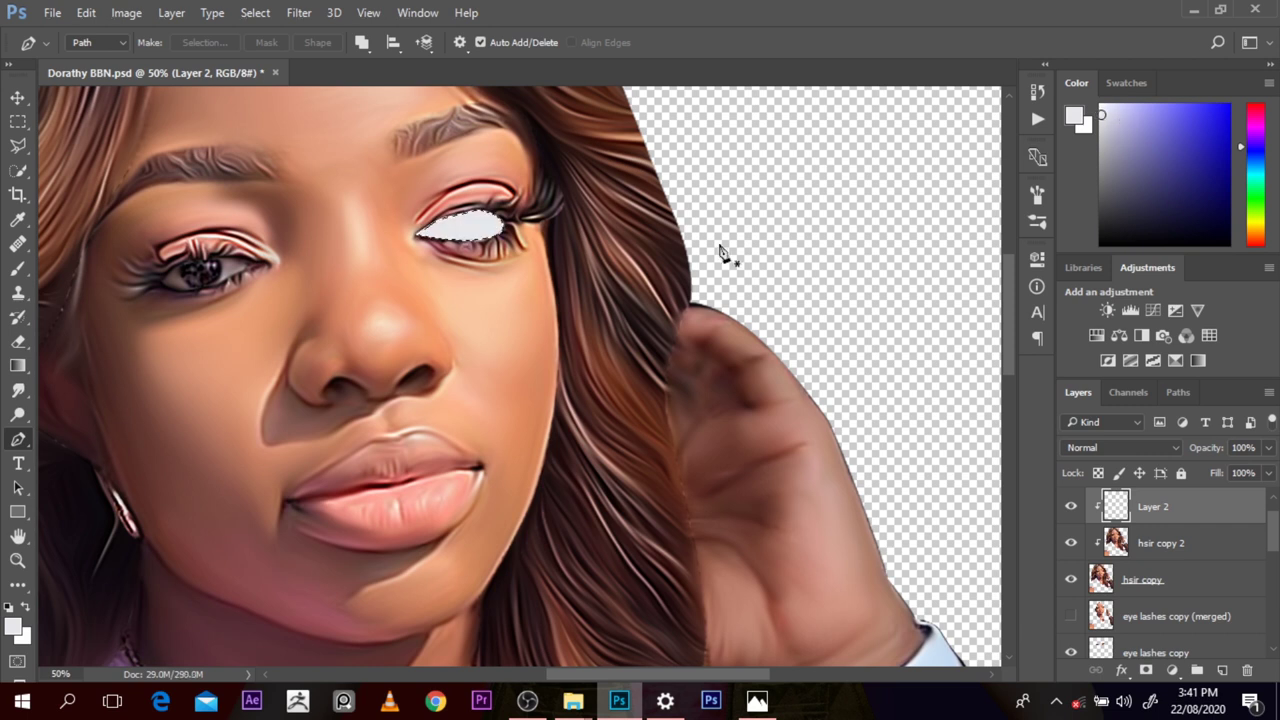
Step: Trace the other eyeball with the Pen tool, convert the path to a selection and fill it with the same near-white colour
left_click(162, 283)
left_click_drag(192, 290, 209, 286)
left_click(266, 268)
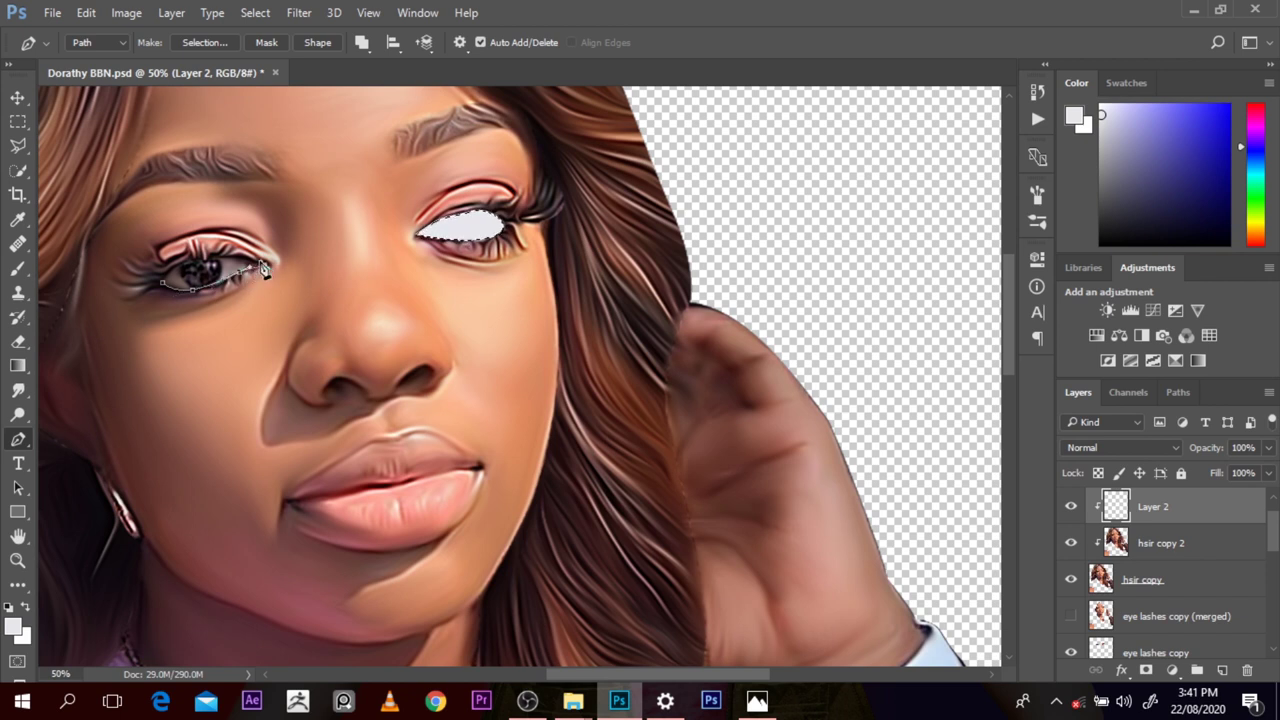
left_click_drag(240, 258, 228, 255)
left_click_drag(163, 283, 155, 307)
key("ctrl+Return")
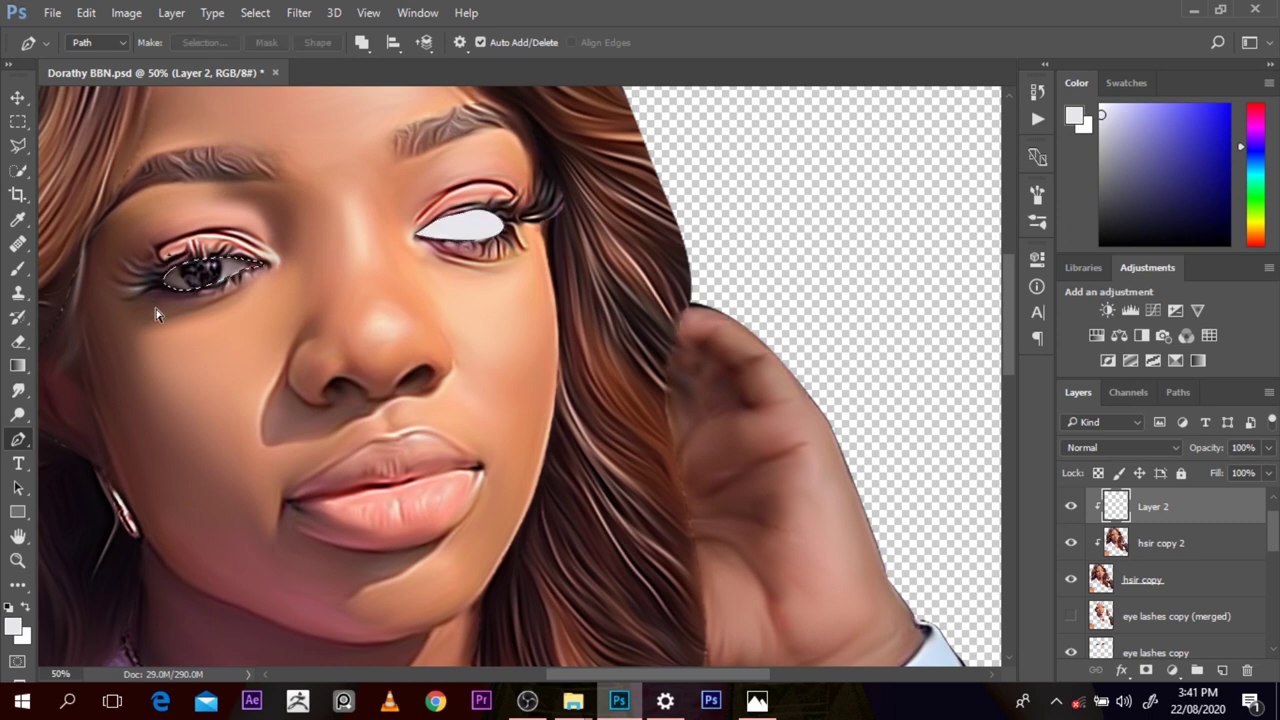
key("alt+BackSpace")
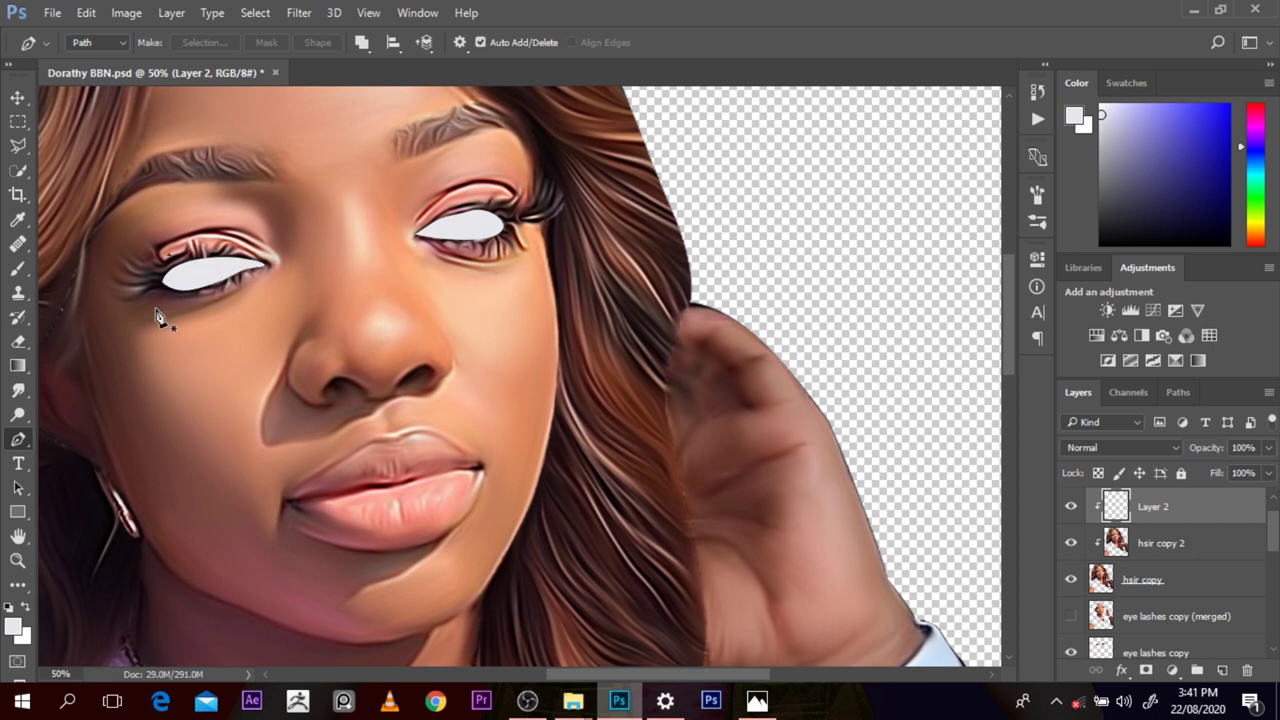
key("alt+BackSpace")
Step: Set Layer 2's blend mode to Color and compare the eyes with the layer hidden and shown, keeping it clipped
left_click(1077, 446)
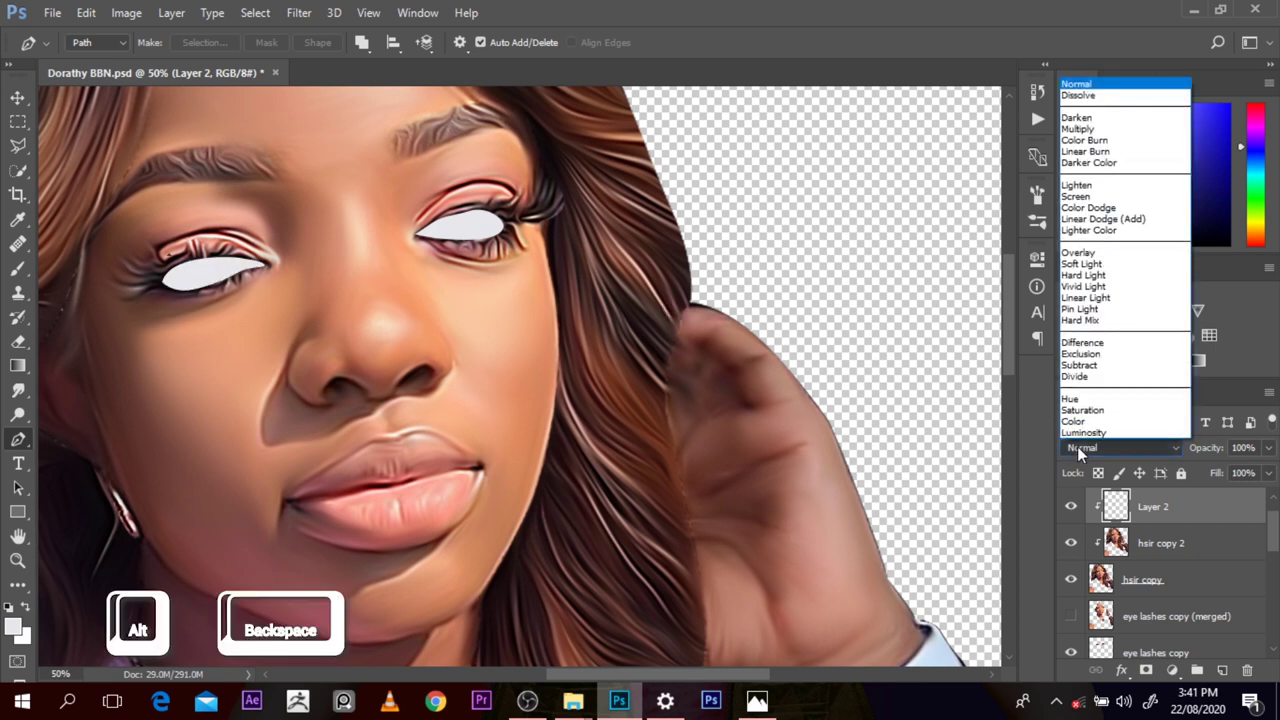
left_click(1081, 424)
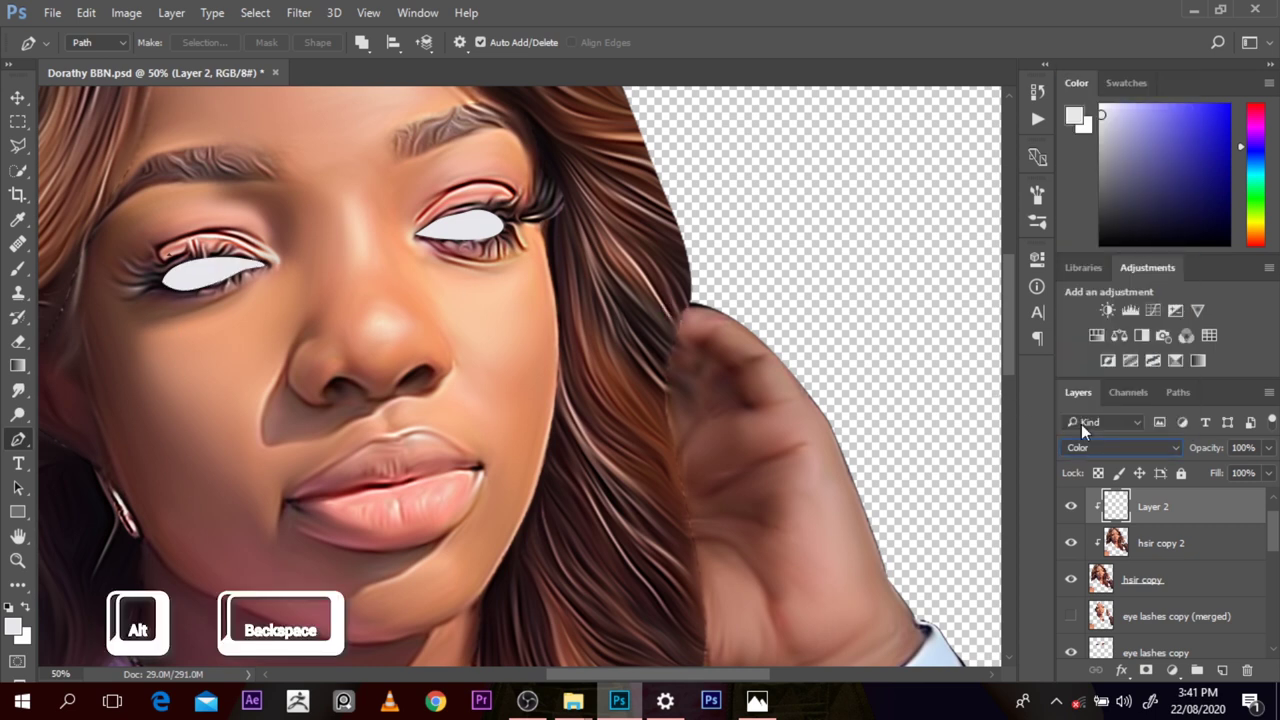
left_click(1069, 508)
left_click(1070, 507)
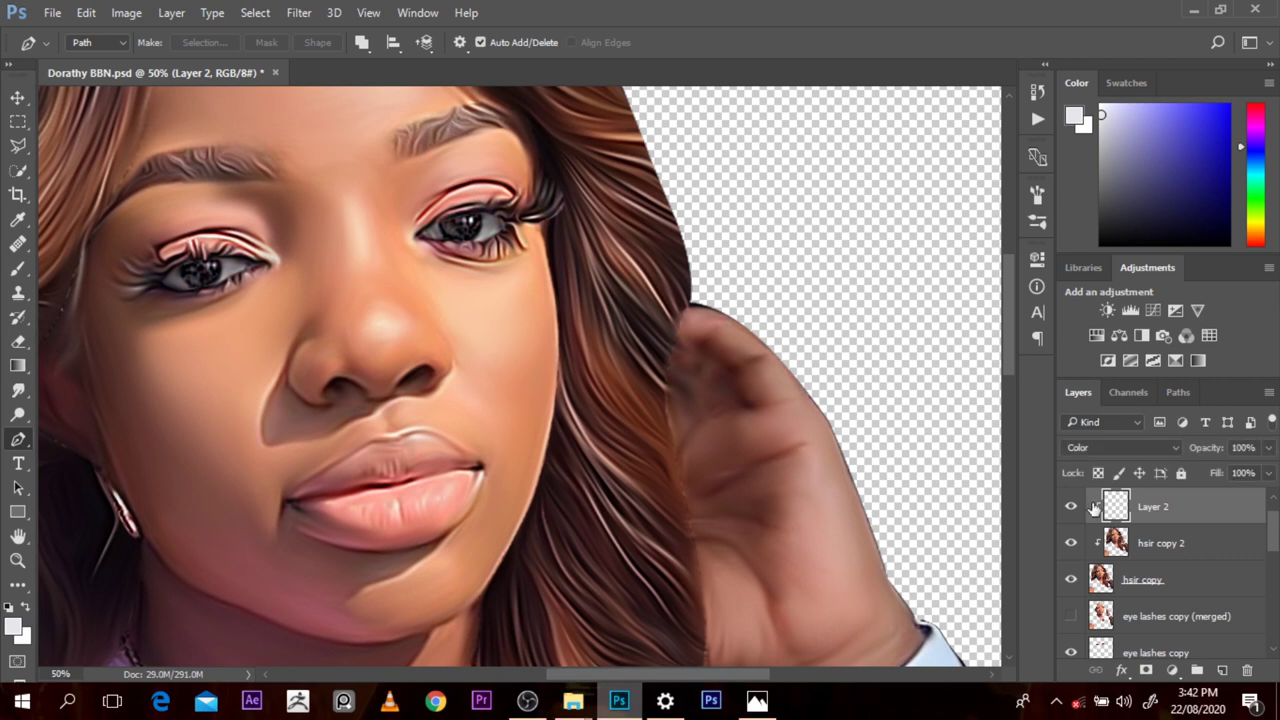
left_click(1097, 508, "alt")
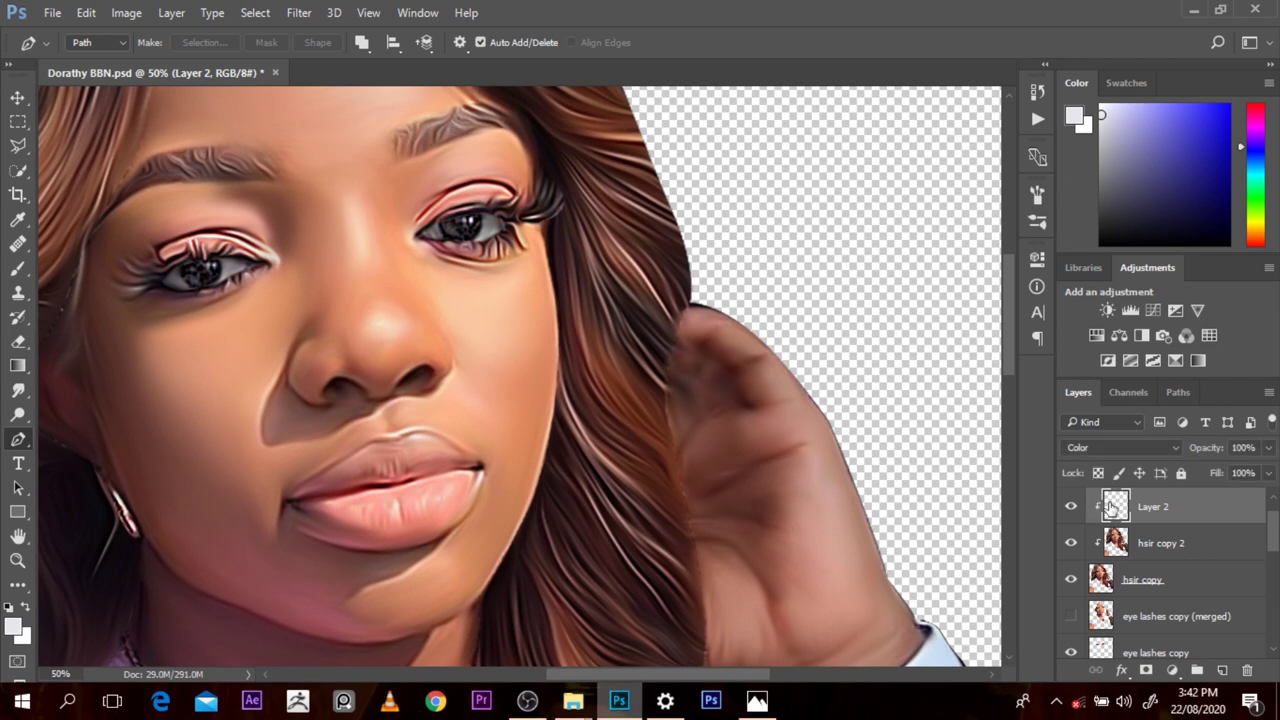
Step: Refill both eye shapes on Layer 2 with a pale lavender-blue and clear the selection
left_click(1111, 116)
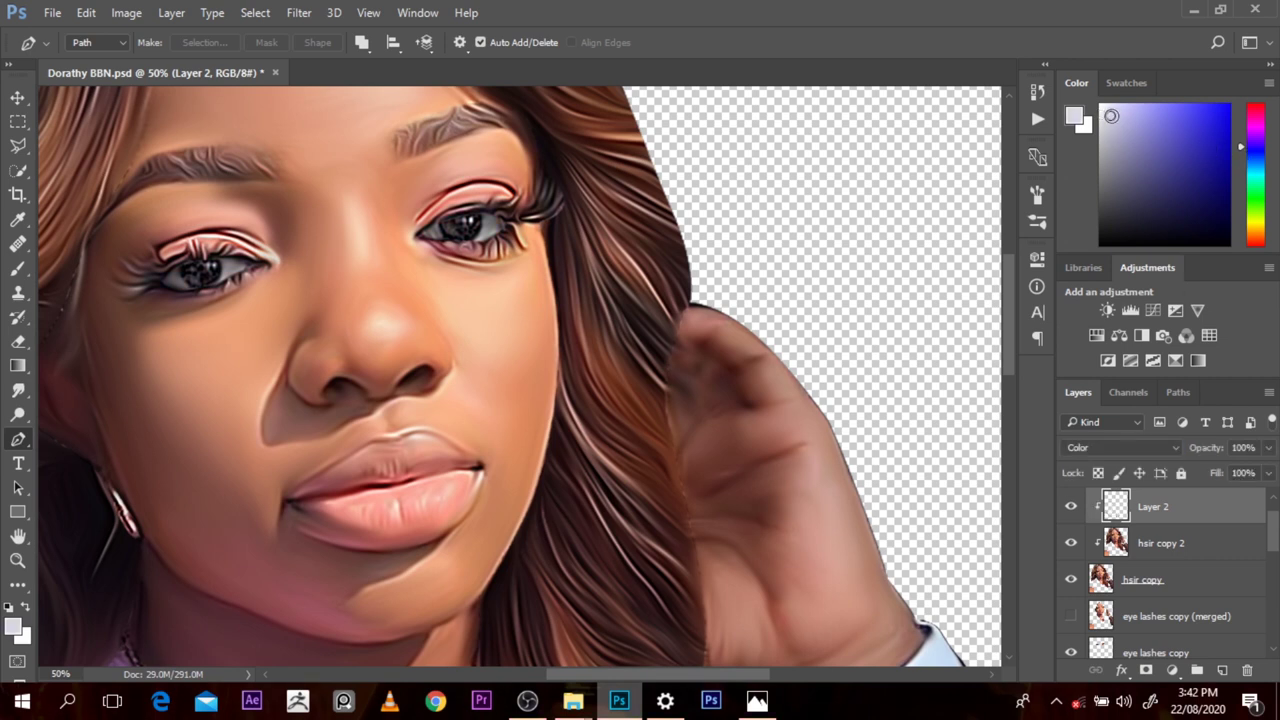
left_click(1116, 508, "ctrl")
key("ctrl+d")
Step: Paint both irises dark brown on Layer 2 with the Brush at 67% opacity, leaving the whites bluish
left_click(18, 268)
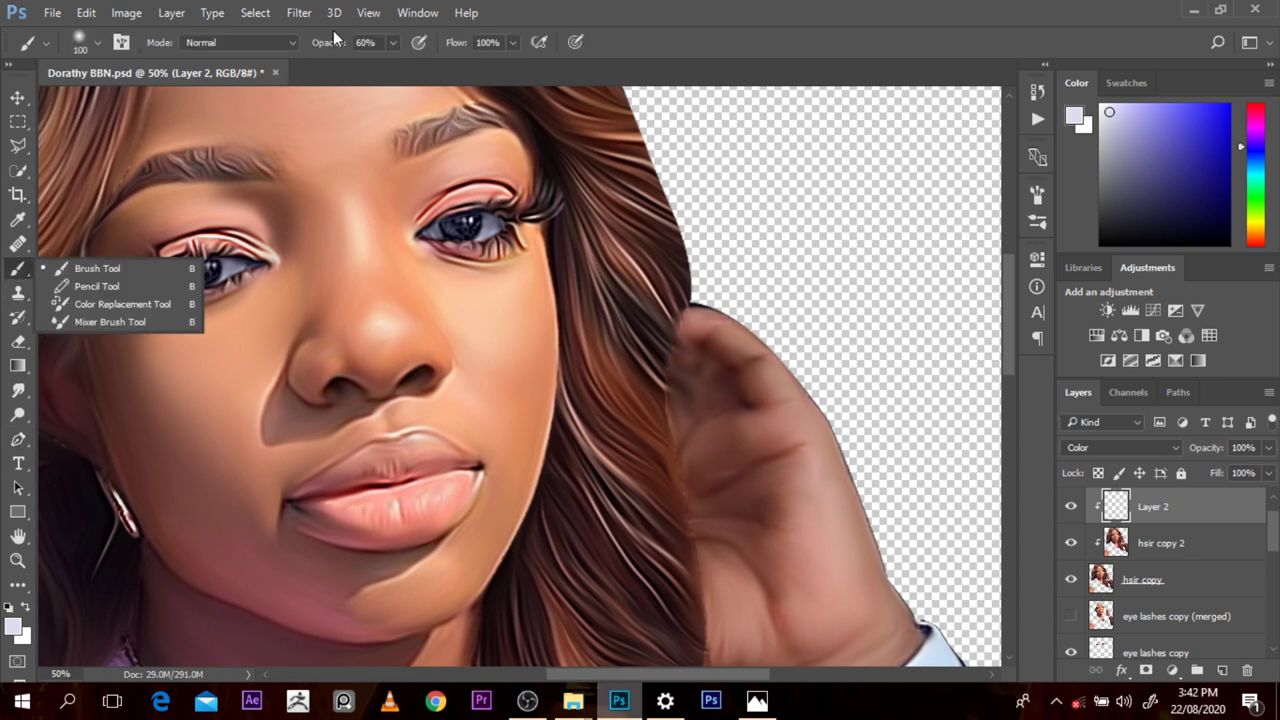
left_click_drag(335, 37, 346, 52)
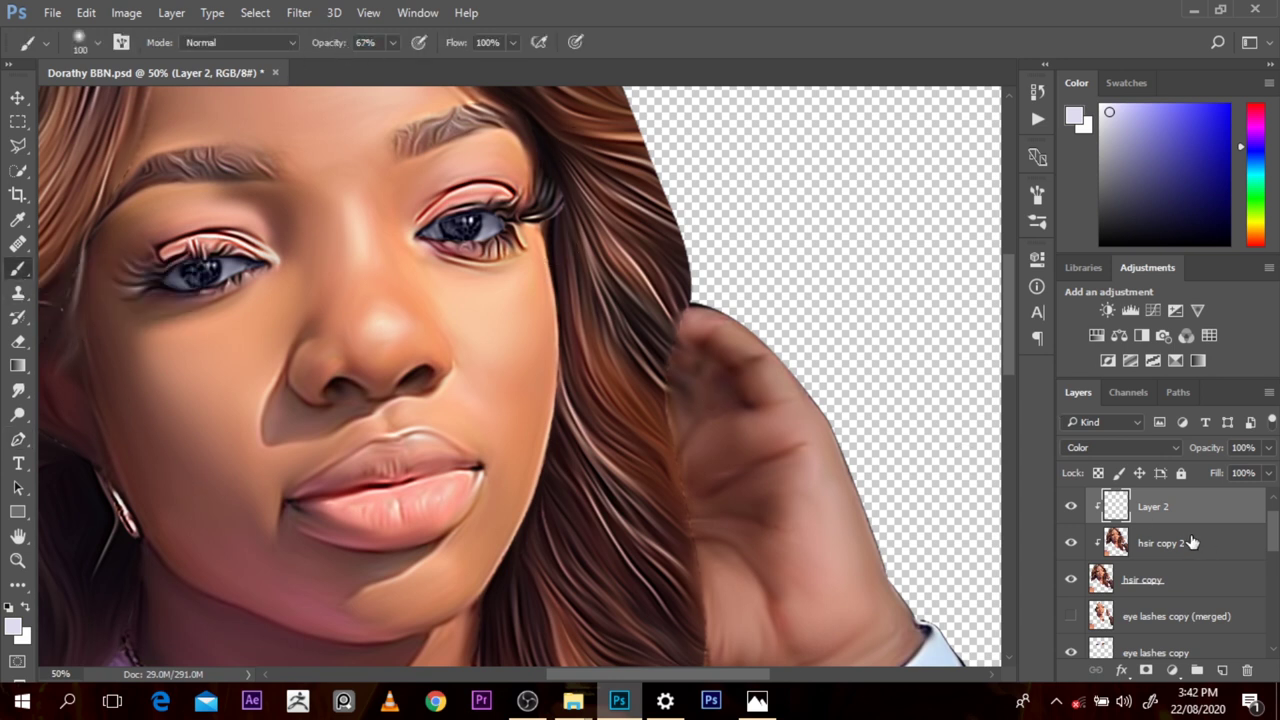
left_click(1071, 506)
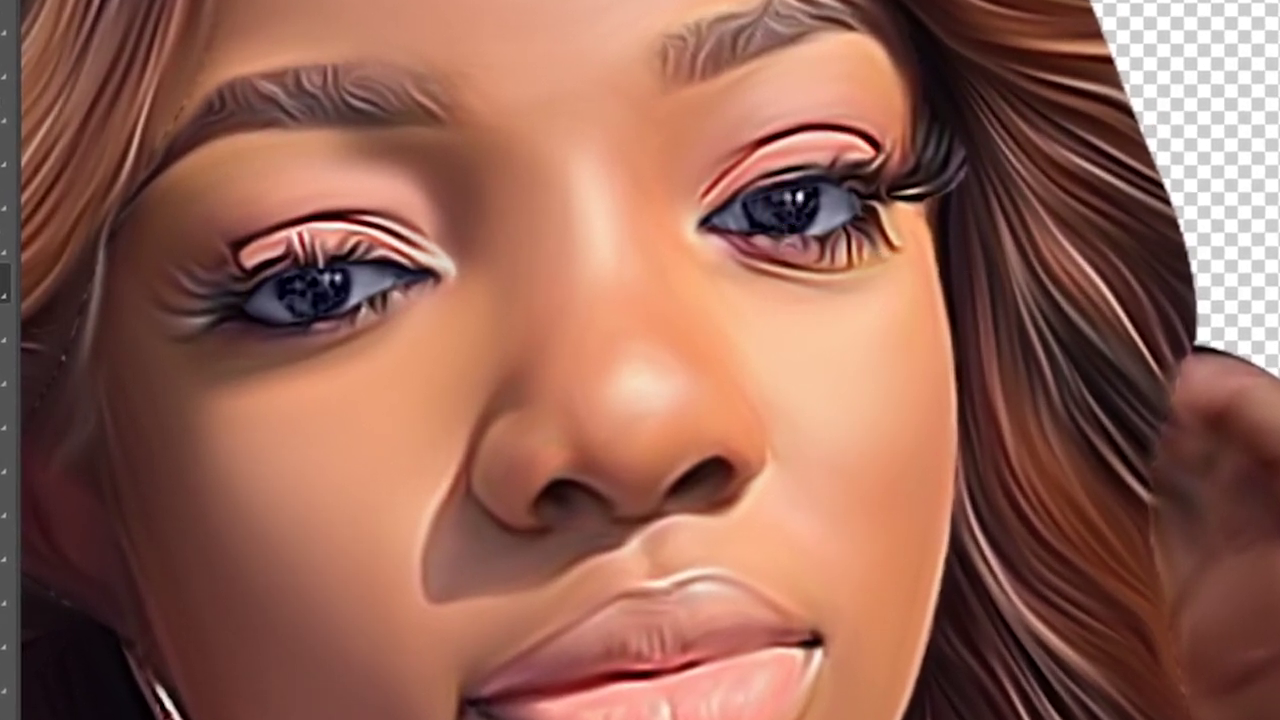
key("ctrl+h")
mouse_move(817, 186)
left_mouse_down()
mouse_move(774, 218)
mouse_move(761, 187)
mouse_move(806, 218)
left_mouse_up()
mouse_move(268, 306)
left_mouse_down()
mouse_move(303, 275)
mouse_move(301, 301)
mouse_move(322, 262)
mouse_move(335, 290)
left_mouse_up()
key("ctrl+d")
Step: Select both eyeball outlines and lightly tint the eyes with dark red using an enlarged brush
key("ctrl+Return")
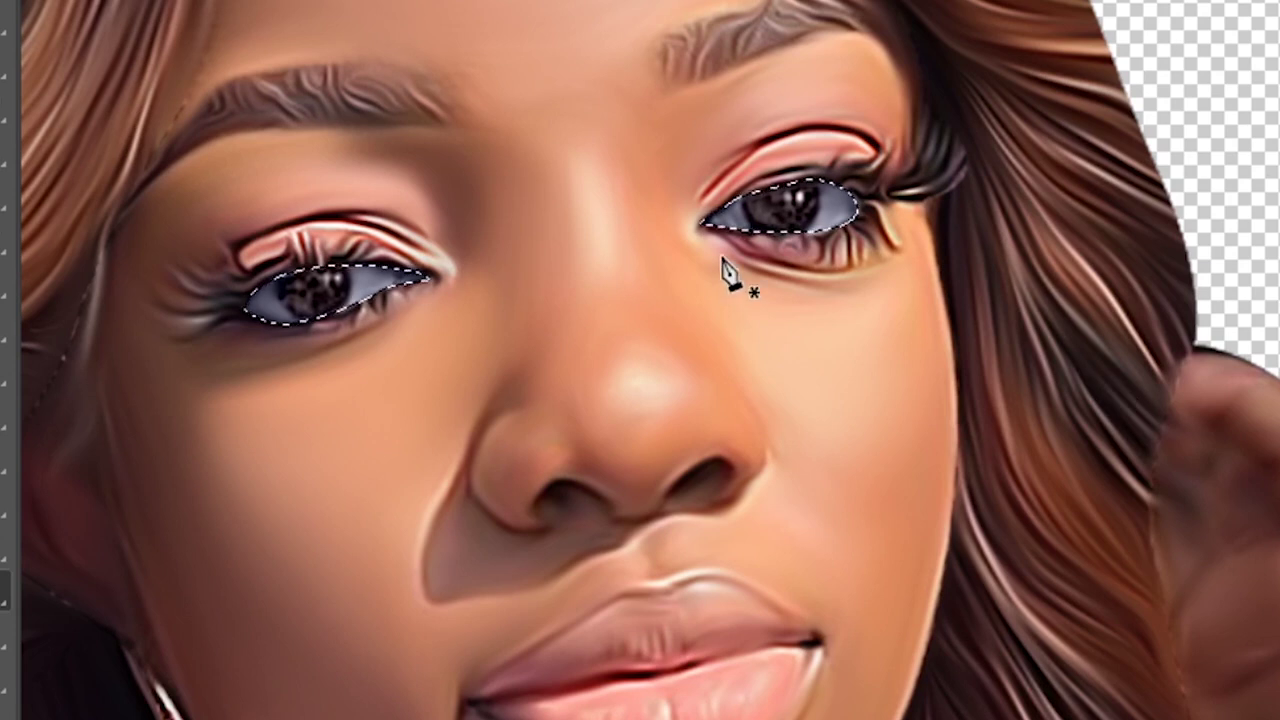
key("b")
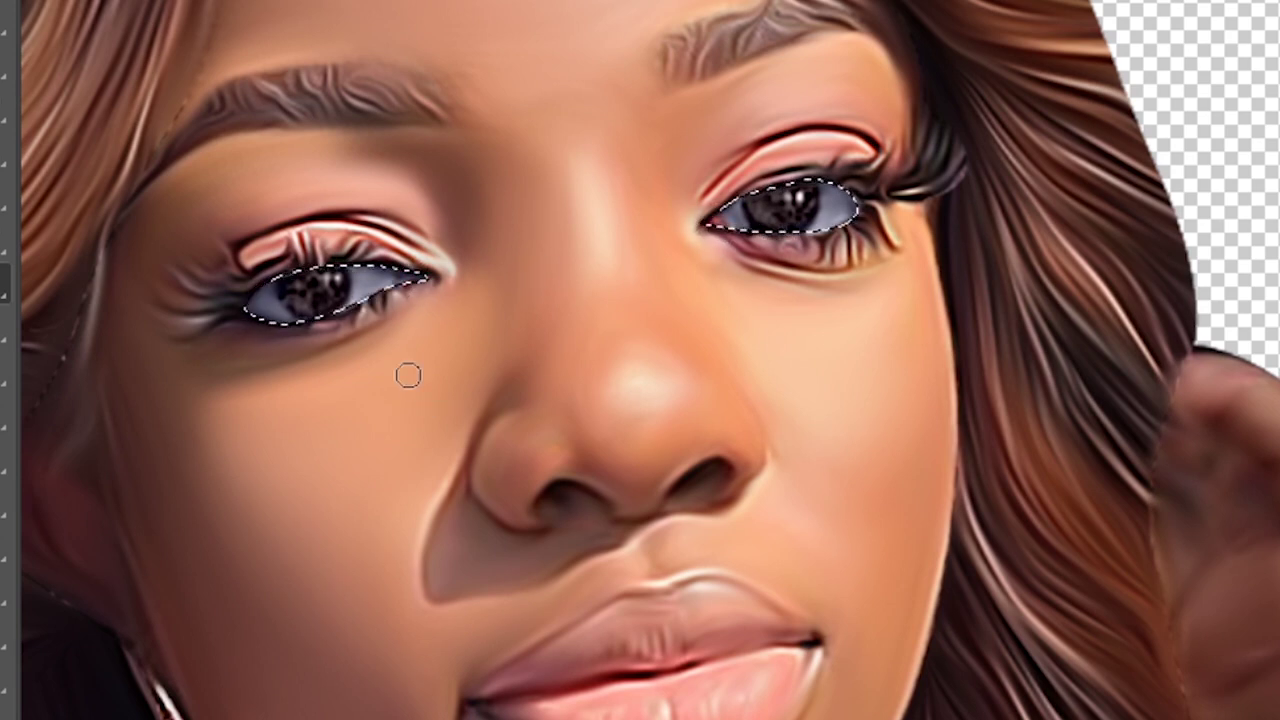
key("bracketright")
key("bracketright")
key("bracketright")
key("bracketright")
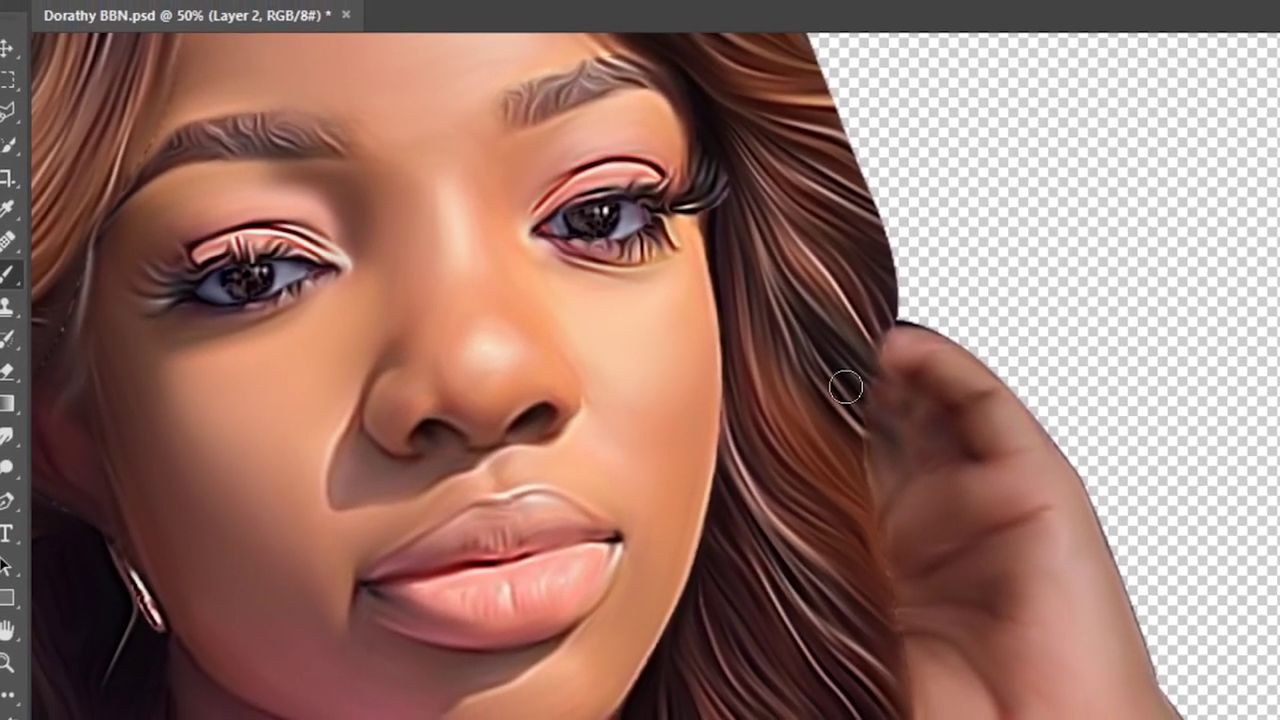
key("p")
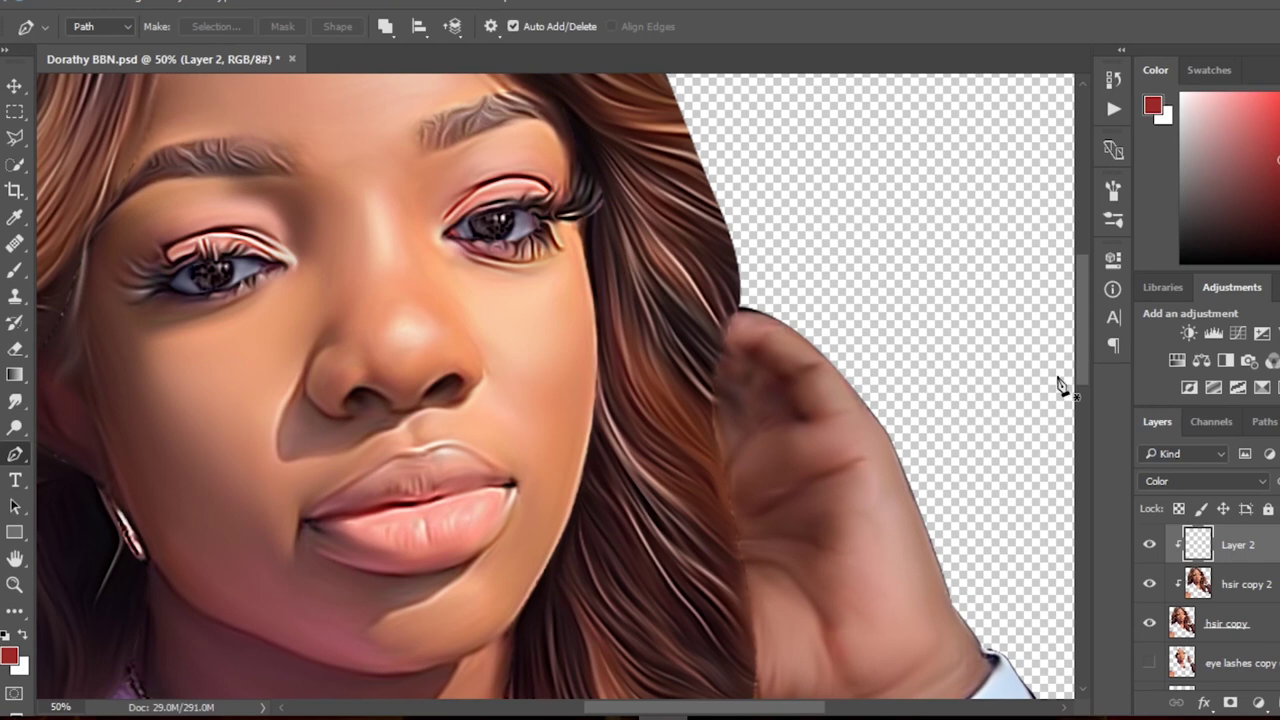
left_click_drag(1161, 383, 1162, 411)
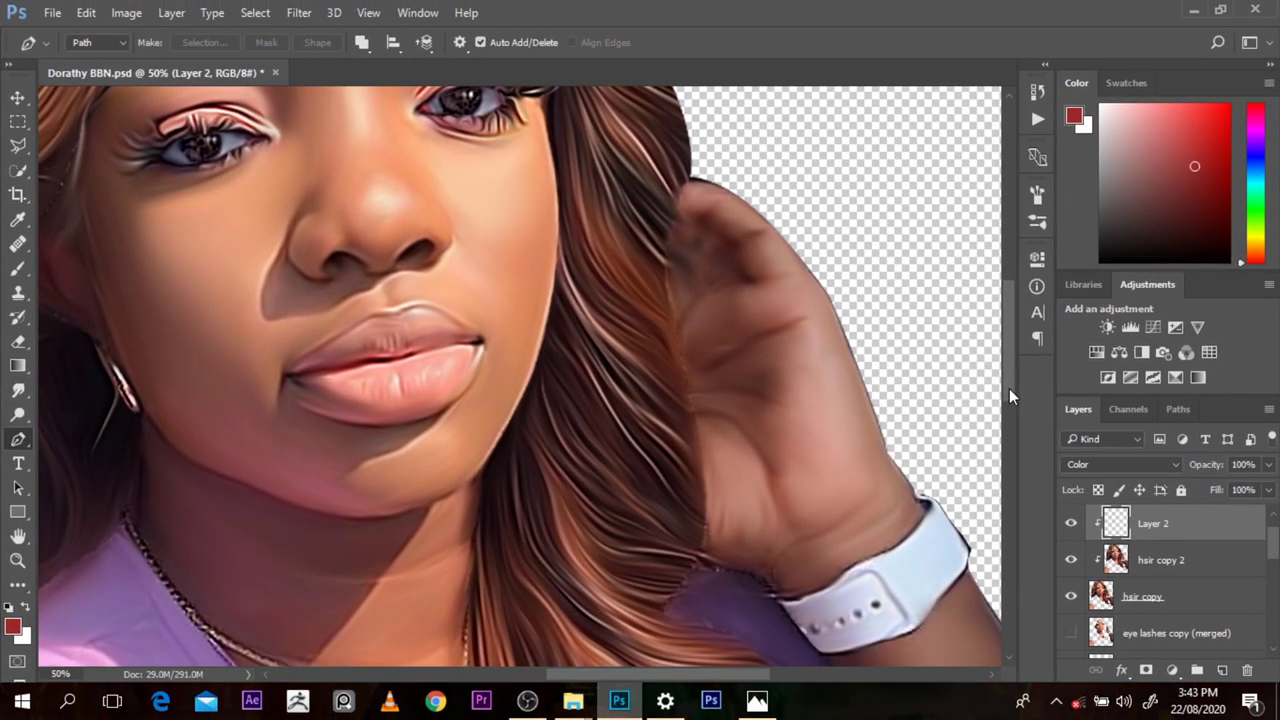
left_click(1222, 670)
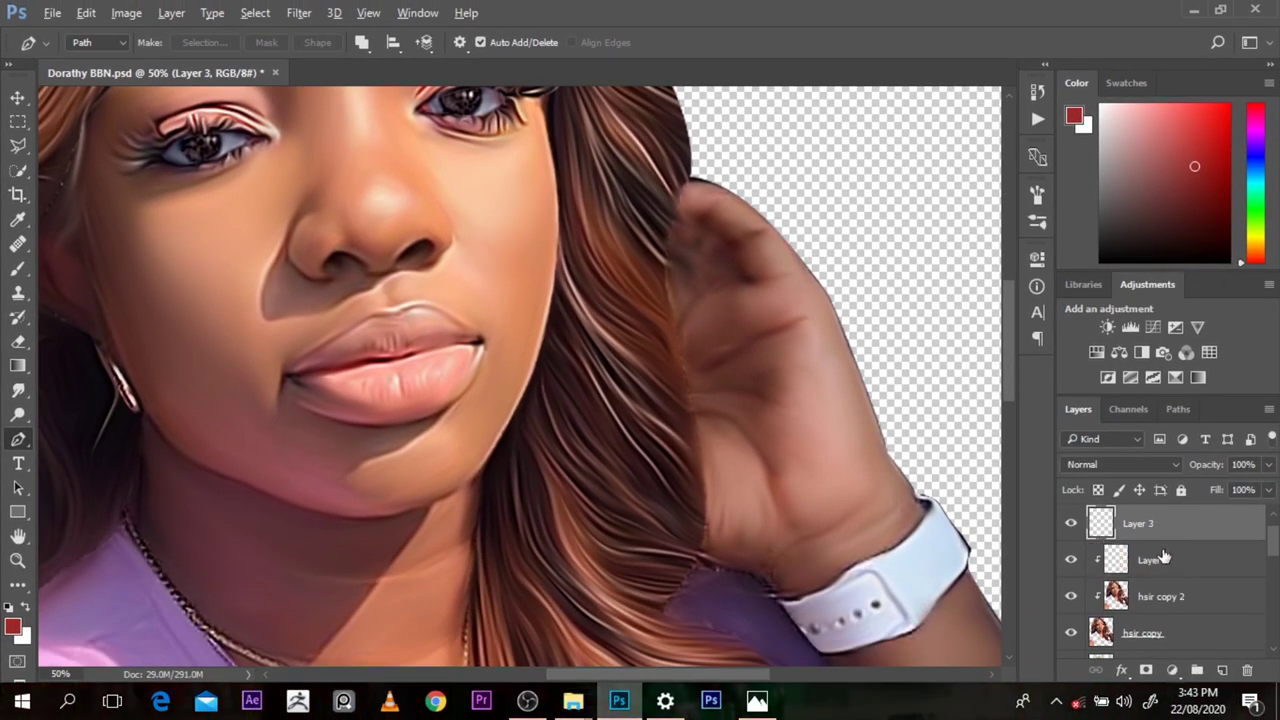
key("Delete")
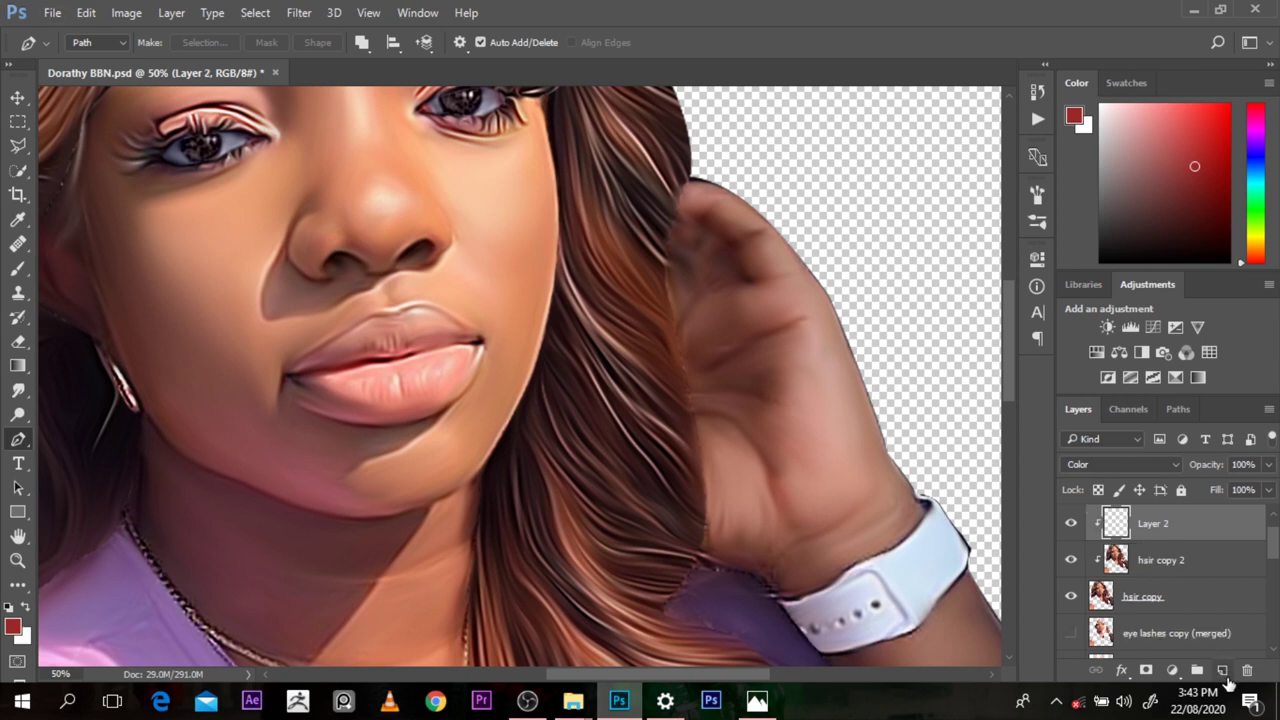
Step: Add a new layer above Layer 2 and clip it to the layers below
left_click(1222, 670)
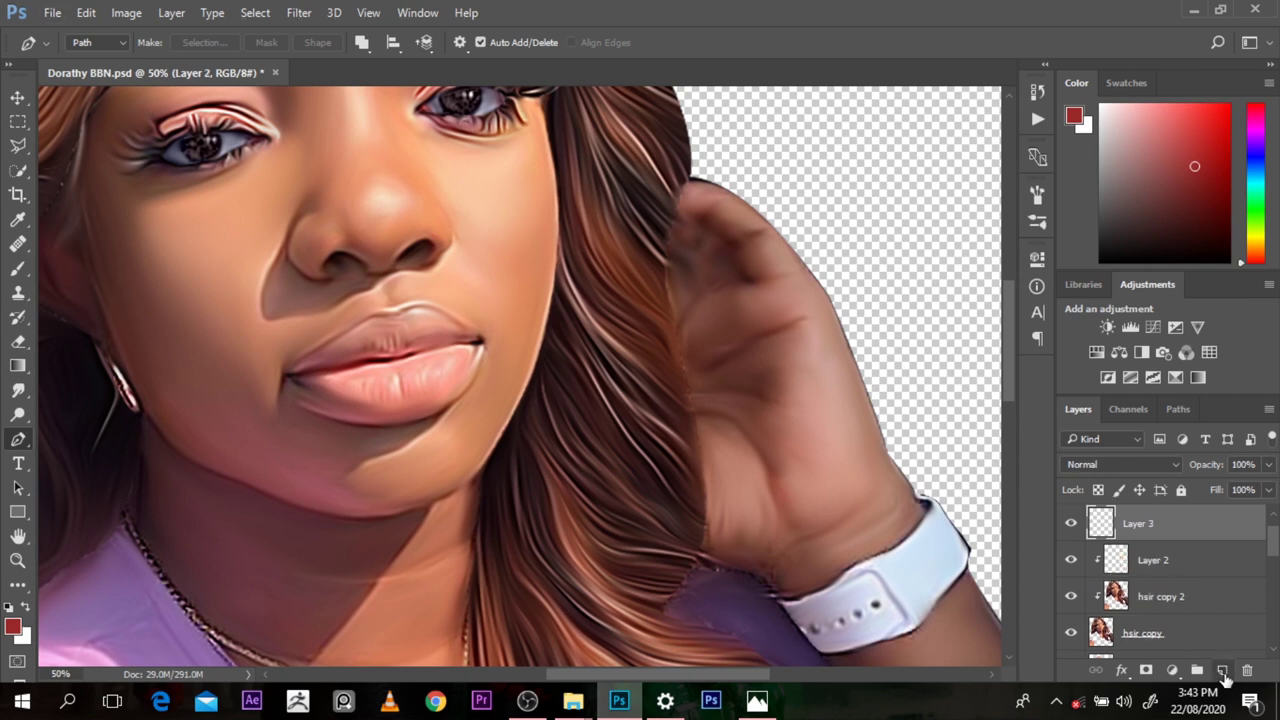
left_click(1157, 533, "alt")
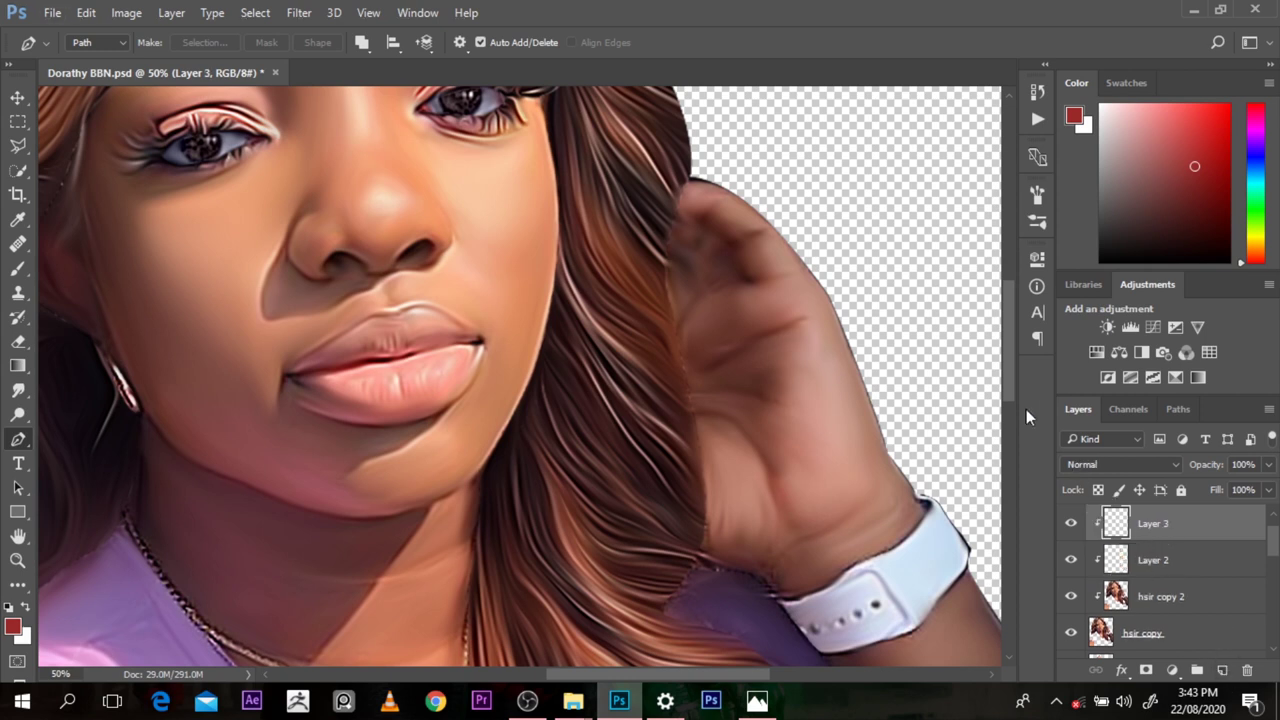
scroll(1010, 385, "up", 2)
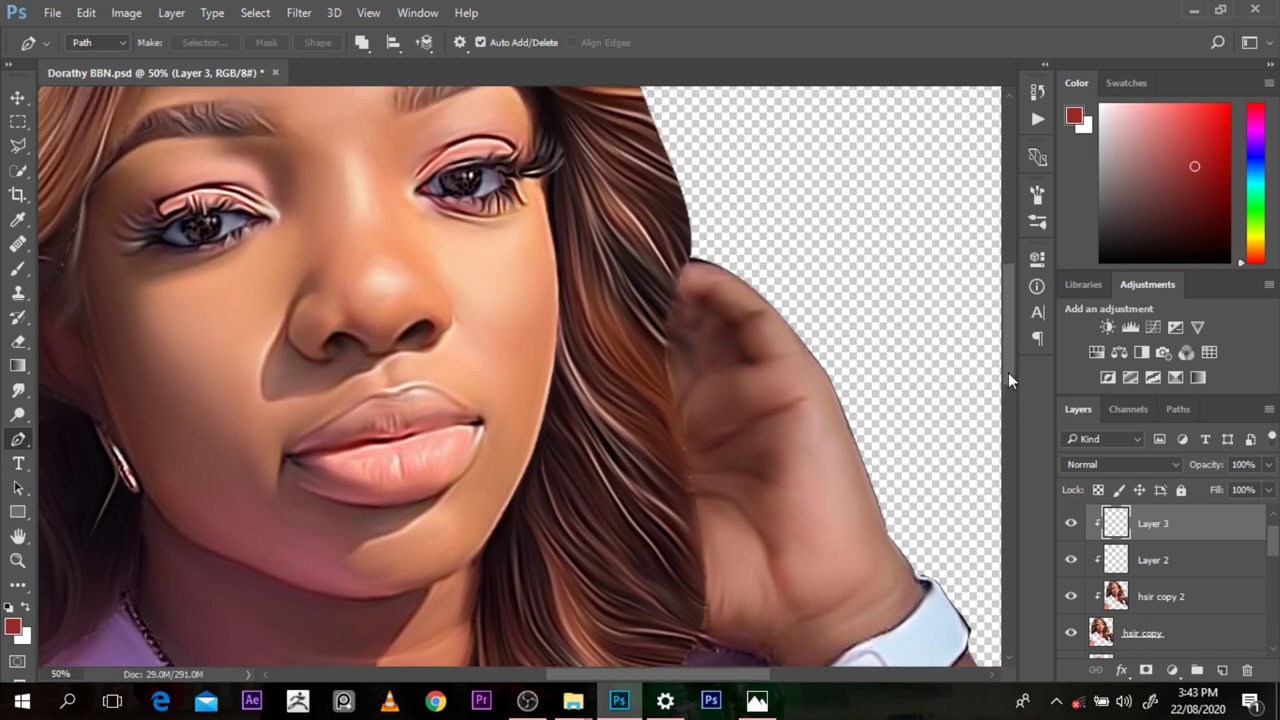
Step: Outline both lips with the Pen tool as a closed path and convert it to a selection
left_click(288, 451)
left_click_drag(324, 428, 328, 424)
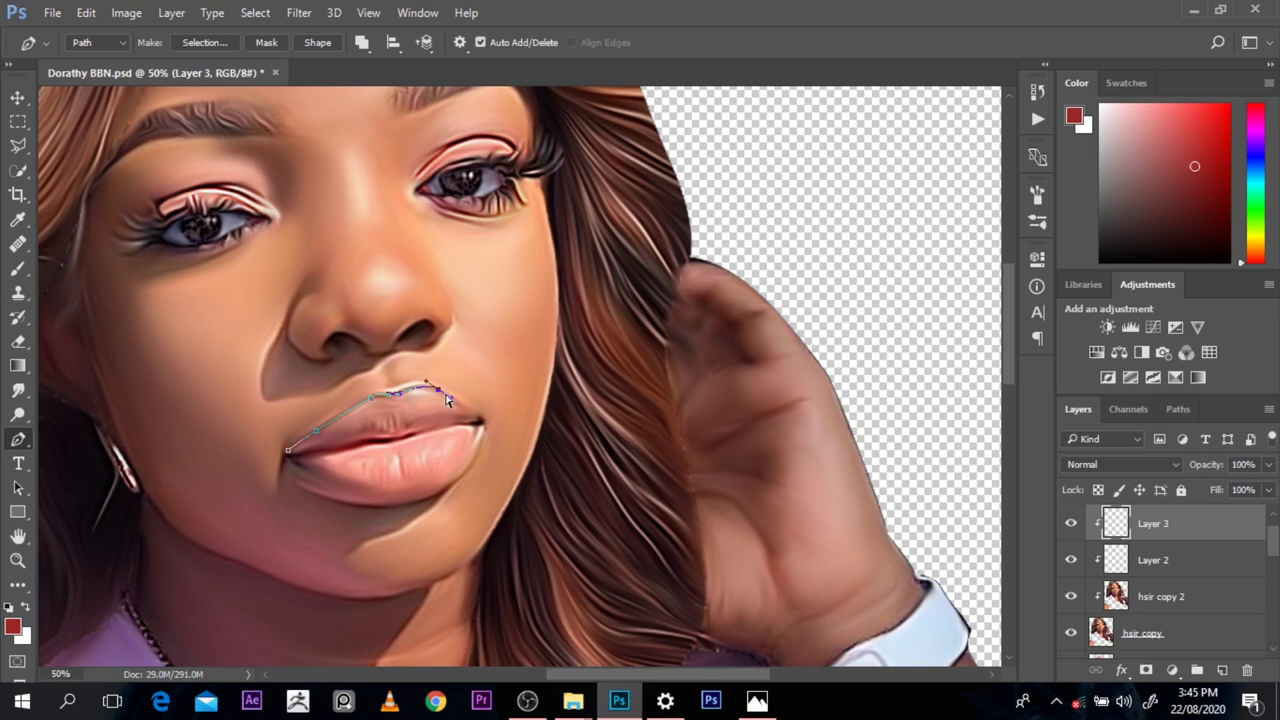
key("ctrl+z")
left_click_drag(441, 391, 421, 497)
left_click(288, 451)
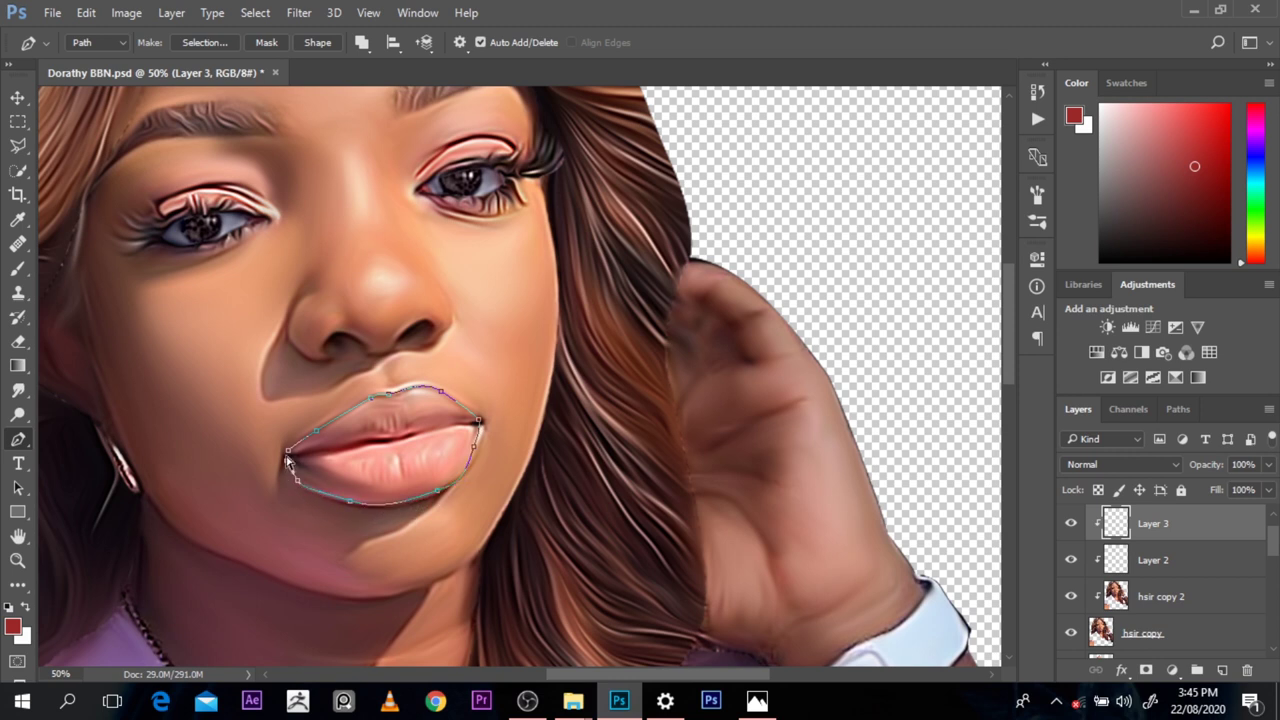
key("ctrl+Return")
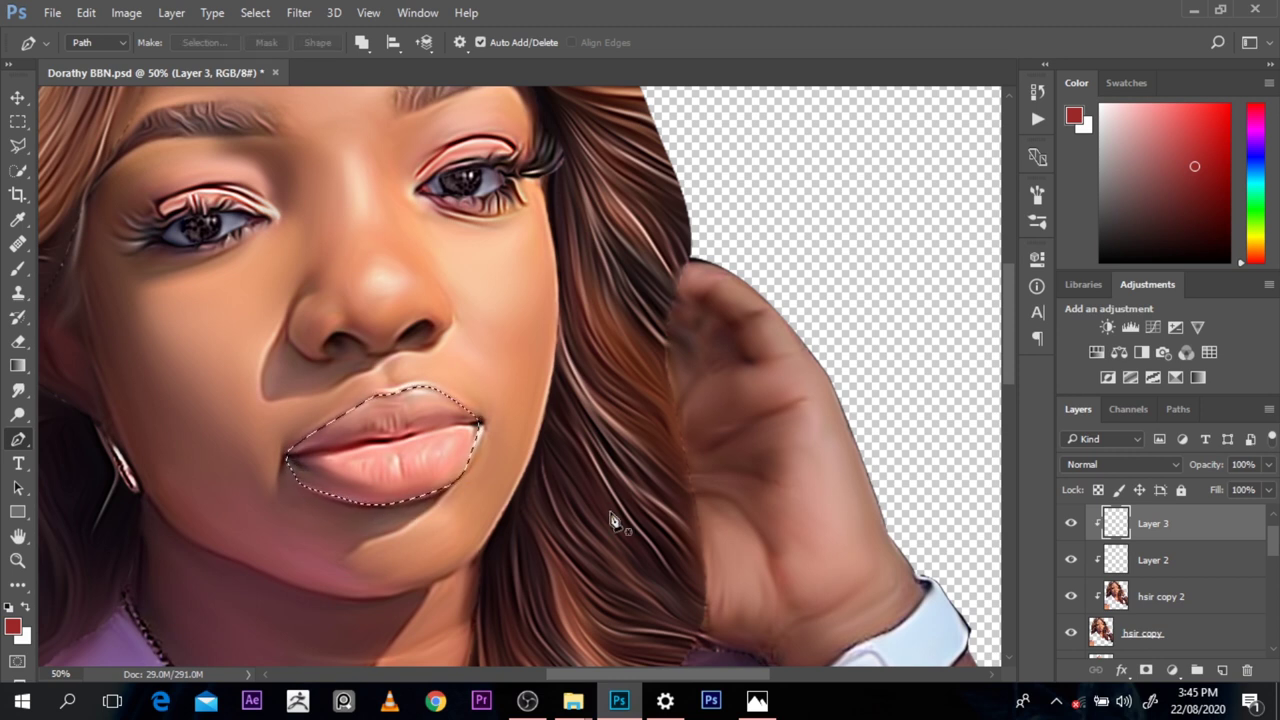
Step: Fill the lip selection with a light peach sampled from the upper lip and set Layer 3's blend mode to Color
key("b")
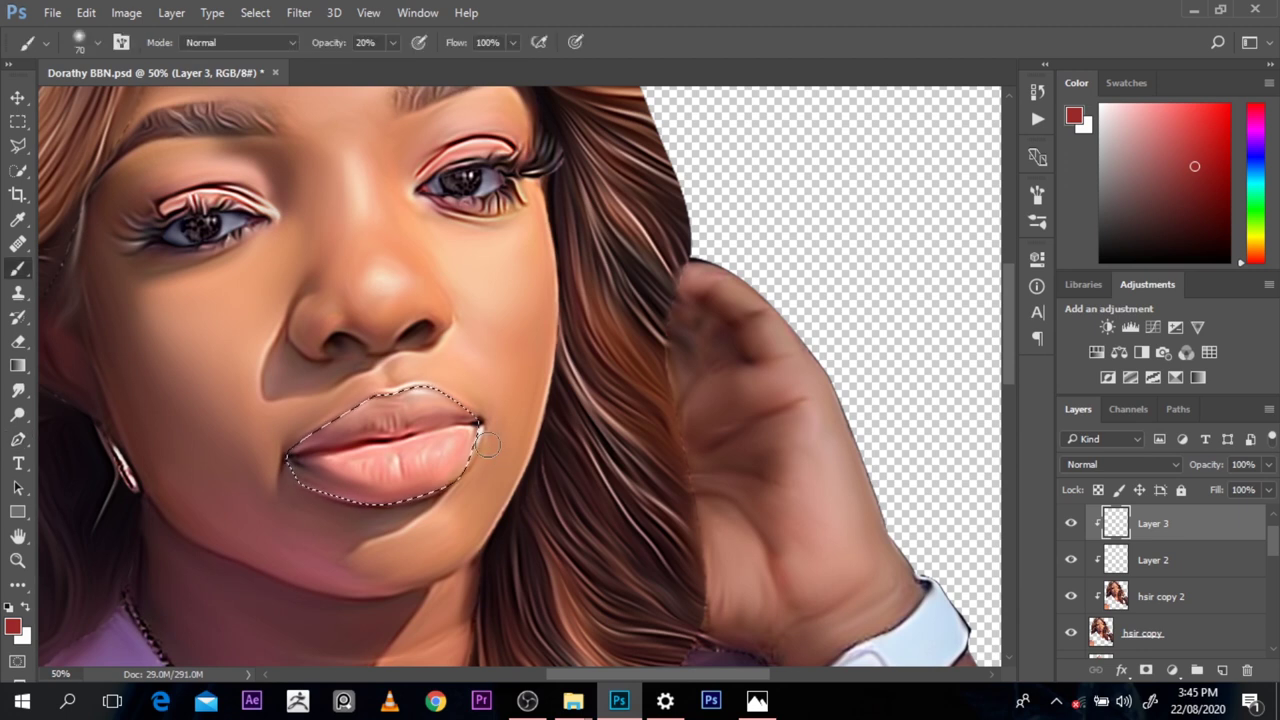
left_click(424, 388, "alt")
left_click(422, 397, "alt")
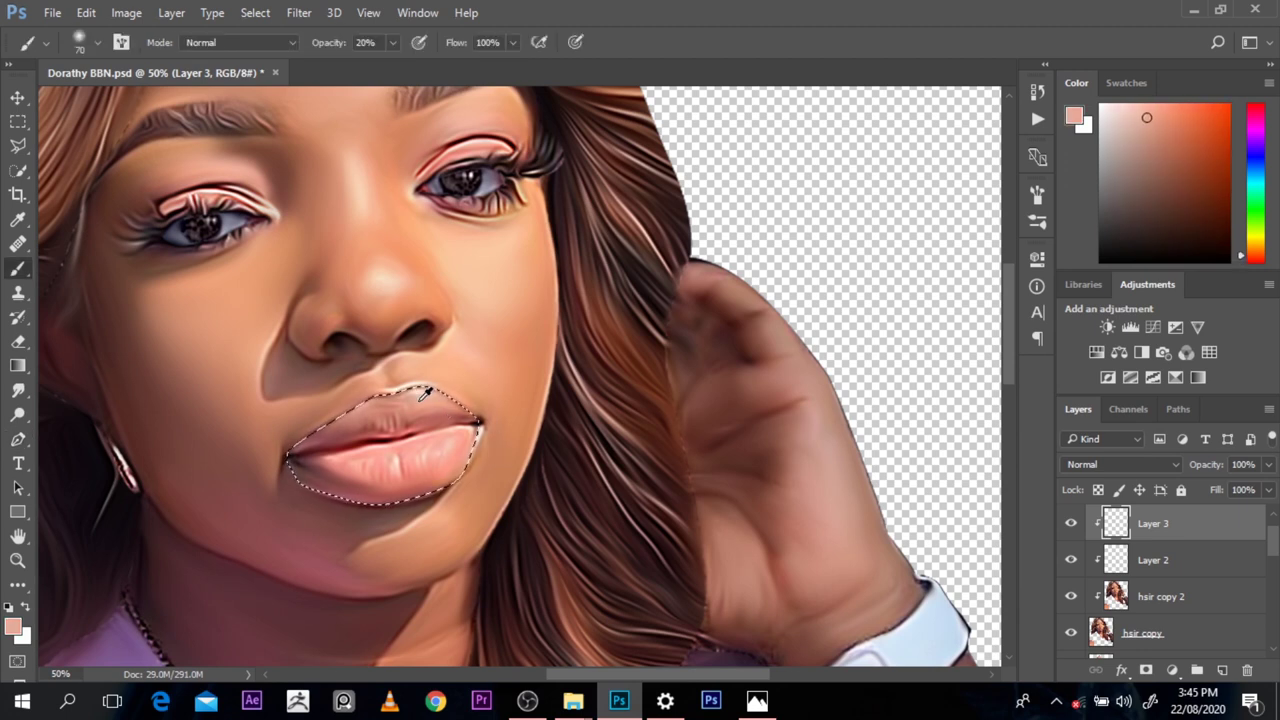
key("alt+BackSpace")
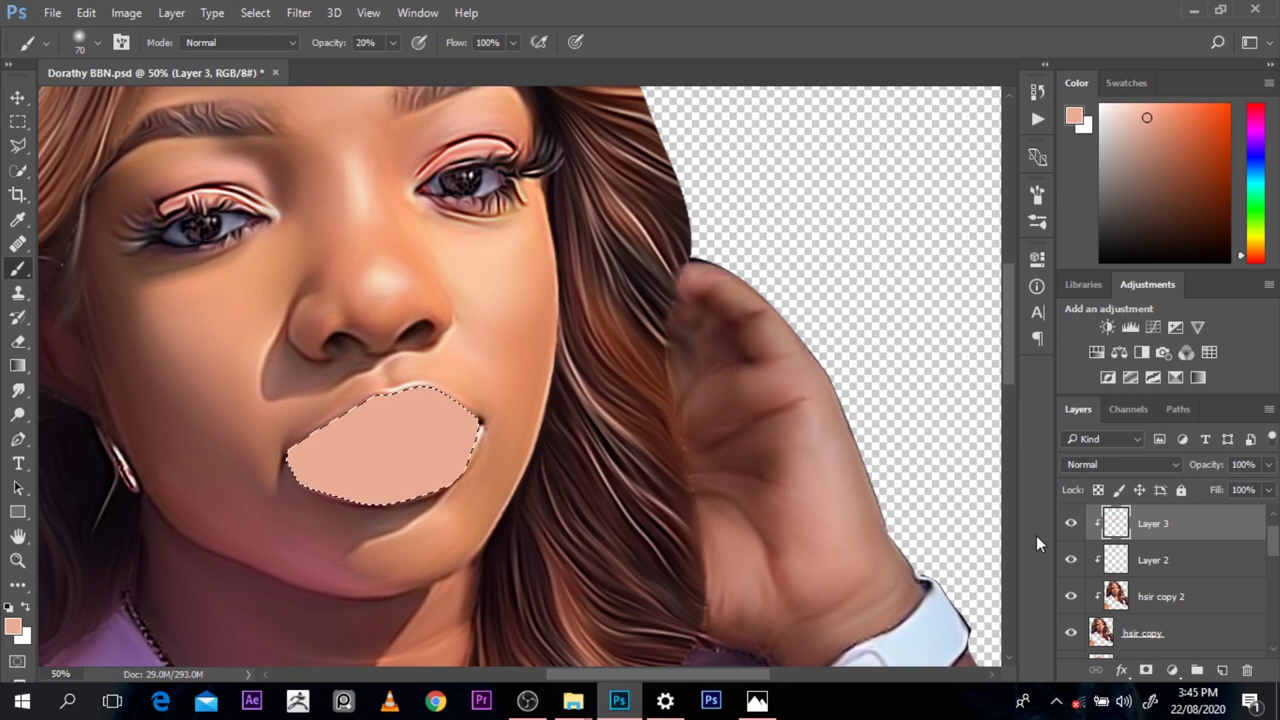
left_click(1175, 465)
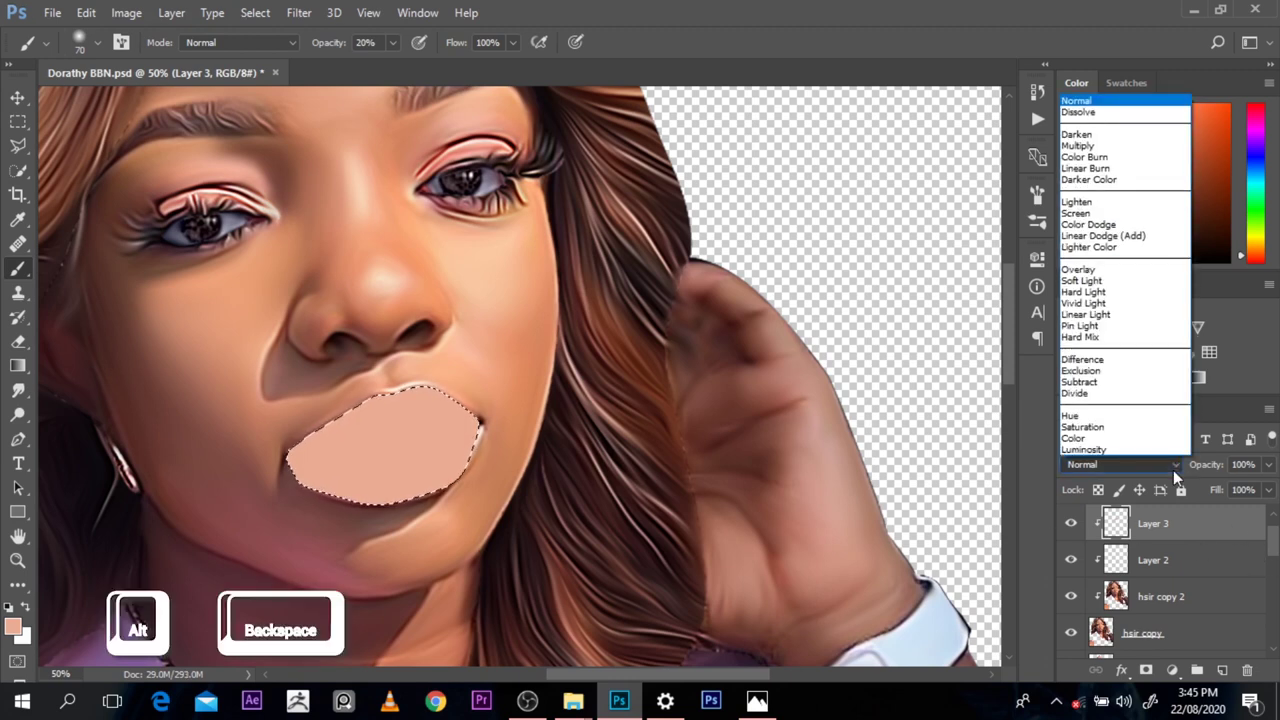
left_click(1128, 438)
Step: Compare the lips with Layer 3 hidden and shown
left_click(1070, 523)
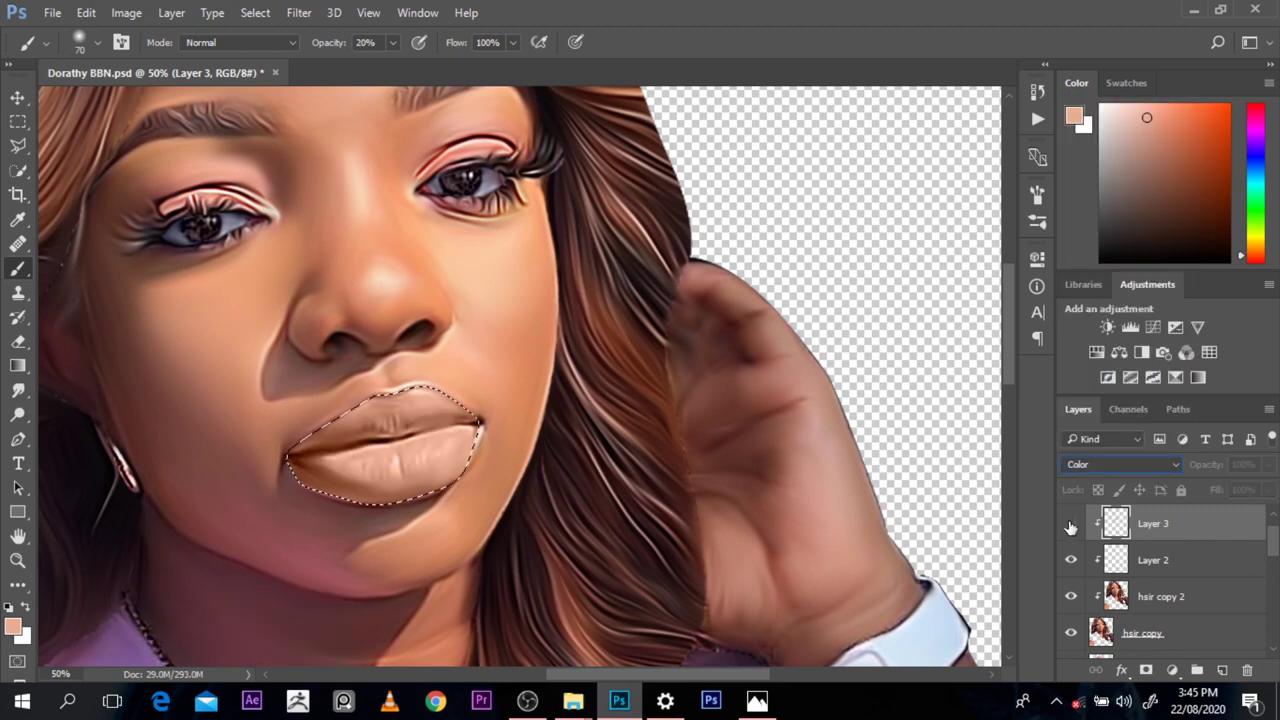
left_click(1070, 523)
left_click(1070, 523)
left_click(1070, 523)
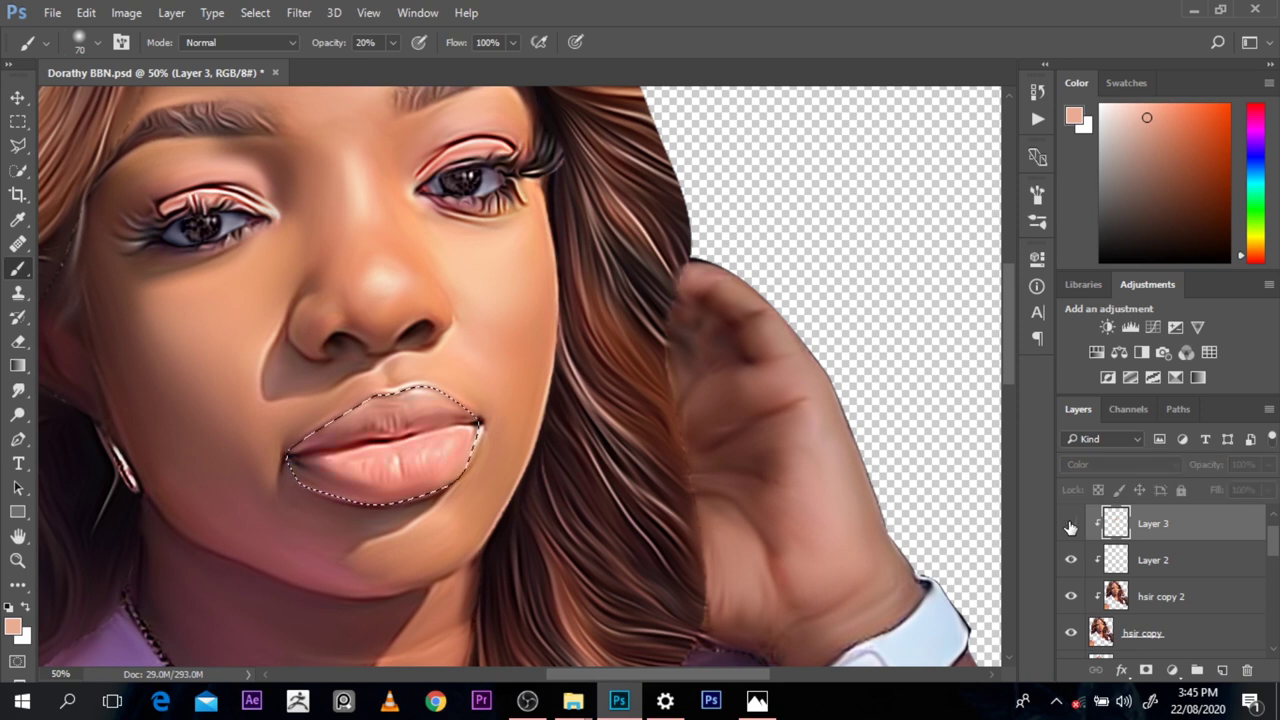
left_click(1070, 523)
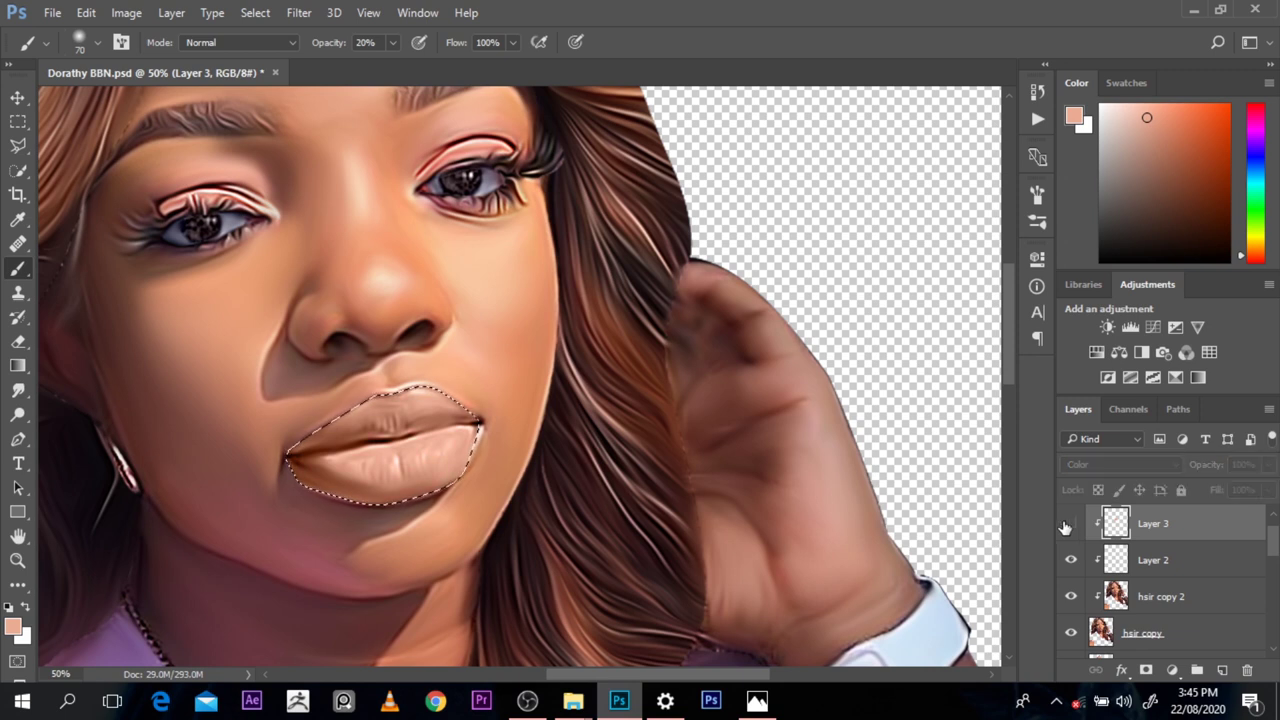
Step: Sample the original lip colours with Layer 3 hidden and paint the lips a muted pink at 70% brush opacity
left_click(372, 405, "alt")
left_click(1068, 523)
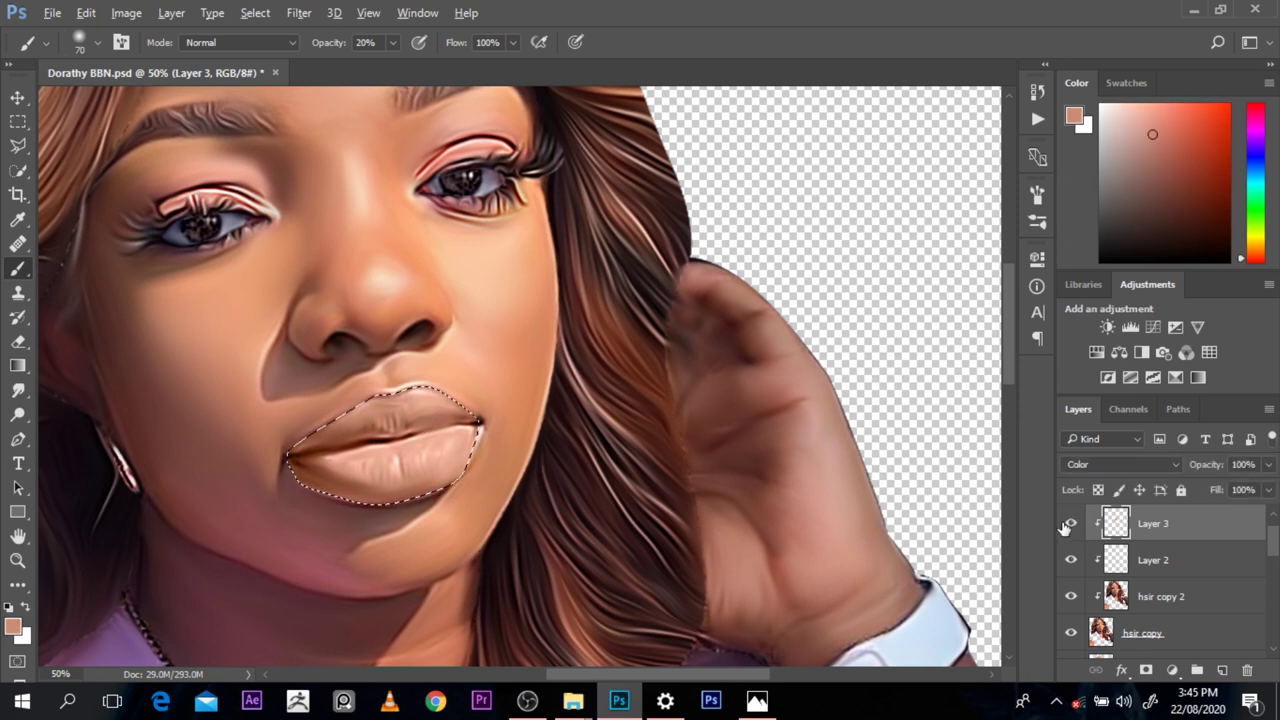
left_click(1068, 523)
left_click(1068, 523)
left_click(1068, 523)
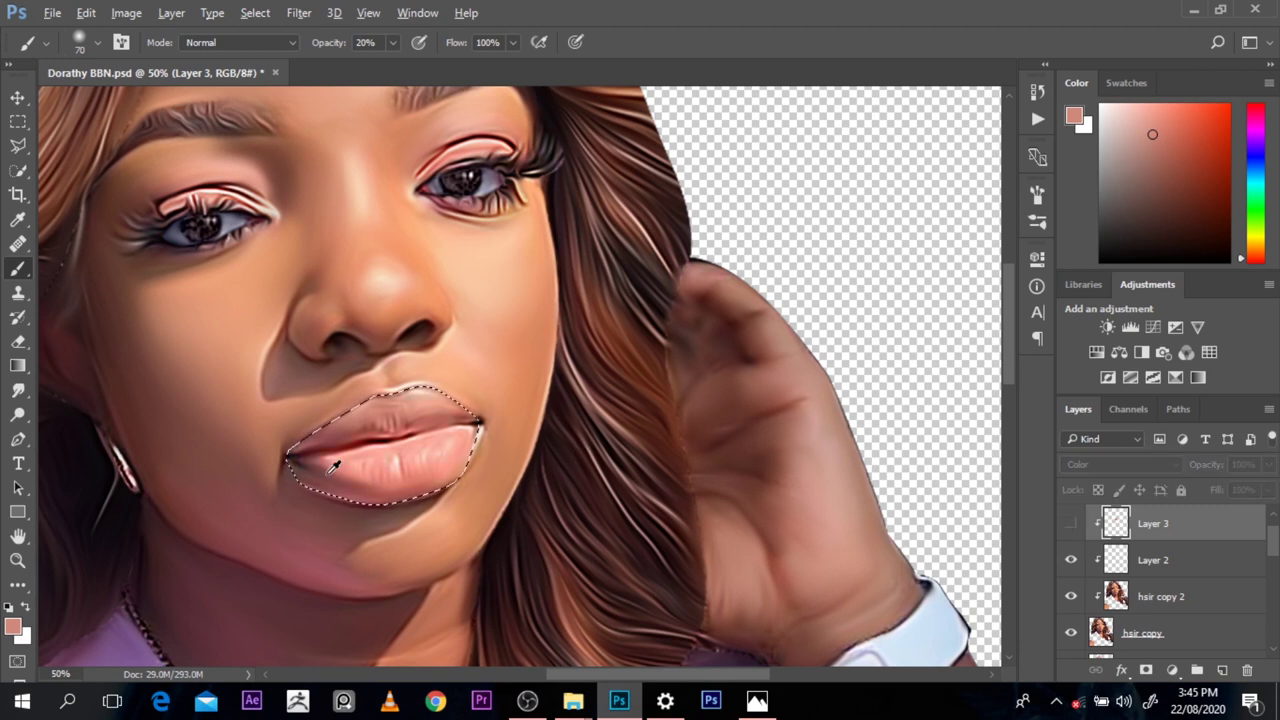
left_click(328, 472, "alt")
left_click(1070, 525)
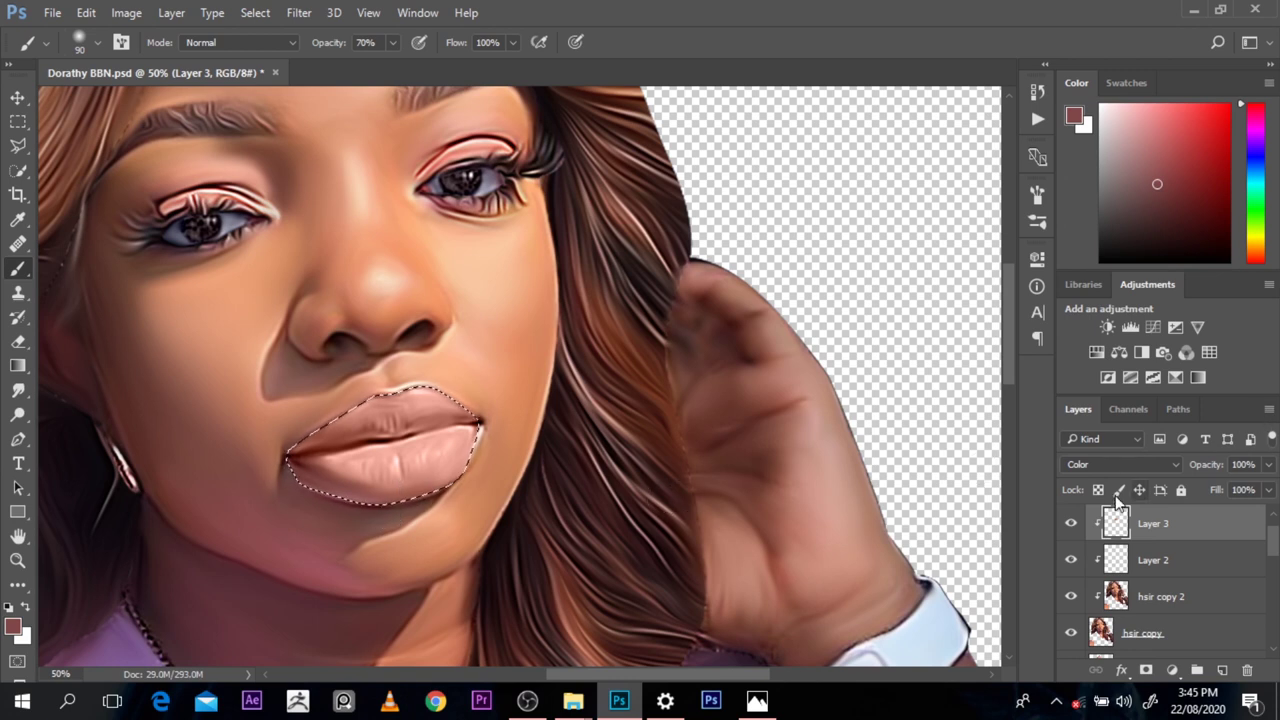
Step: Sample the lower lip's colour, choose a stronger pink, and tint the lower lip at 82% opacity with the brush reduced to 60
left_click(1071, 523)
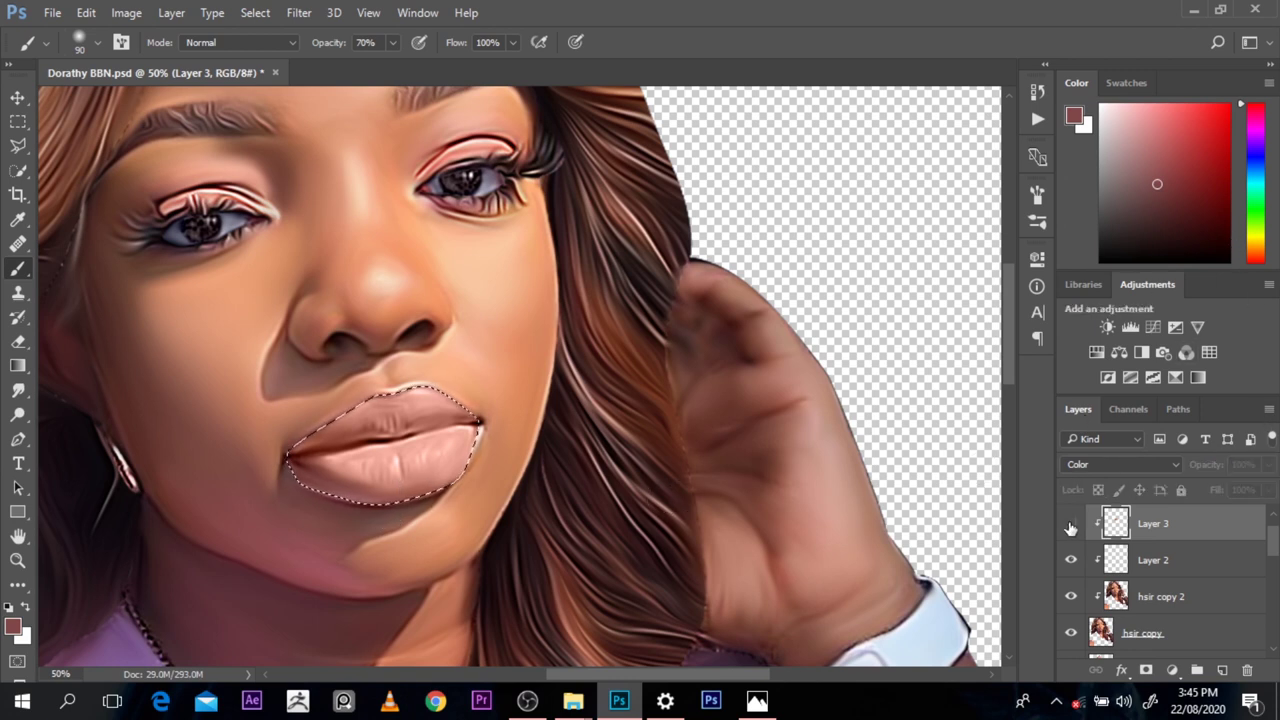
left_click(423, 449, "alt")
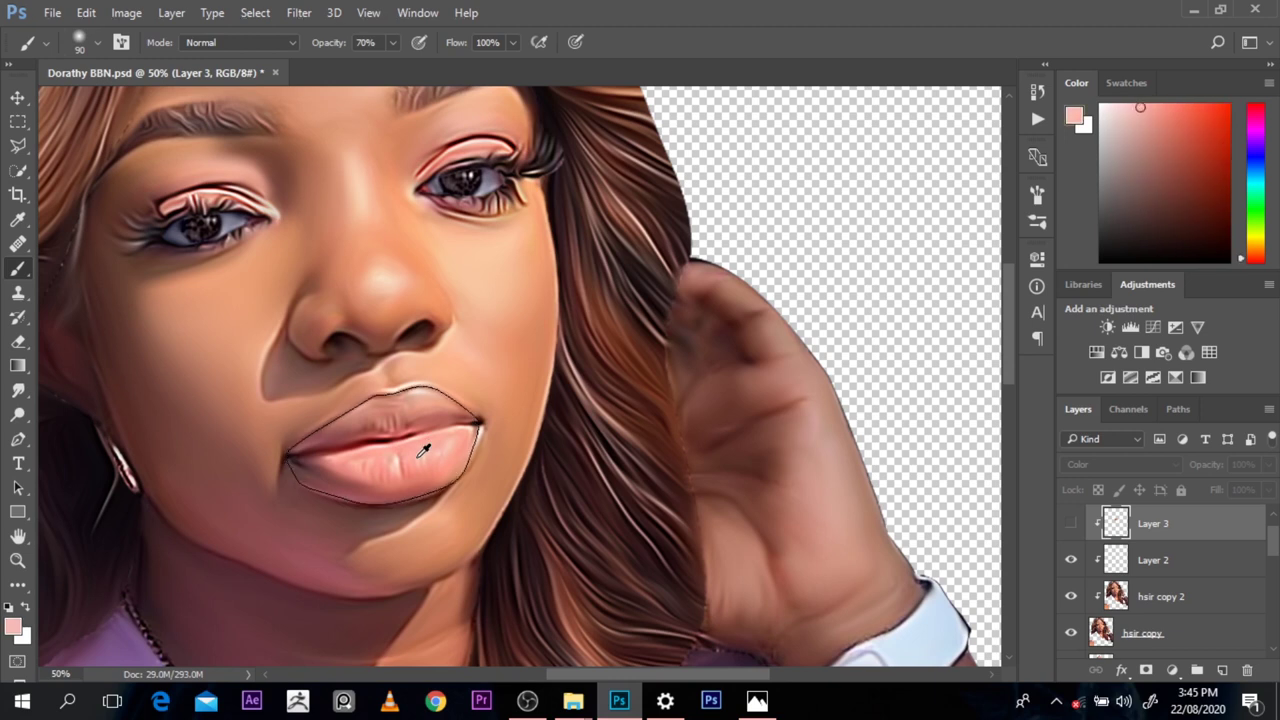
left_click(1071, 523)
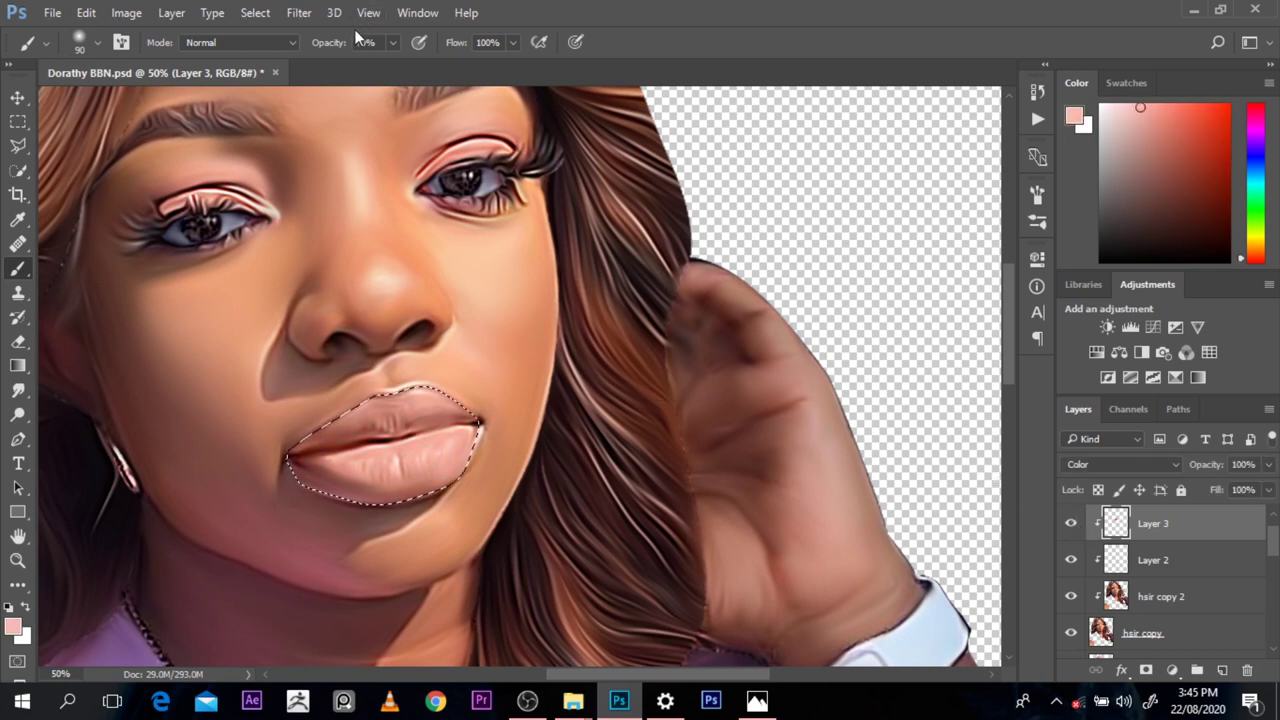
left_click_drag(324, 51, 336, 52)
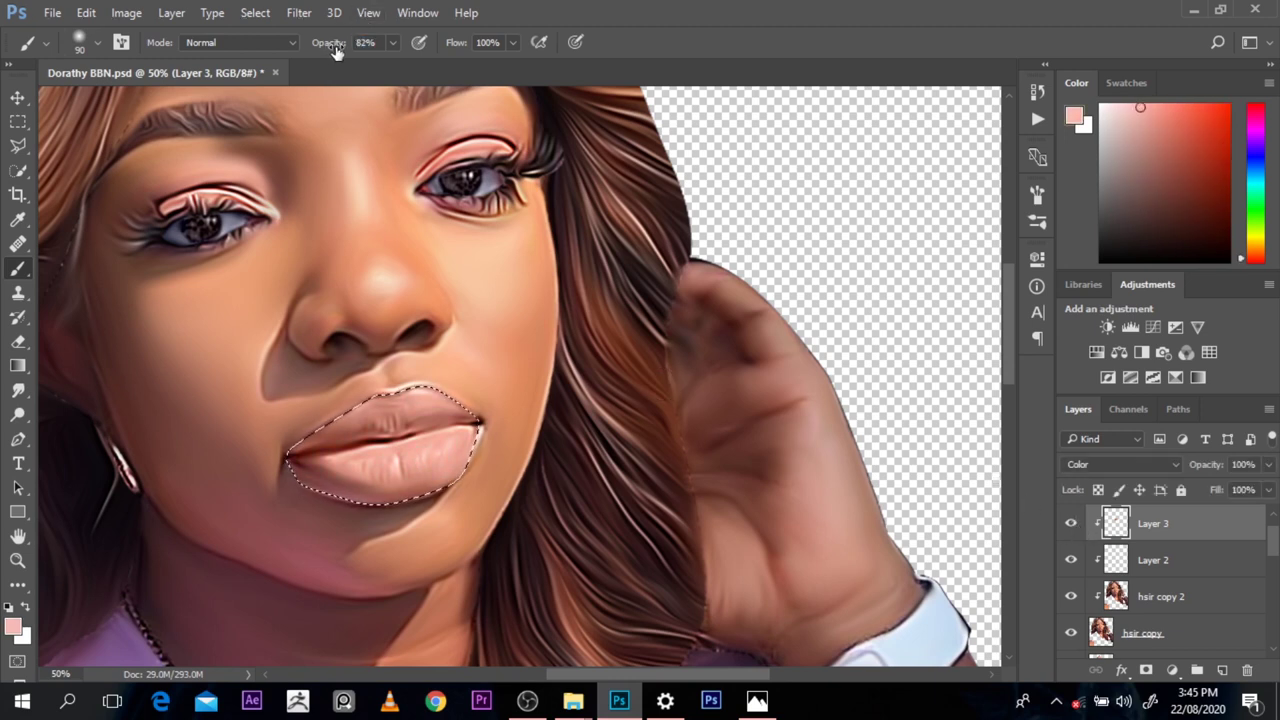
left_click(1151, 116)
key("bracketleft")
key("bracketleft")
key("bracketleft")
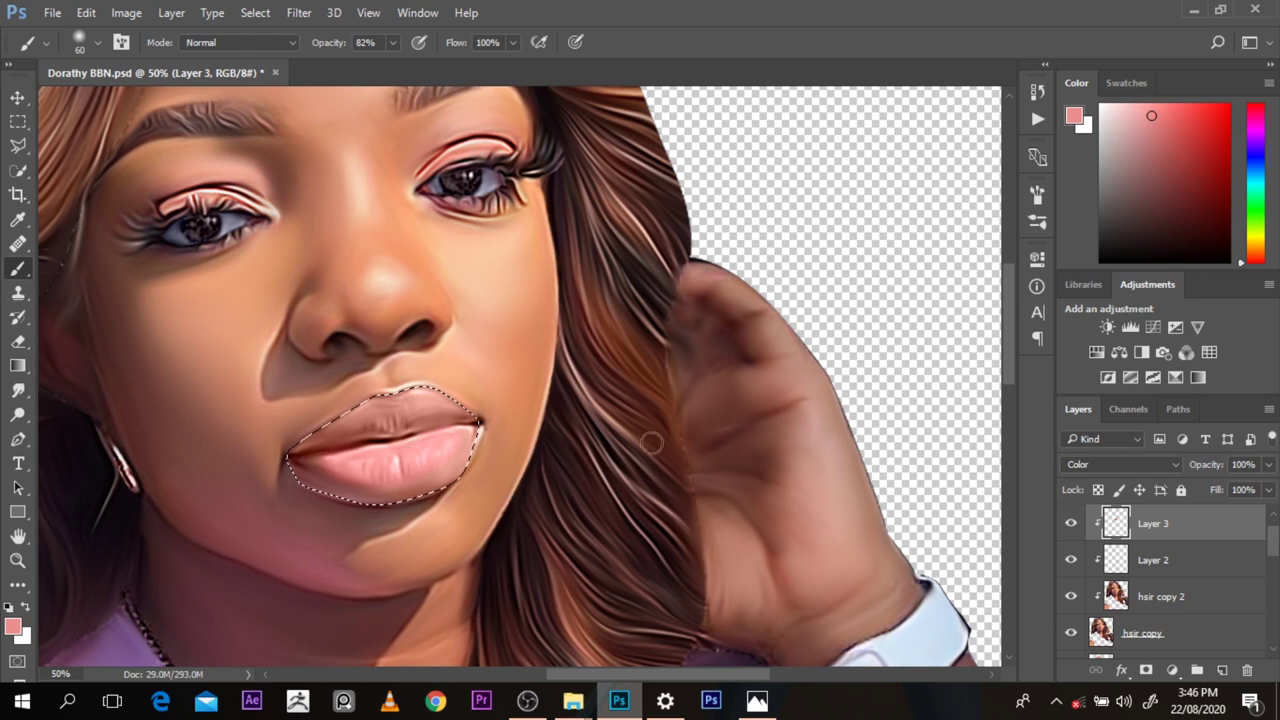
Step: Check the tint against the original lips, brush more pink over the upper lip at size 90, and clear the selection
left_click(1071, 526)
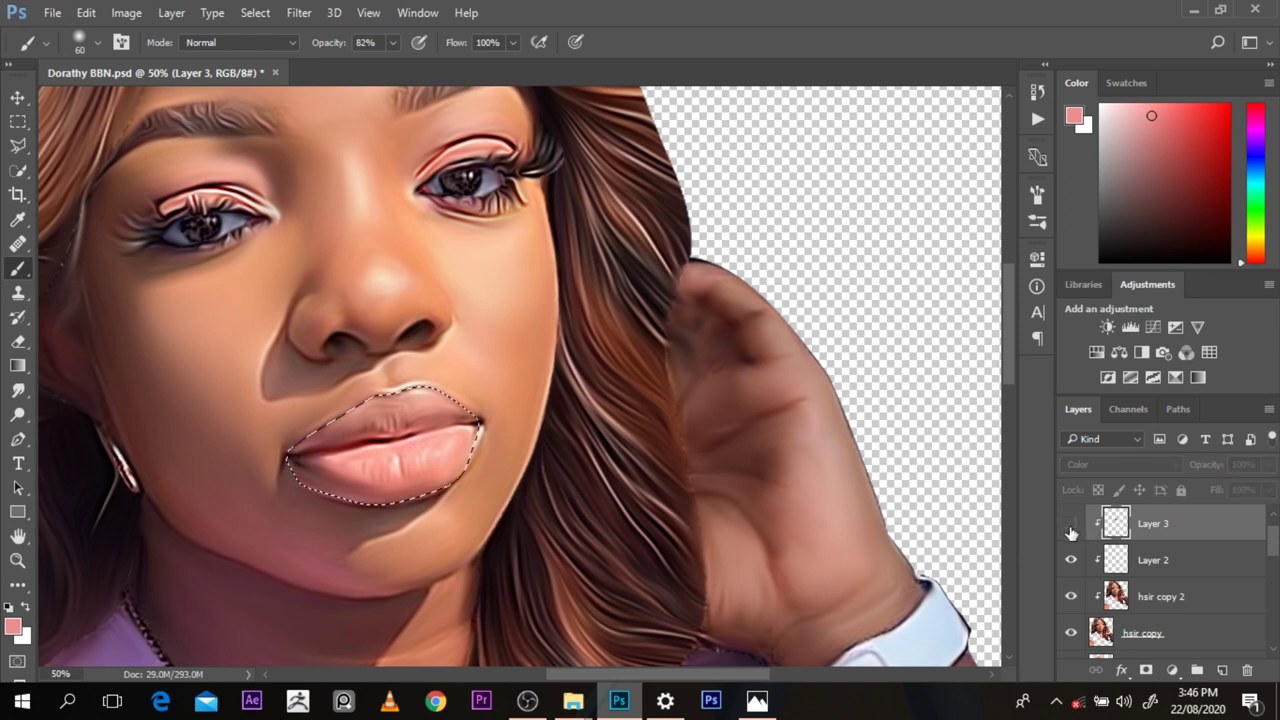
left_click(1070, 527)
left_click(1070, 527)
left_click(1070, 527)
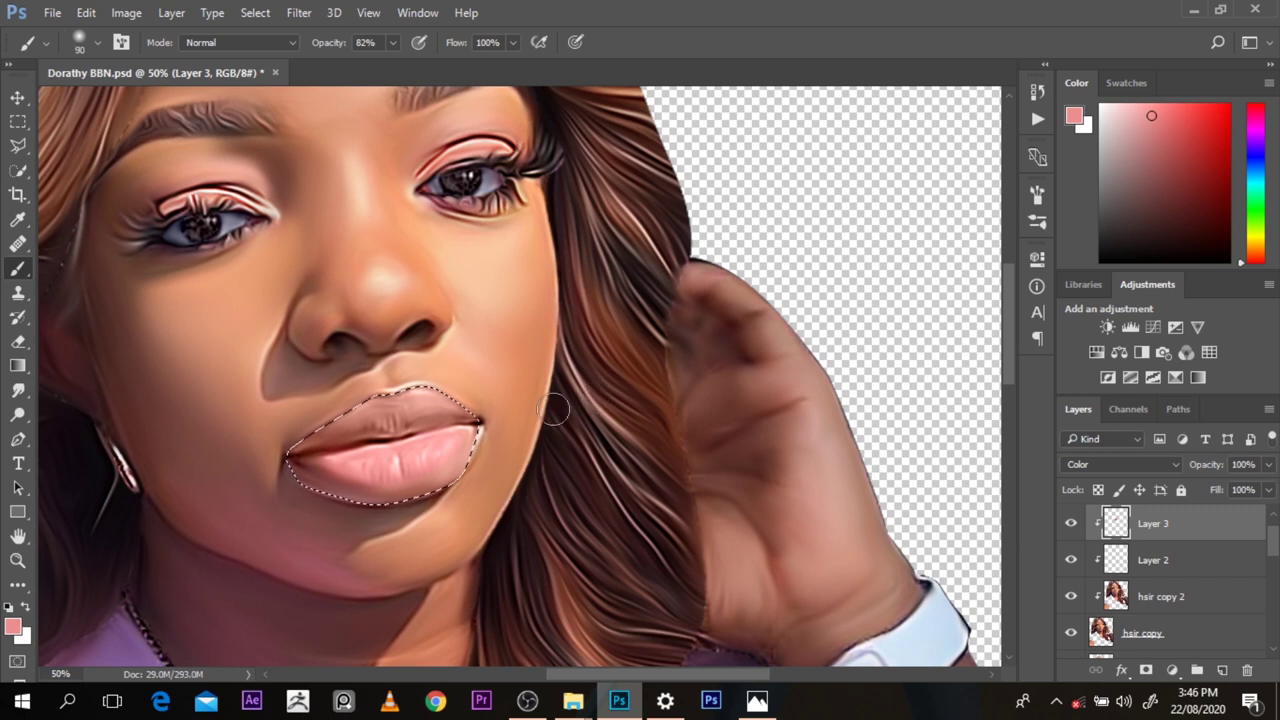
key("bracketright")
key("bracketright")
key("bracketright")
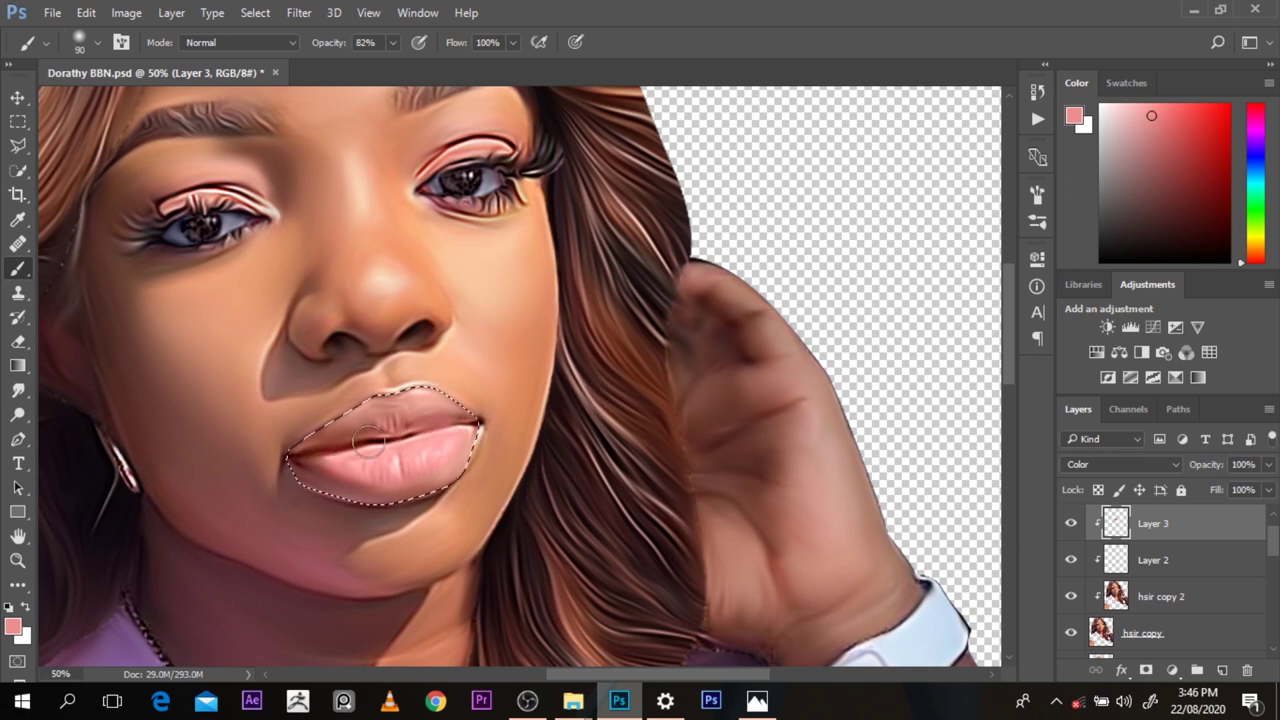
key("ctrl+d")
Step: Rename Layer 3 as "lips col" and Layer 2 as "eye col"
key("alt+bracketleft")
key("alt+bracketleft")
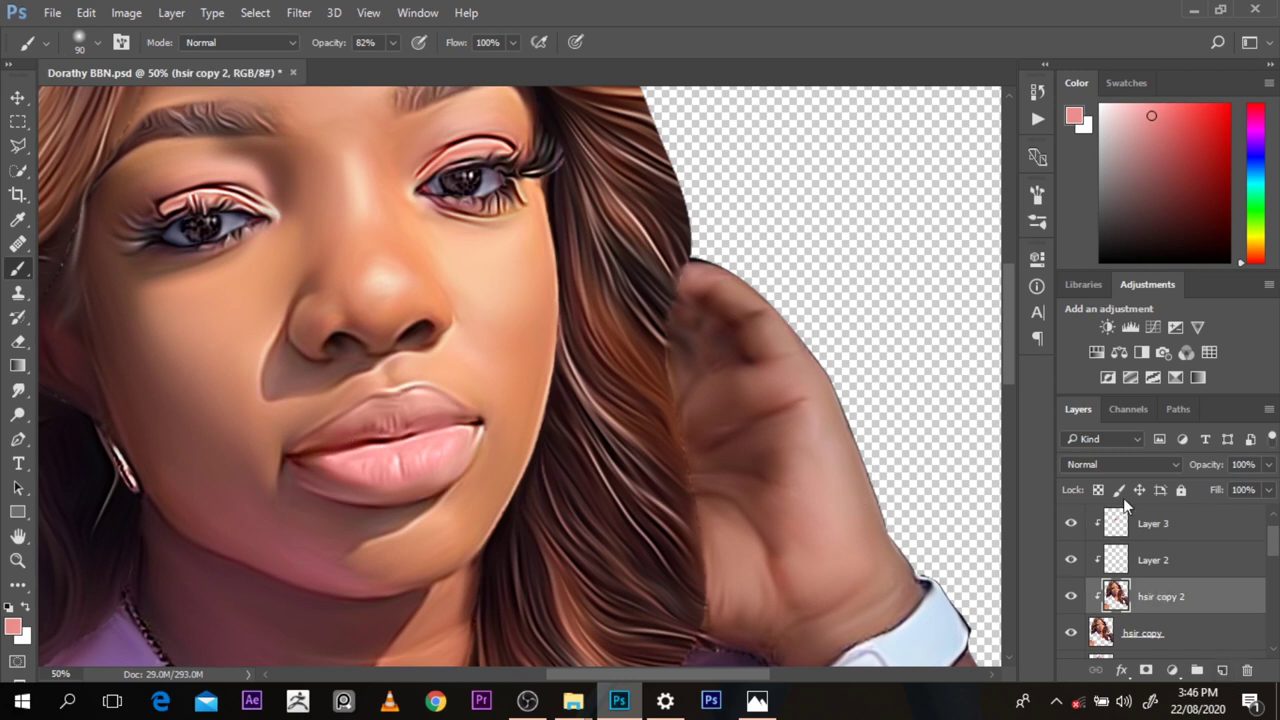
double_click(1152, 524)
type("lips col")
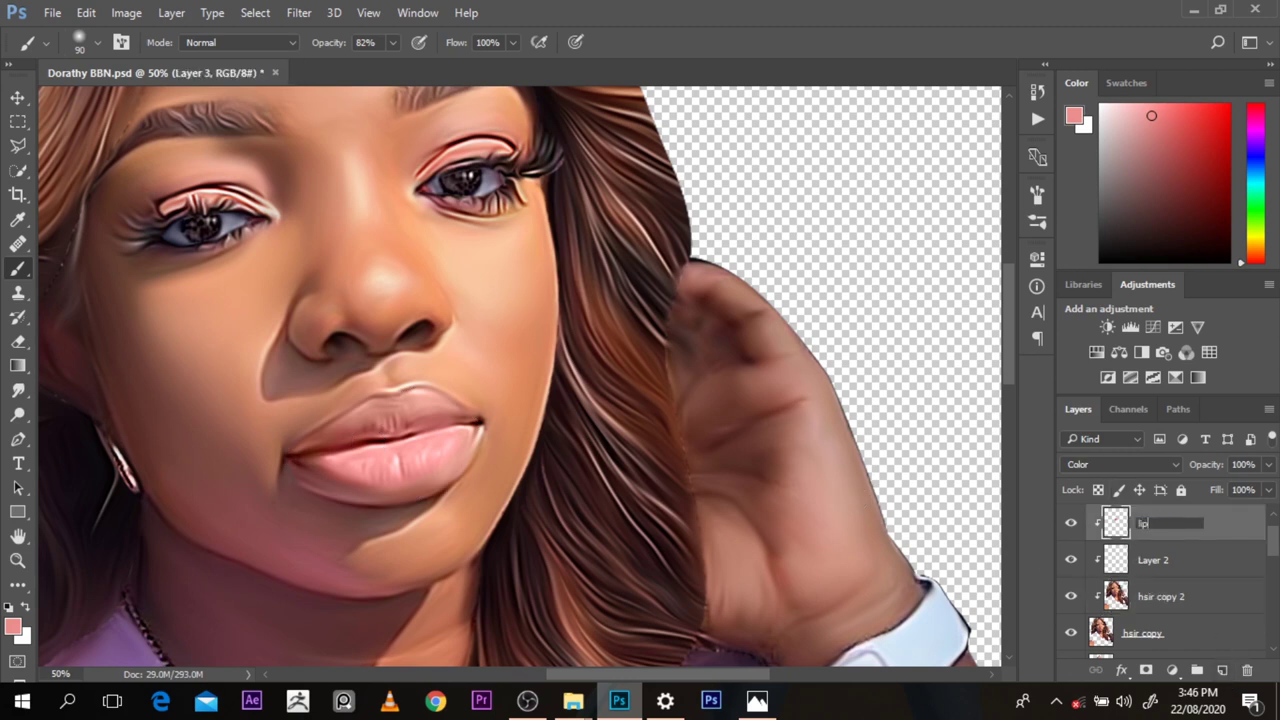
double_click(1153, 560)
type("ey")
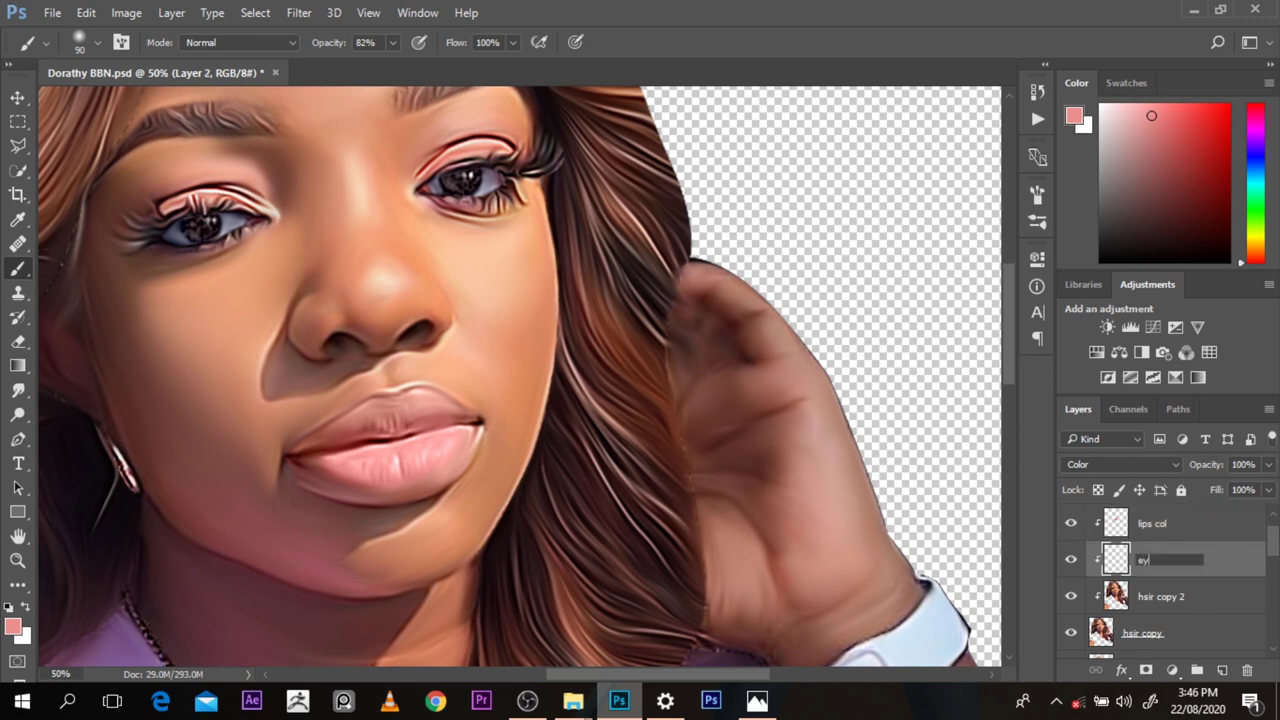
type("e col")
Step: Load the watch layer's outline as a selection and add a new layer directly above hsir copy 2
left_click(1158, 598)
scroll(1014, 350, "down", 1)
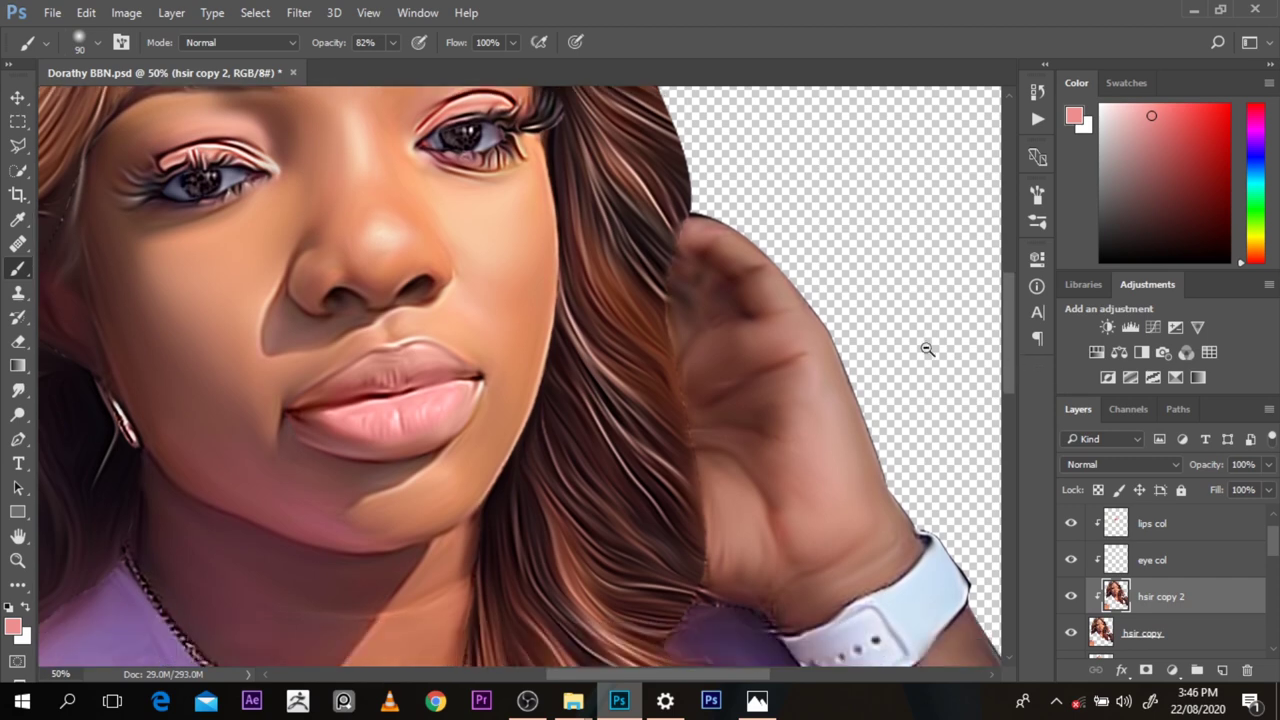
scroll(928, 349, "down", 2)
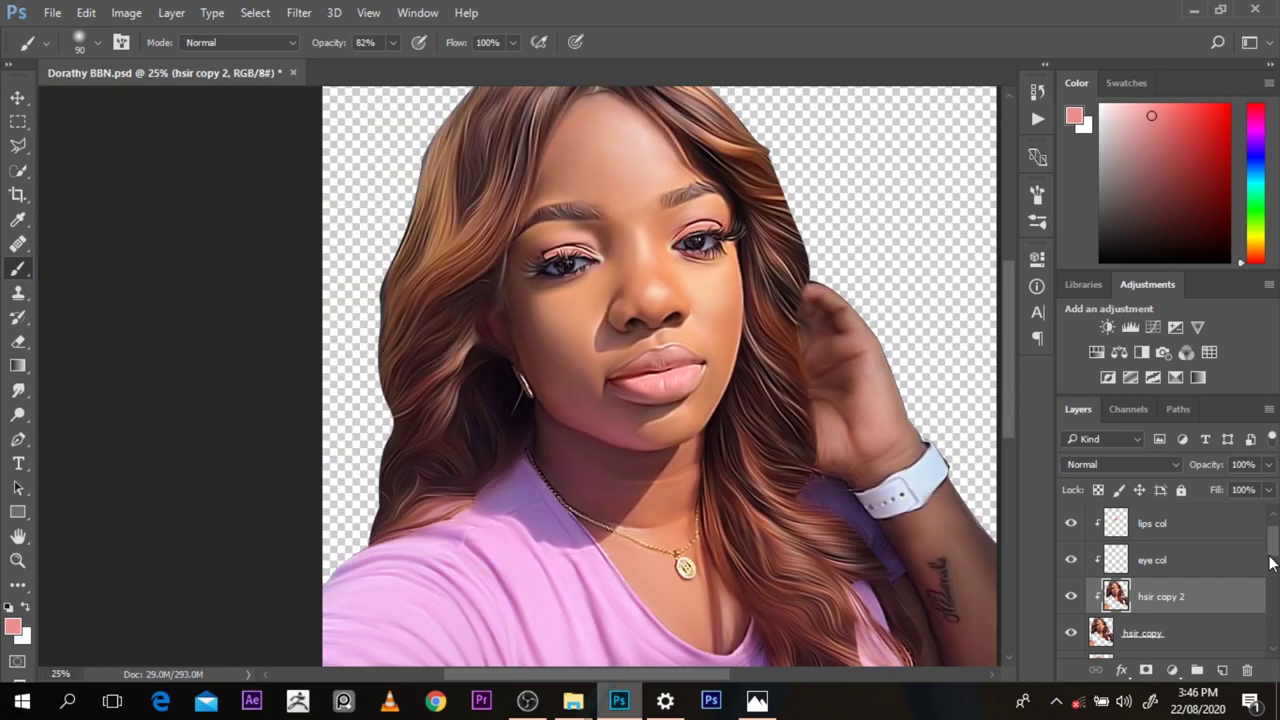
scroll(1272, 563, "down", 5)
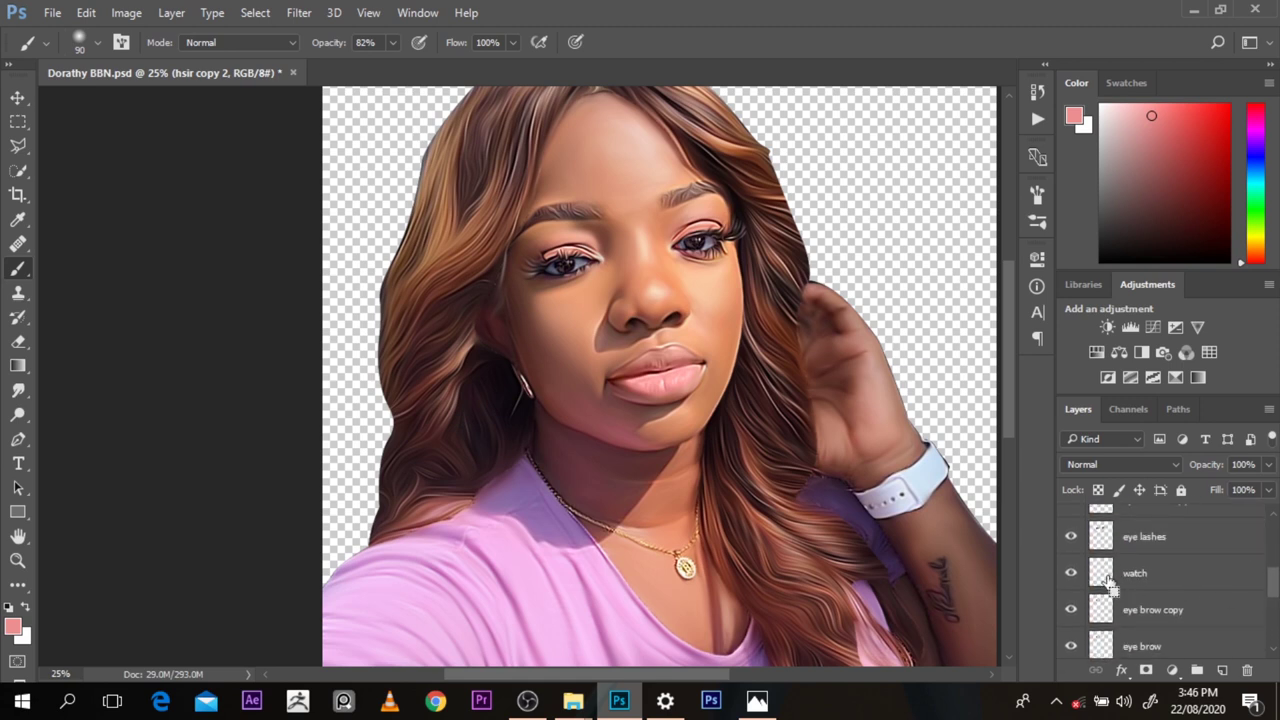
left_click(1106, 578, "ctrl")
scroll(1274, 590, "up", 3)
scroll(1275, 570, "up", 2)
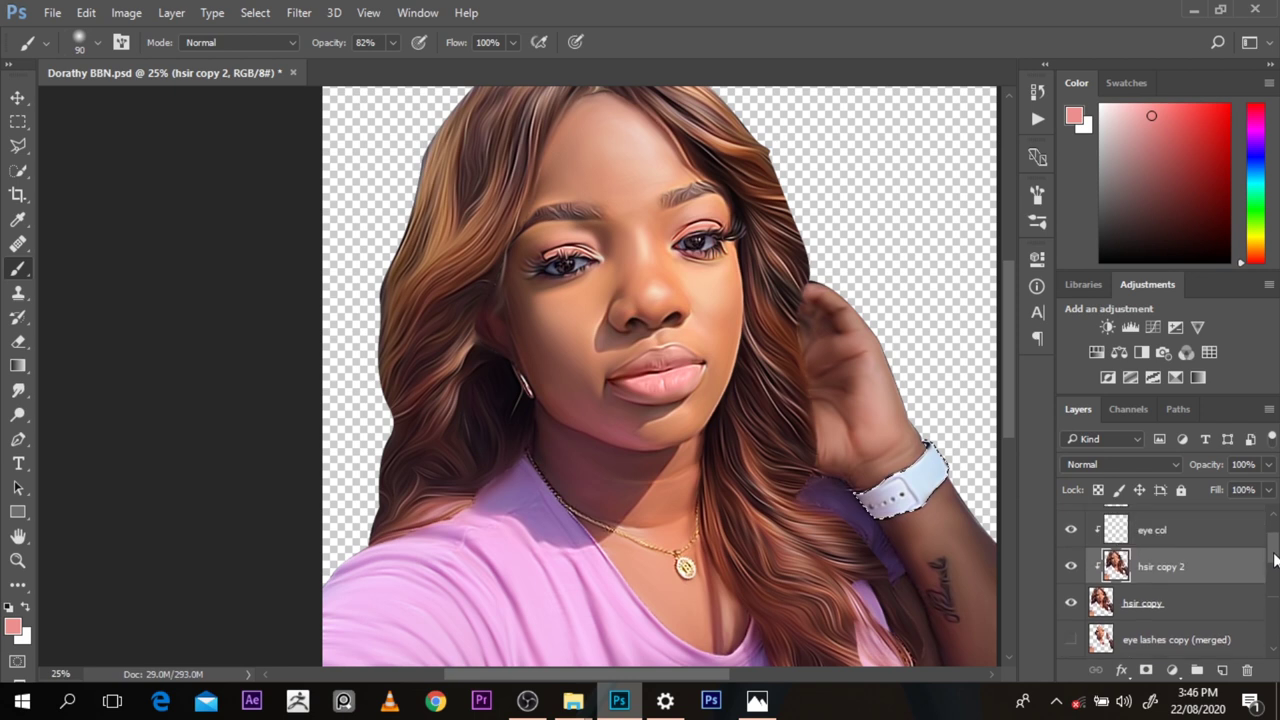
left_click(1222, 670)
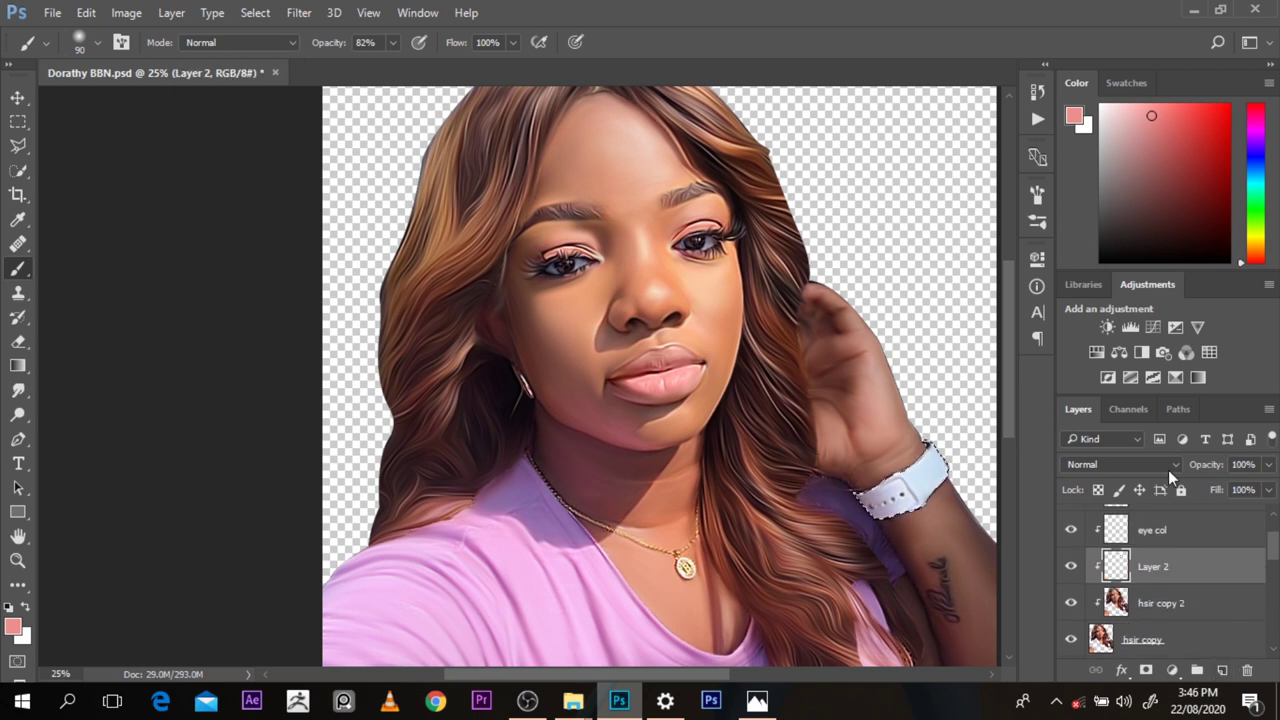
Step: Set Layer 2's blend mode to Color, tint the watch pale blue, and compare it with the layer hidden
left_click(1107, 120)
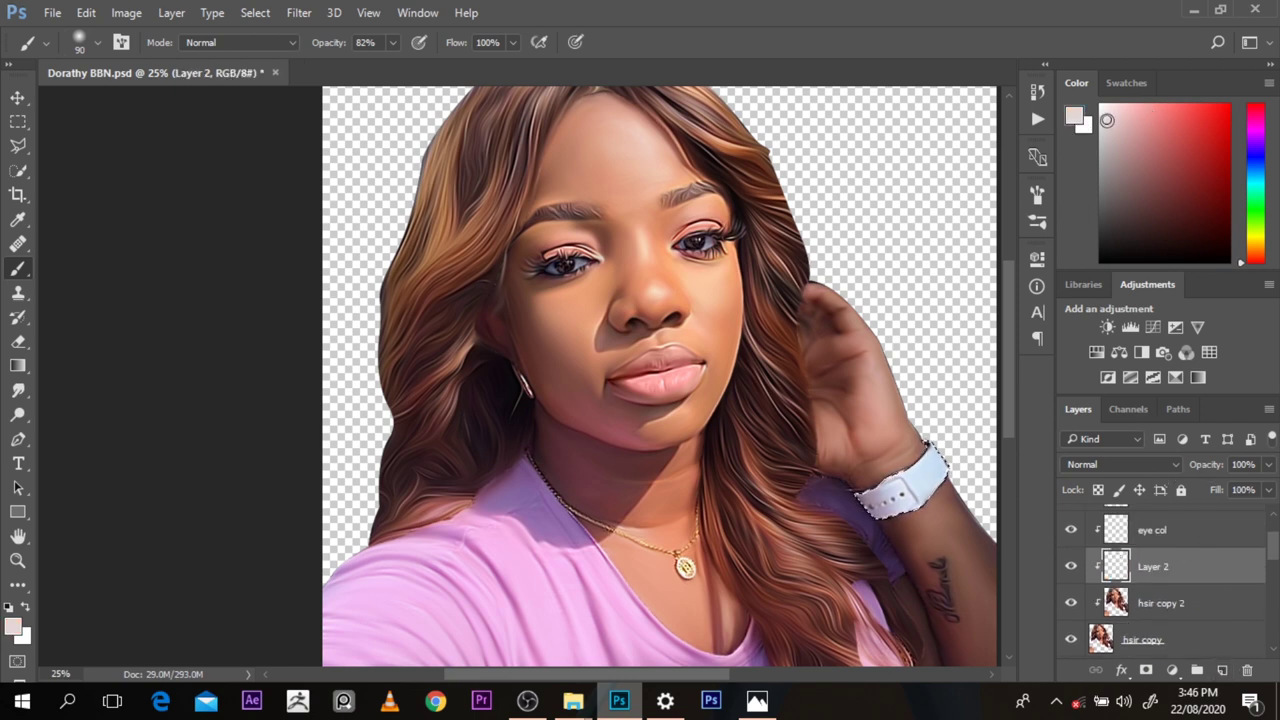
left_click(1098, 464)
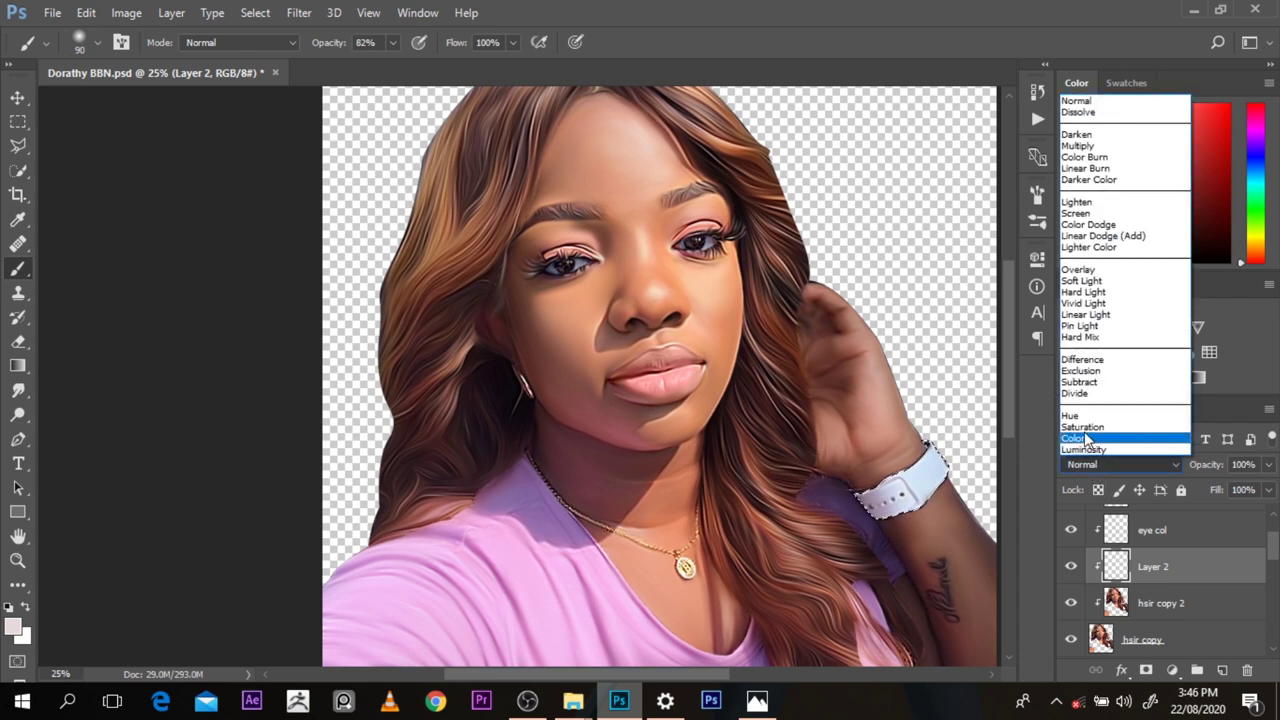
left_click(1082, 427)
left_click(1085, 465)
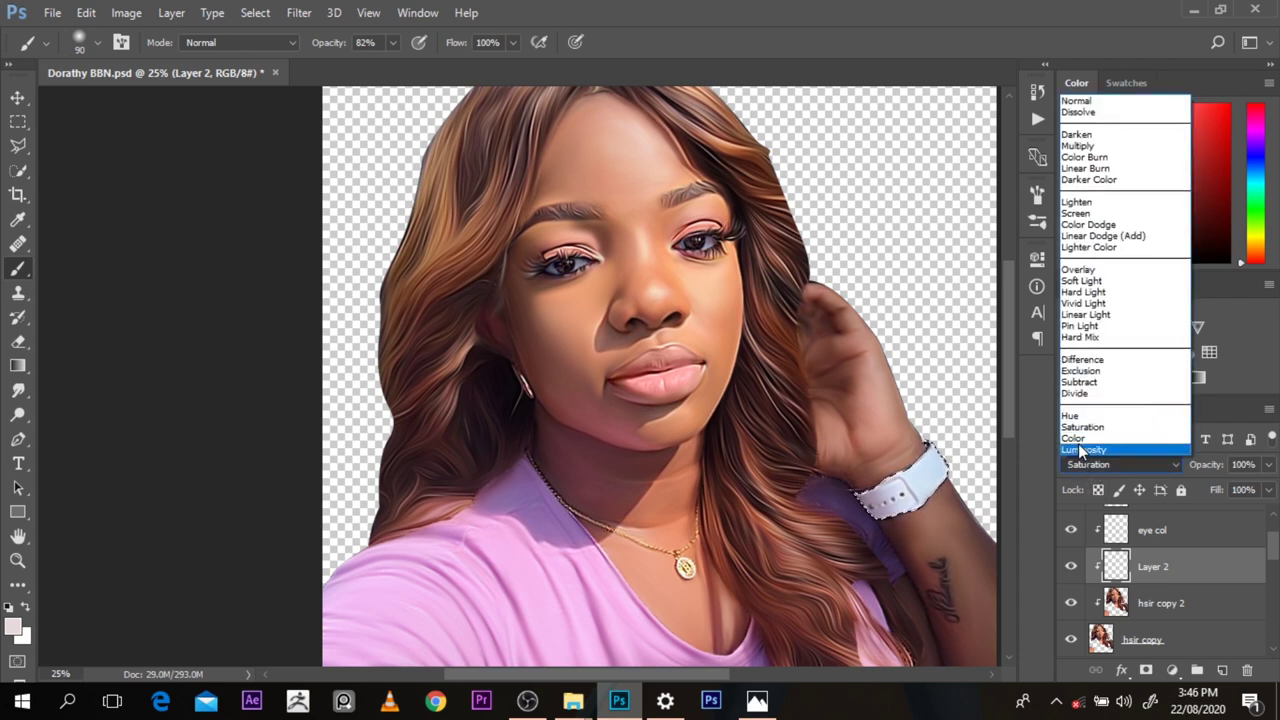
left_click(1074, 438)
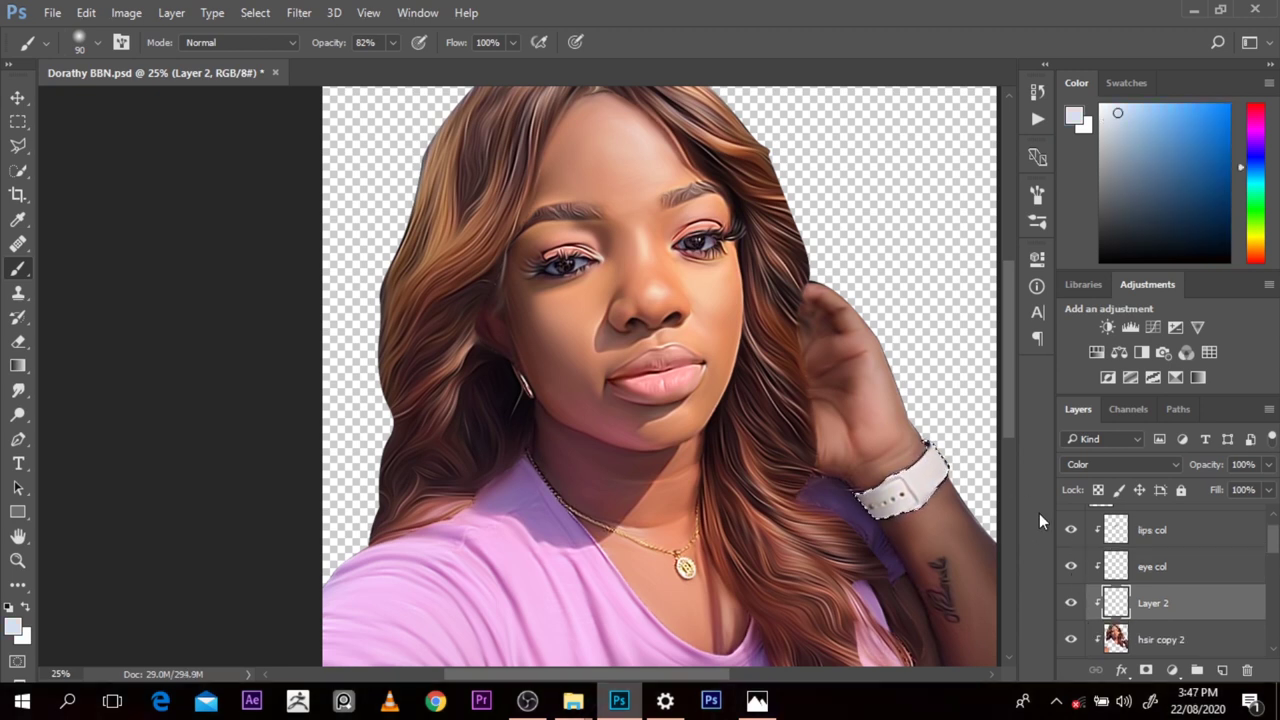
left_click(1072, 603)
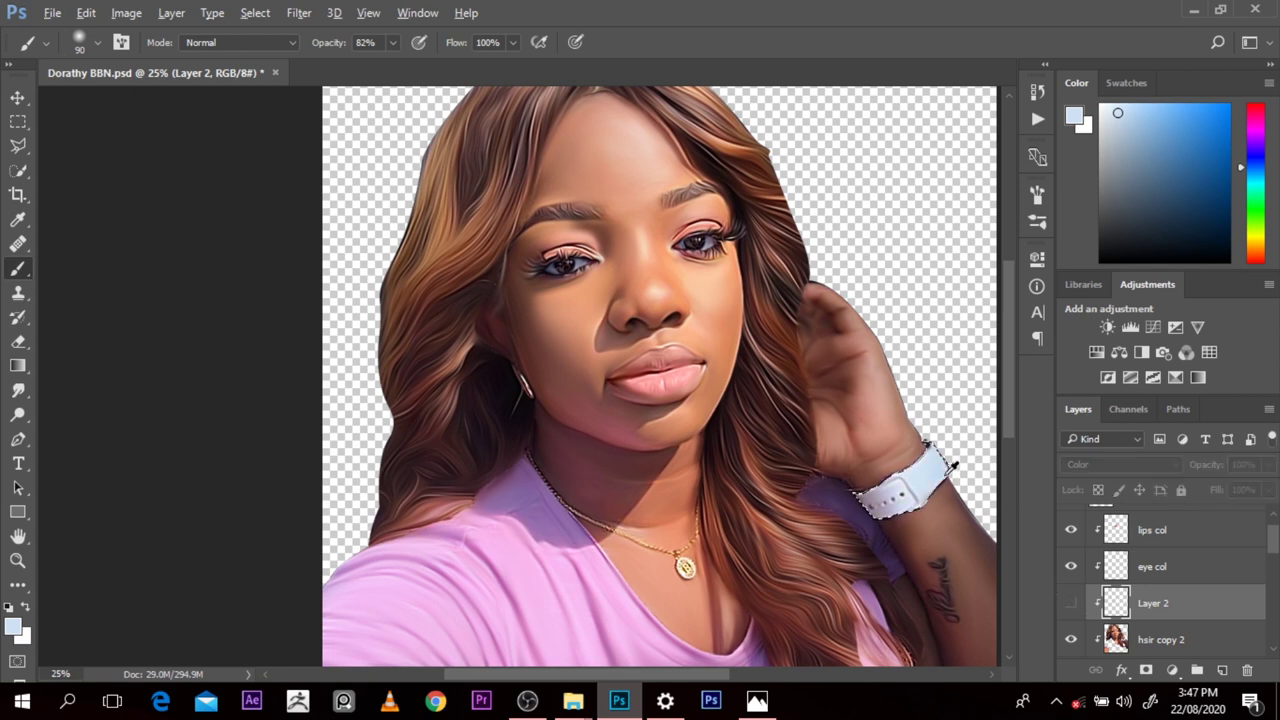
left_click(1071, 603)
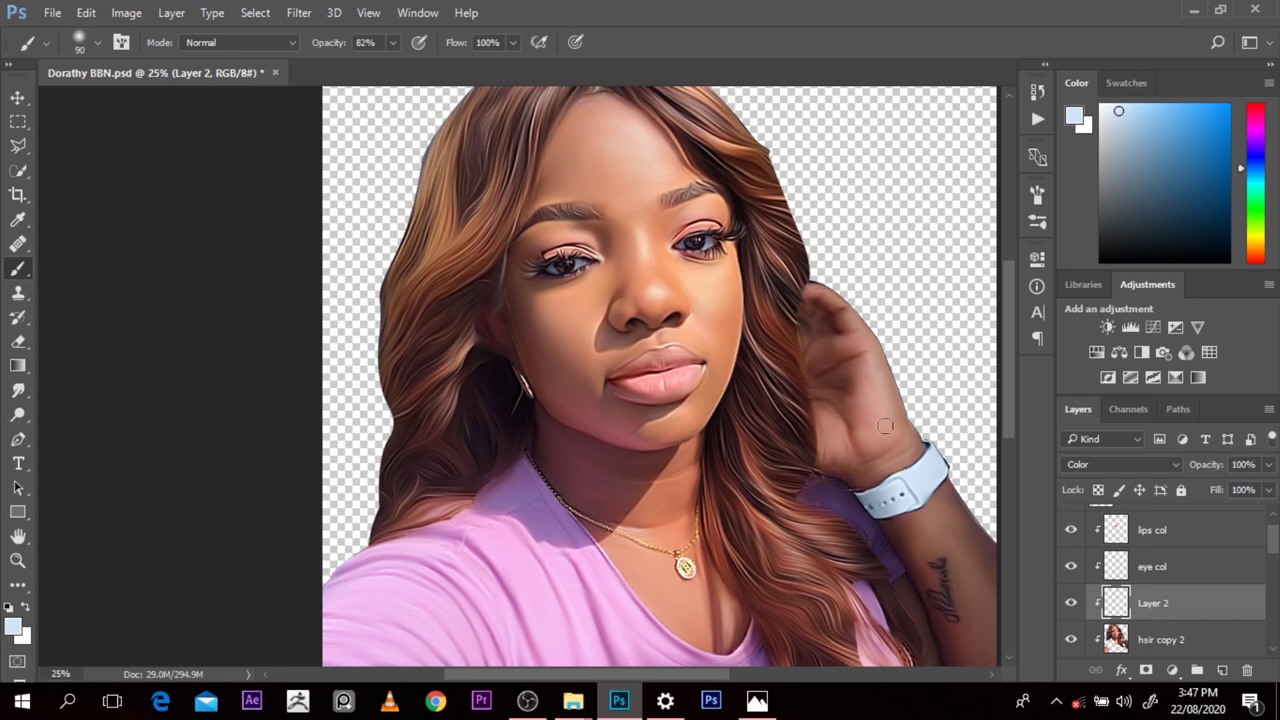
Step: Add a new layer directly above hsir copy 2, rename Layer 2 as "watch" and the new layer as "face"
key("v")
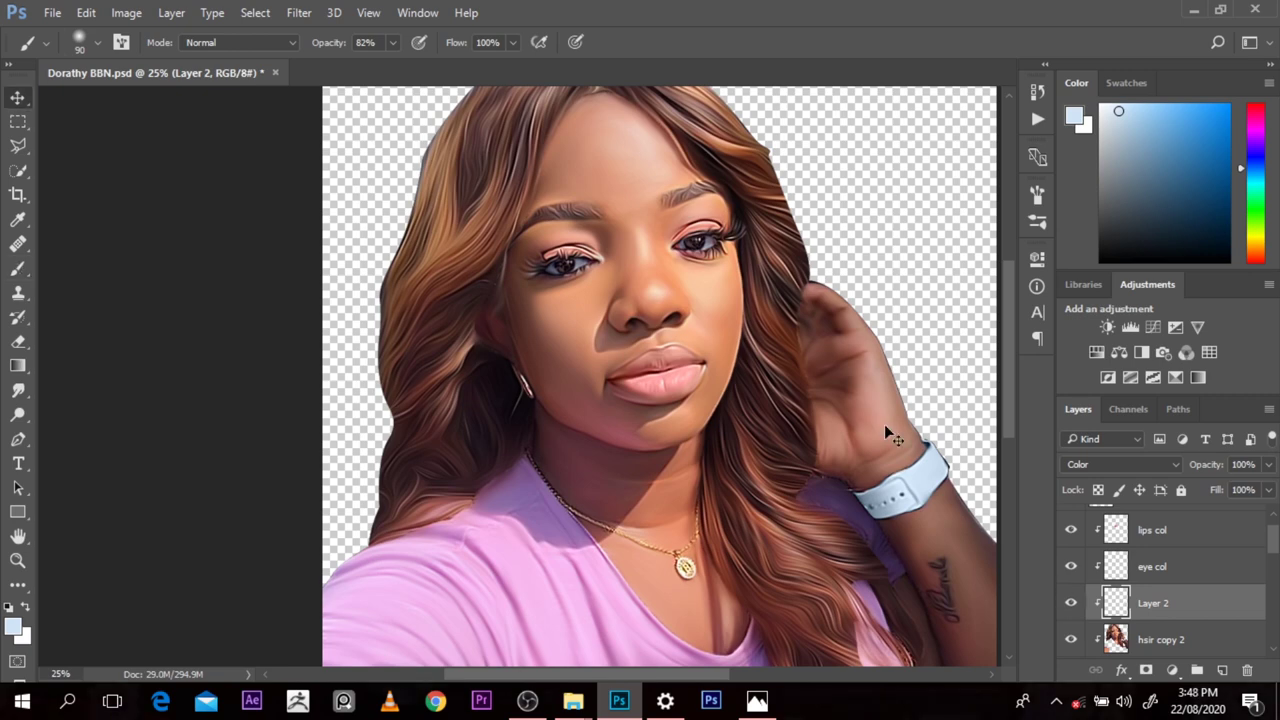
key("ctrl+minus")
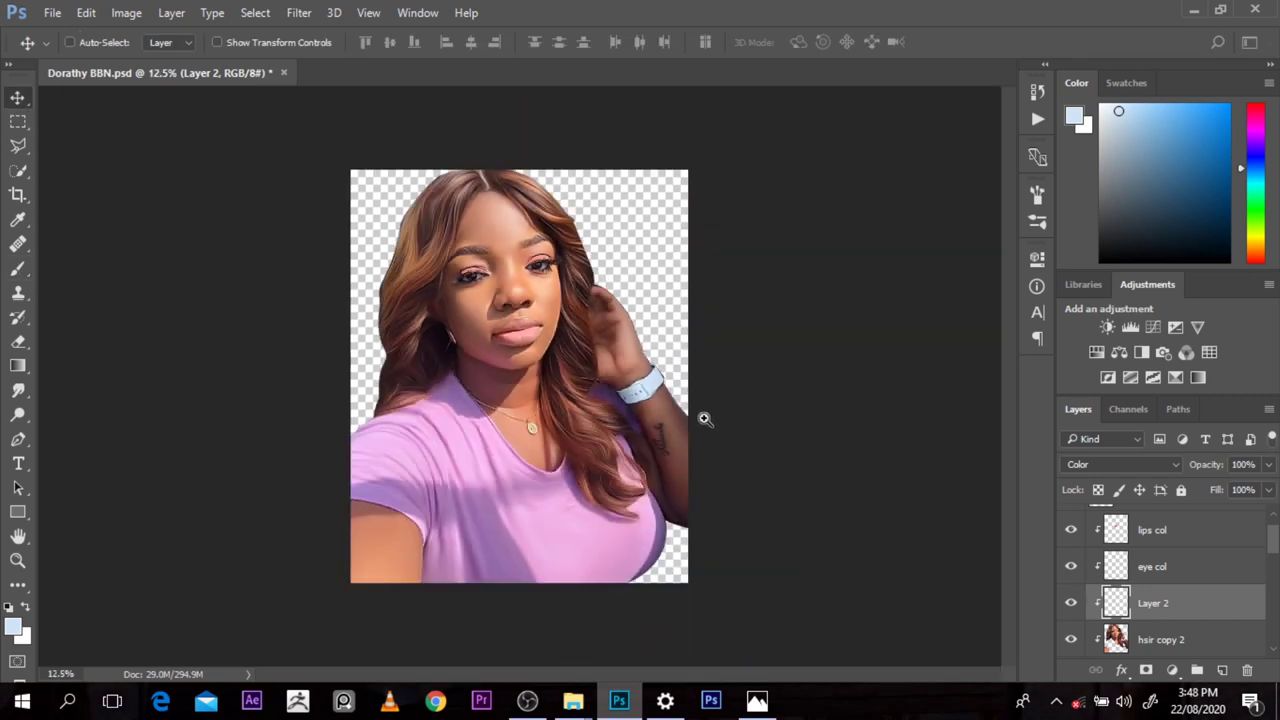
key("ctrl+plus")
key("ctrl+plus")
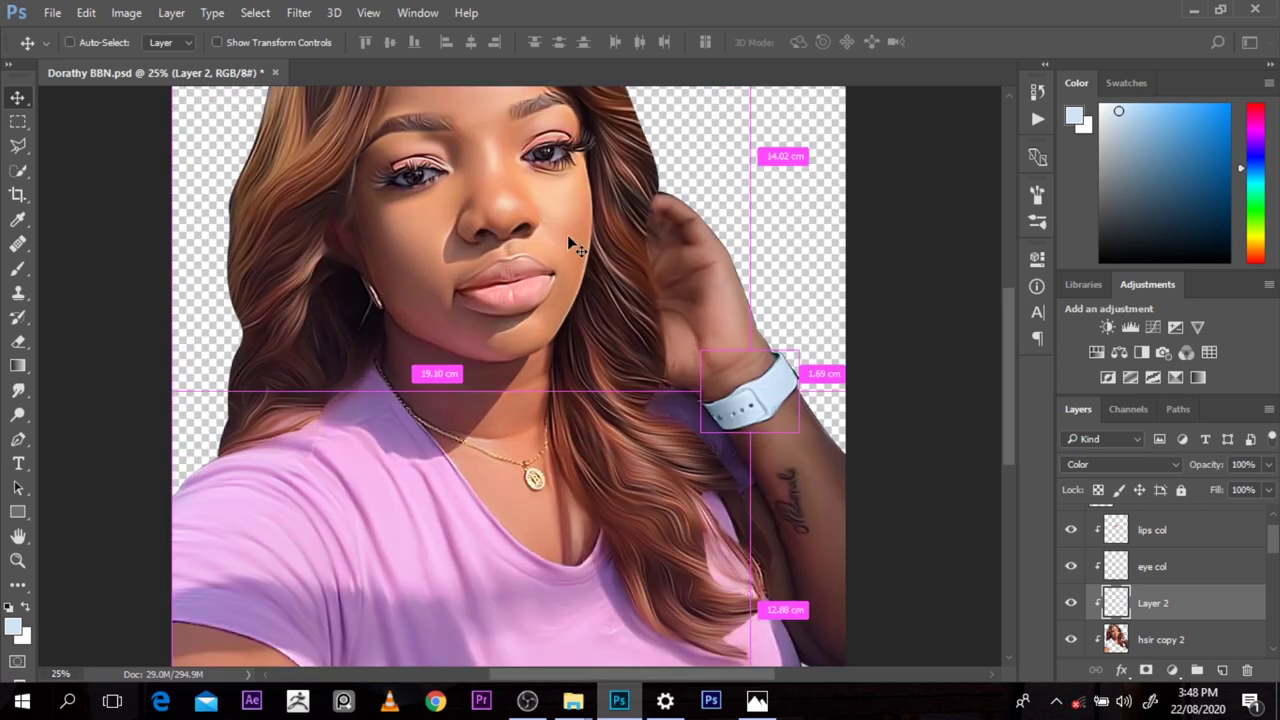
left_click(1189, 645)
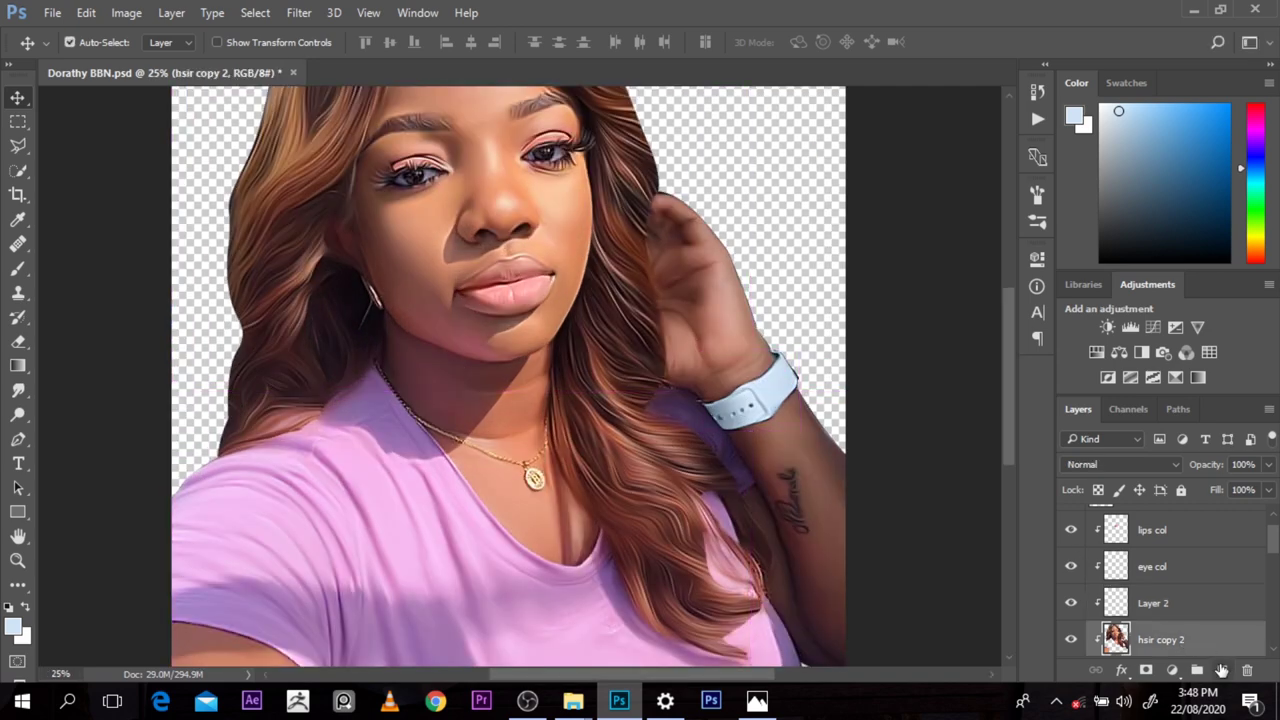
left_click(1222, 670)
double_click(1150, 603)
type("w")
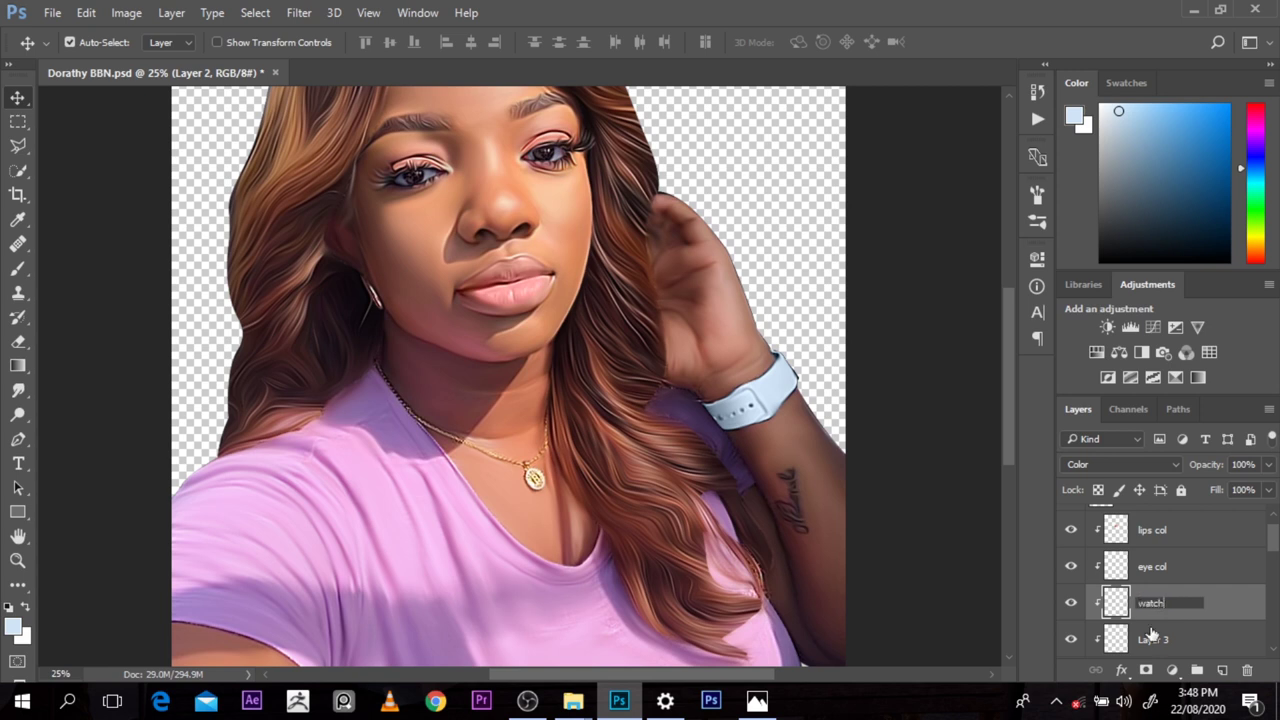
type("atch")
double_click(1152, 638)
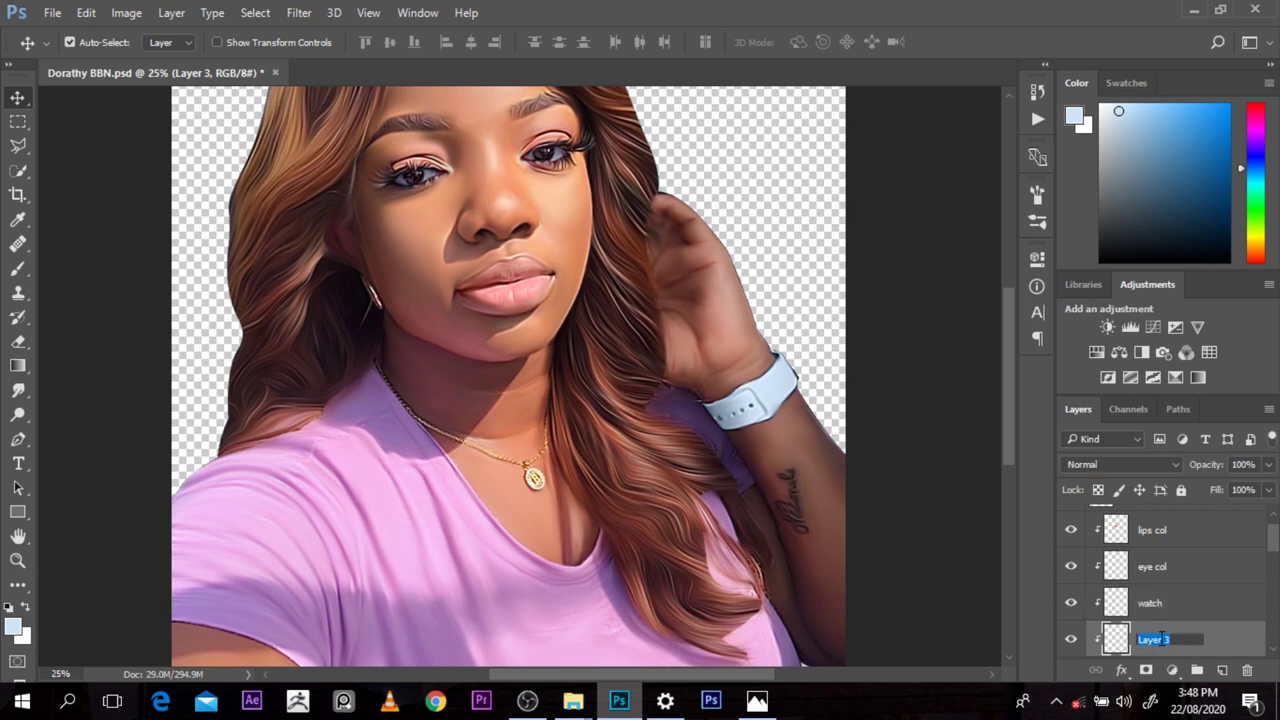
type("face")
key("Return")
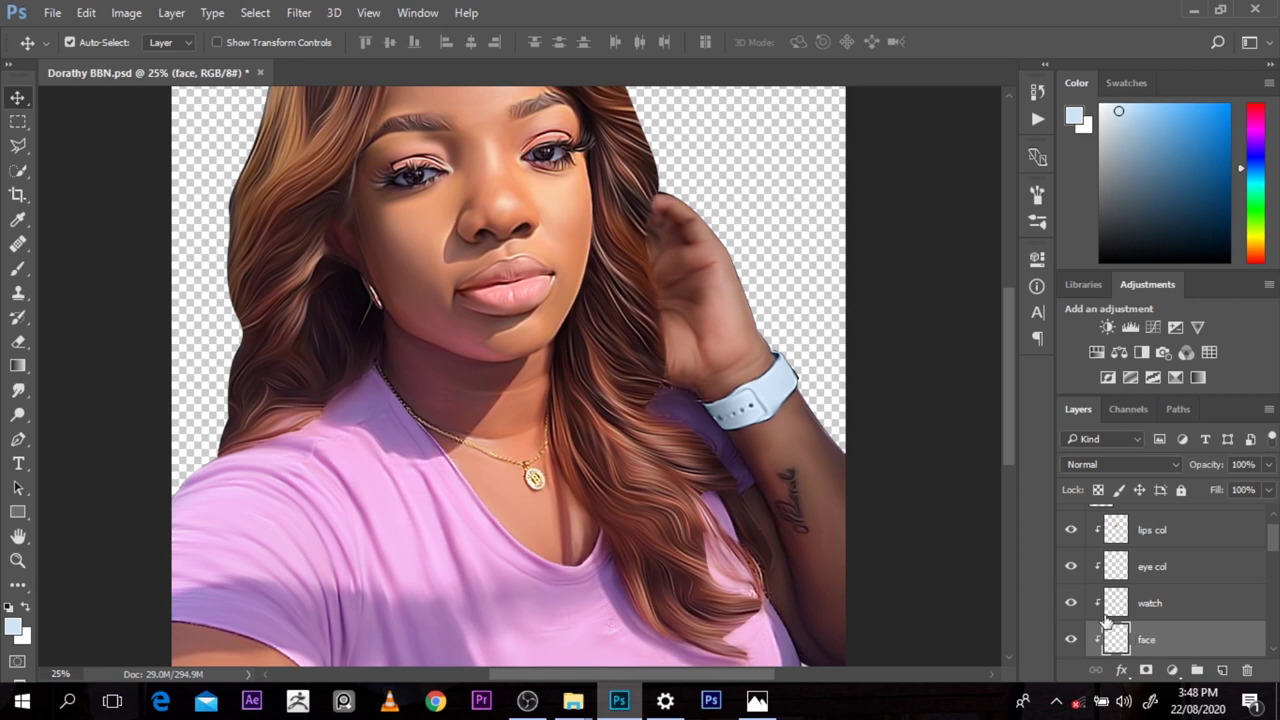
Step: Sample the skin colour below the eye, fill the face layer with it, and set its blend mode to Color
left_click(17, 219)
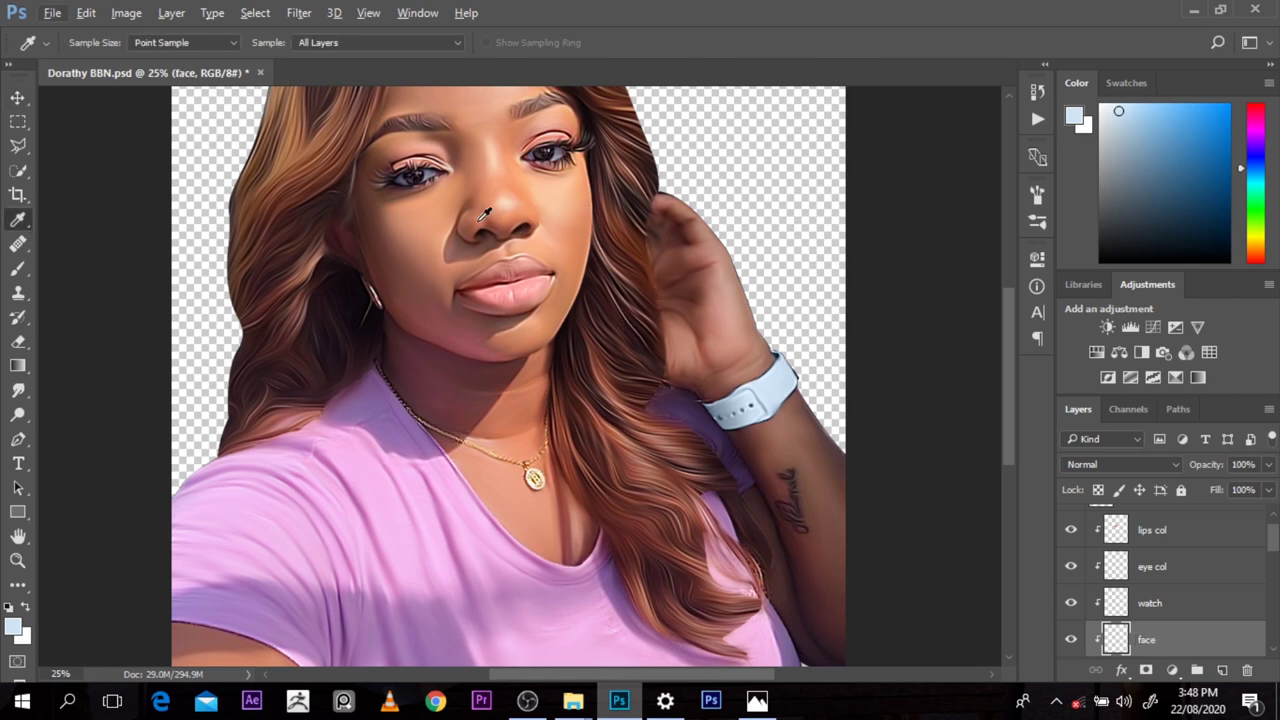
left_click(421, 221)
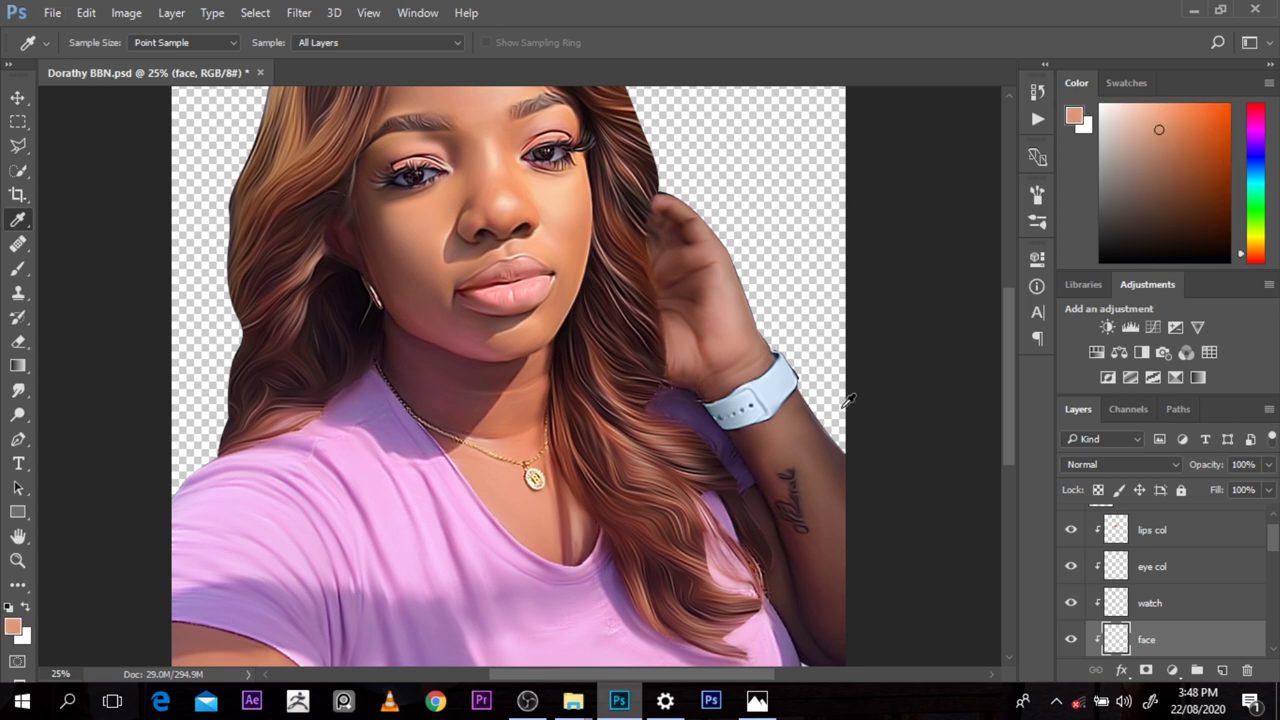
key("alt+BackSpace")
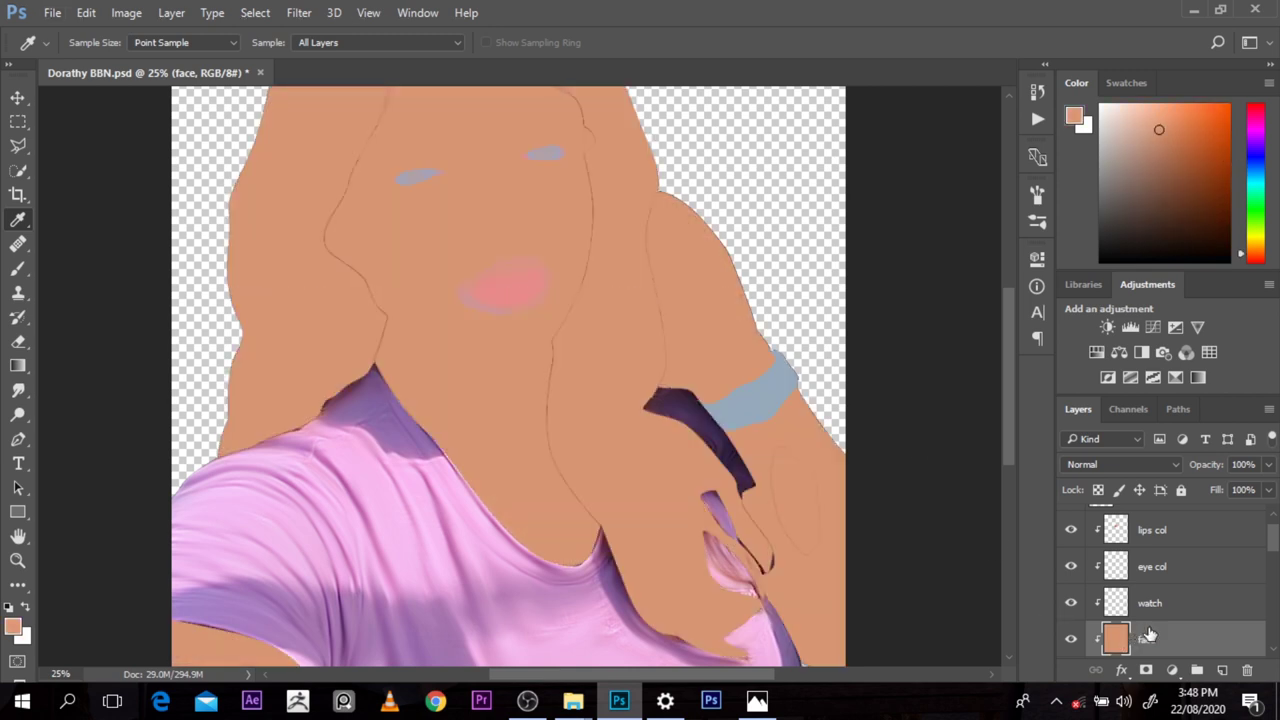
left_click(1105, 465)
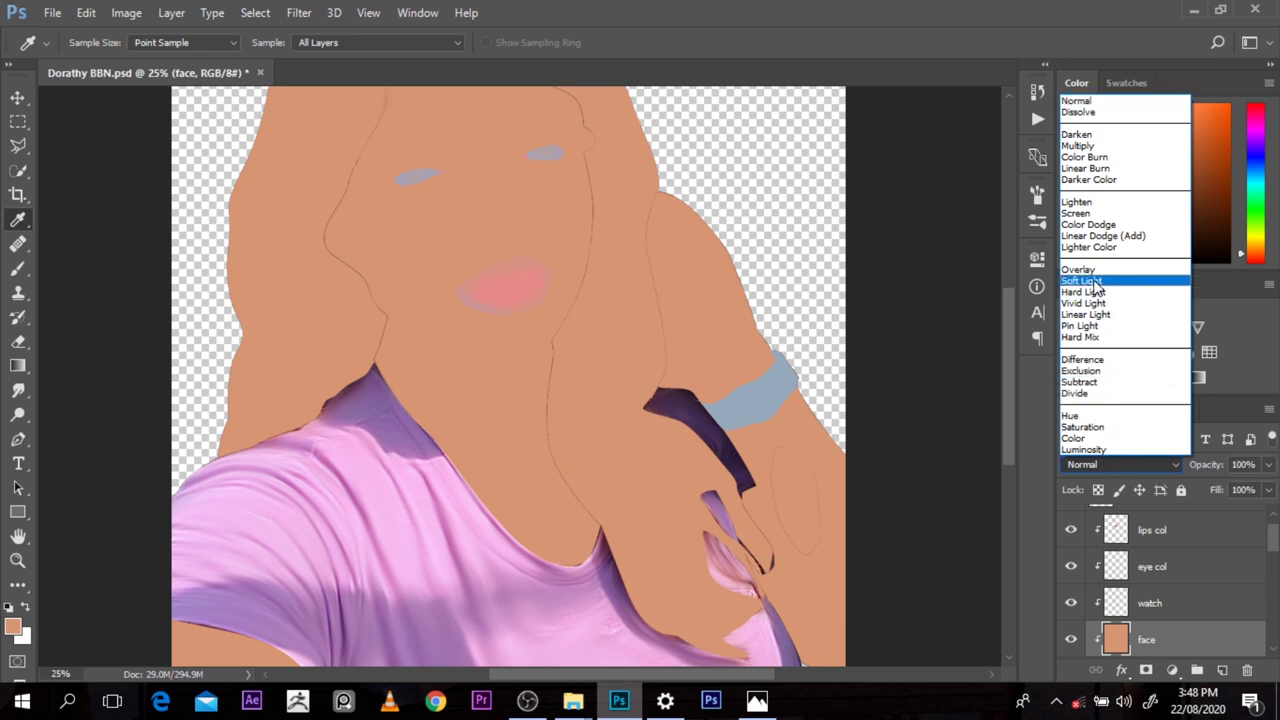
left_click(1095, 438)
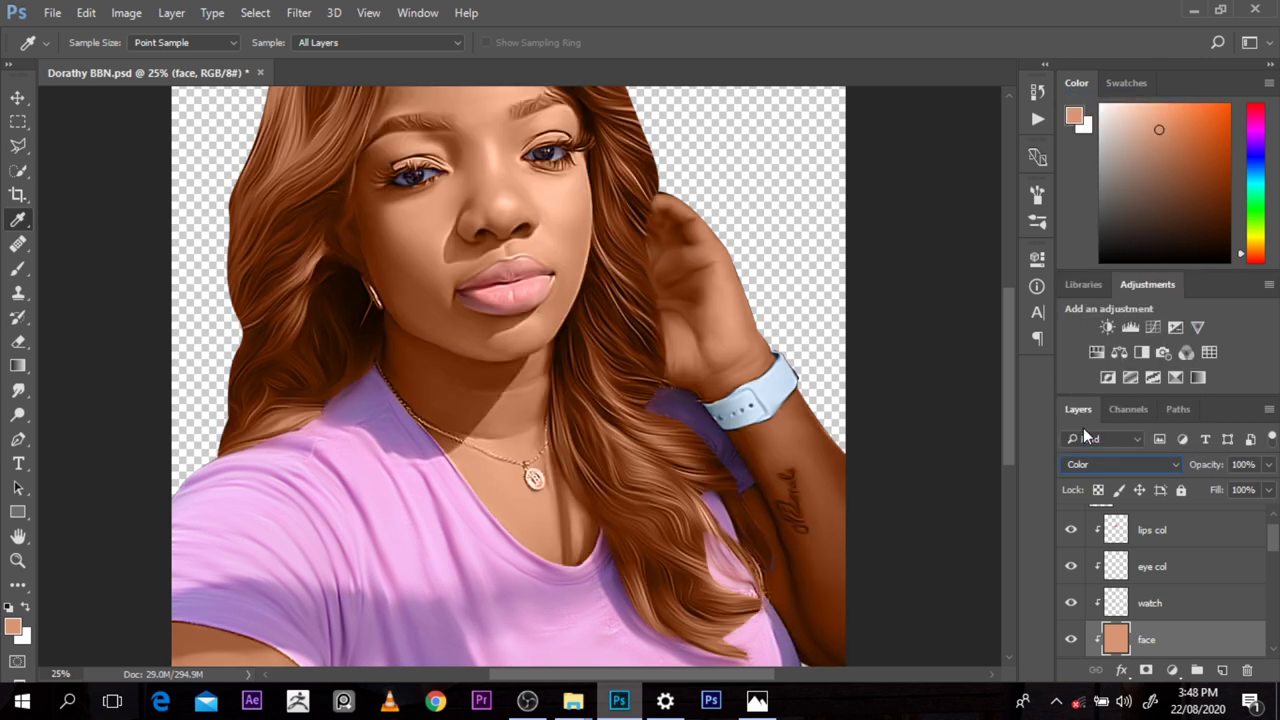
Step: Refill the face layer with a slightly lighter skin tone and compare the portrait with the layer hidden and shown
left_click_drag(1007, 399, 1005, 361)
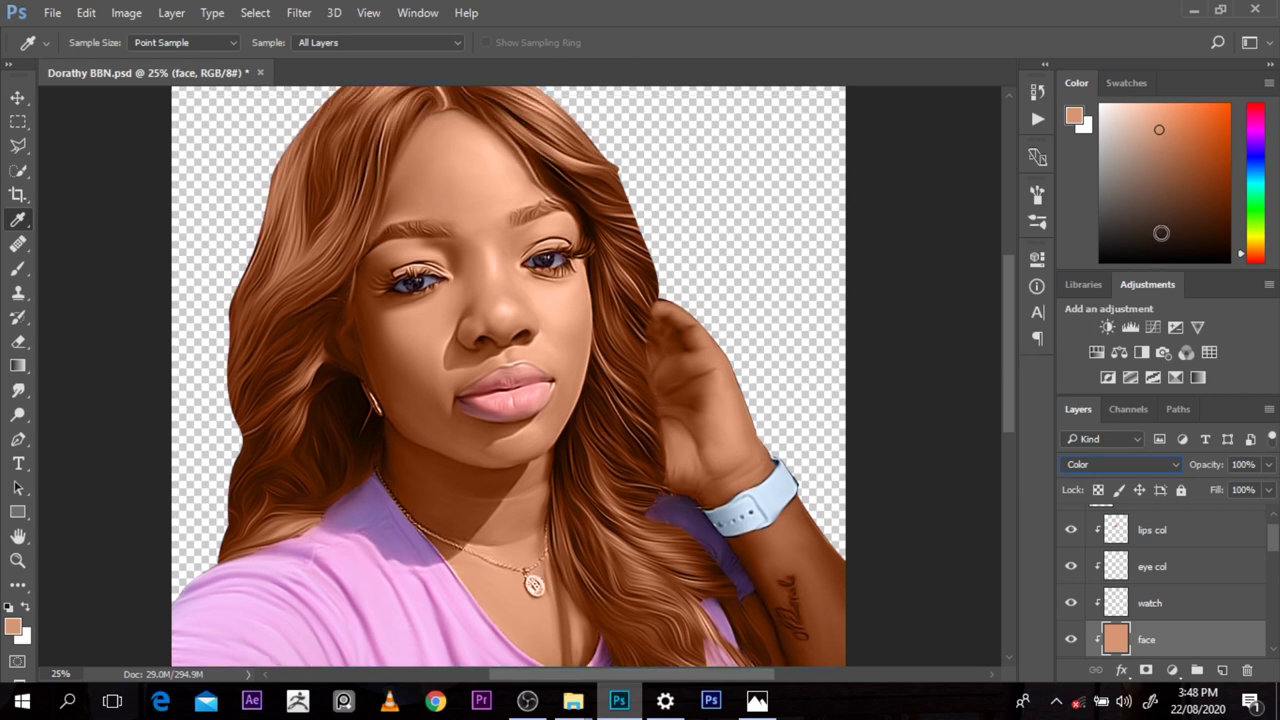
left_click(1094, 630, "alt")
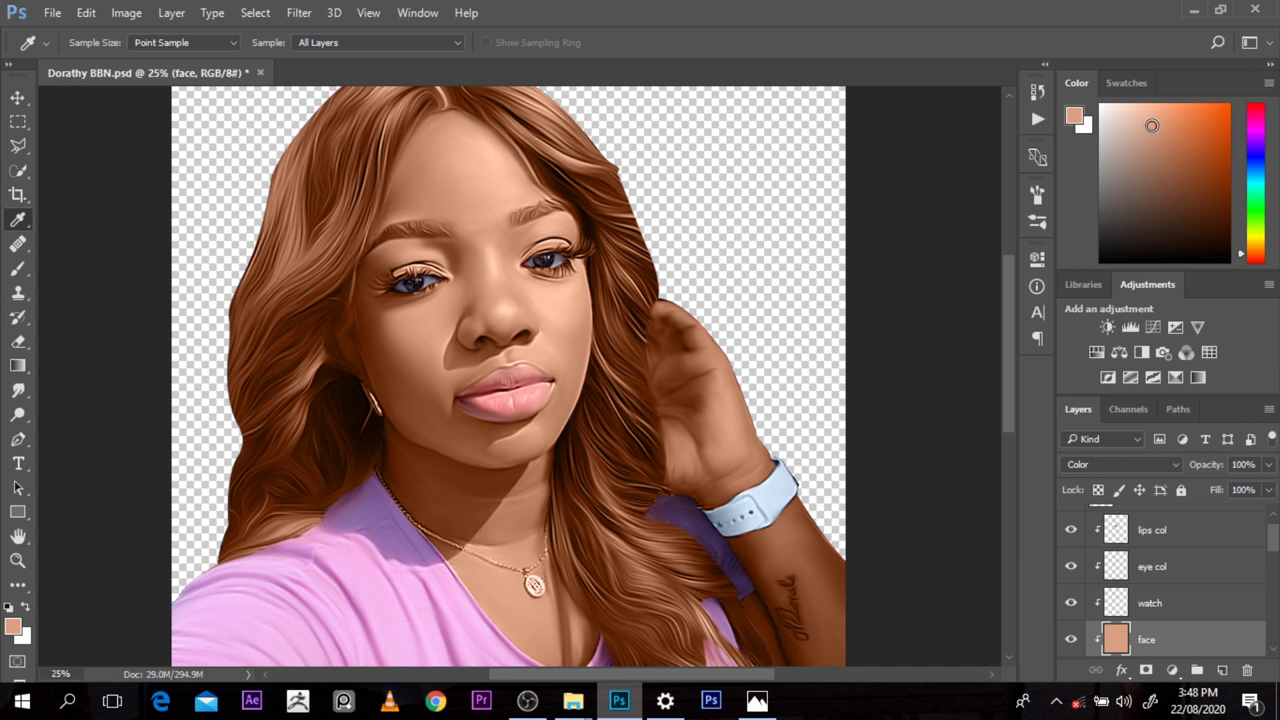
key("alt+space")
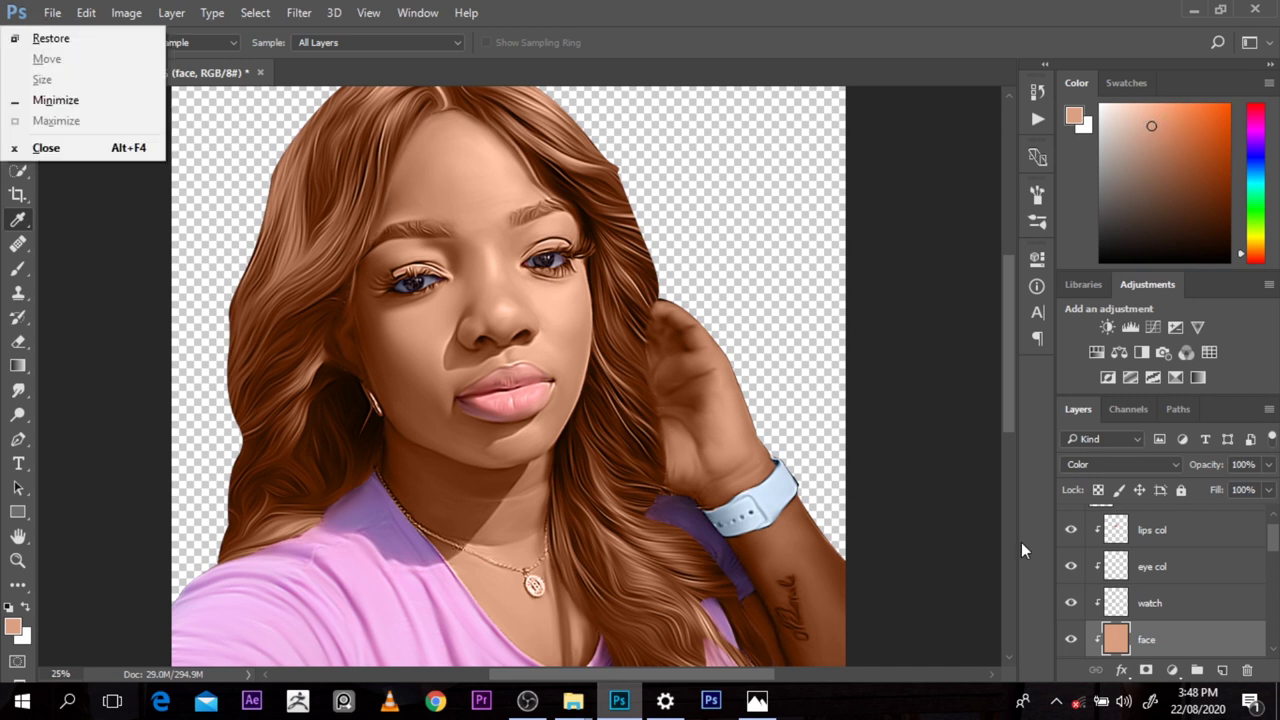
left_click(1073, 632)
left_click(1072, 640)
left_click(1072, 640)
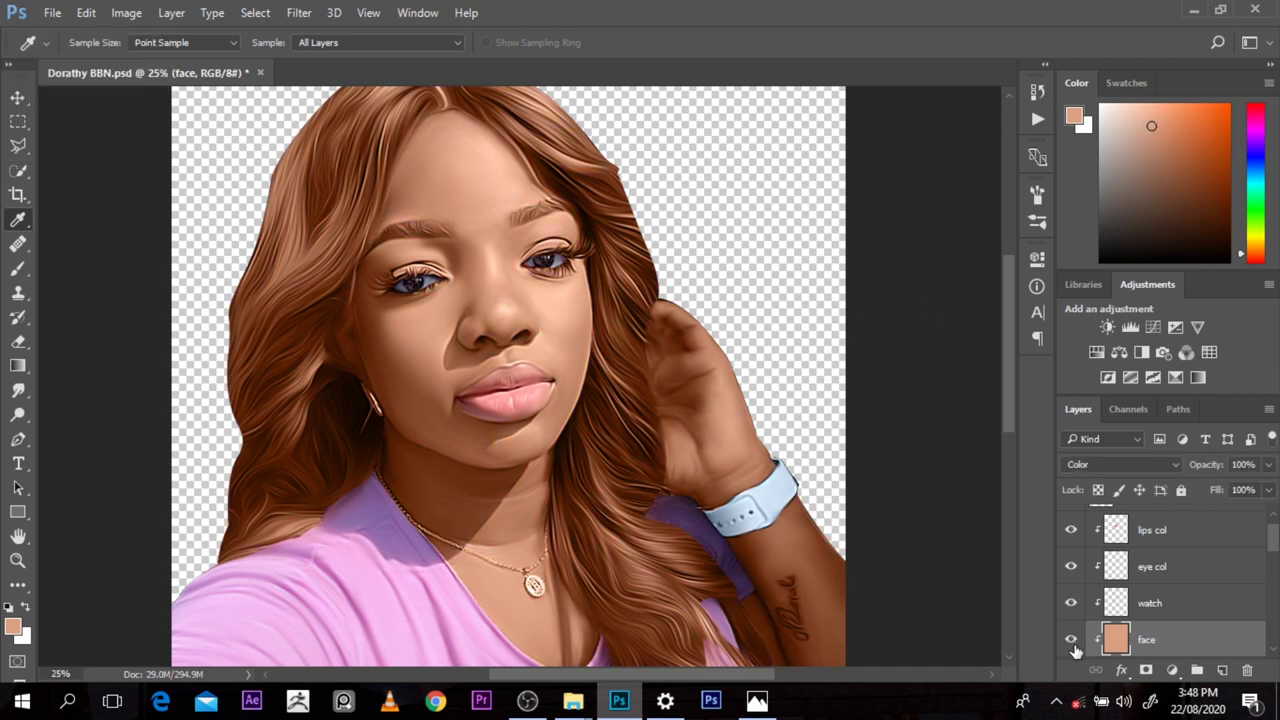
left_click(1072, 640)
left_click(1072, 641)
mouse_move(1005, 399)
left_mouse_down()
mouse_move(1008, 449)
mouse_move(1002, 395)
left_mouse_up()
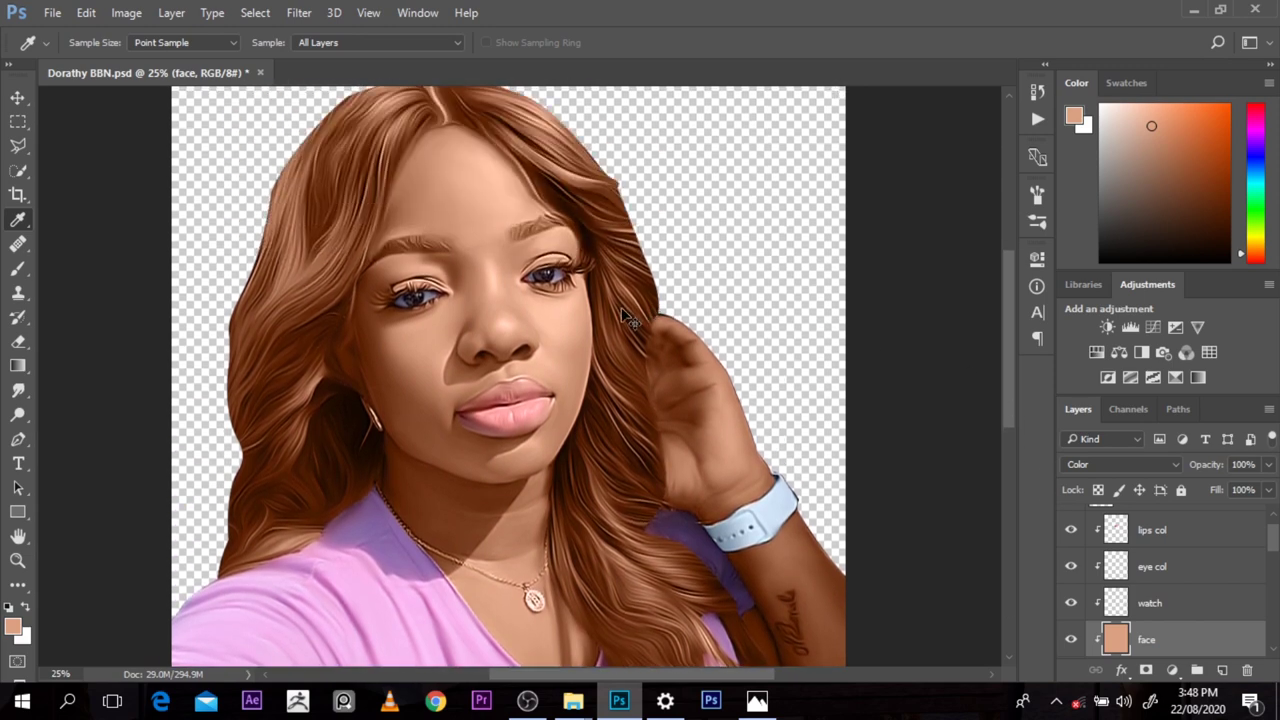
Step: Load the hsir layer's outline as a selection and hide the face layer to expose the original hair colours
mouse_move(1274, 553)
left_mouse_down()
mouse_move(1269, 652)
mouse_move(1272, 532)
left_mouse_up()
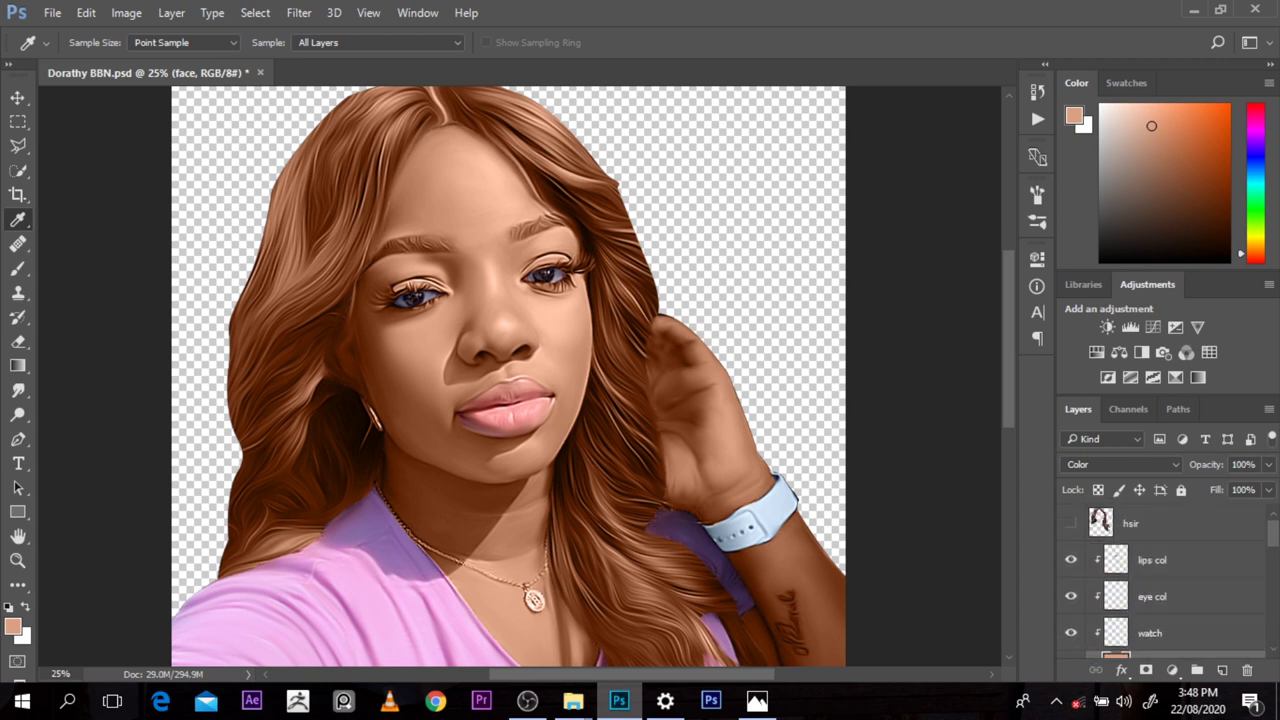
left_click(1101, 522, "ctrl")
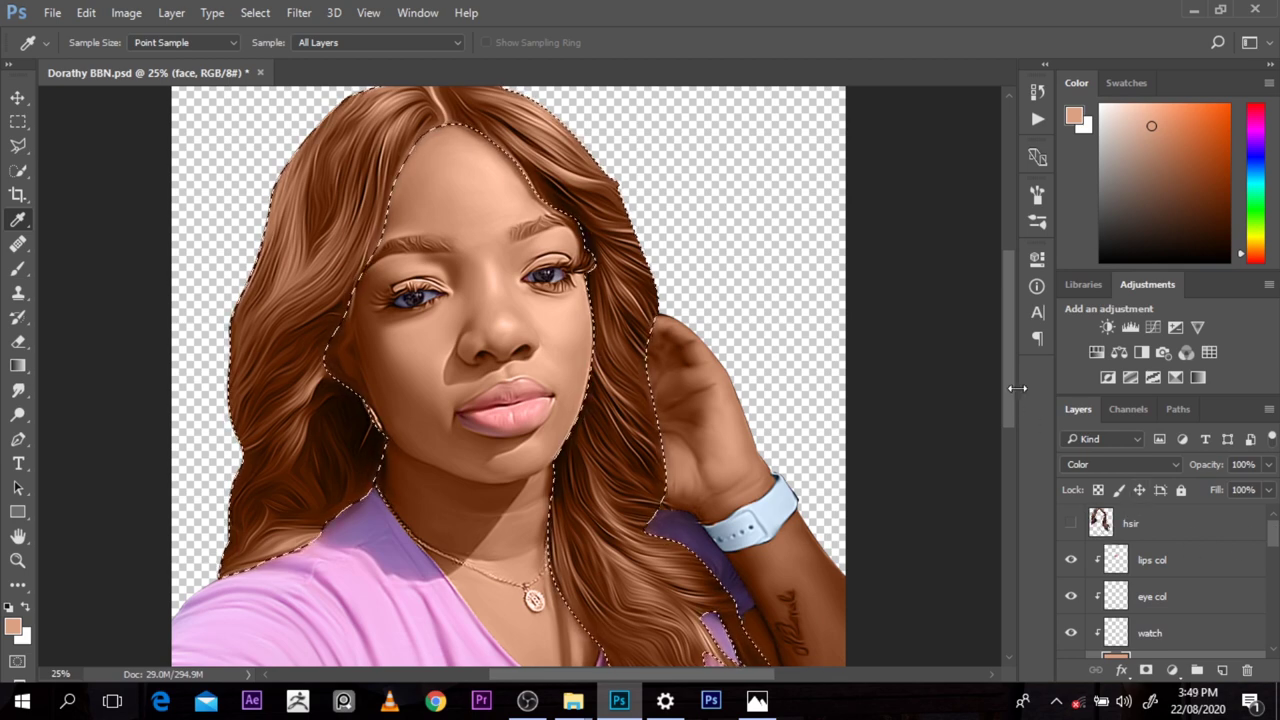
scroll(1015, 426, "down", 3)
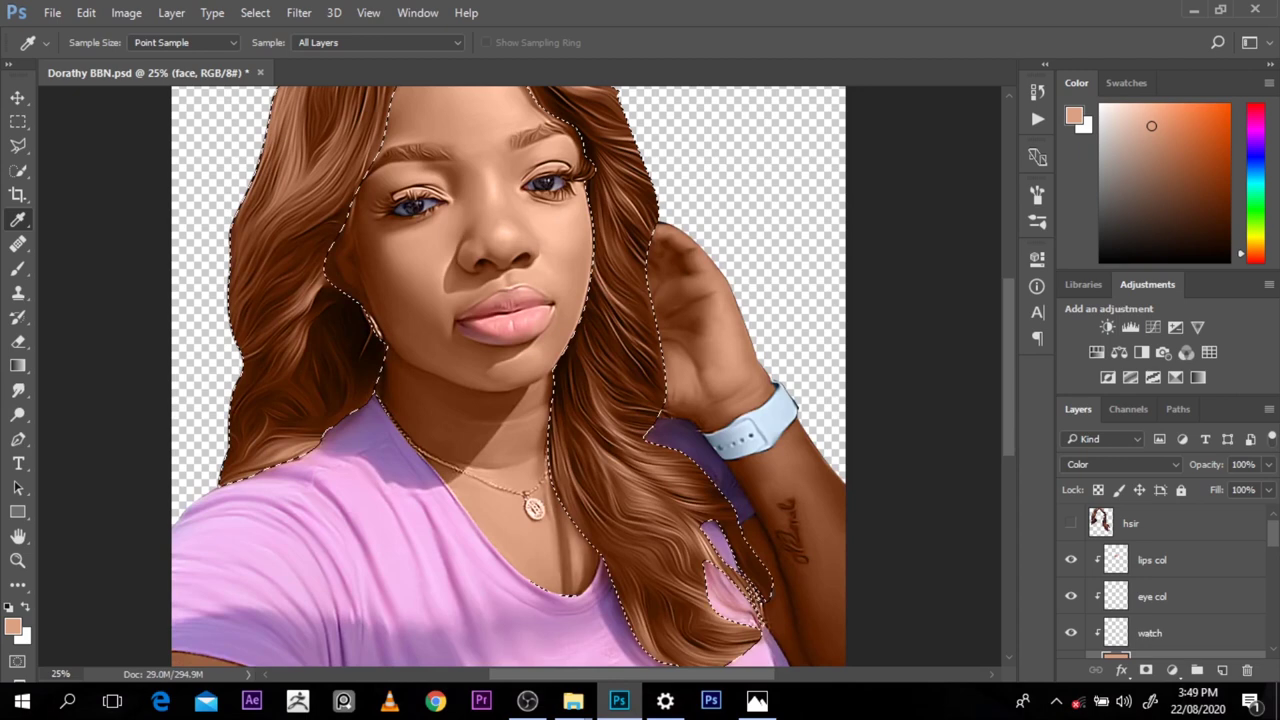
scroll(1130, 568, "down", 2)
left_click(1071, 573)
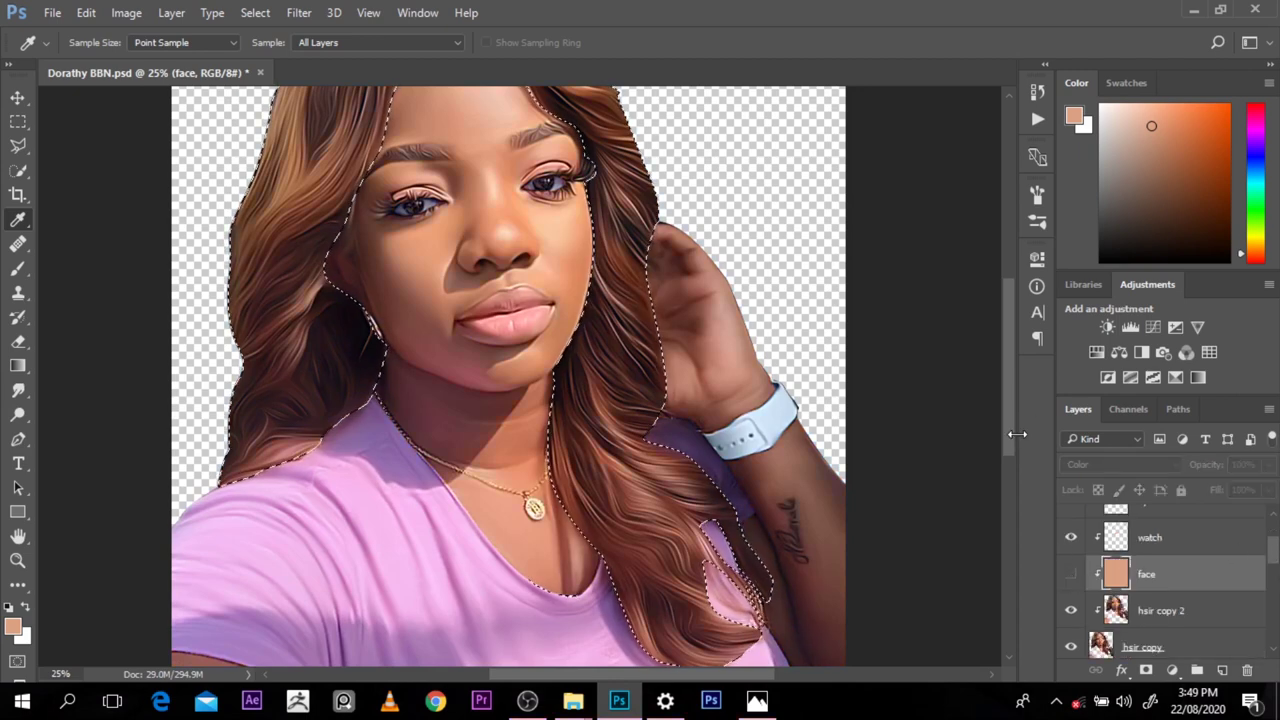
Step: Sample a dark strand of the hair and set the foreground colour to dark brown 4b2f30
scroll(1008, 415, "up", 2)
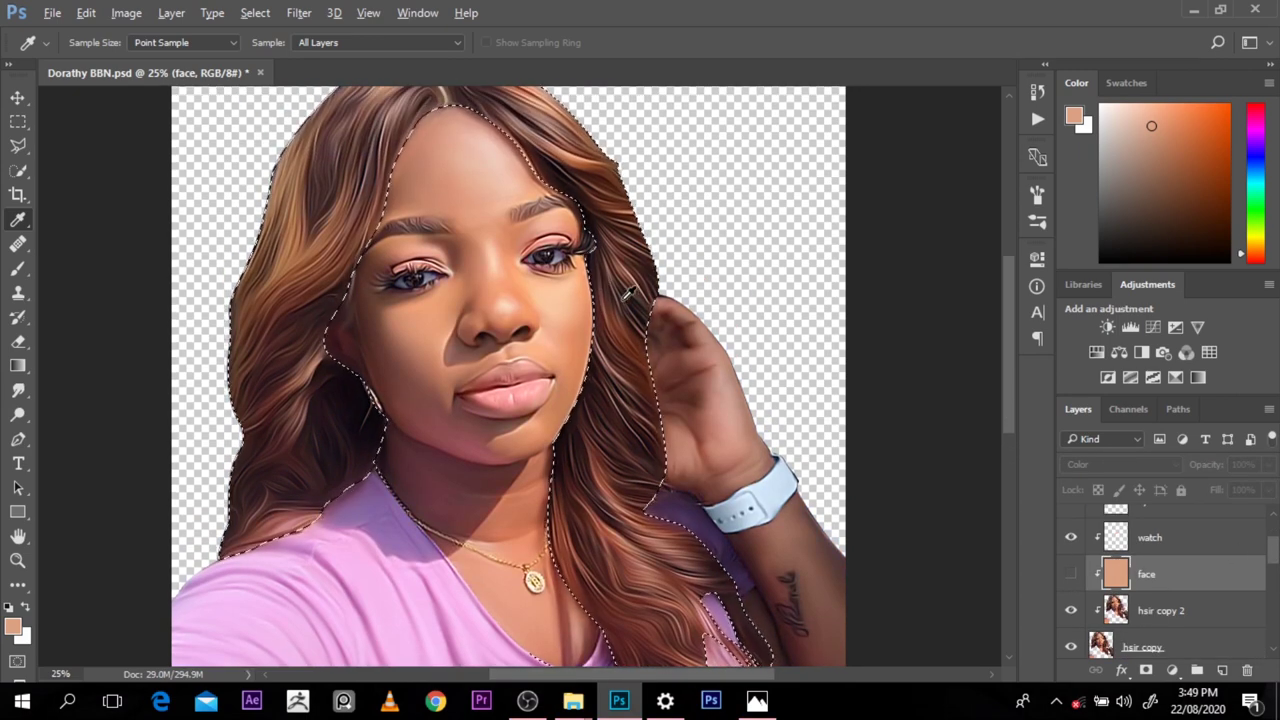
left_click(331, 185, "alt")
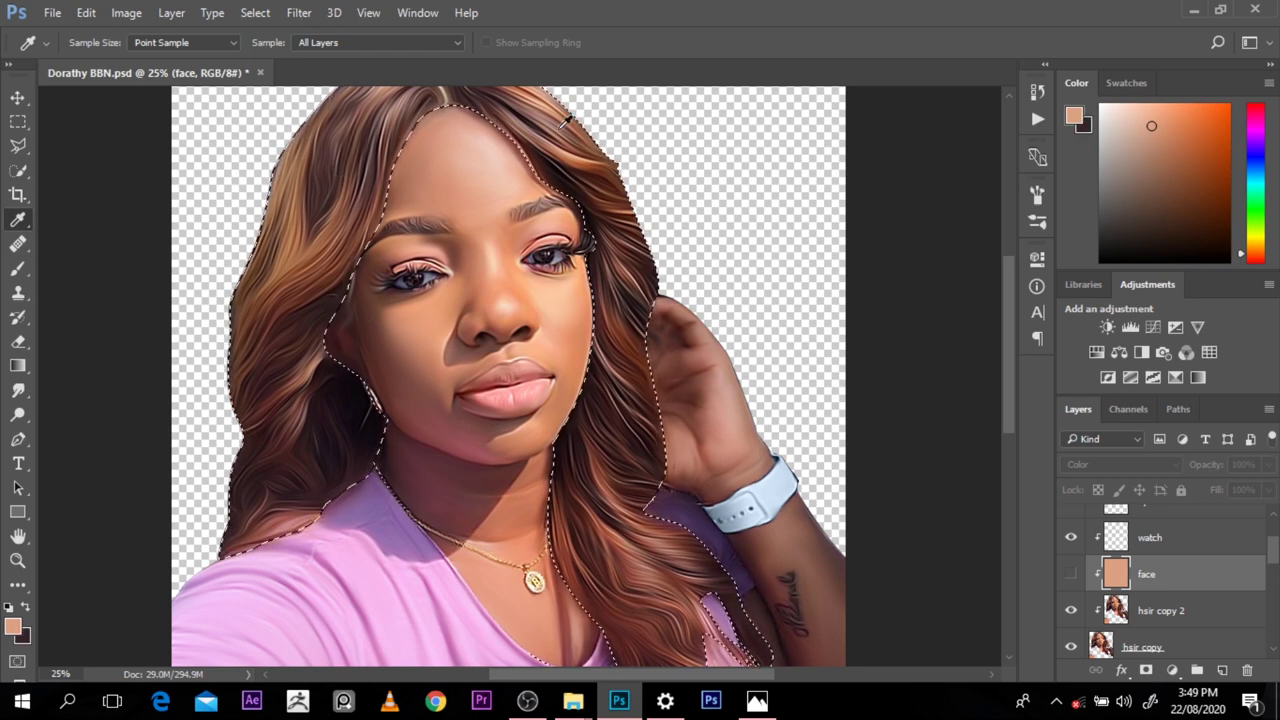
left_click(1075, 115)
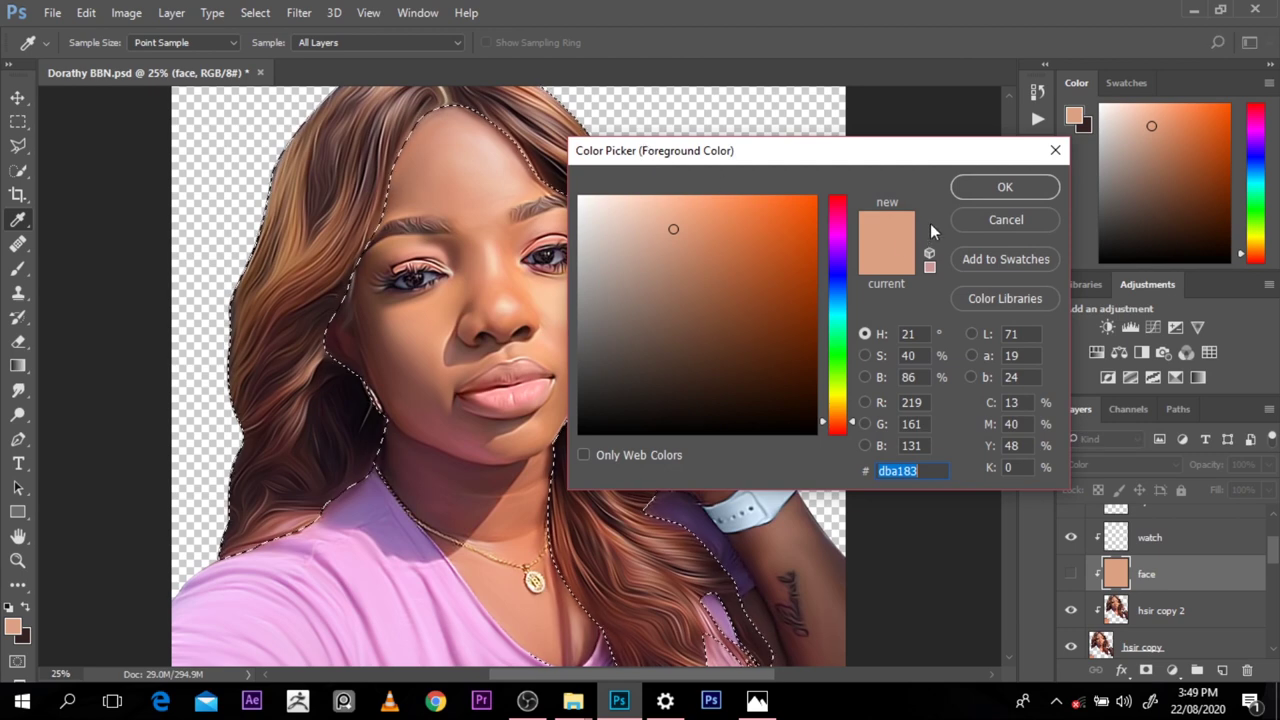
left_click(328, 176, "alt")
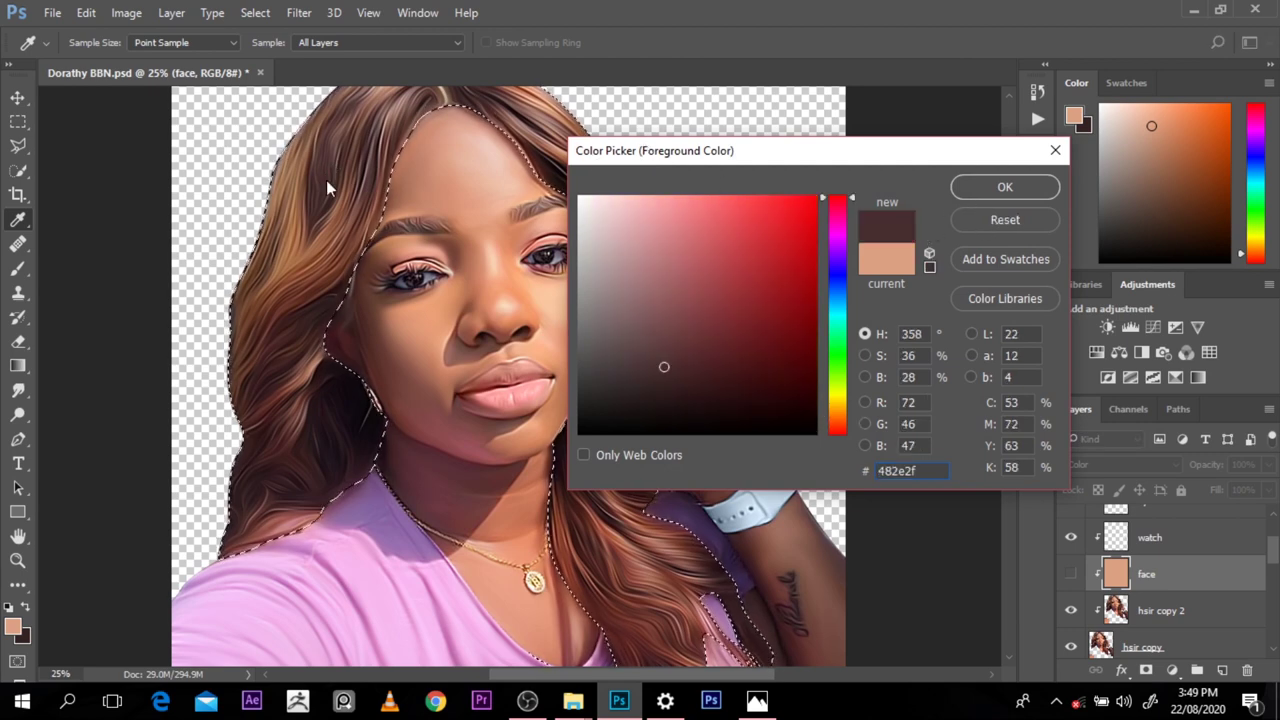
left_click(330, 172, "alt")
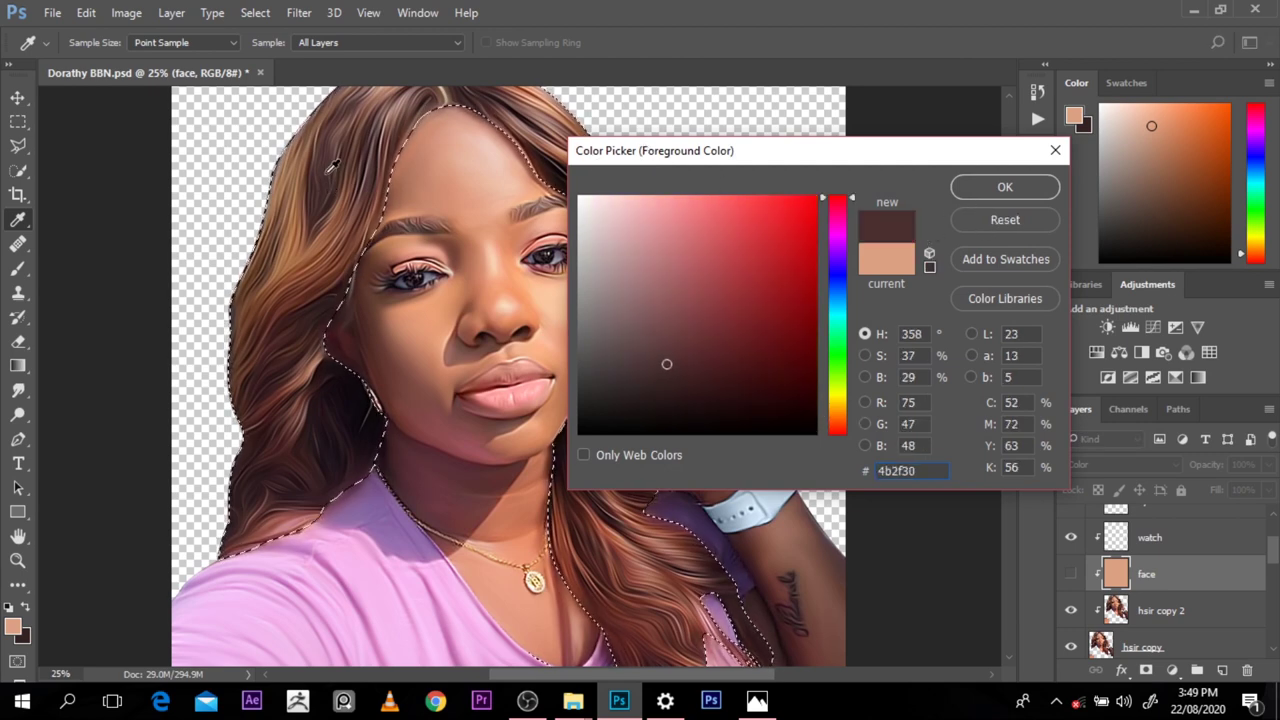
left_click(985, 186)
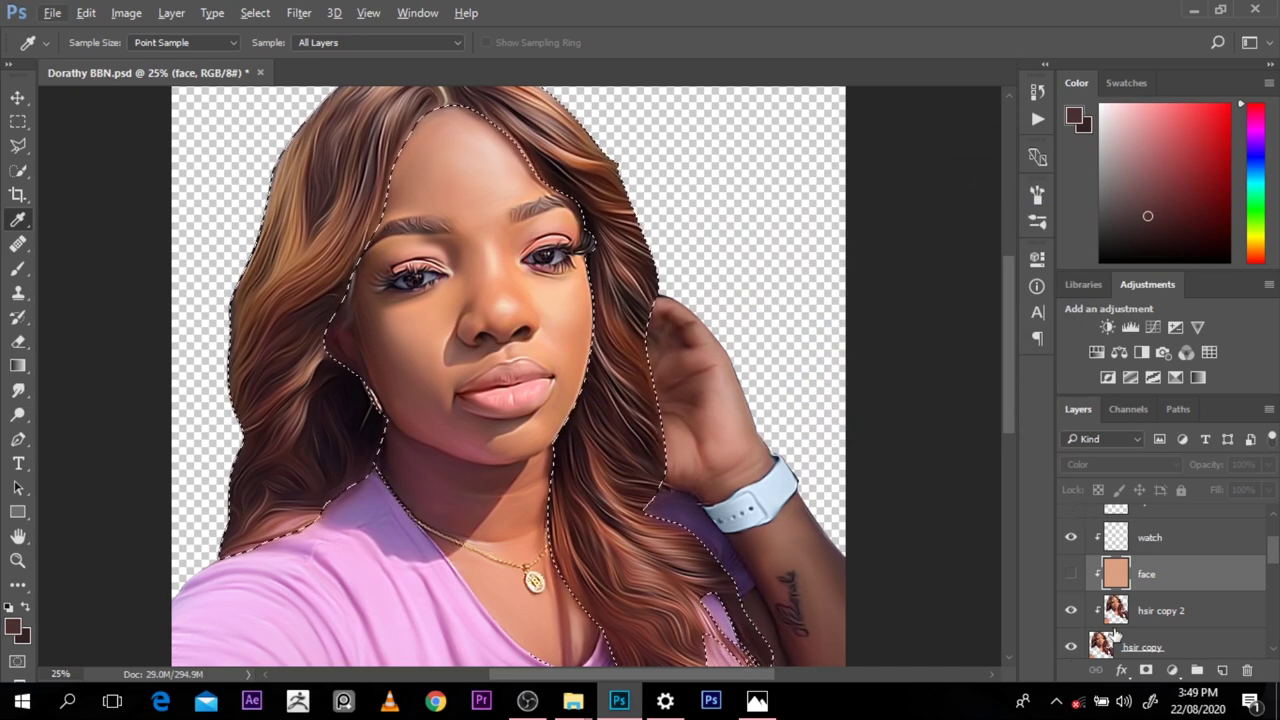
Step: Show the face layer again and add a clipped layer above it named "hair col"
left_click(1071, 573)
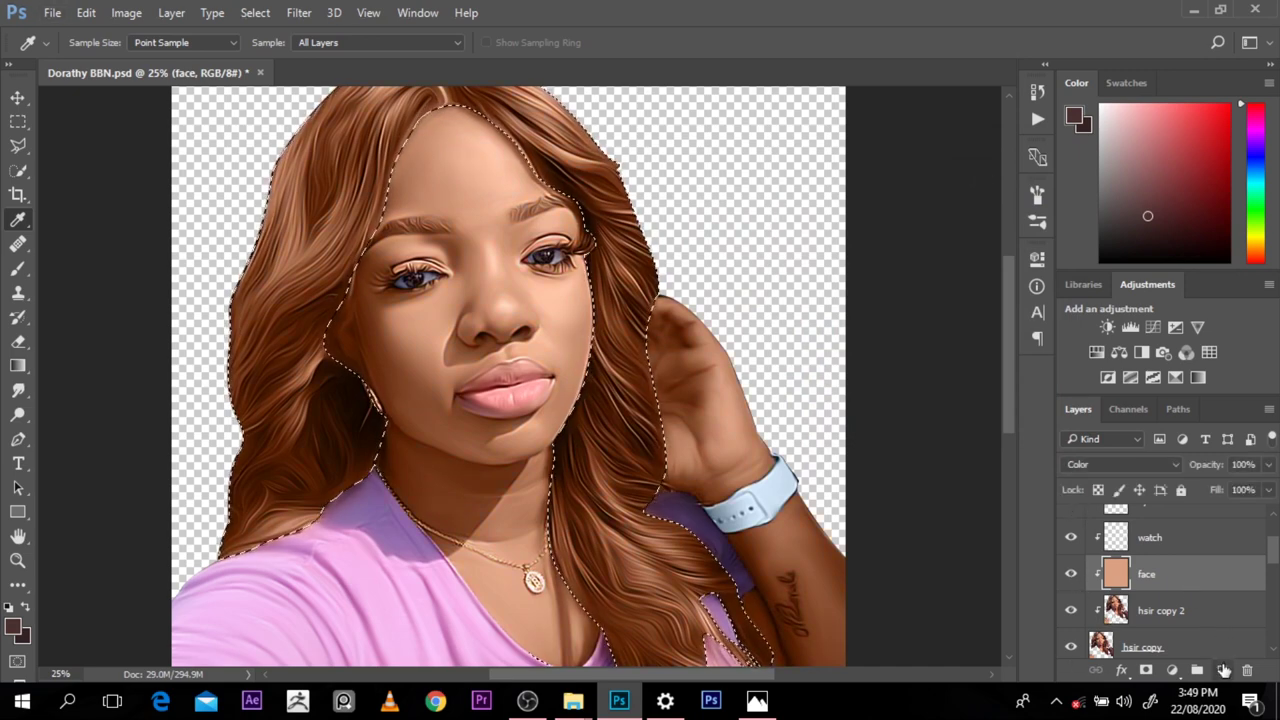
left_click(1222, 670)
double_click(1150, 573)
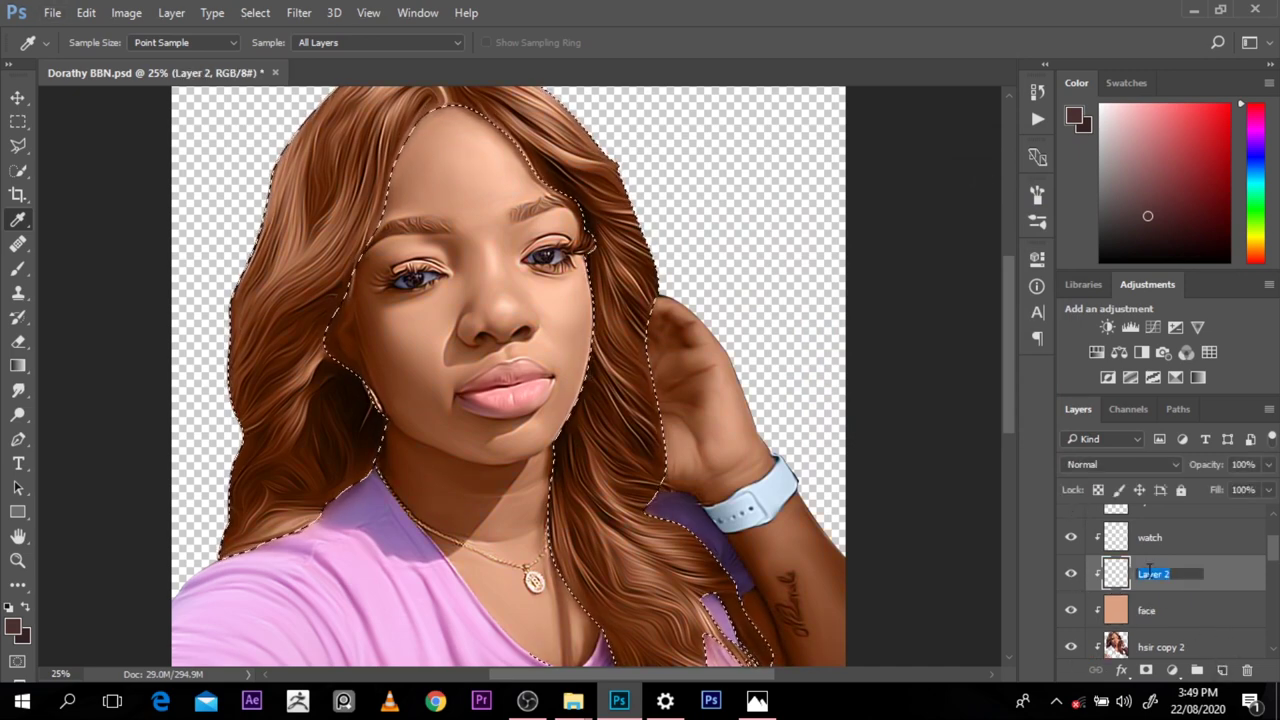
type("hair col")
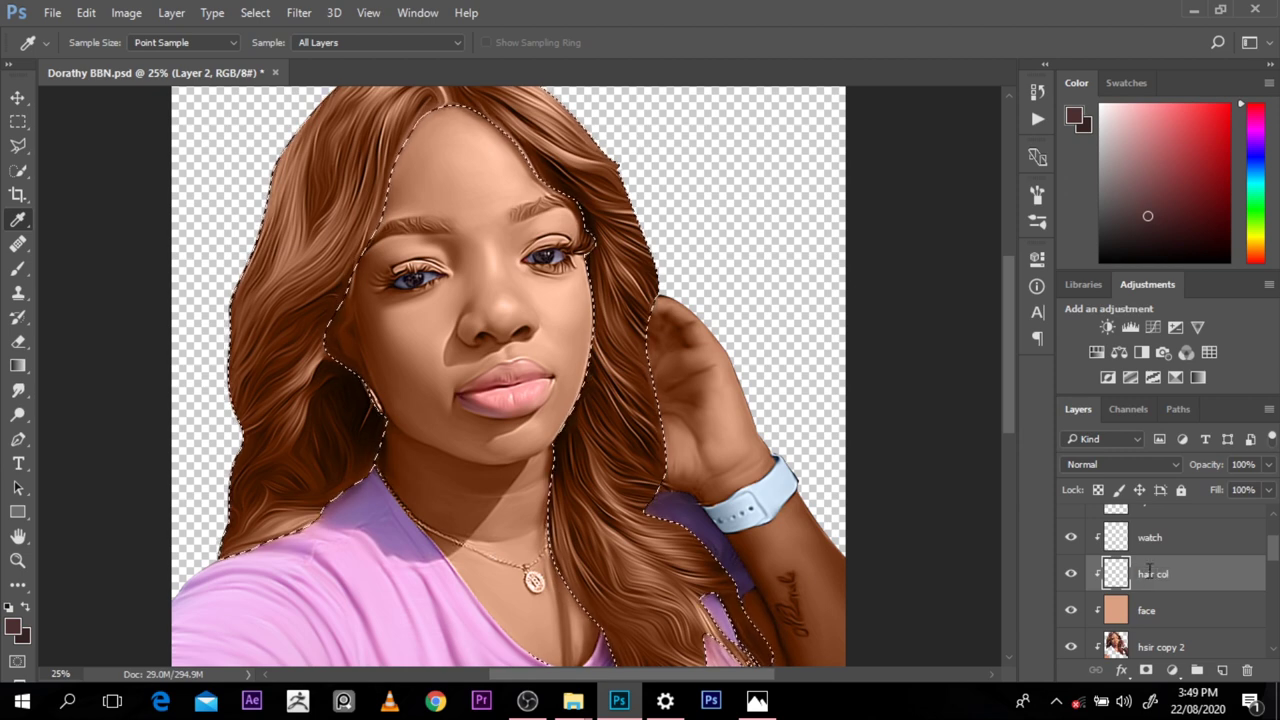
key("Return")
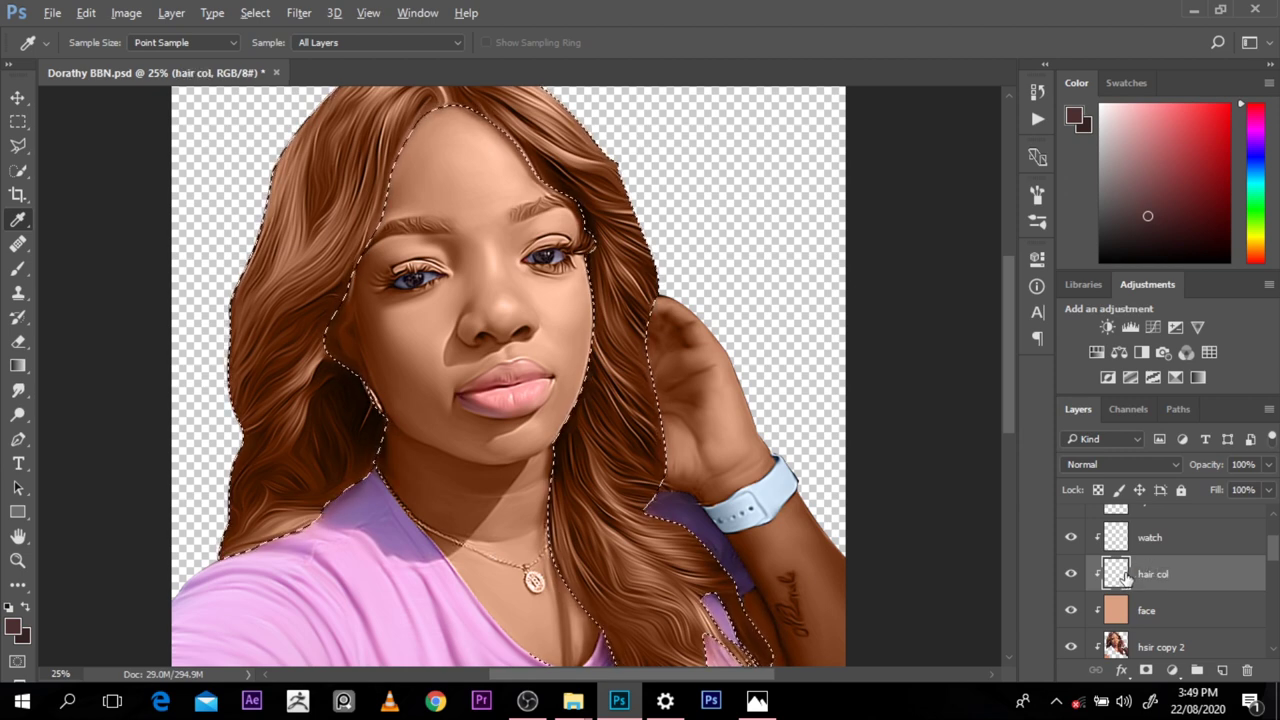
Step: Fill the hair selection with the dark brown foreground colour, set the hair col layer to Color mode, and deselect
key("alt+BackSpace")
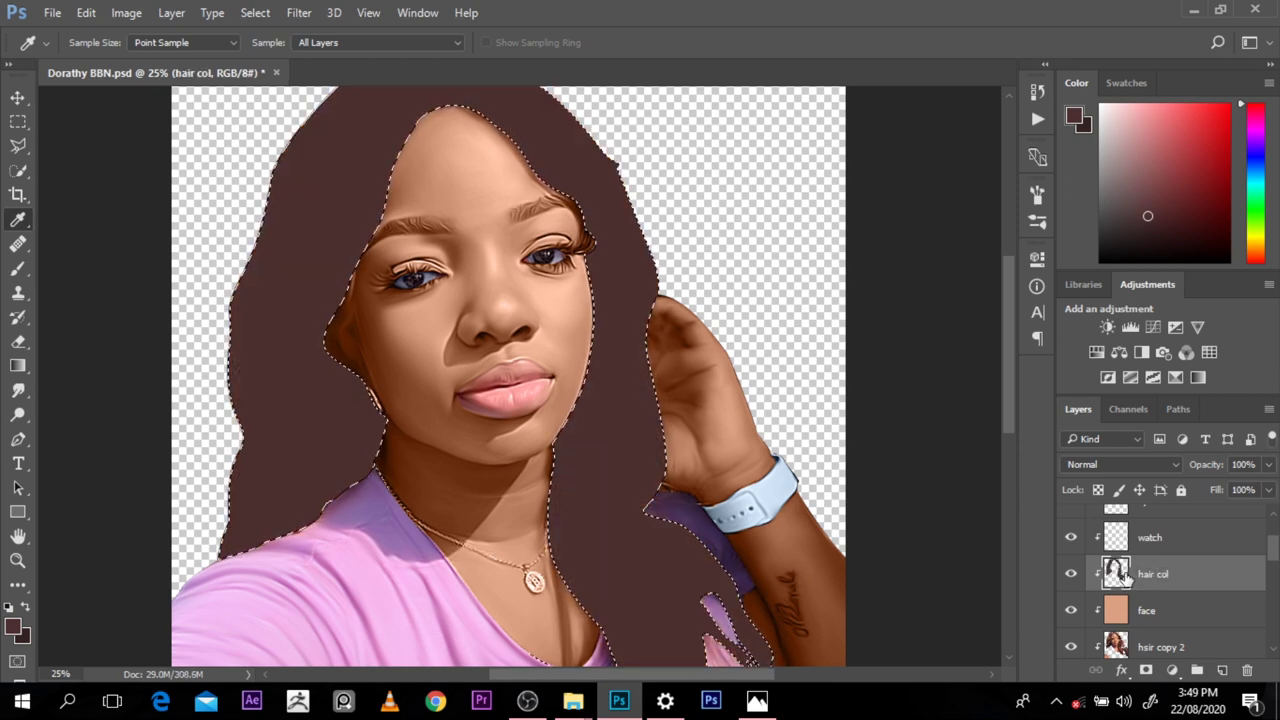
left_click(1095, 459)
left_click(1085, 440)
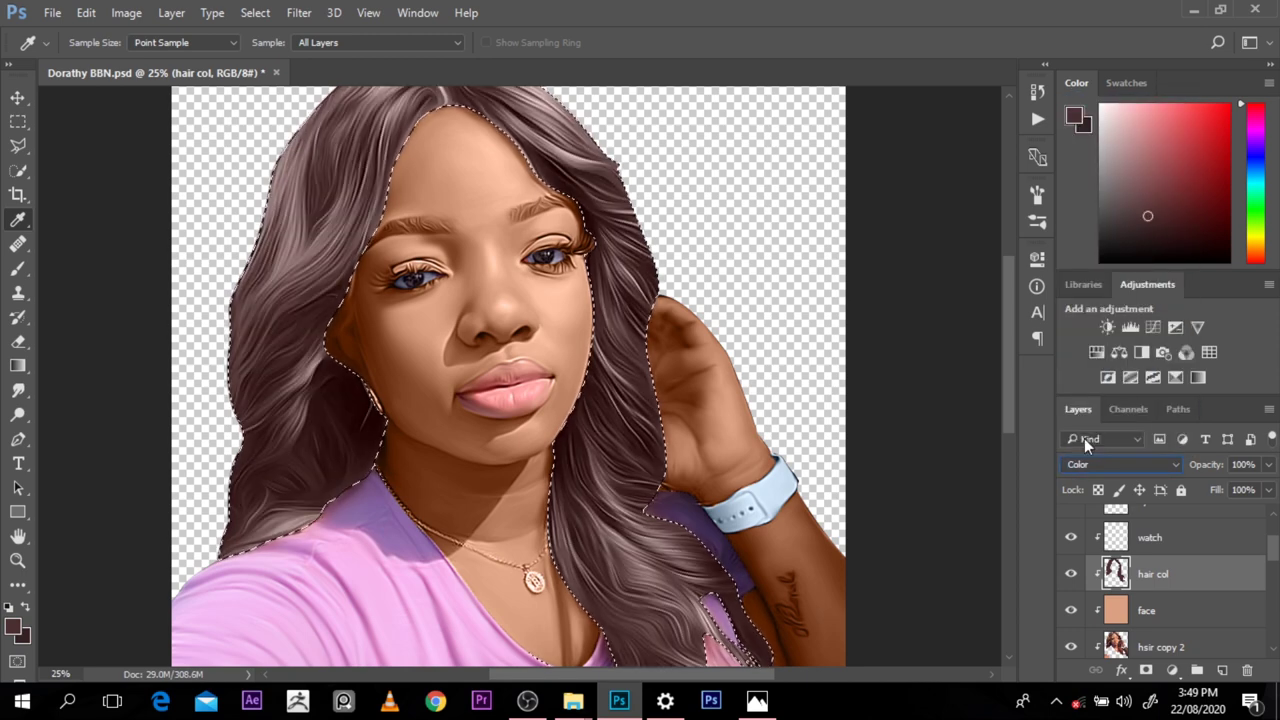
left_click(822, 410, "alt")
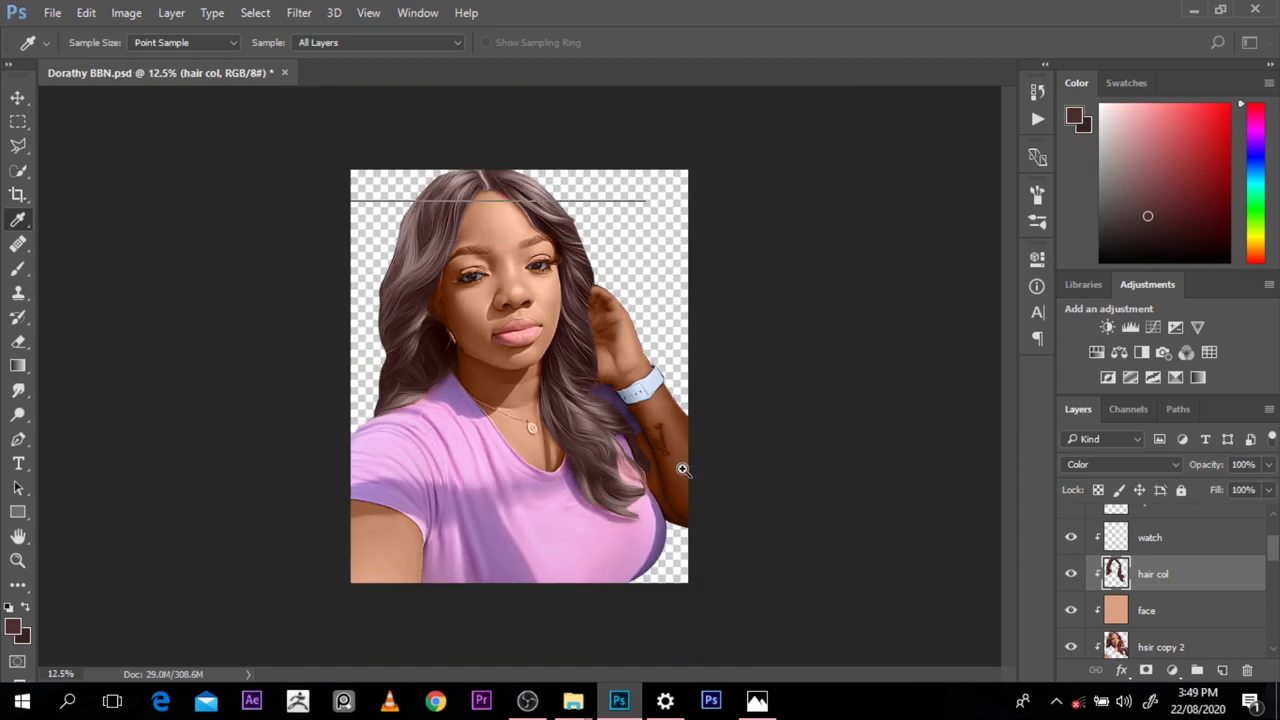
Step: Hide the hair col and face layers and sample a warmer reddish brown from the original hair as the foreground colour
left_click(1071, 573)
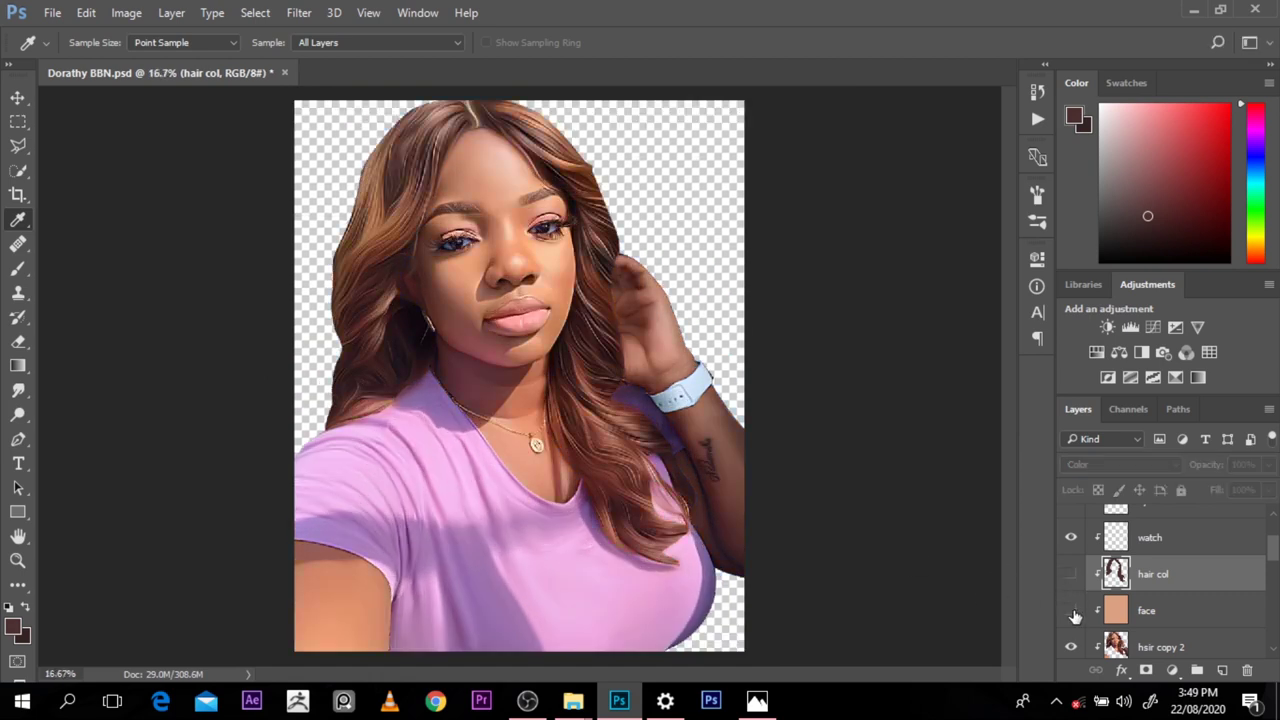
left_click(1071, 612)
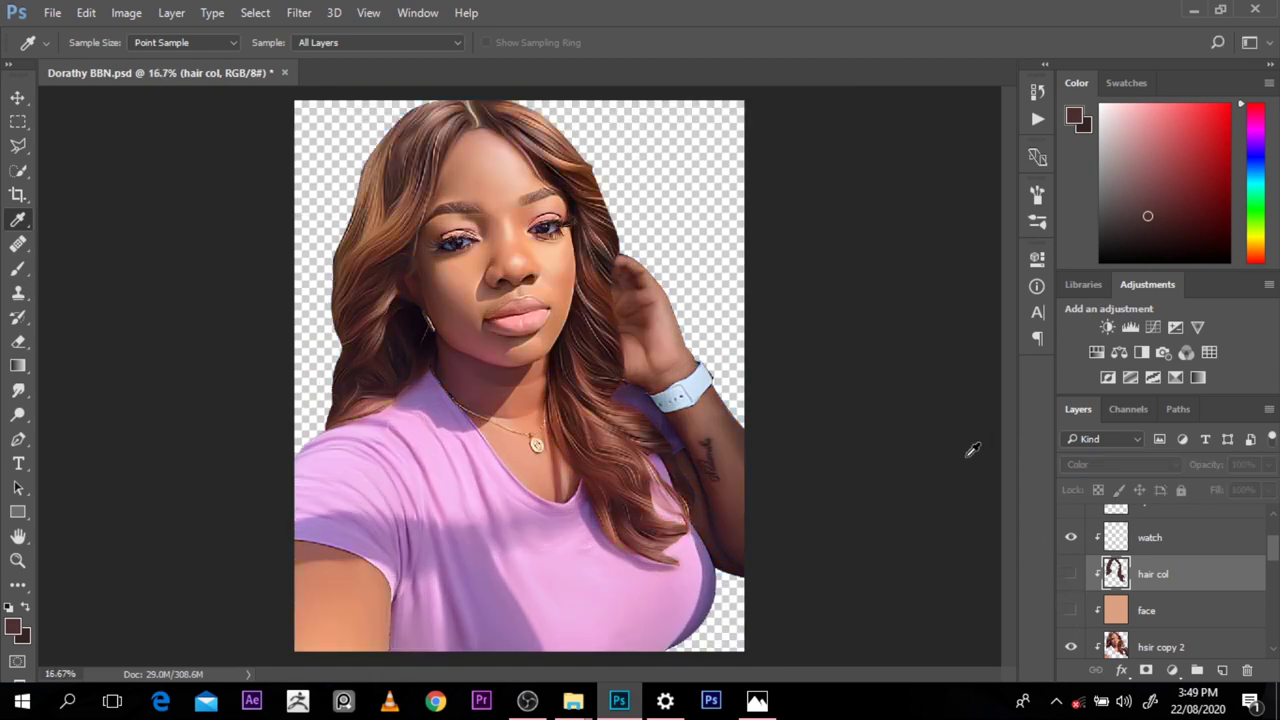
left_click(586, 184, "alt")
left_click(1082, 131)
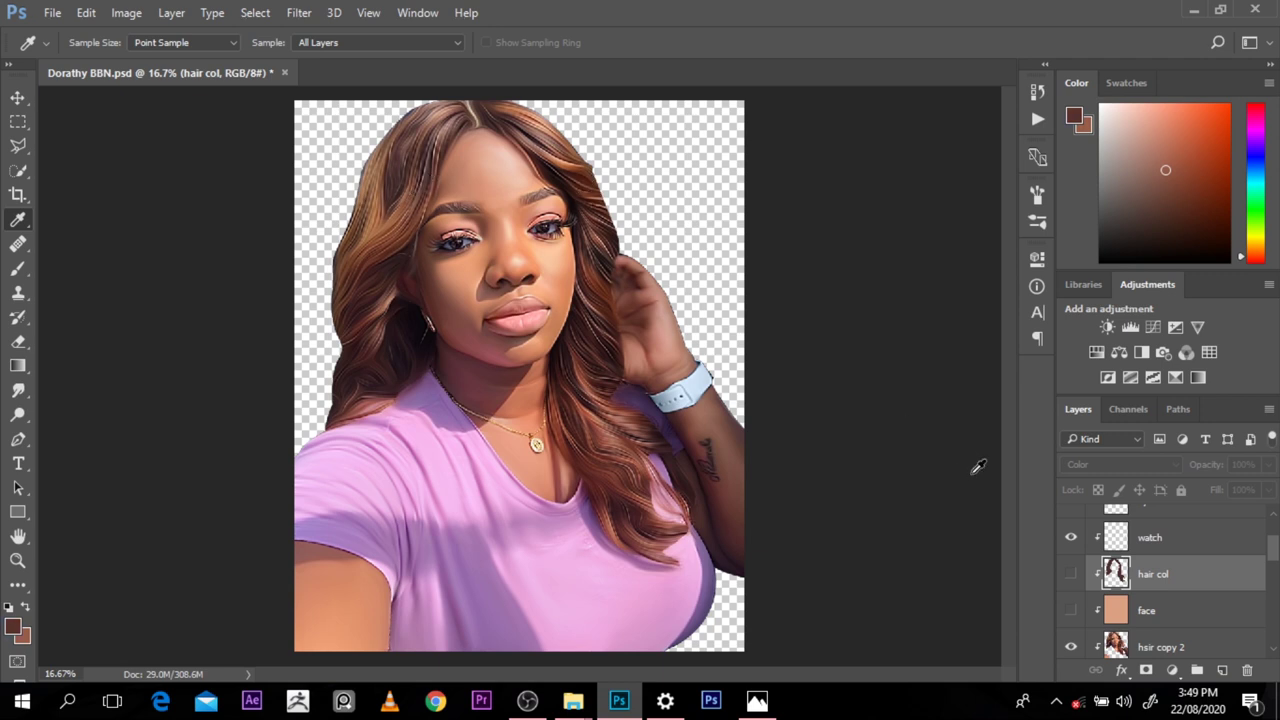
Step: Show both colour layers, refill only the hair shape on hair col with the reddish brown, and compare the hair with the layer hidden and shown
left_click(1070, 610)
left_click(1070, 574)
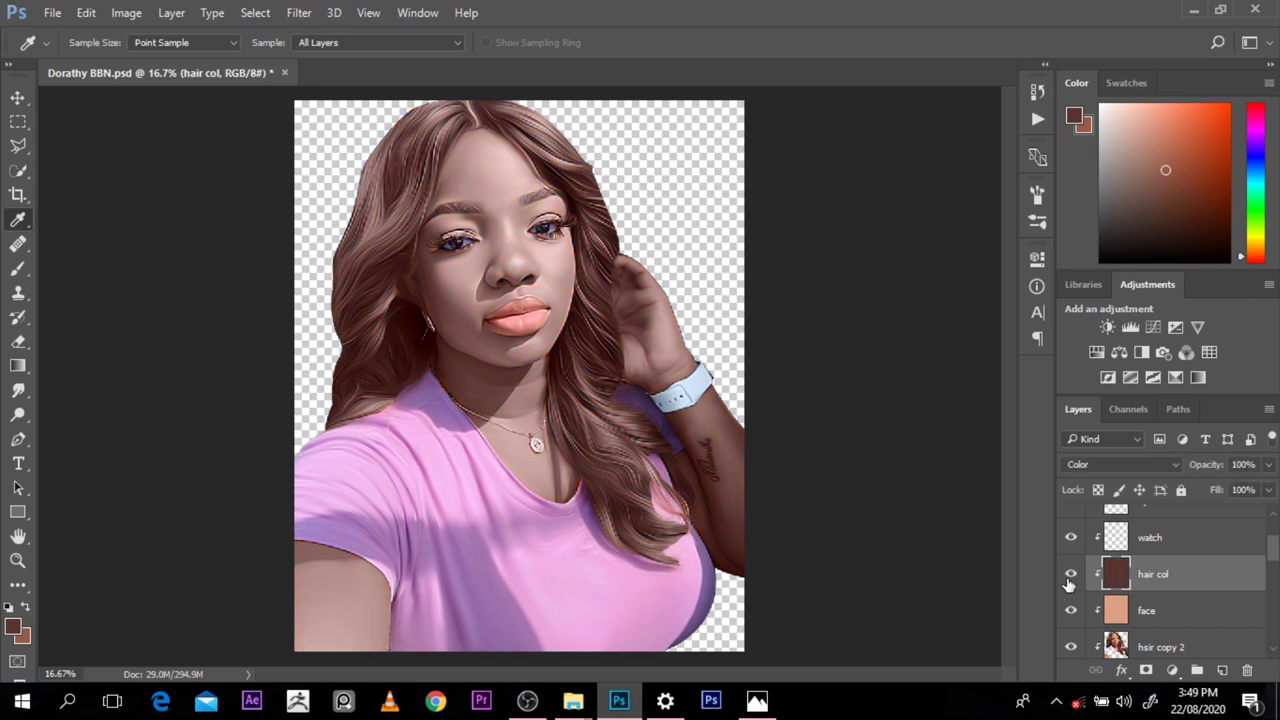
left_click(1115, 574, "ctrl")
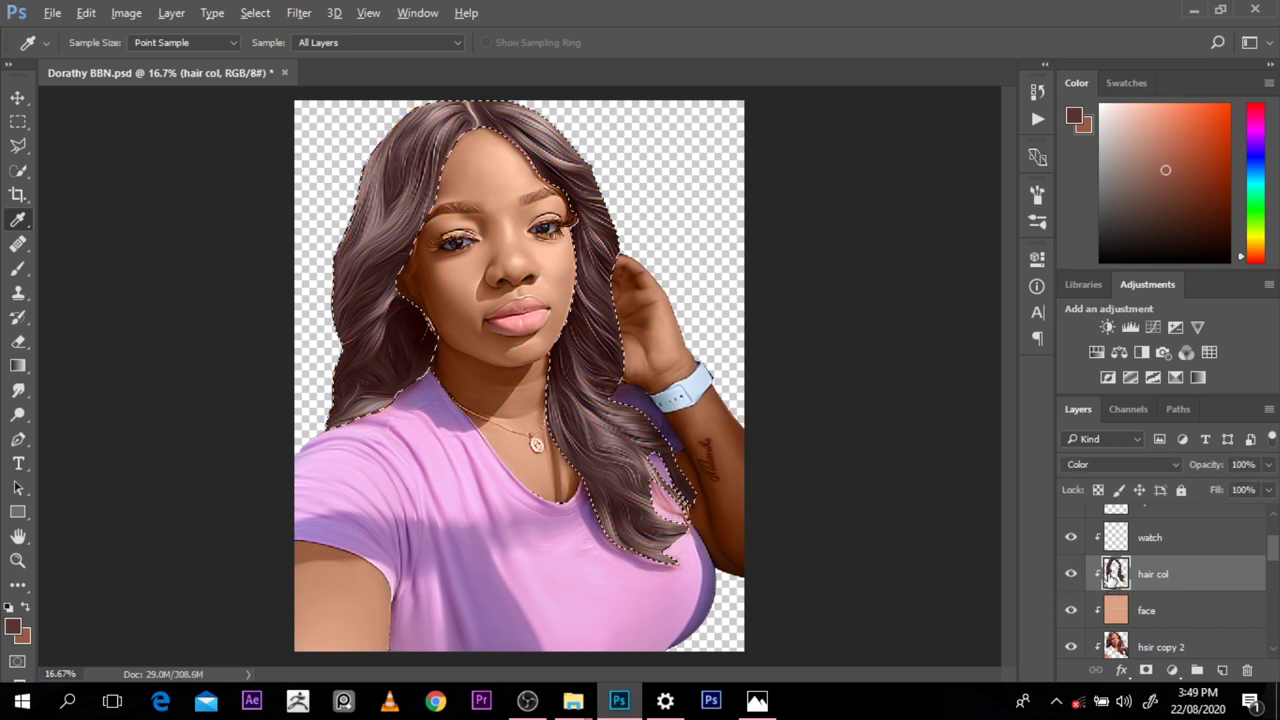
key("ctrl+d")
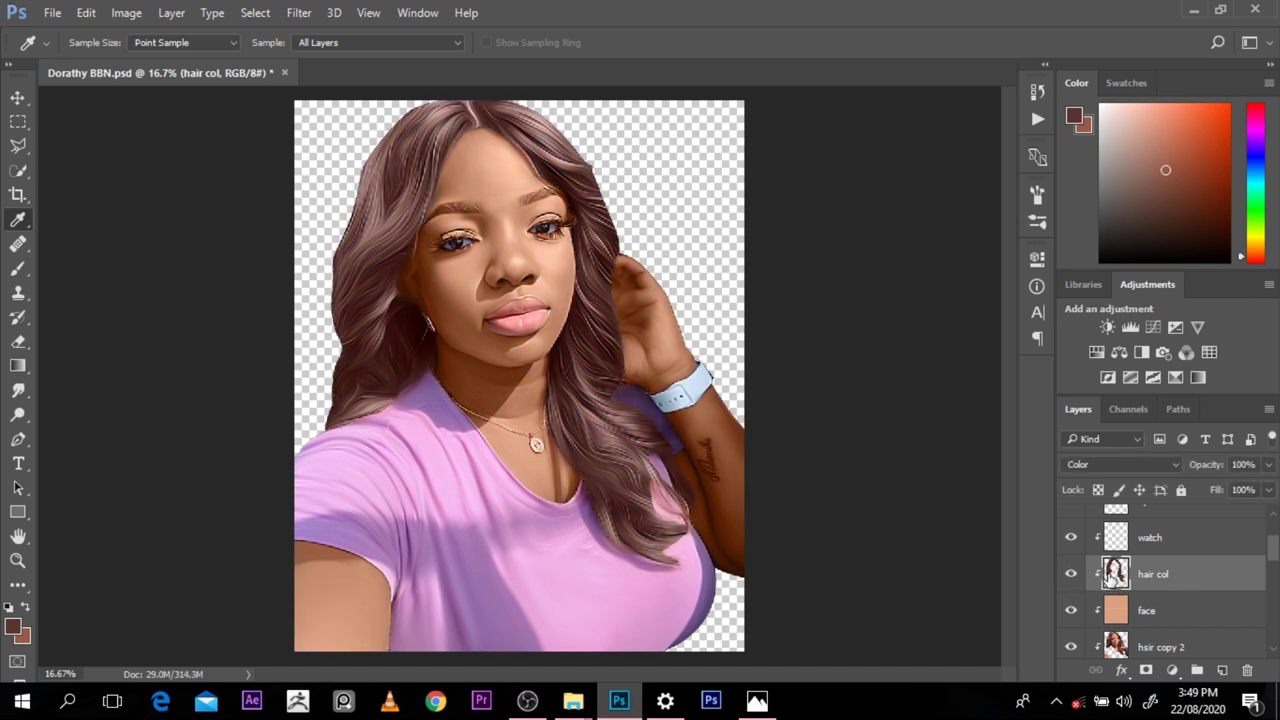
left_click(1073, 575)
left_click(1075, 576)
Step: Add a new layer above shirt copy 2 and clip it to the shirt
key("alt+comma")
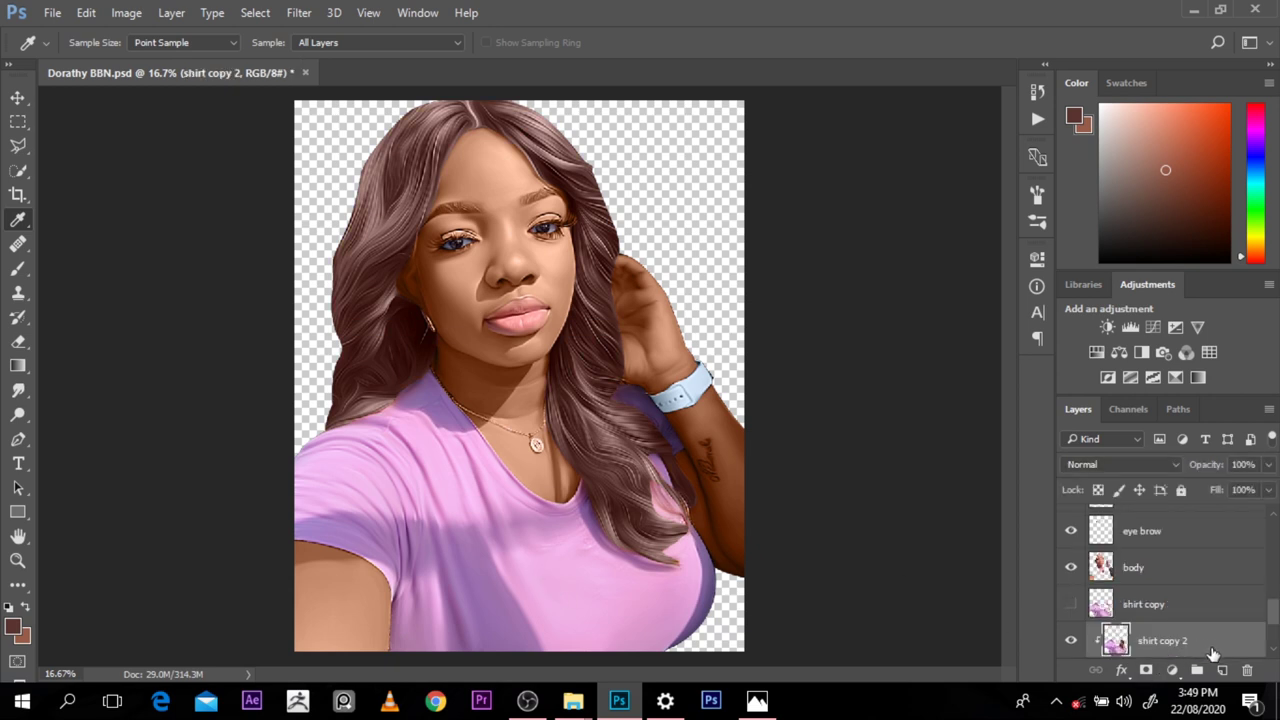
left_click(1223, 670)
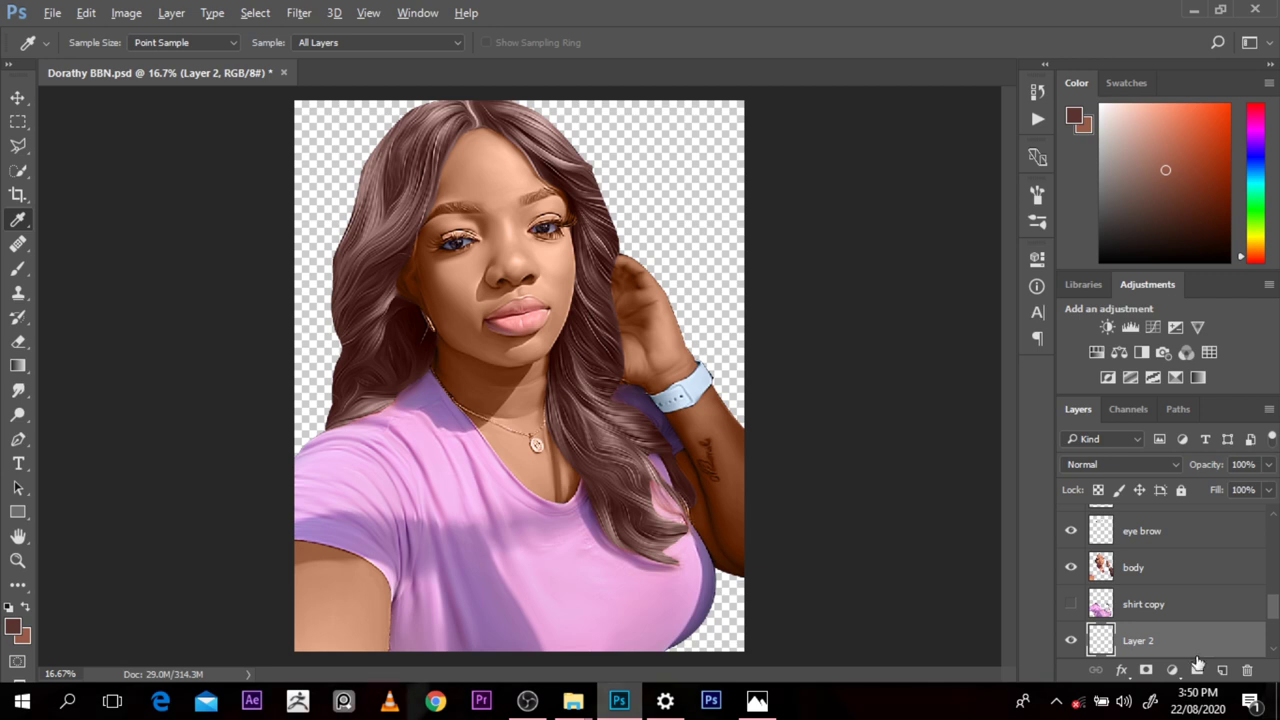
key("ctrl+alt+g")
Step: Sample a mid purple from the shaded part of the shirt, fill the new clipped layer with it, and set its blend mode to Color
left_click(478, 585)
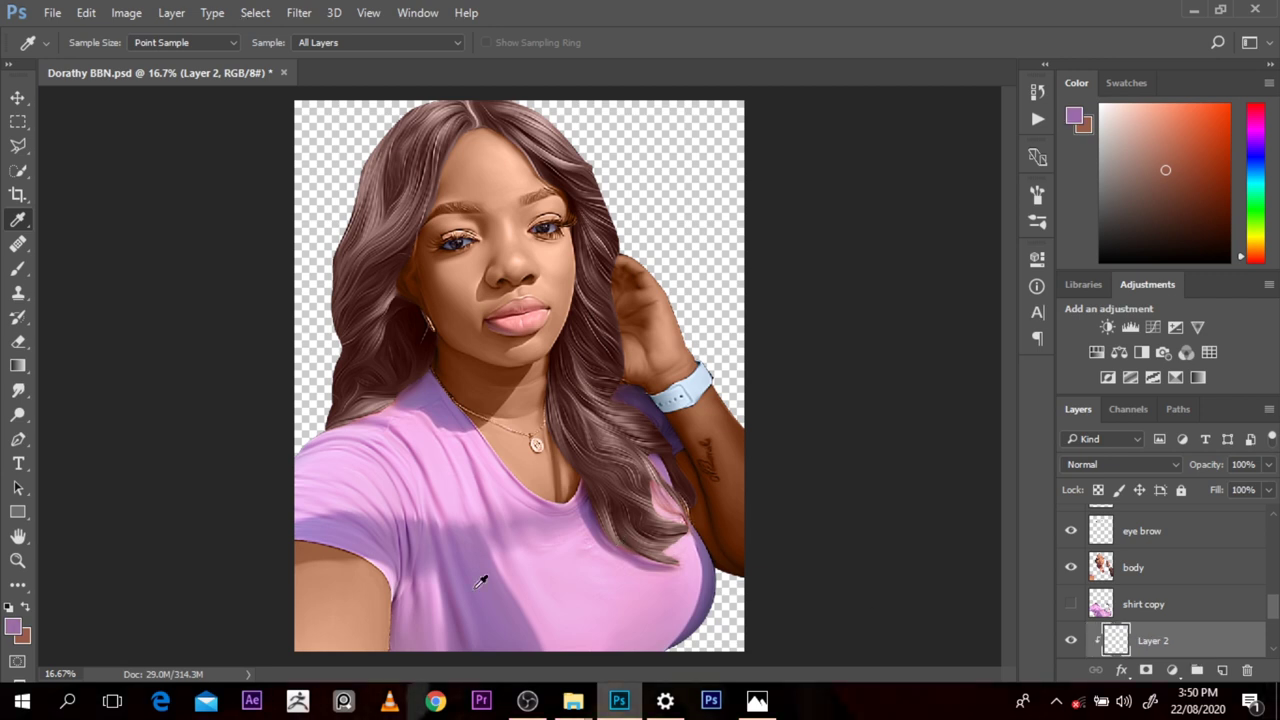
left_click(521, 565)
left_click(507, 574)
key("alt+BackSpace")
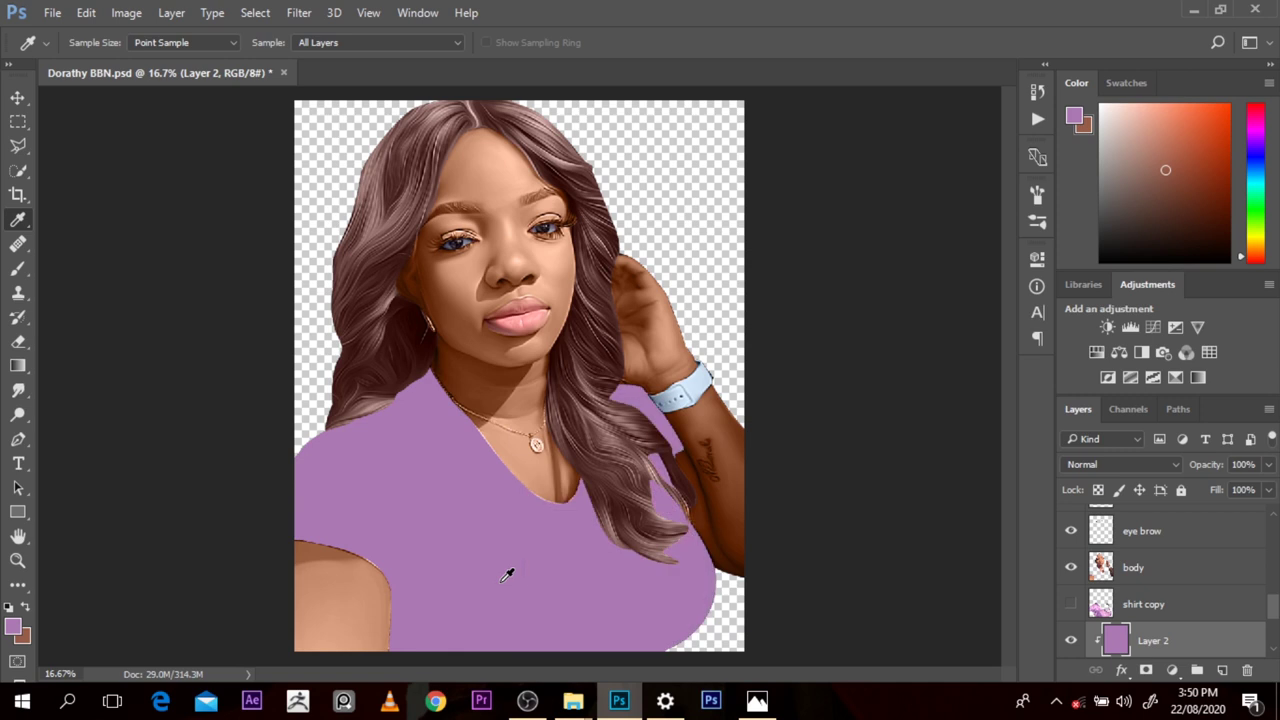
left_click(1084, 462)
left_click(1086, 446)
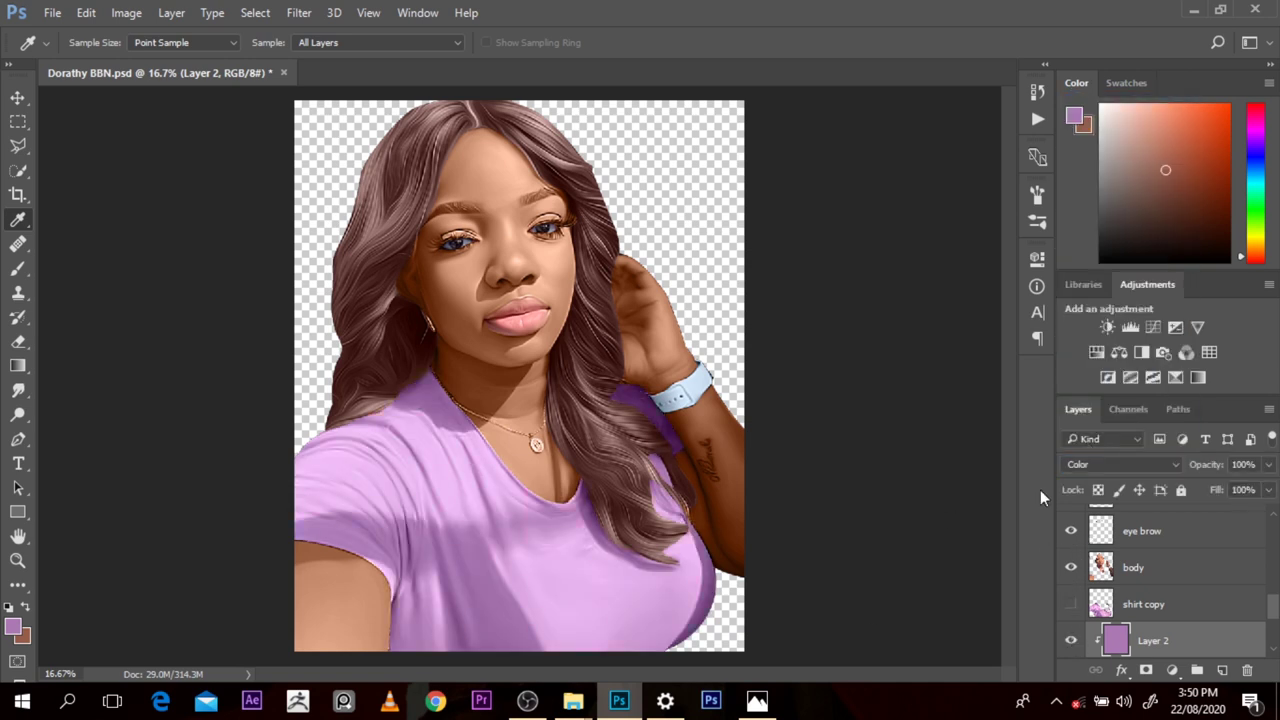
Step: Load the eye lashes copy layer's outline as a selection and add a new clipped layer directly above the face layer
left_click(541, 289, "ctrl")
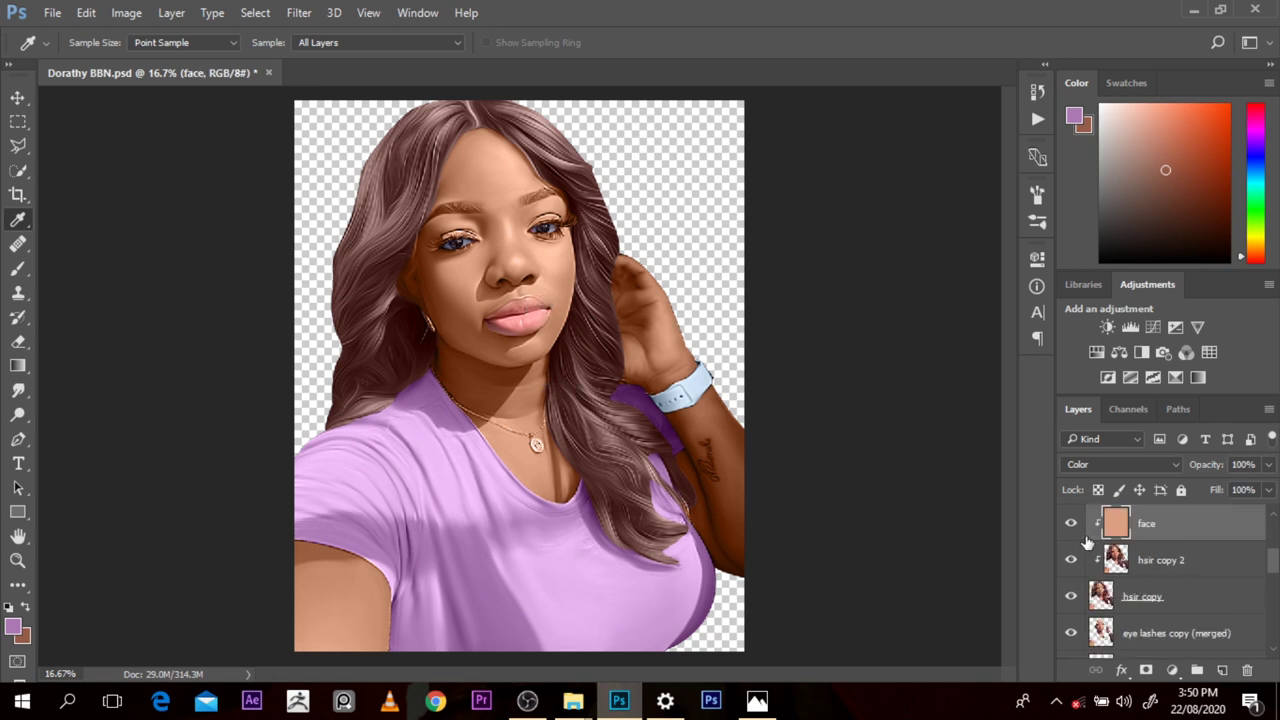
scroll(1273, 574, "up", 3)
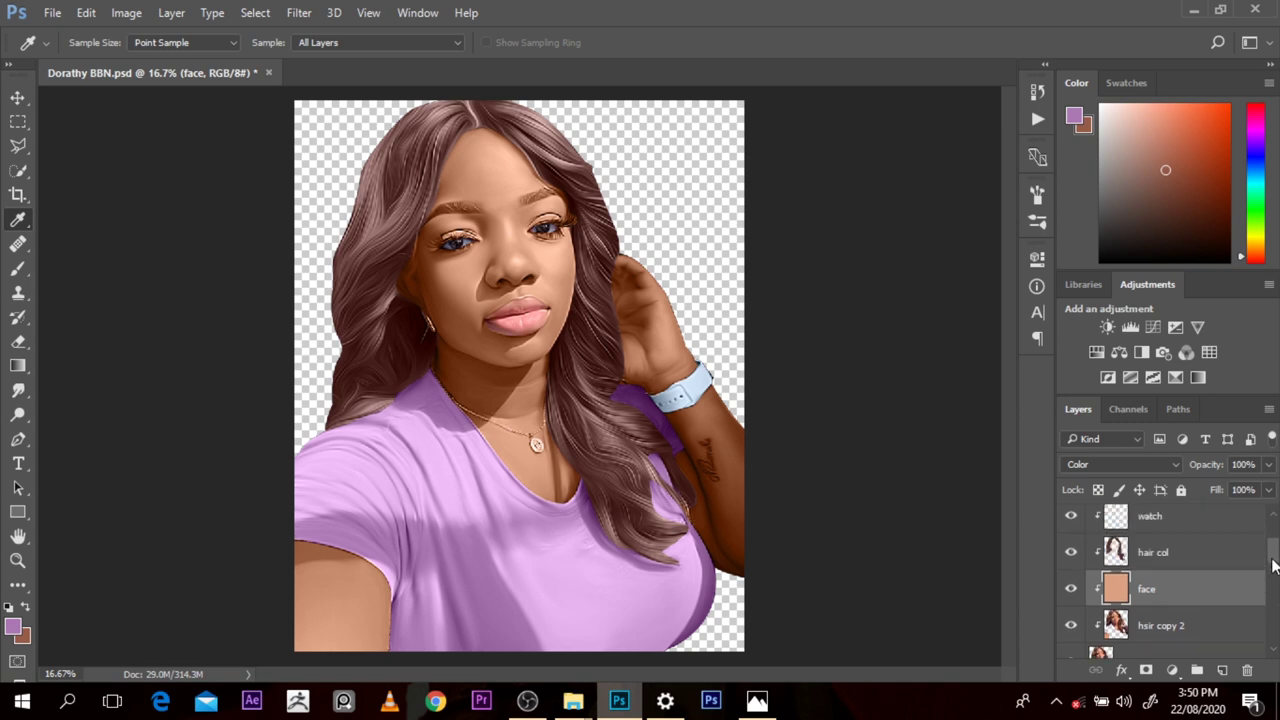
left_click_drag(1274, 562, 1272, 592)
left_click_drag(1148, 610, 1103, 537)
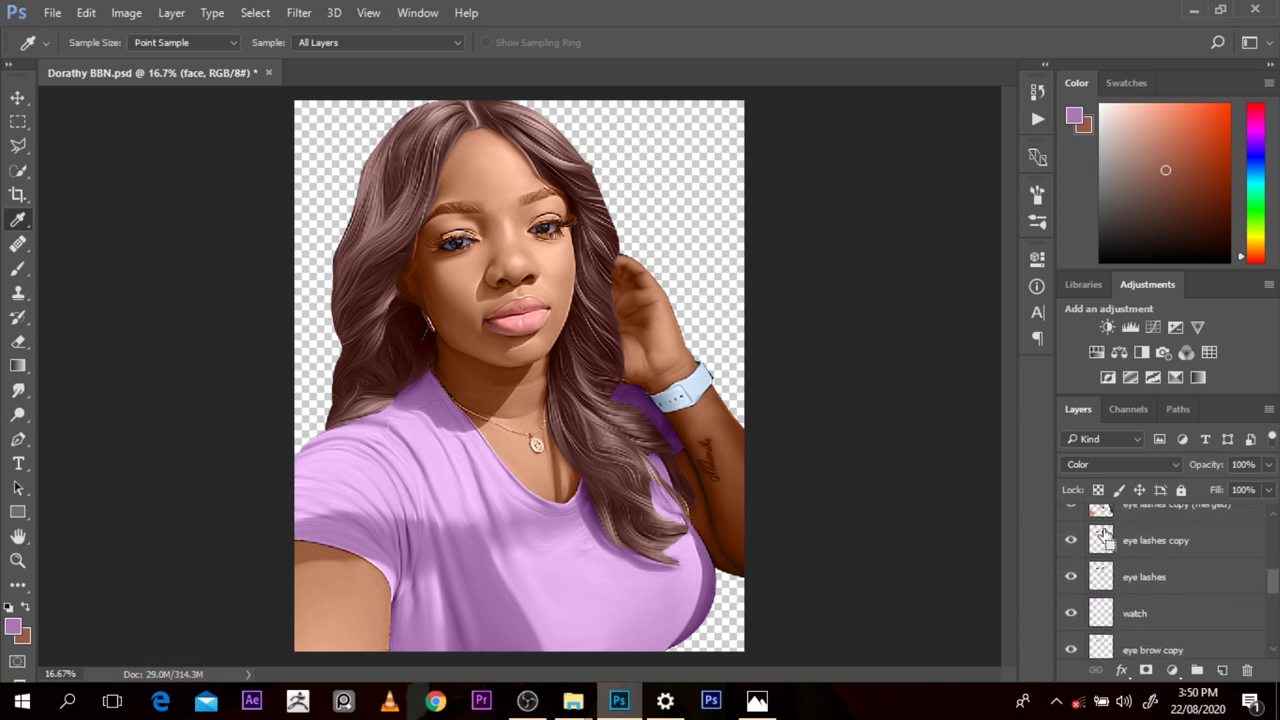
left_click(1103, 537, "ctrl")
left_click_drag(1274, 587, 1275, 558)
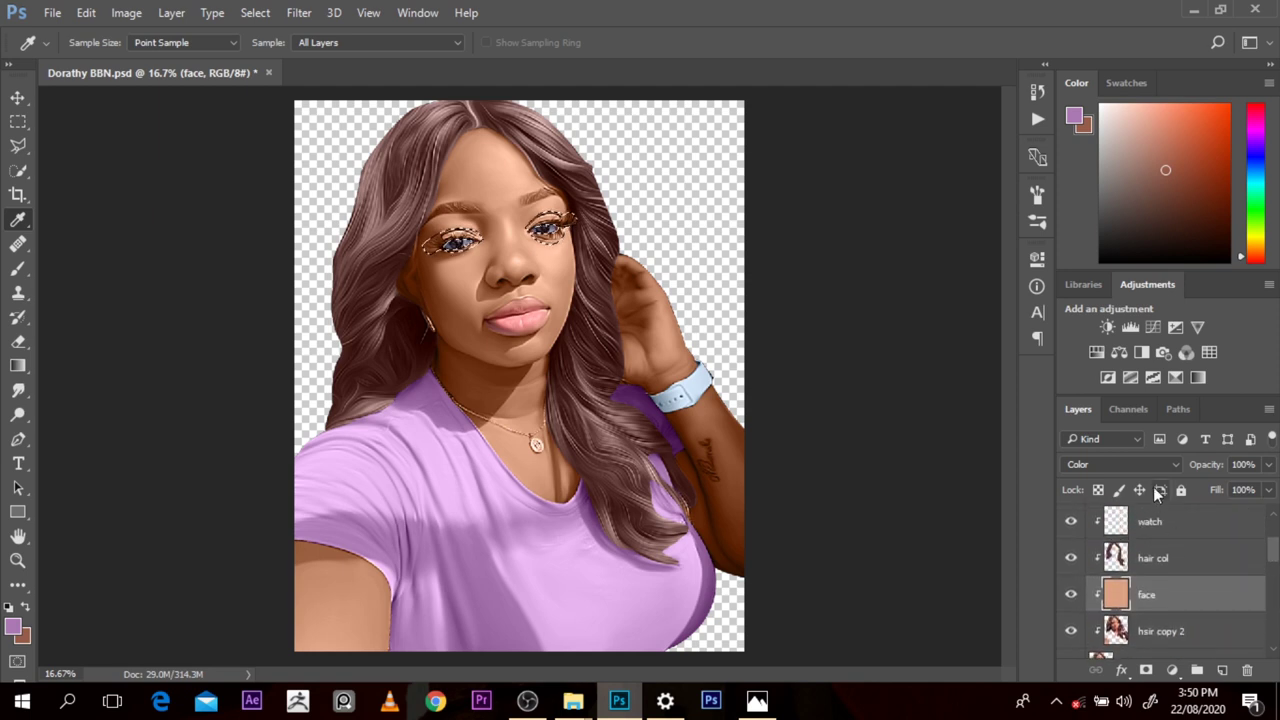
left_click(1222, 670)
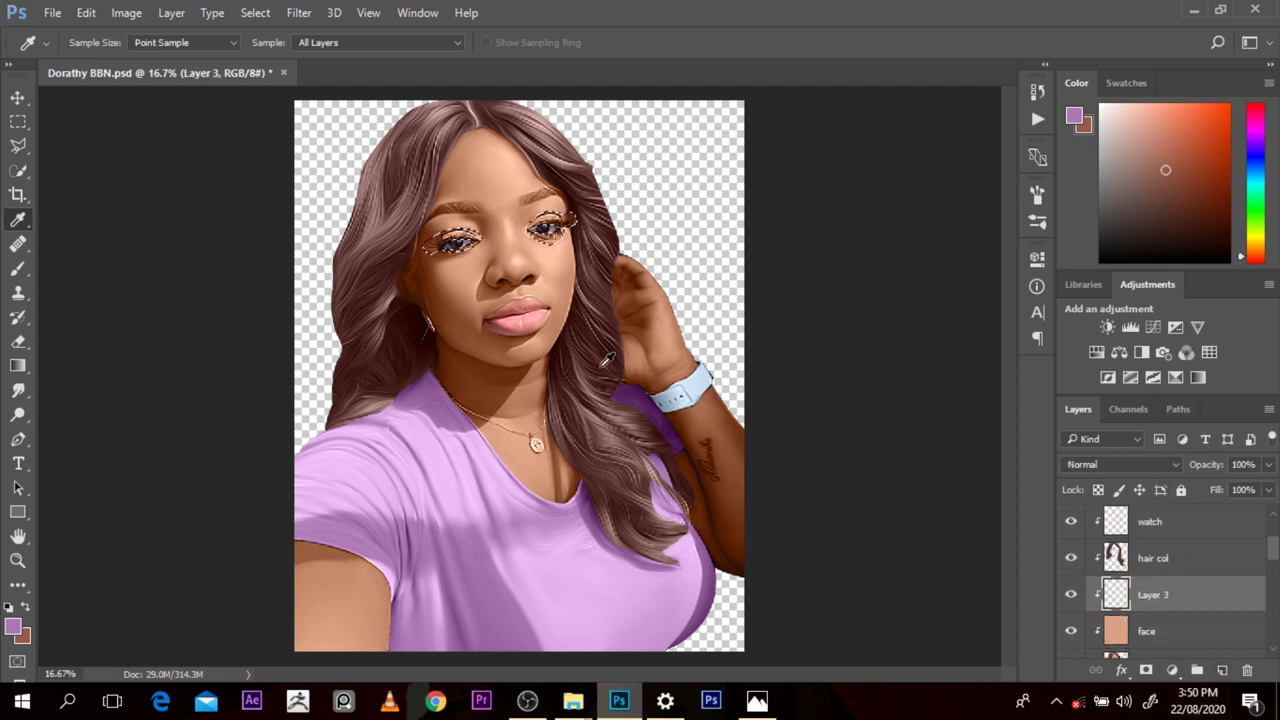
Step: Hide the face layer and sample the original dark eyelash colour as the foreground colour
key("b")
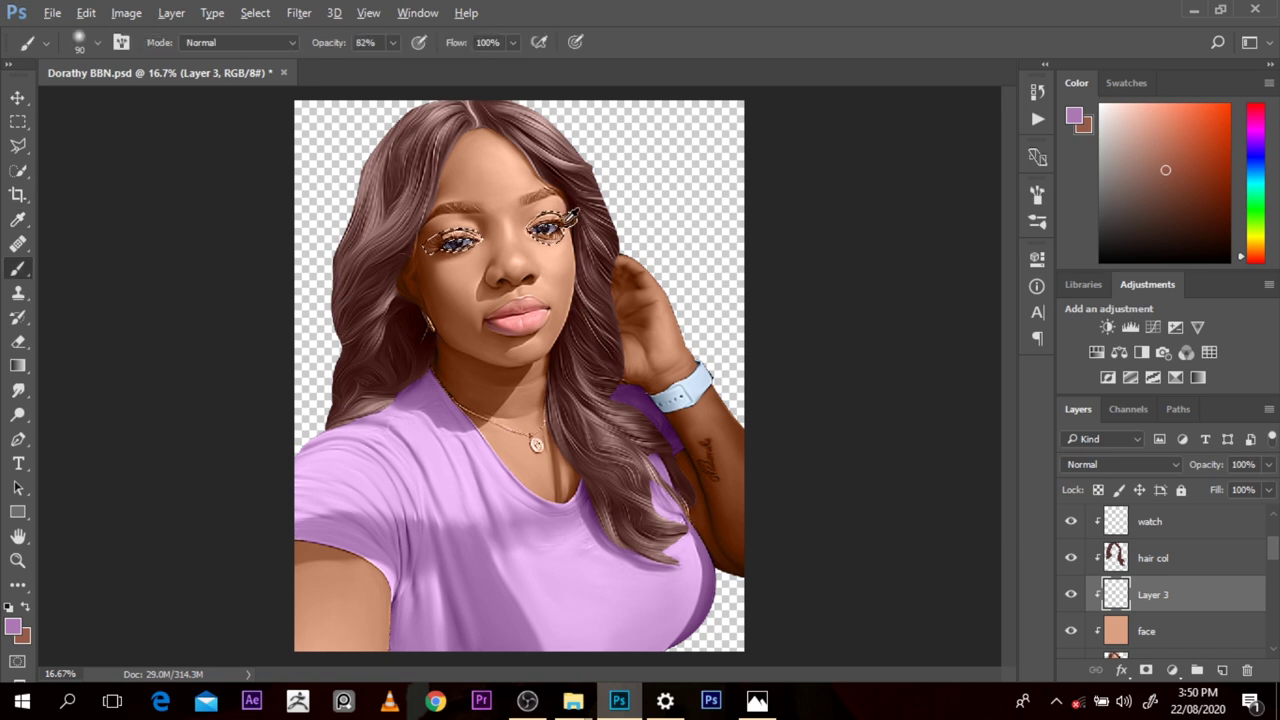
left_click(565, 224, "alt")
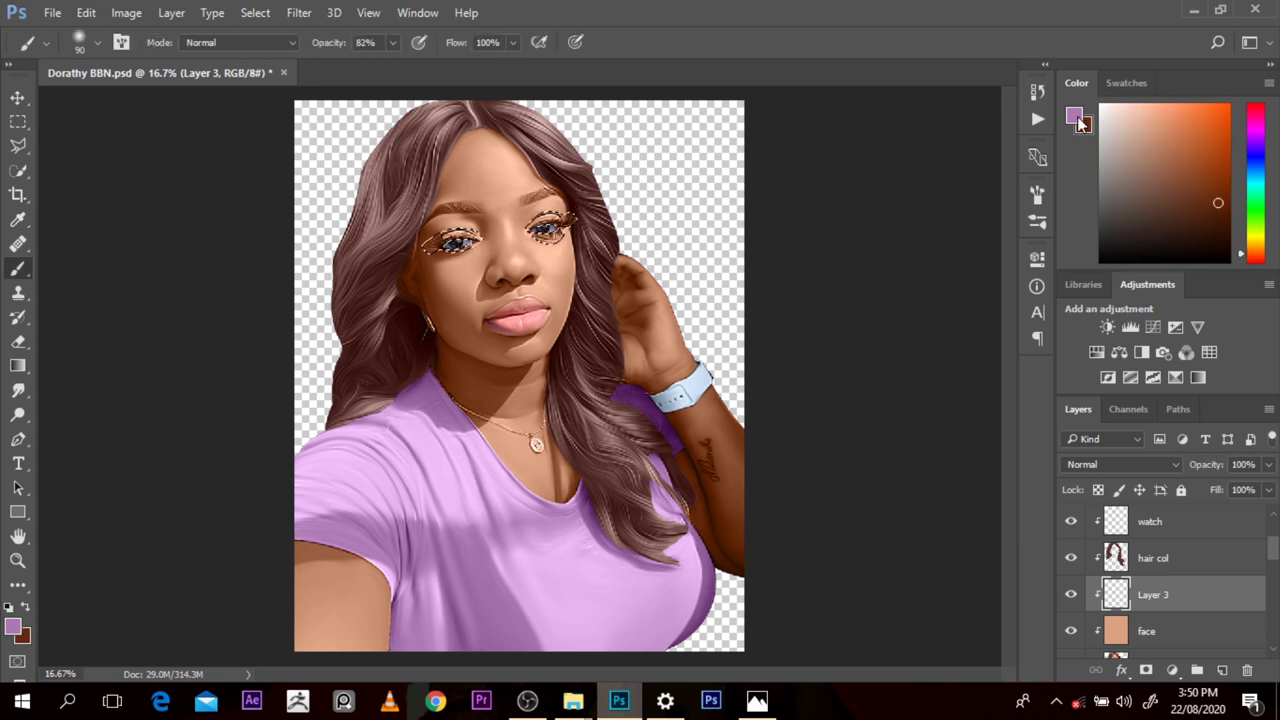
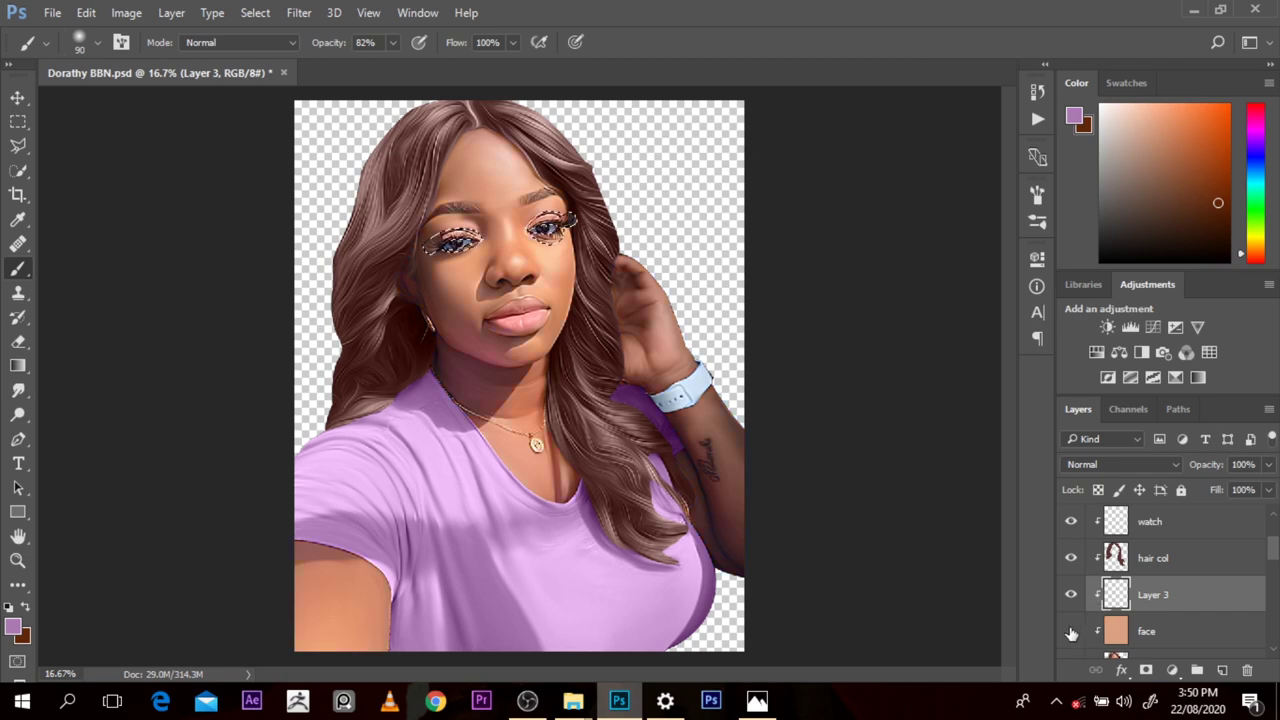
left_click(566, 222, "alt")
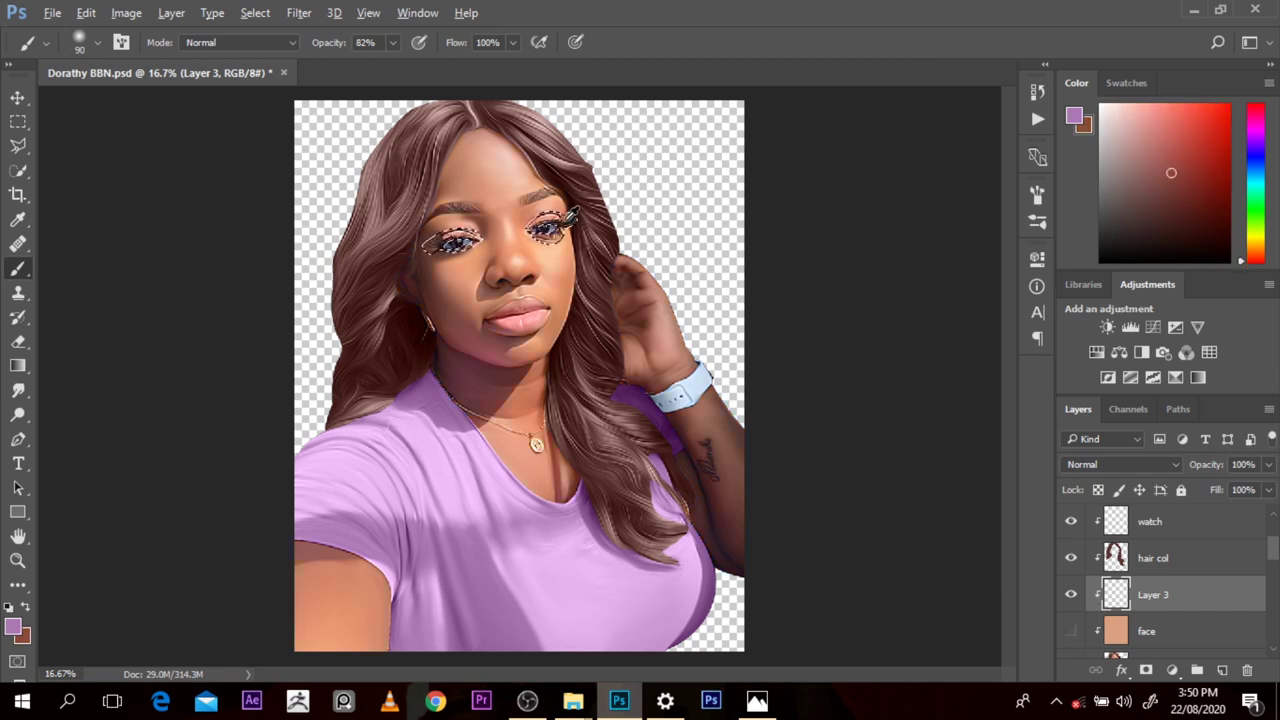
left_click(570, 220, "alt")
scroll(563, 218, "up", 3)
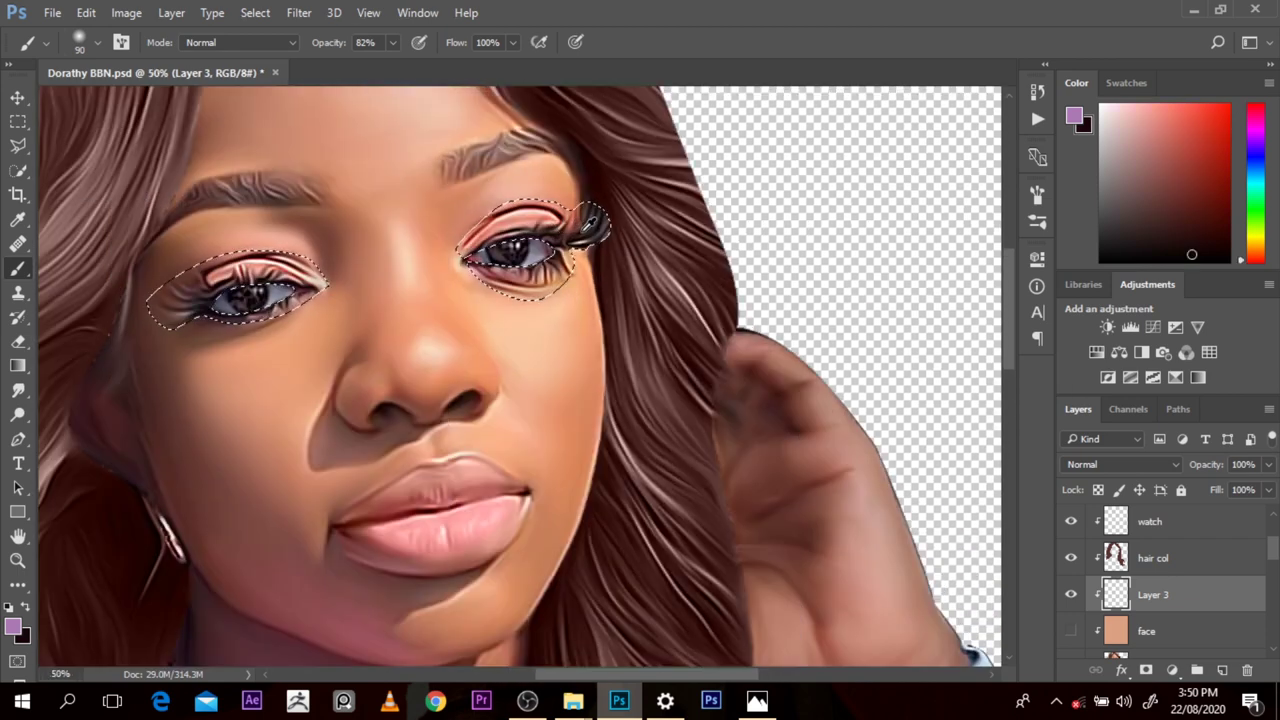
left_click(1075, 117)
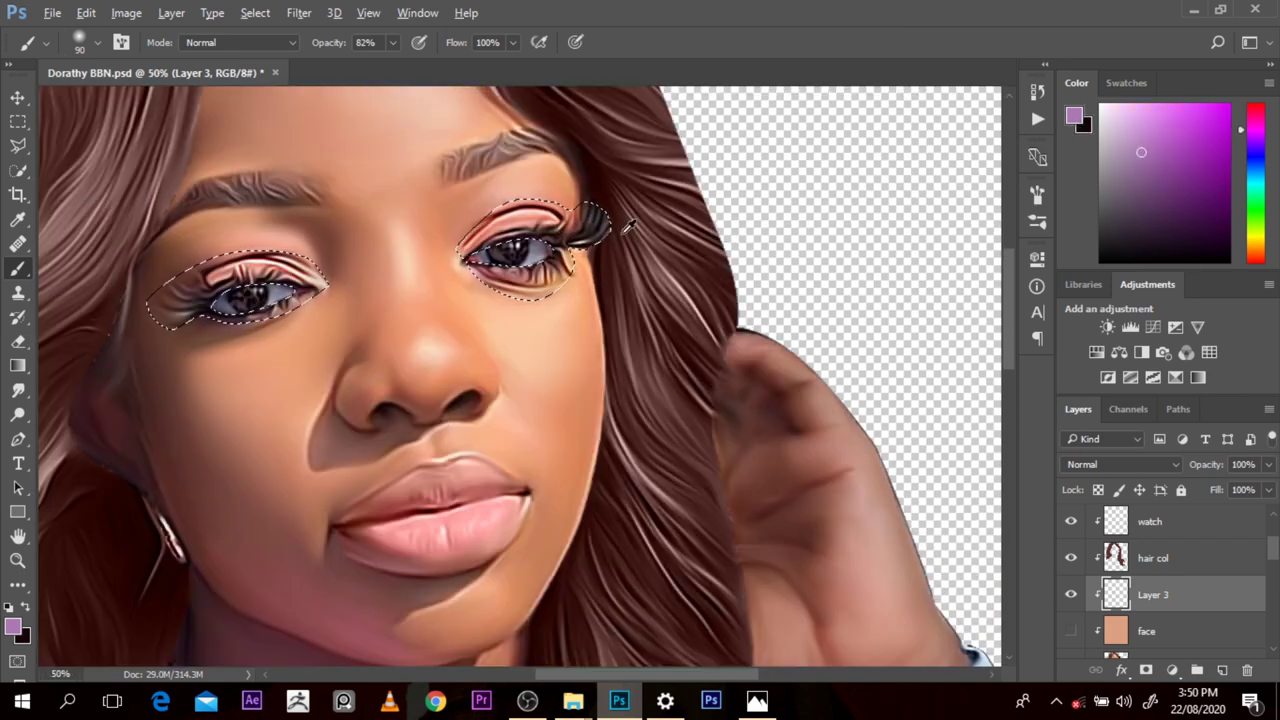
left_click(586, 226, "alt")
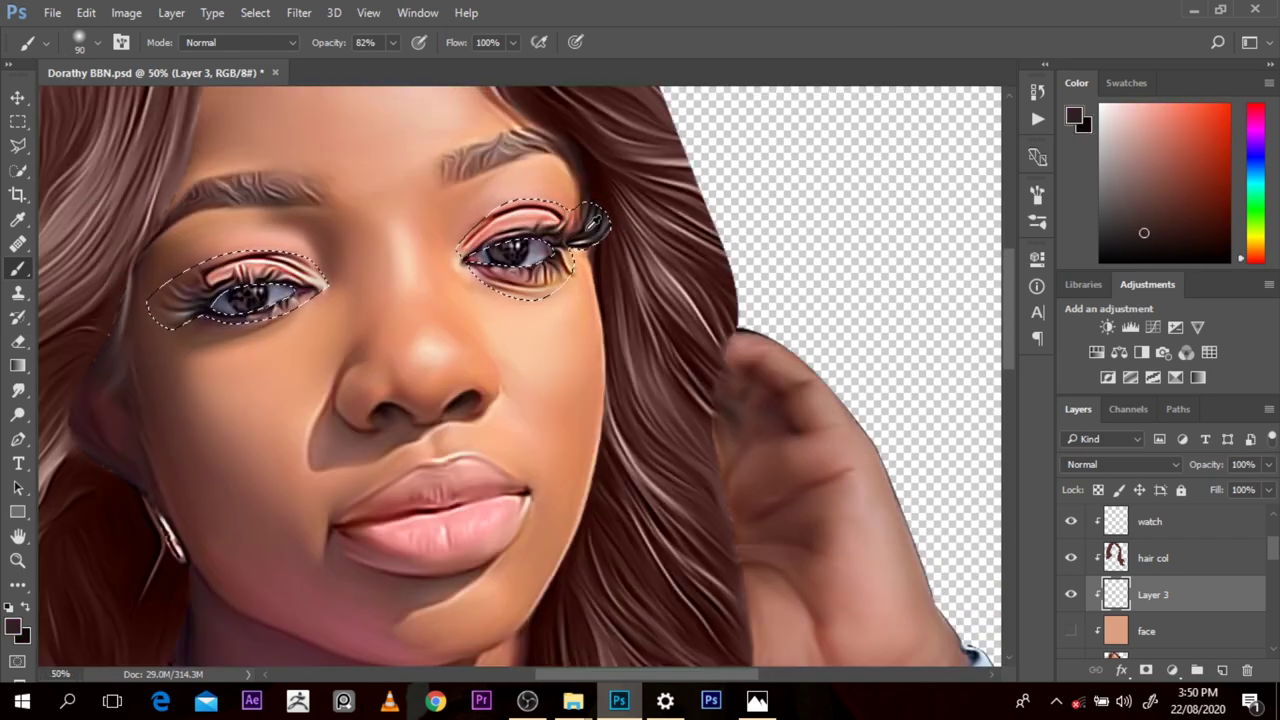
Step: Show the face layer, fill the eyelash selection with the sampled dark colour on the new layer, set it to Color mode, and deselect
left_click(1070, 630)
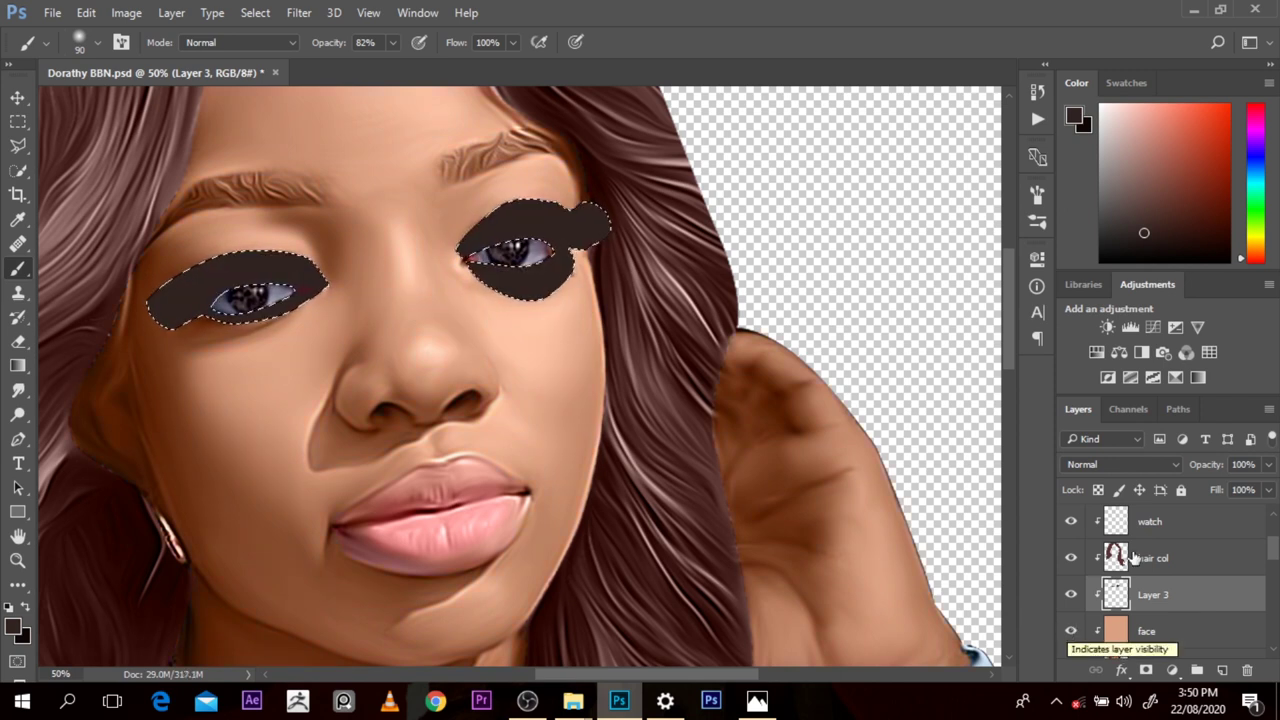
left_click(1106, 465)
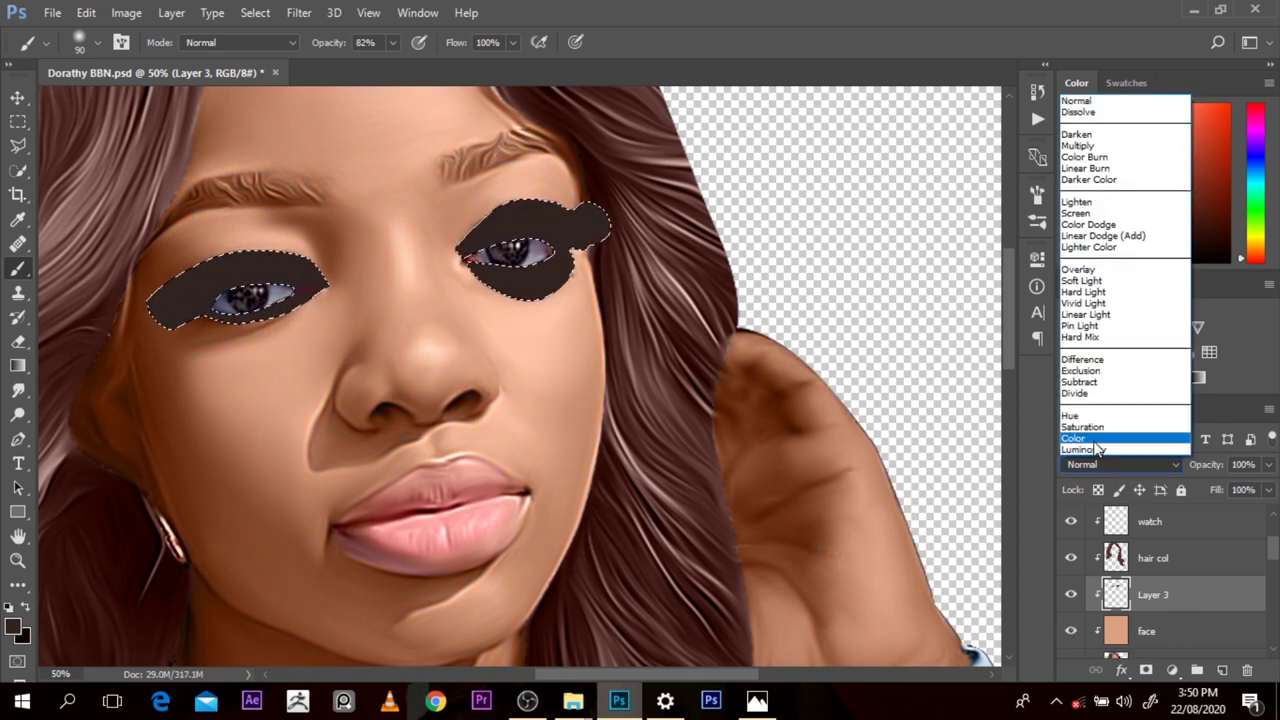
left_click(1093, 439)
key("ctrl+d")
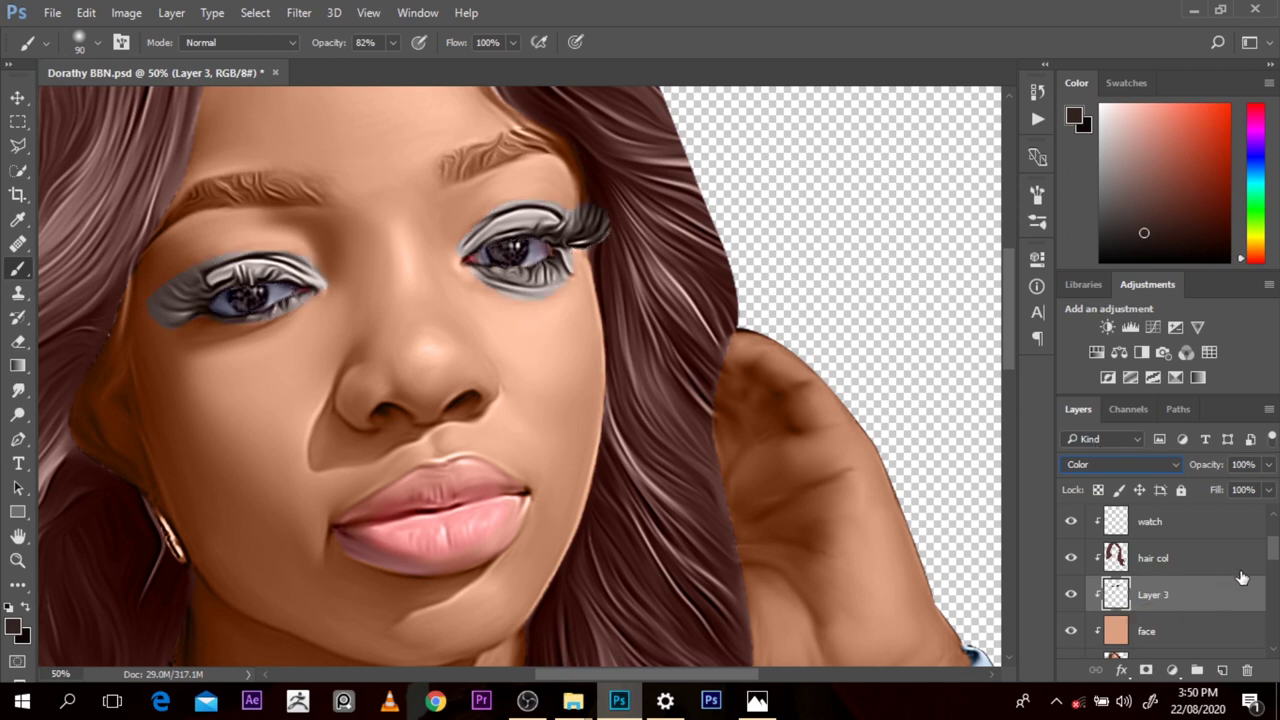
Step: Load the eyebrow layer's outline as a selection while keeping the eyelash colour layer active
left_click_drag(1274, 557, 1274, 600)
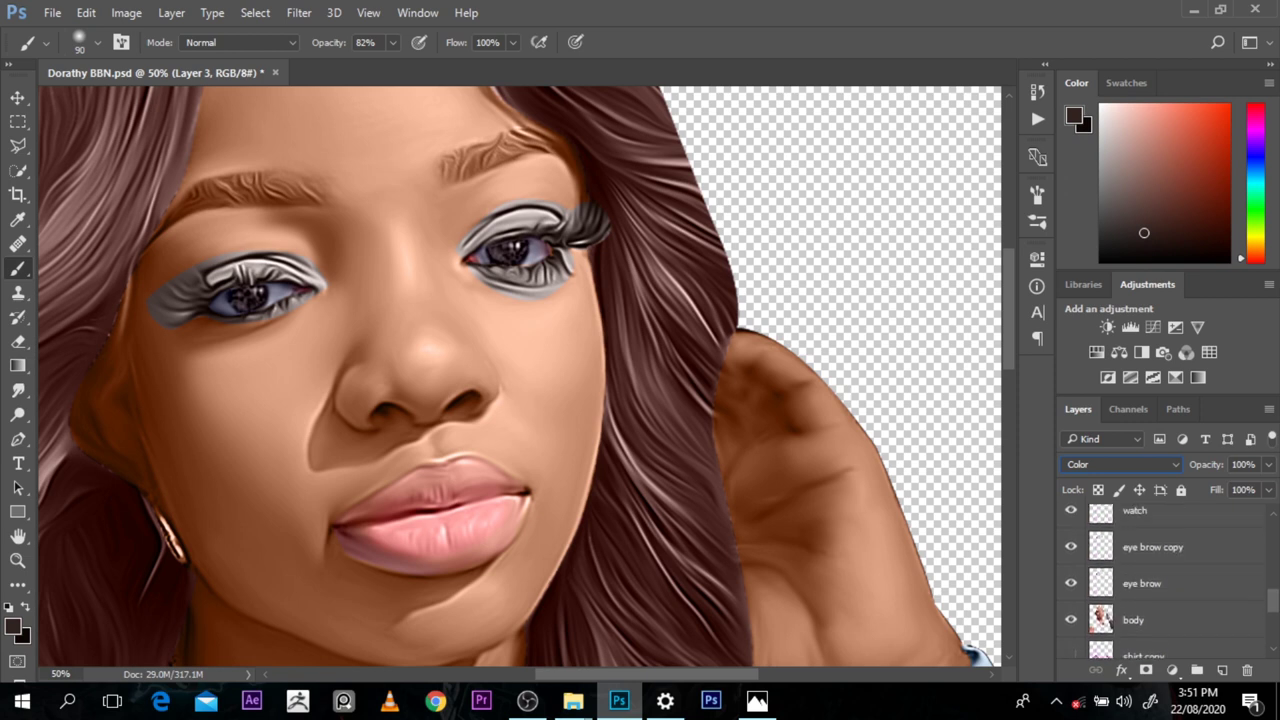
left_click(1100, 556, "ctrl")
left_click_drag(1277, 600, 1277, 557)
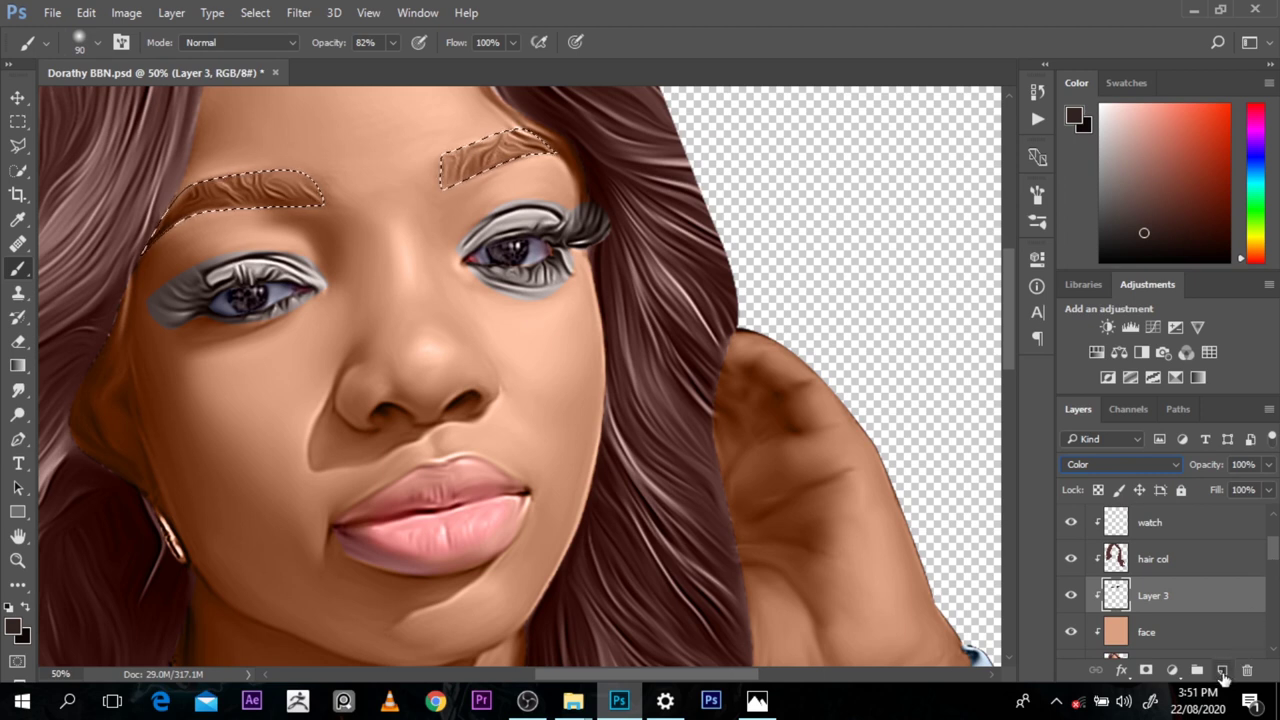
Step: Add a clipped layer above Layer 3 and name it brow
left_click(1222, 670)
double_click(1152, 595)
type("brow")
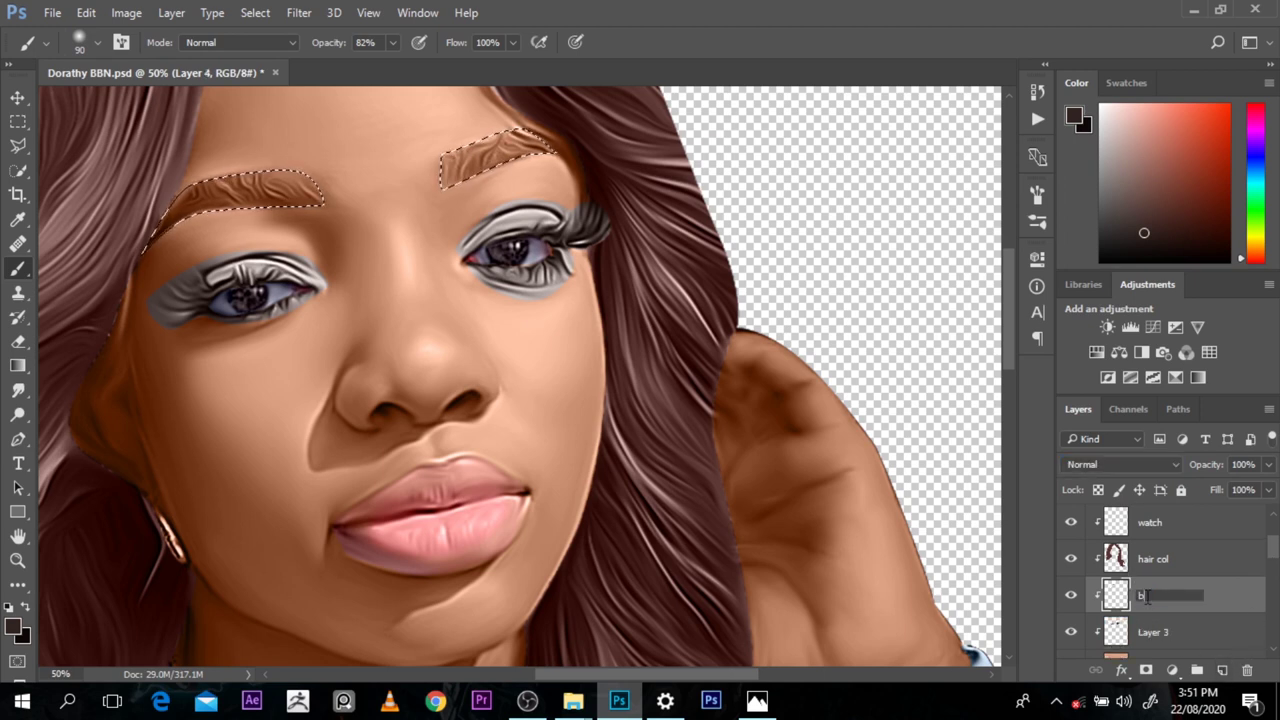
key("Return")
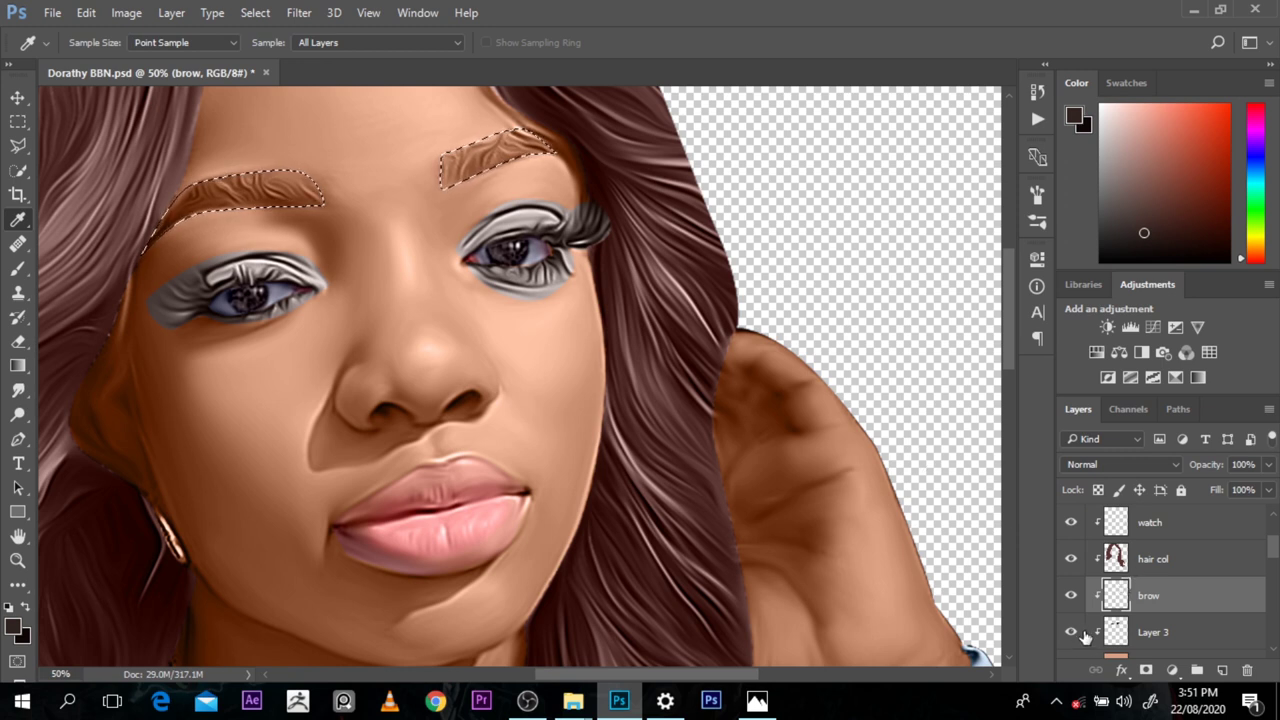
Step: Fill the eyebrow selection with the dark foreground colour on the brow layer, set it to Color mode, and deselect
key("alt+BackSpace")
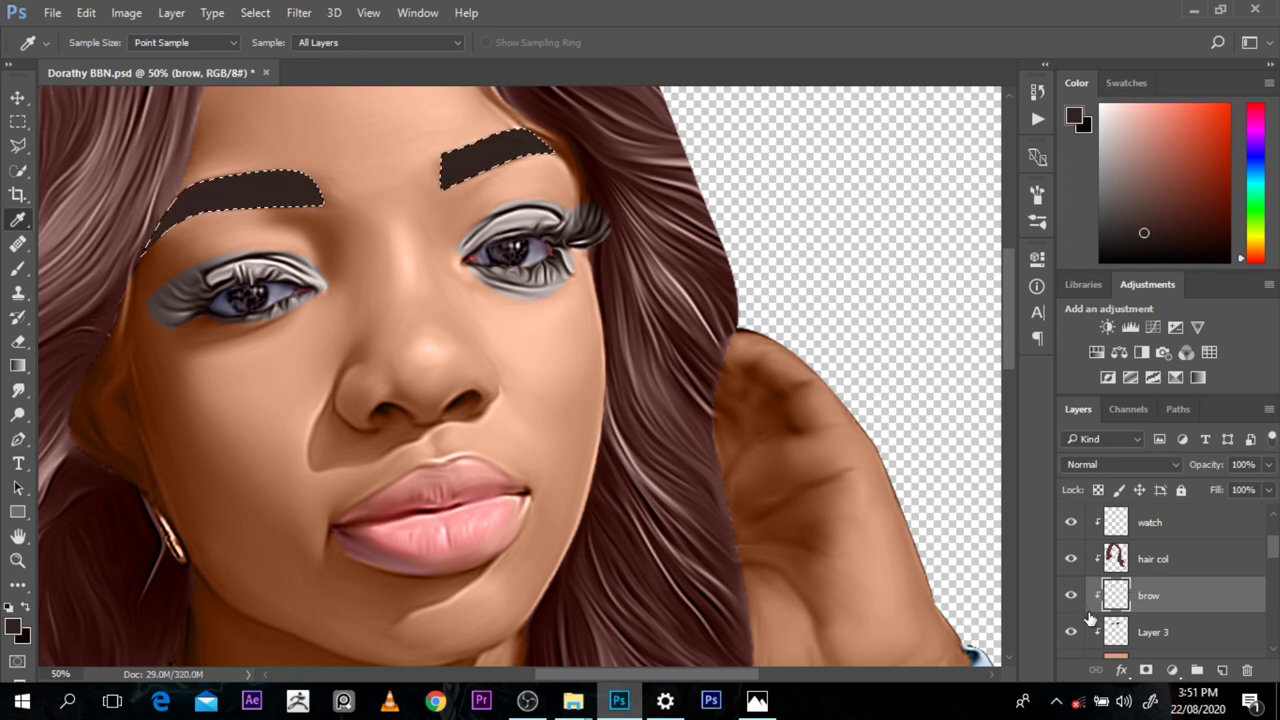
left_click(1089, 464)
left_click(1081, 439)
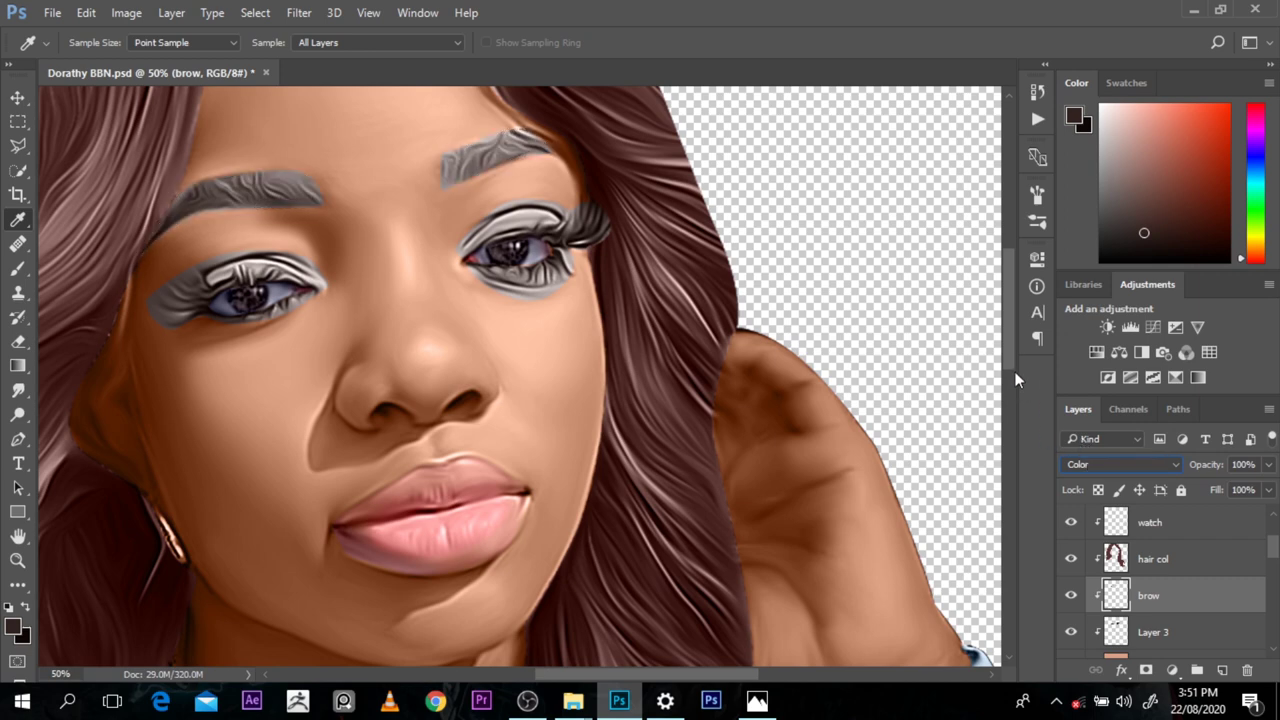
Step: Select the hair col layer and hide it together with the face layer to expose the original hair colours
mouse_move(1014, 371)
left_mouse_down()
mouse_move(1016, 477)
mouse_move(1013, 371)
left_mouse_up()
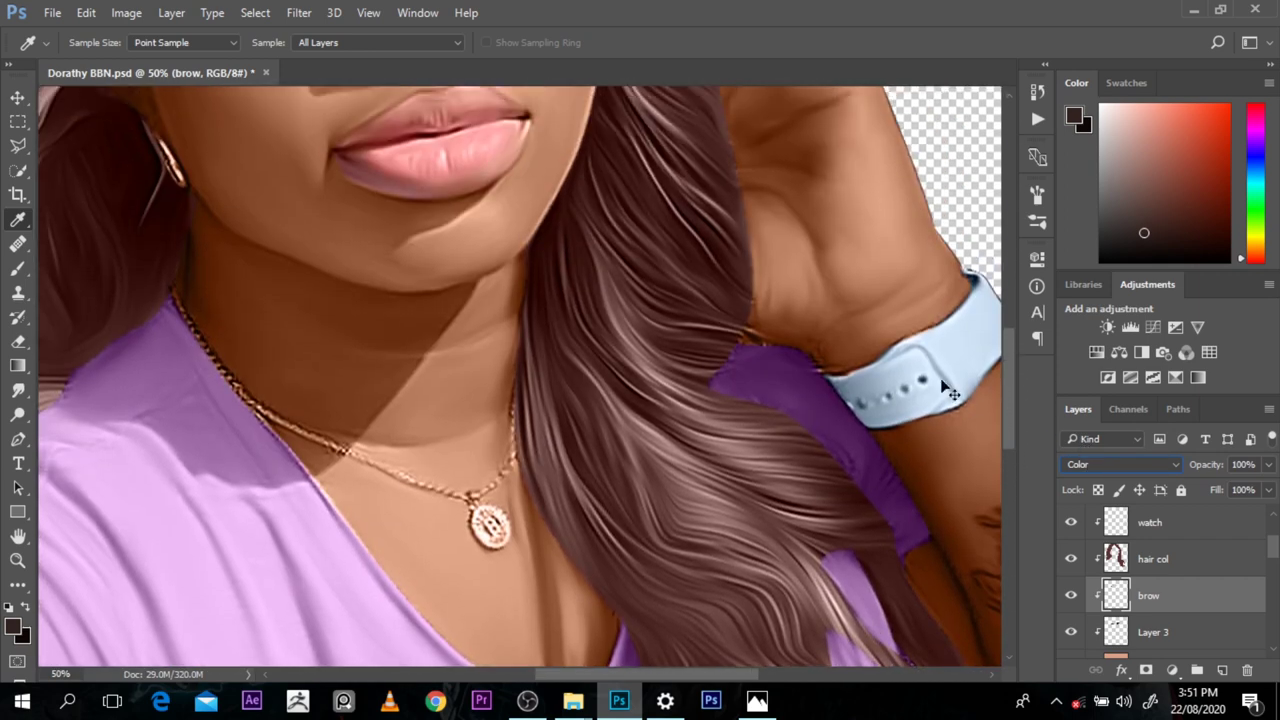
left_click(893, 349, "alt")
scroll(893, 349, "down", 2)
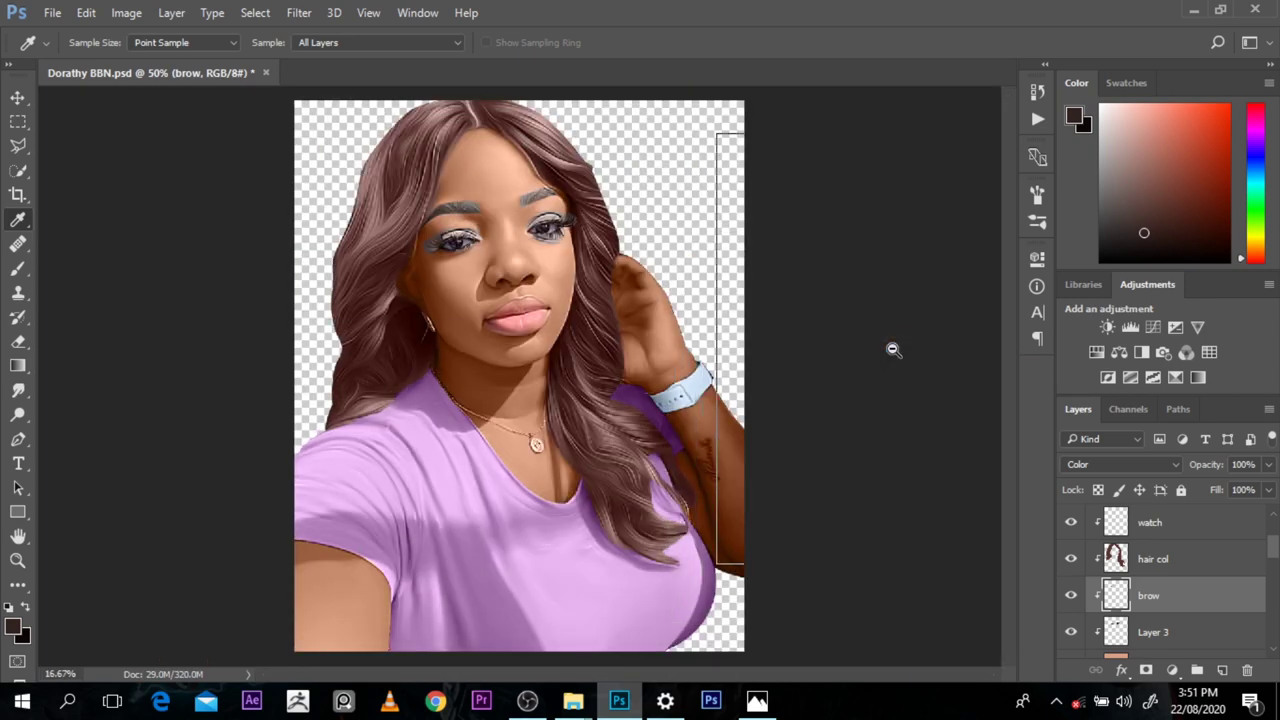
left_click(622, 451, "ctrl")
left_click(1070, 560)
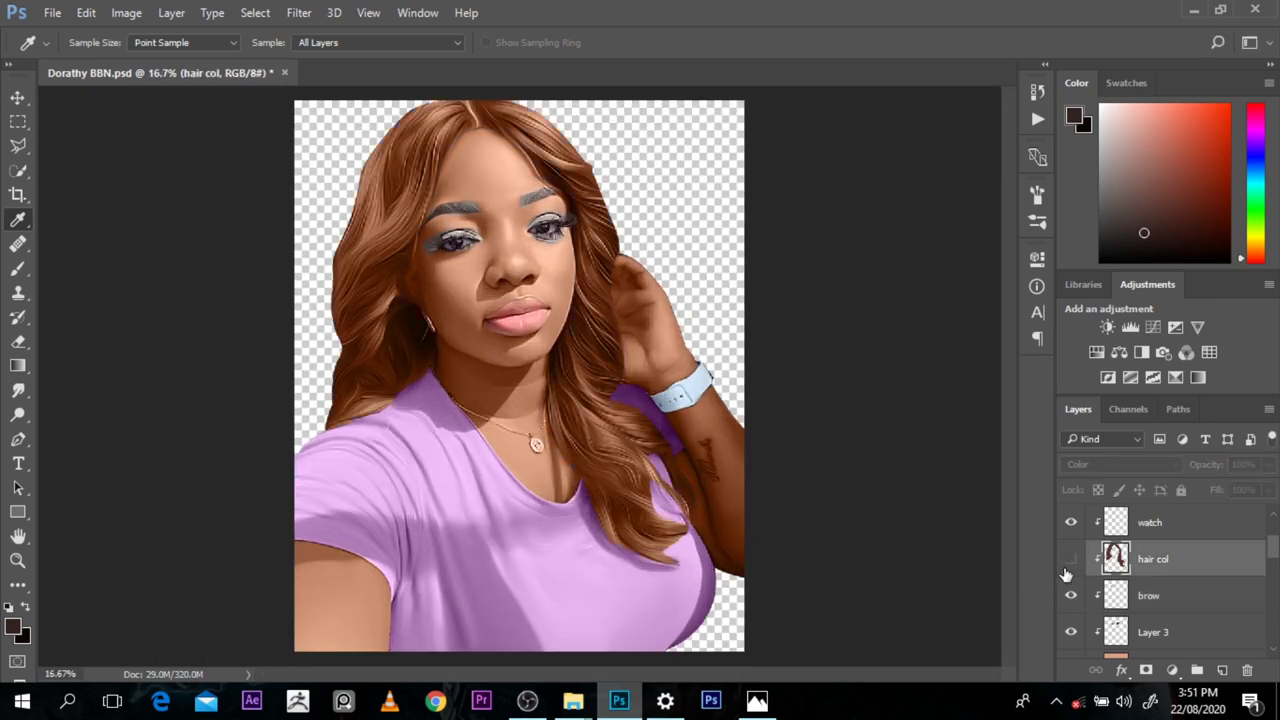
scroll(1270, 560, "down", 2)
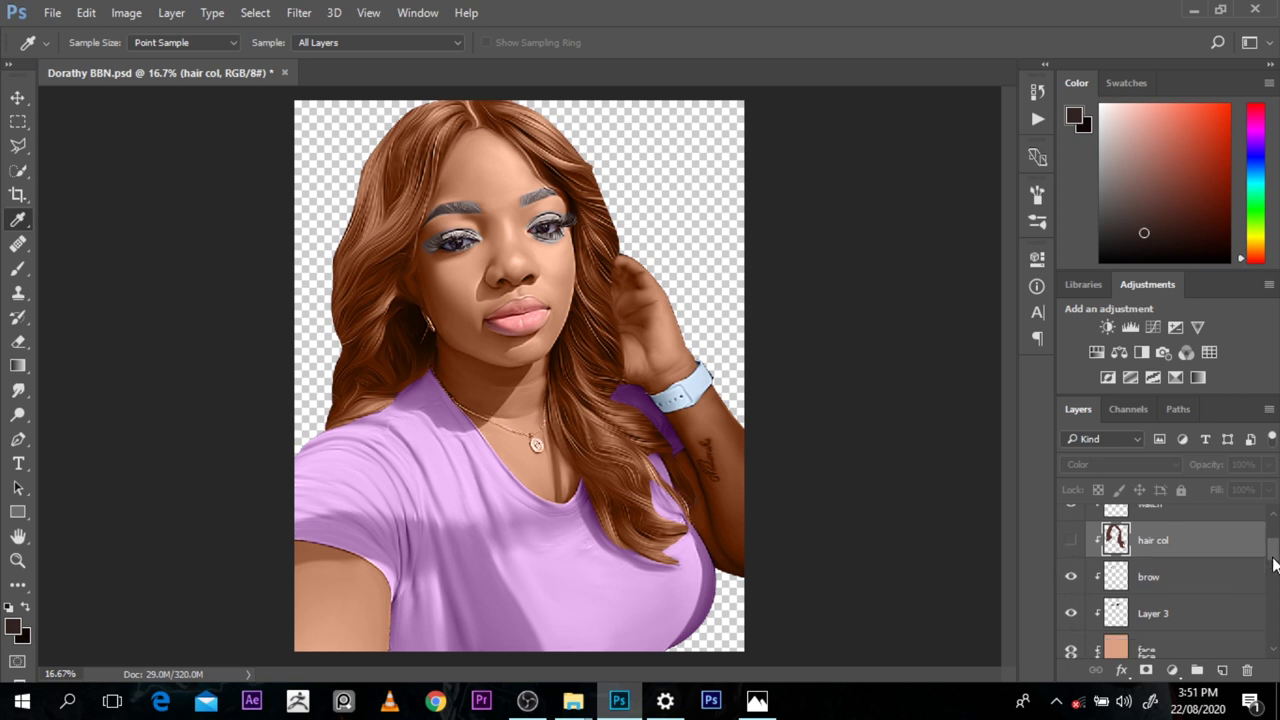
left_click(1072, 608)
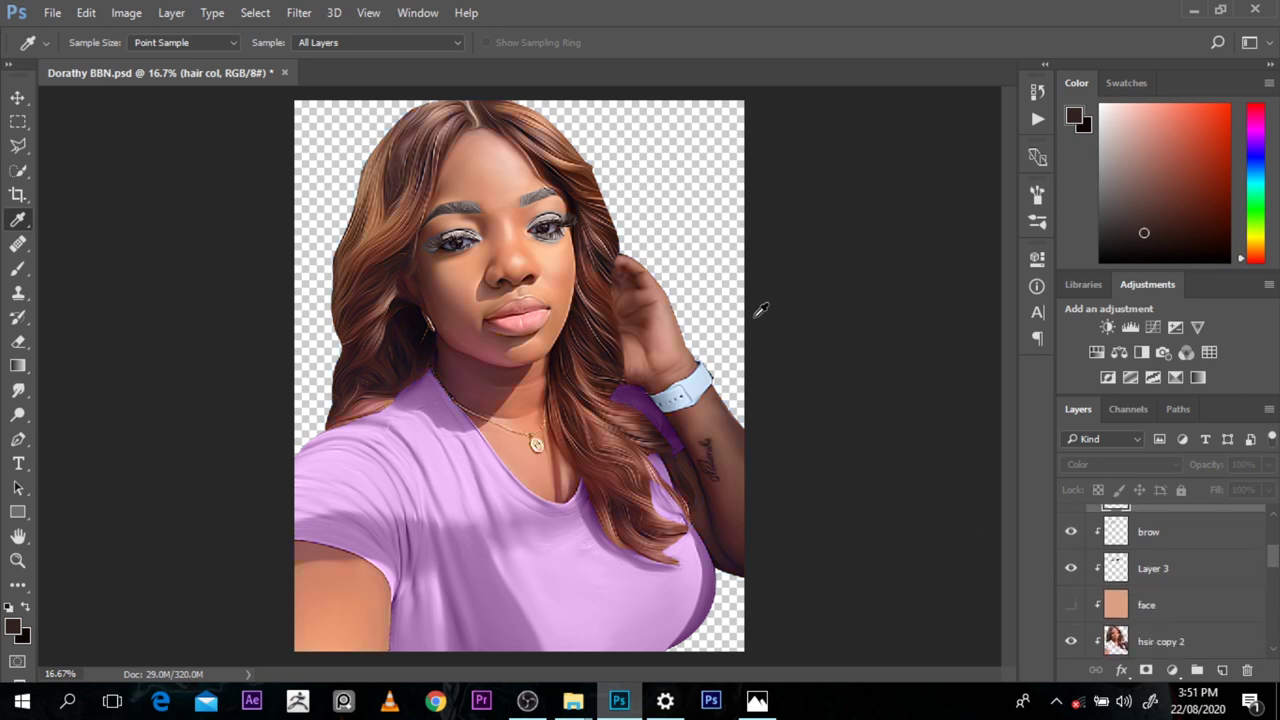
Step: Sample the light orange highlight in the hair above the right-hand eyebrow as the foreground colour
left_click(576, 158, "alt")
left_click(1087, 123)
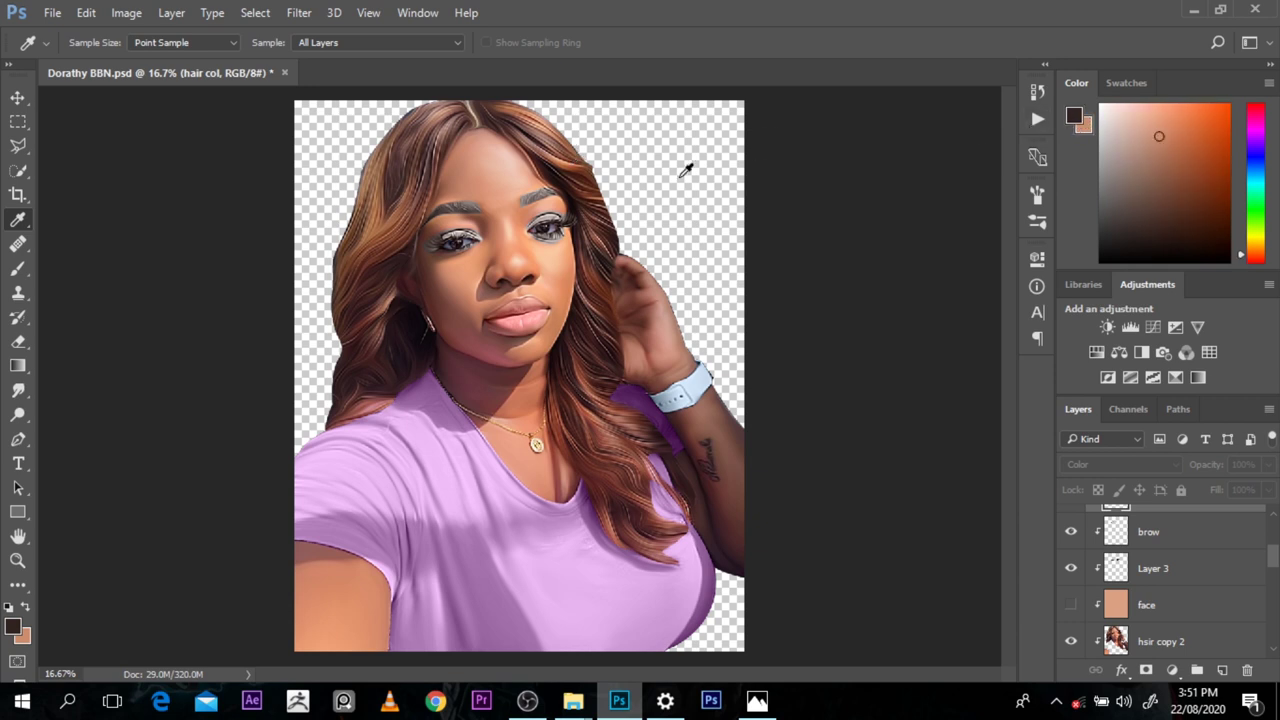
left_click(569, 153)
Step: Add a new clipped layer above hair col, show hair col again, and ready the Brush at 50% opacity
scroll(1277, 558, "up", 1)
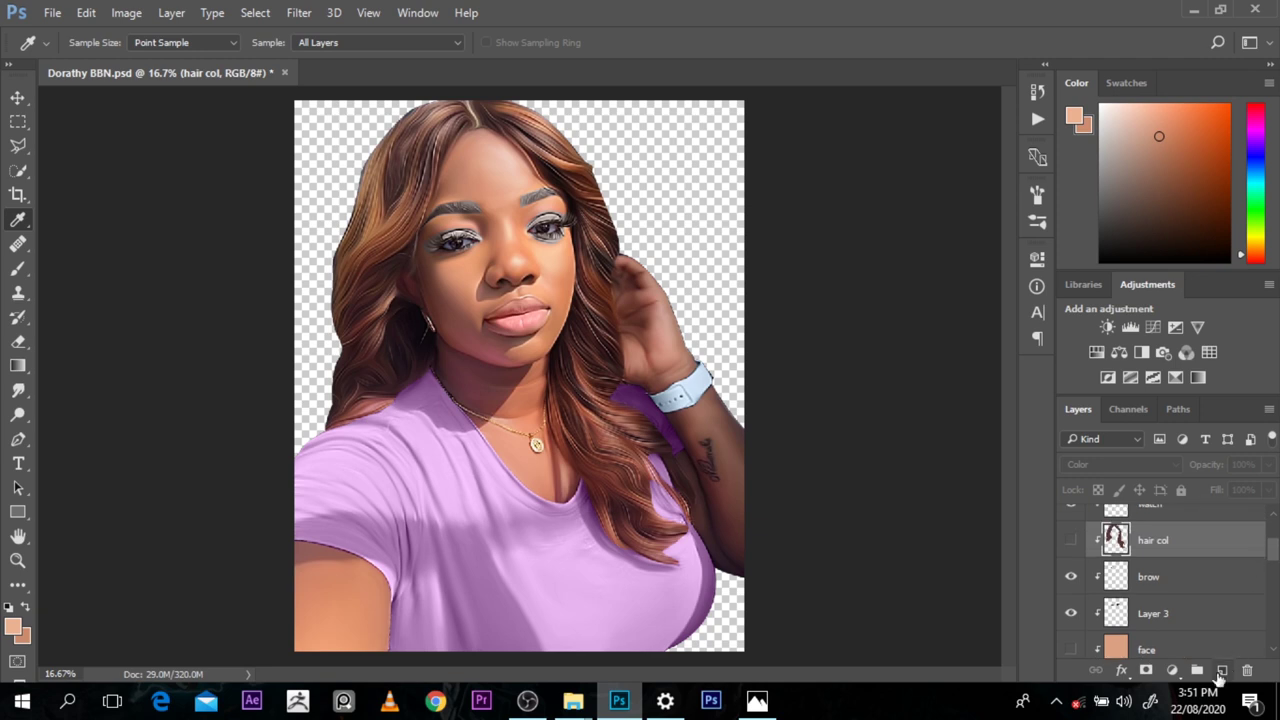
left_click(1221, 671)
key("b")
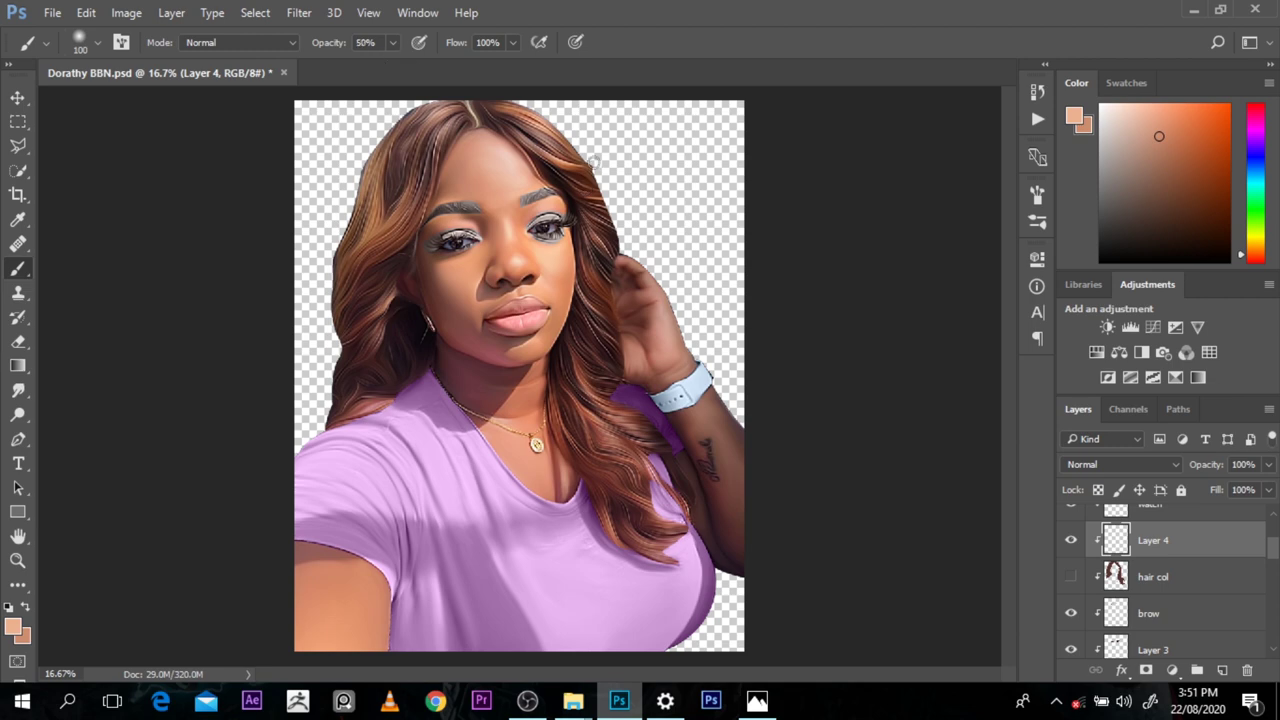
key("5")
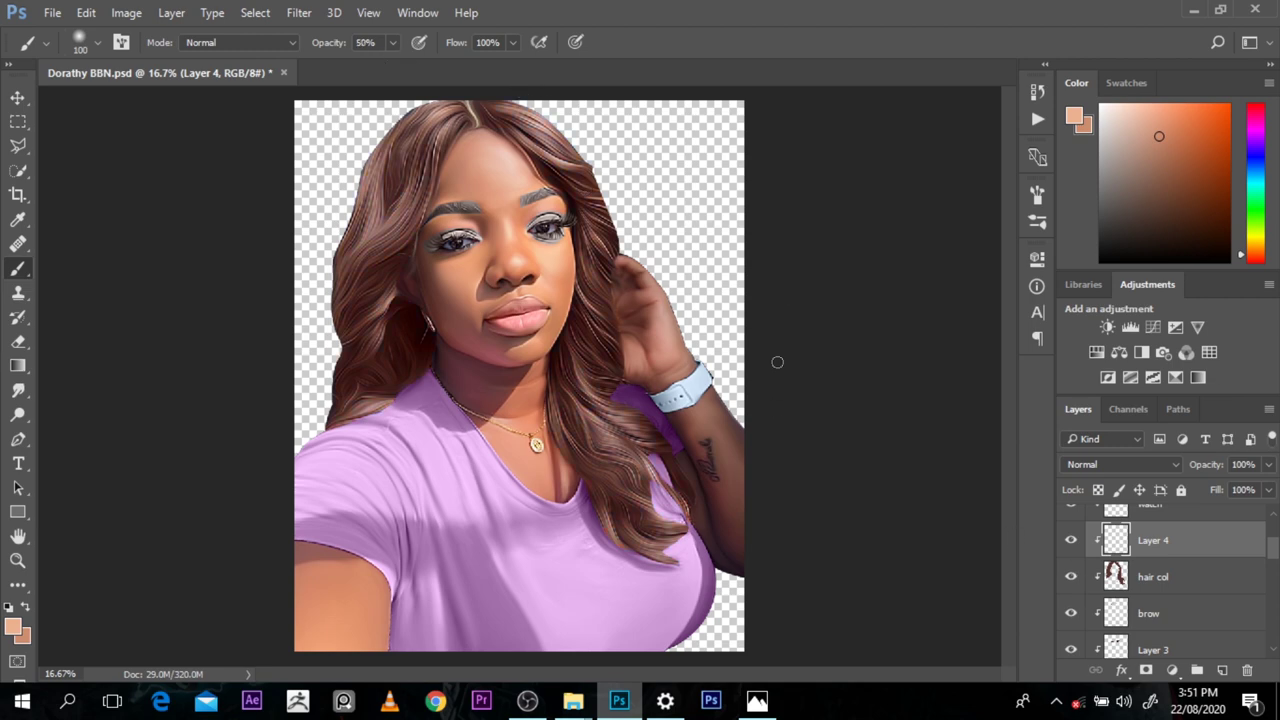
Step: Repaint the peach highlight along the hair strand on the right of the forehead and set its layer to Color mode
scroll(520, 128, "up", 1)
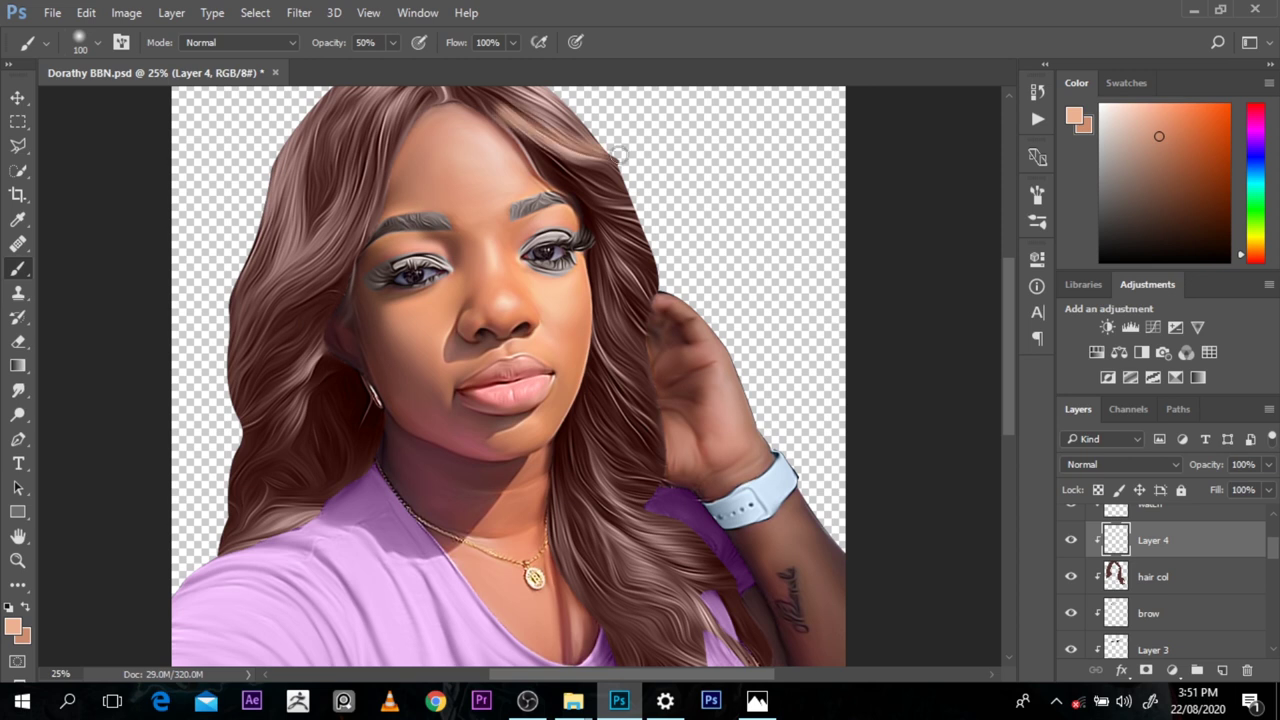
key("ctrl+z")
left_click_drag(504, 111, 618, 166)
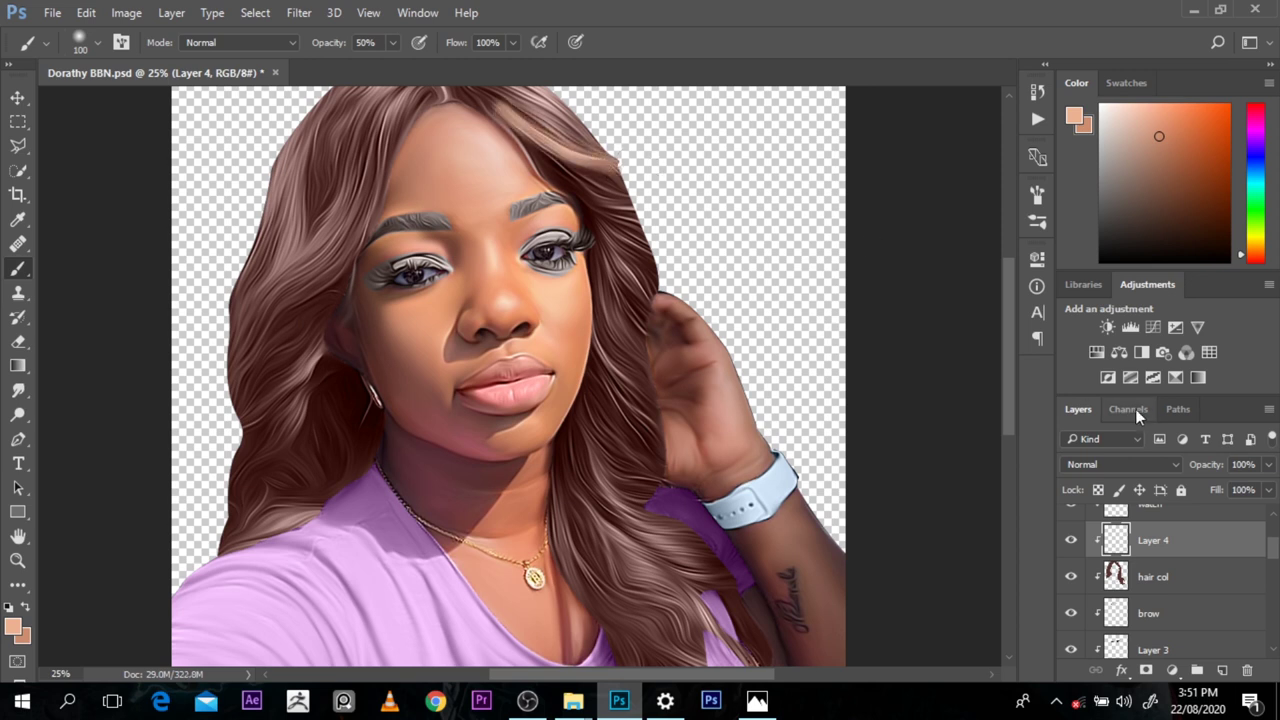
left_click(1138, 470)
left_click(1120, 445)
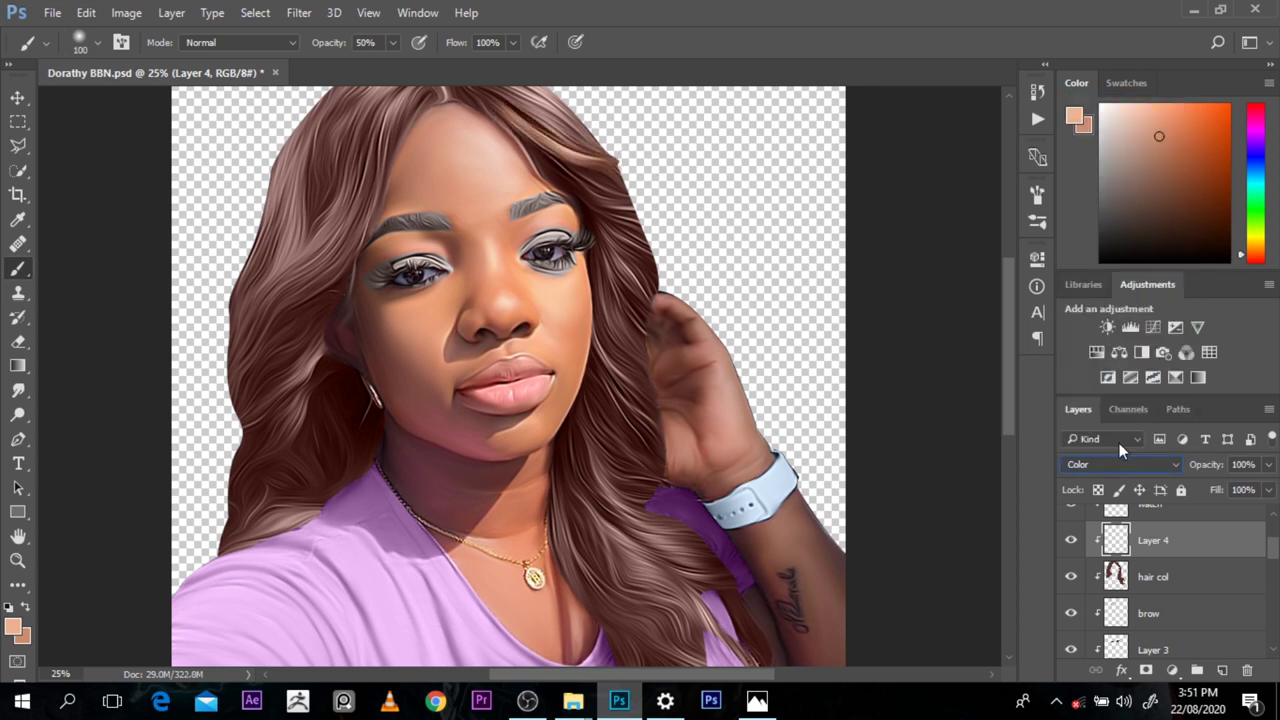
Step: Paint peach highlights over the hair waves on the left side of the face with a larger brush
scroll(979, 347, "up", 2)
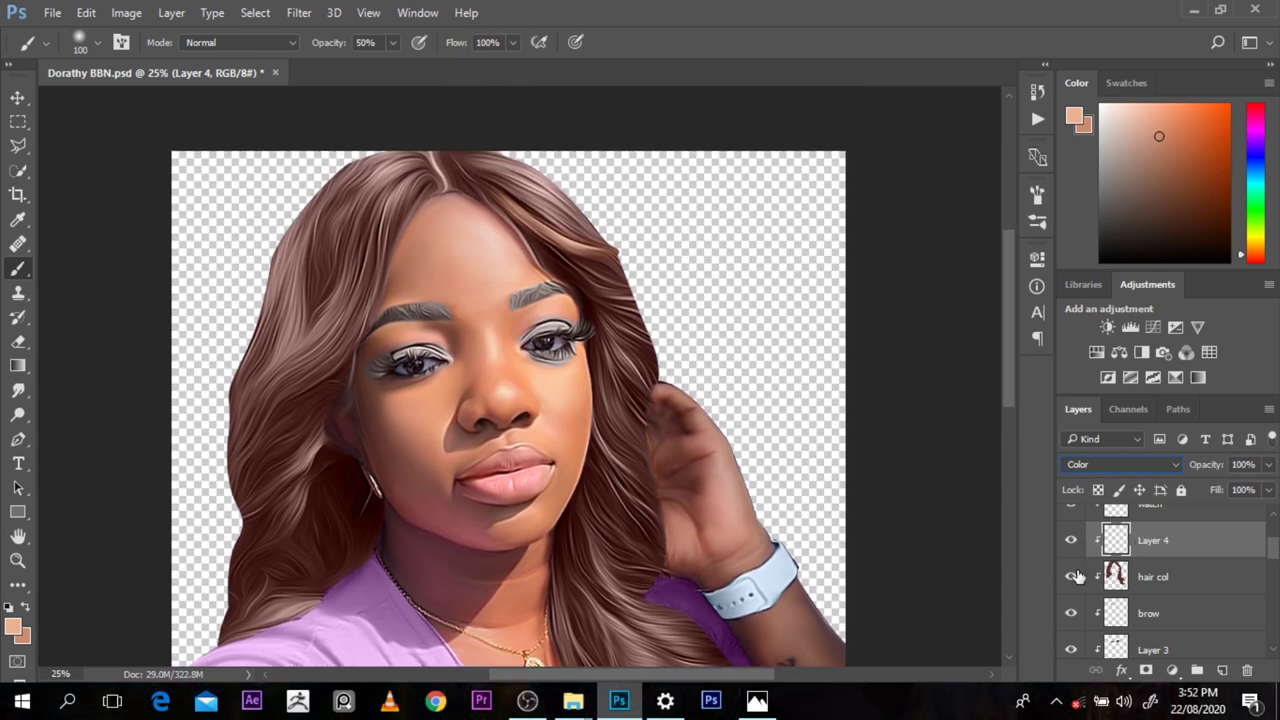
key("bracketright")
key("bracketright")
key("bracketright")
key("bracketright")
mouse_move(313, 367)
left_mouse_down()
mouse_move(348, 322)
mouse_move(225, 422)
left_mouse_up()
mouse_move(372, 264)
left_mouse_down()
mouse_move(312, 365)
mouse_move(271, 393)
left_mouse_up()
mouse_move(293, 241)
left_mouse_down()
mouse_move(277, 302)
mouse_move(310, 208)
left_mouse_up()
key("bracketleft")
key("bracketleft")
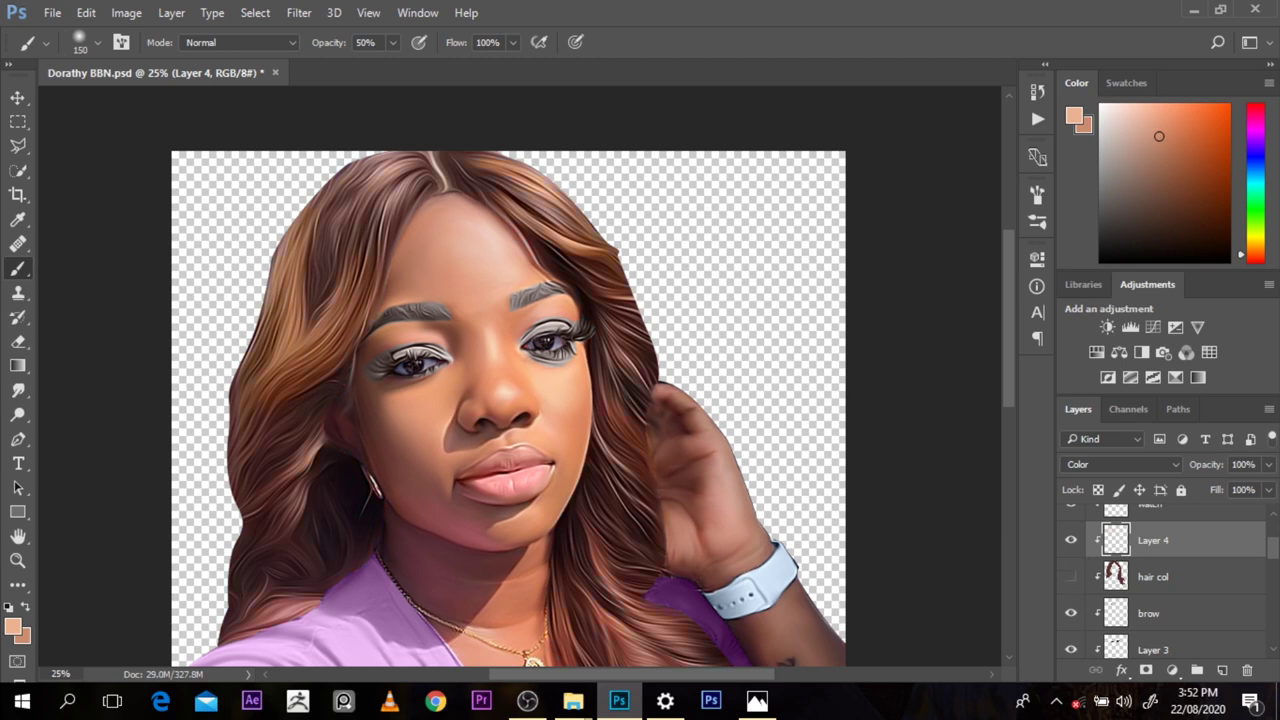
Step: Compare the original hair highlights with the painted ones by toggling the visibility of Layer 4 and hair col
left_click_drag(1276, 552, 1276, 553)
left_click(1072, 536)
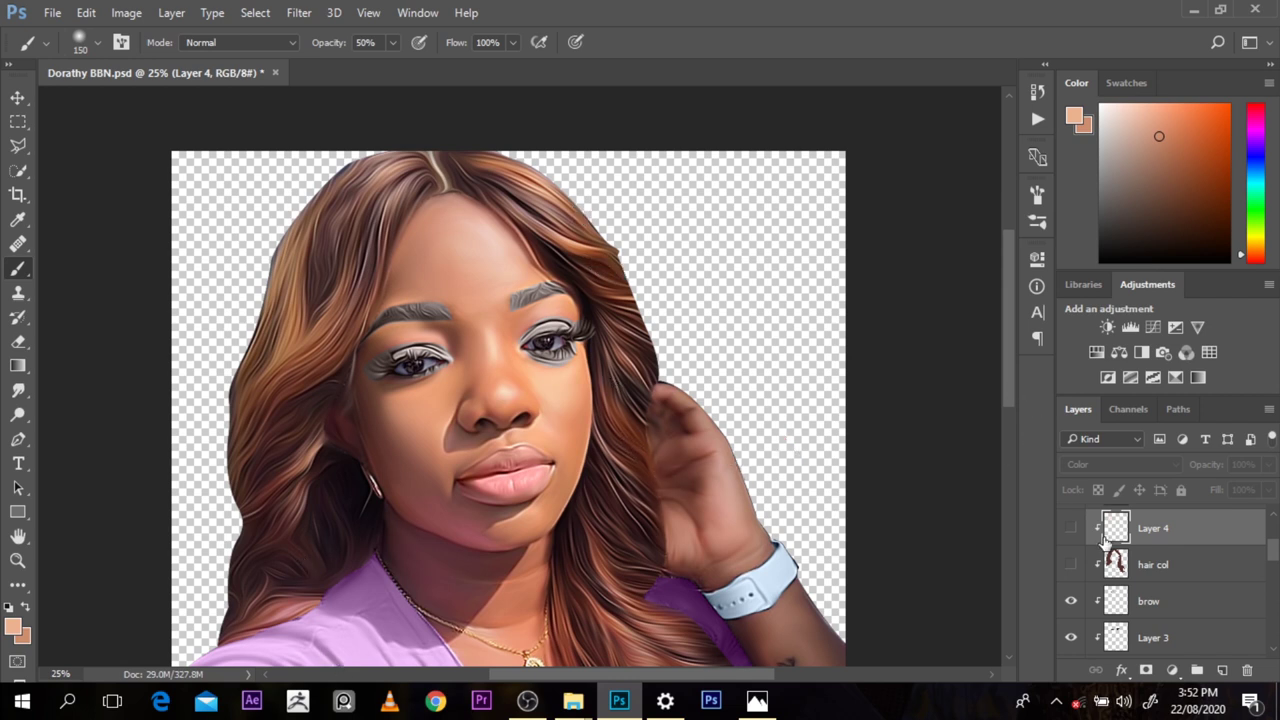
left_click(1071, 564)
left_click(1071, 528)
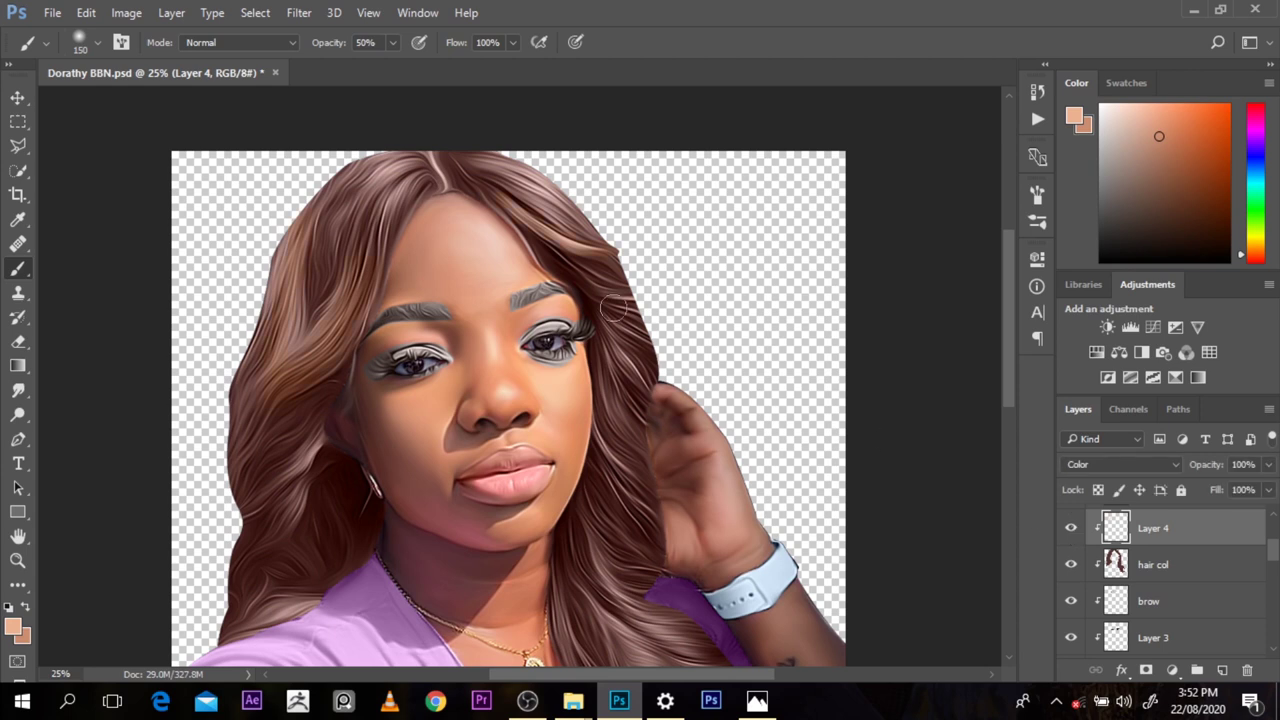
key("bracketright")
key("bracketright")
left_click_drag(1073, 564, 1071, 538)
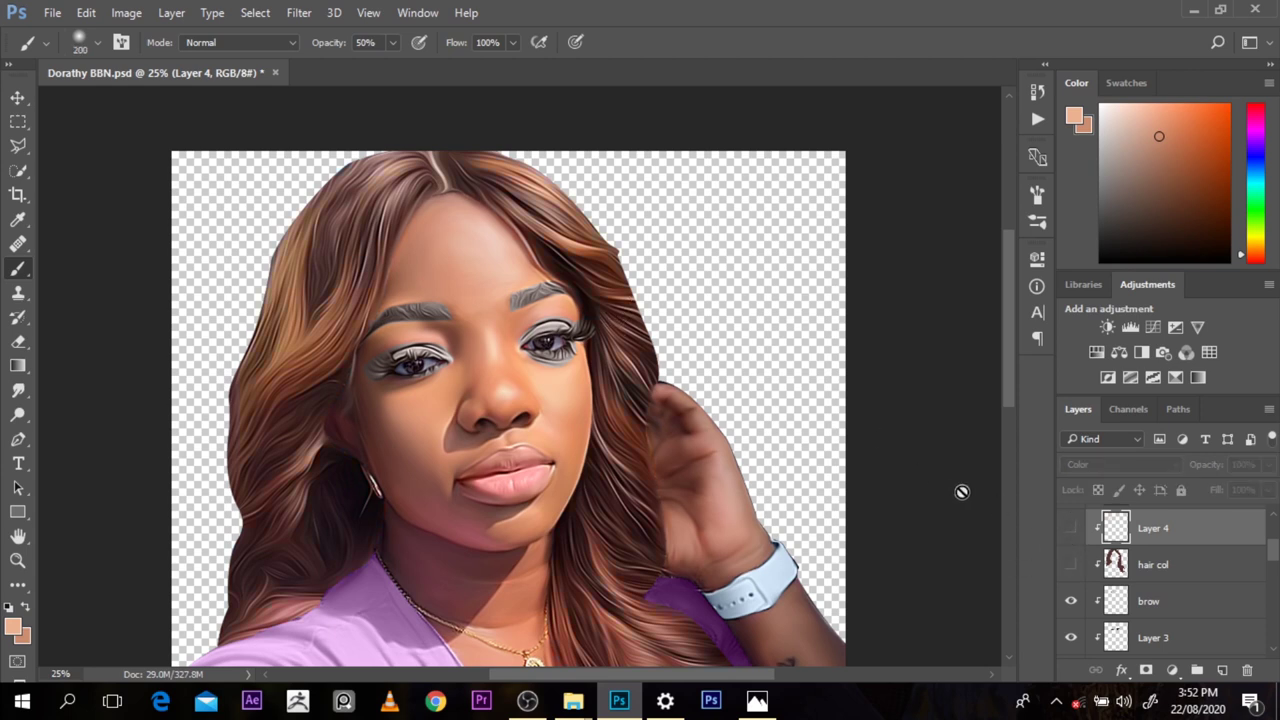
left_click(1071, 528)
Step: Paint more peach highlights on the hair at both sides of the face with a 175 px brush
key("bracketleft")
key("bracketleft")
key("bracketleft")
key("bracketleft")
key("bracketleft")
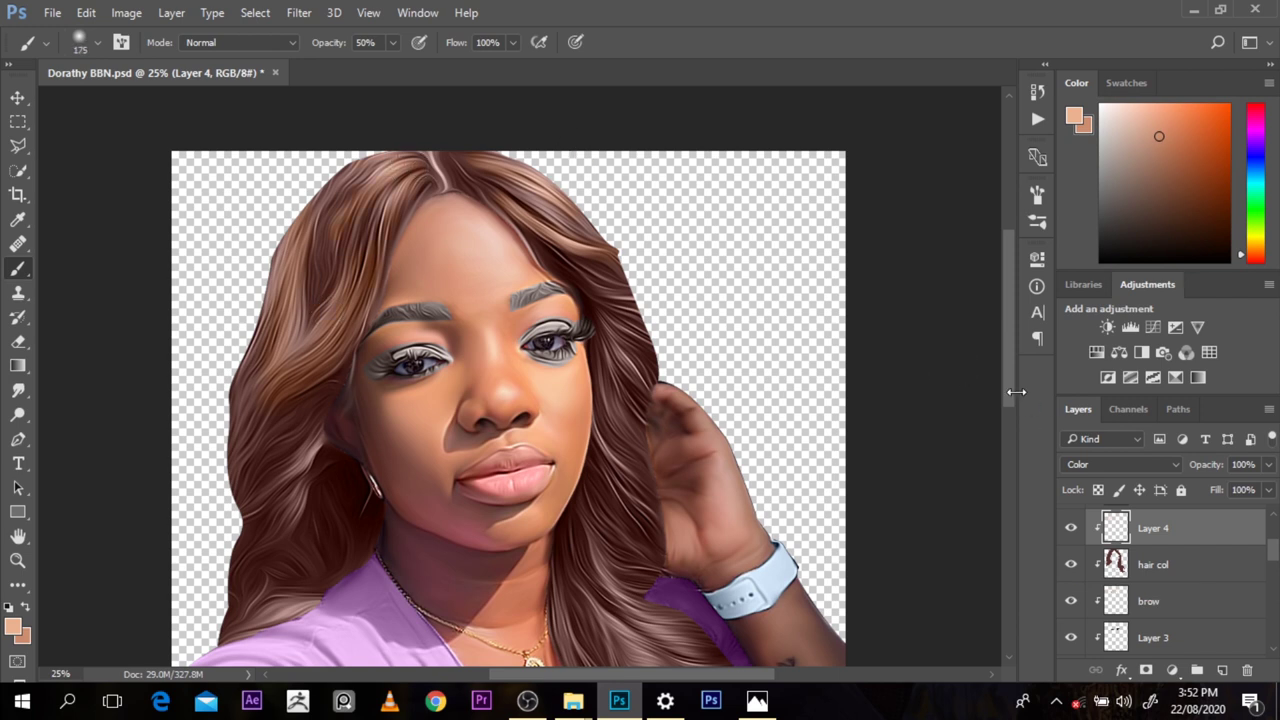
left_click_drag(1012, 392, 1012, 418)
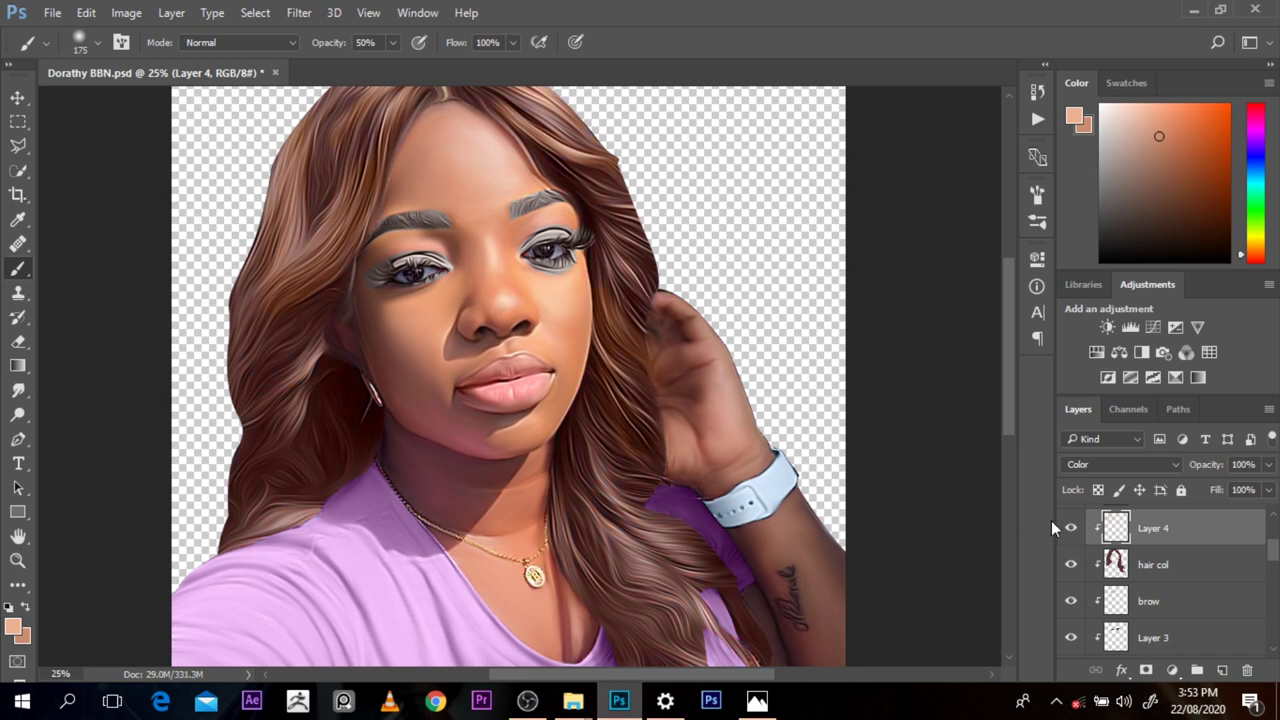
Step: Load the hair col layer's outline as a selection, hide that layer, and sample the reddish-brown of the lower hair as foreground colour
left_click(1115, 564, "ctrl")
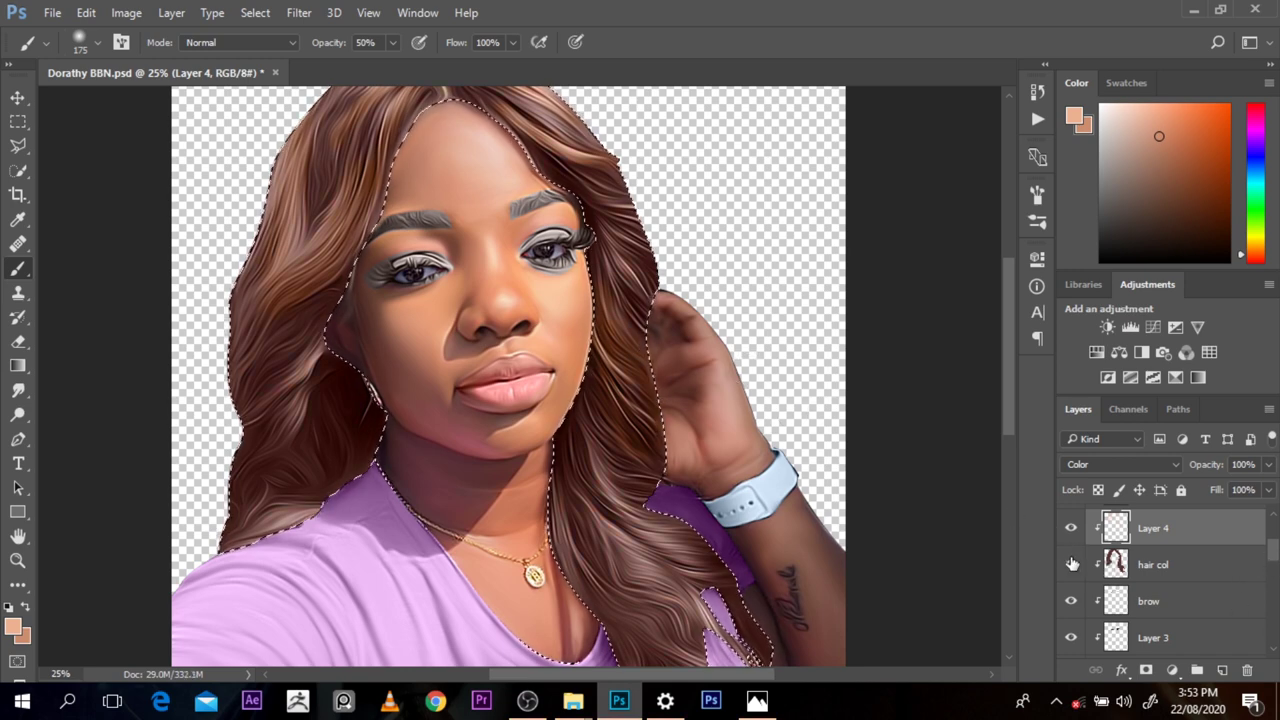
scroll(1069, 561, "down", 3)
left_click(1070, 564)
left_click(745, 470, "alt")
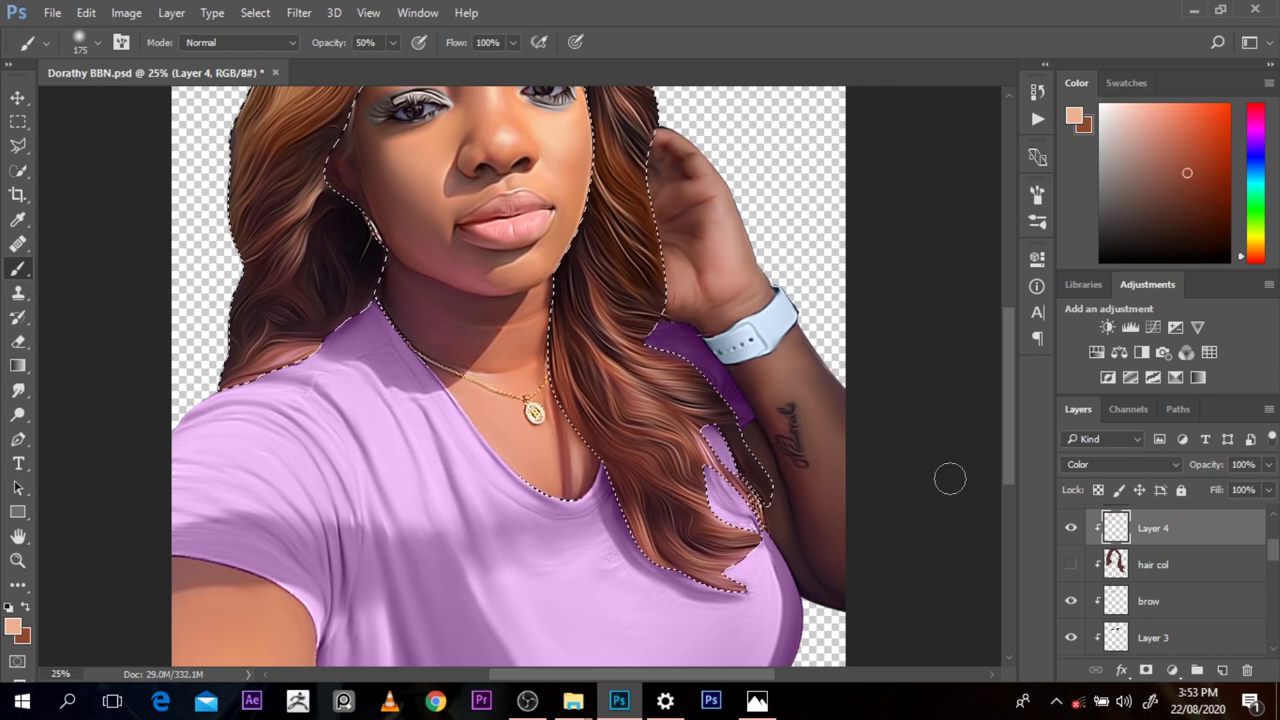
left_click(13, 626)
left_click(1005, 219)
left_click(1074, 115)
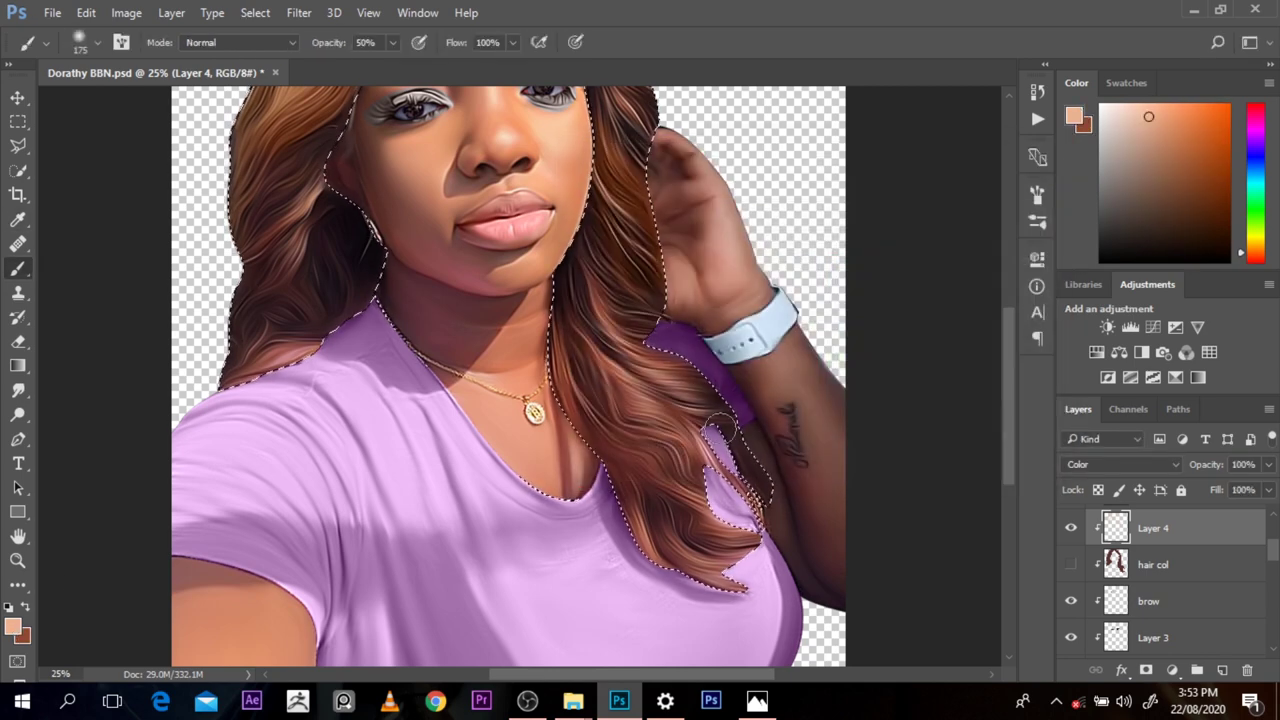
left_click(640, 402, "alt")
Step: Paint the sampled reddish-brown over the lower right hair lock on Layer 4 with a 600 px brush
left_click(1071, 565)
key("]")
key("]")
key("]")
key("]")
key("]")
key("]")
key("]")
key("]")
key("]")
key("]")
left_click_drag(700, 367, 617, 447)
Step: Dab reddish-brown on the hair tips and compare the result with the original by toggling Layer 4 and hair col
left_click(1071, 528)
left_click(1071, 564)
left_click(1071, 528)
left_click(734, 514)
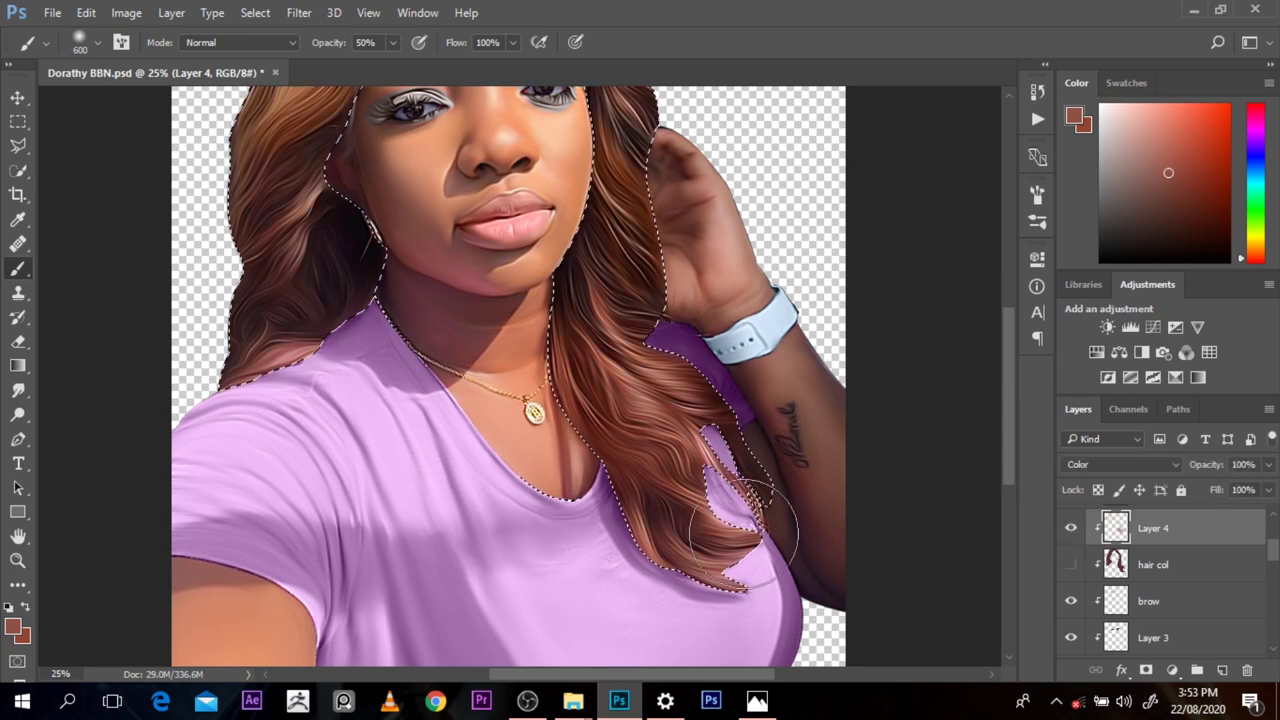
left_click(1070, 563)
left_click(1071, 528)
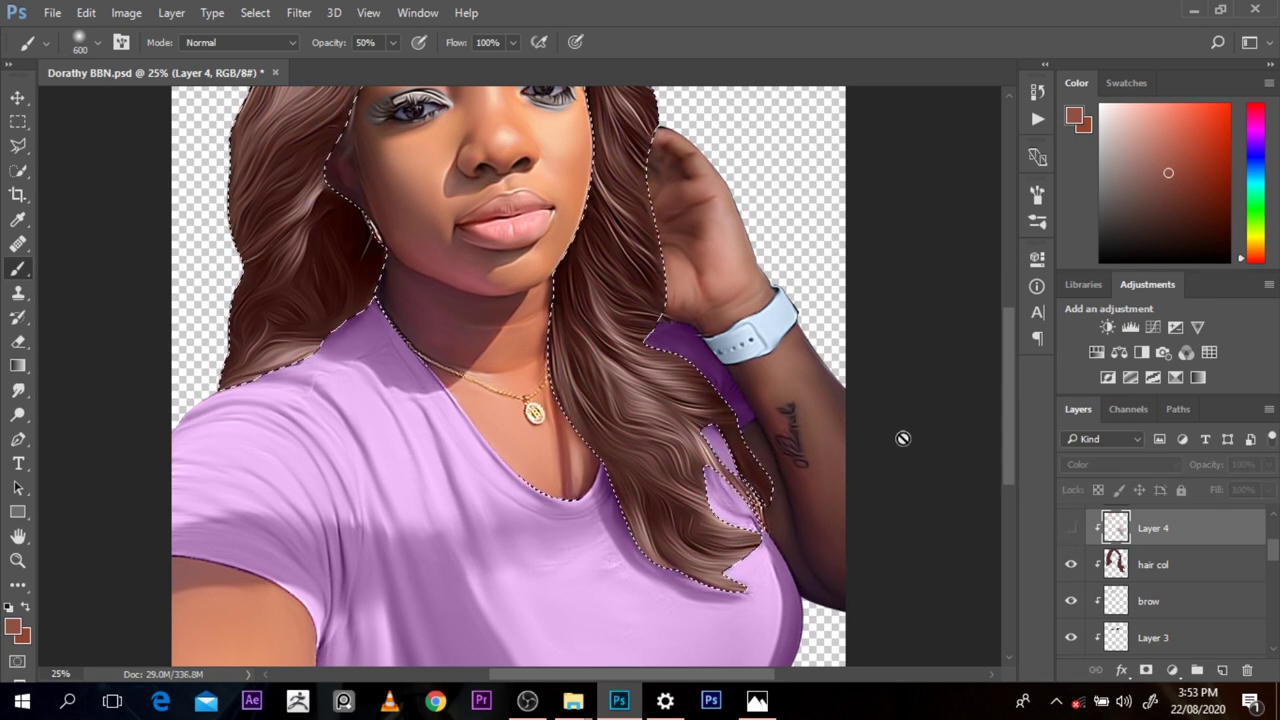
left_click(1071, 528)
Step: Reduce the brush to 90 px and change the foreground to a lighter orange-tan colour
key("[")
key("[")
key("[")
key("[")
key("[")
key("[")
key("[")
key("[")
key("[")
key("[")
key("[")
key("[")
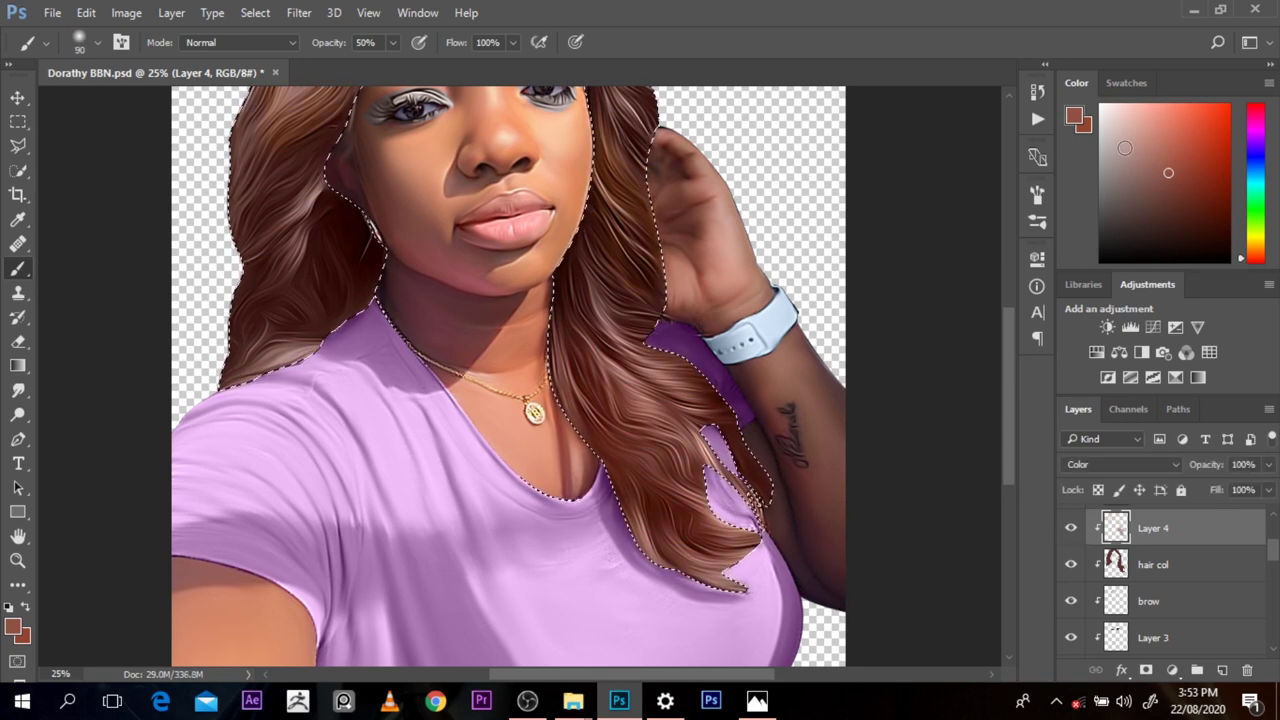
left_click(1126, 83)
left_click(1105, 110)
left_click(1076, 83)
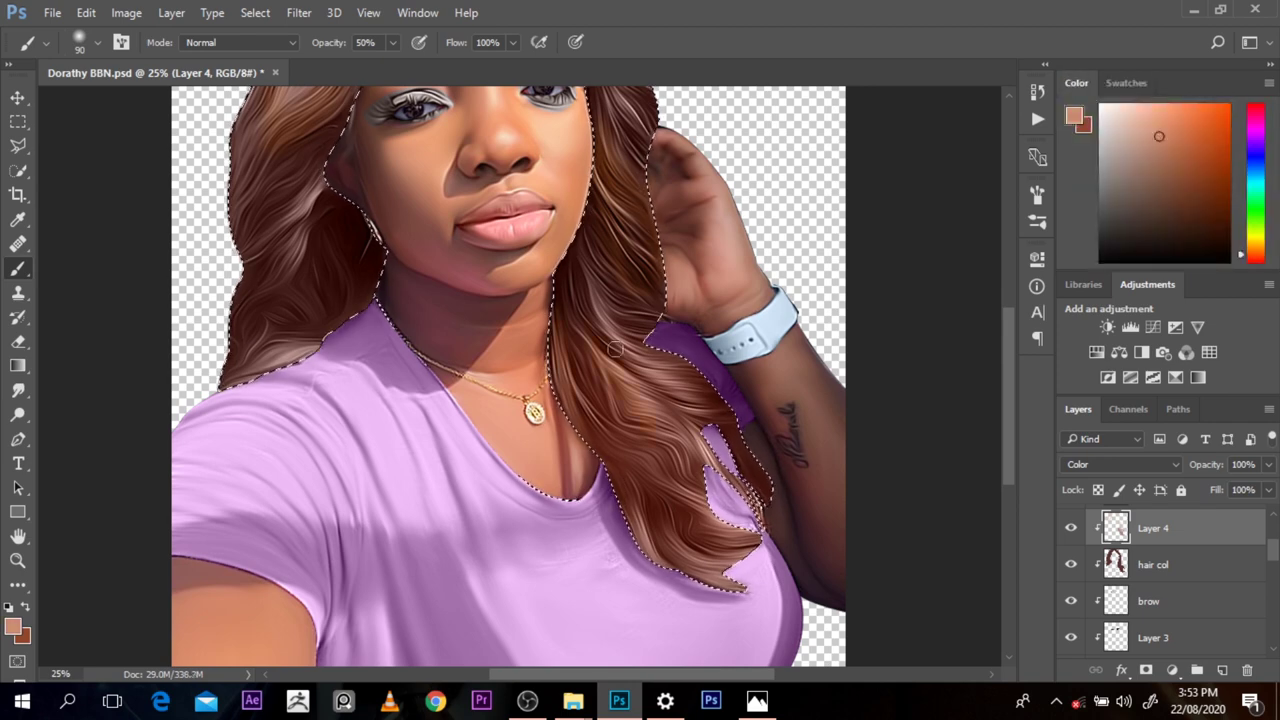
Step: Paint the orange-tan over the hair, including the dark area beside the neck, enlarging the brush up to 500 px
scroll(1007, 447, "up", 1)
scroll(1007, 447, "up", 4)
key("bracketright")
key("bracketright")
key("bracketright")
key("bracketright")
key("bracketright")
key("bracketright")
key("bracketright")
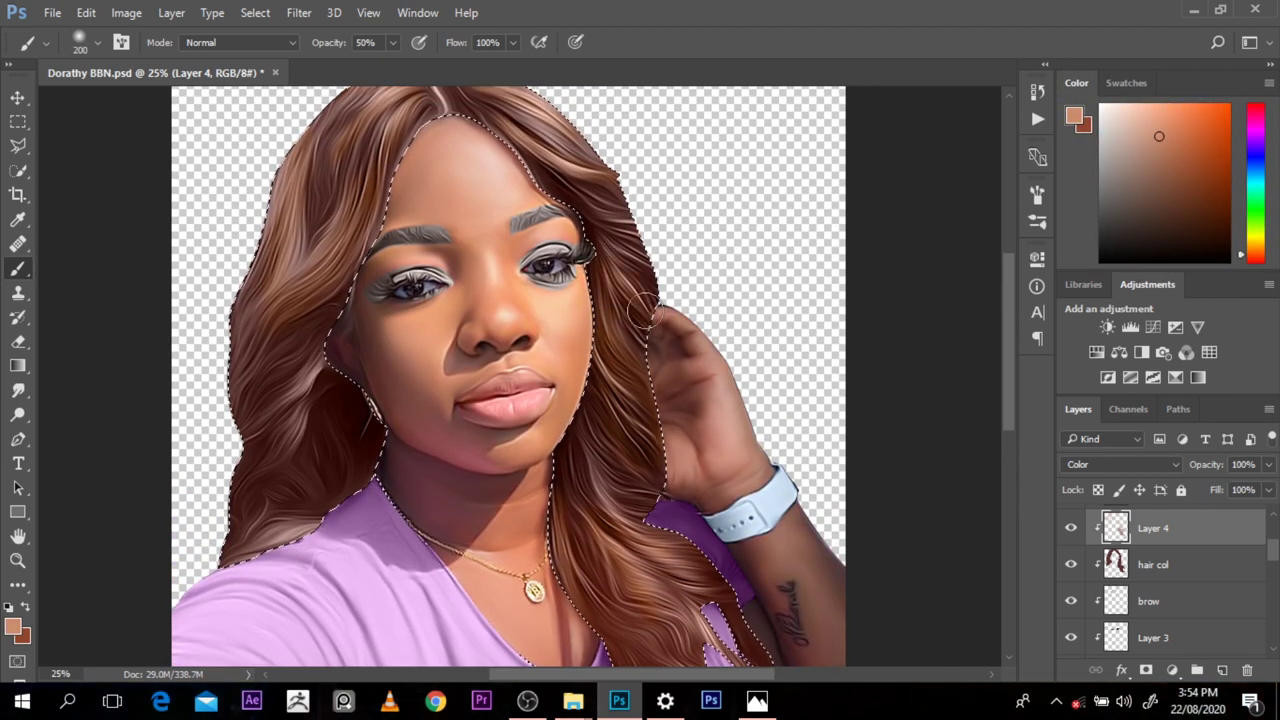
key("bracketright")
key("bracketright")
left_click(334, 431)
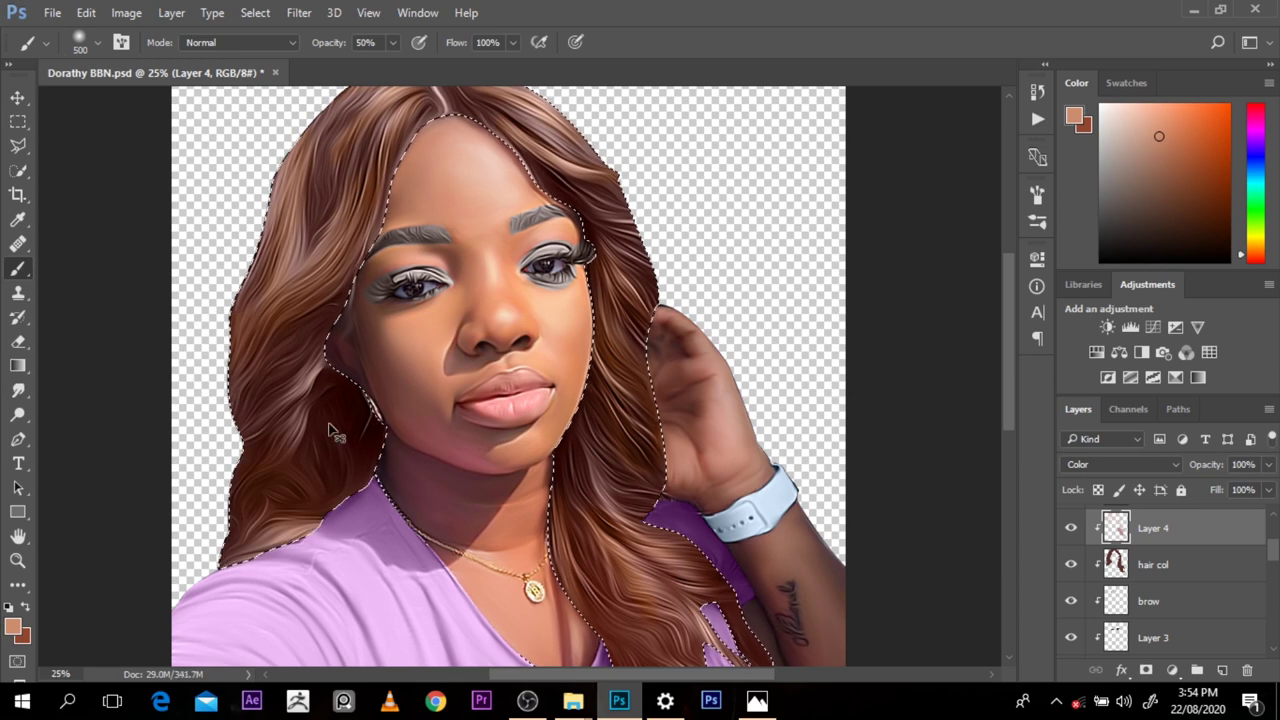
Step: Deselect the hair outline and show the face layer again to review the whole portrait
key("ctrl+minus")
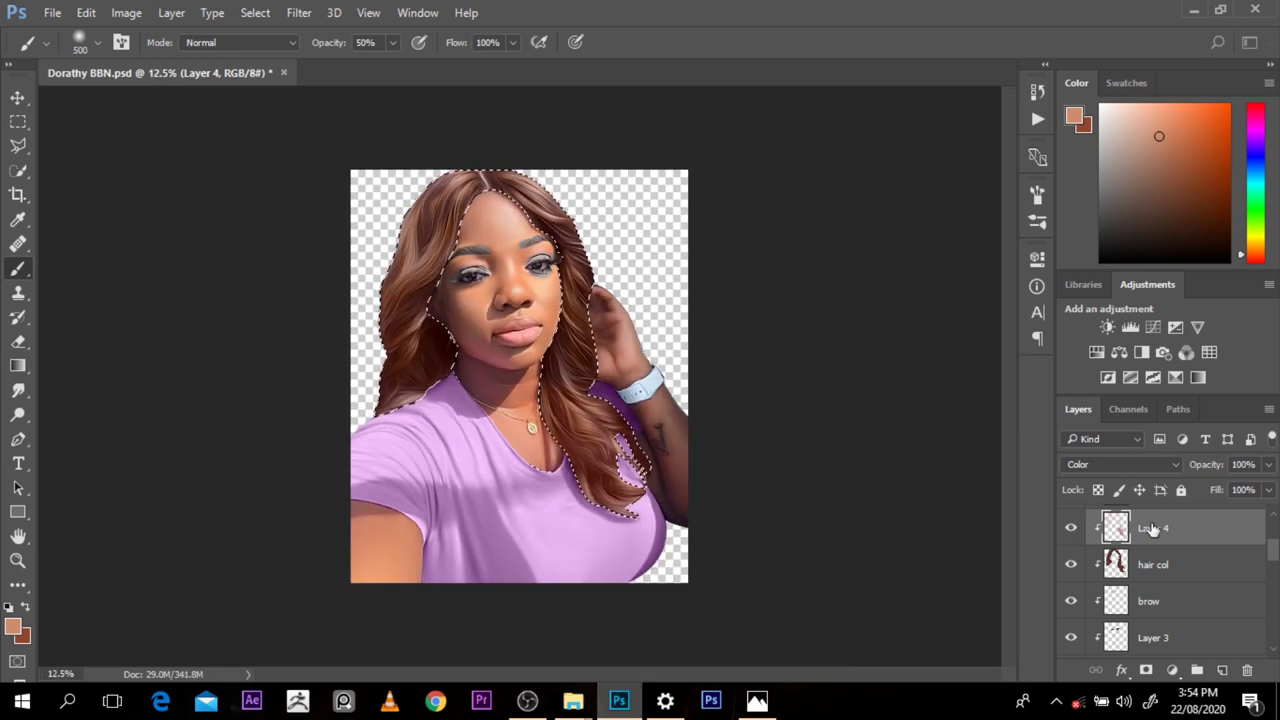
key("ctrl+d")
scroll(1075, 560, "down", 3)
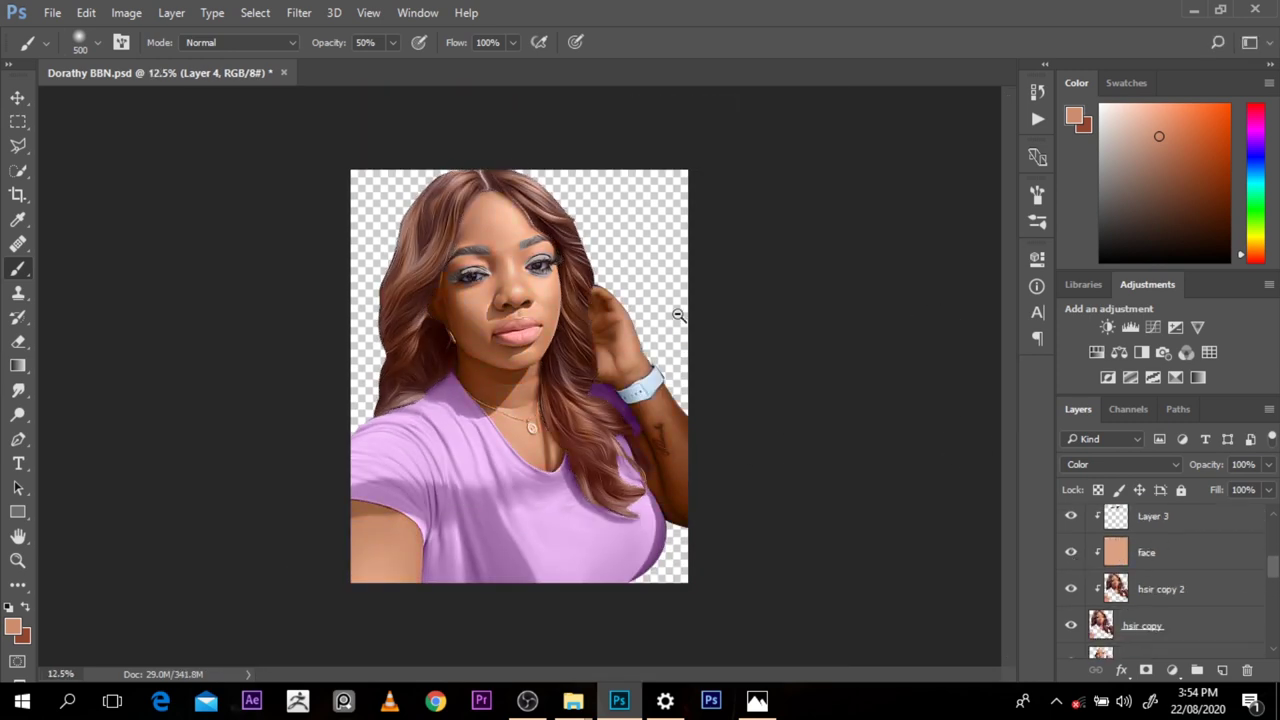
key("ctrl+minus")
key("ctrl+plus")
key("ctrl+plus")
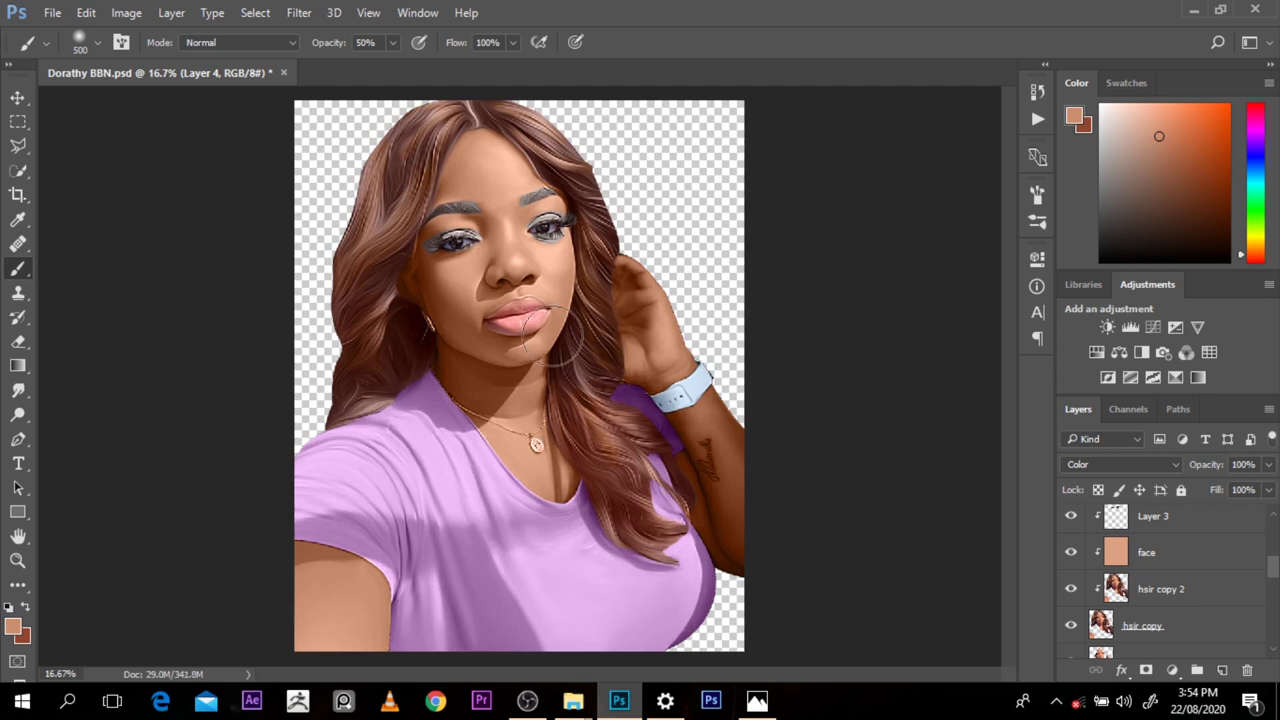
Step: Change the foreground to a brighter orange and paint highlights along the hair strands on Layer 4, reducing the brush to 40 px
left_click(1172, 125)
key("bracketleft")
key("bracketleft")
key("bracketleft")
key("bracketleft")
key("bracketleft")
key("bracketleft")
key("bracketleft")
key("bracketleft")
key("bracketleft")
key("bracketleft")
key("bracketleft")
key("bracketleft")
key("bracketleft")
key("bracketleft")
key("bracketleft")
scroll(1274, 575, "up", 3)
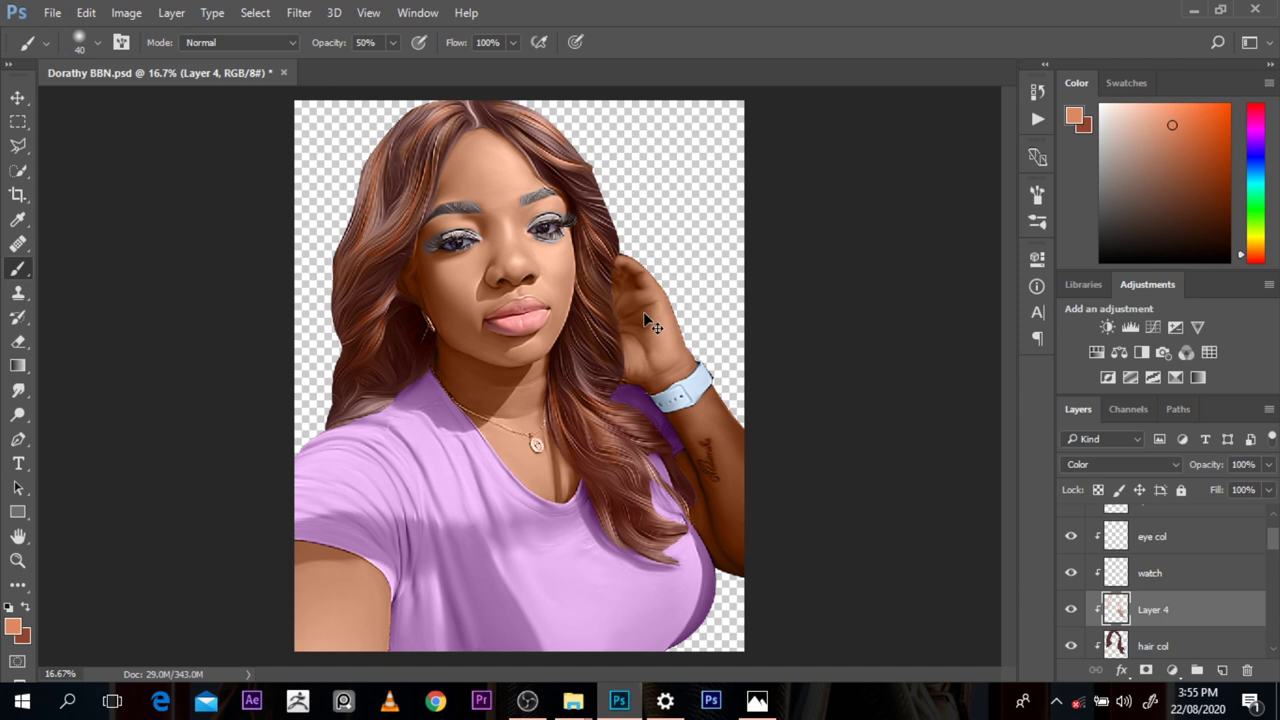
Step: Select the brow layer, enlarge the eraser to 200 px and toggle the layer's visibility to check its colour on the eyebrows
key("ctrl+minus")
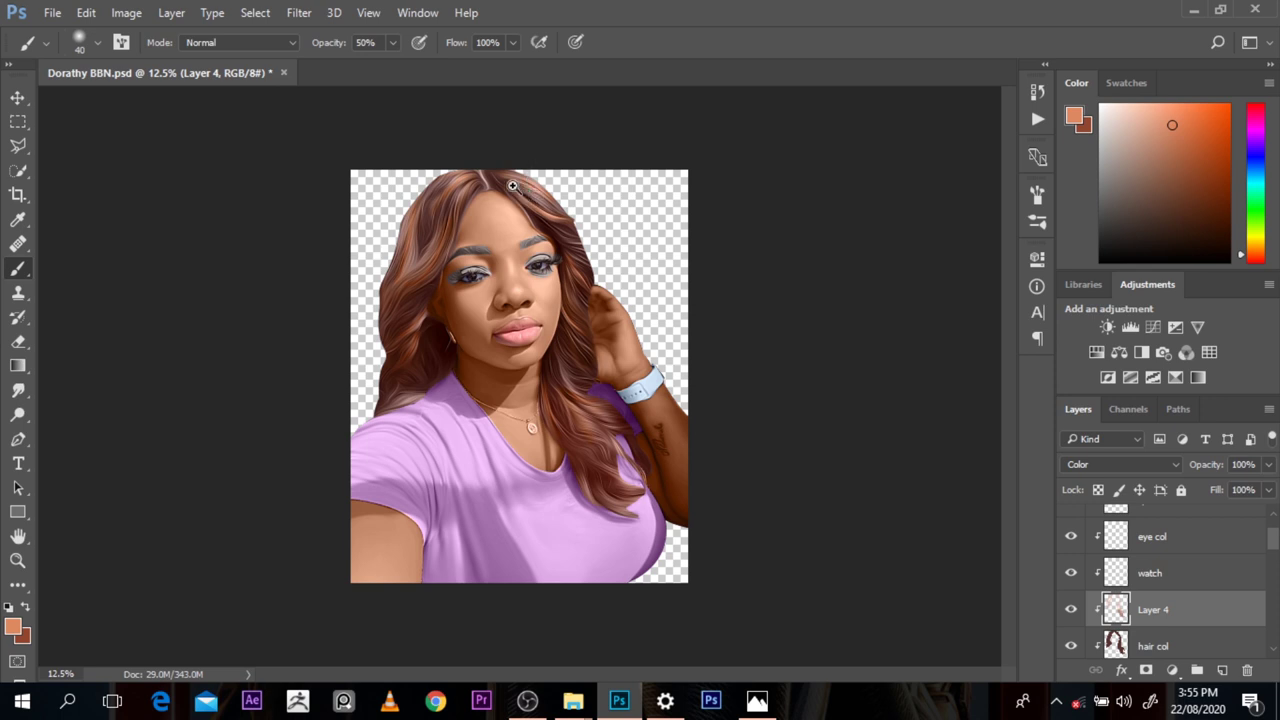
key("ctrl+plus")
key("ctrl+plus")
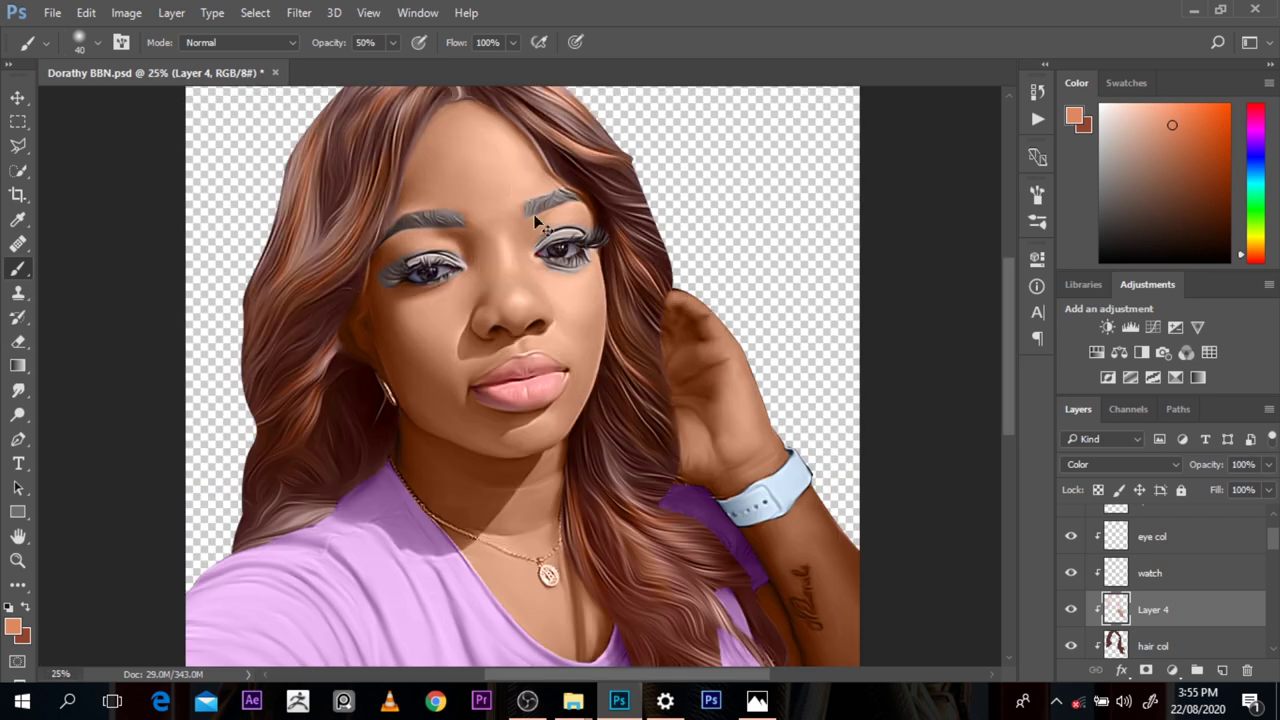
left_click(540, 208, "ctrl")
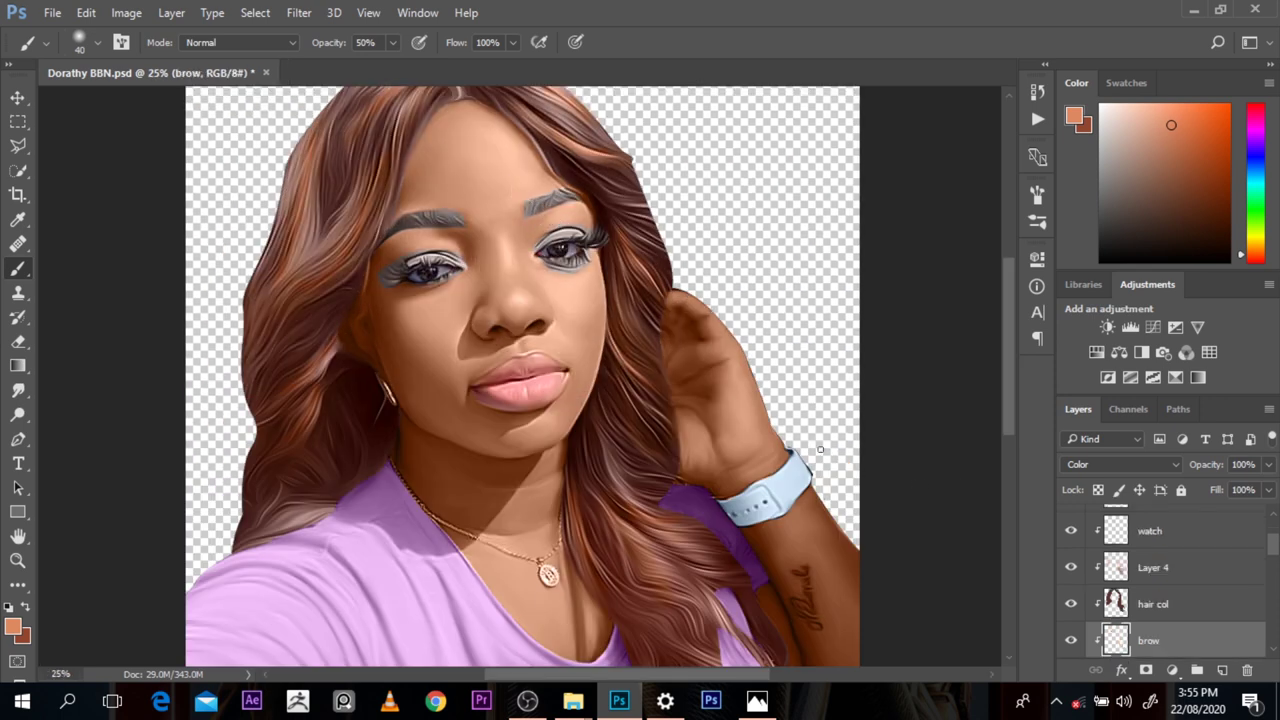
key("e")
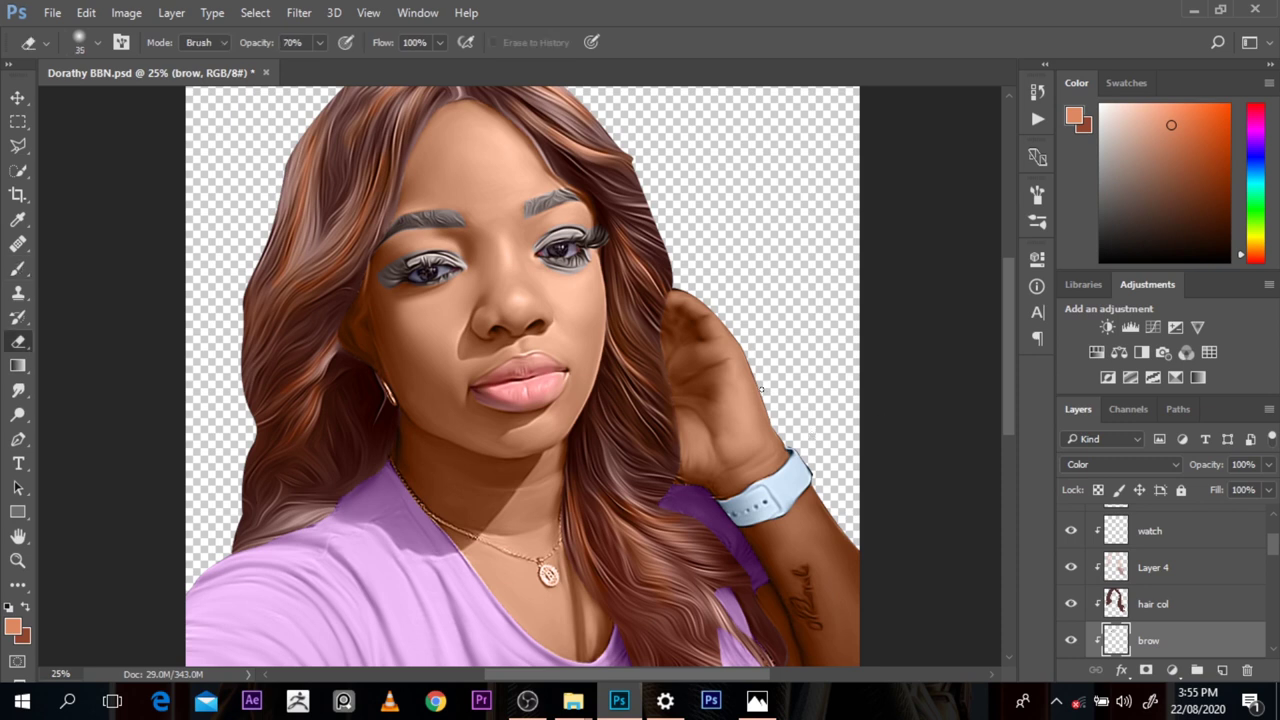
key("bracketright")
key("bracketright")
key("bracketright")
key("bracketright")
key("bracketright")
key("bracketright")
key("bracketright")
key("bracketright")
key("bracketright")
key("bracketright")
key("bracketright")
key("bracketright")
scroll(1273, 556, "down", 1)
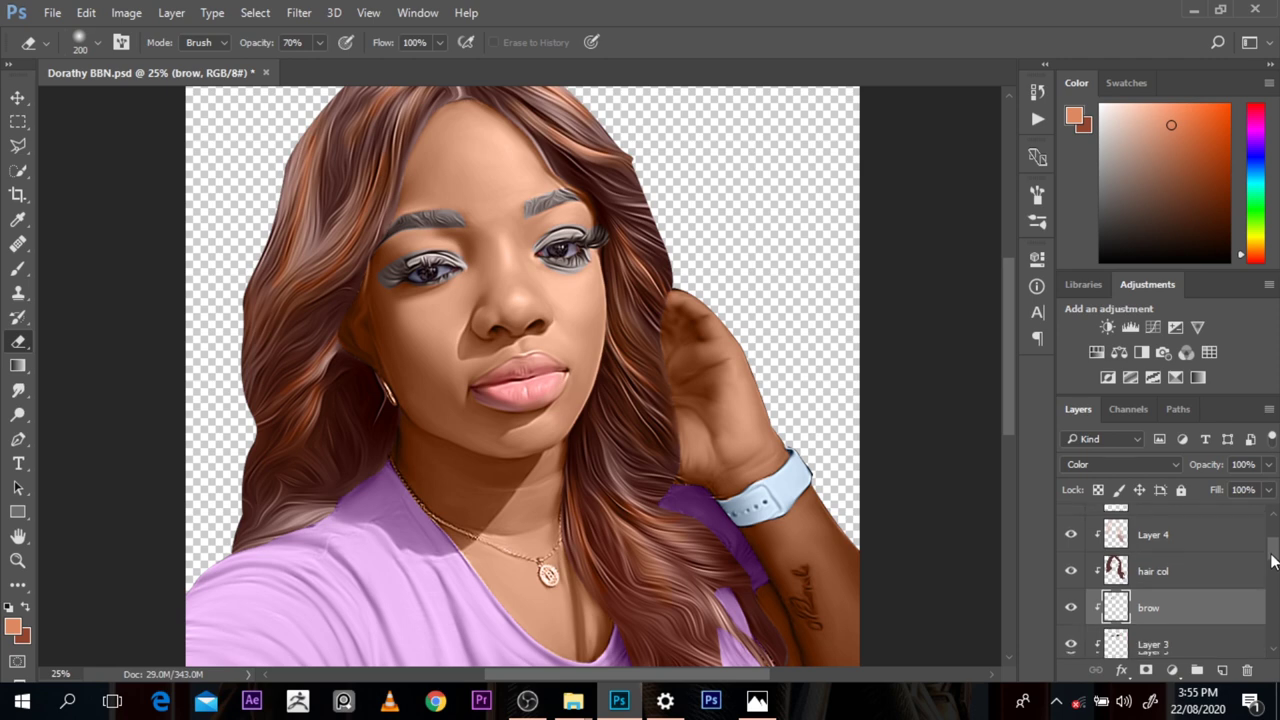
scroll(588, 202, "up", 1)
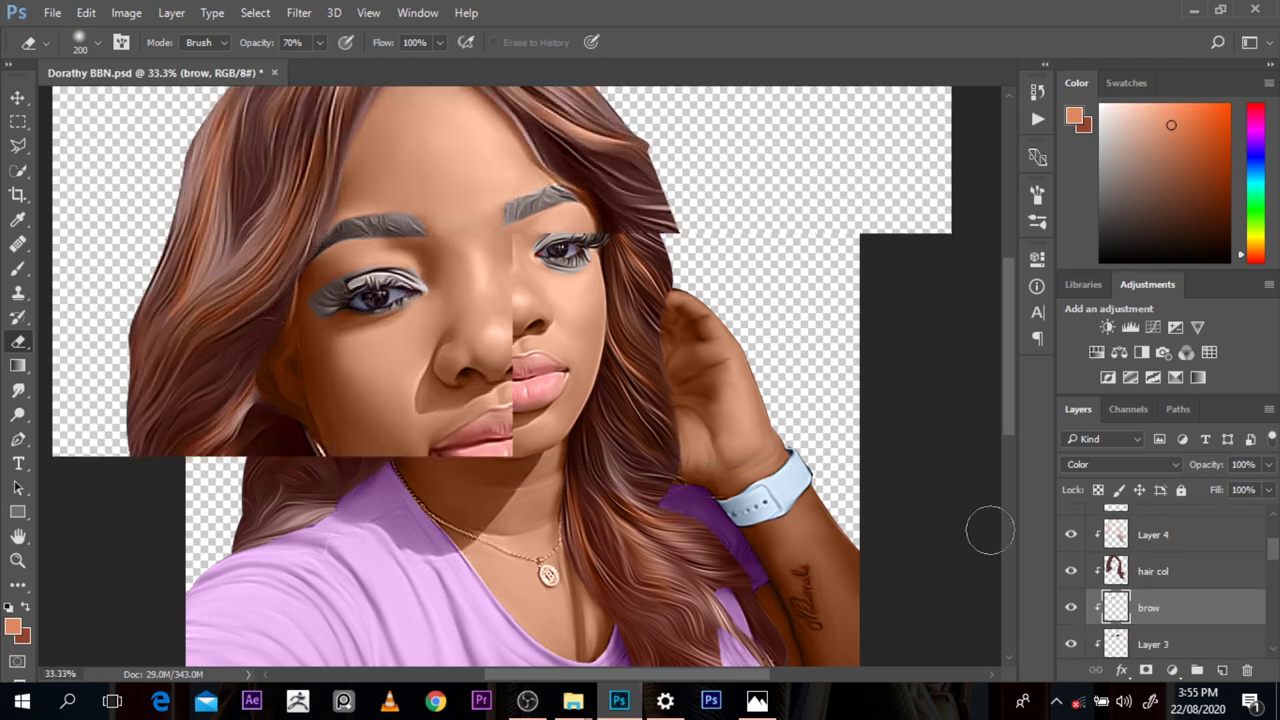
left_click(1071, 607)
left_click(1071, 607)
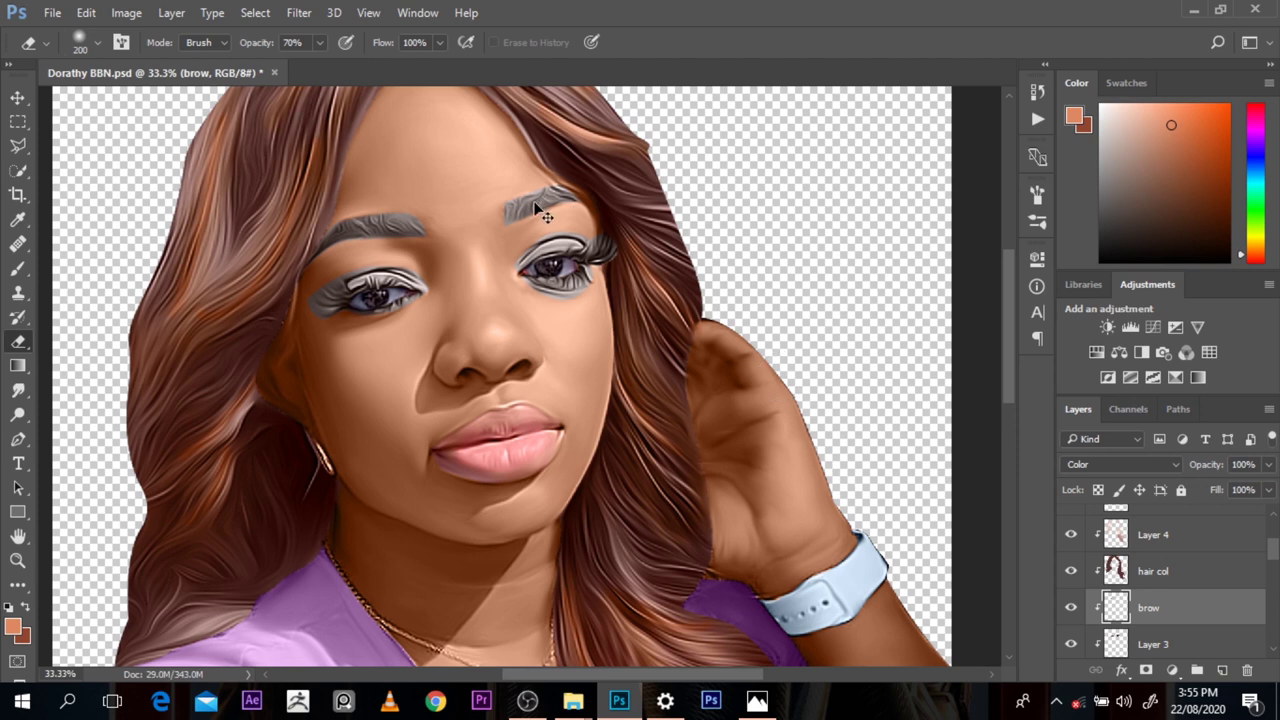
Step: Erase the grey tint from the left eyebrow on the brow layer with a 150 px eraser at 20% opacity
key("bracketleft")
key("bracketleft")
key("bracketleft")
key("bracketleft")
key("bracketright")
key("bracketright")
key("bracketright")
key("2")
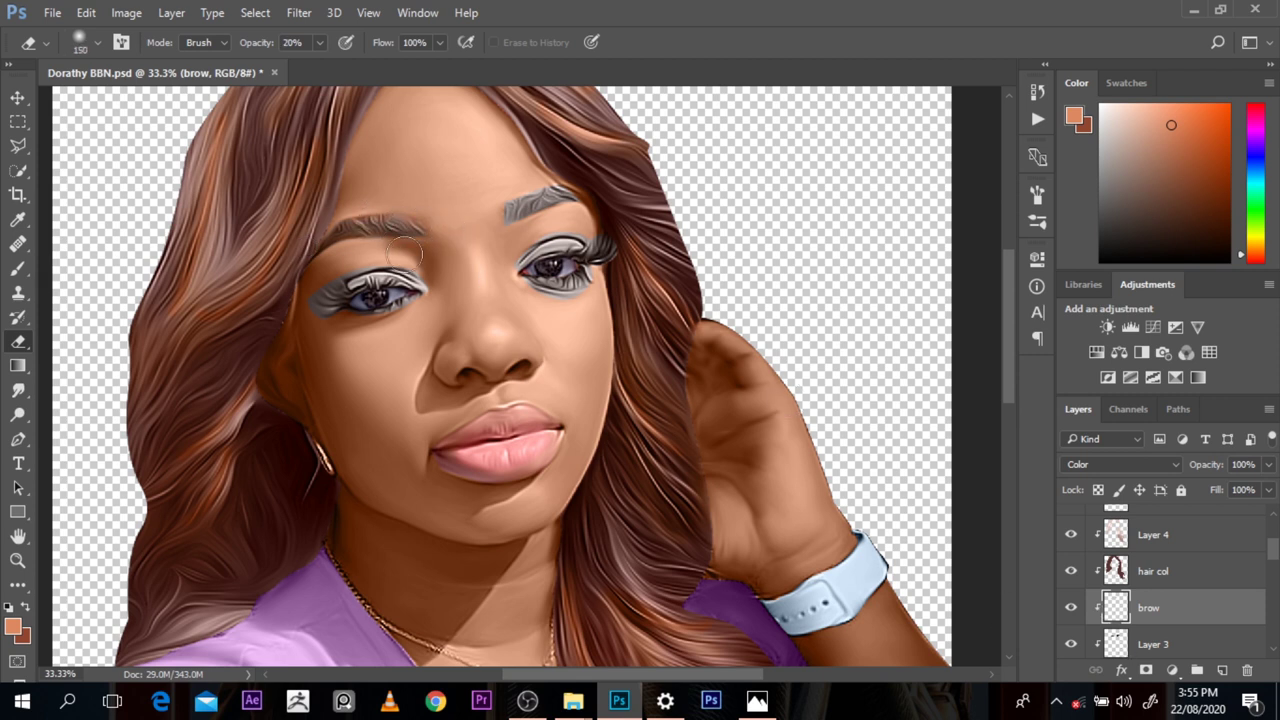
Step: Rename Layer 3 as "lashes col" and reselect the brow layer
left_click(1165, 644)
double_click(1168, 640)
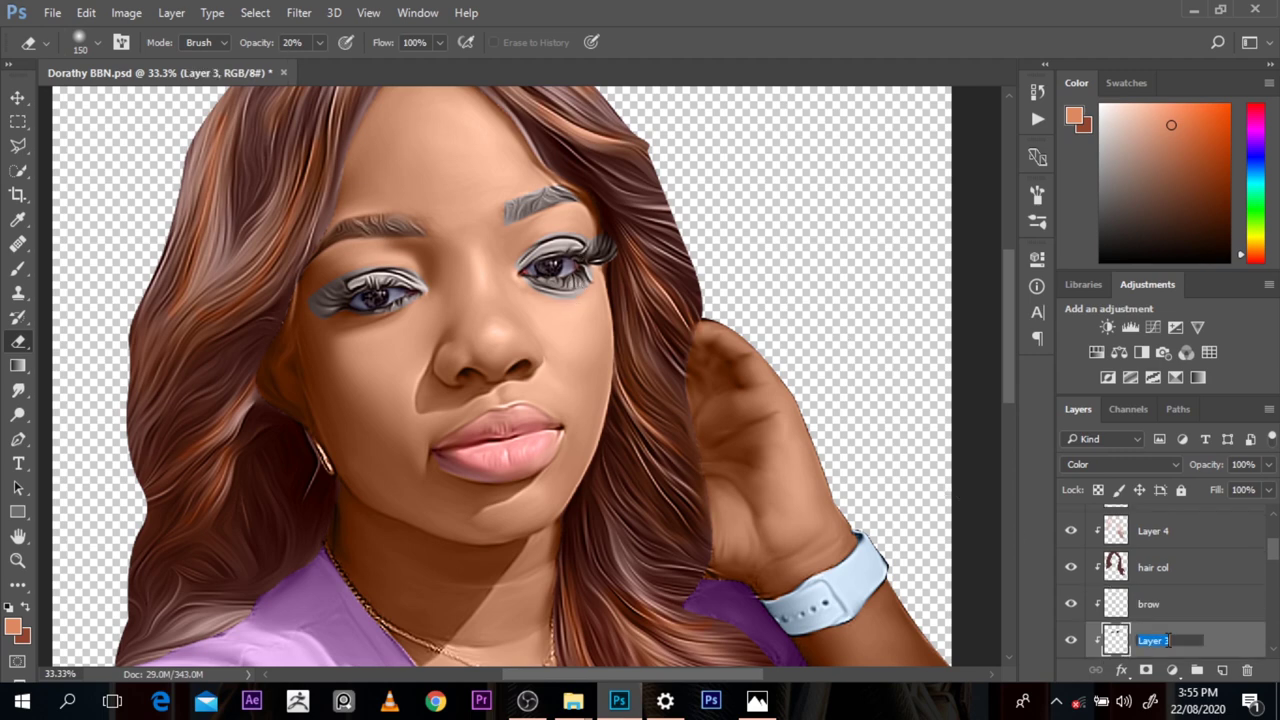
left_click(1160, 604)
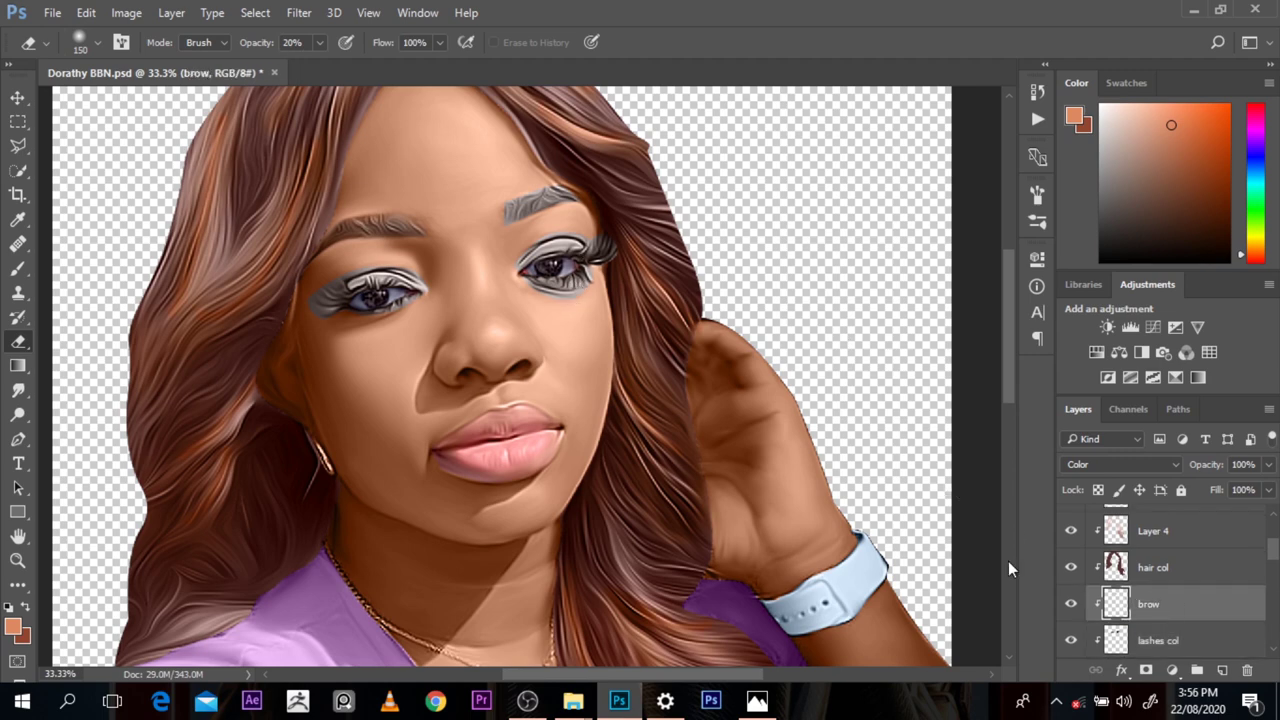
Step: Erase the grey tint from the right eyebrow on the brow layer, reducing the eraser to 100 px
scroll(1009, 404, "down", 1)
left_click(636, 180, "alt")
left_click(585, 176, "alt")
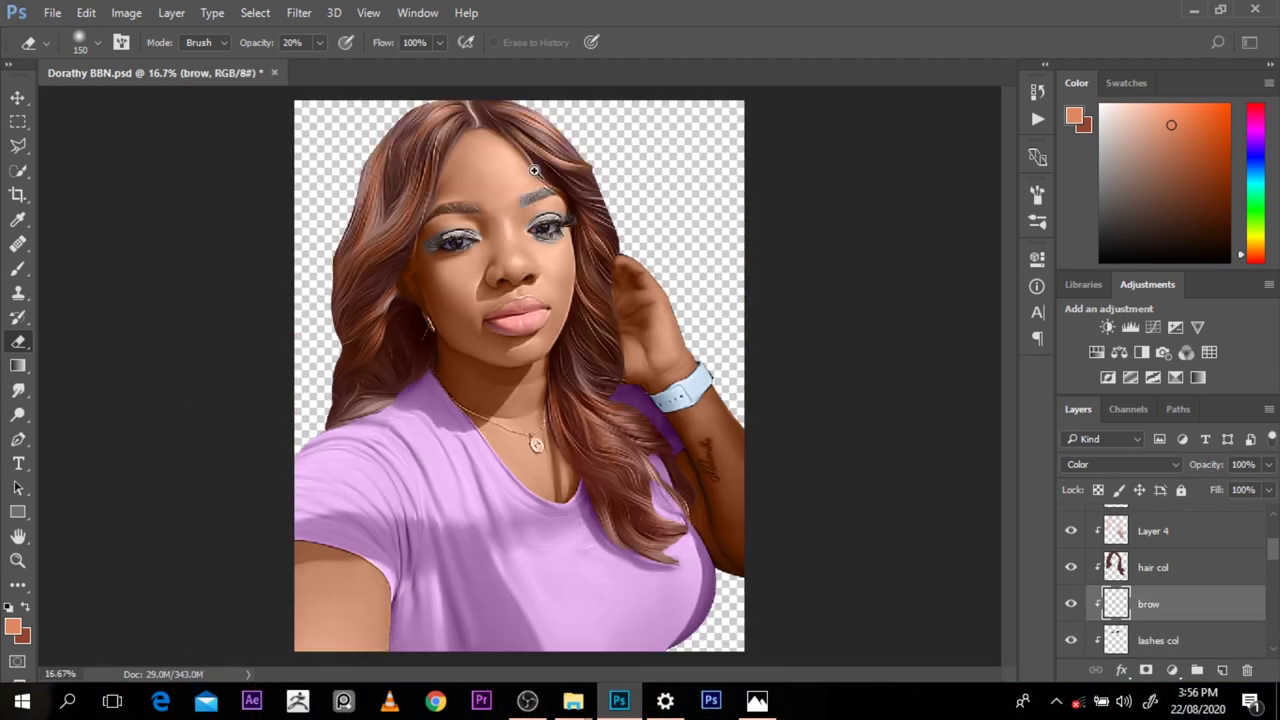
left_click(534, 172, "ctrl")
left_click(528, 174, "ctrl")
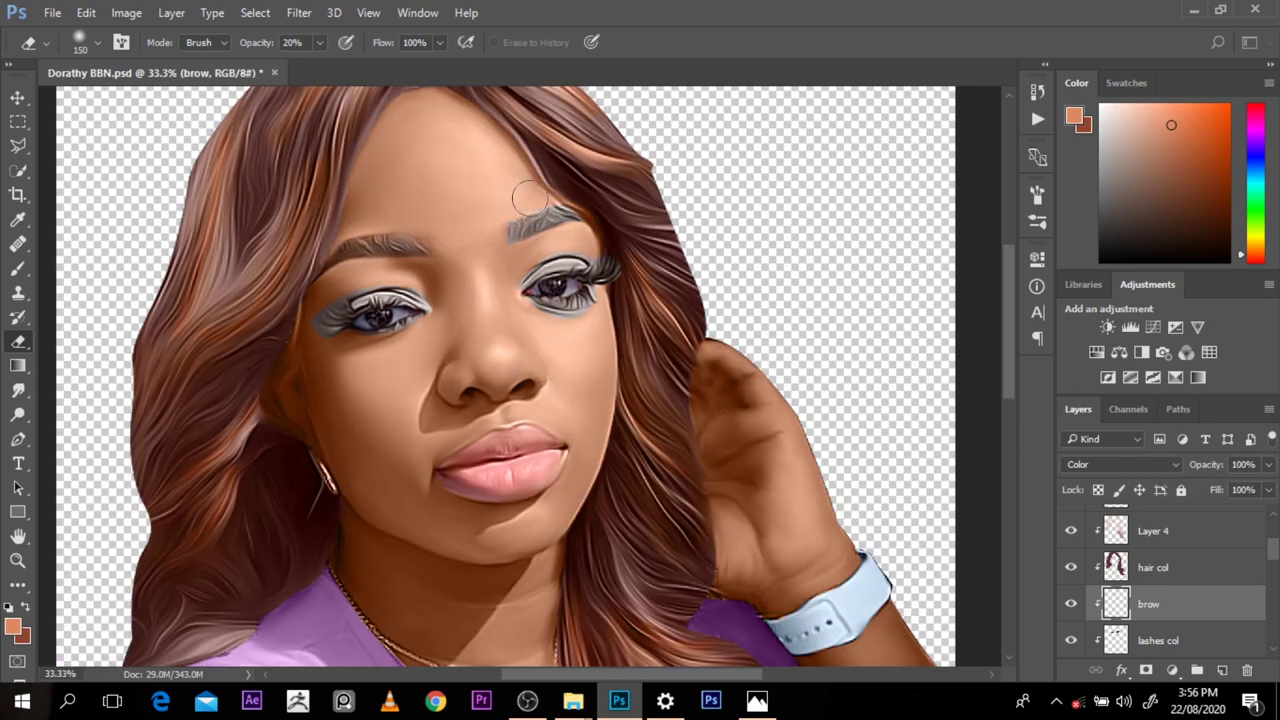
key("bracketleft")
key("bracketleft")
Step: Erase the grey tint around both eyes on the lashes col layer, reducing the eraser to 70 px at 20% opacity
left_click(352, 305, "ctrl")
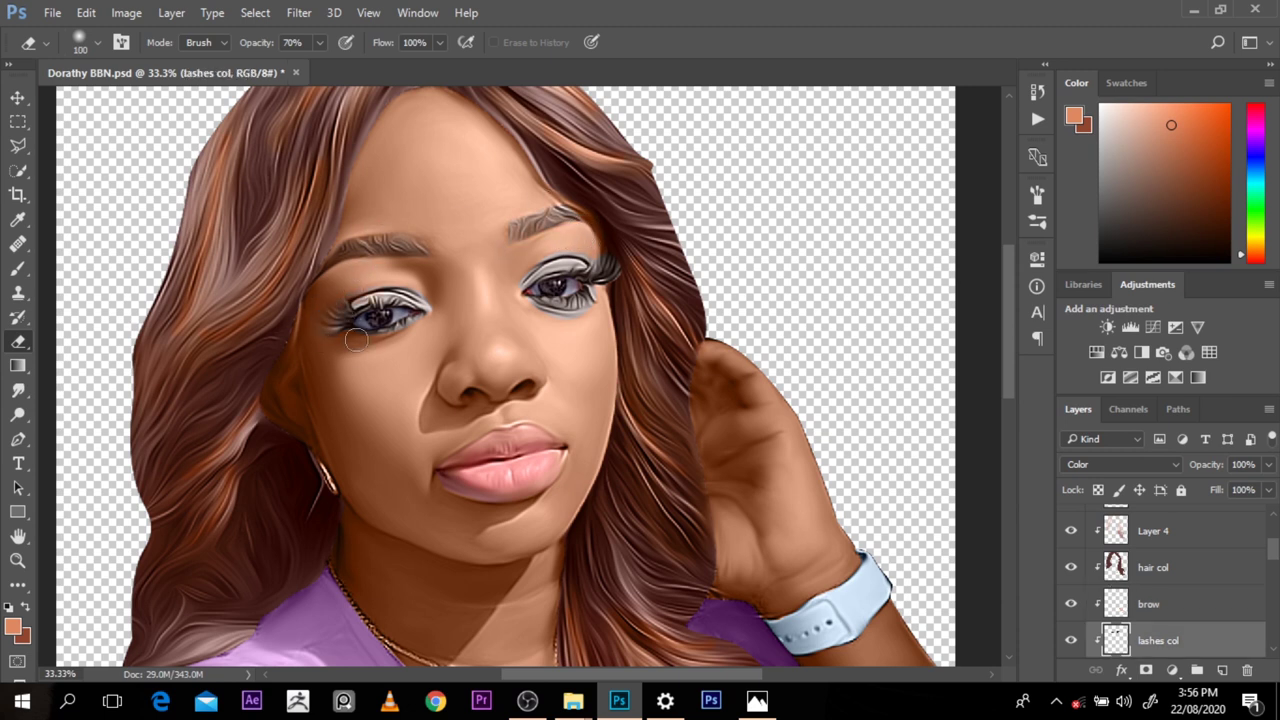
key("bracketleft")
key("bracketleft")
key("bracketleft")
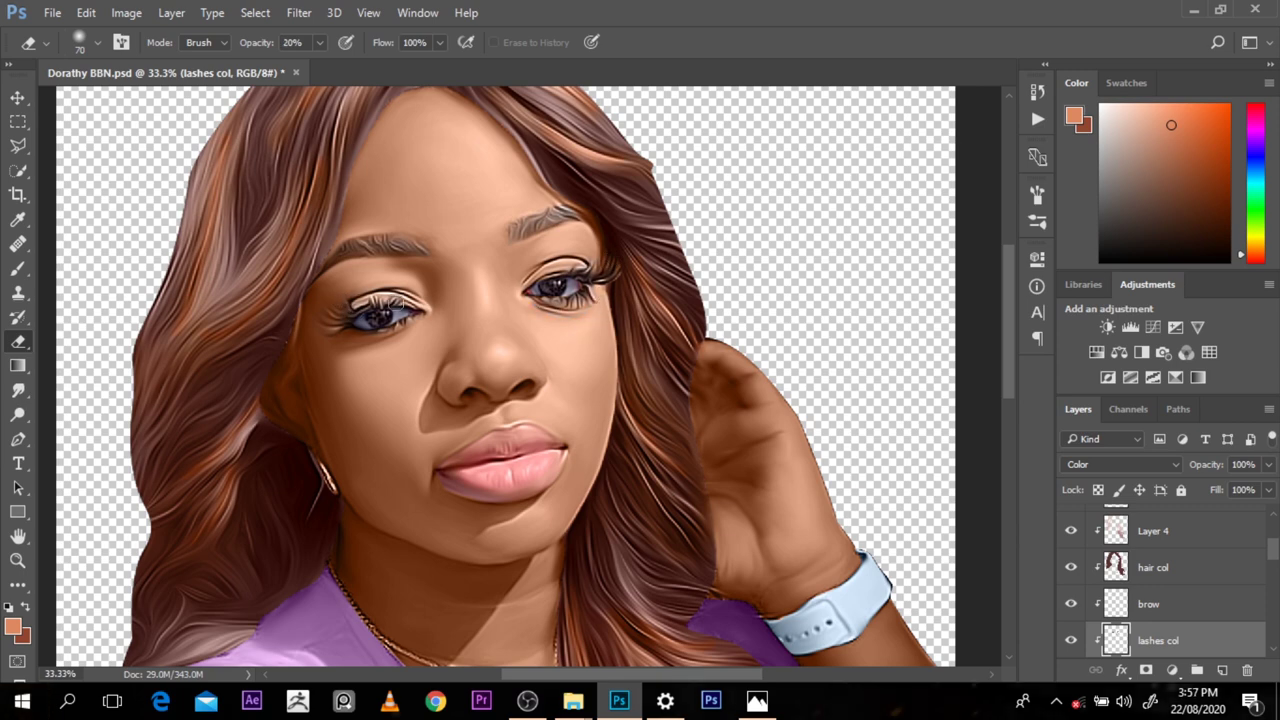
Step: Soften the remaining grey on the eyebrows on the brow layer with a 200 px eraser and review the whole portrait
key("ctrl+minus")
key("ctrl+minus")
key("bracketright")
key("bracketright")
key("bracketright")
key("bracketright")
key("bracketright")
key("bracketright")
key("bracketright")
key("alt+bracketright")
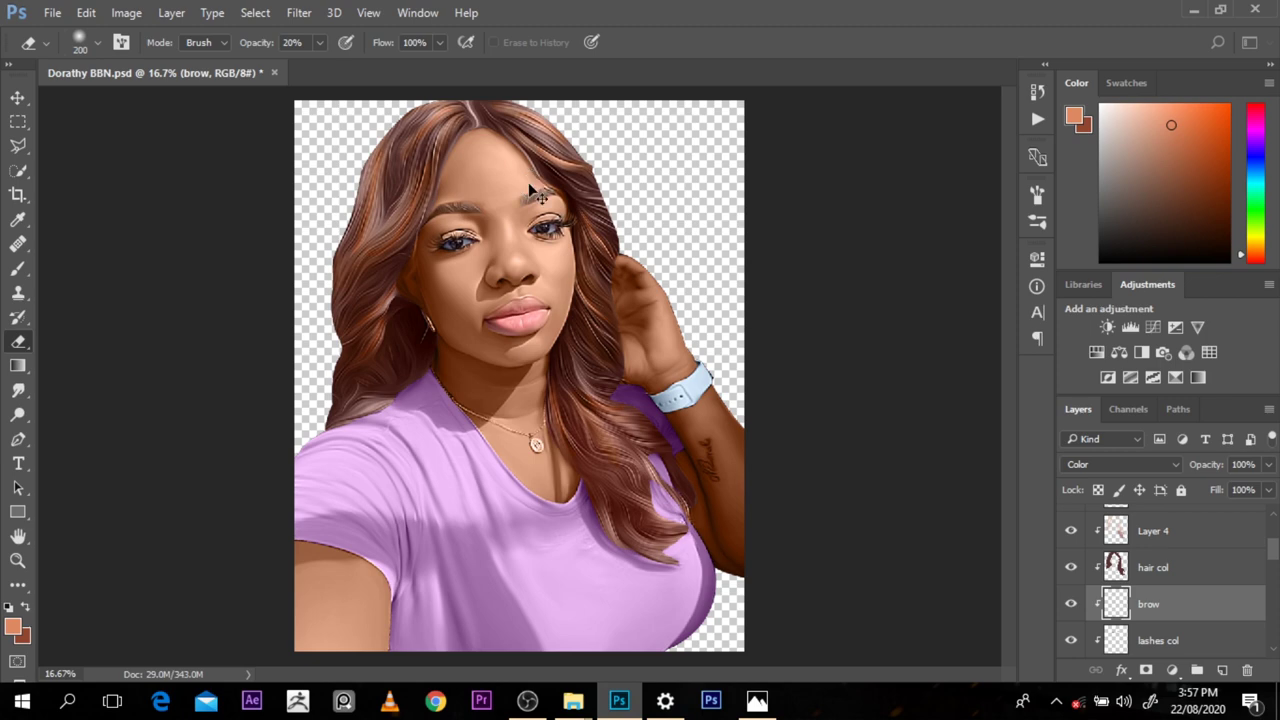
left_click(528, 182, "ctrl")
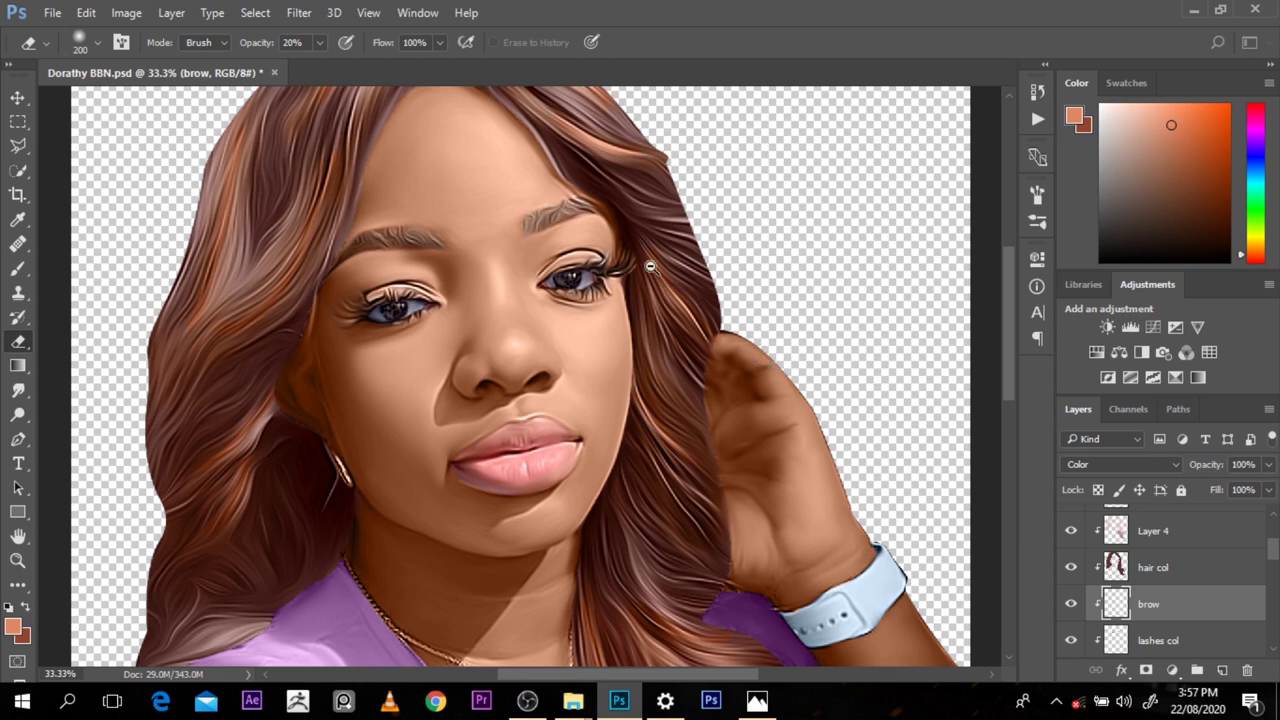
key("ctrl+minus")
key("ctrl+minus")
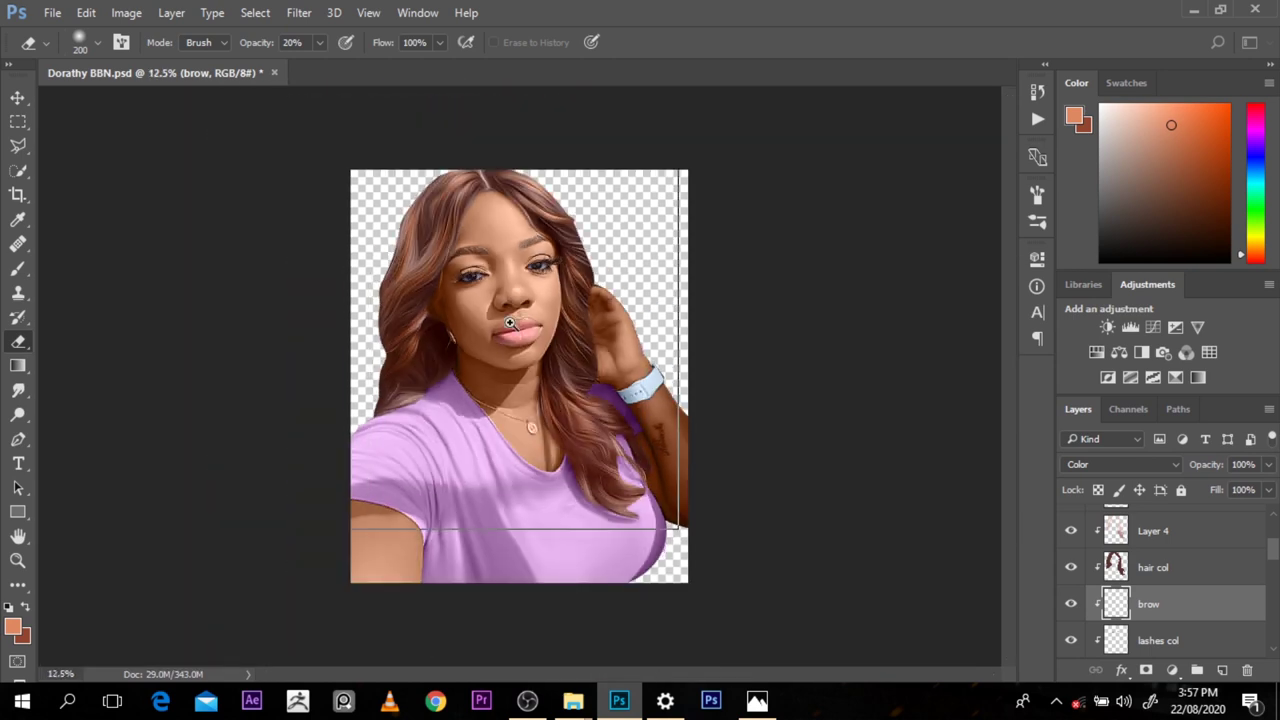
key("ctrl+plus")
key("ctrl+plus")
Step: Duplicate the hsir copy 2 layer beneath the face layer and clip the duplicate to the layers below
left_click(461, 271, "ctrl")
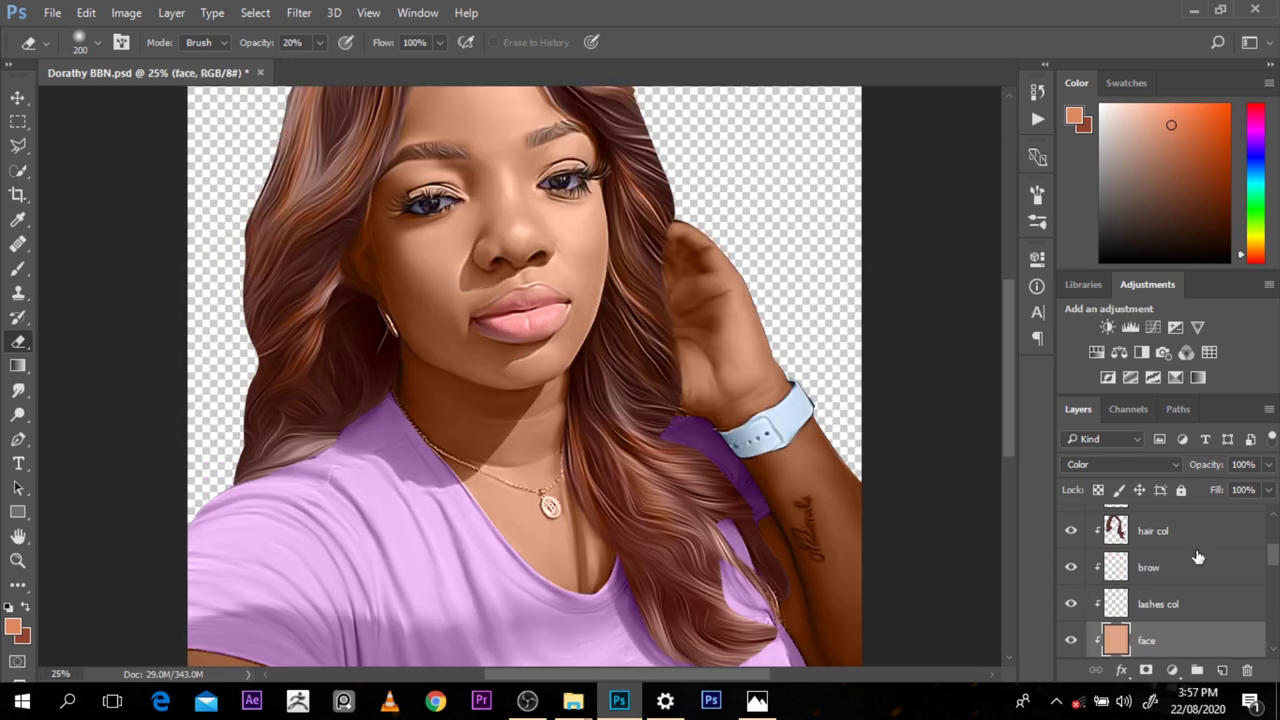
scroll(1273, 557, "down", 3)
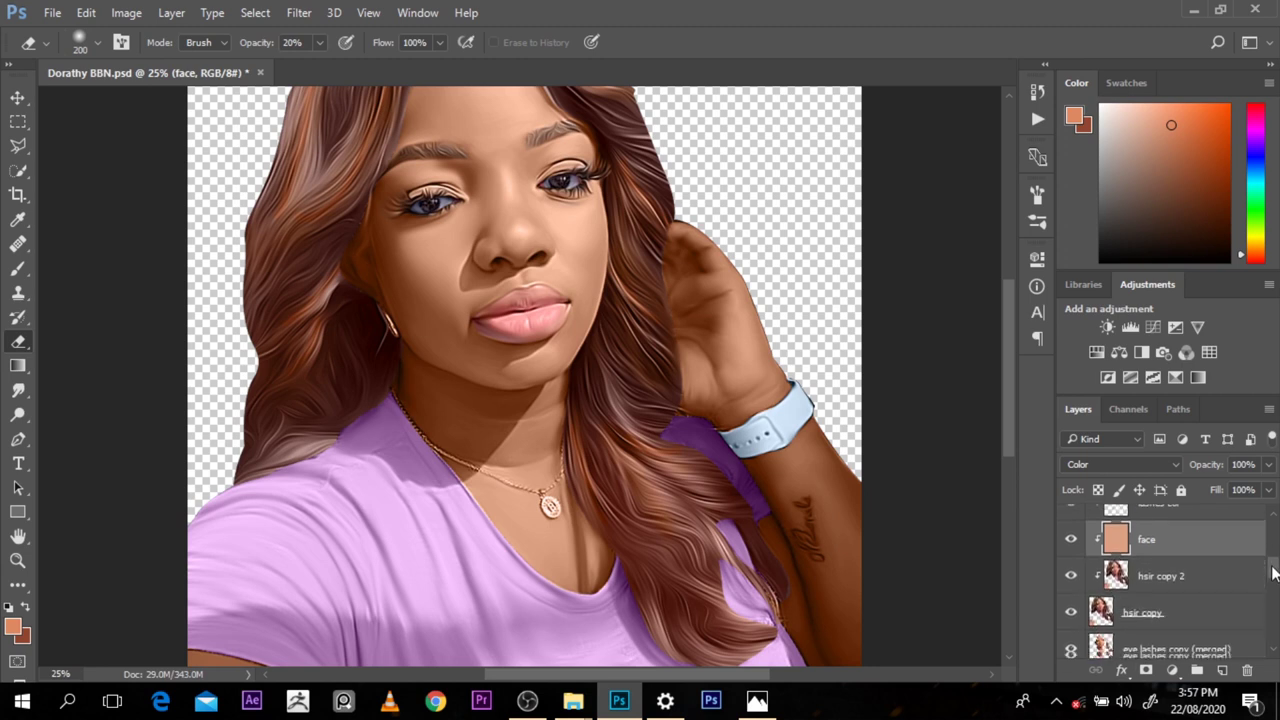
left_click(1196, 575)
key("ctrl+j")
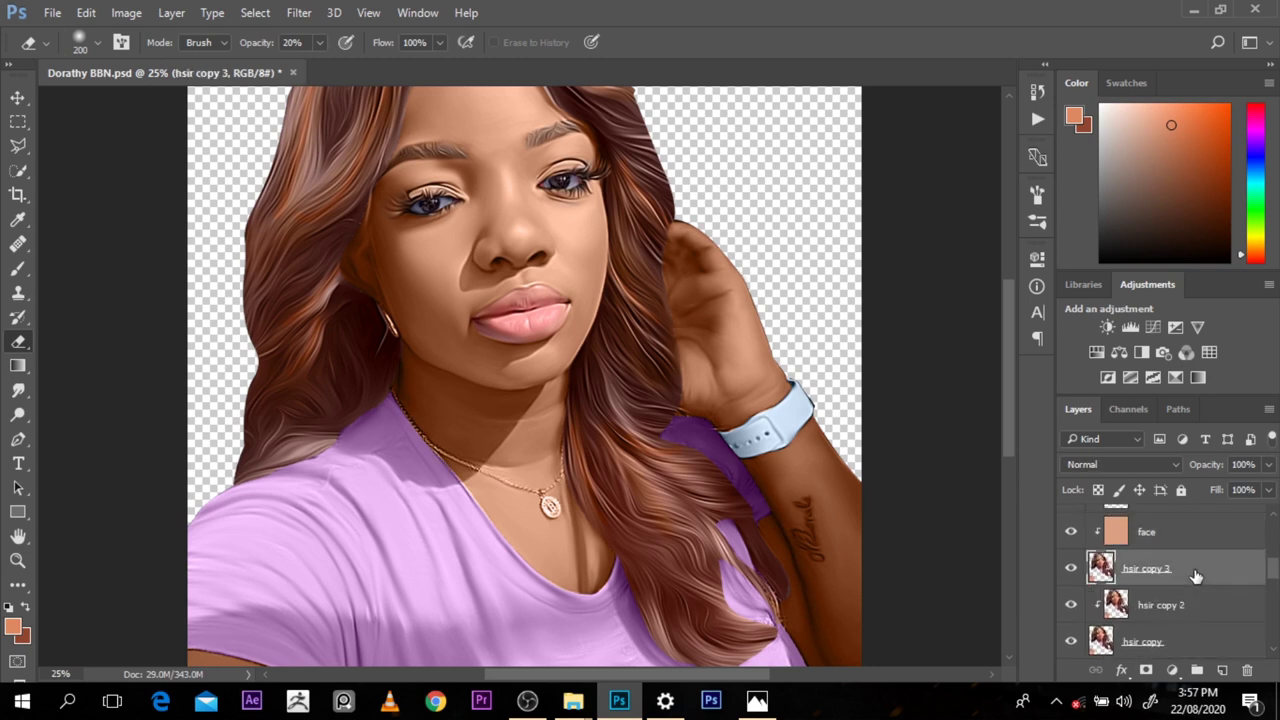
left_click(1200, 576, "alt")
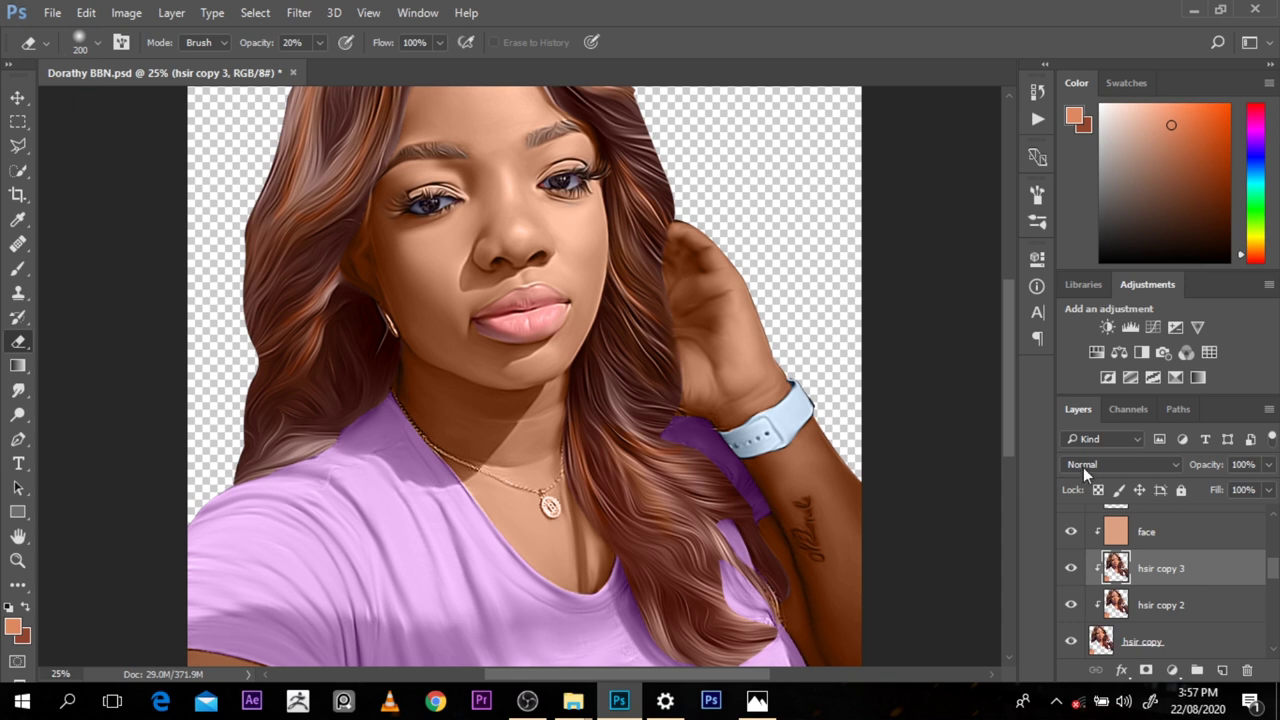
Step: Darken the left side of the hair on hsir copy 3 with the Burn tool at 20% midtone exposure, using 500 to 300 px brushes
left_click_drag(1009, 441, 1004, 407)
key("o")
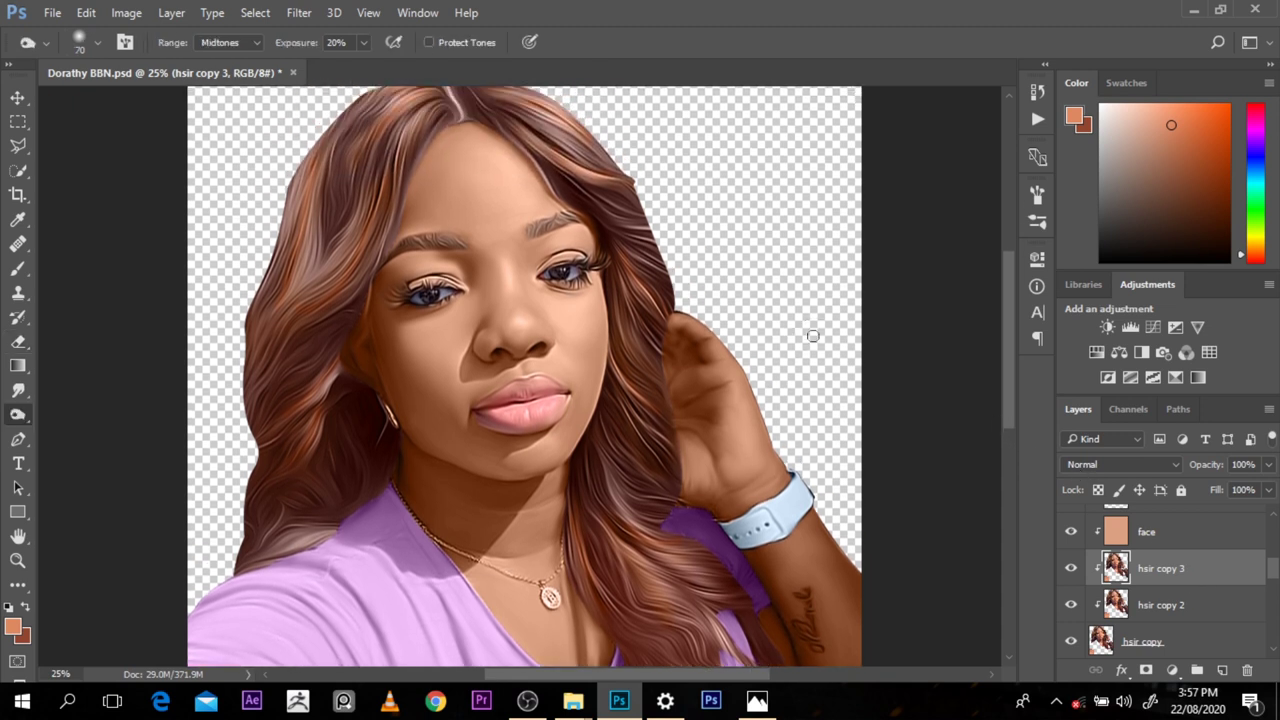
key("bracketright")
key("bracketright")
key("bracketright")
key("bracketright")
key("bracketright")
key("bracketright")
key("bracketright")
key("bracketright")
key("bracketleft")
key("bracketleft")
key("bracketleft")
key("bracketright")
key("bracketright")
key("bracketright")
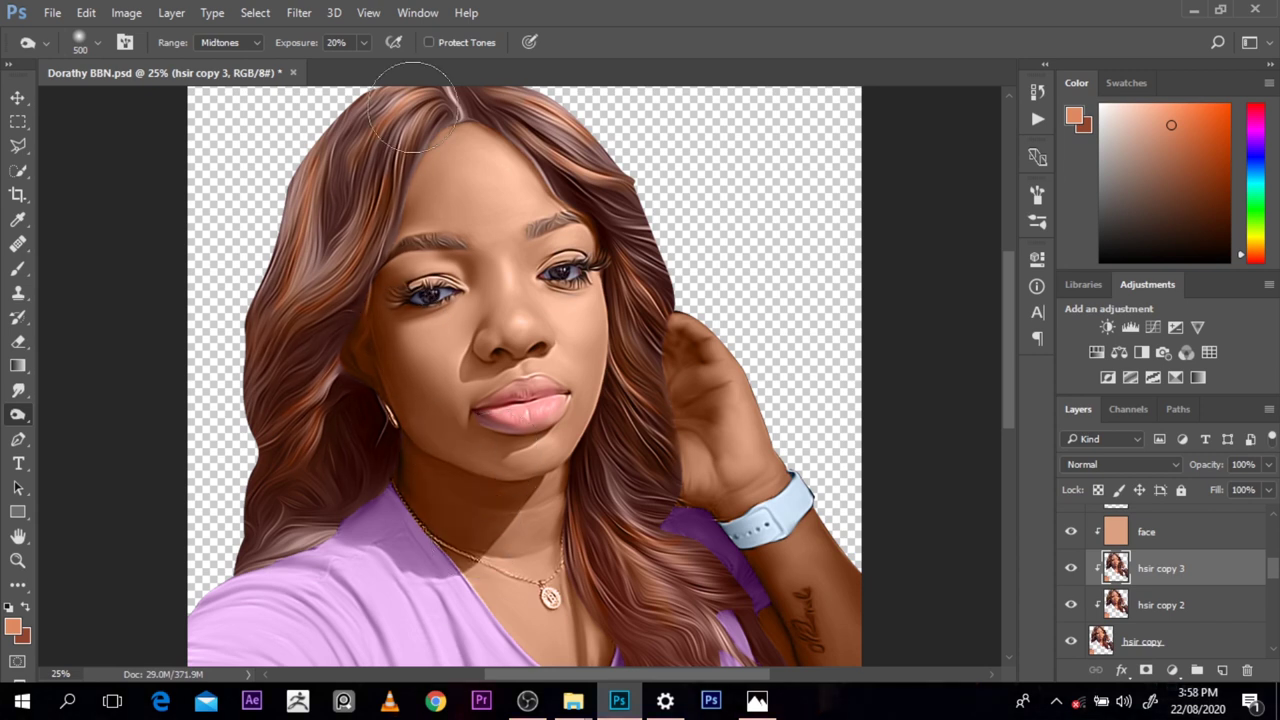
left_click_drag(412, 107, 348, 258)
key("bracketleft")
key("bracketleft")
left_click_drag(416, 114, 323, 337)
left_click_drag(314, 144, 250, 445)
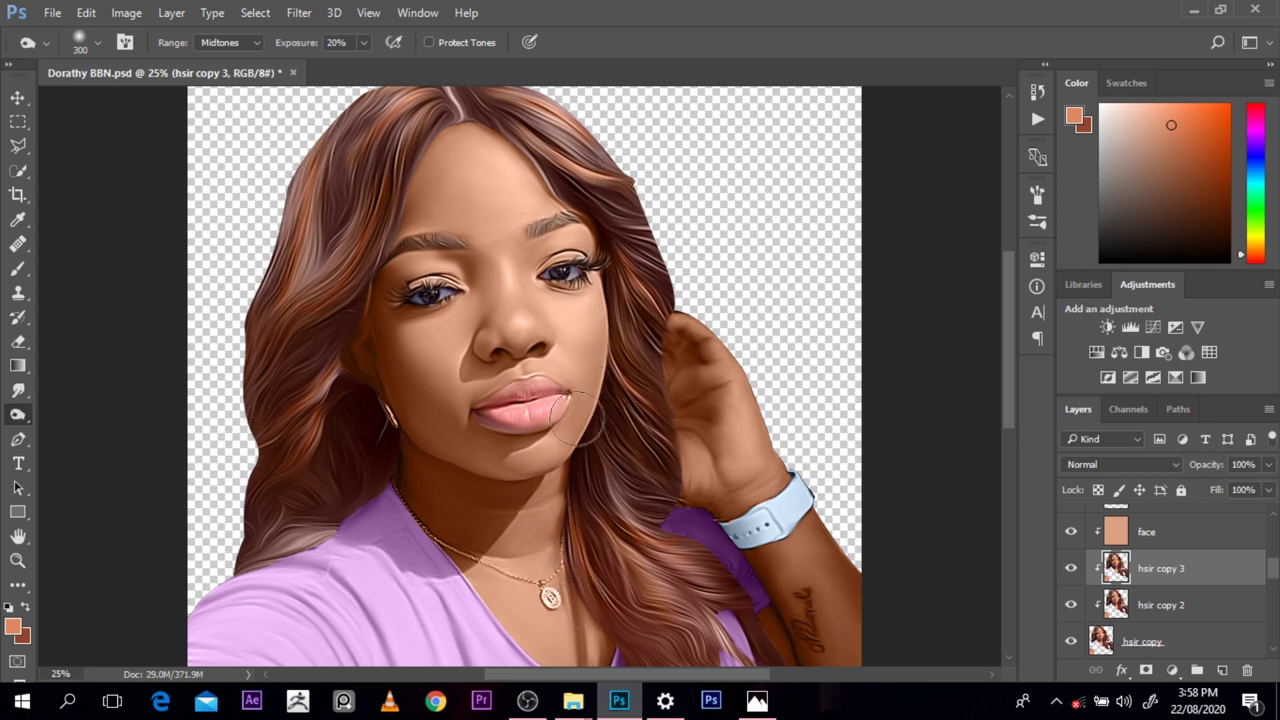
Step: Burn the shadow beside the nose and mouth on hsir copy 3 with a 125 px brush
key("bracketleft")
key("bracketleft")
key("bracketleft")
key("bracketleft")
key("bracketleft")
mouse_move(489, 413)
left_mouse_down()
mouse_move(538, 372)
mouse_move(485, 416)
mouse_move(531, 380)
mouse_move(545, 387)
mouse_move(513, 388)
mouse_move(519, 371)
mouse_move(498, 344)
mouse_move(494, 356)
mouse_move(543, 330)
mouse_move(492, 341)
left_mouse_up()
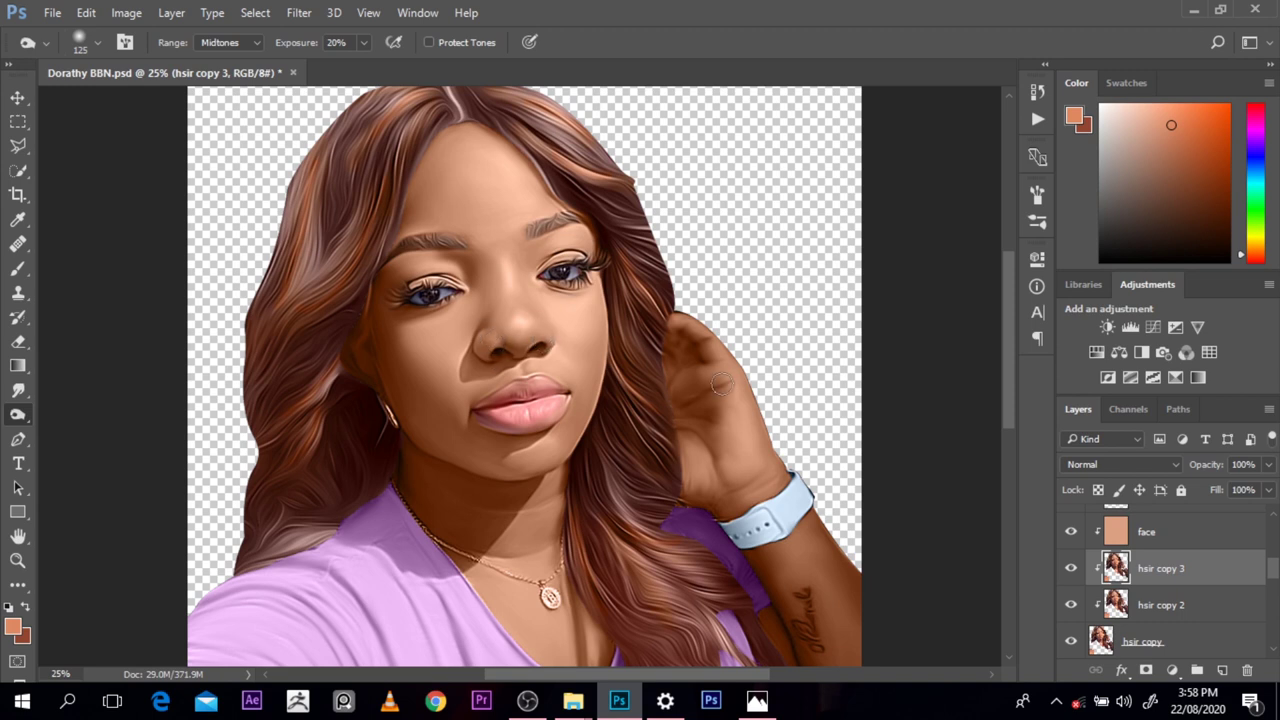
Step: Burn the shadows around the inner brow and along the chin on hsir copy 3 with a 250 px brush
key("bracketright")
key("bracketright")
key("bracketright")
key("bracketright")
mouse_move(501, 264)
left_mouse_down()
mouse_move(525, 257)
mouse_move(477, 298)
mouse_move(471, 287)
left_mouse_up()
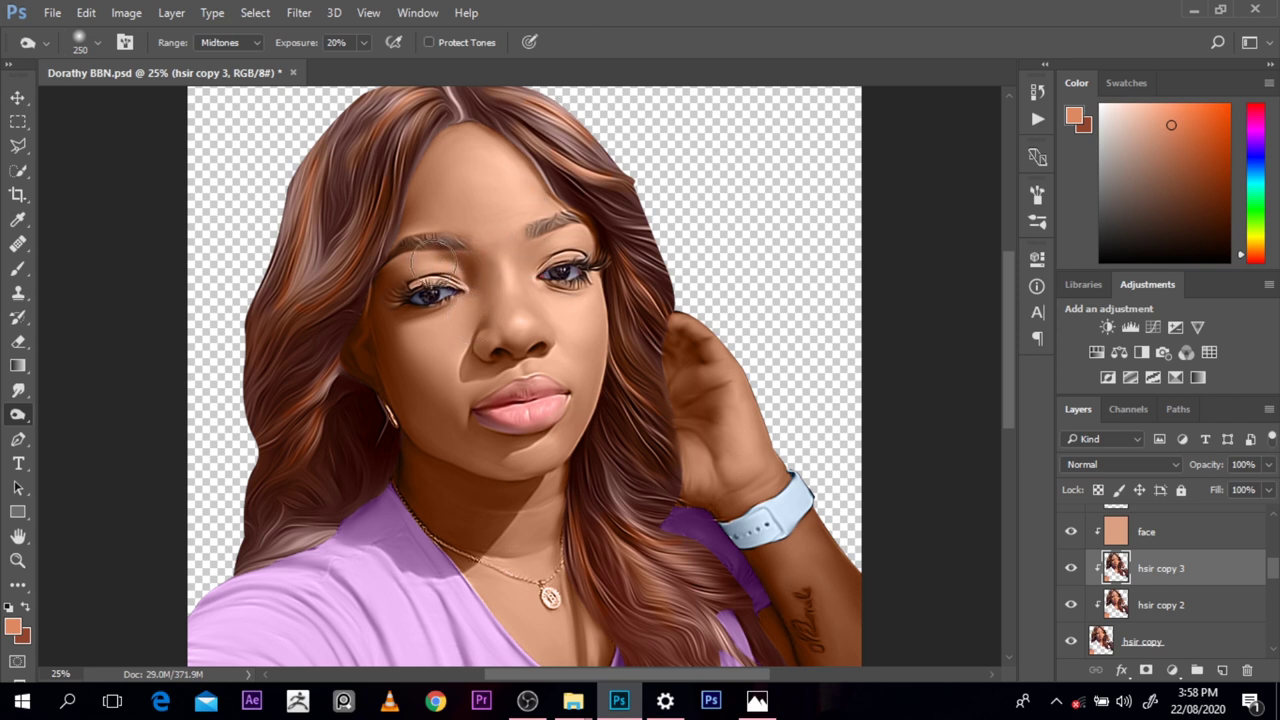
mouse_move(489, 452)
left_mouse_down()
mouse_move(520, 470)
mouse_move(492, 446)
mouse_move(548, 458)
left_mouse_up()
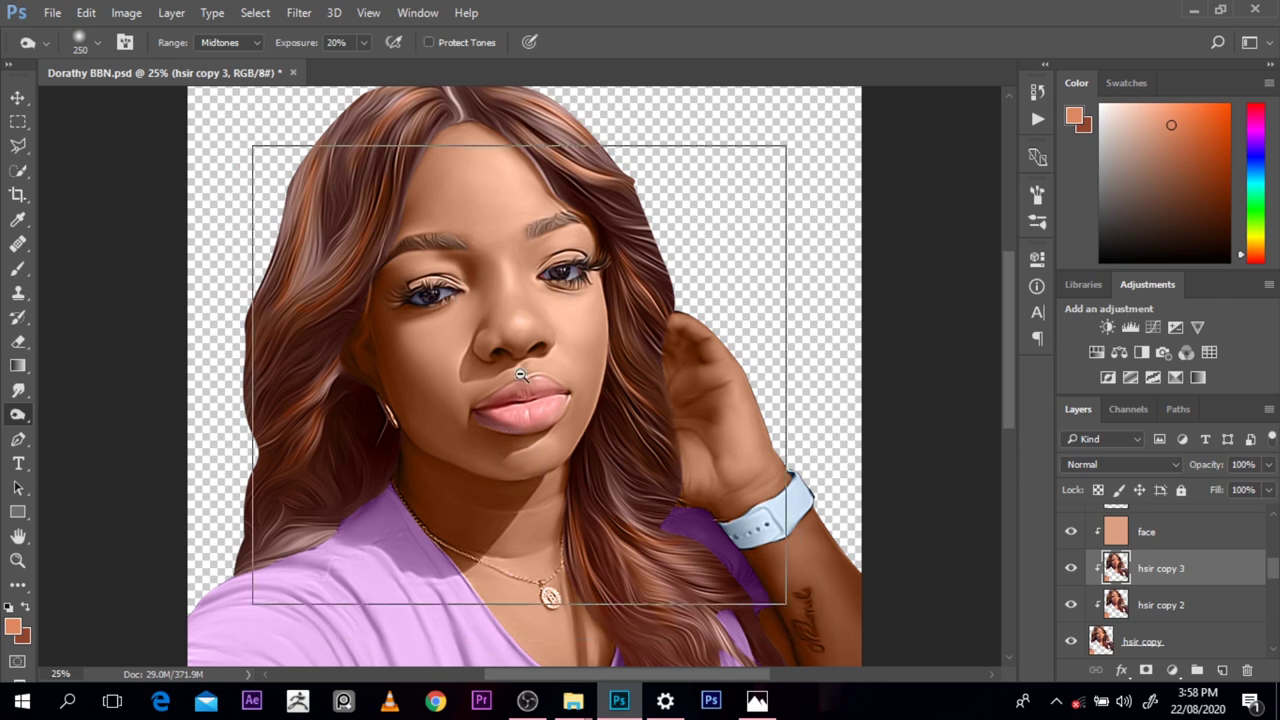
Step: Burn the shaded folds of the shirt on the shirt copy 2 layer, redoing the first stroke and enlarging the brush to 600 px
key("ctrl+minus")
key("bracketright")
key("bracketright")
key("bracketright")
key("bracketright")
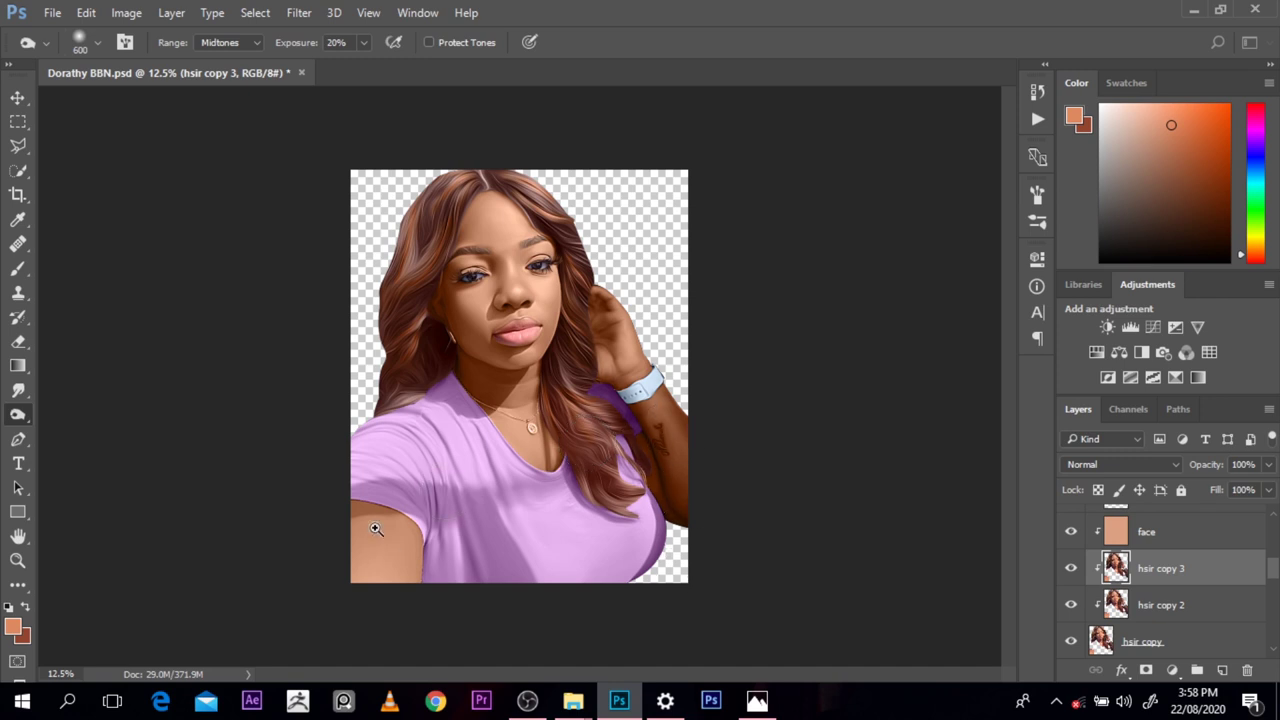
key("ctrl+plus")
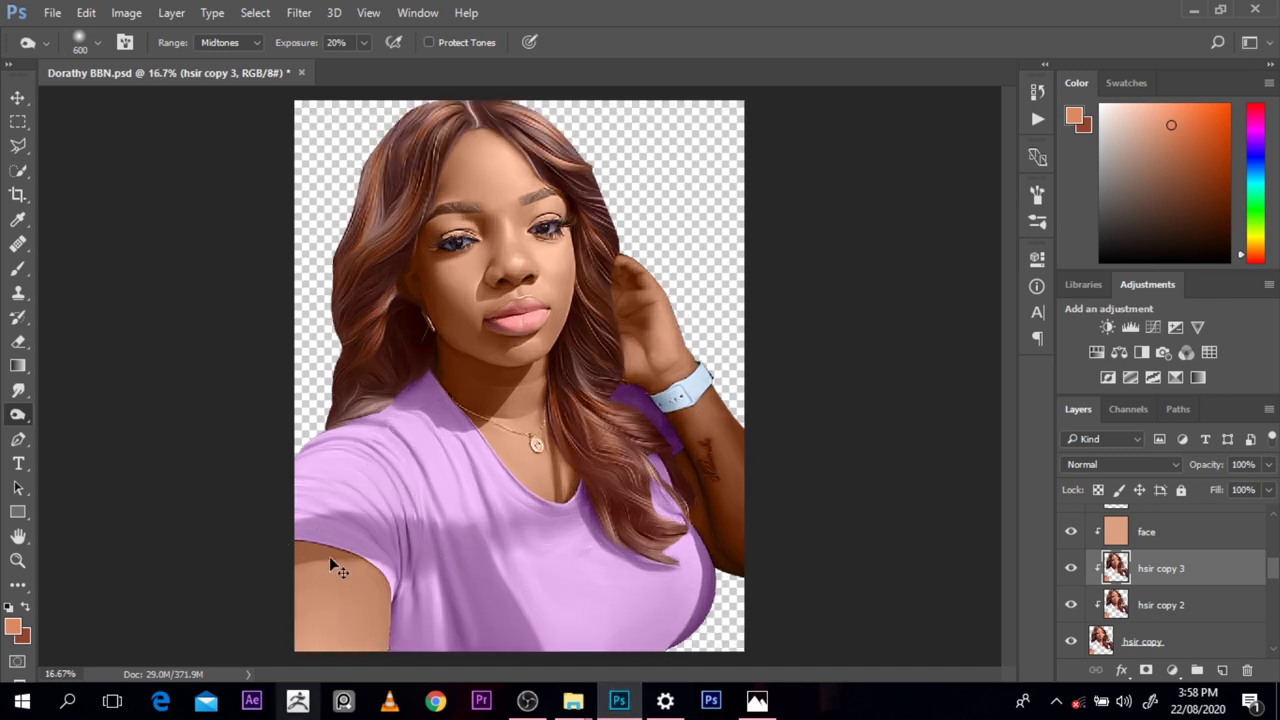
key("bracketleft")
key("bracketleft")
key("bracketleft")
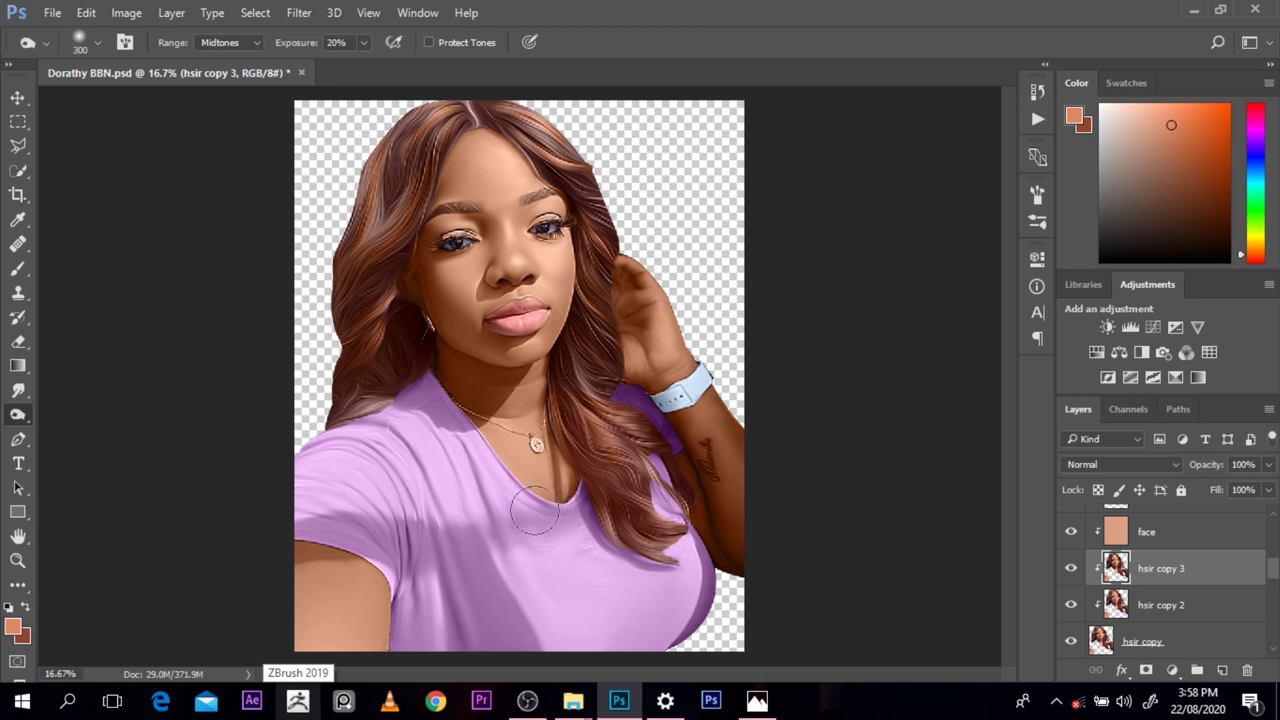
left_click(465, 590, "ctrl")
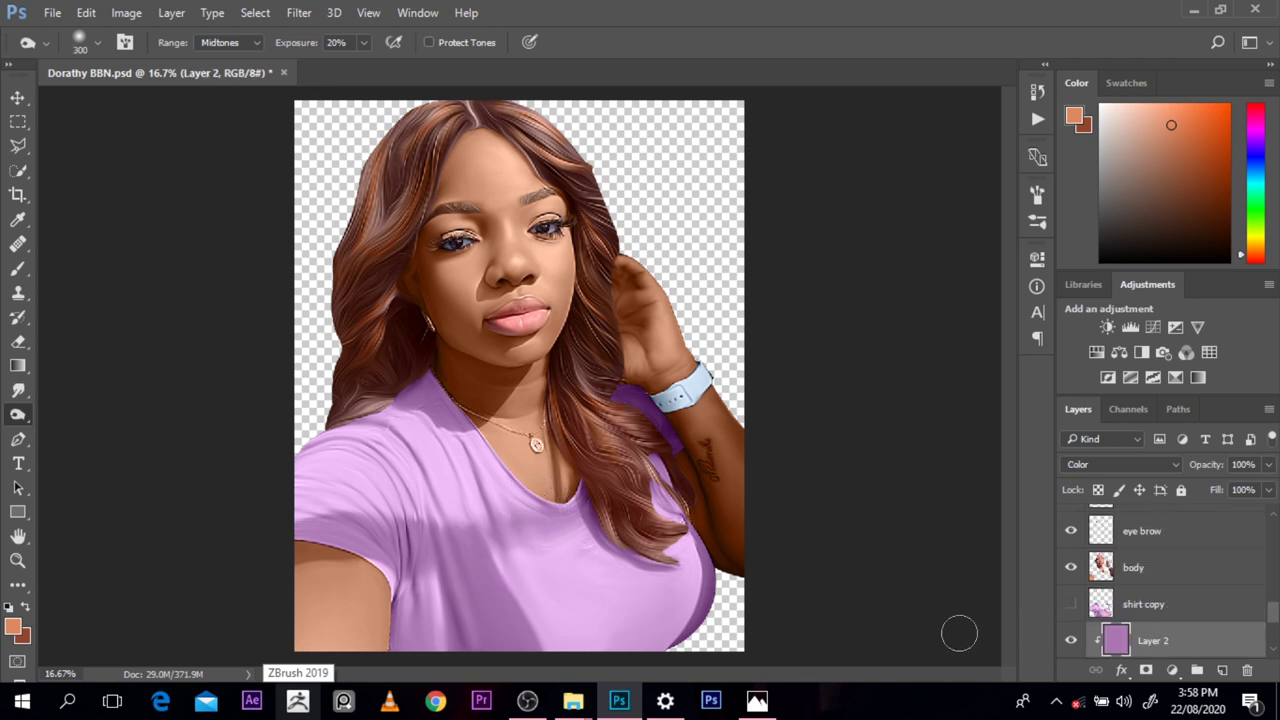
scroll(1275, 614, "down", 2)
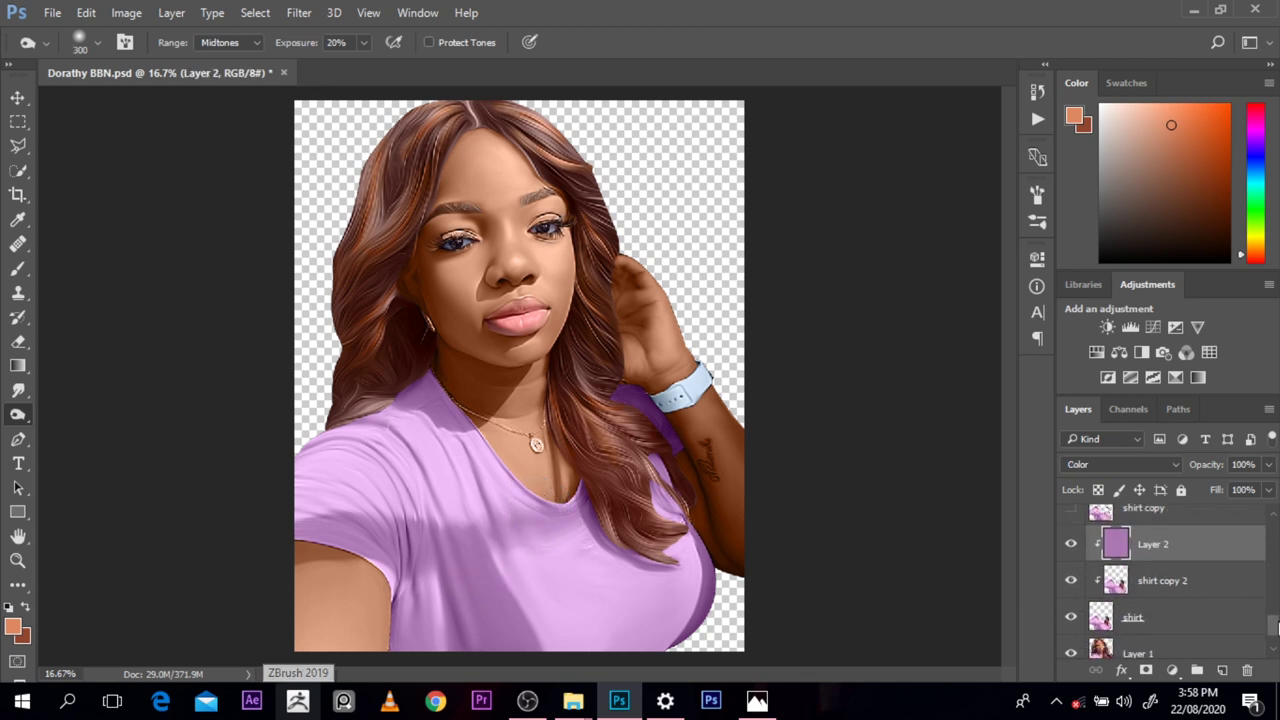
left_click(1200, 584)
left_click_drag(331, 547, 446, 544)
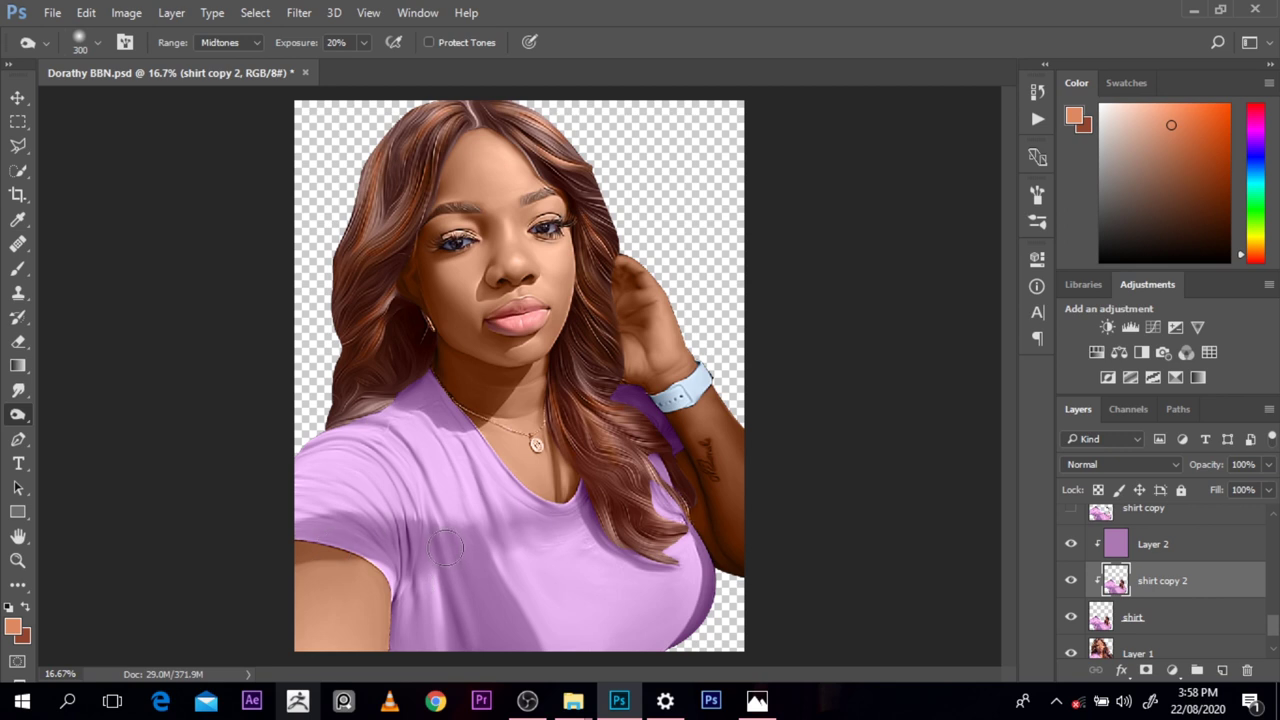
key("ctrl+z")
mouse_move(350, 545)
left_mouse_down()
mouse_move(482, 550)
mouse_move(492, 630)
left_mouse_up()
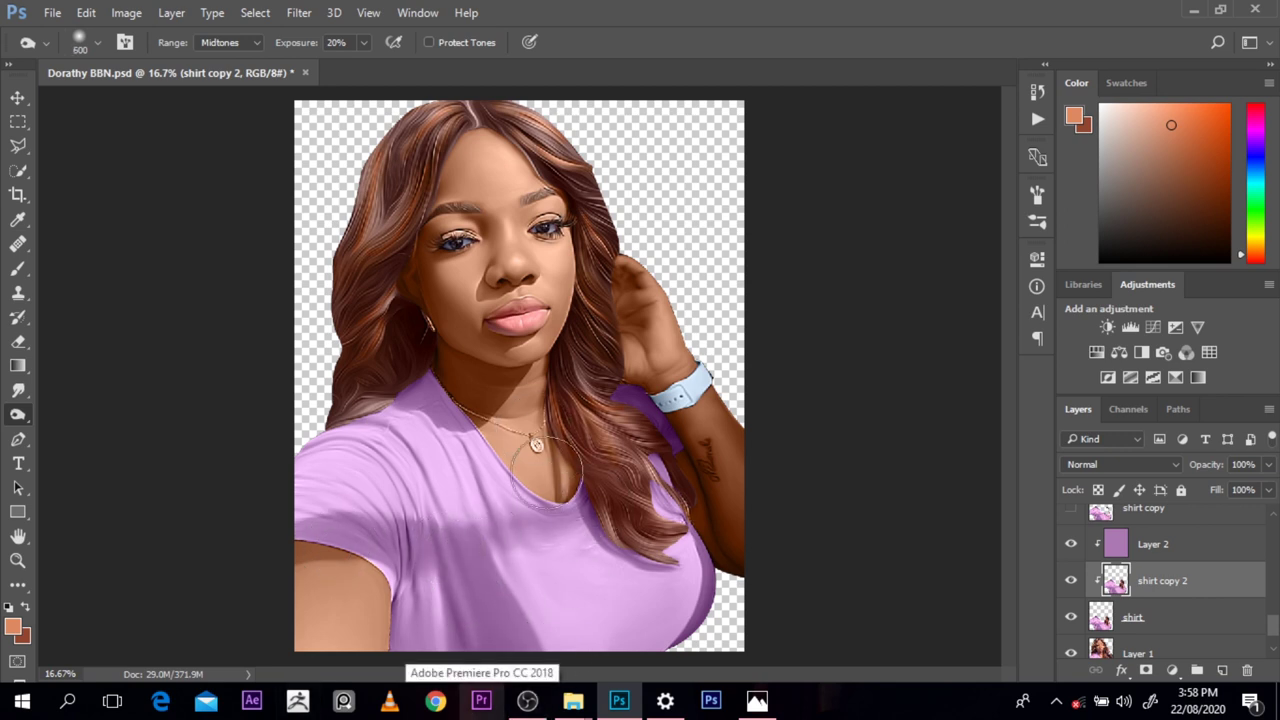
Step: Select the hsir copy 3 layer and switch from the Burn tool to the Dodge tool
scroll(477, 417, "up", 1)
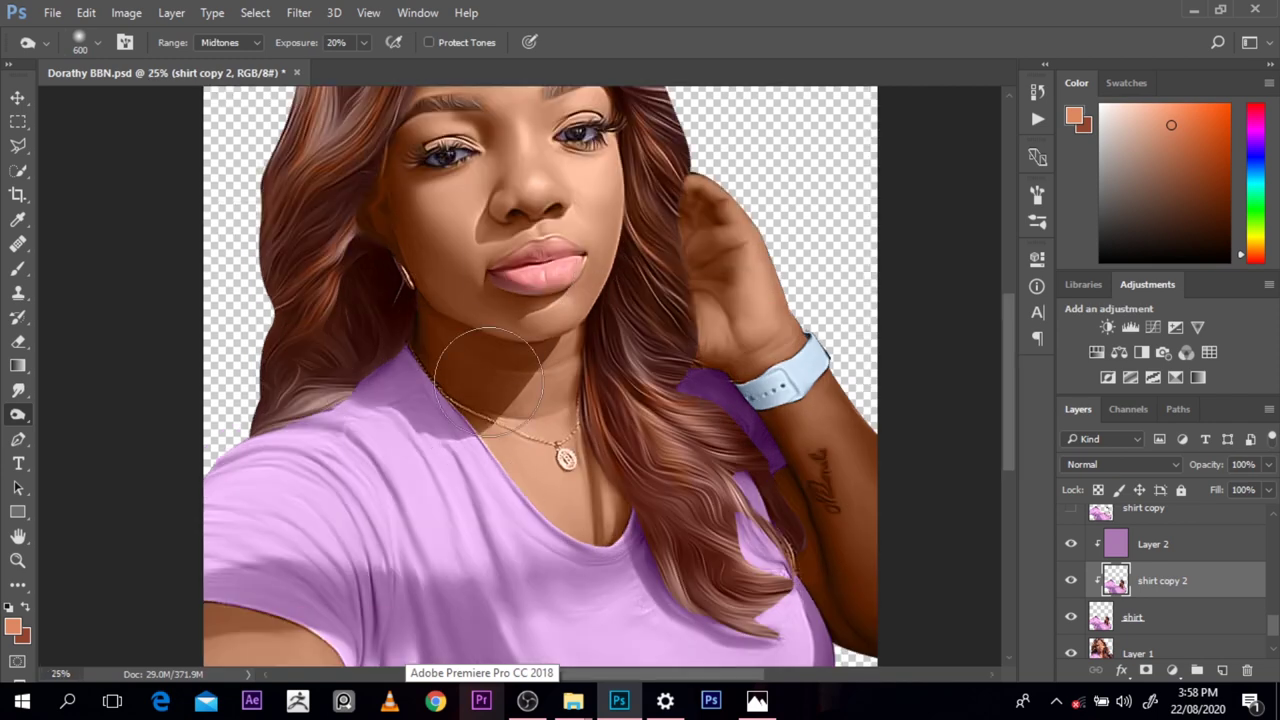
left_click(490, 198, "ctrl")
left_click(1130, 557)
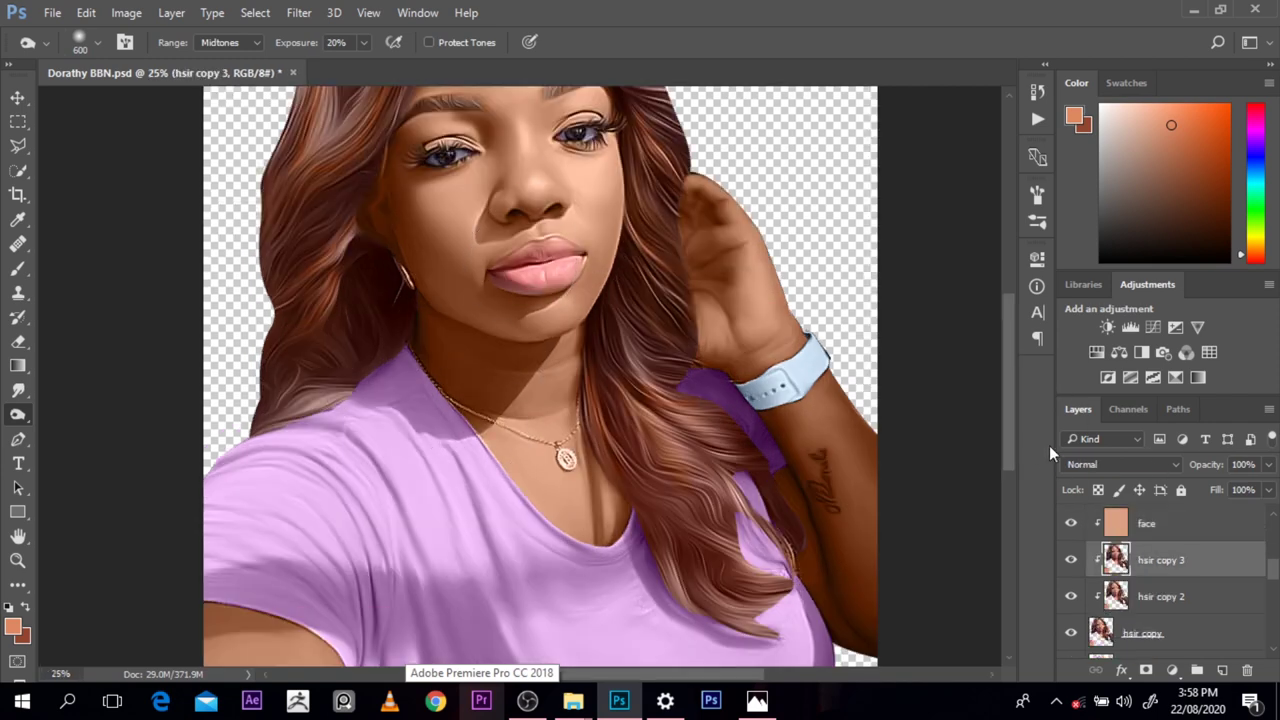
scroll(999, 428, "up", 4)
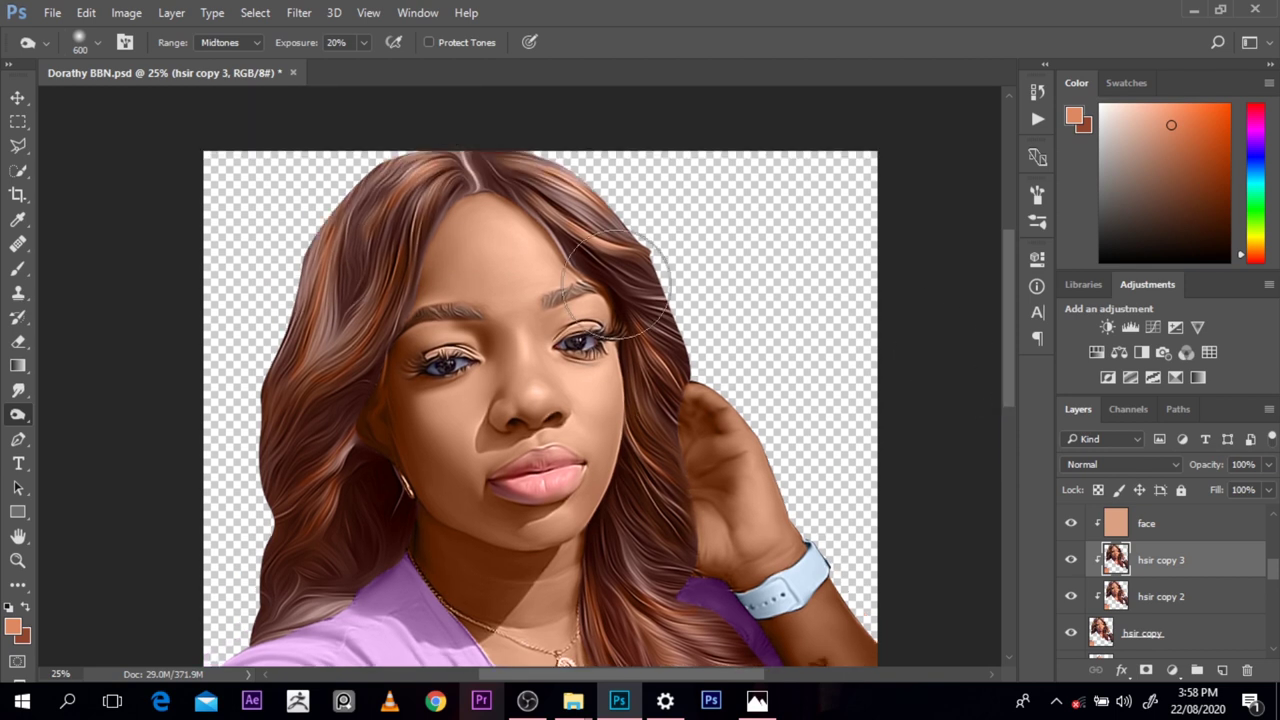
right_click(22, 424)
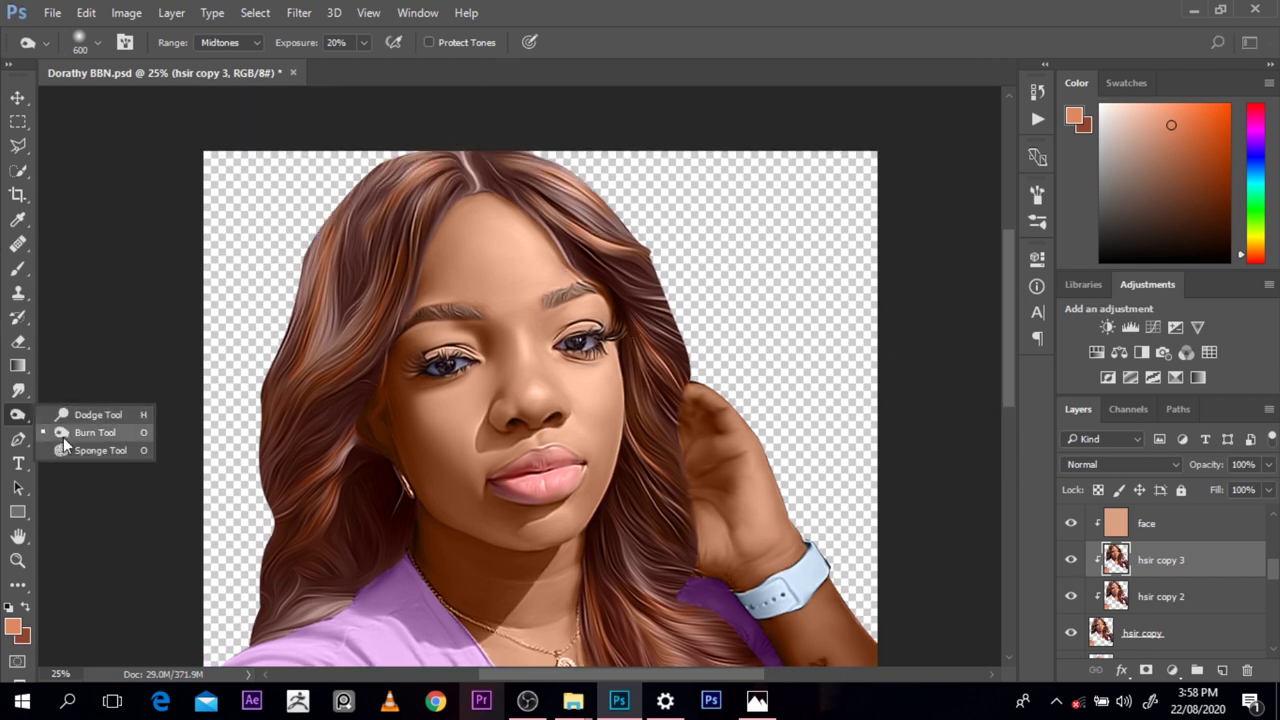
left_click(63, 436)
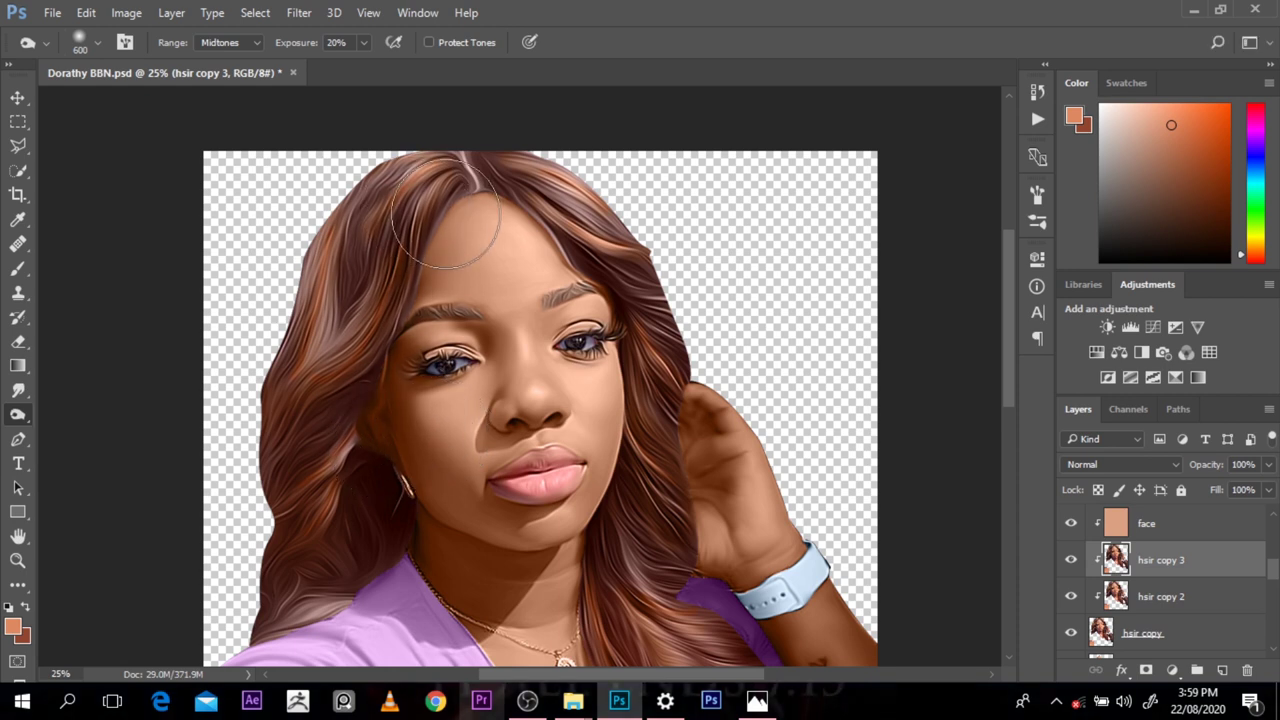
right_click(20, 418)
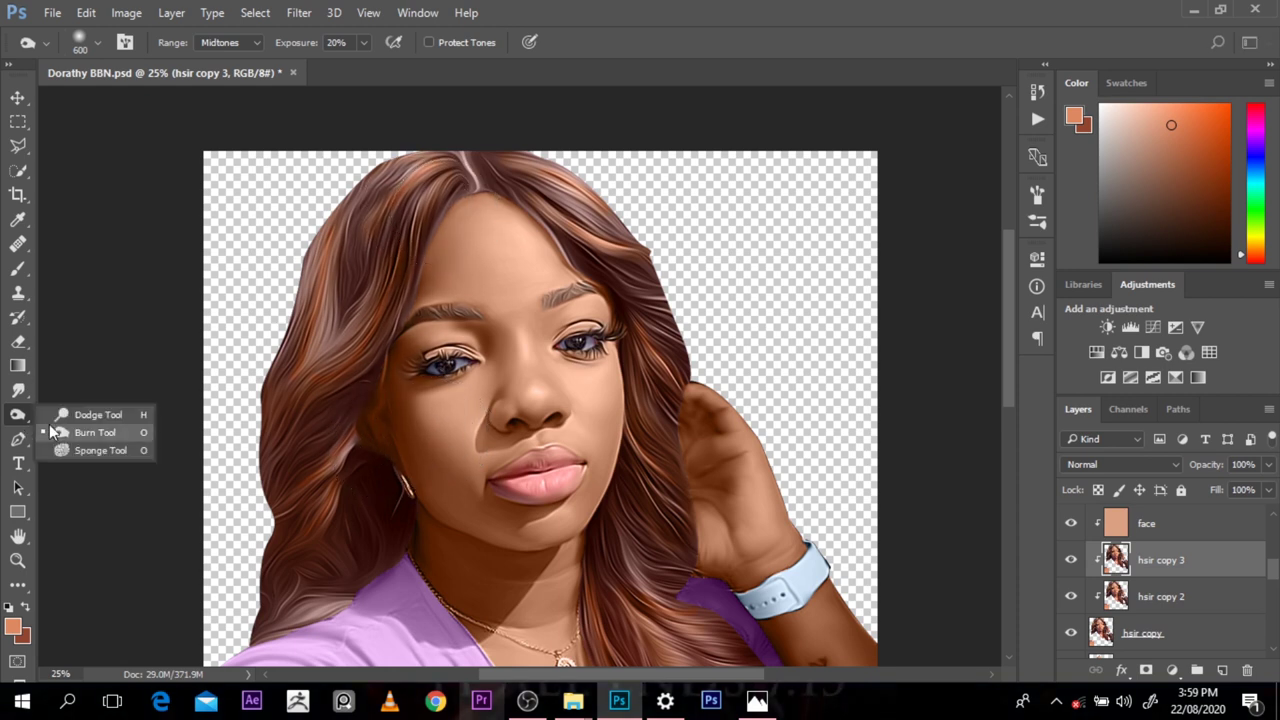
left_click(63, 414)
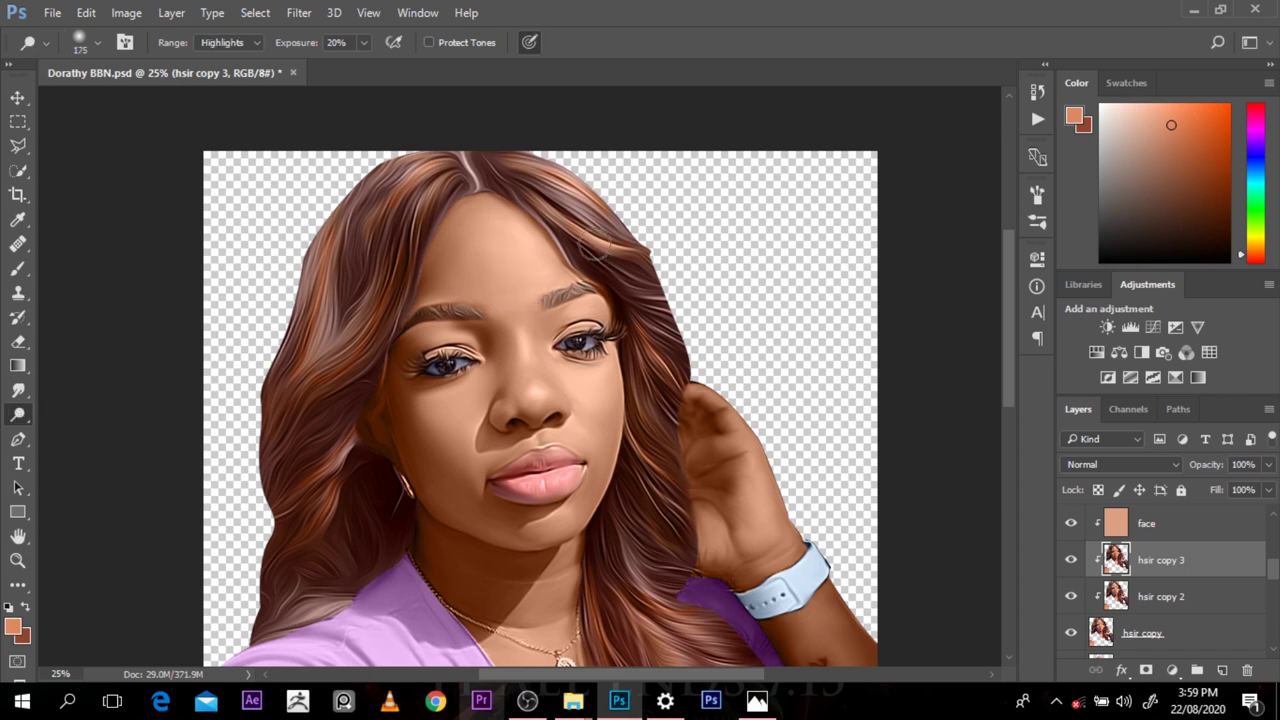
Step: Set the Dodge tool to the Shadows range and enlarge its brush to 400 px
key("bracketright")
key("bracketright")
key("bracketright")
key("bracketright")
left_click(227, 45)
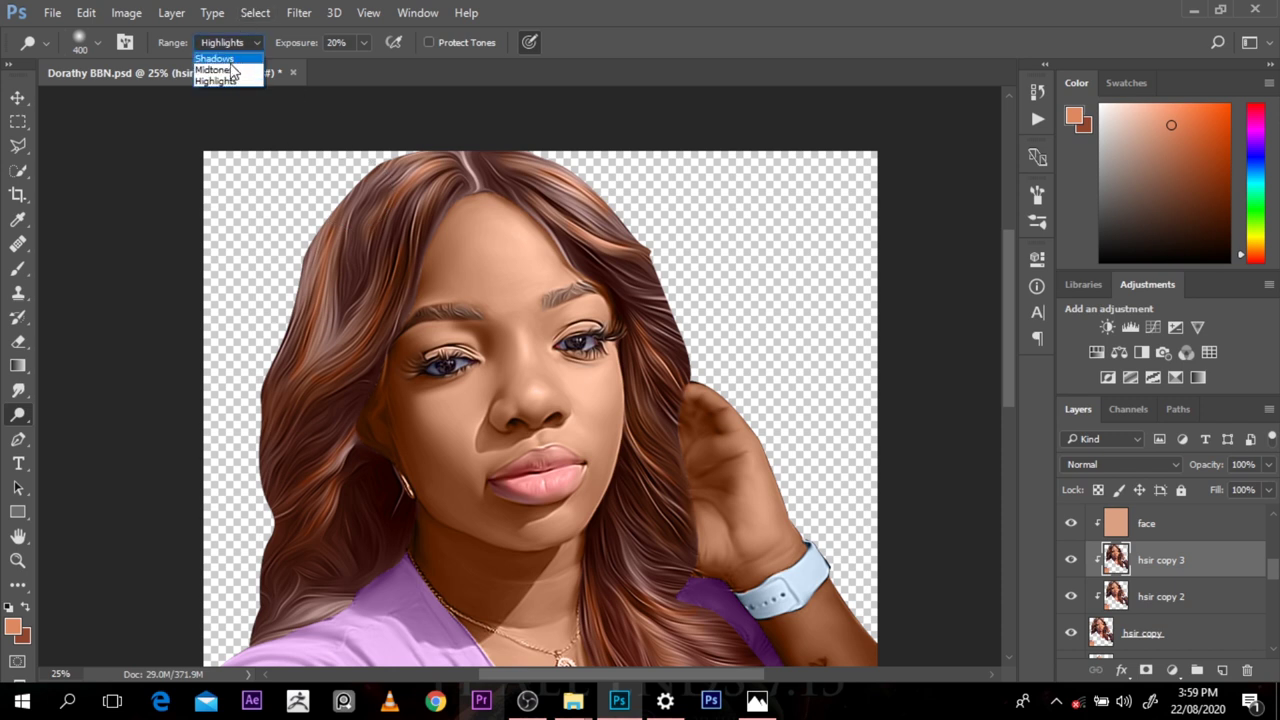
left_click(230, 60)
left_click(232, 44)
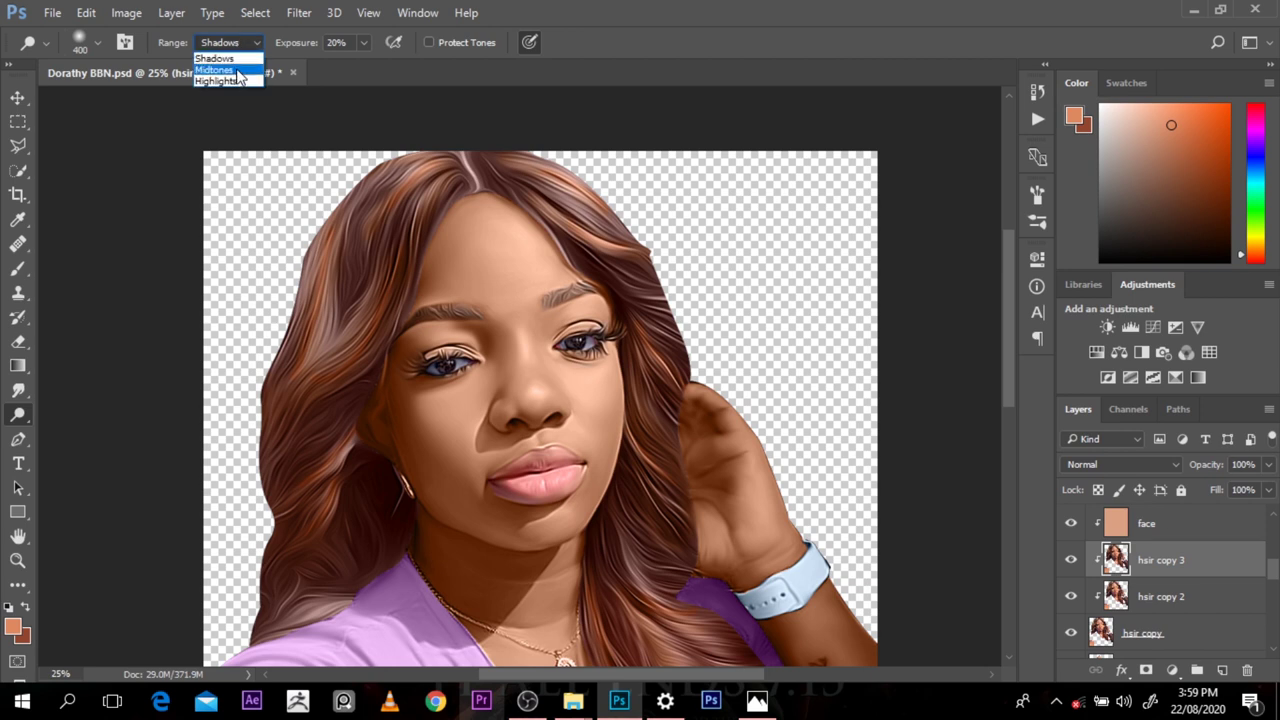
left_click(244, 160)
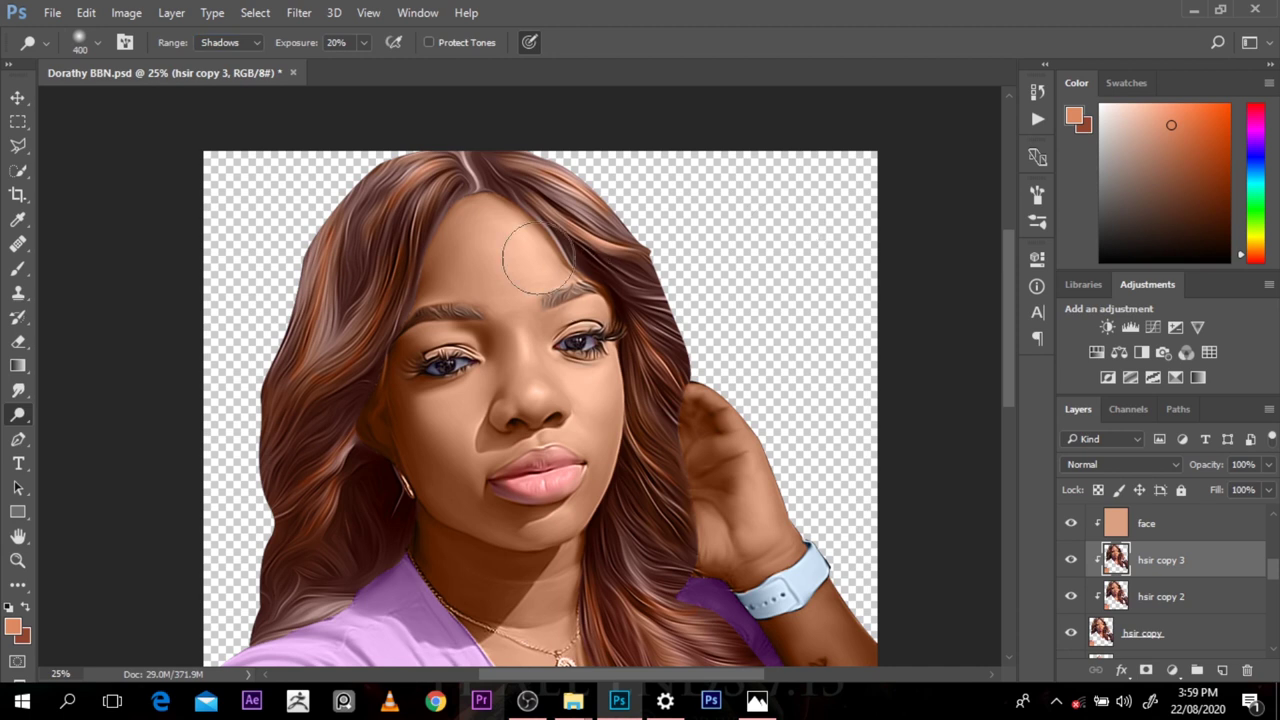
Step: Dodge the shadow under the nose on hsir copy 3 with a 20 px brush at 30% exposure
key("1")
key("bracketleft")
key("bracketleft")
key("bracketleft")
key("bracketleft")
key("bracketleft")
key("bracketleft")
key("bracketleft")
key("bracketleft")
key("bracketleft")
key("bracketleft")
key("z")
key("o")
left_click(529, 377)
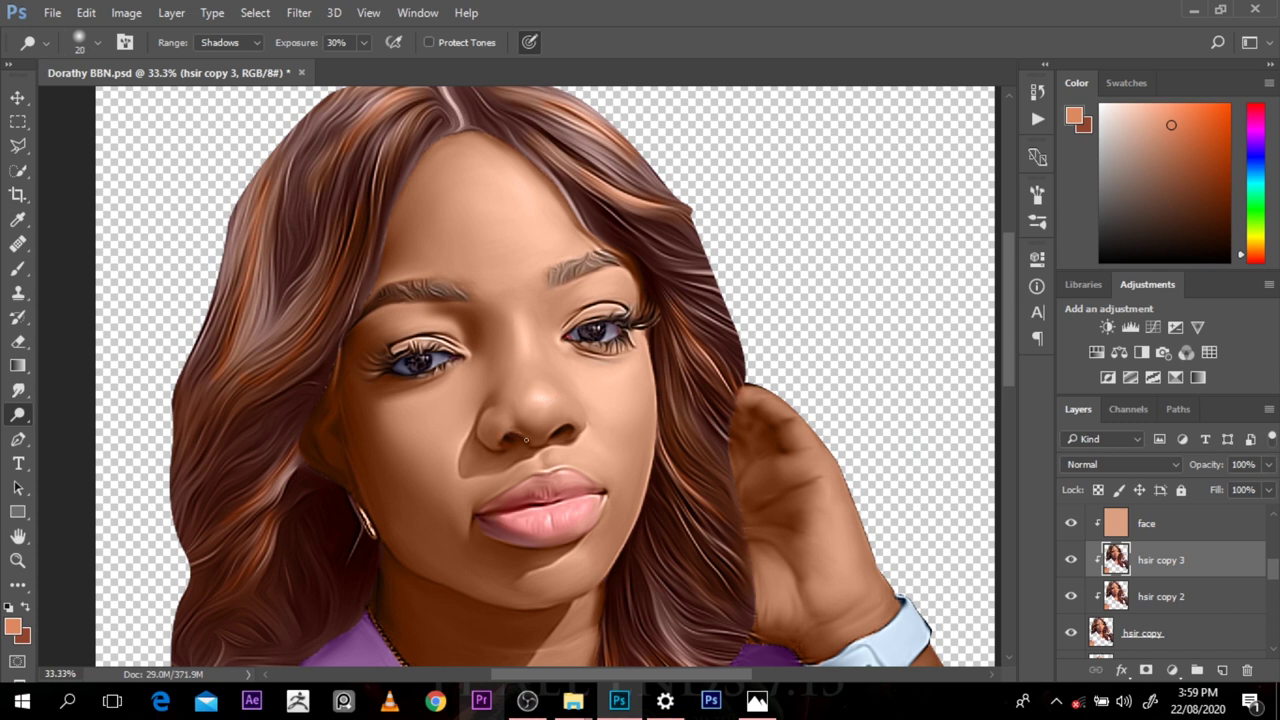
left_click_drag(526, 437, 510, 434)
Step: Brighten the cheek below the eye on hsir copy 3 by dodging Highlights with a 300 px brush
key("bracketright")
key("bracketright")
key("bracketright")
key("bracketright")
key("bracketright")
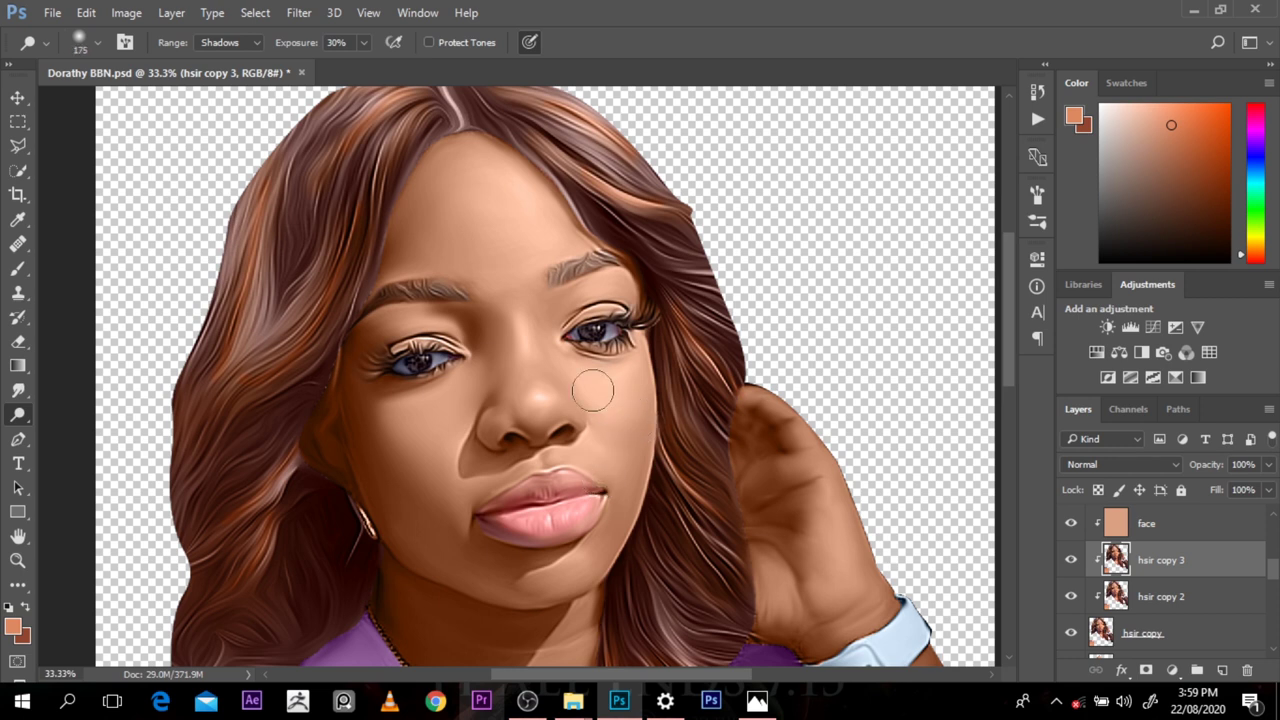
key("bracketright")
key("bracketright")
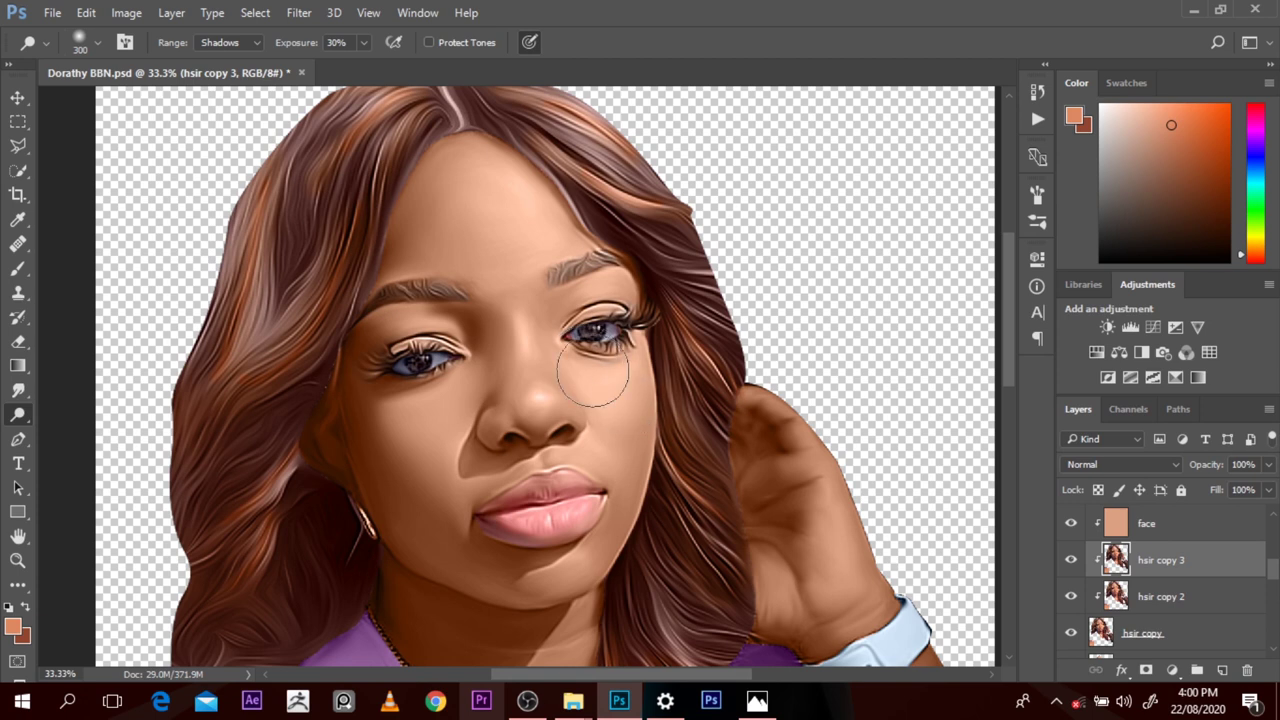
left_click(229, 43)
left_click(222, 81)
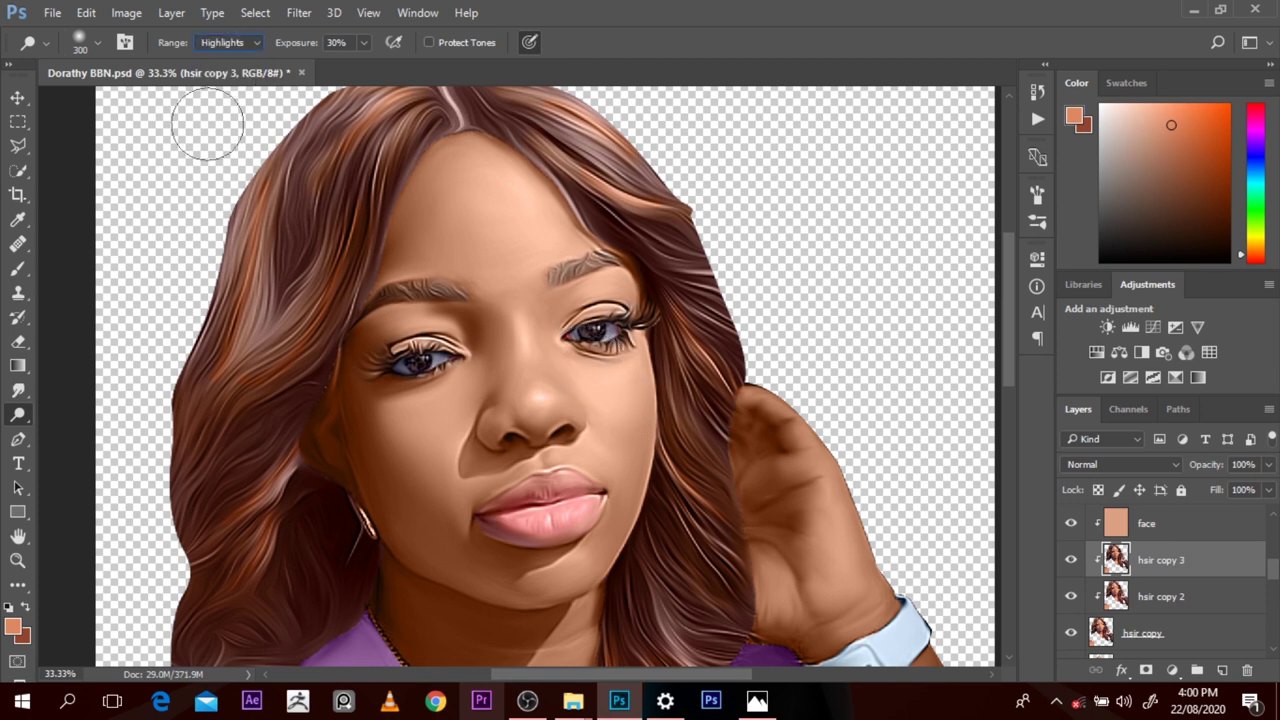
mouse_move(623, 421)
left_mouse_down()
mouse_move(626, 397)
mouse_move(609, 389)
mouse_move(650, 370)
mouse_move(616, 391)
mouse_move(649, 394)
mouse_move(638, 384)
left_mouse_up()
Step: Dodge the highlights in the hair beside the forehead at 20% exposure, reducing the brush to 100 px
key("2")
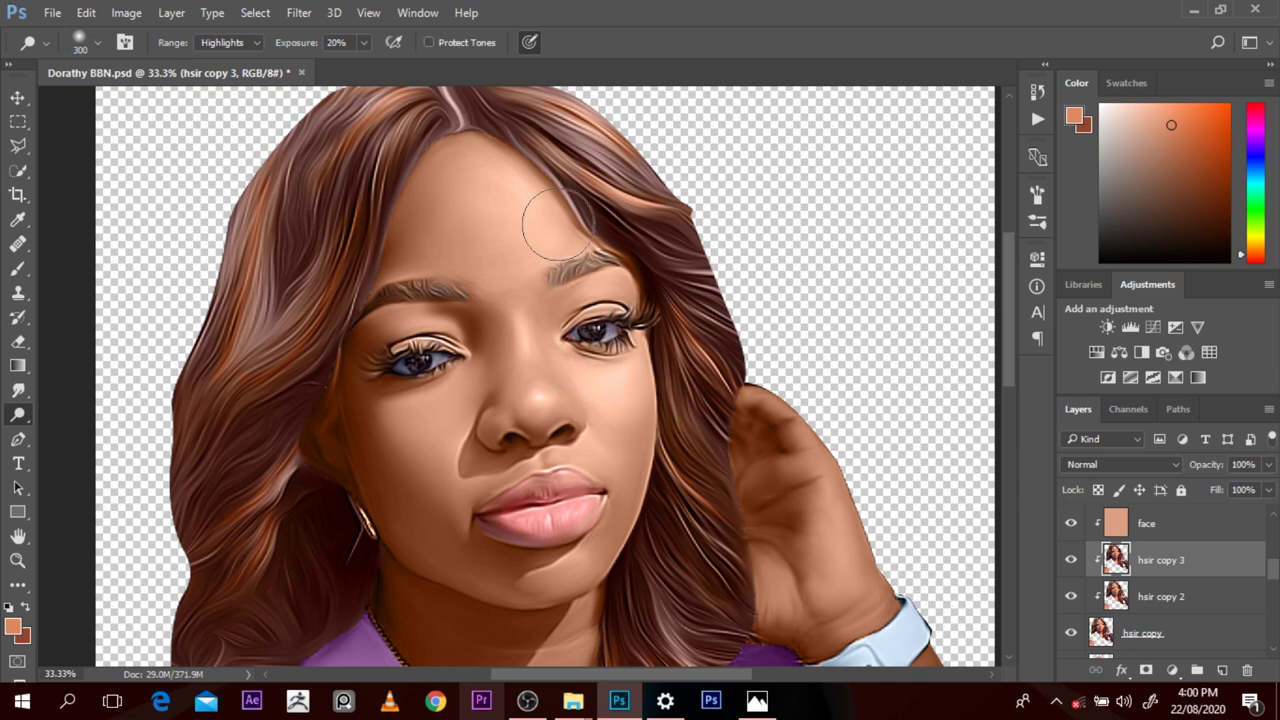
key("ctrl+space")
left_click(593, 176, "ctrl+alt")
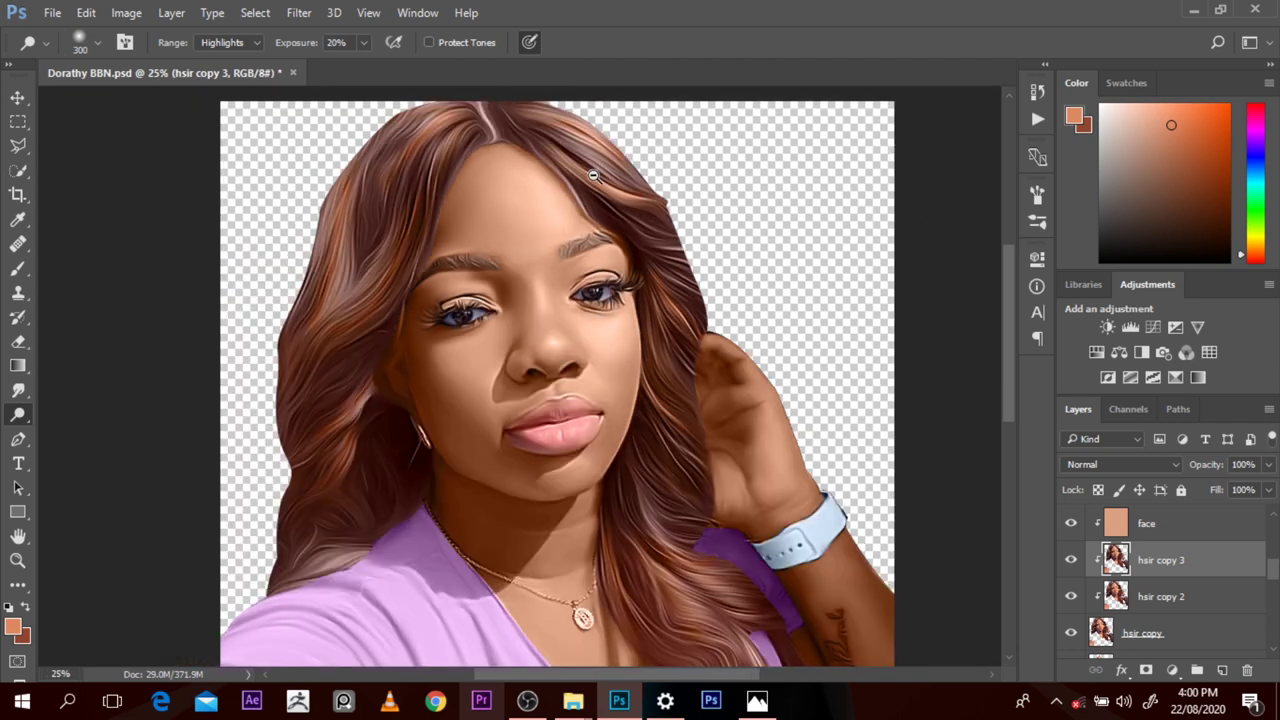
key("[")
key("[")
key("[")
key("[")
key("[")
mouse_move(525, 110)
left_mouse_down()
mouse_move(640, 207)
mouse_move(534, 113)
mouse_move(662, 177)
left_mouse_up()
key("bracketleft")
key("bracketleft")
key("bracketleft")
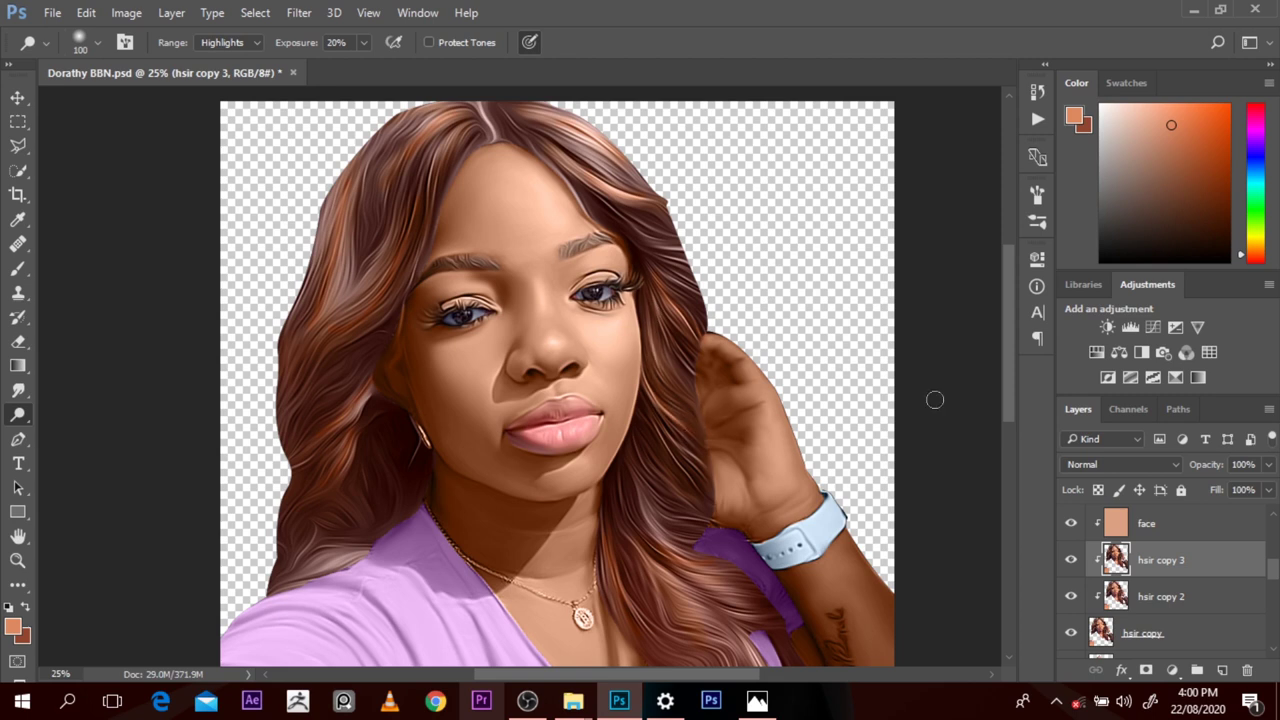
Step: Dodge the lit edges of the hand and adjoining hair strands on hsir copy 3 with a 70 px brush
scroll(1013, 401, "down", 1)
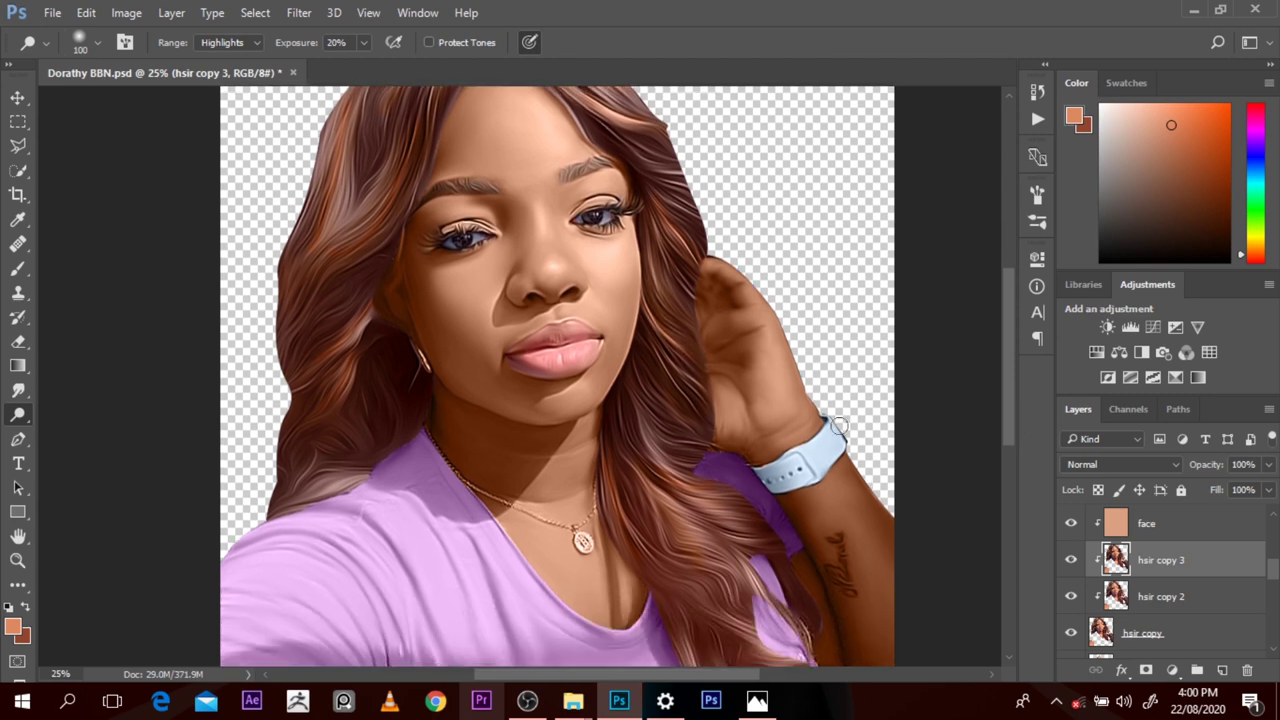
key("bracketleft")
key("bracketleft")
key("bracketleft")
scroll(1012, 410, "down", 2)
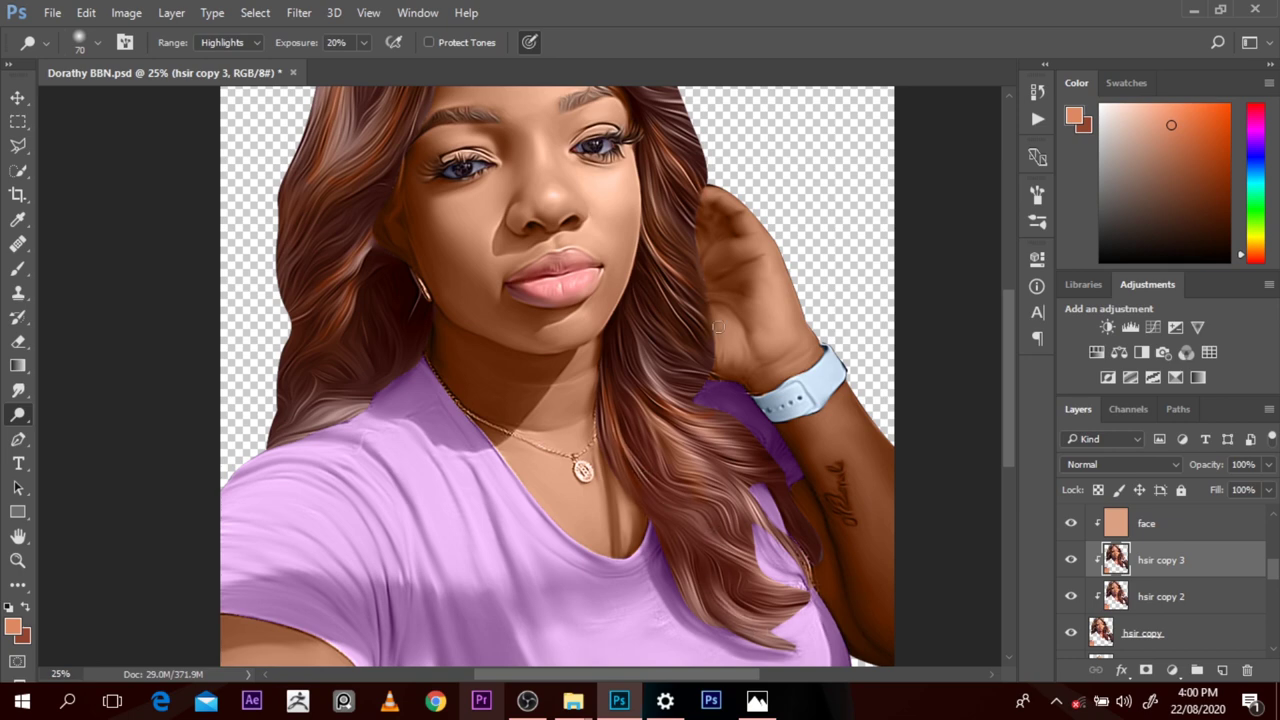
key("ctrl+minus")
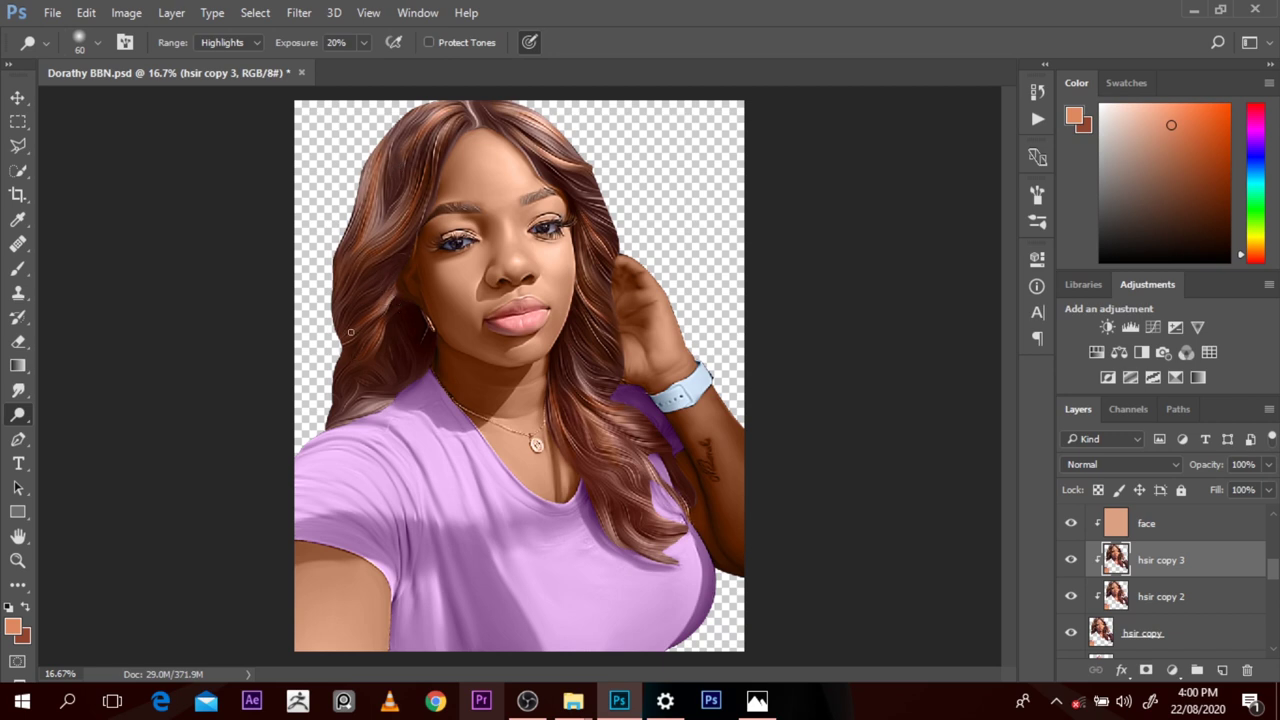
Step: Dodge the highlights of the hair on the side away from the raised hand, using a 90 px brush
key("bracketright")
key("bracketright")
key("bracketright")
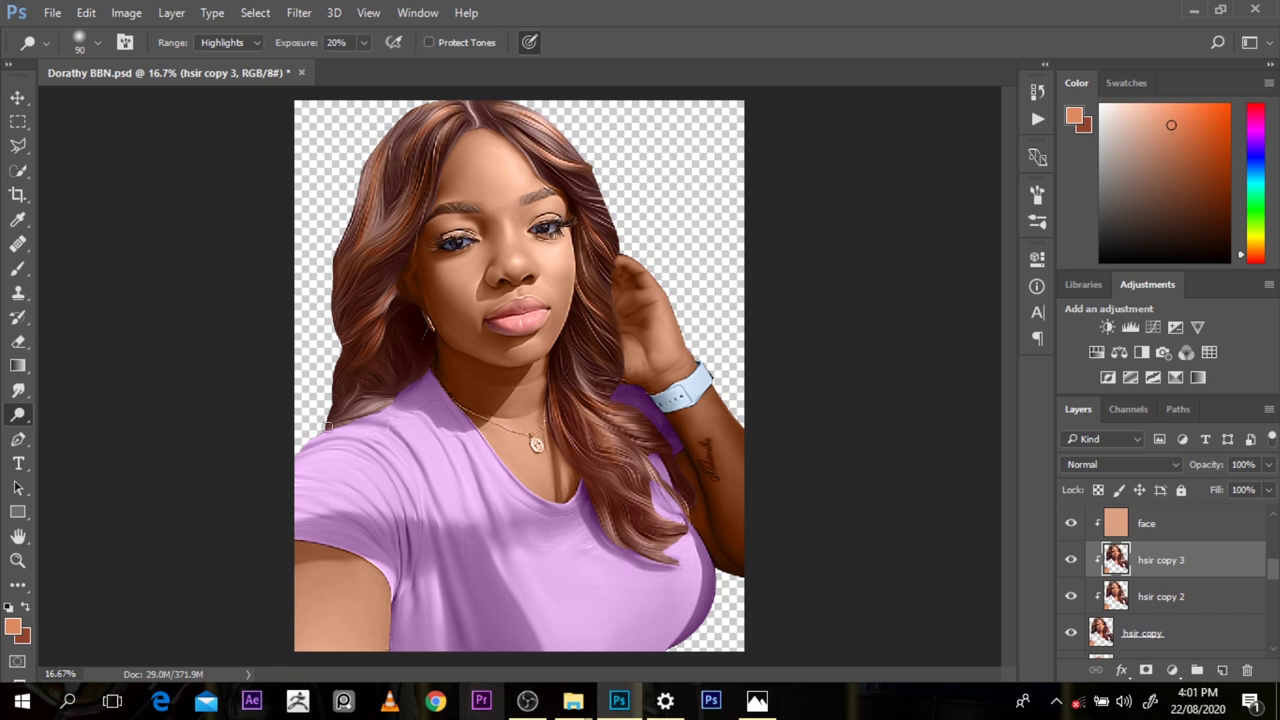
key("ctrl+minus")
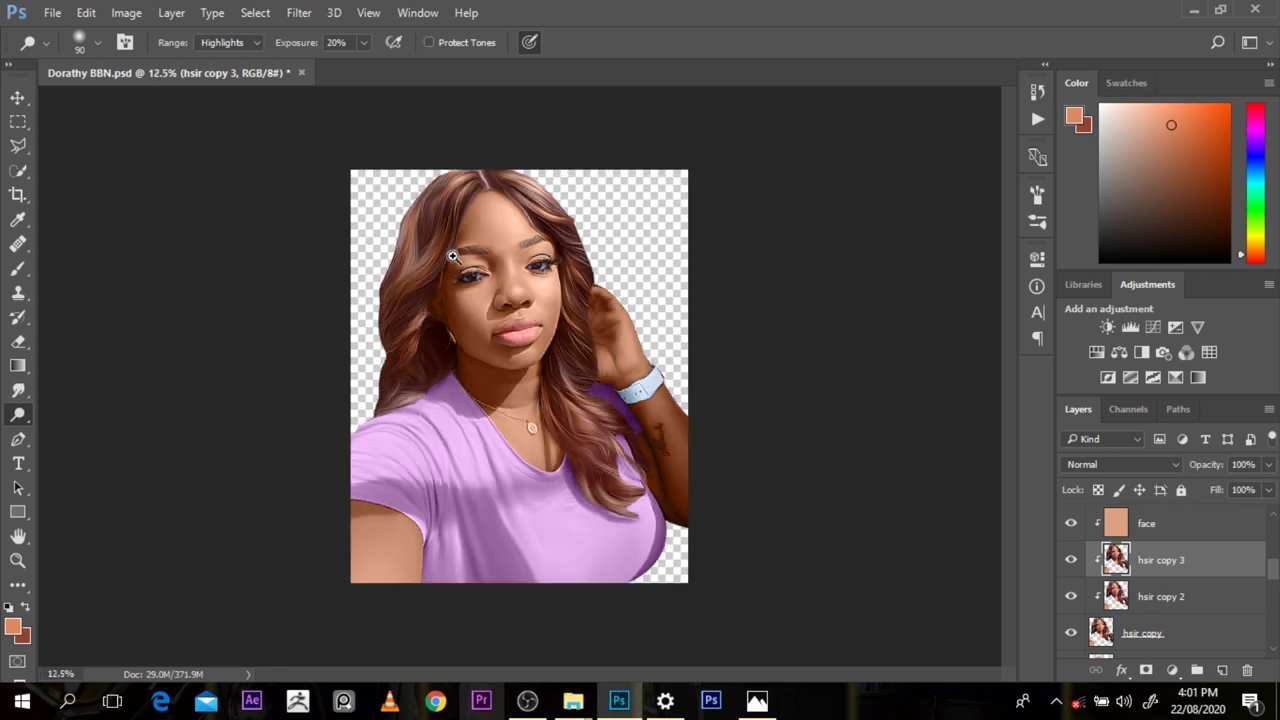
left_click(577, 328, "ctrl")
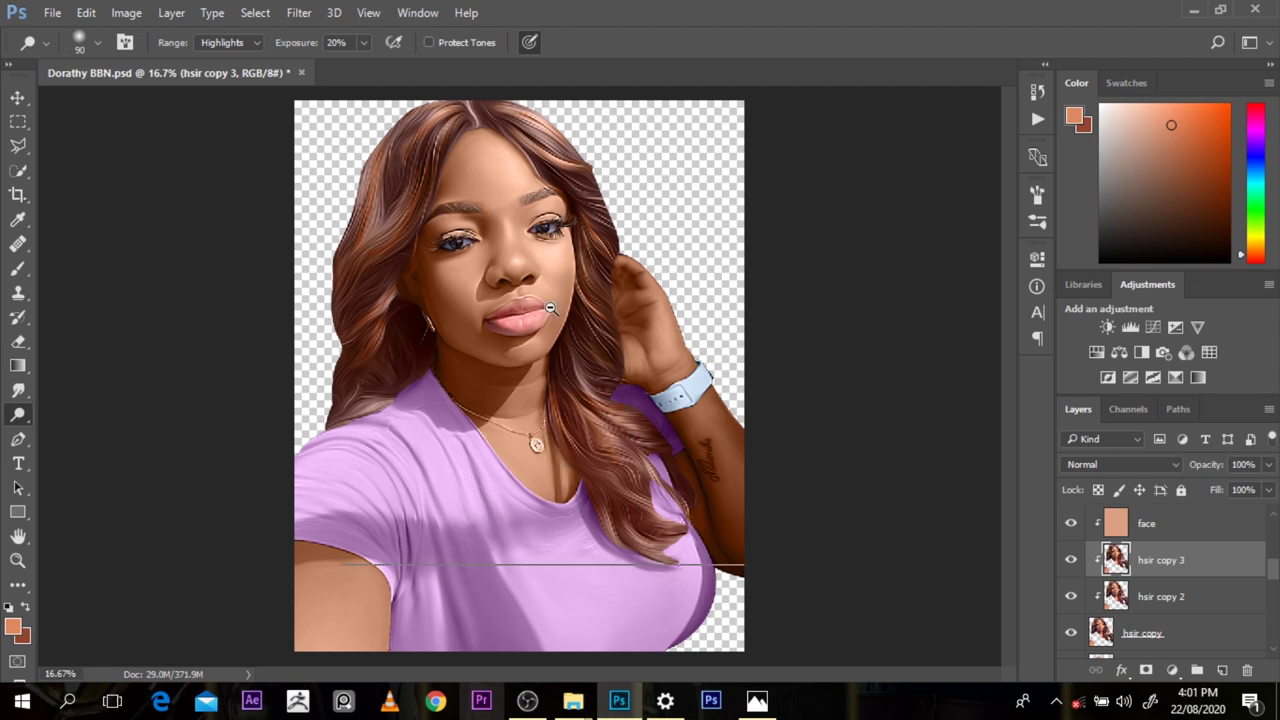
key("ctrl+minus")
left_click(513, 276, "ctrl")
left_click(512, 278, "ctrl")
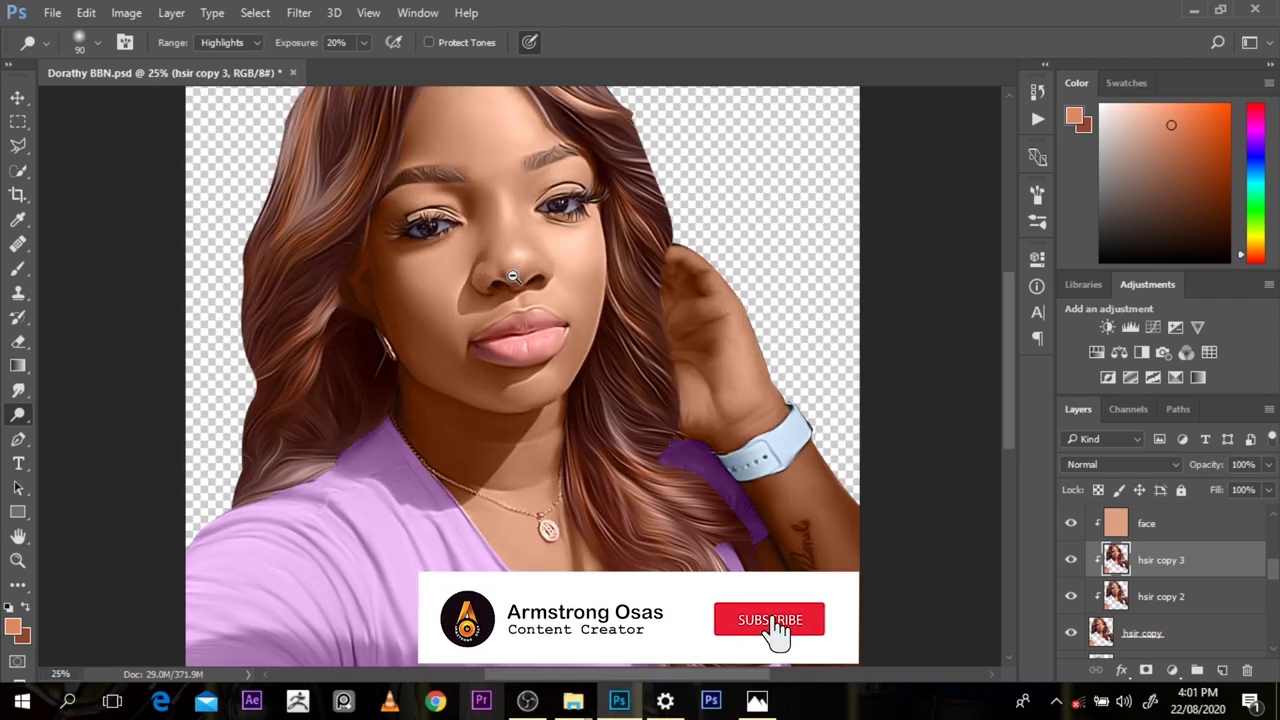
key("ctrl+minus")
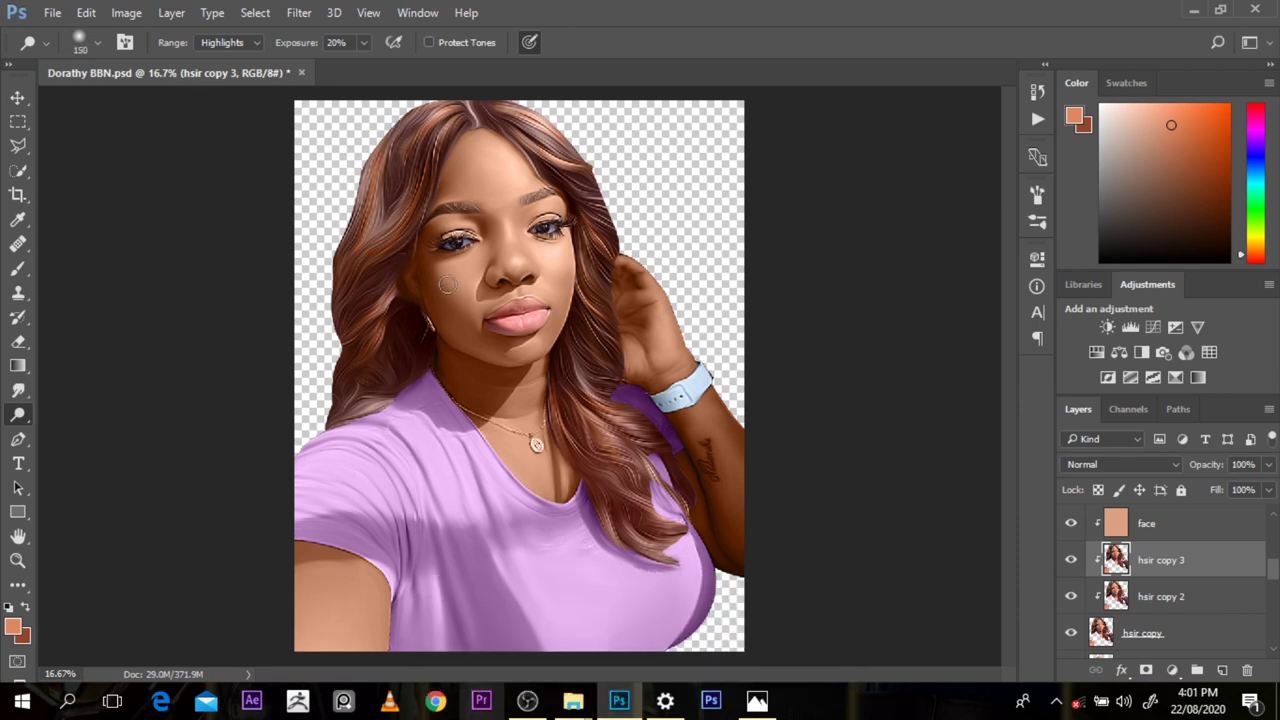
Step: Brighten the wristwatch on hsir copy 3 with the Dodge brush enlarged to 400 px
key("bracketright")
key("bracketright")
key("bracketright")
key("bracketright")
key("bracketright")
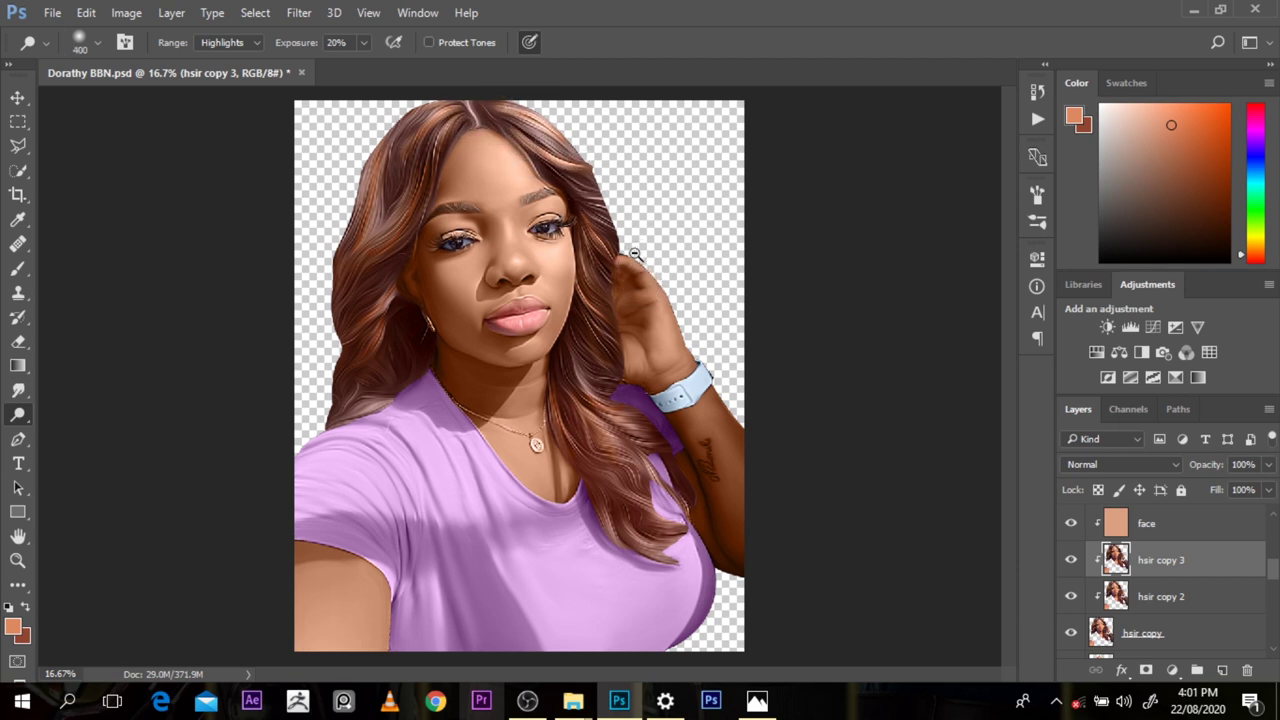
key("ctrl")
key("ctrl+minus")
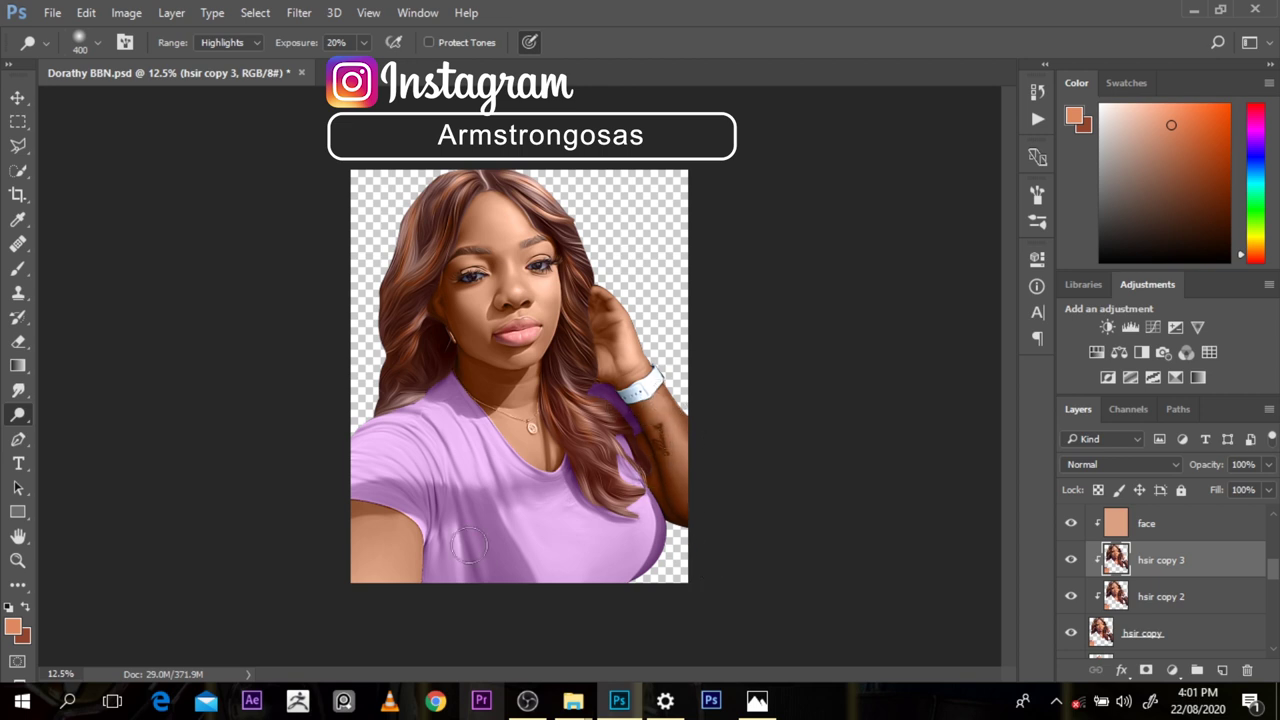
Step: Duplicate the shirt copy 2 layer
left_click(413, 460, "ctrl")
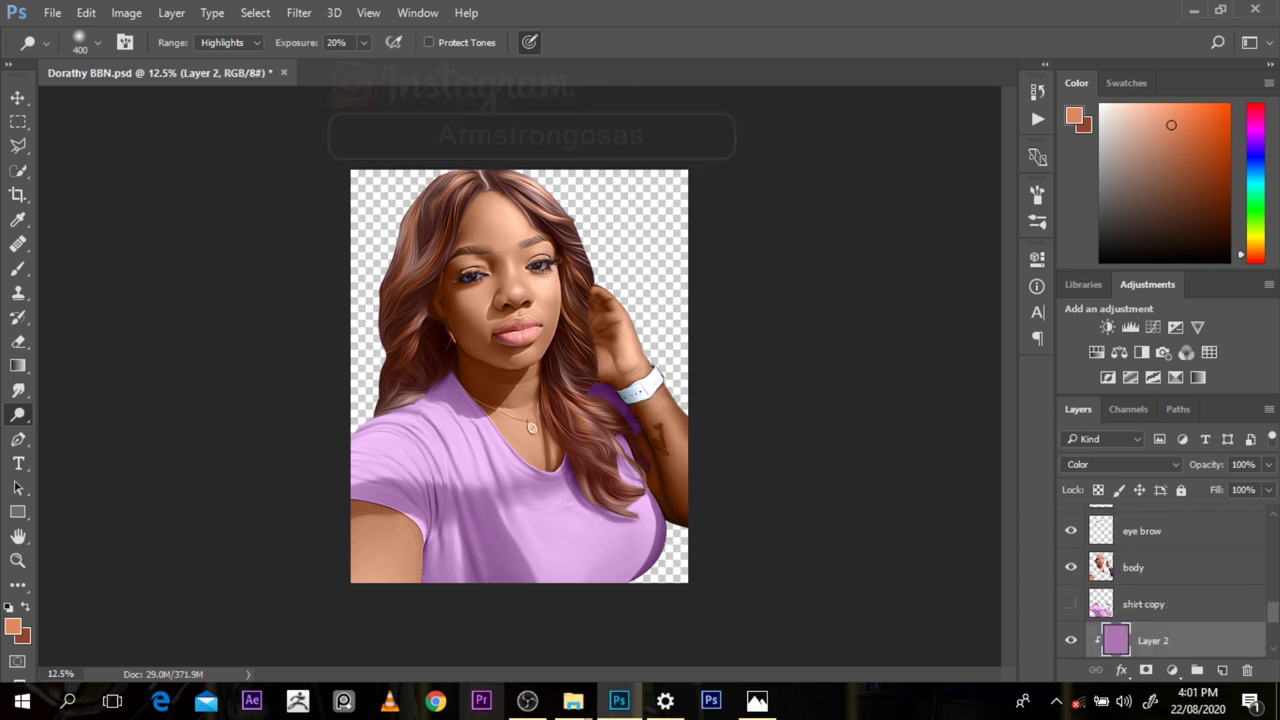
scroll(1272, 630, "down", 2)
scroll(1277, 632, "down", 1)
left_click(1200, 604)
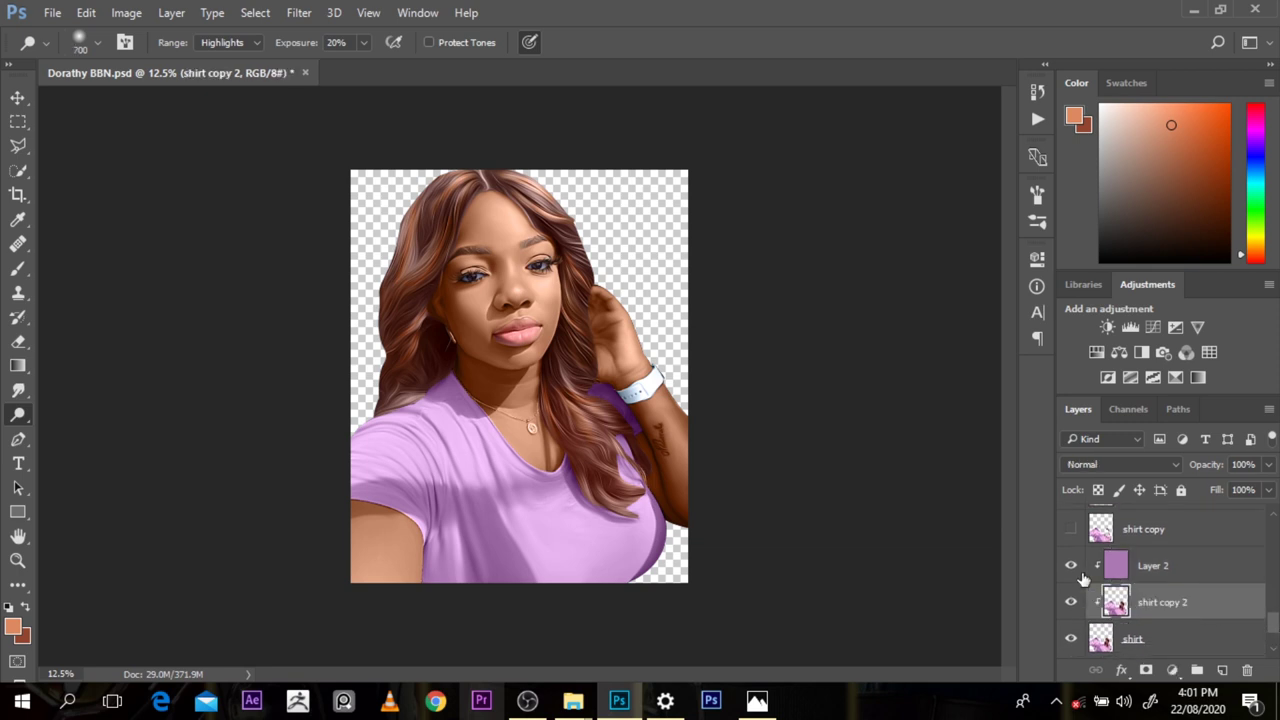
key("ctrl+j")
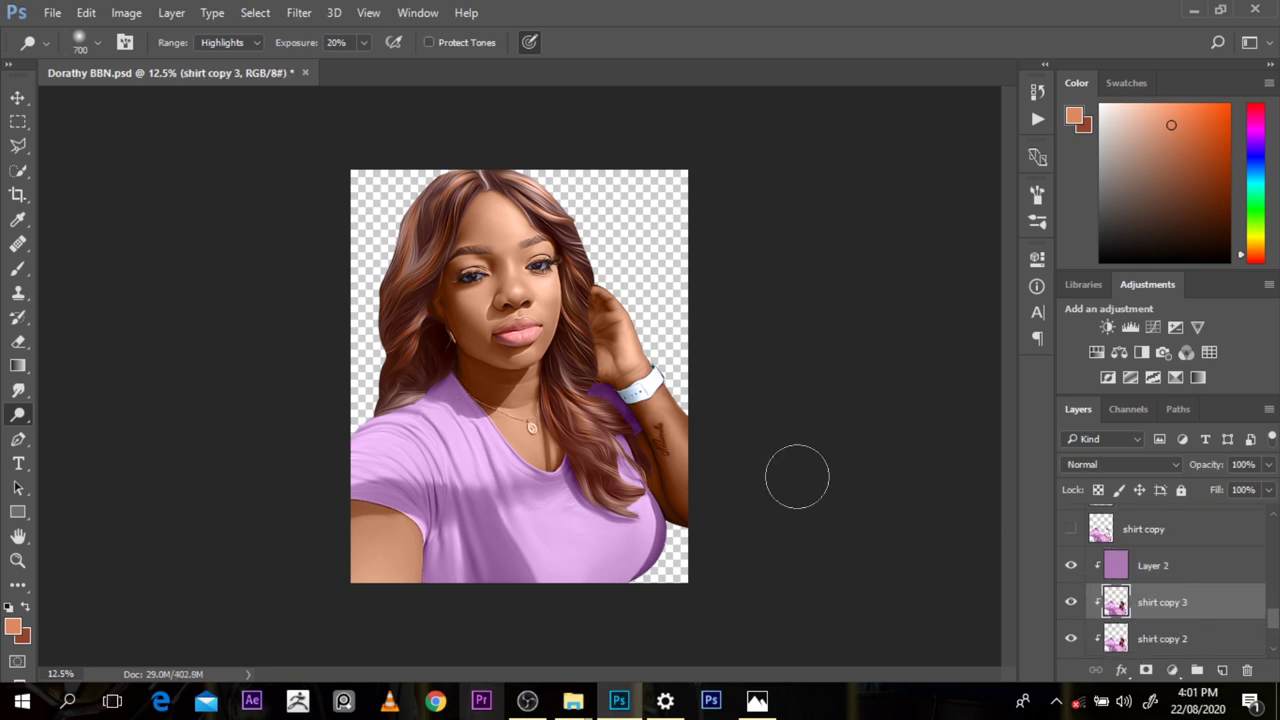
Step: Dodge the chest of the shirt on shirt copy 3 with a 900 px brush and undo the stroke over the shoulder
key("bracketright")
key("bracketright")
left_click_drag(628, 523, 558, 560)
left_click_drag(458, 452, 368, 472)
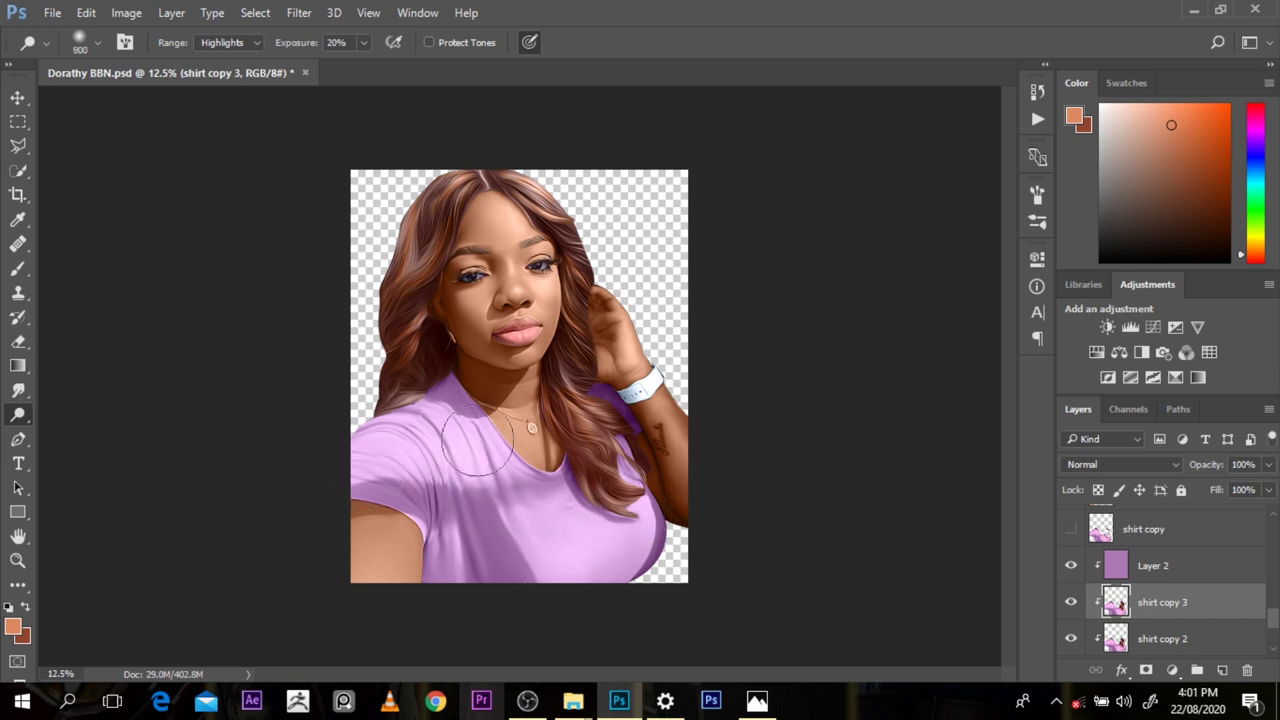
key("bracketleft")
key("ctrl+z")
Step: Dodge the highlights along the neckline and shoulder folds of the shirt on shirt copy 3 with a 100 px brush
key("bracketleft")
key("bracketleft")
key("bracketleft")
key("bracketleft")
key("bracketleft")
key("bracketleft")
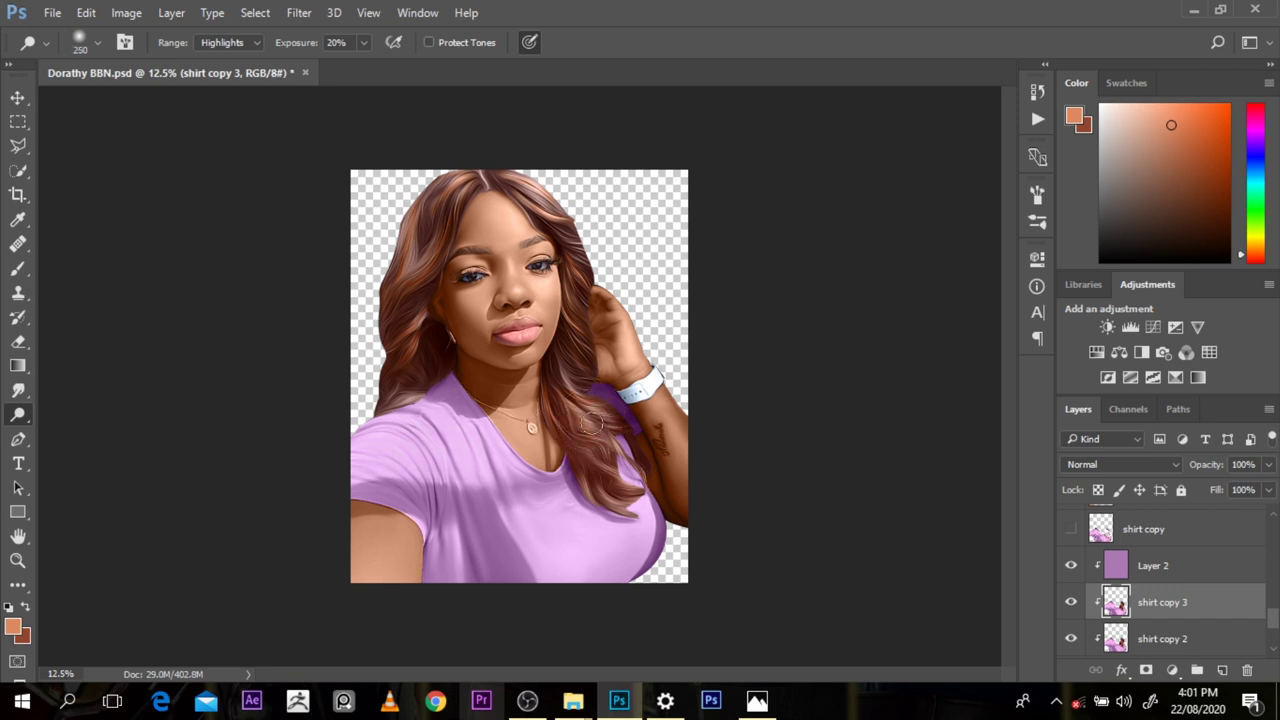
key("bracketleft")
key("bracketleft")
key("bracketleft")
key("bracketleft")
key("bracketleft")
key("bracketleft")
key("ctrl+equal")
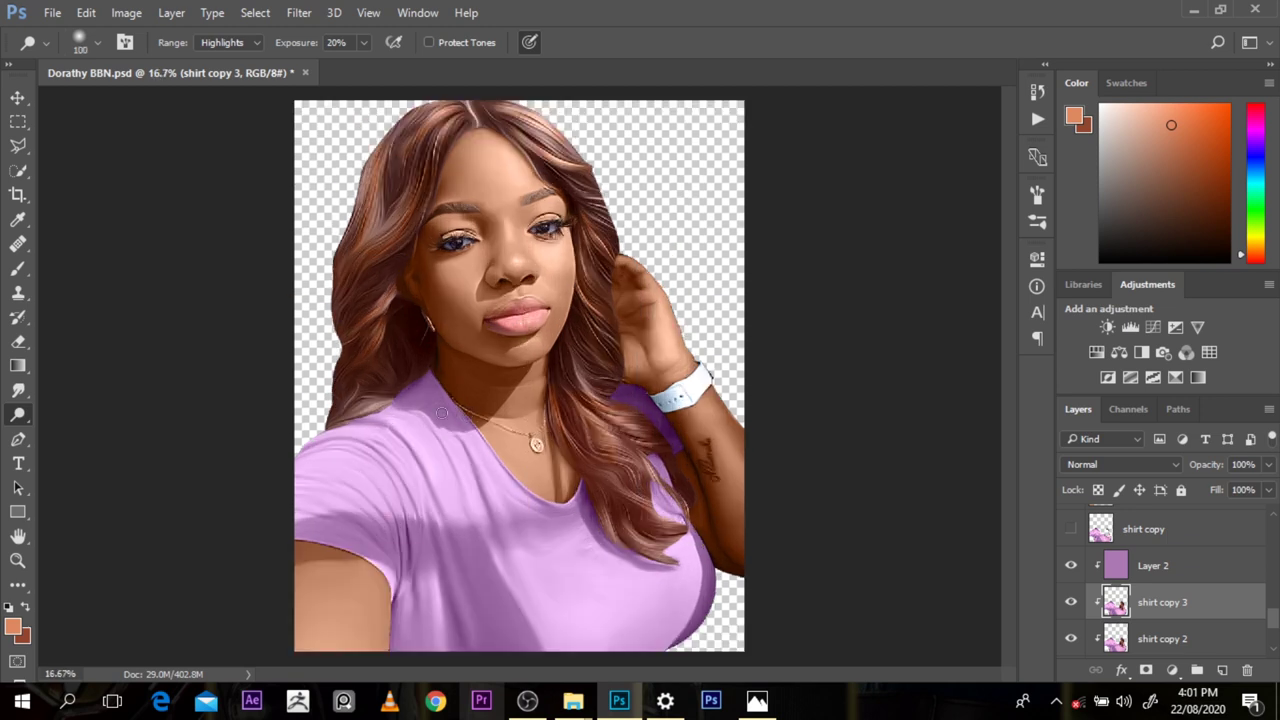
left_click_drag(433, 418, 473, 513)
left_click_drag(461, 437, 496, 518)
left_click_drag(358, 447, 411, 517)
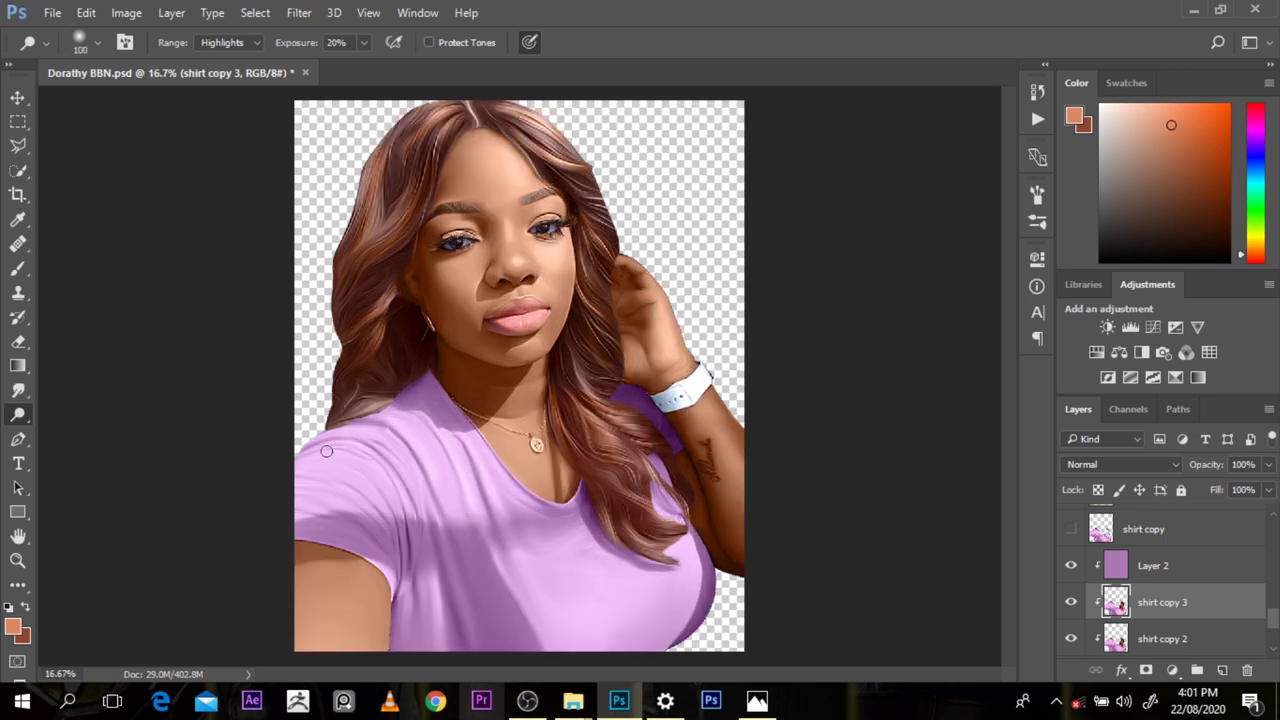
mouse_move(326, 451)
left_mouse_down()
mouse_move(297, 470)
mouse_move(300, 459)
left_mouse_up()
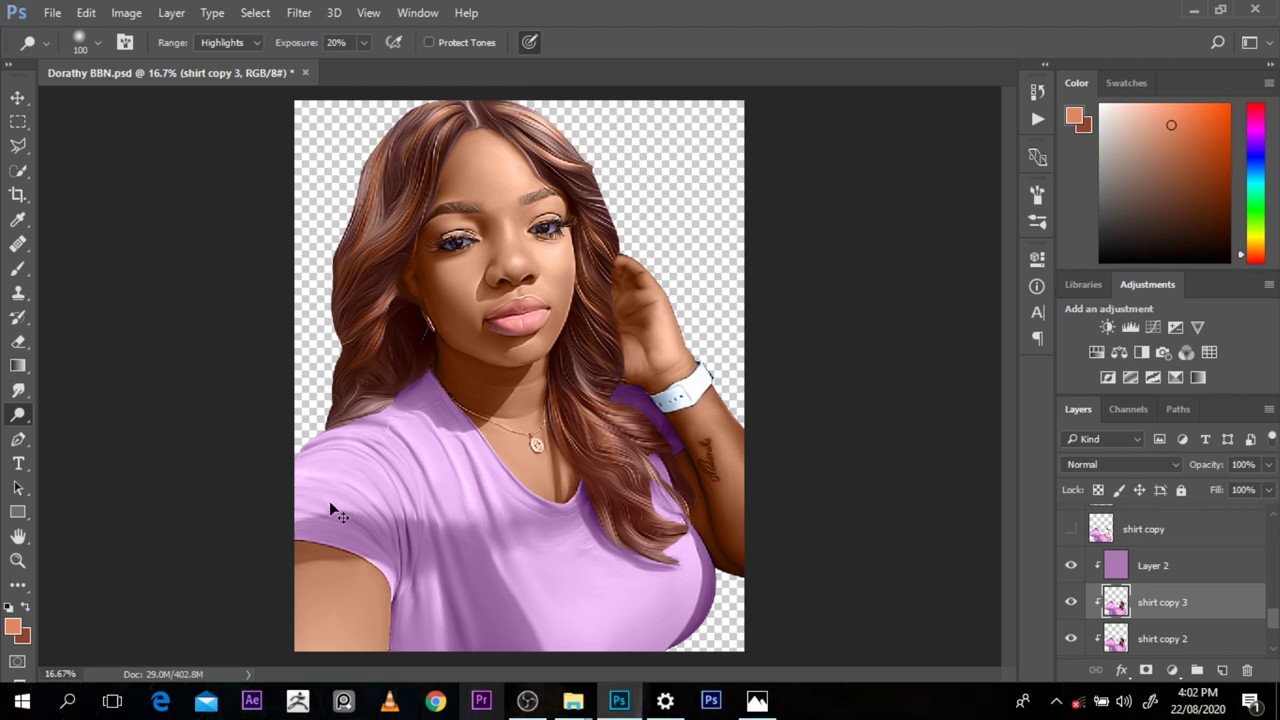
Step: Inspect the dodged shirt and the whole portrait at several zoom levels
key("bracketleft")
left_click(504, 371, "ctrl+alt")
left_click(506, 371, "ctrl+alt")
left_click(508, 371, "ctrl+alt")
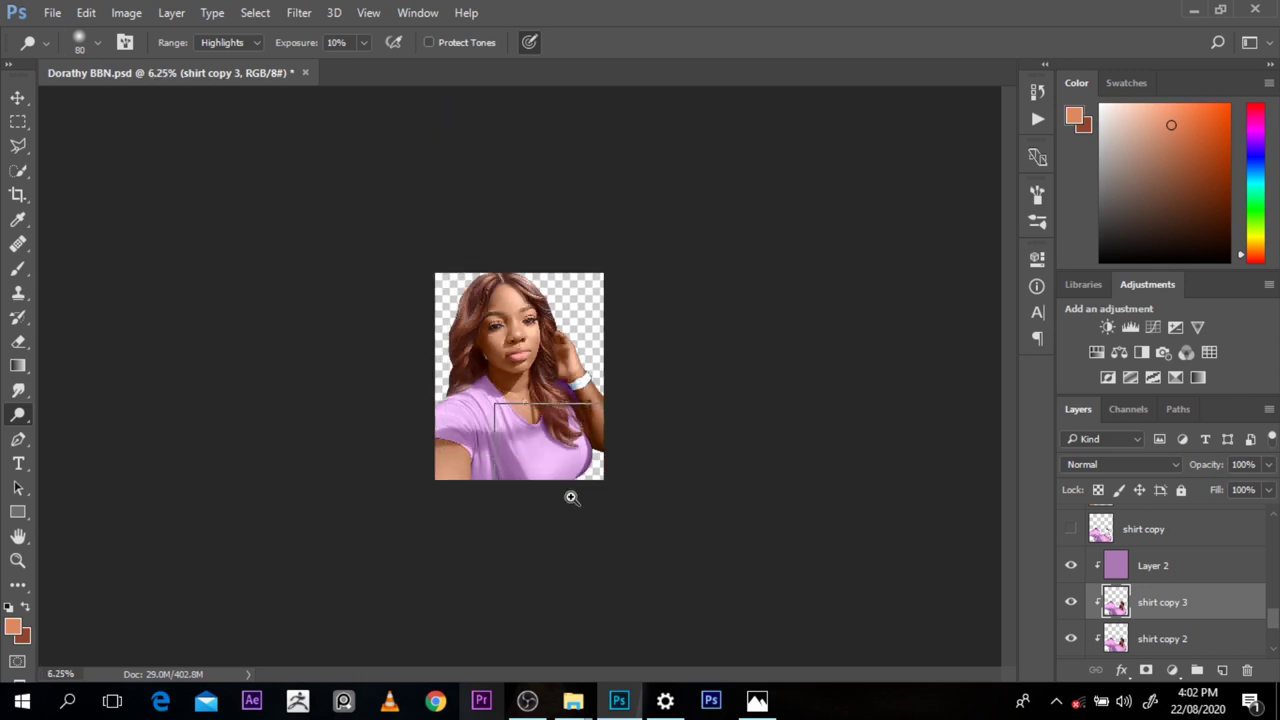
key("ctrl+plus")
key("ctrl+plus")
key("ctrl+plus")
key("ctrl+plus")
key("bracketright")
key("bracketright")
key("bracketright")
key("bracketright")
key("bracketright")
key("bracketright")
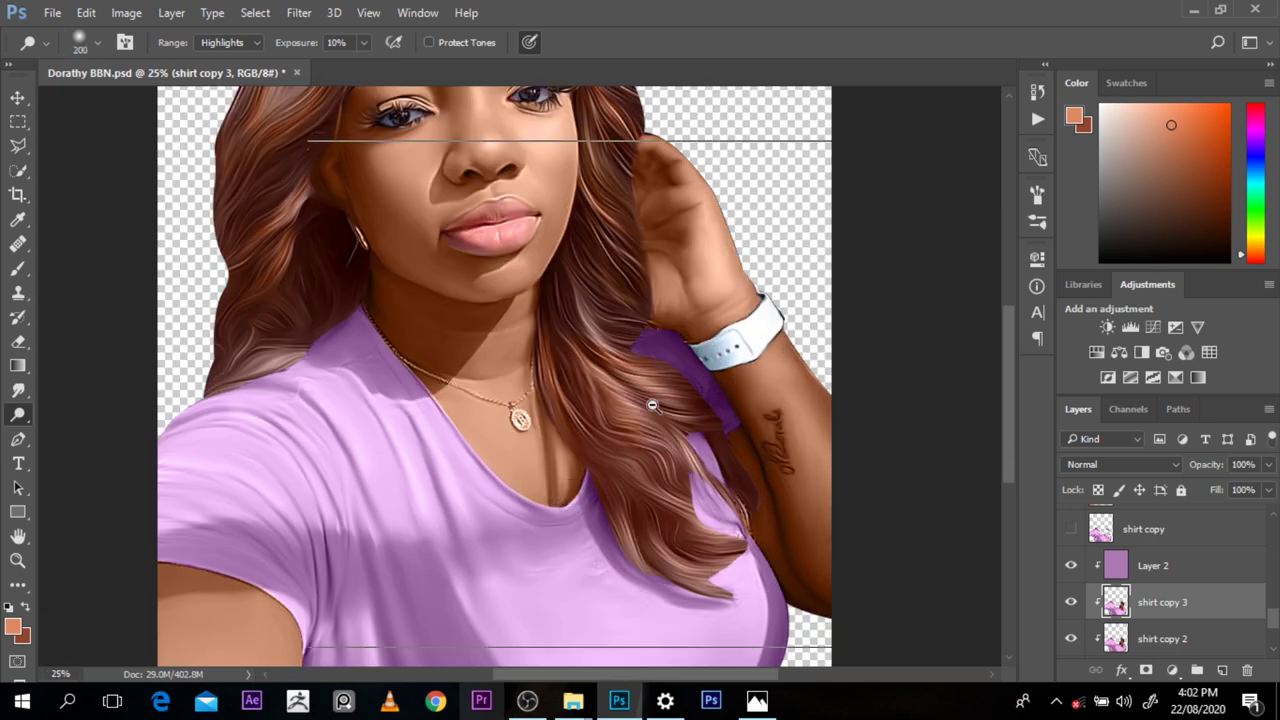
key("ctrl+minus")
key("ctrl+minus")
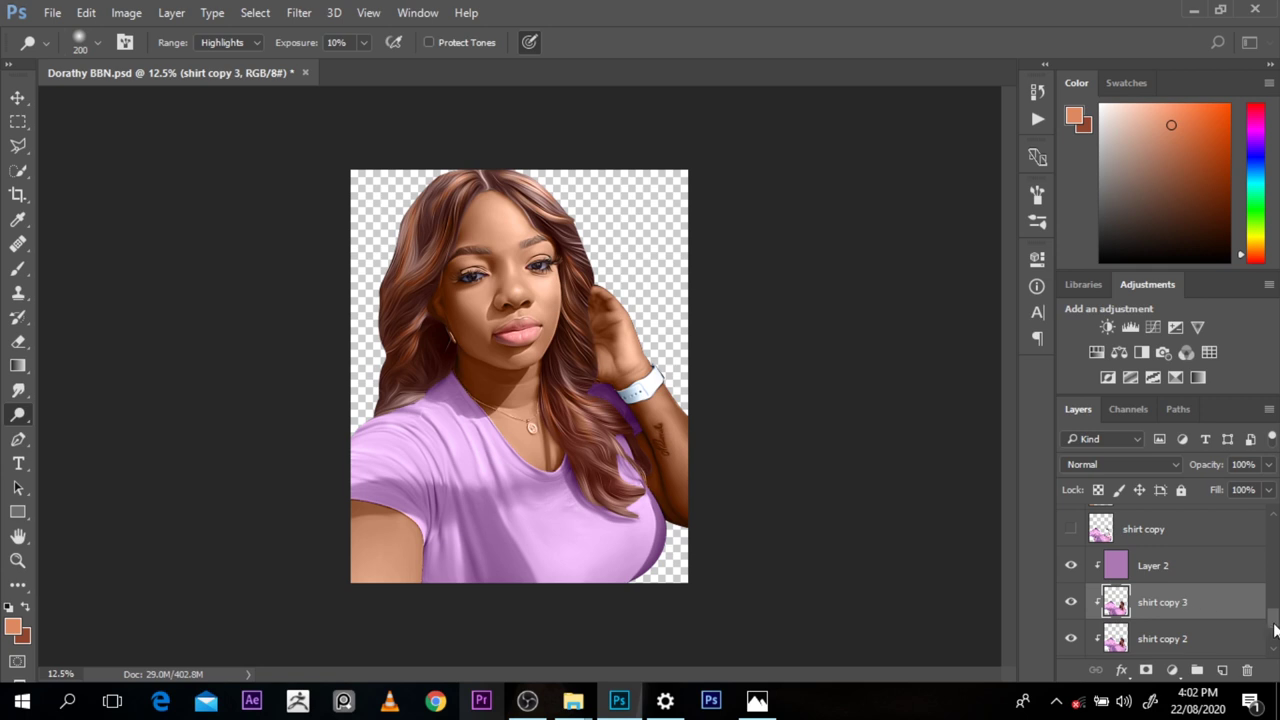
Step: Stamp all visible layers into a new merged layer directly above the lips col layer
left_click_drag(1274, 622, 1272, 528)
left_click(1210, 561)
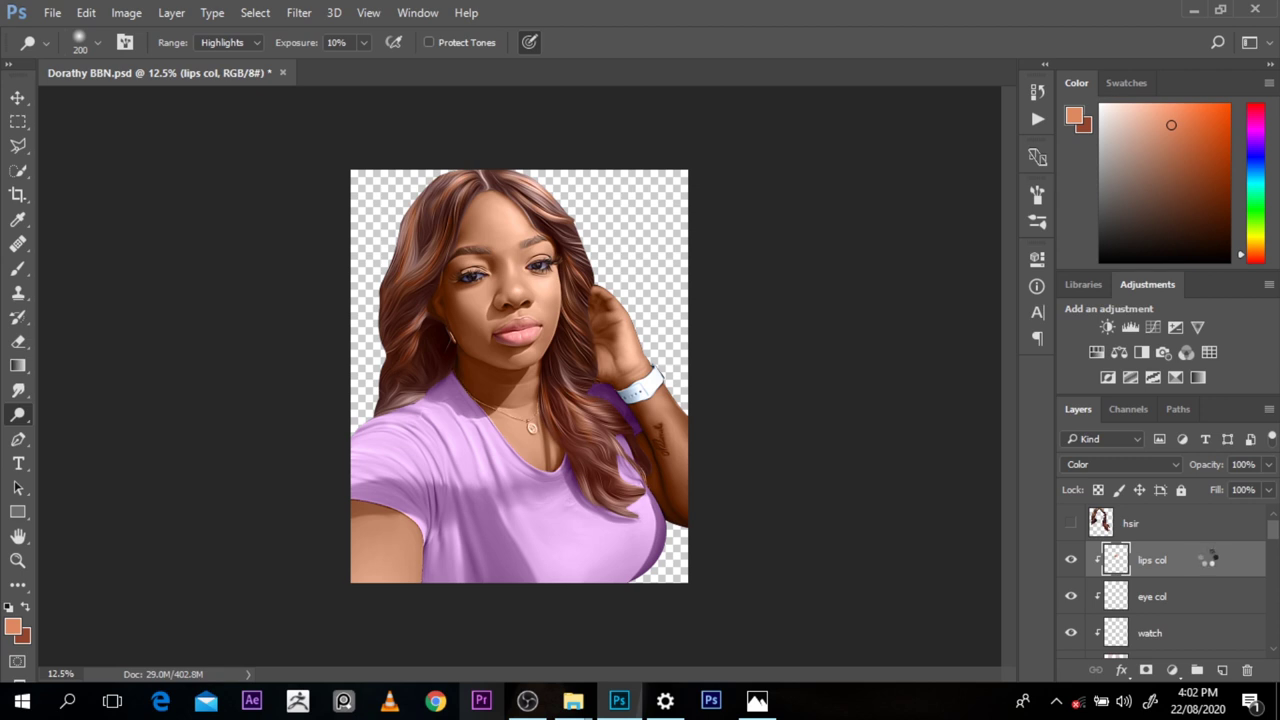
key("ctrl+shift+alt+e")
Step: Group the layers from lips col down to shirt and hide the group
left_click(1193, 604)
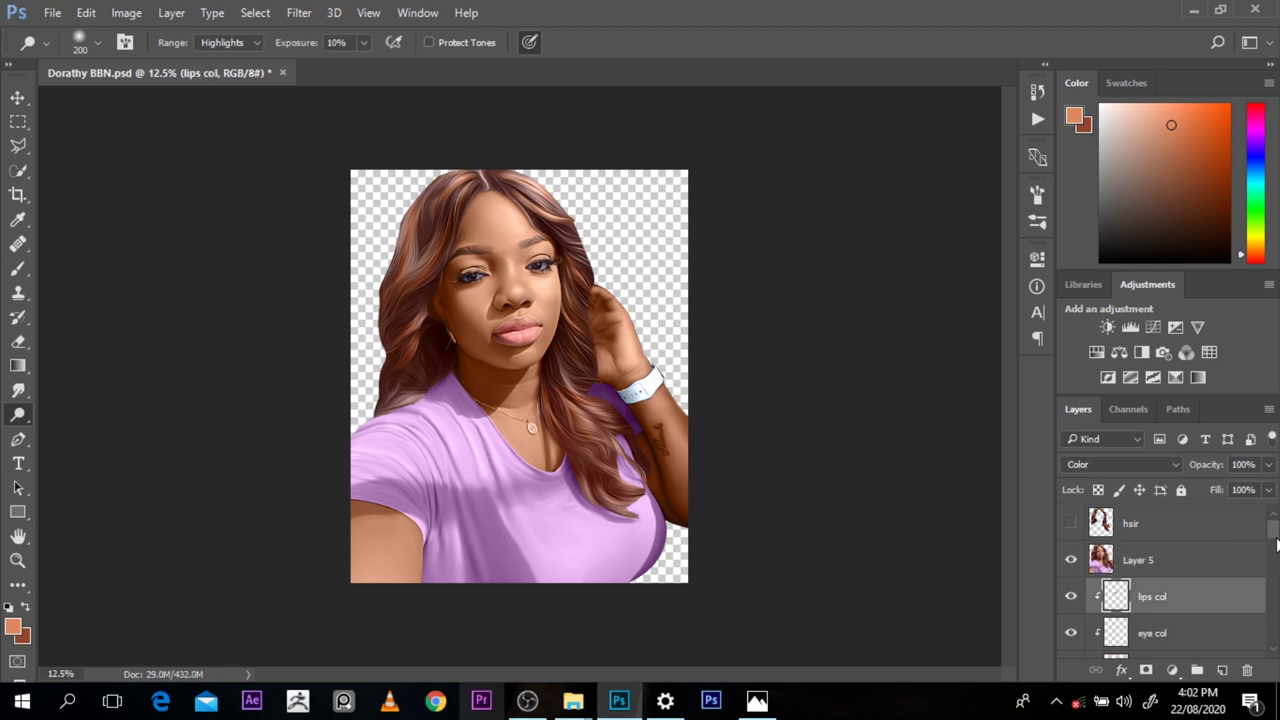
left_click_drag(1273, 540, 1275, 640)
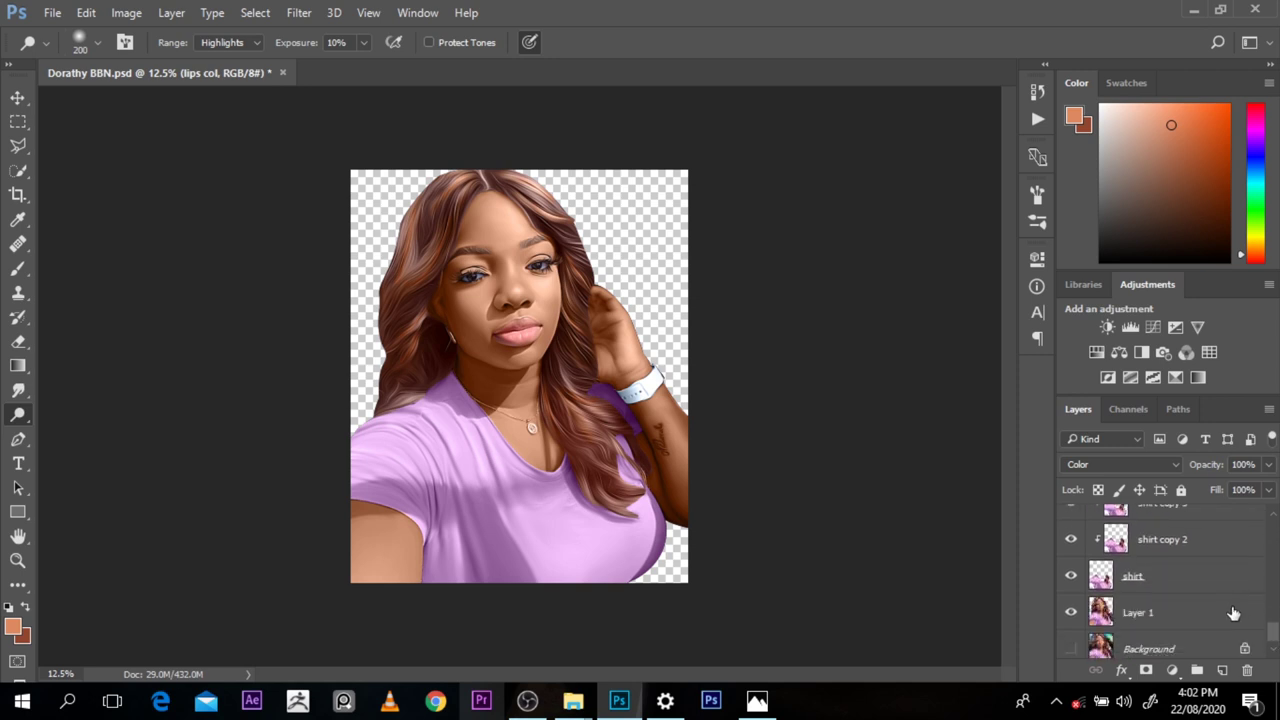
left_click(1200, 577, "shift")
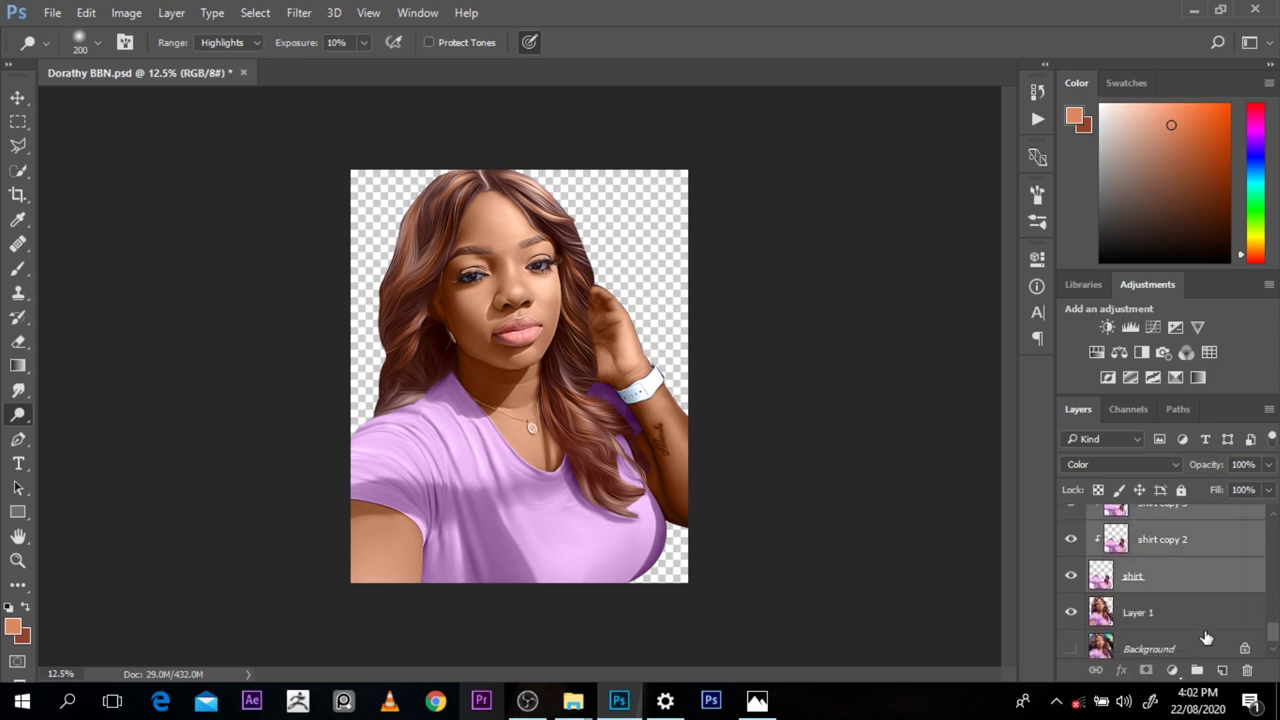
left_click(1198, 670)
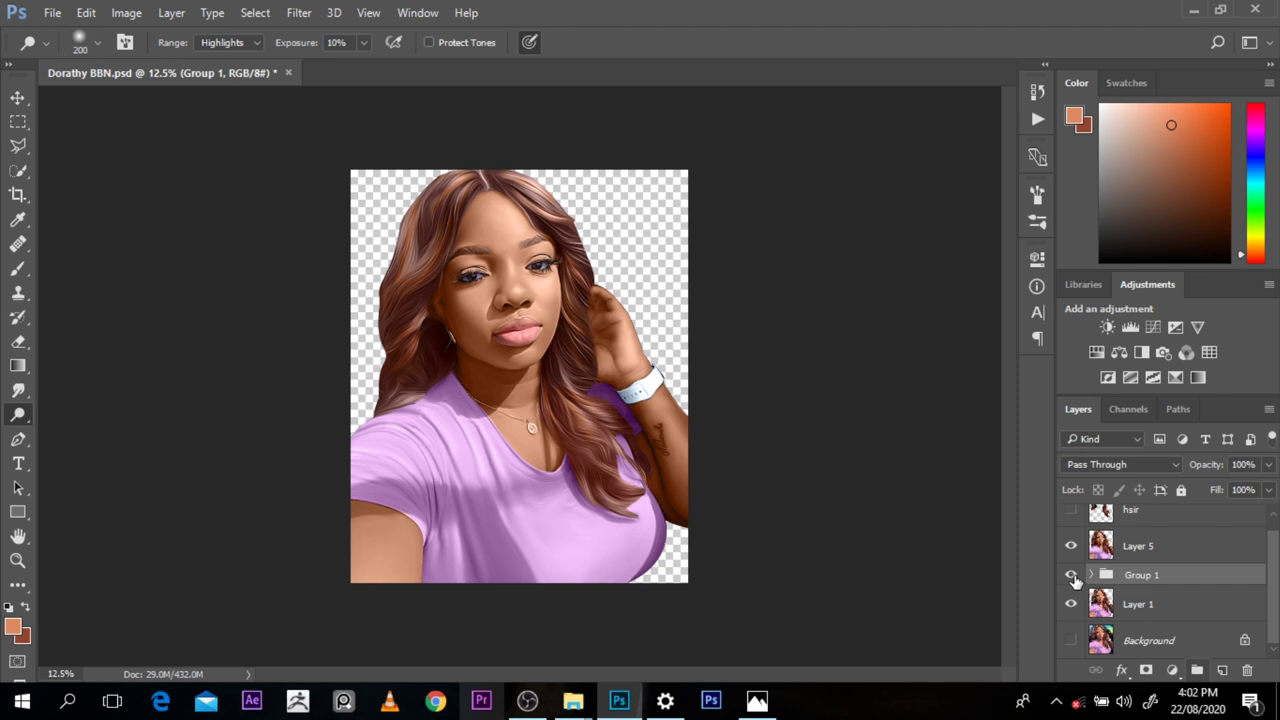
left_click(1071, 575)
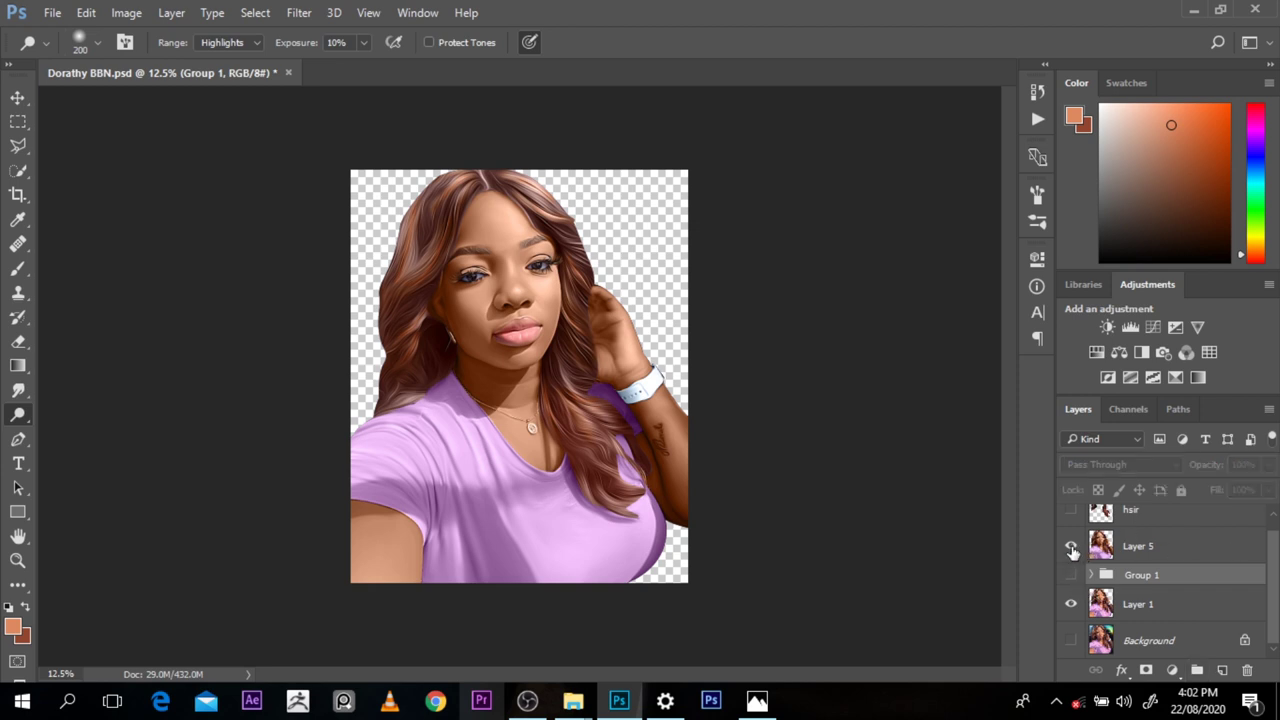
Step: Toggle the visibility of the merged Layer 5 to compare the painting with the original photo
left_click(1071, 547)
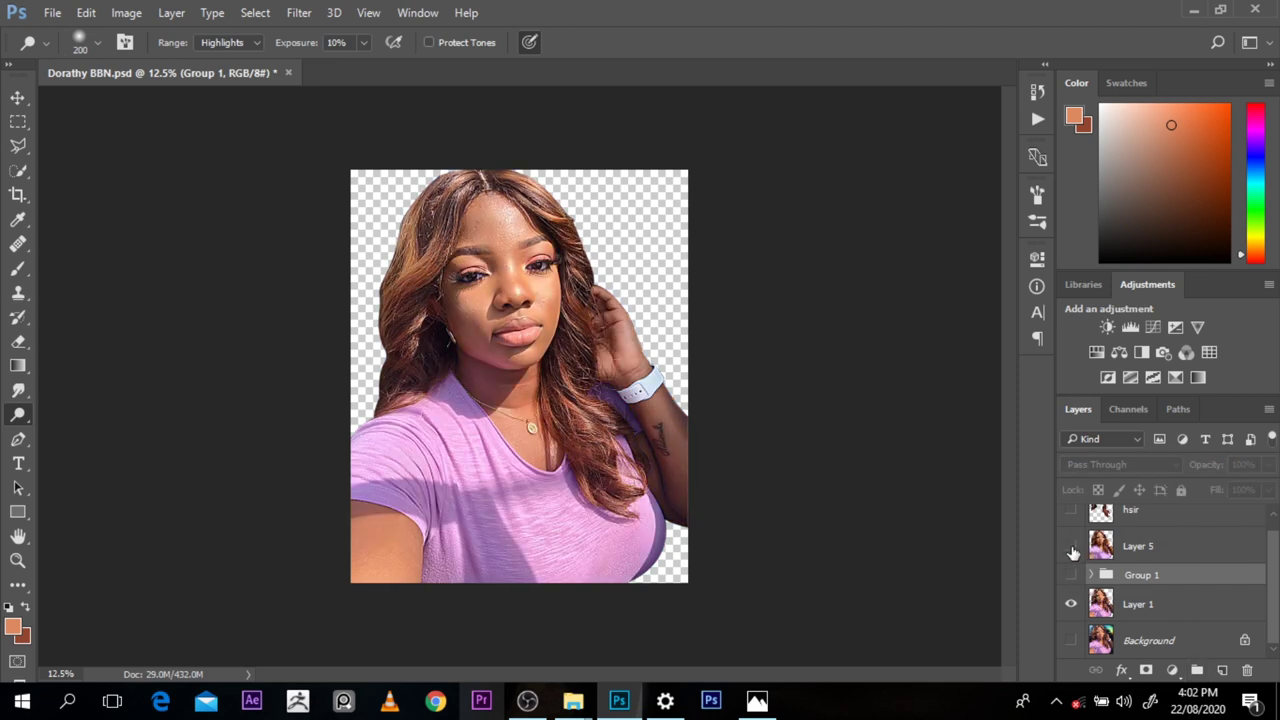
left_click(1071, 547)
left_click(1071, 547)
left_click(1071, 547)
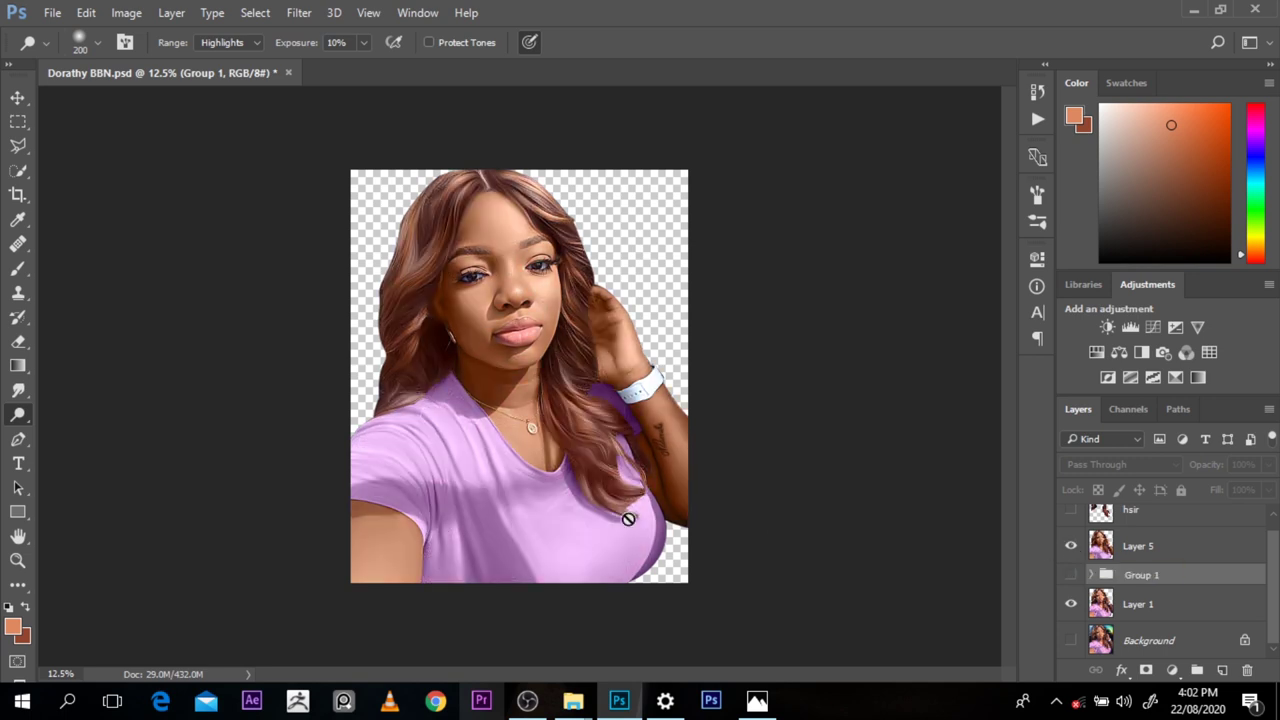
Step: Select the merged Layer 5 and open it in the Liquify filter
left_click(490, 371, "ctrl")
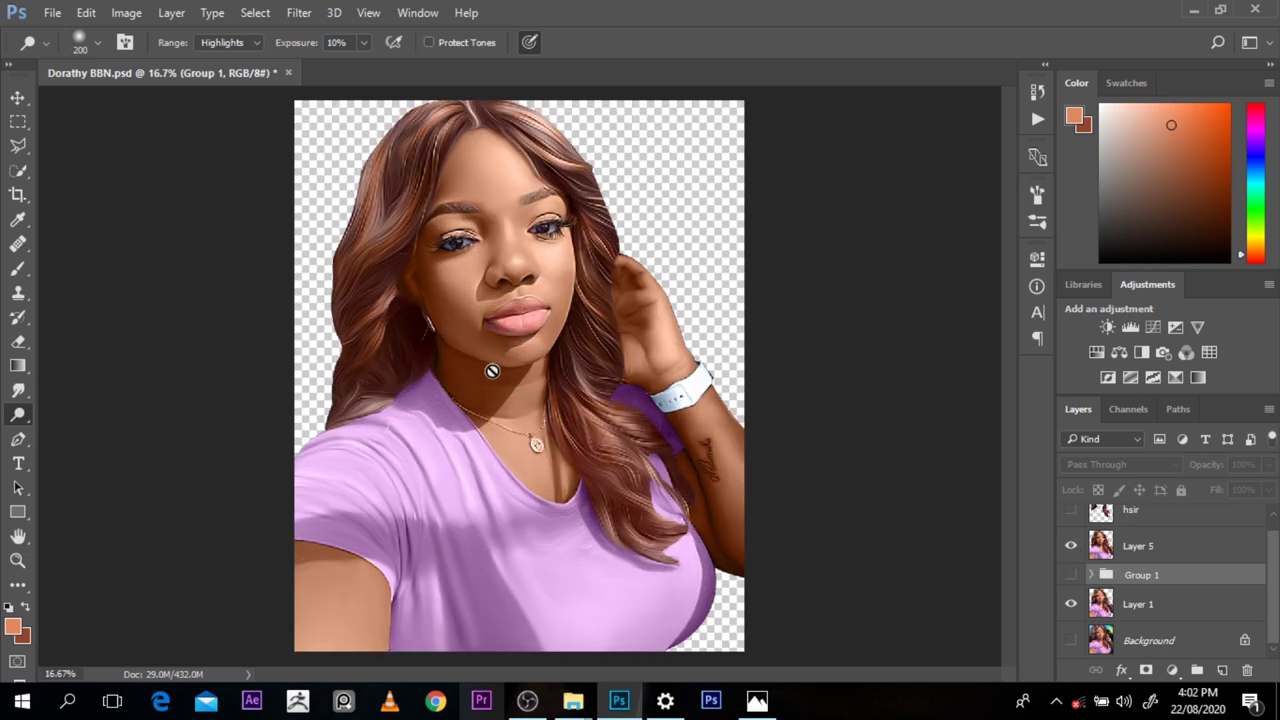
left_click(483, 291, "ctrl")
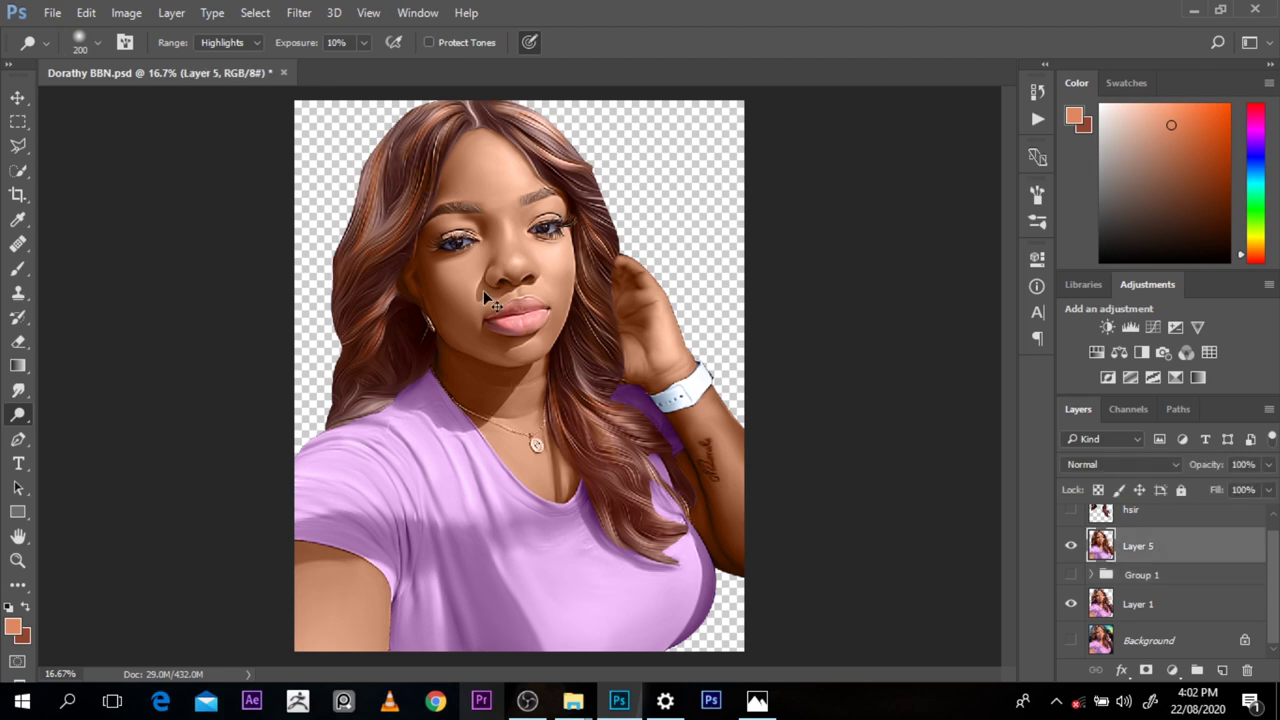
left_click(507, 252)
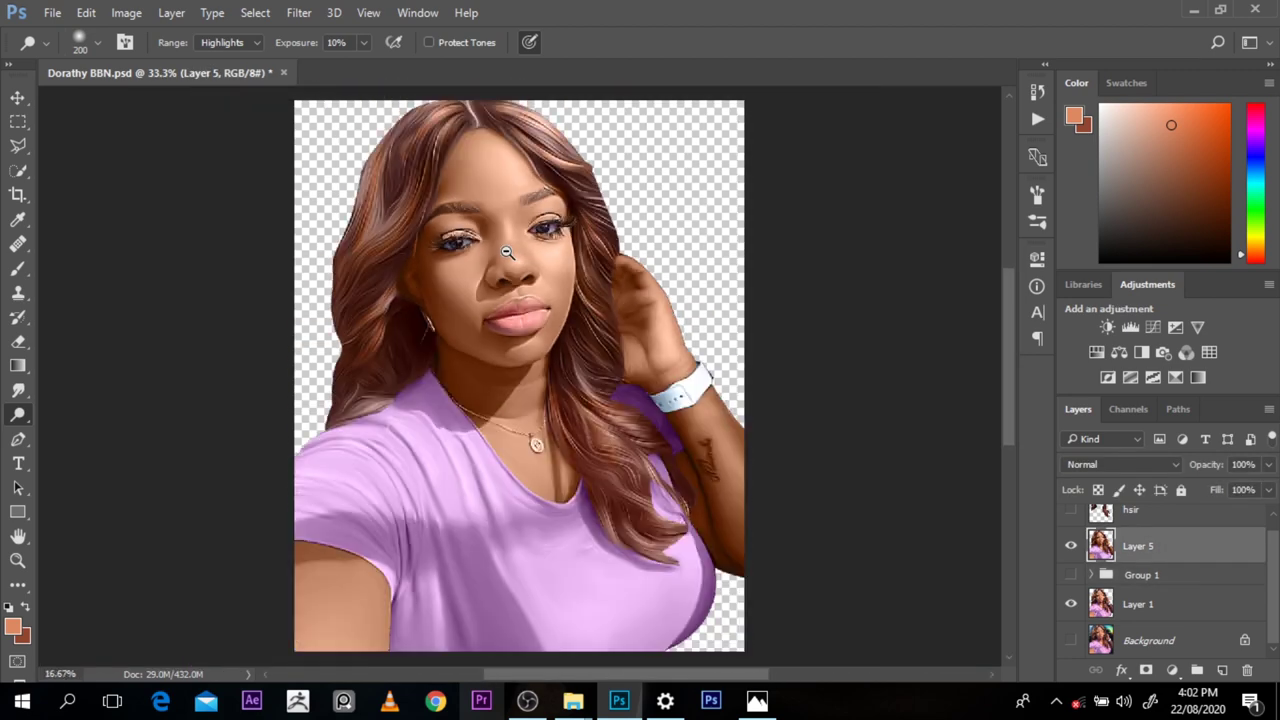
left_click(507, 252, "alt")
left_click(507, 252, "alt")
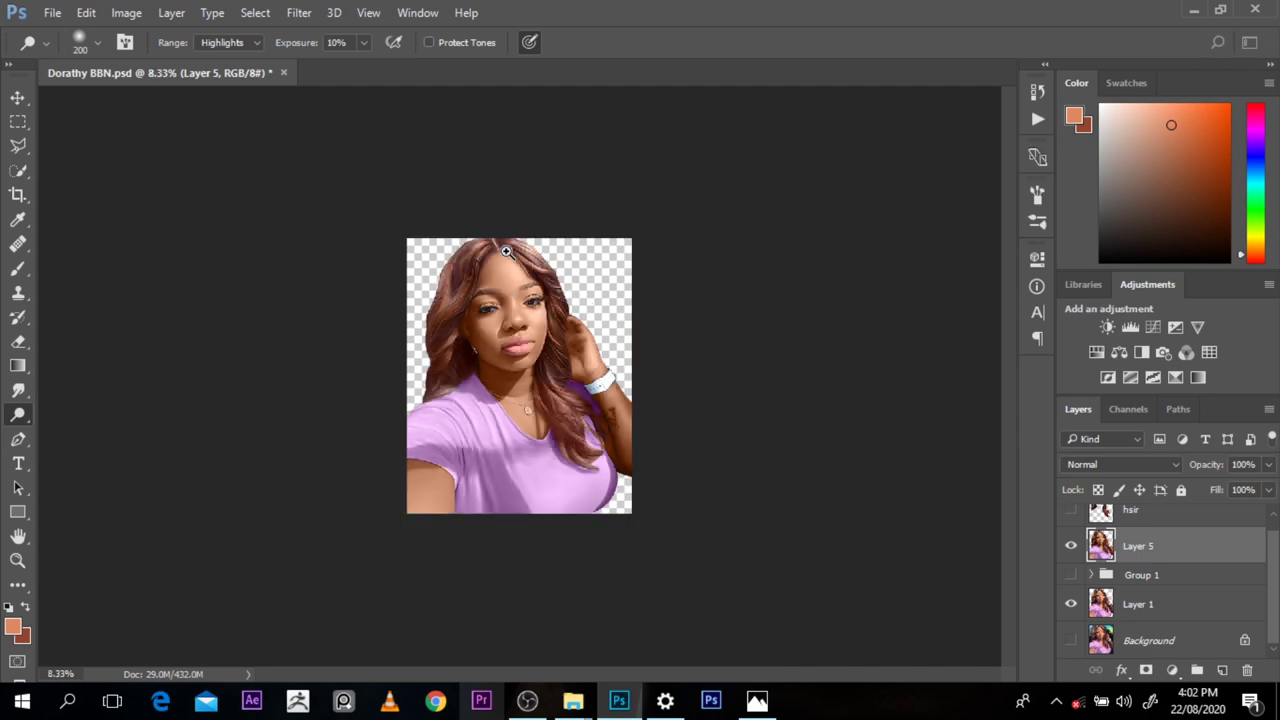
left_click(507, 252, "ctrl")
left_click(507, 252, "ctrl")
left_click(507, 252, "ctrl")
left_click(507, 252, "ctrl")
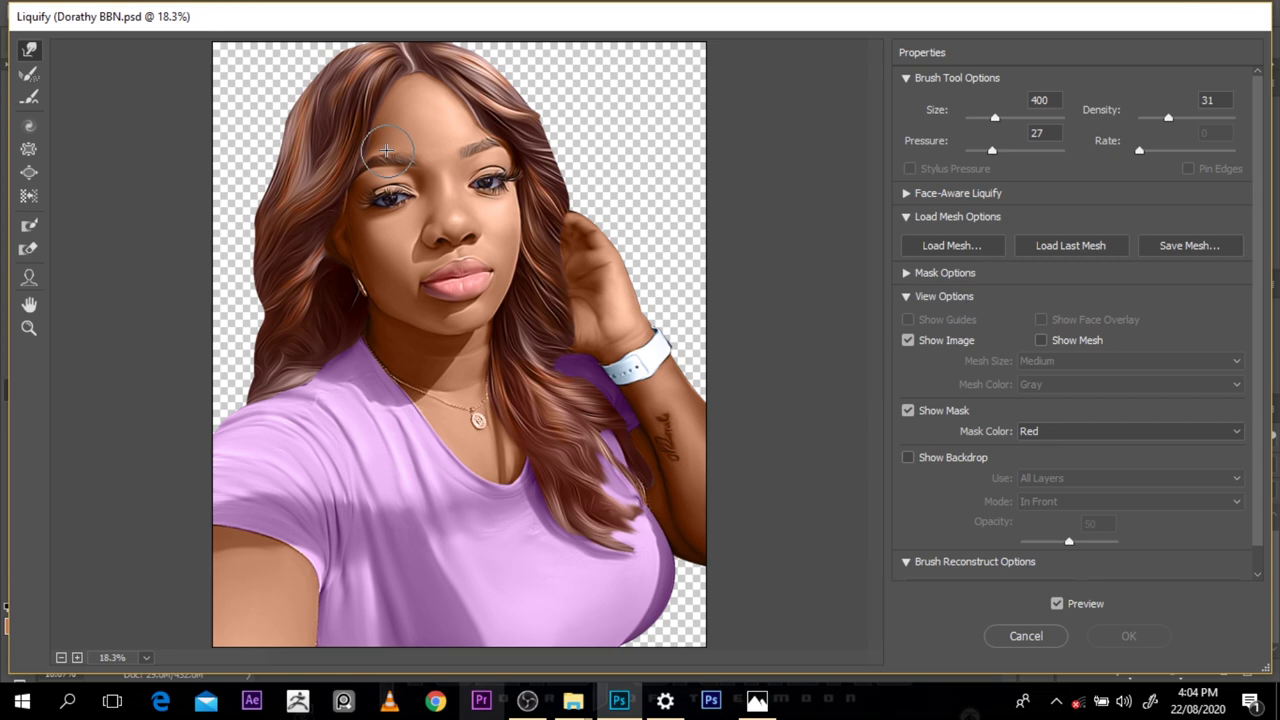
Step: Push the corner of the lips on the shaded side of the face inward with the Forward Warp tool at brush size 300
key("bracketright")
key("bracketright")
key("bracketleft")
left_click(416, 186, "ctrl")
left_click(416, 186, "ctrl")
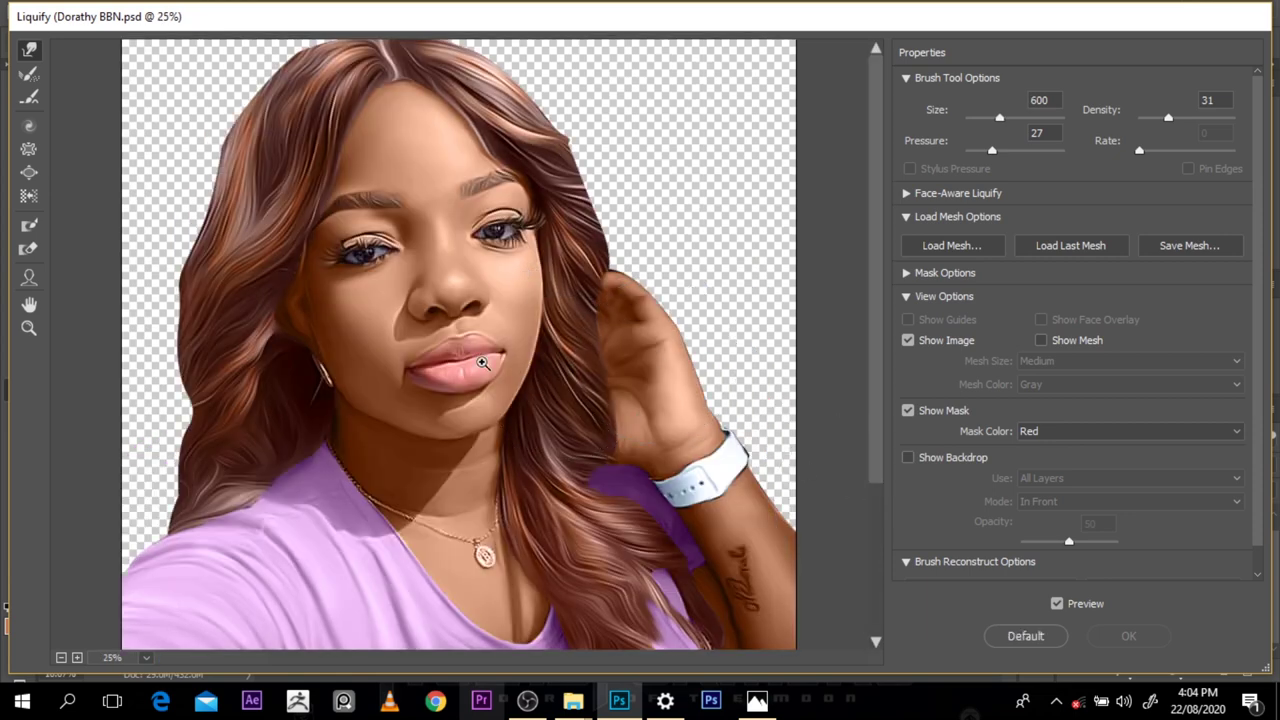
key("bracketleft")
key("bracketleft")
key("bracketleft")
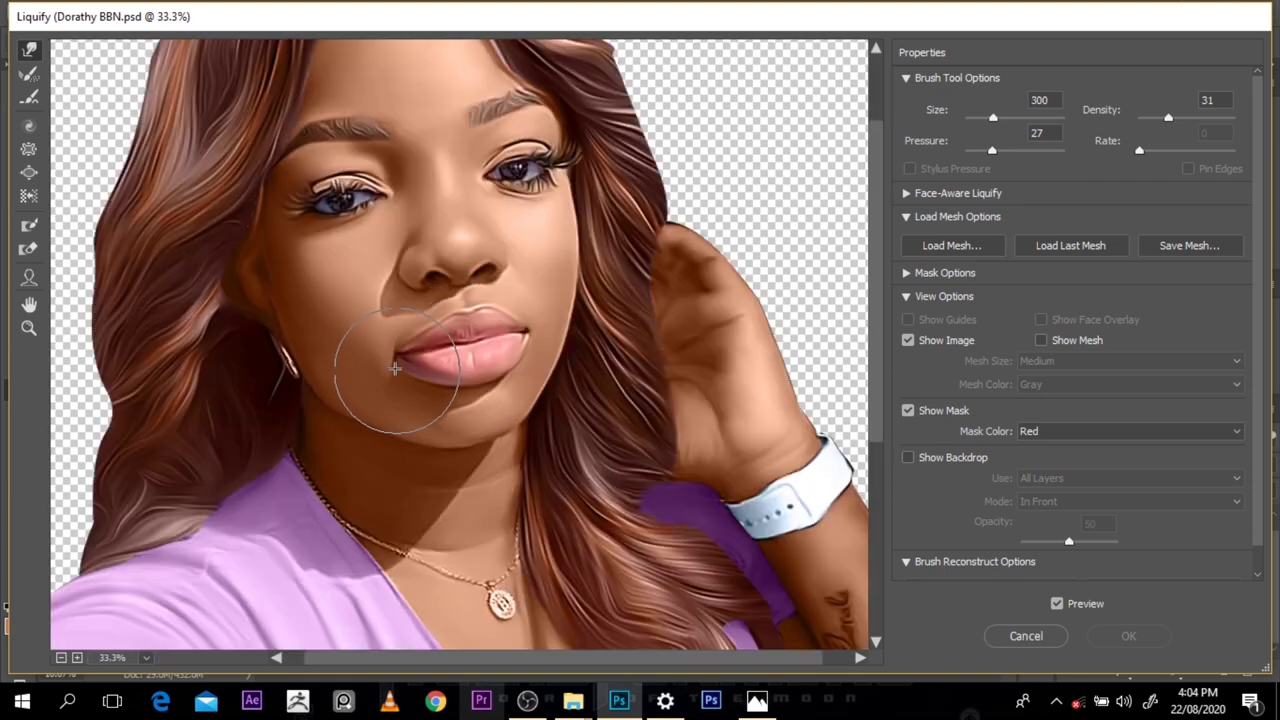
left_click_drag(398, 374, 416, 362)
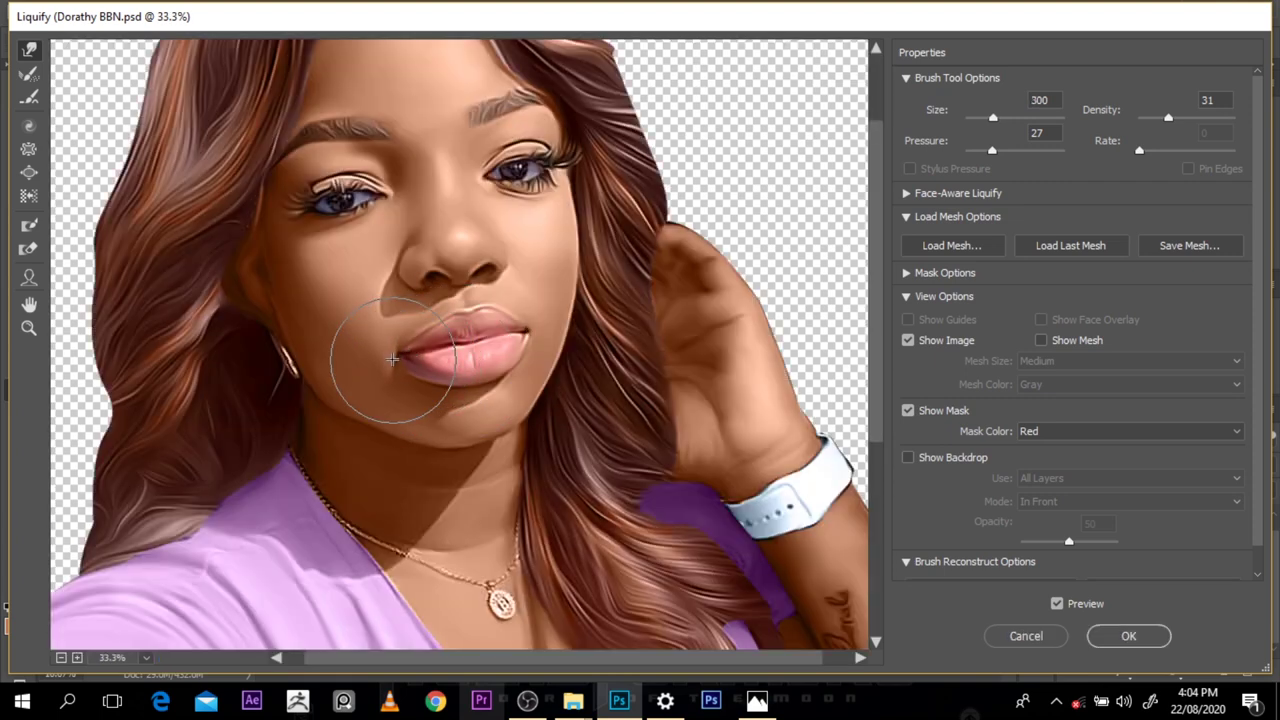
Step: Push the outer hair outline beside the shaded cheek inward with the warp brush enlarged to 1000
left_click(346, 331, "alt")
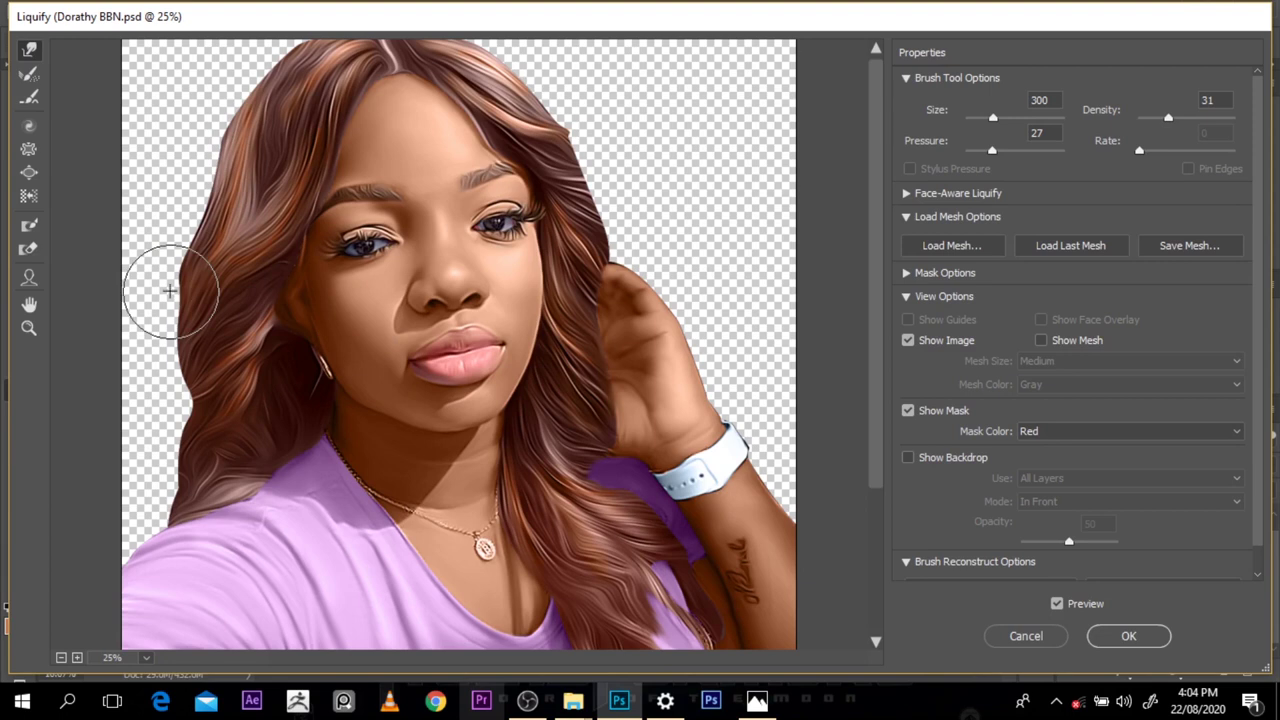
key("bracketright")
key("bracketright")
key("bracketright")
key("bracketright")
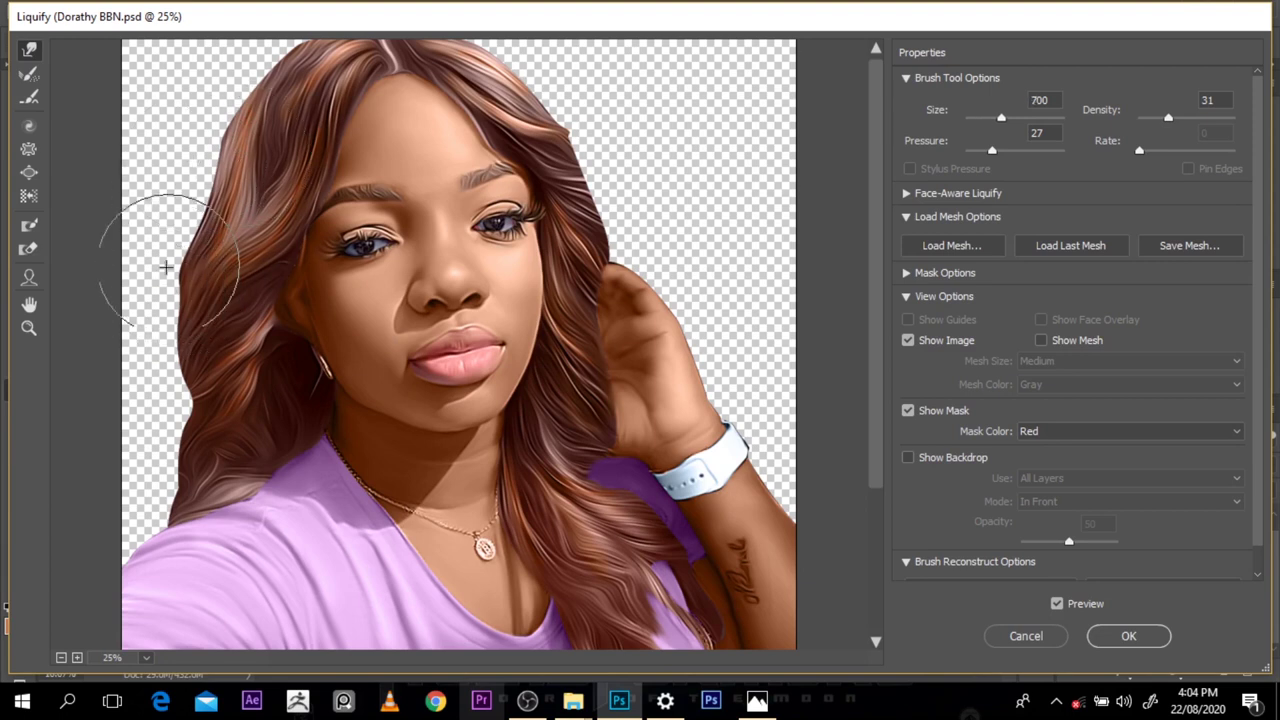
key("bracketright")
key("bracketright")
key("bracketright")
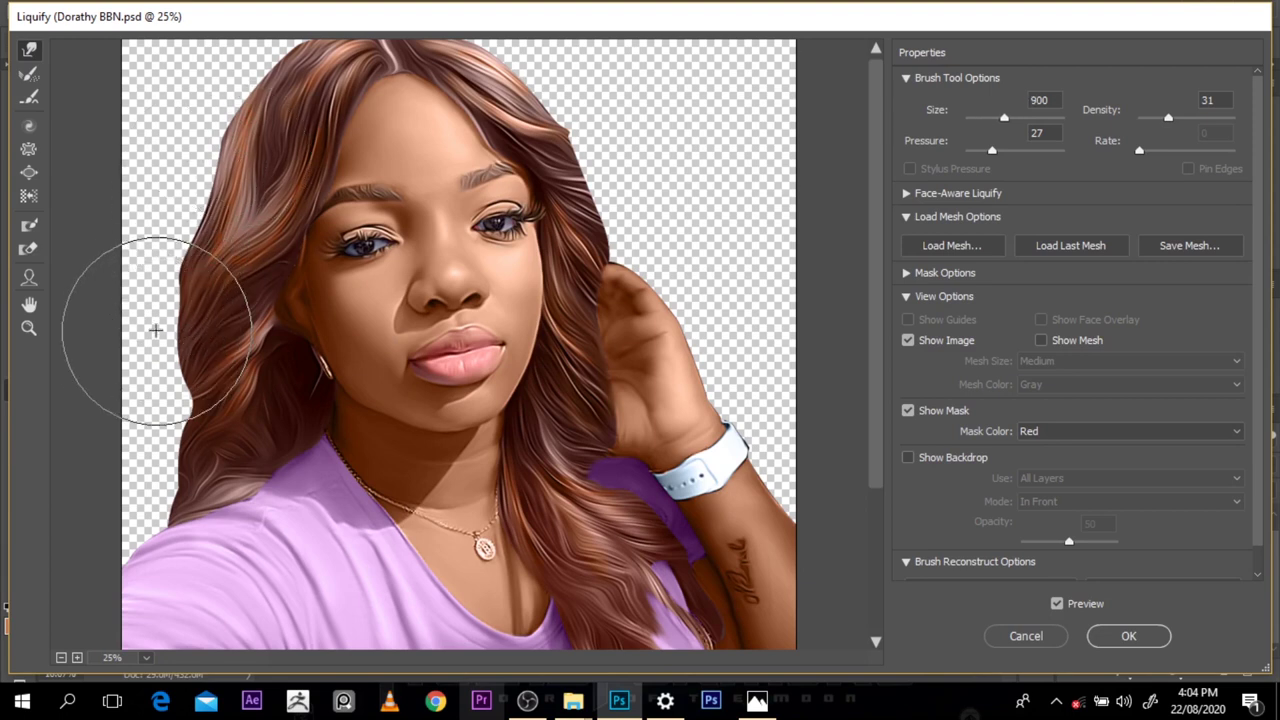
left_click_drag(134, 264, 164, 266)
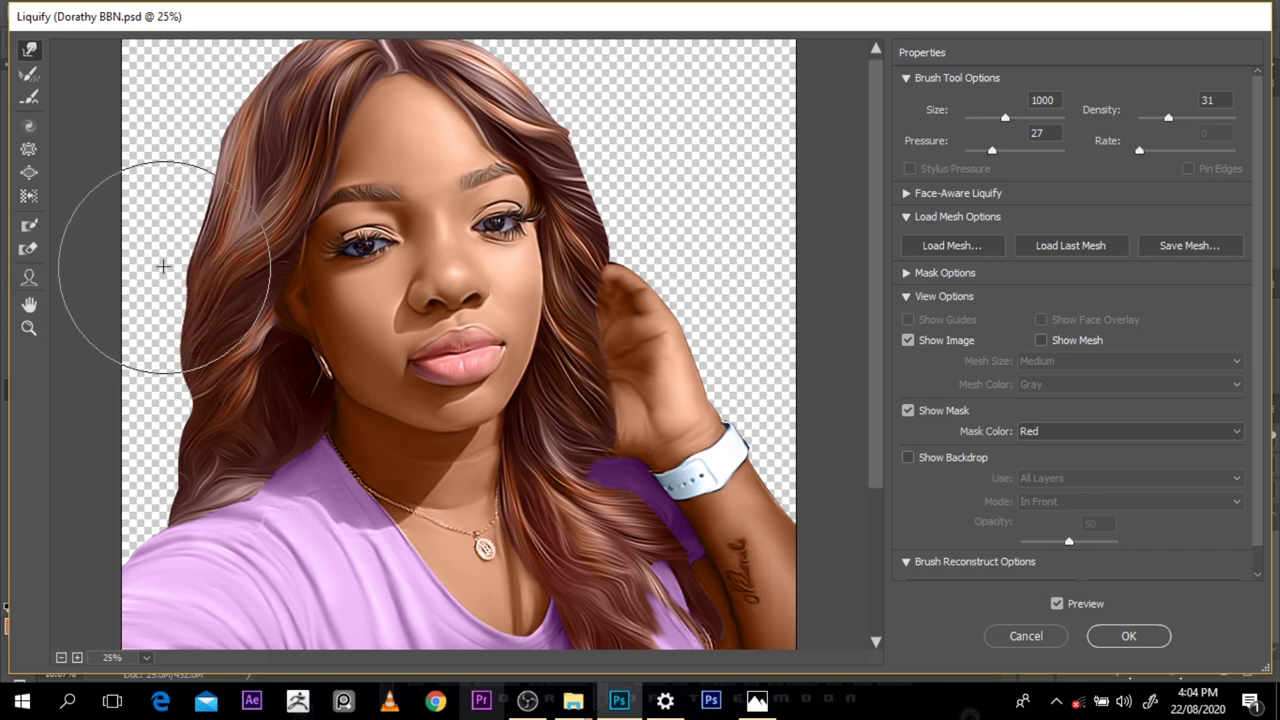
Step: Push the lower hair edge above the shoulder inward with the warp brush reduced to 600
key("bracketleft")
key("bracketleft")
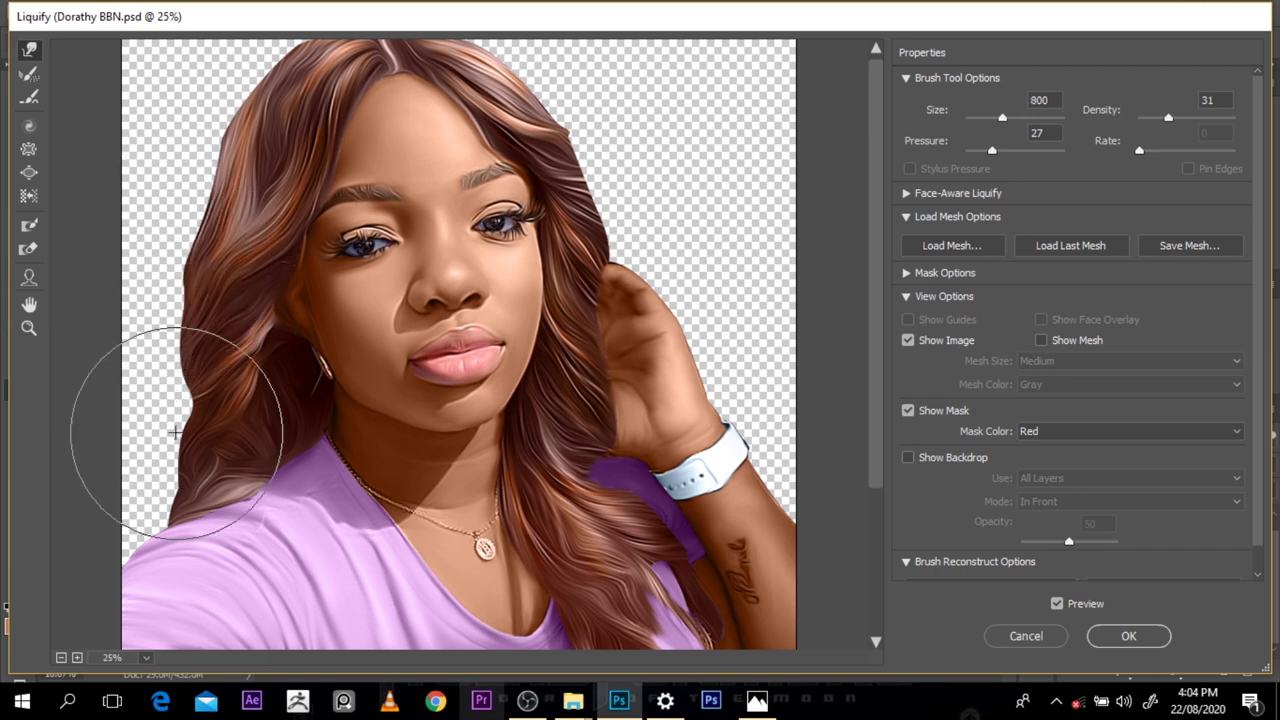
key("bracketleft")
key("bracketleft")
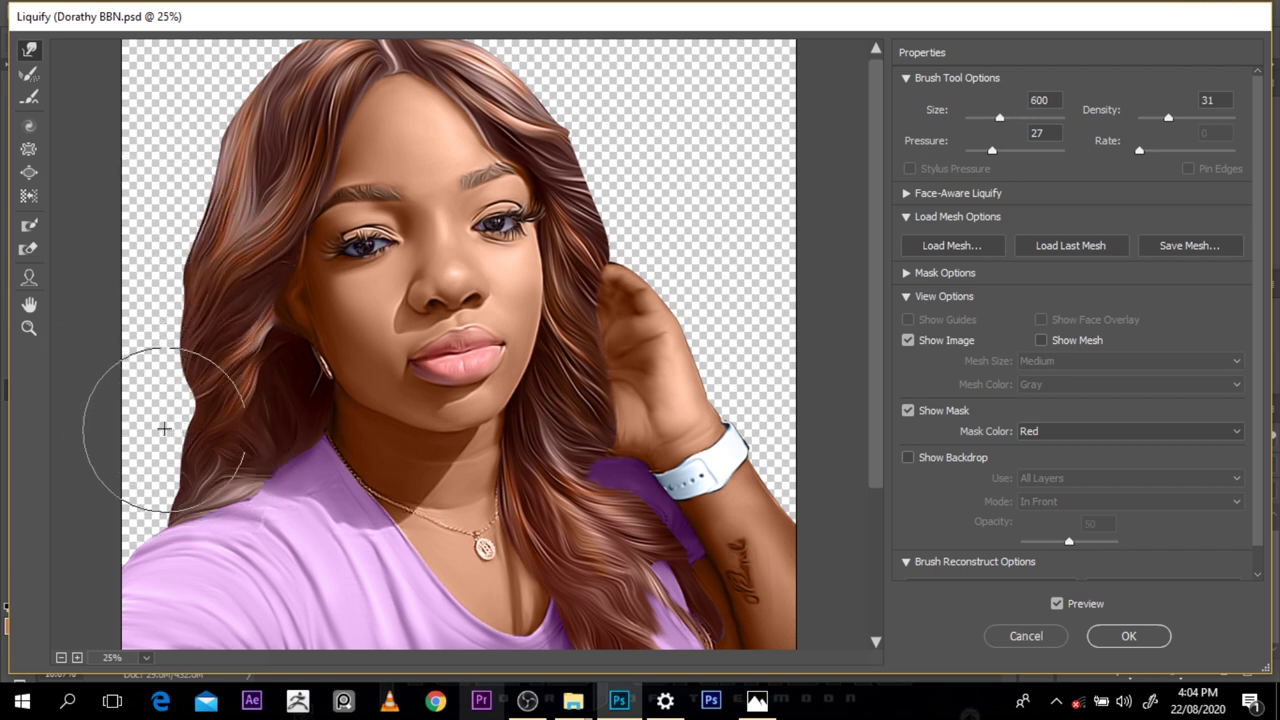
left_click_drag(174, 416, 223, 409)
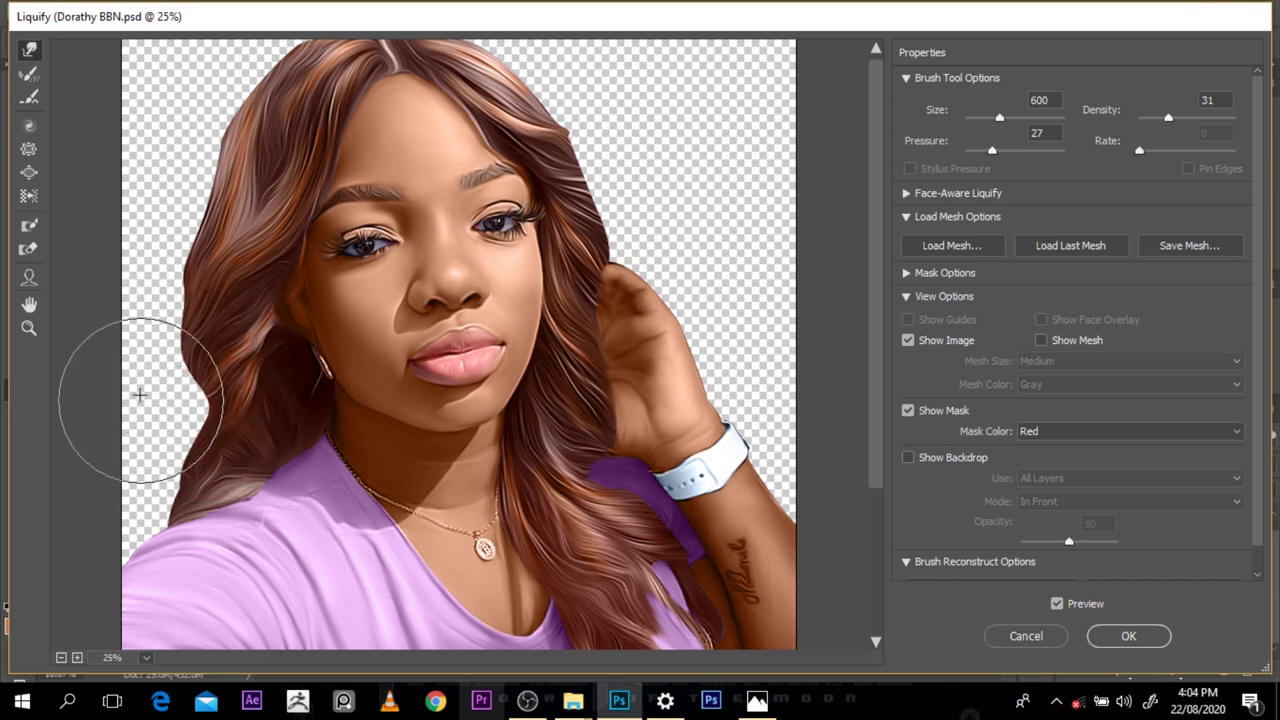
Step: Reshape the upper hair outline on the shaded side of the face with the 600 warp brush
mouse_move(156, 340)
left_mouse_down()
mouse_move(160, 380)
mouse_move(186, 312)
mouse_move(163, 334)
mouse_move(185, 280)
mouse_move(162, 268)
mouse_move(187, 248)
left_mouse_up()
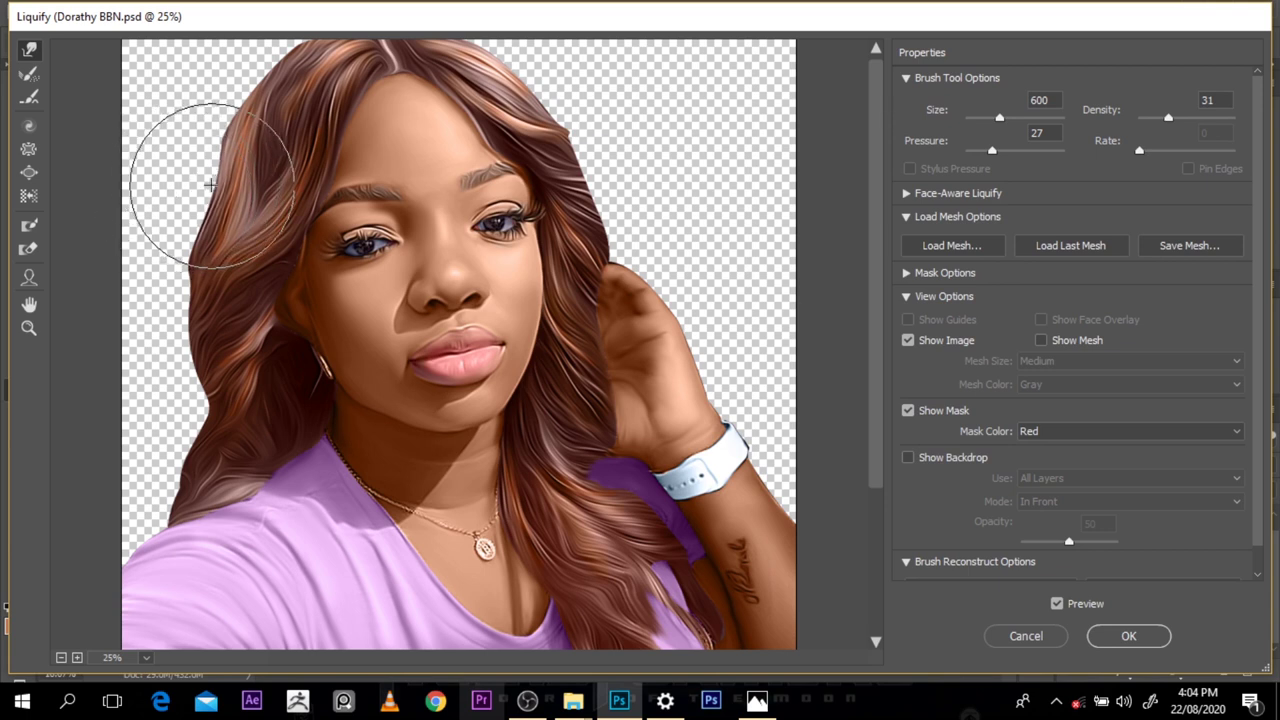
mouse_move(187, 123)
left_mouse_down()
mouse_move(222, 130)
mouse_move(186, 146)
mouse_move(231, 157)
mouse_move(192, 164)
mouse_move(229, 144)
left_mouse_up()
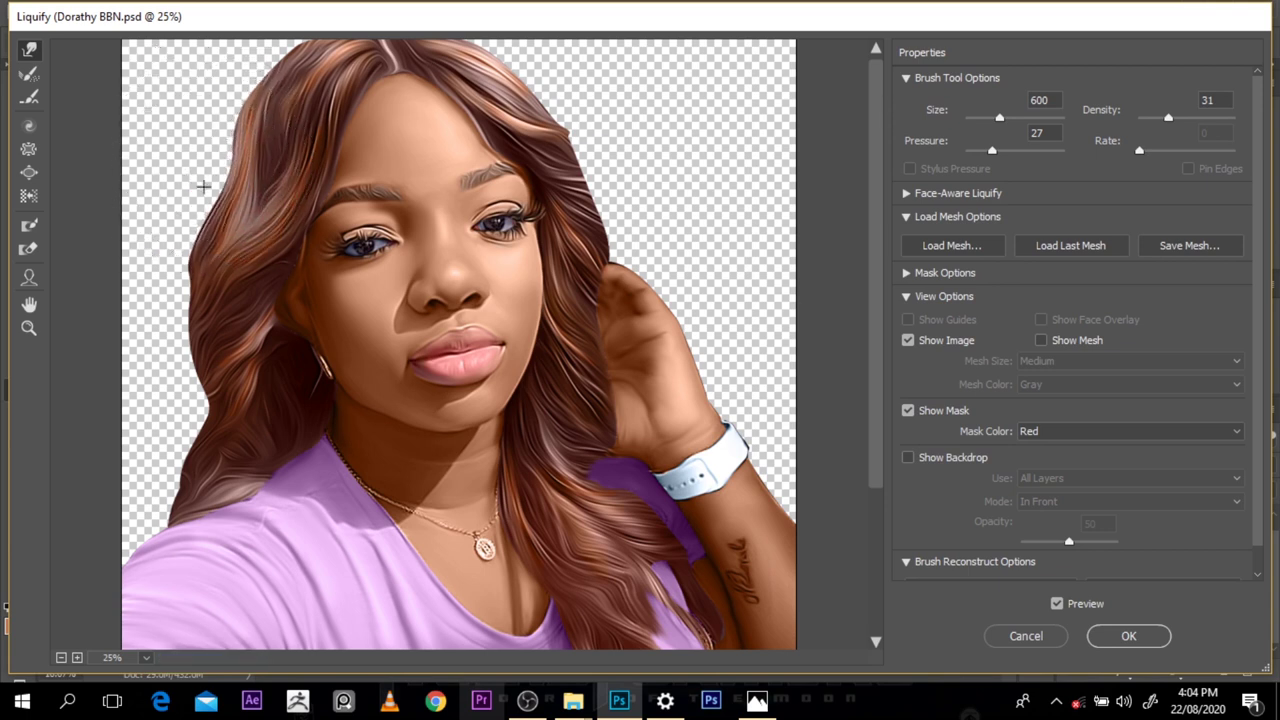
left_click_drag(157, 252, 204, 292)
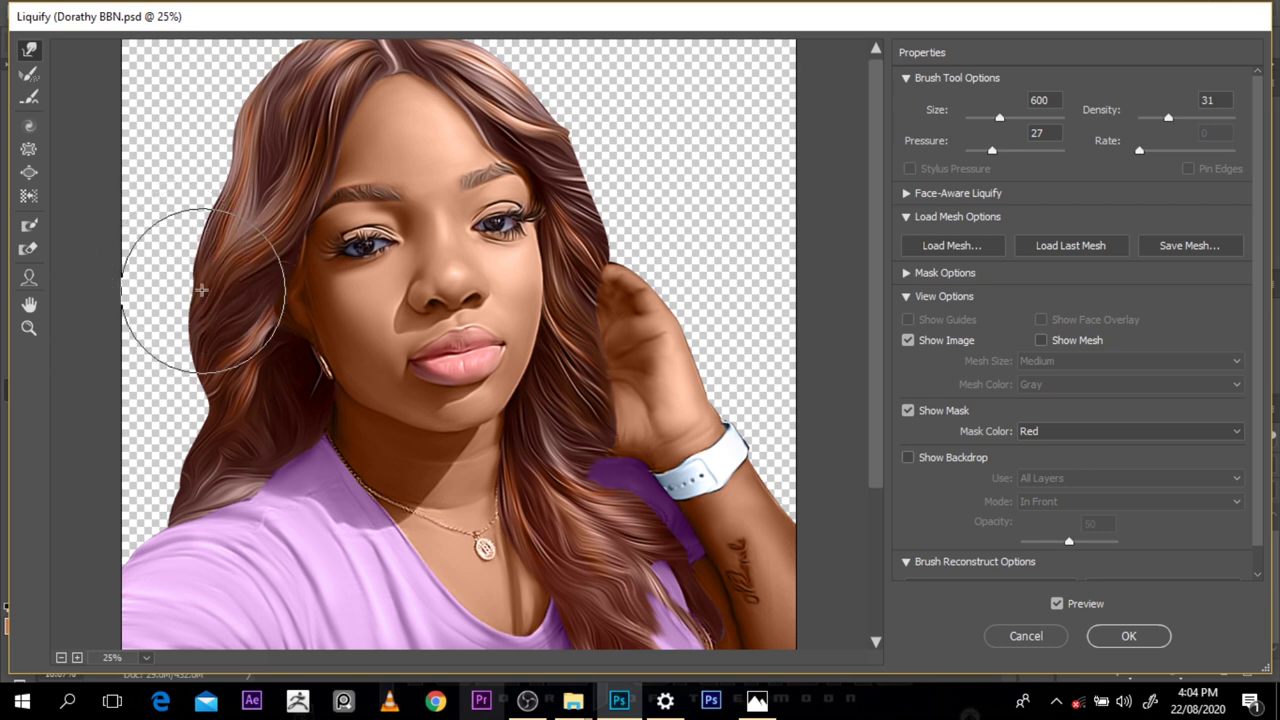
Step: Try to push the hair edge and fingers of the raised hand inward with a 600 warp brush, and undo the stroke
key("bracketleft")
key("bracketleft")
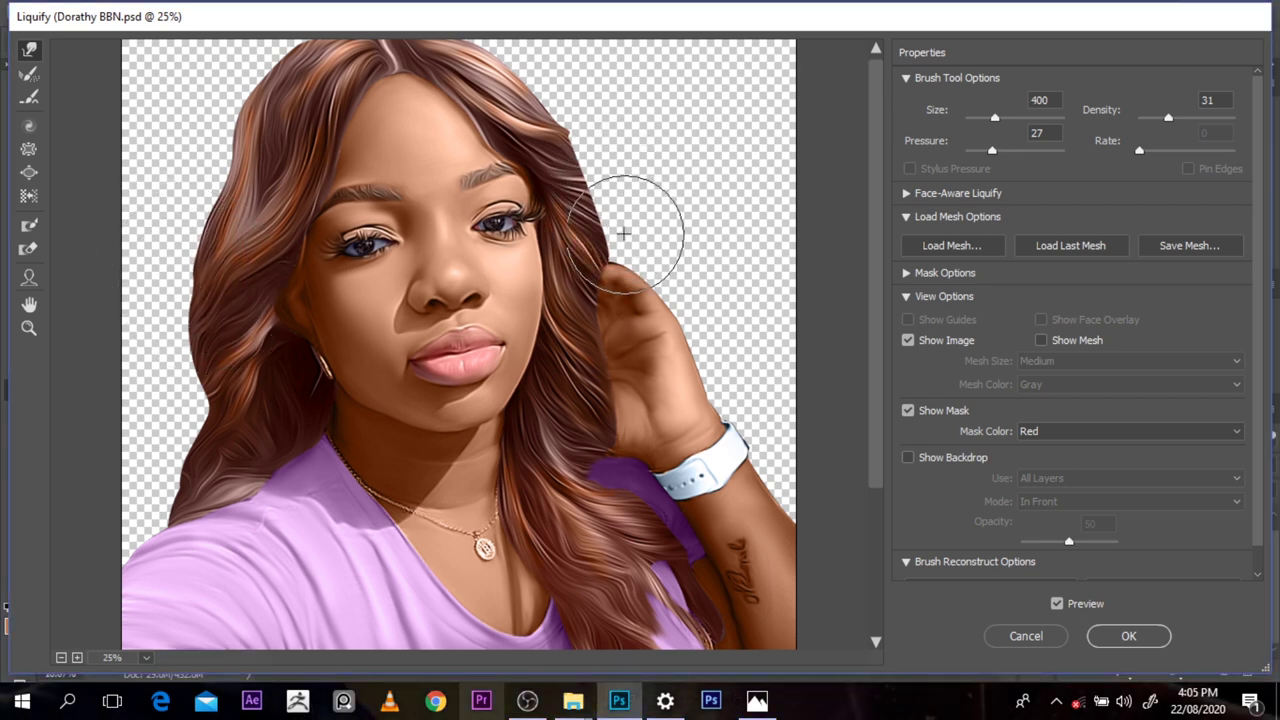
key("bracketleft")
key("bracketleft")
key("bracketleft")
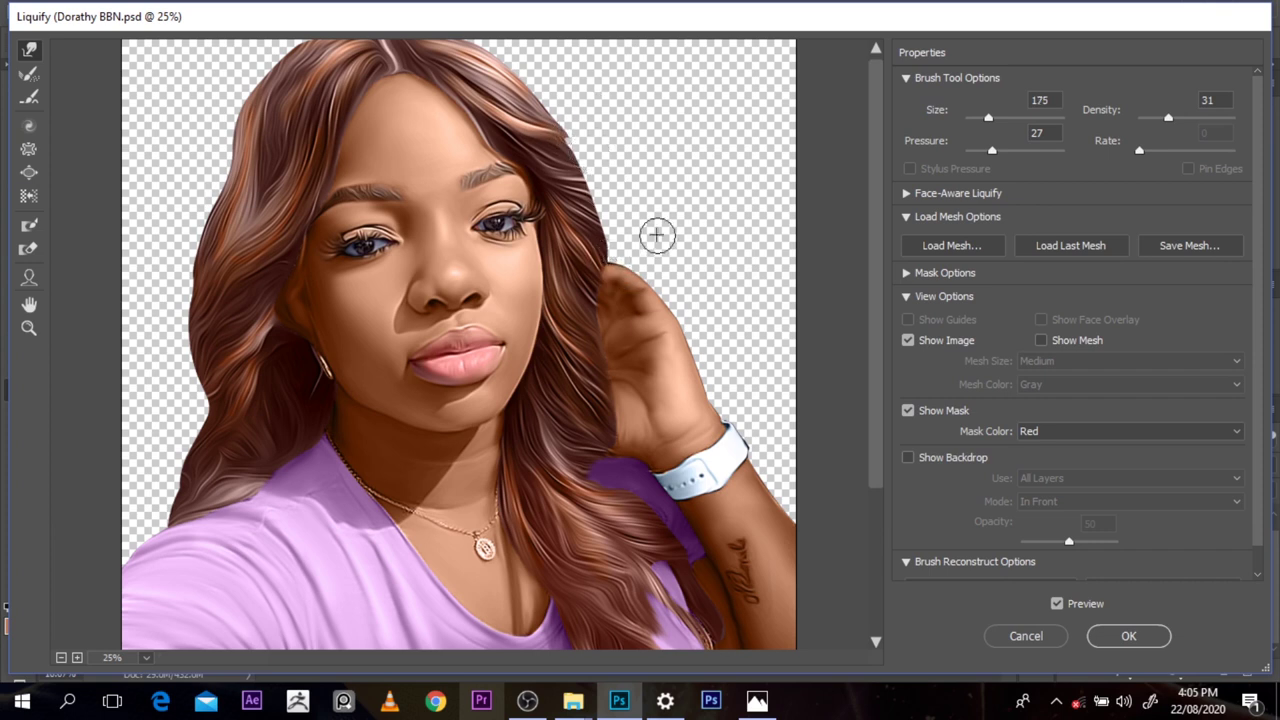
key("bracketright")
key("bracketright")
key("bracketright")
key("bracketright")
key("bracketright")
key("bracketright")
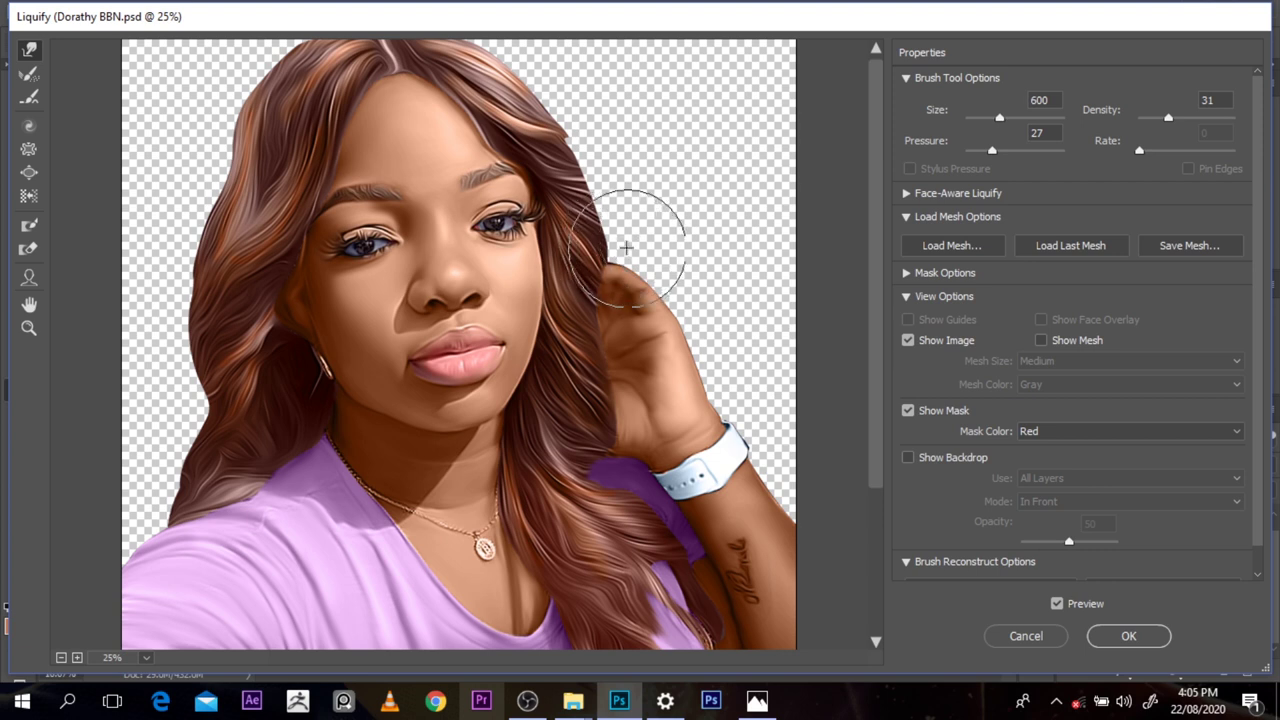
mouse_move(626, 248)
left_mouse_down()
mouse_move(615, 317)
mouse_move(595, 314)
mouse_move(617, 384)
left_mouse_up()
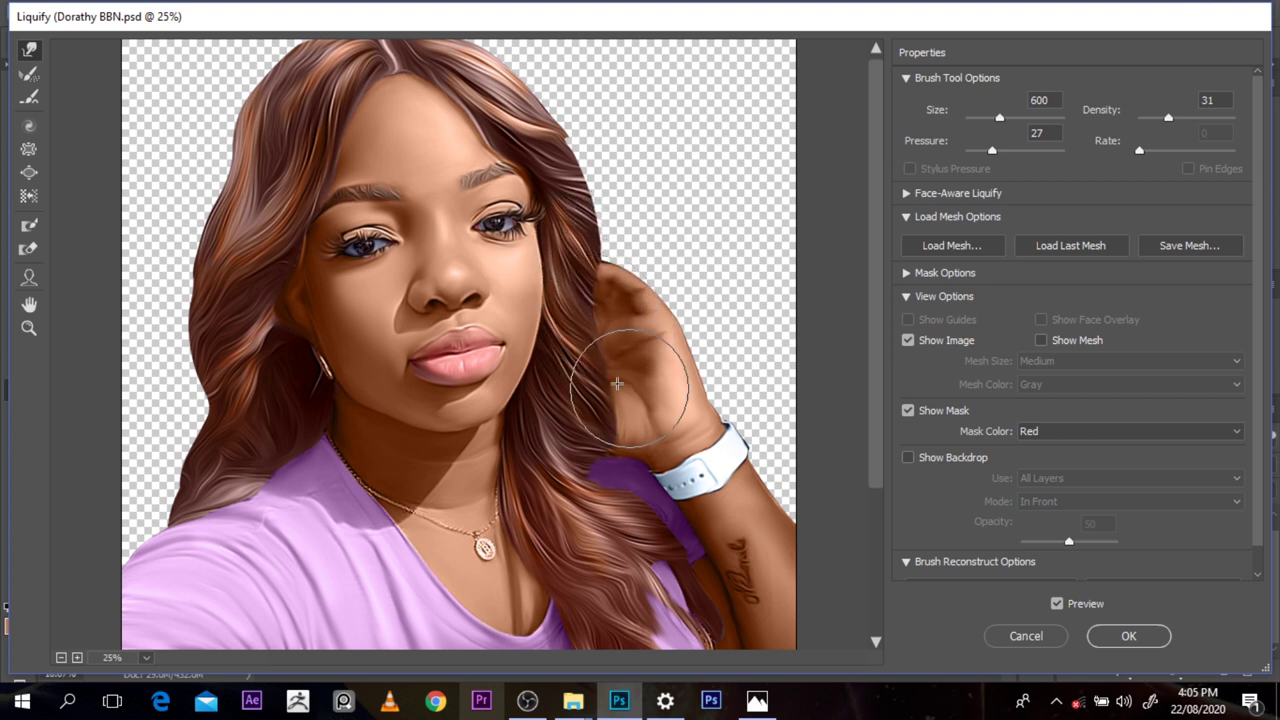
key("ctrl+z")
Step: Push the hair edge above the raised hand inward with the warp brush reduced to 400 and 300
key("bracketleft")
key("bracketleft")
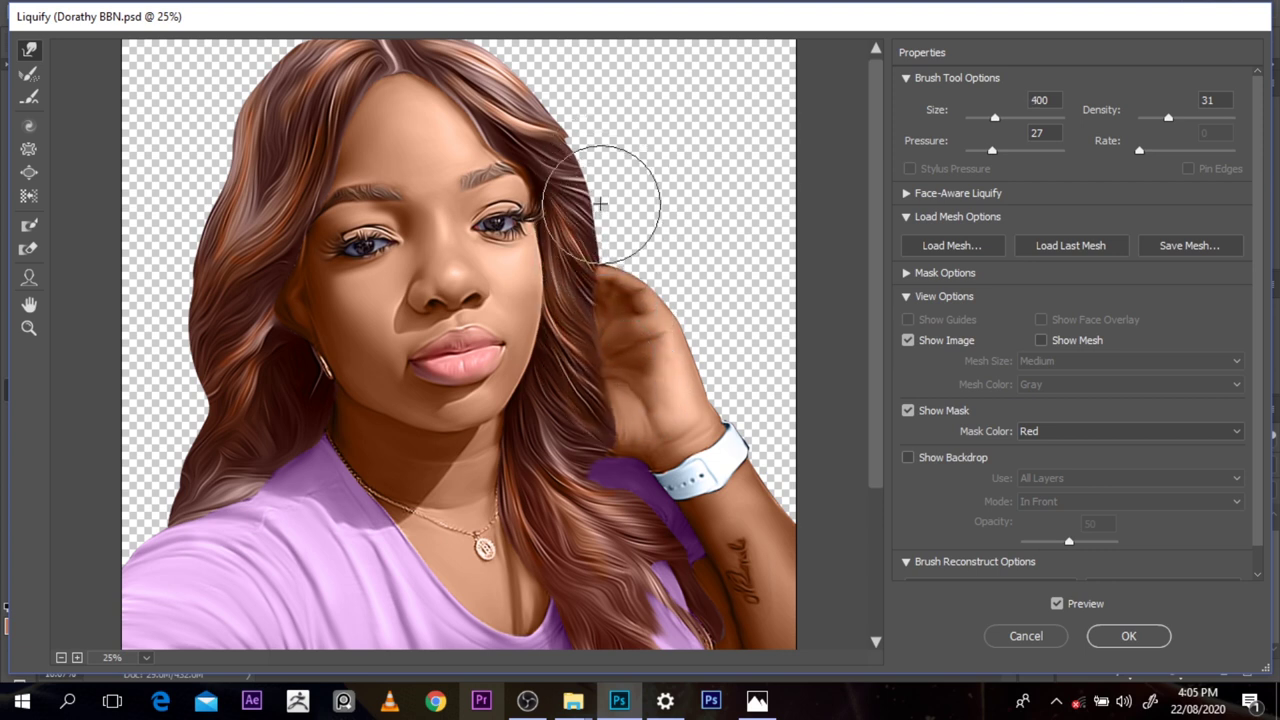
key("bracketleft")
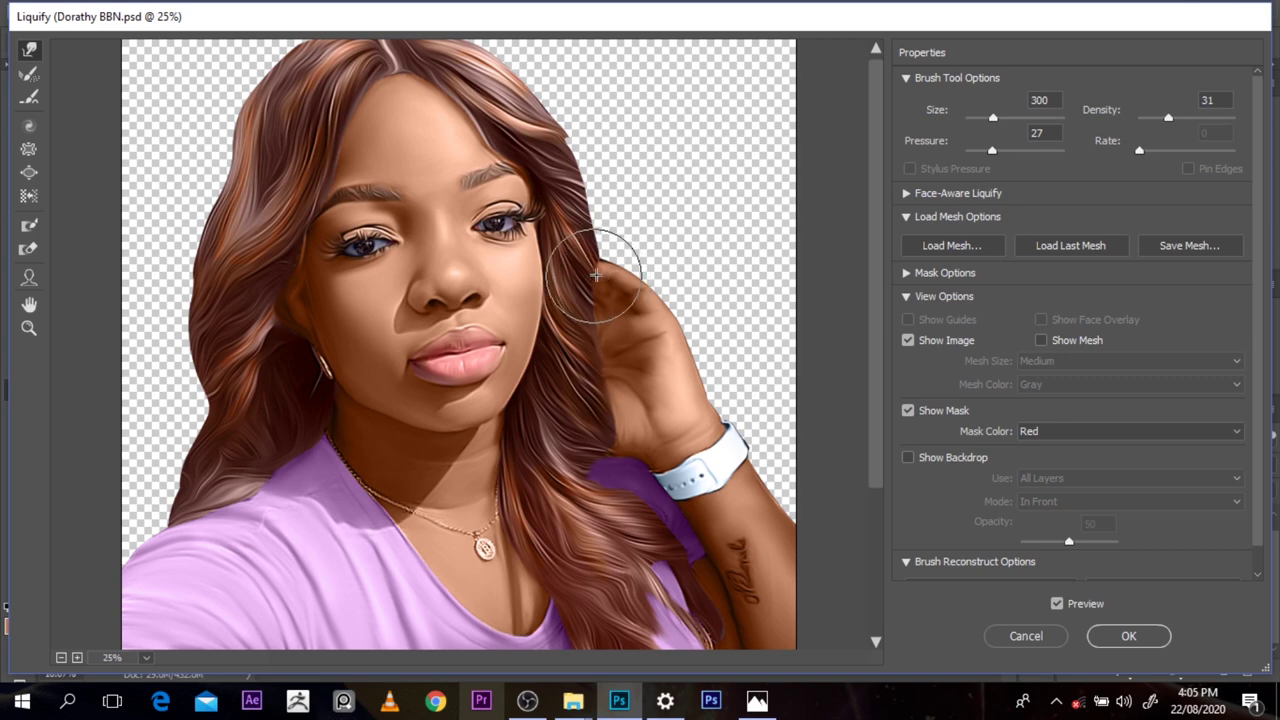
Step: Push the hair edge beside the palm and wrist of the raised hand inward with the warp brush set to 500
left_click(604, 185, "alt")
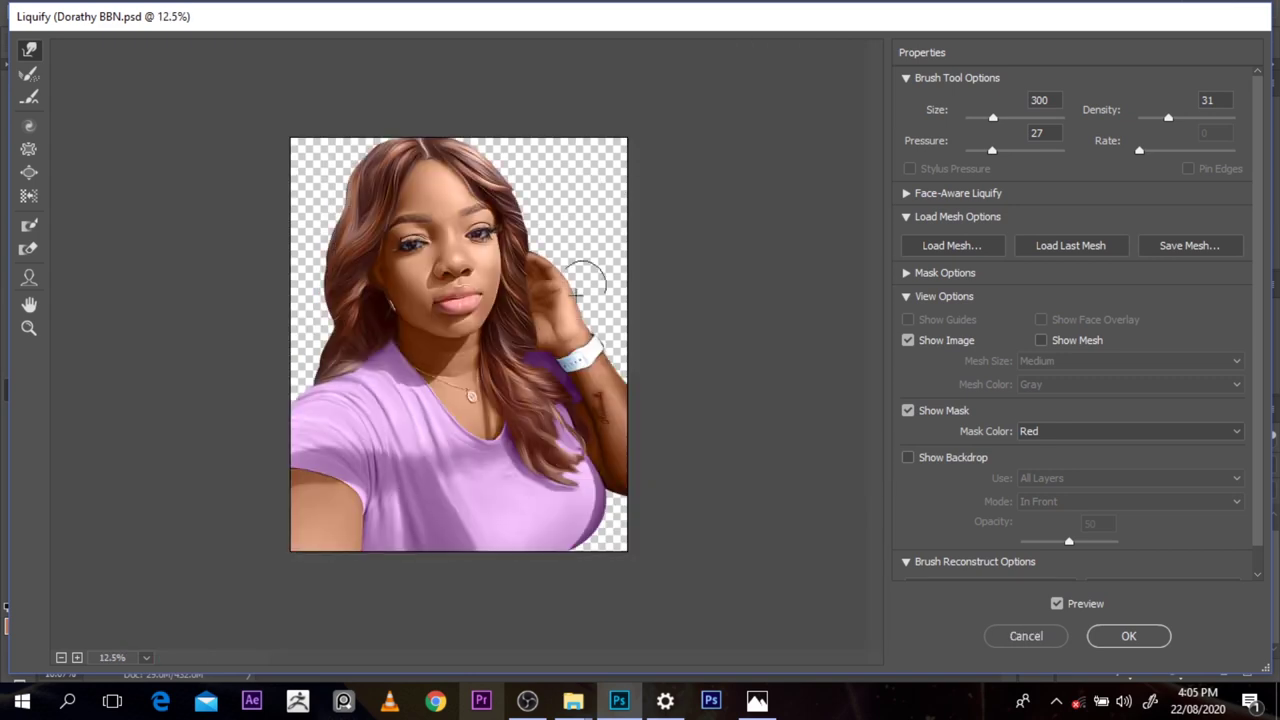
key("]")
key("]")
key("]")
key("]")
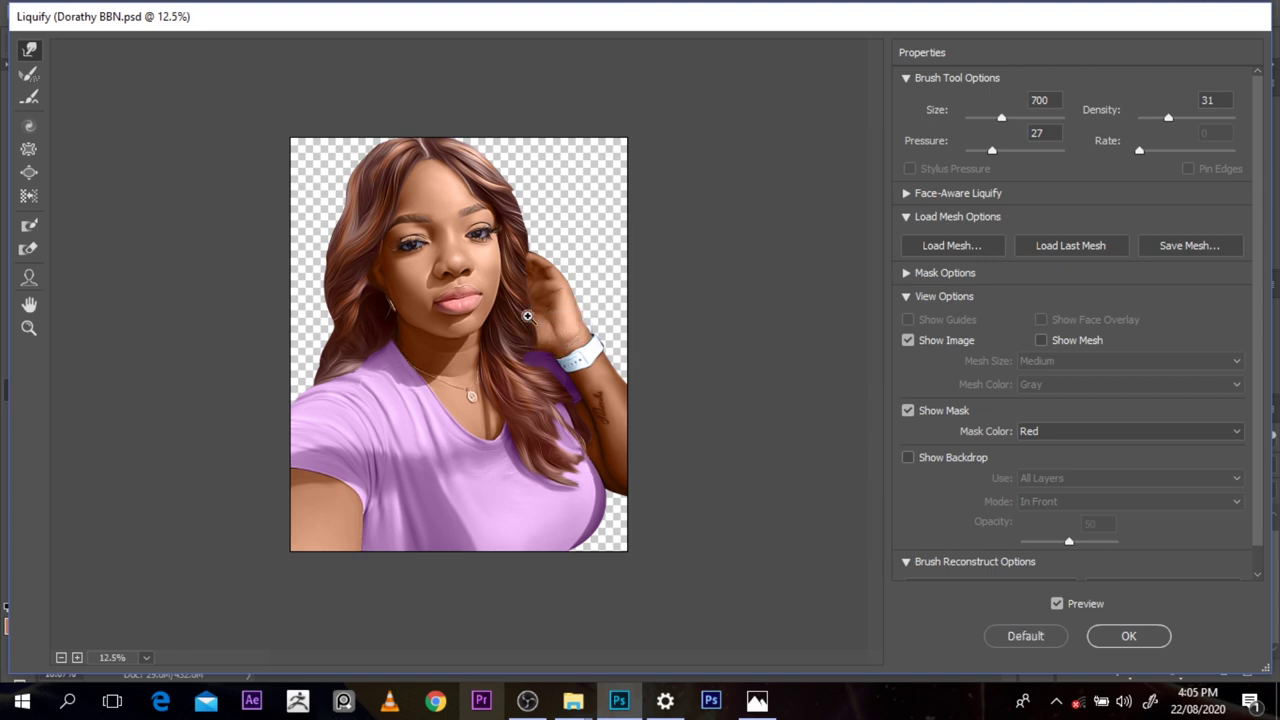
left_click(526, 313, "ctrl")
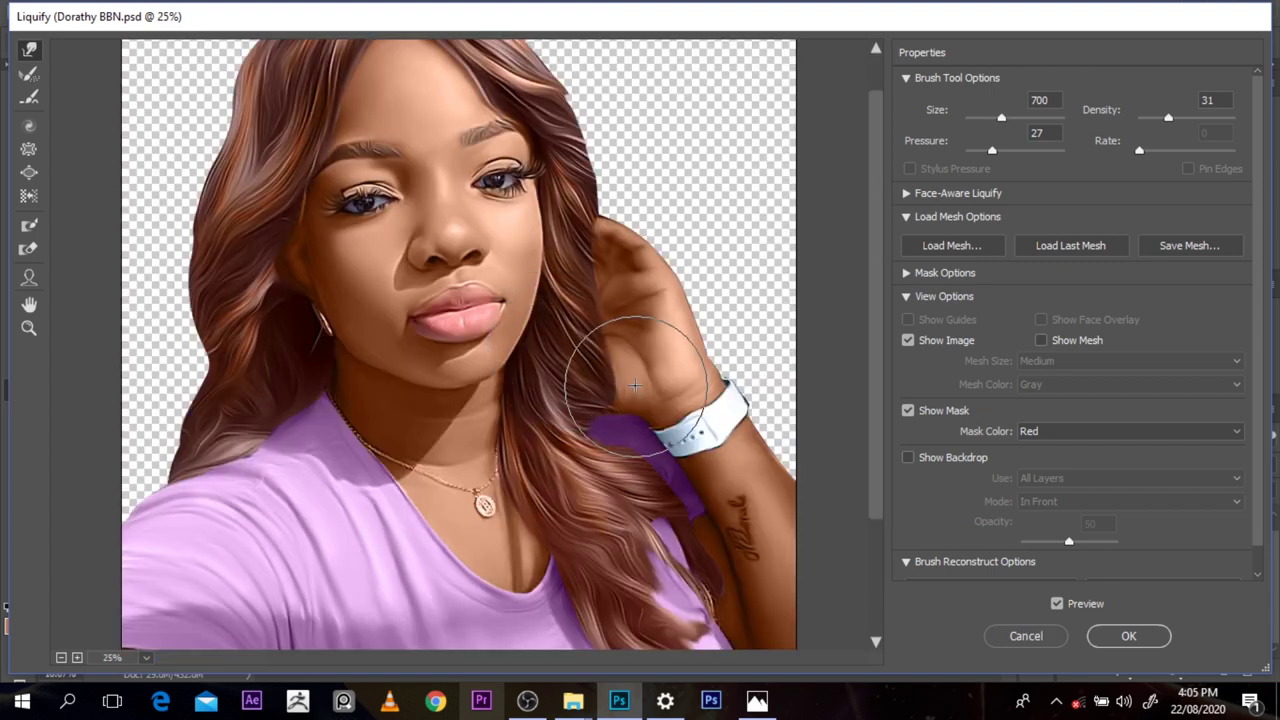
key("bracketleft")
key("bracketleft")
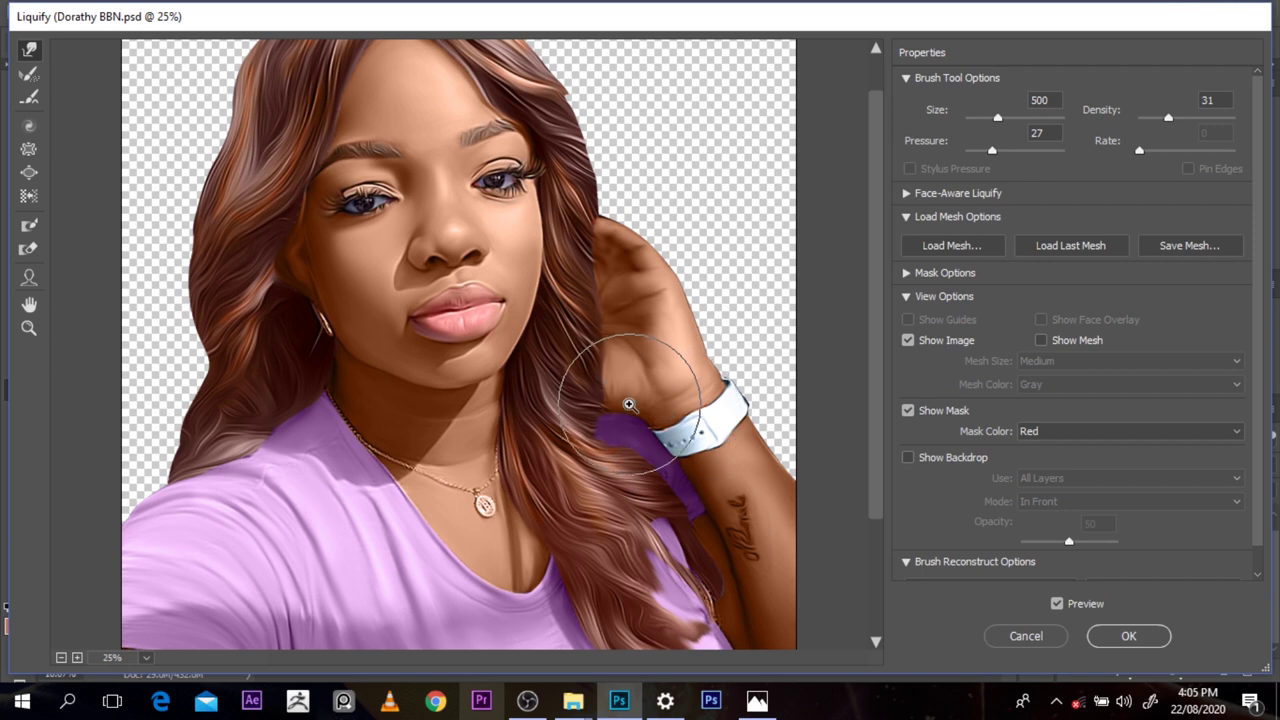
Step: Nudge the lowest hair tips over the shirt outward with the 500 warp brush, and apply the Liquify changes
scroll(879, 517, "down", 2)
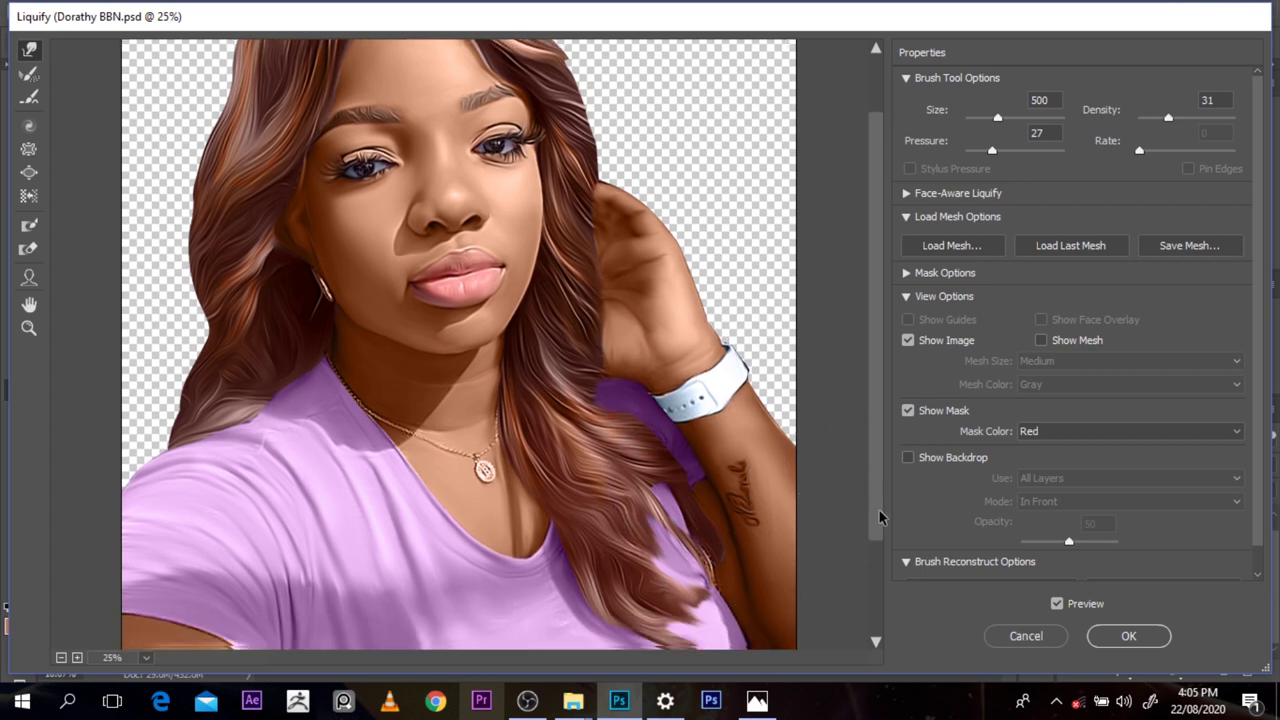
scroll(879, 517, "down", 1)
mouse_move(663, 564)
left_mouse_down()
mouse_move(643, 519)
mouse_move(701, 564)
mouse_move(636, 555)
mouse_move(689, 617)
mouse_move(674, 574)
left_mouse_up()
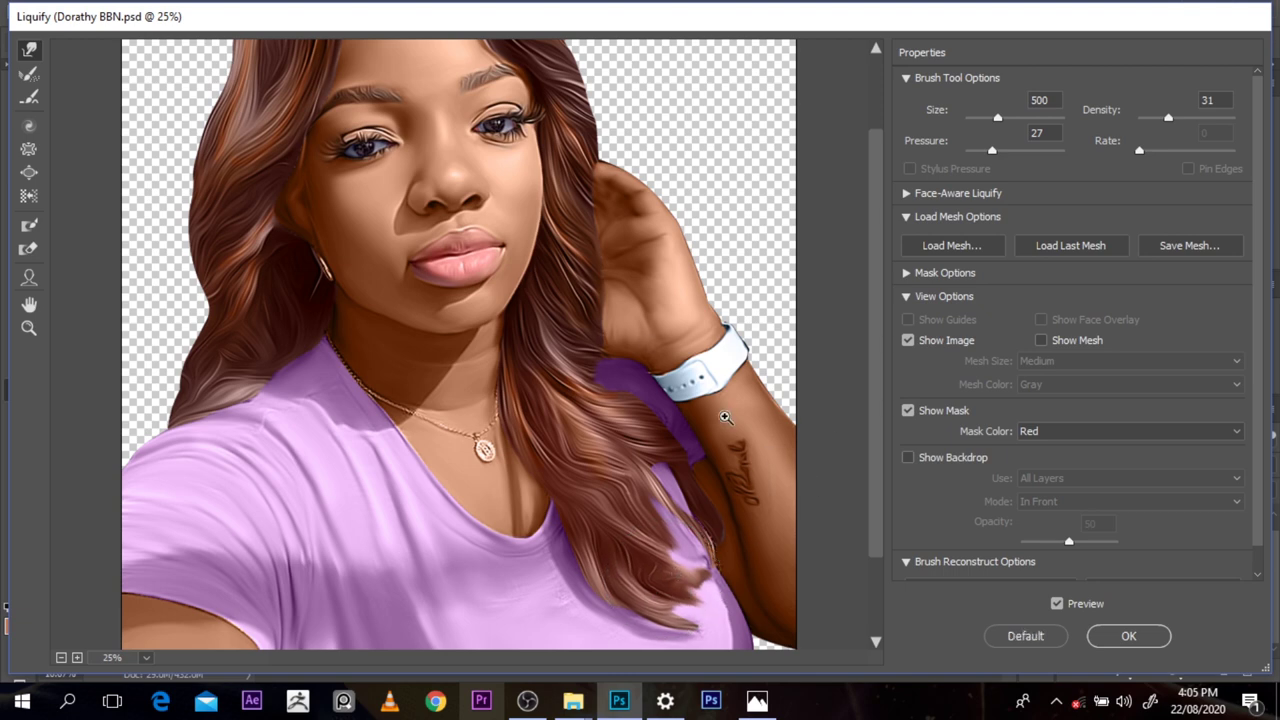
scroll(650, 343, "down", 1)
scroll(522, 344, "up", 1)
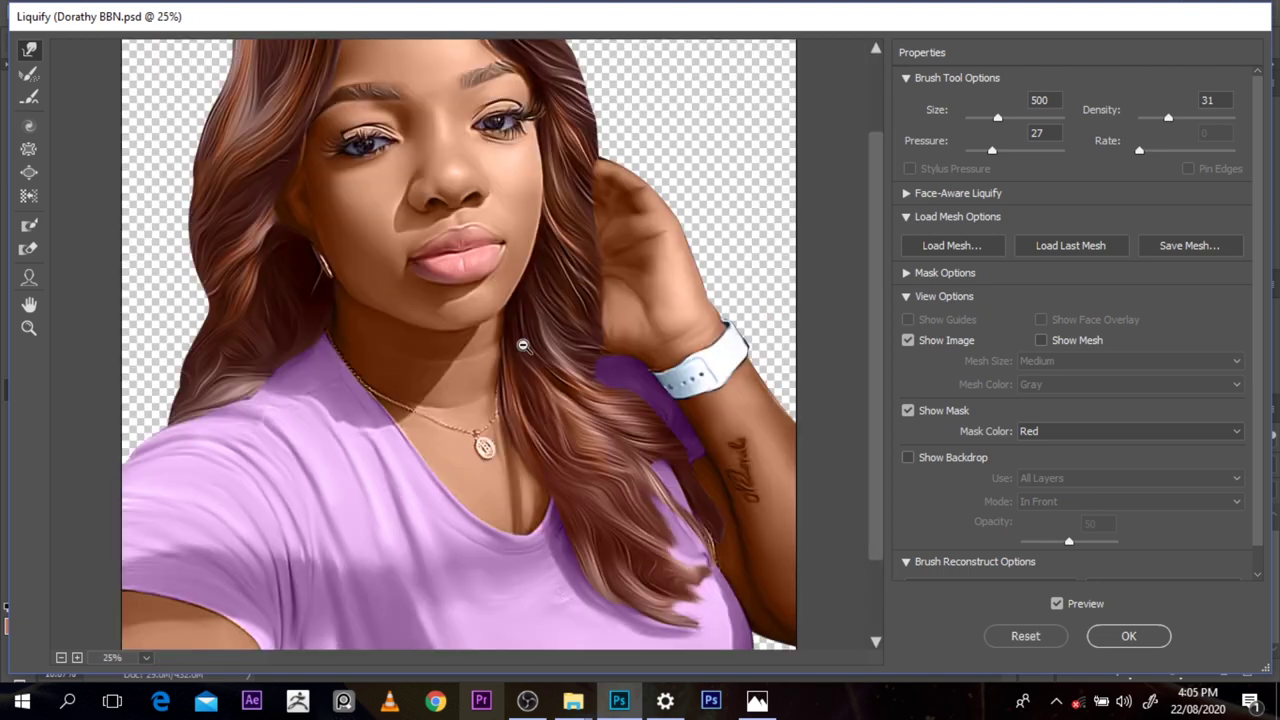
scroll(522, 344, "down", 1)
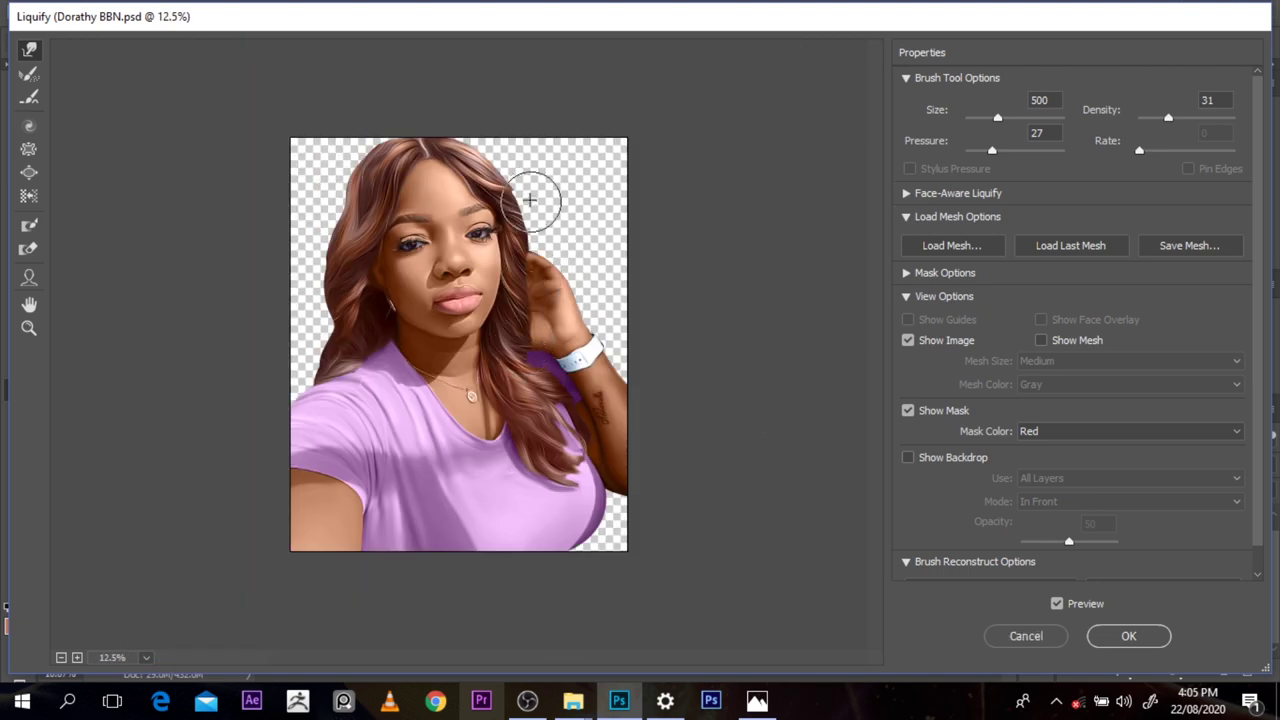
left_click(1126, 645)
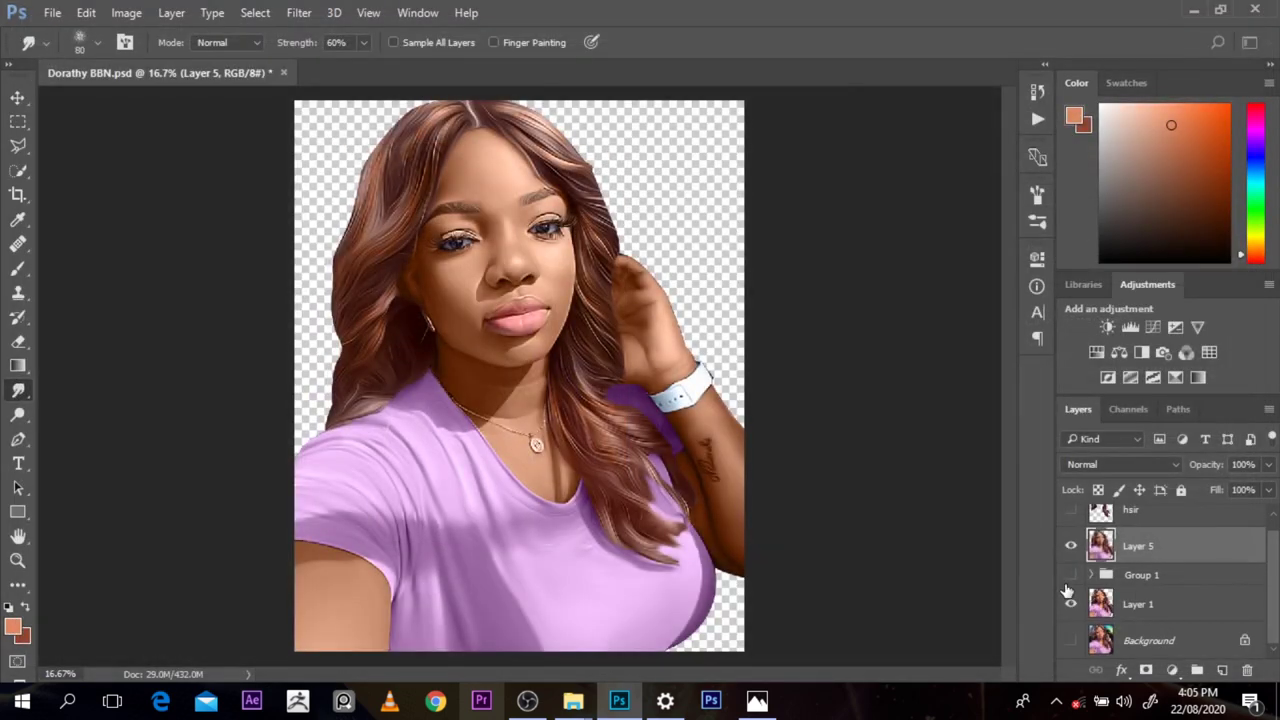
Step: Hide Layer 1 and compare the reshaped Layer 5 with Group 1, leaving only Layer 5 visible of the three
left_click(1070, 546)
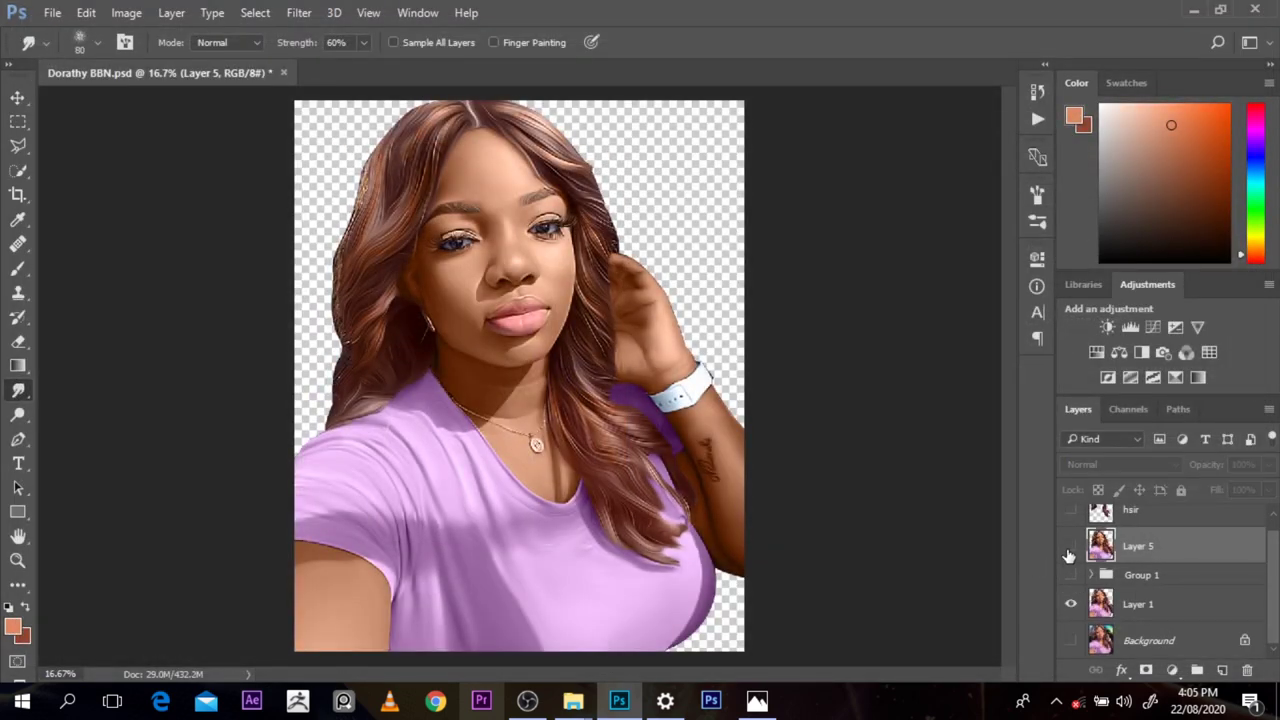
left_click(1070, 546)
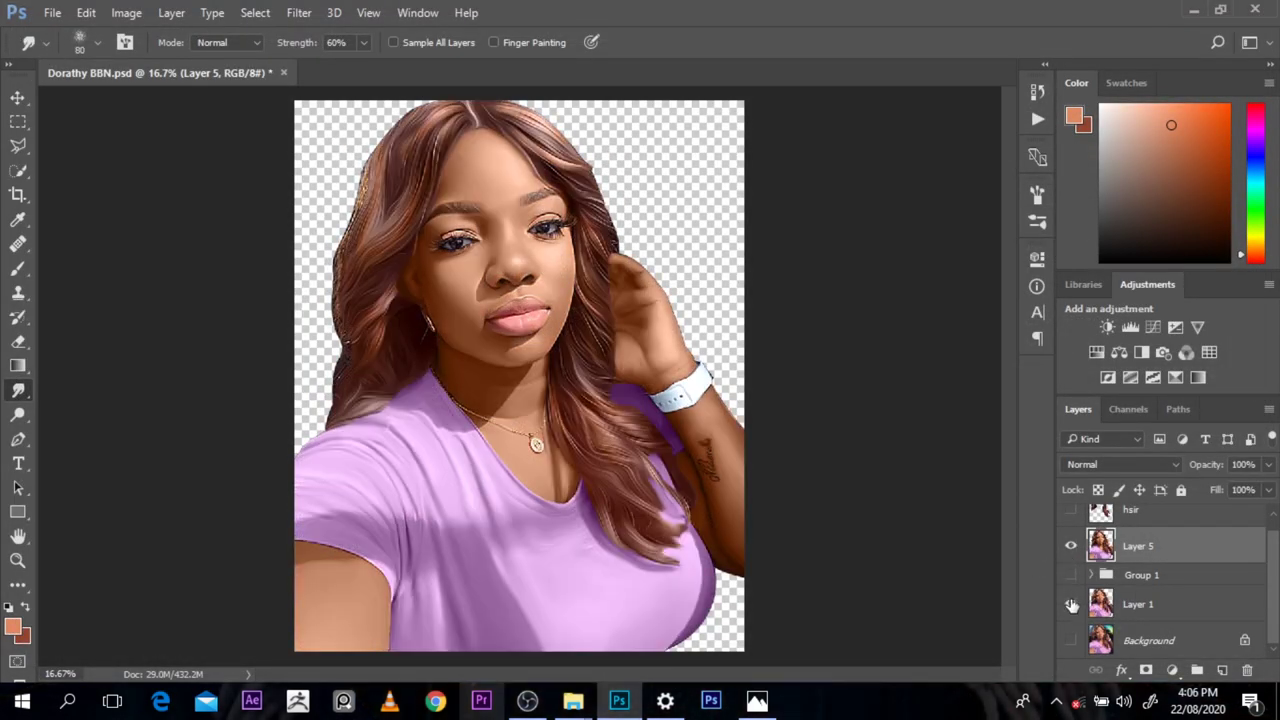
left_click(1070, 575)
left_click(1068, 550)
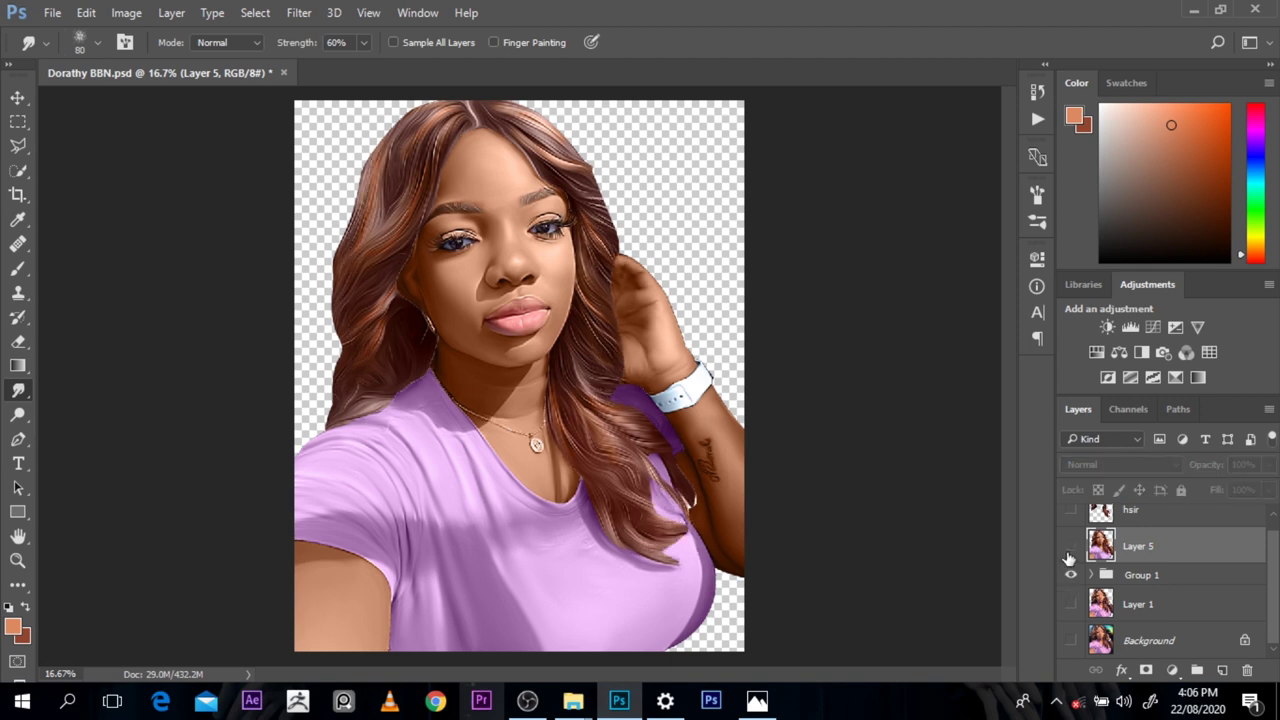
left_click(1070, 575)
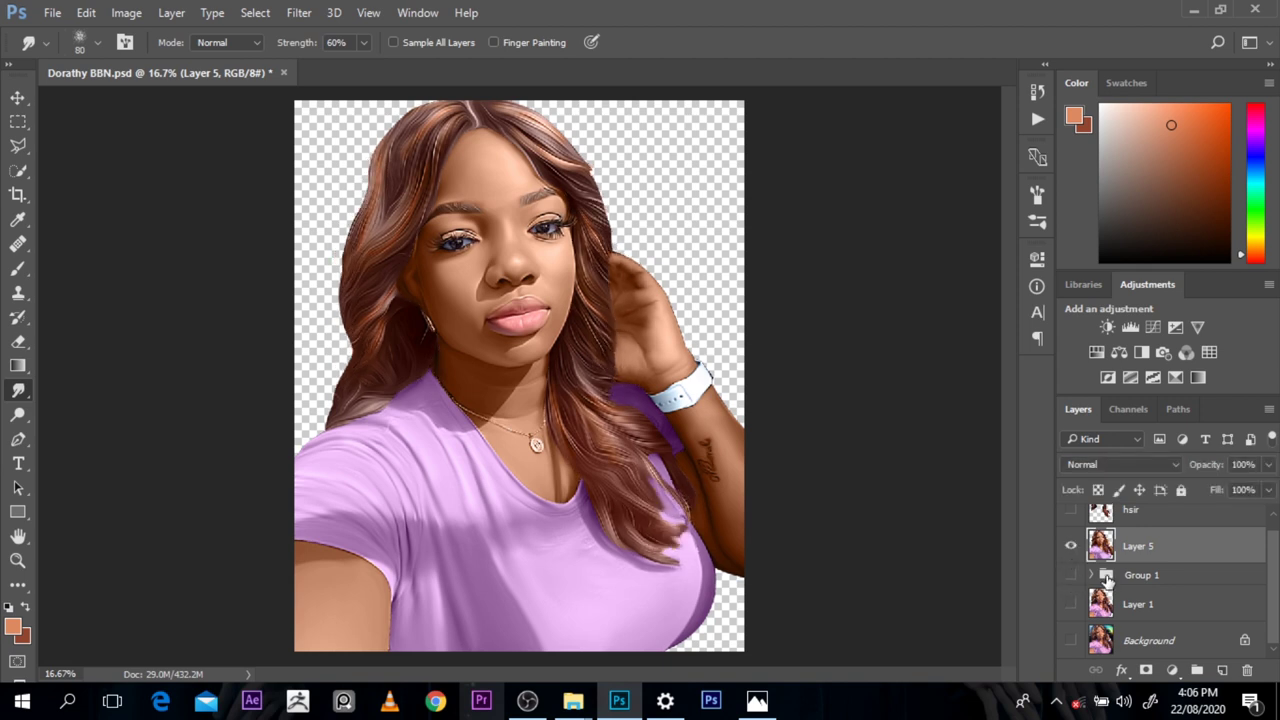
Step: Create a merged copy of Group 1 and place it directly above Layer 5 in the layer stack
left_click(1110, 580)
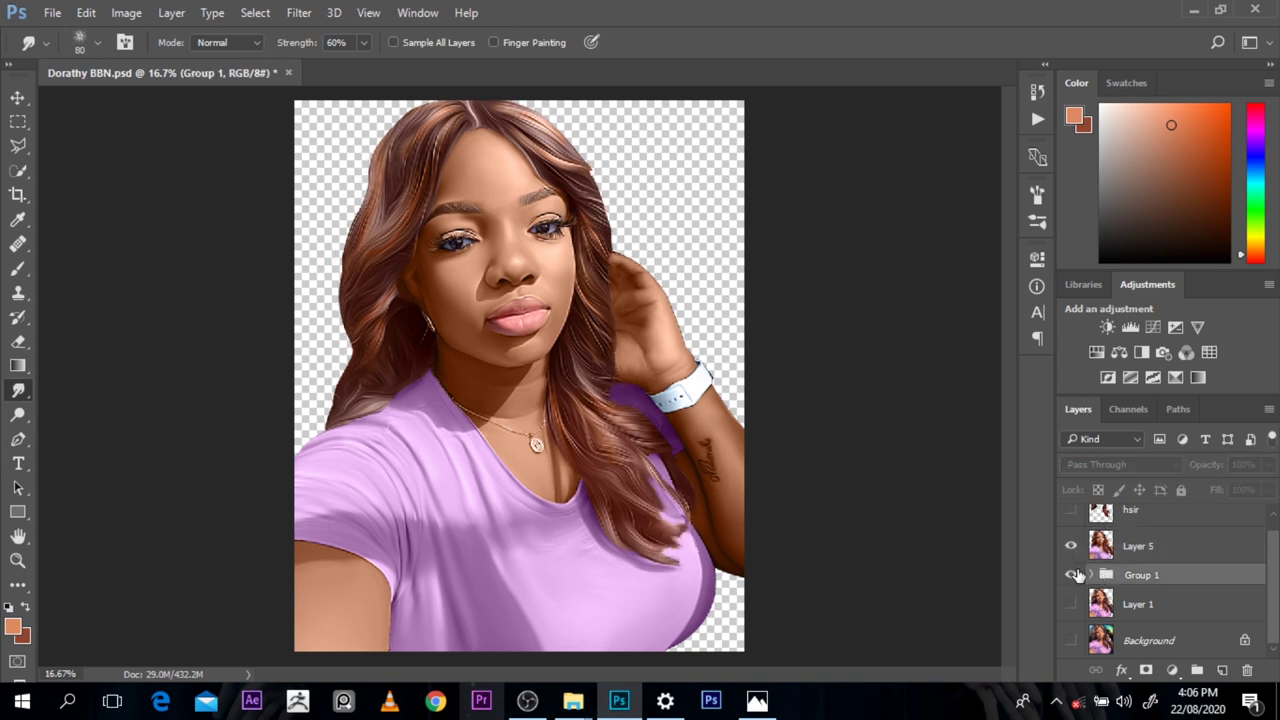
left_click(1072, 575)
key("ctrl+alt+e")
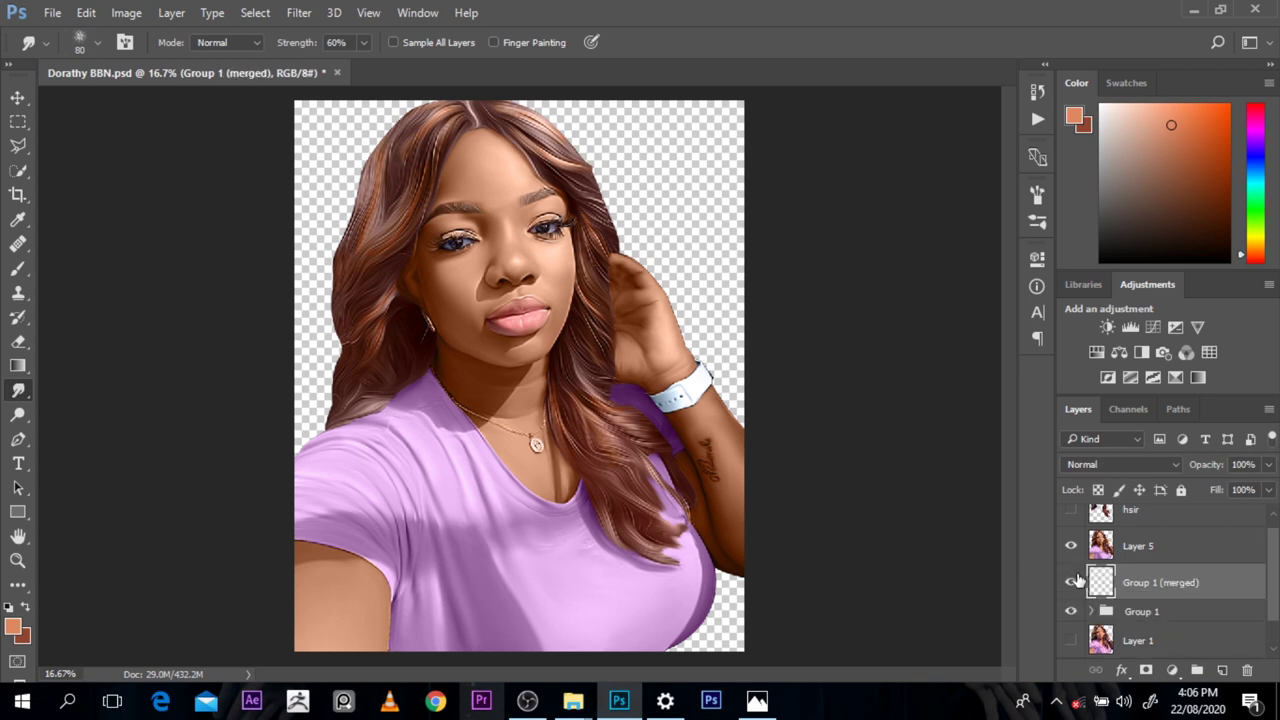
left_click(1071, 546)
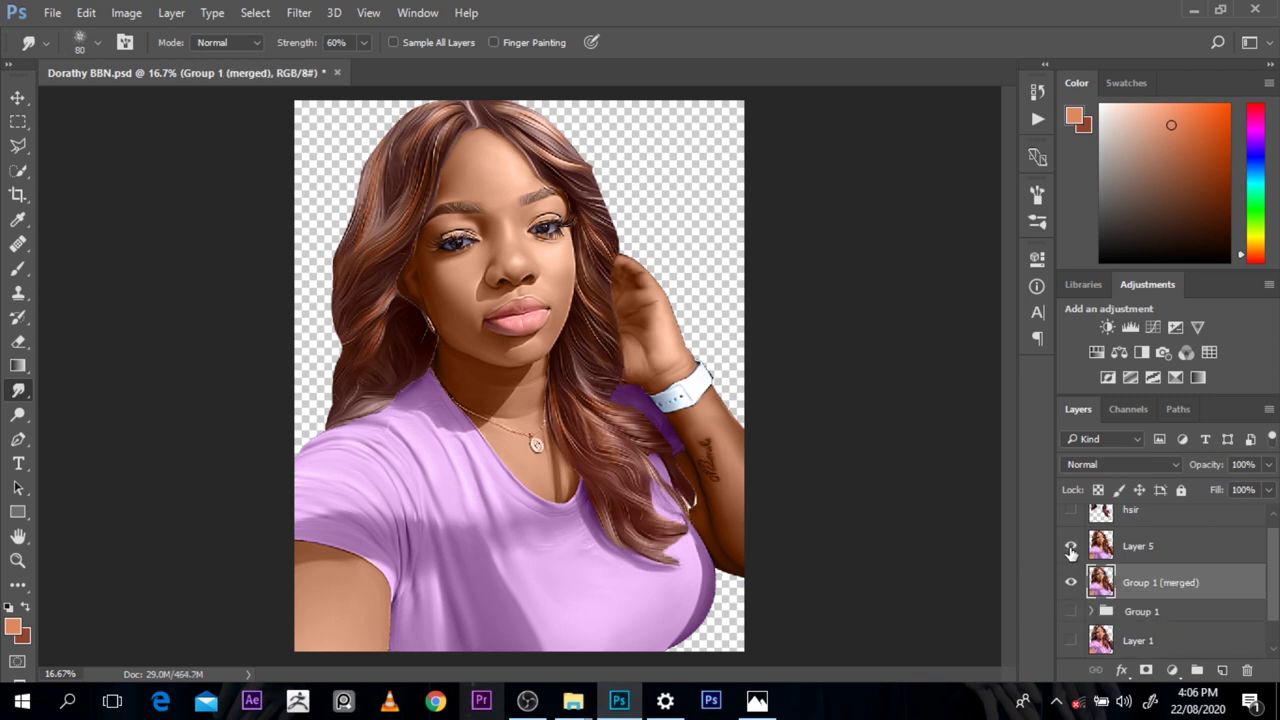
left_click(1071, 549)
left_click_drag(1128, 580, 1130, 542)
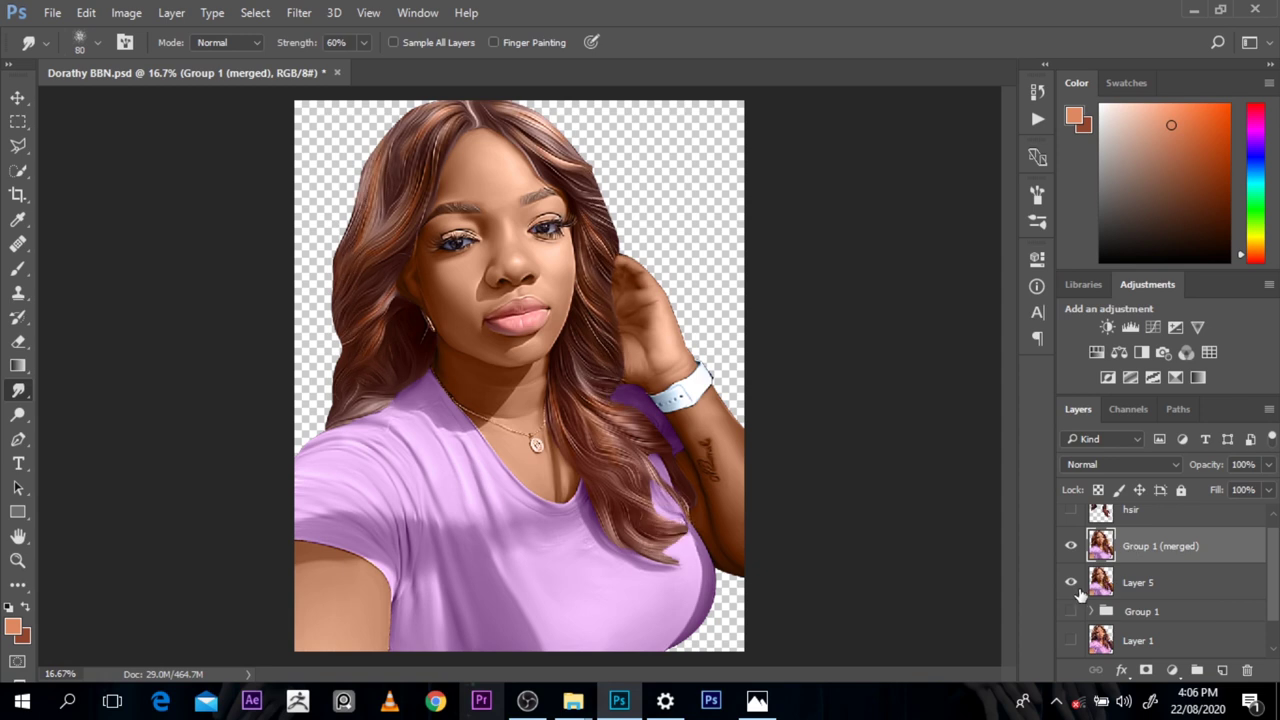
Step: Compare the merged Group 1 copy with Layer 5, then leave the copy hidden and make Layer 5 active
left_click(1071, 582)
left_click(1071, 553)
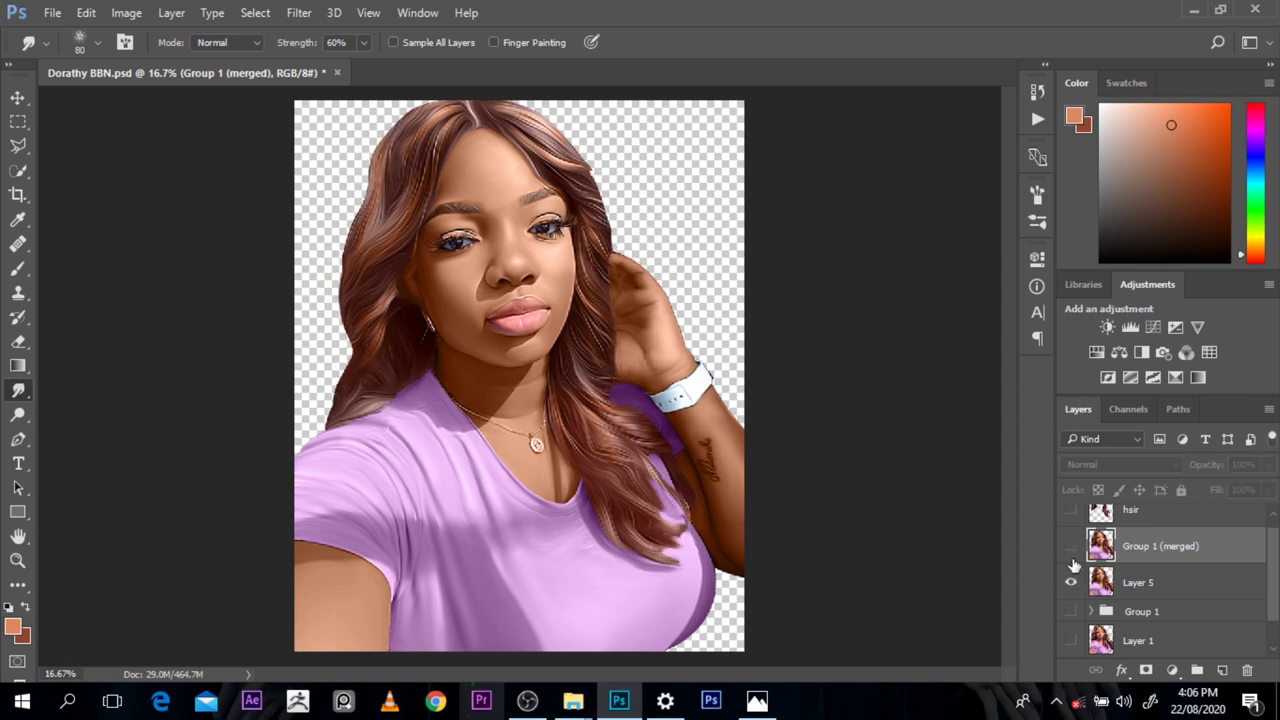
left_click(1071, 553)
left_click(1071, 553)
left_click(1071, 560)
left_click(1071, 560)
left_click(1071, 560)
left_click(1071, 560)
left_click(1140, 584)
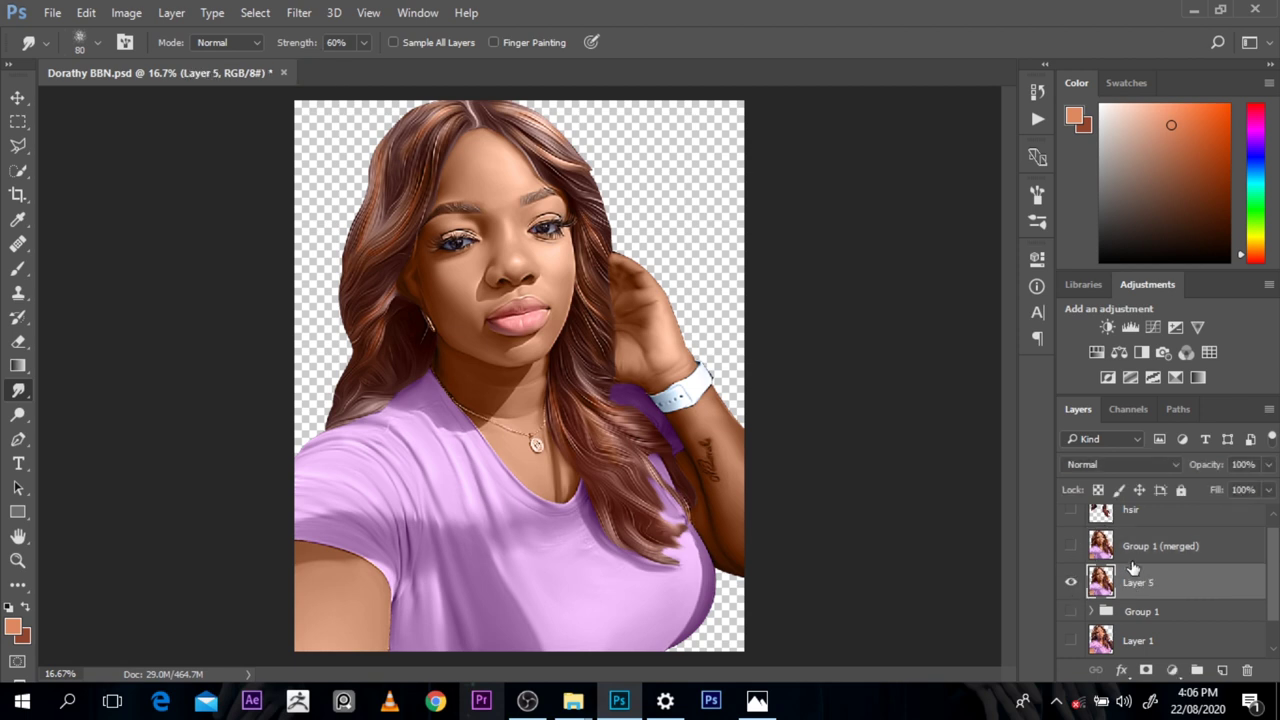
Step: Switch to File Explorer and open the Saved Pictures folder inside Pictures
left_click(820, 409, "ctrl+alt")
key("ctrl+plus")
mouse_move(580, 712)
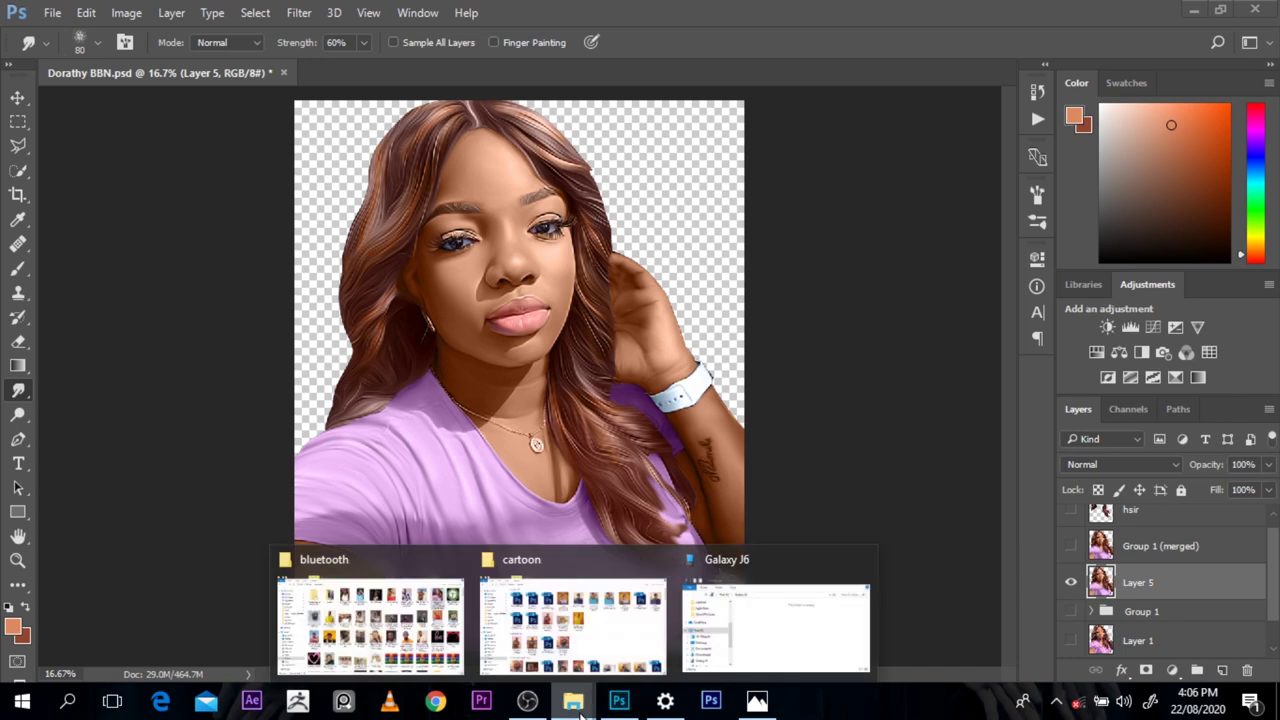
left_click(400, 612)
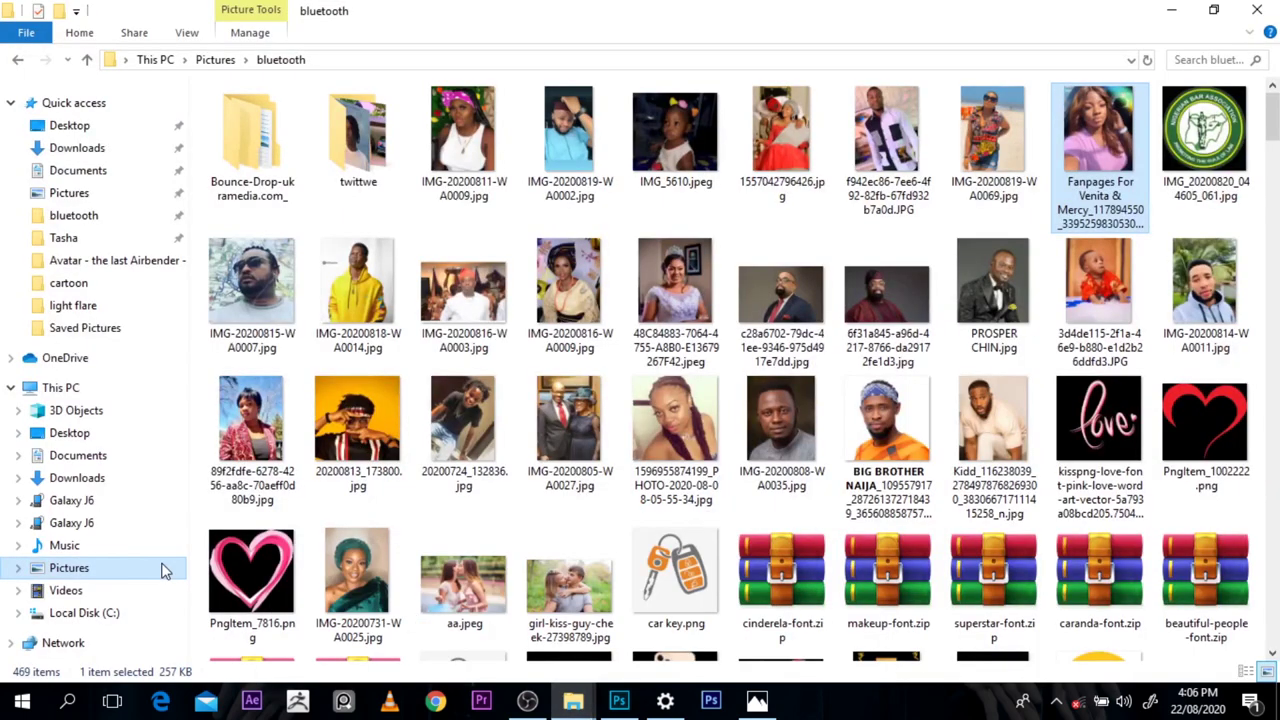
left_click(148, 570)
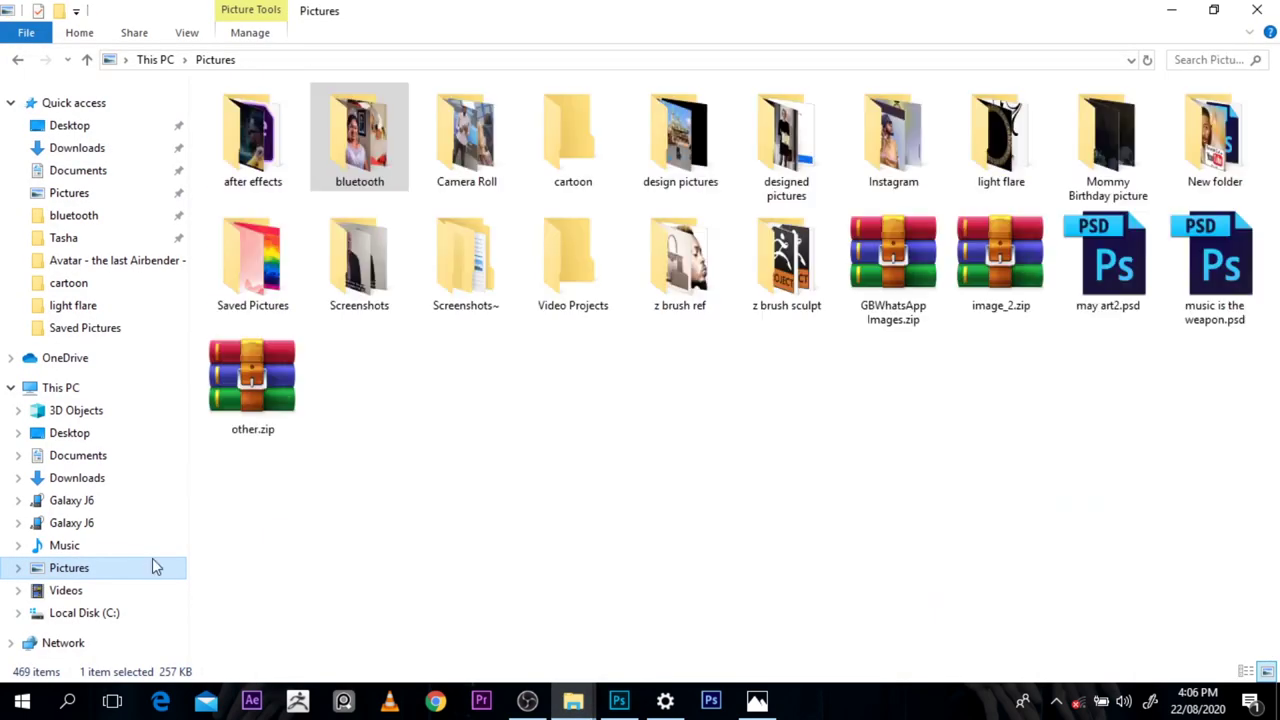
left_click(236, 298)
double_click(236, 298)
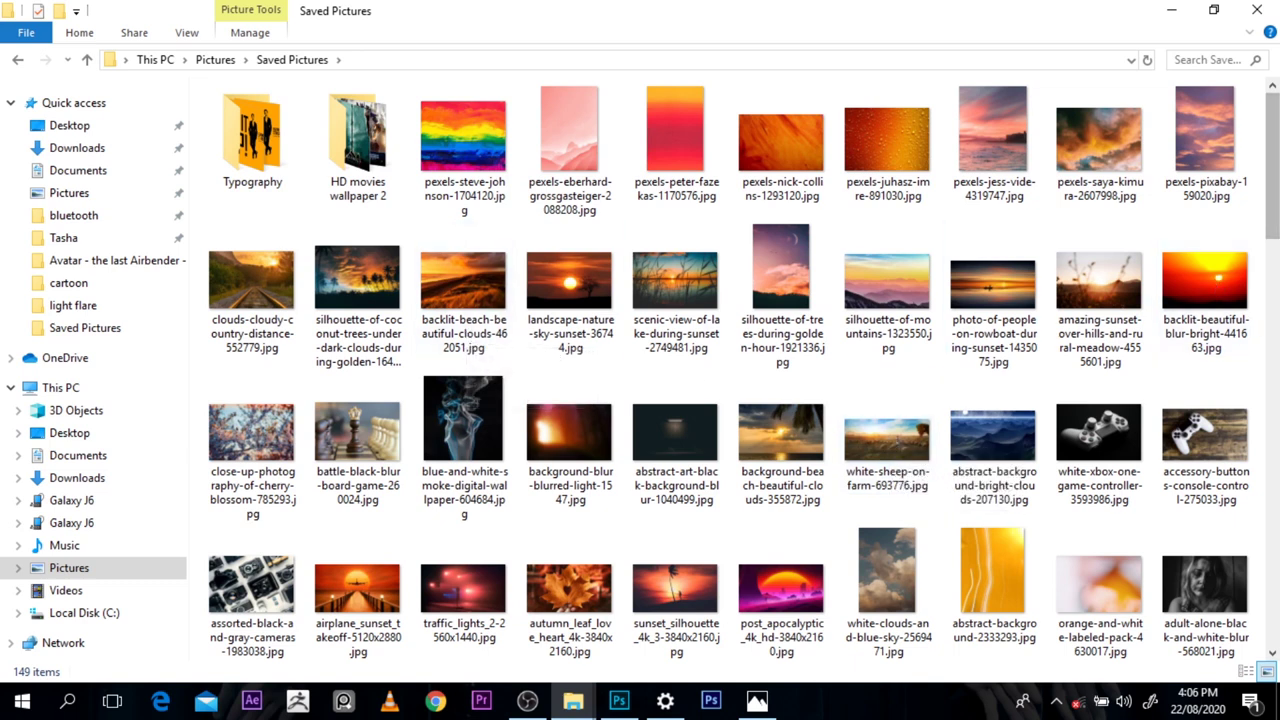
Step: Open the pexels-jess-vide-4319747.jpg image in Photoshop
left_click(987, 155)
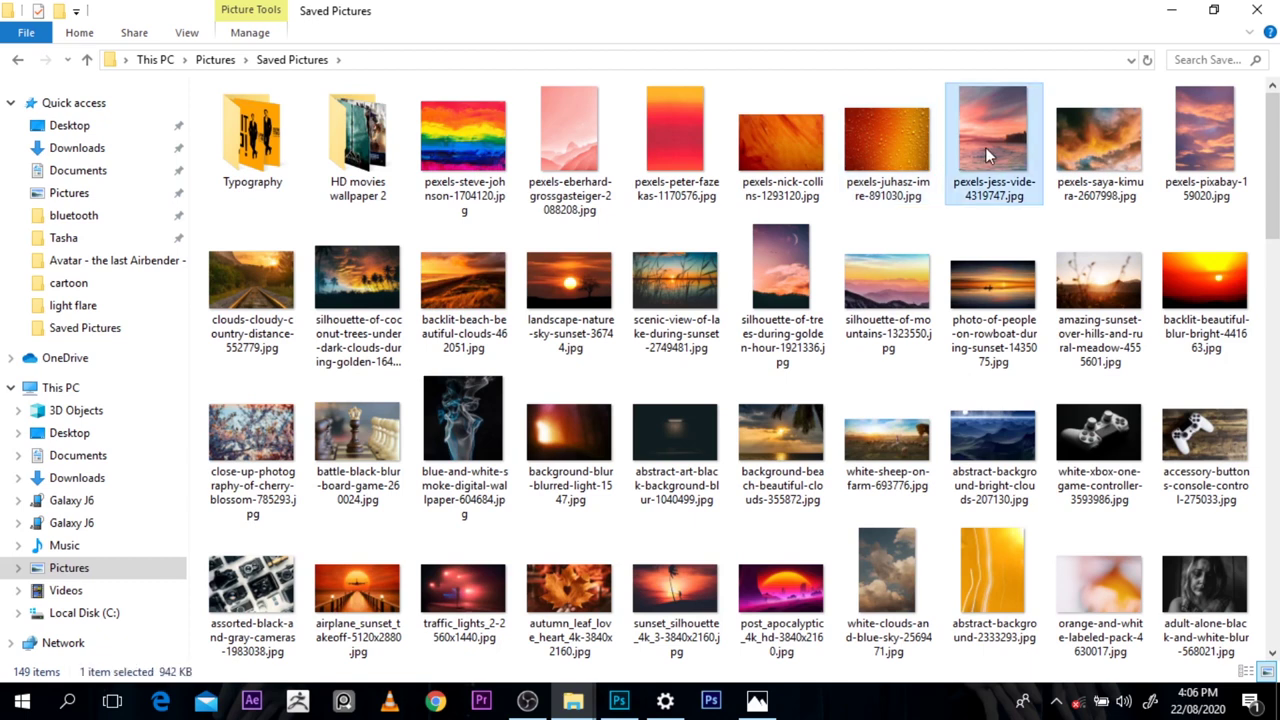
right_click(985, 147)
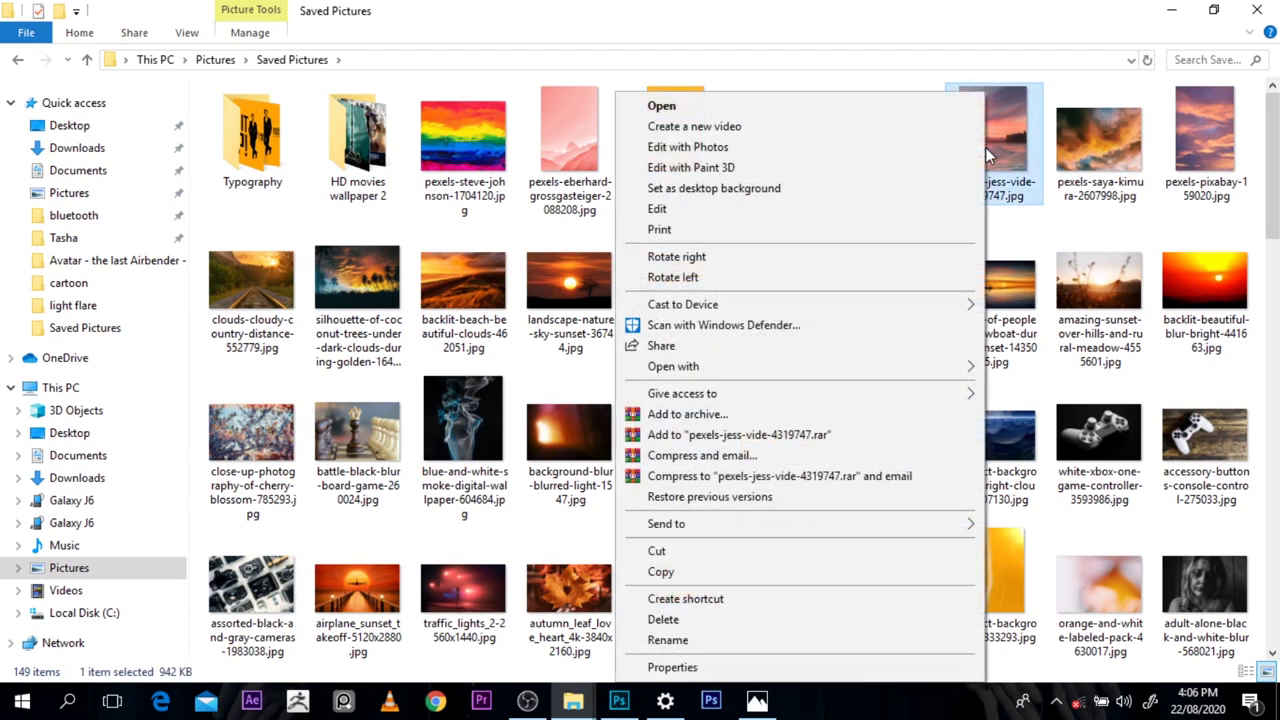
left_click(838, 375)
left_click(512, 384)
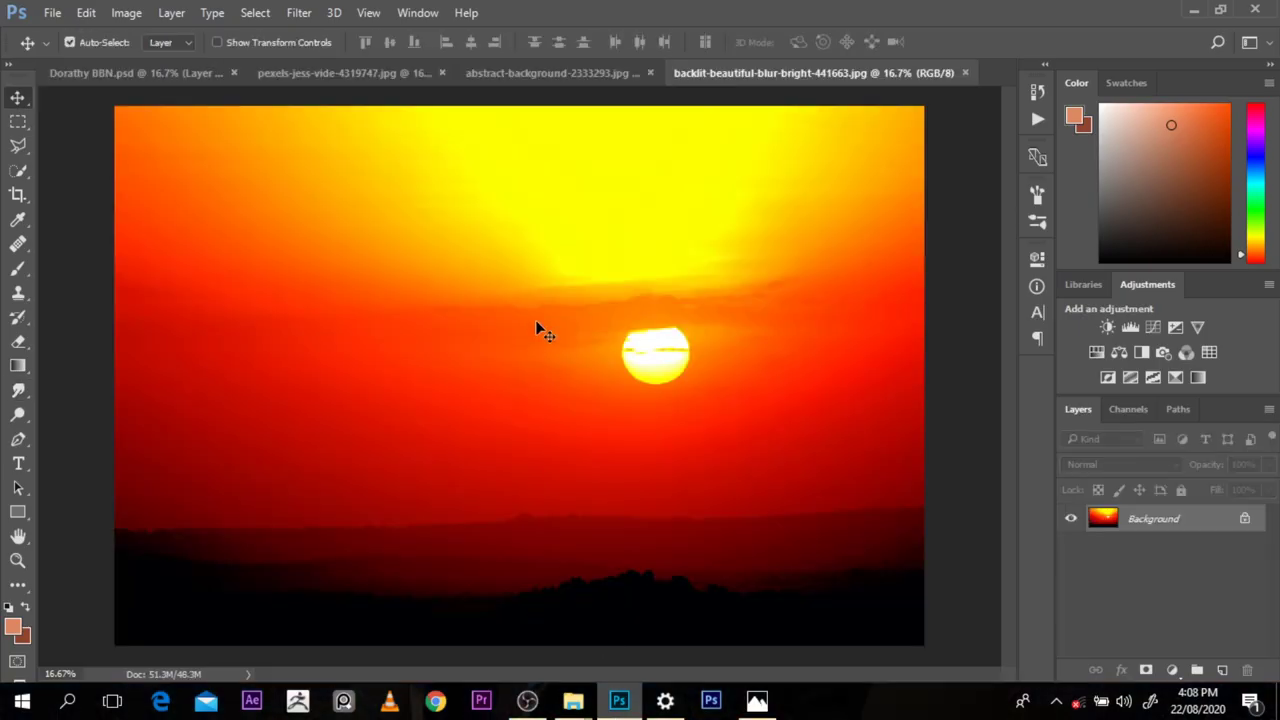
Step: Convert the backlit-beautiful-blur-bright-441663.jpg background to a normal layer and place it behind Layer 5 in the portrait document
left_click_drag(538, 335, 416, 241)
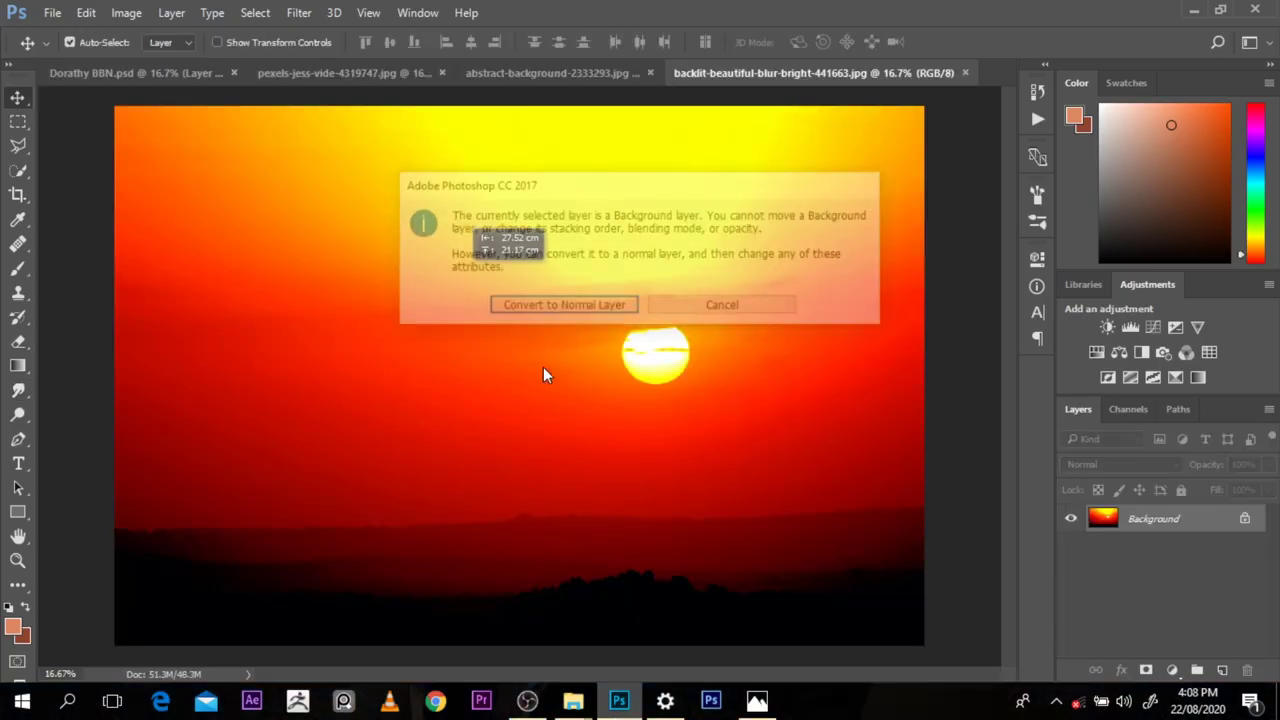
left_click(545, 300)
left_click_drag(434, 283, 337, 209)
key("ctrl+minus")
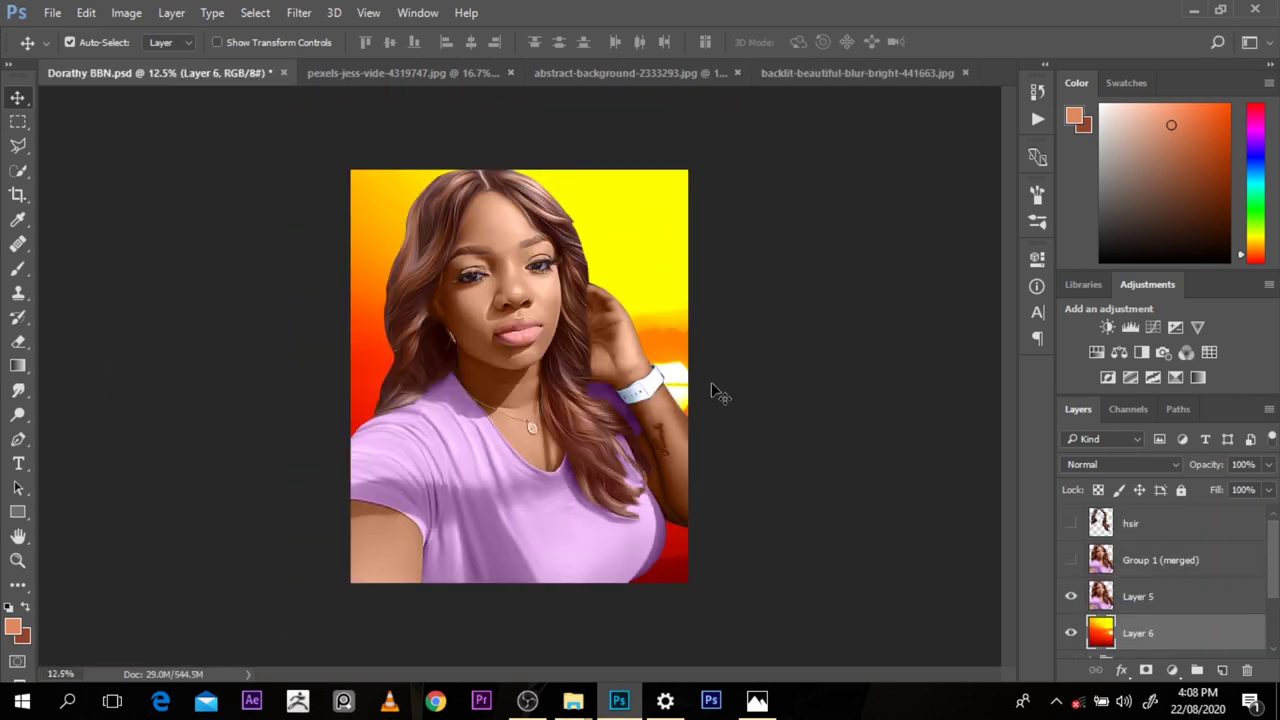
left_click_drag(665, 286, 637, 290)
scroll(573, 259, "down", 2)
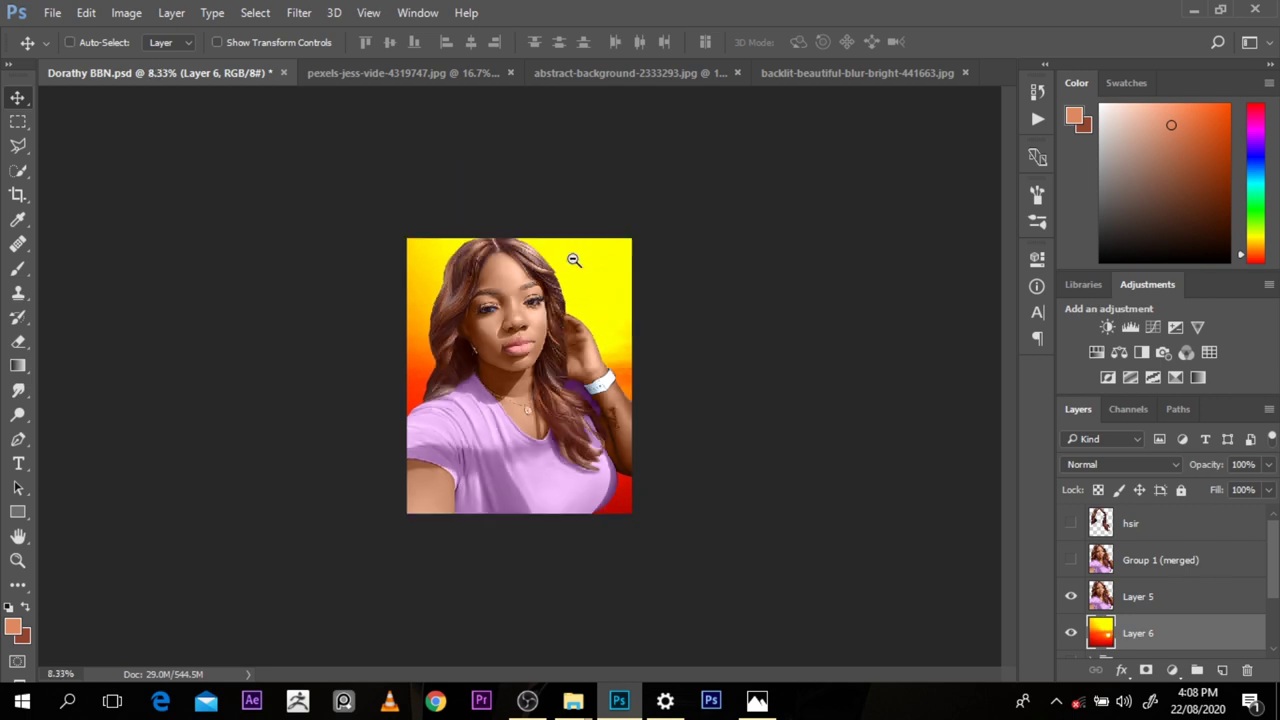
scroll(573, 259, "up", 3)
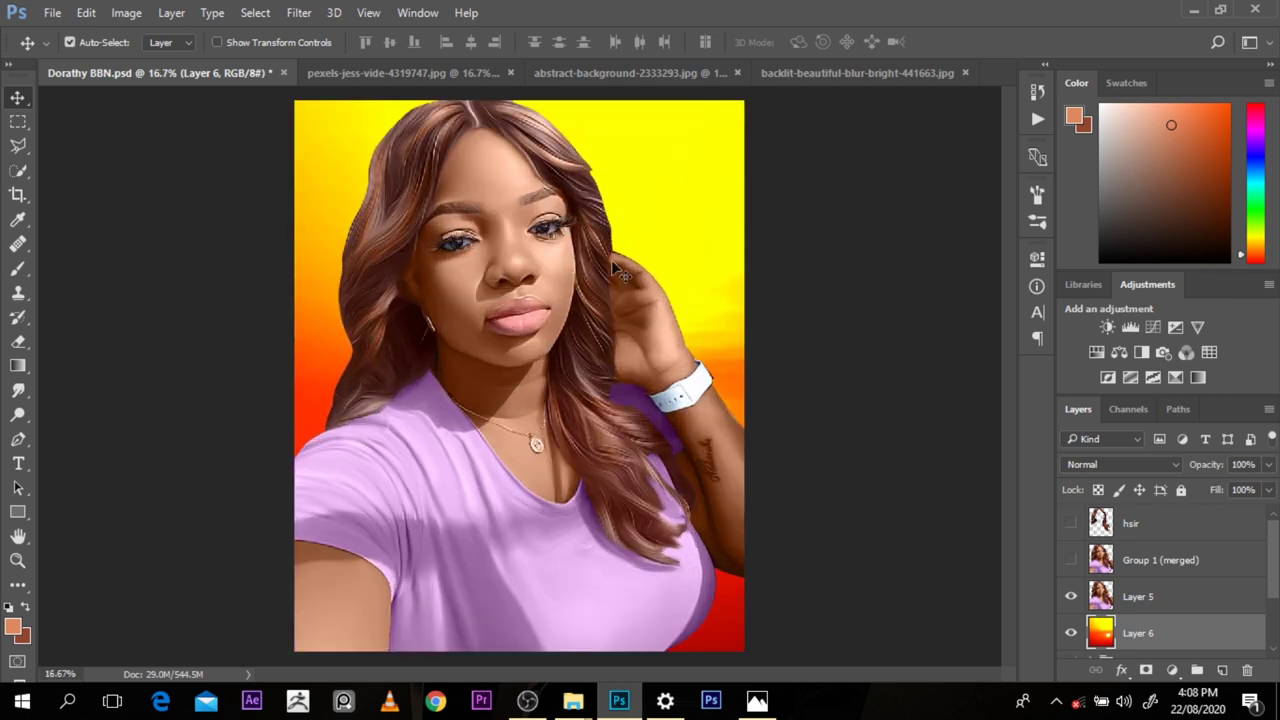
Step: Add the abstract-background-2333293.jpg image to the portrait document behind Layer 5 and position it to cover the whole canvas
left_click(660, 73)
left_click_drag(598, 192, 562, 305)
left_click_drag(665, 237, 700, 296)
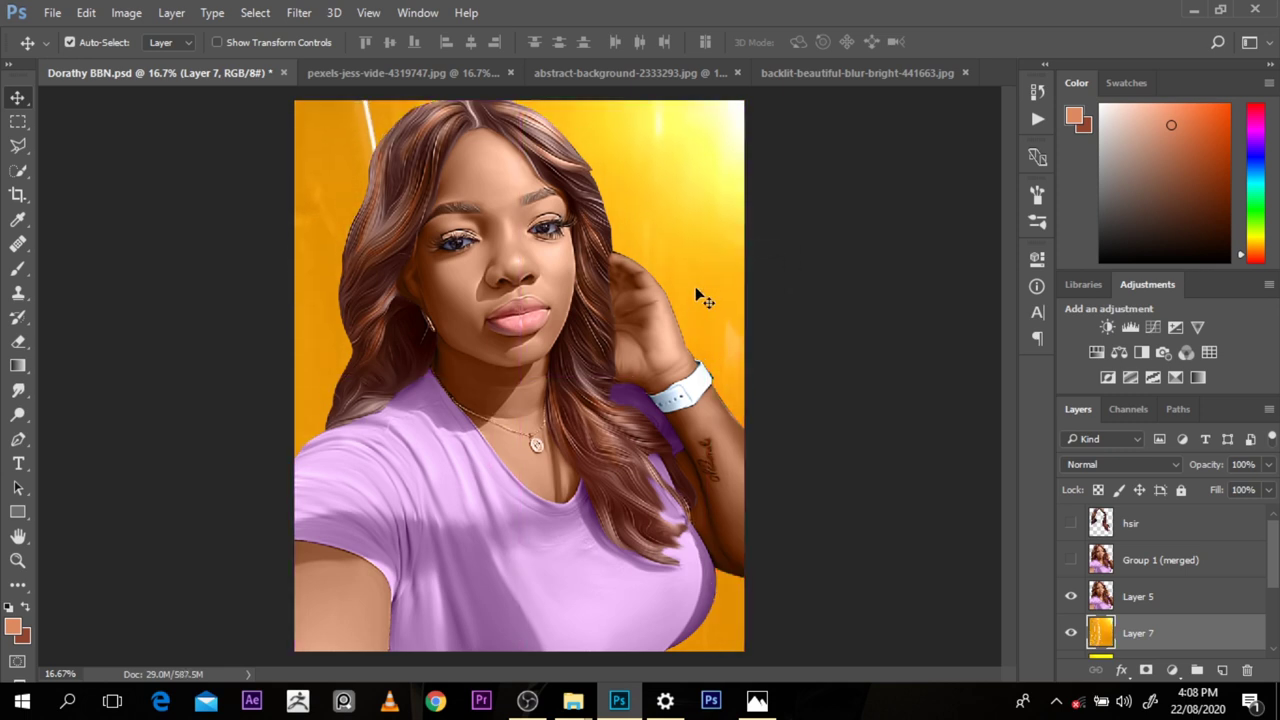
left_click(641, 248, "alt")
left_click(641, 248, "ctrl")
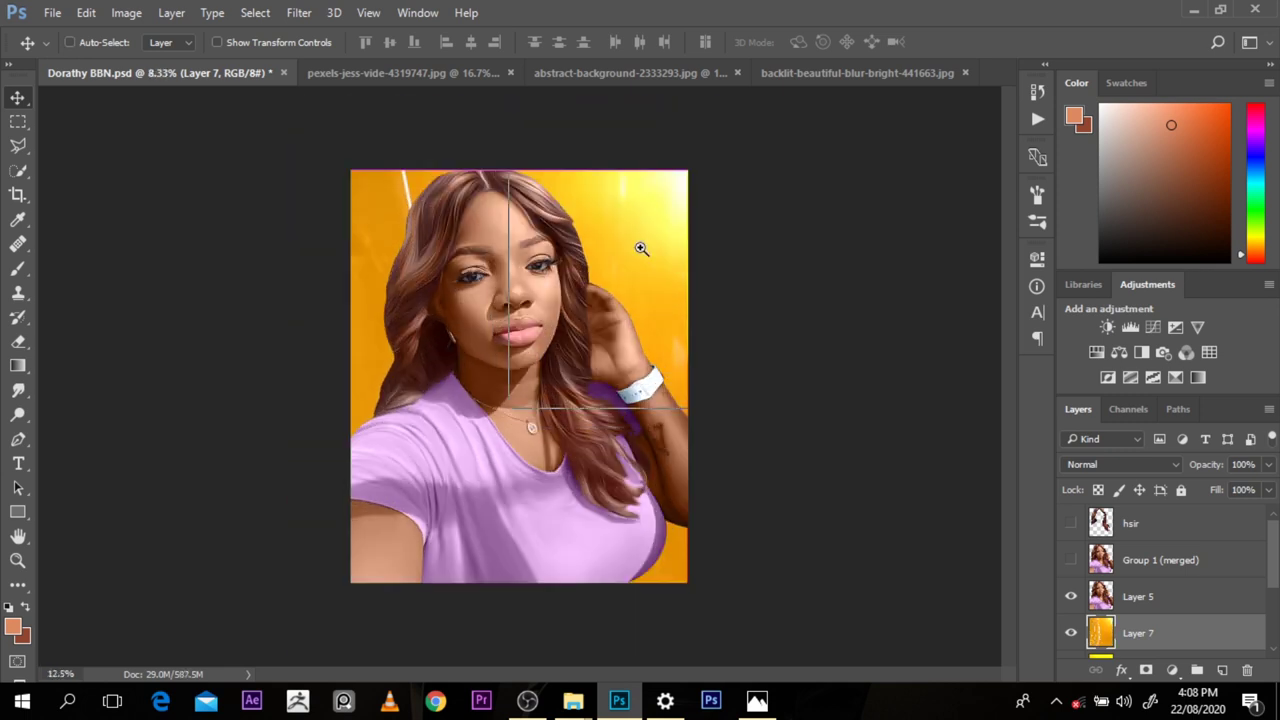
left_click(641, 248, "ctrl")
left_click(641, 248, "alt")
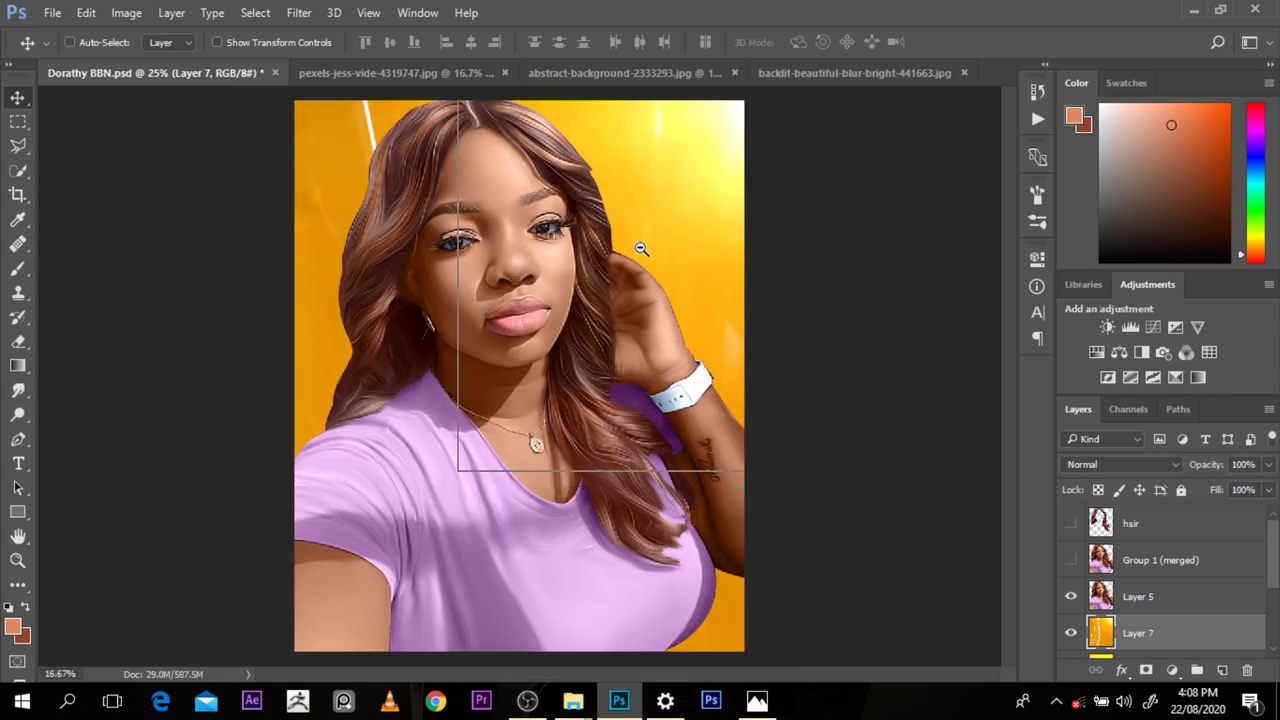
left_click(641, 248, "alt")
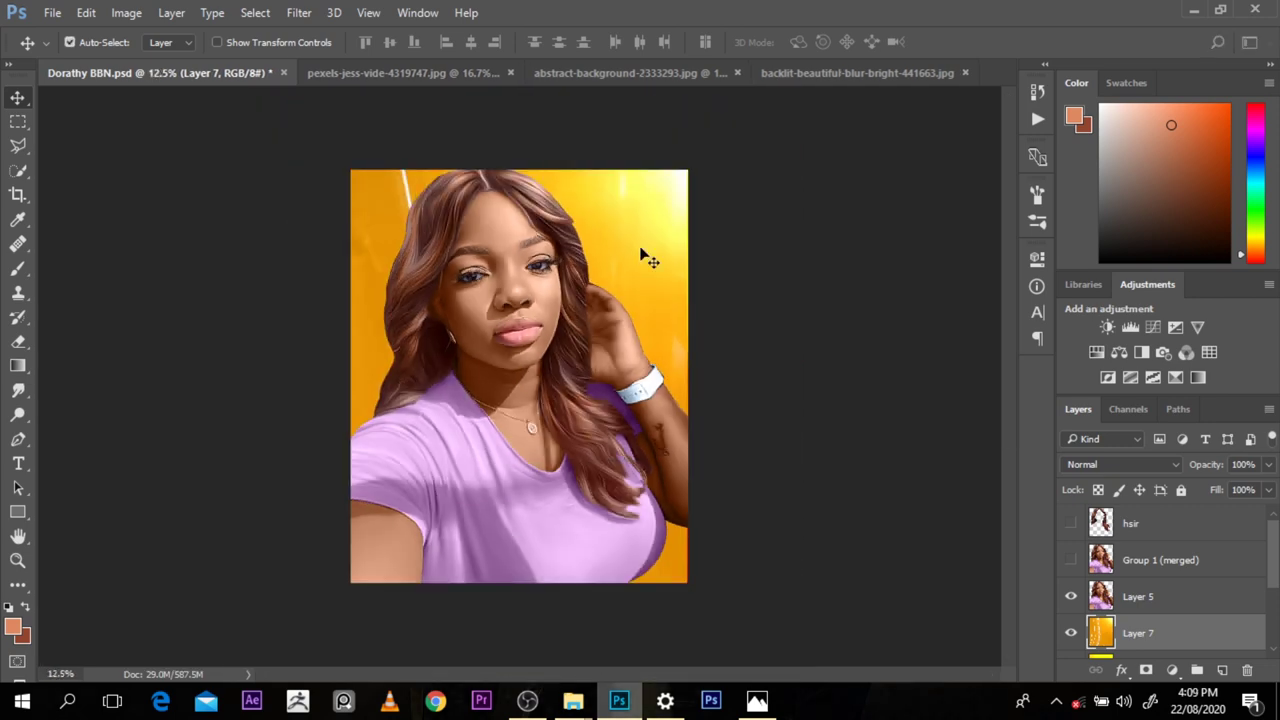